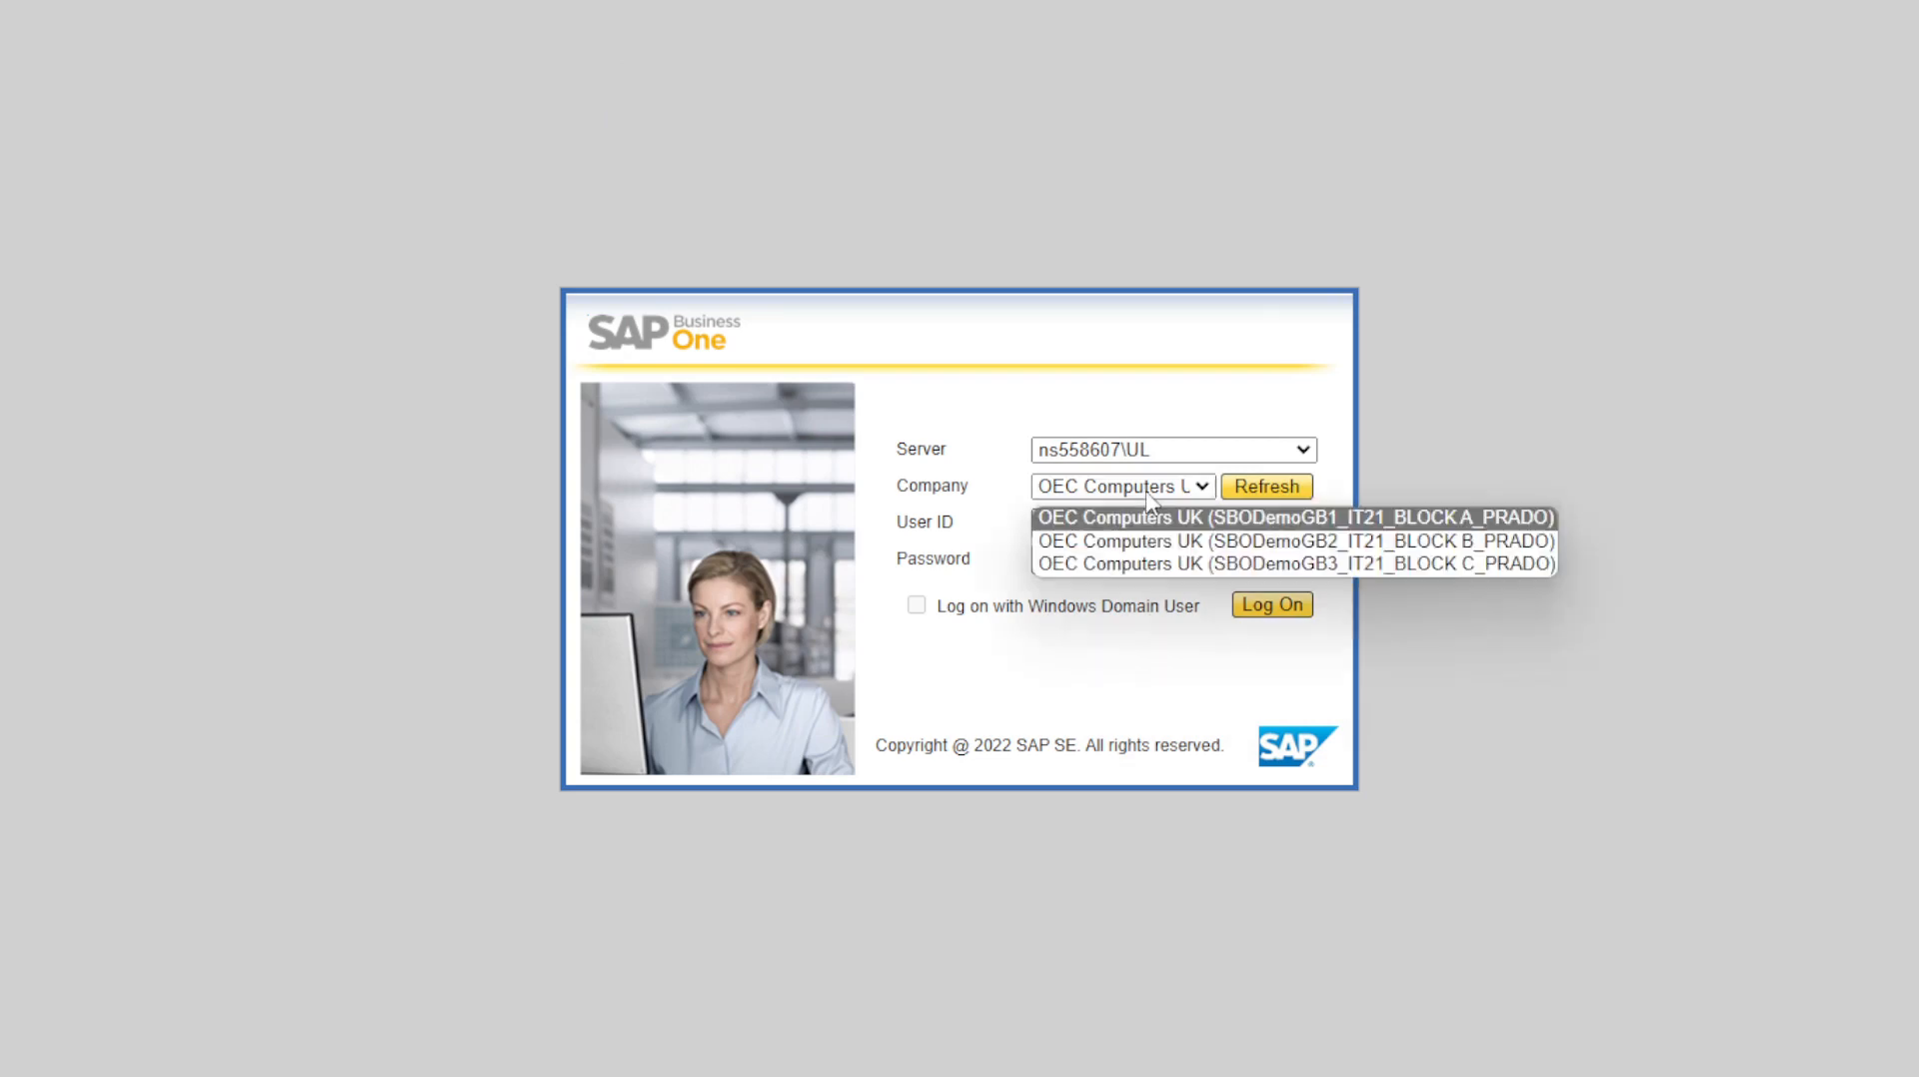
# Log on to OEC Computers UK as user 'manager' with the account password; a session-expired message appears.
pyautogui.click(1147, 490)
pyautogui.click(1149, 527)
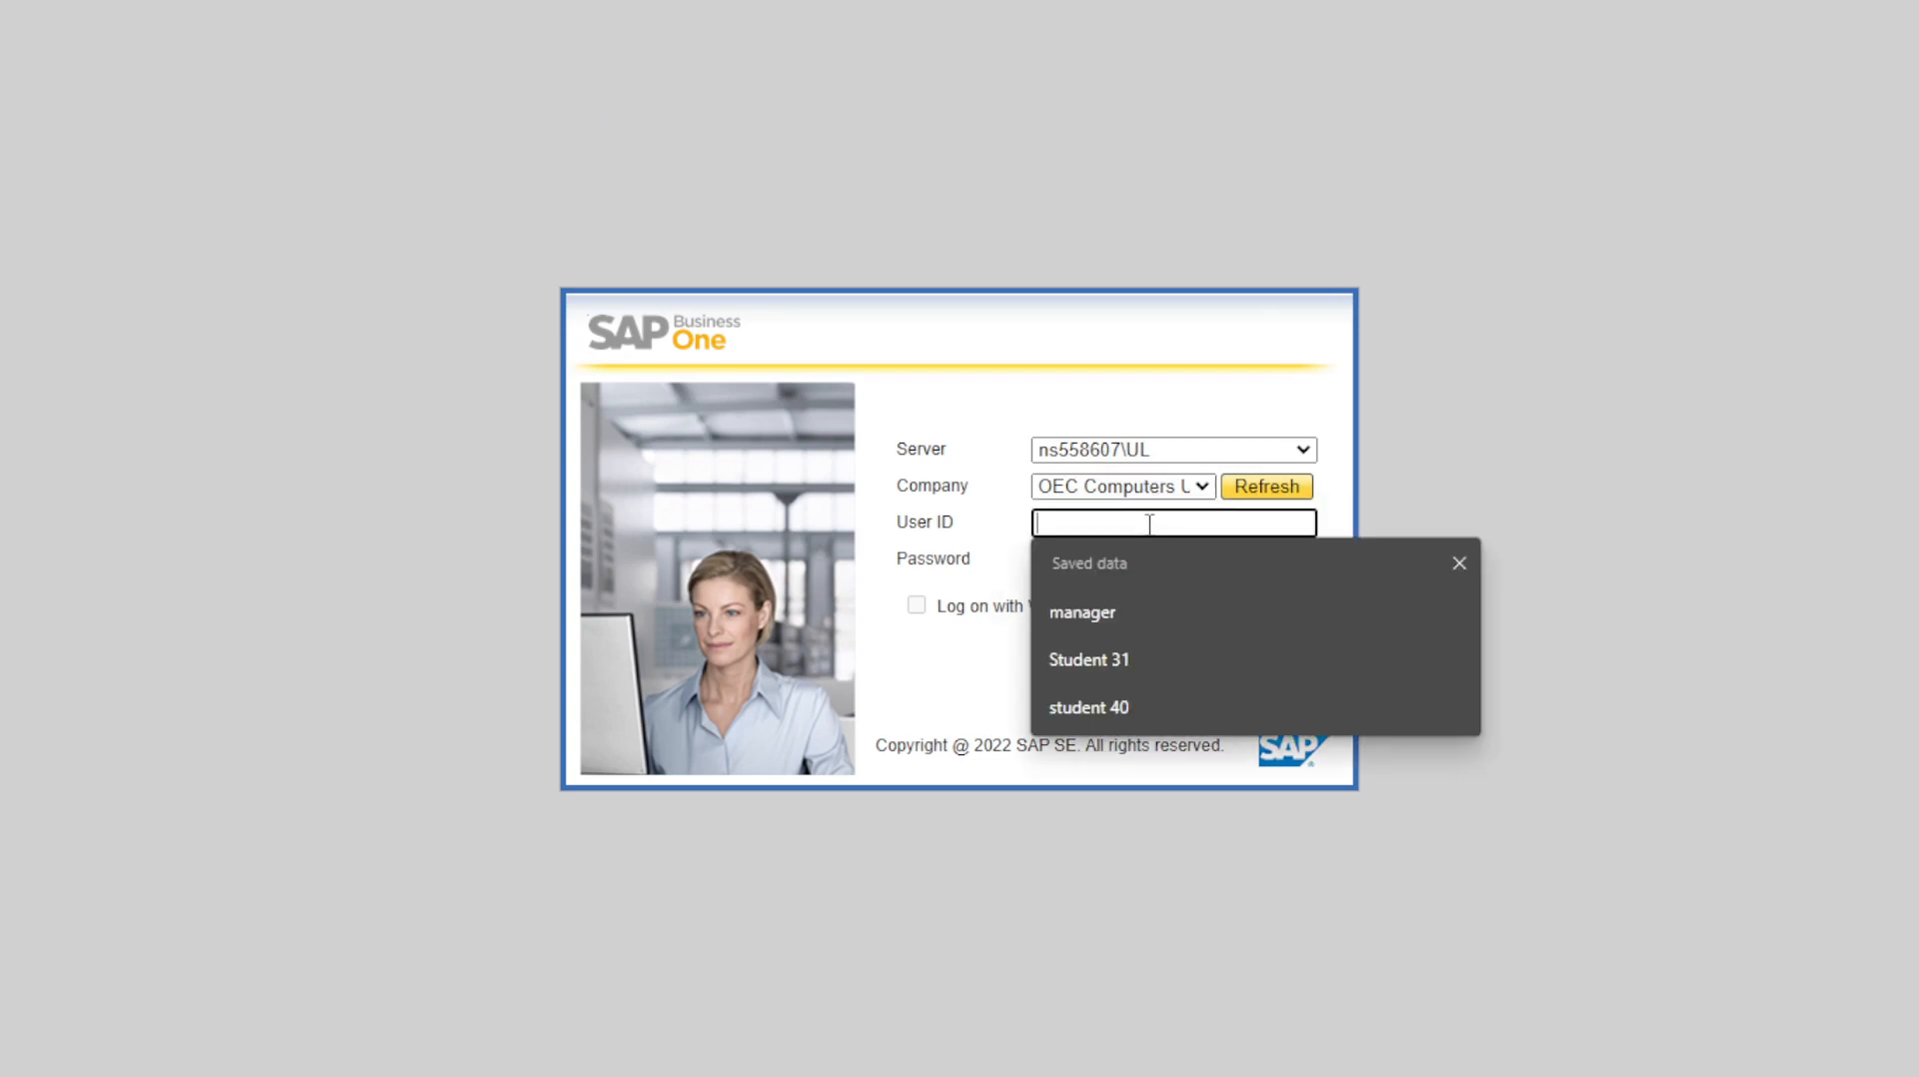
pyautogui.write('manager')
pyautogui.press('Tab')
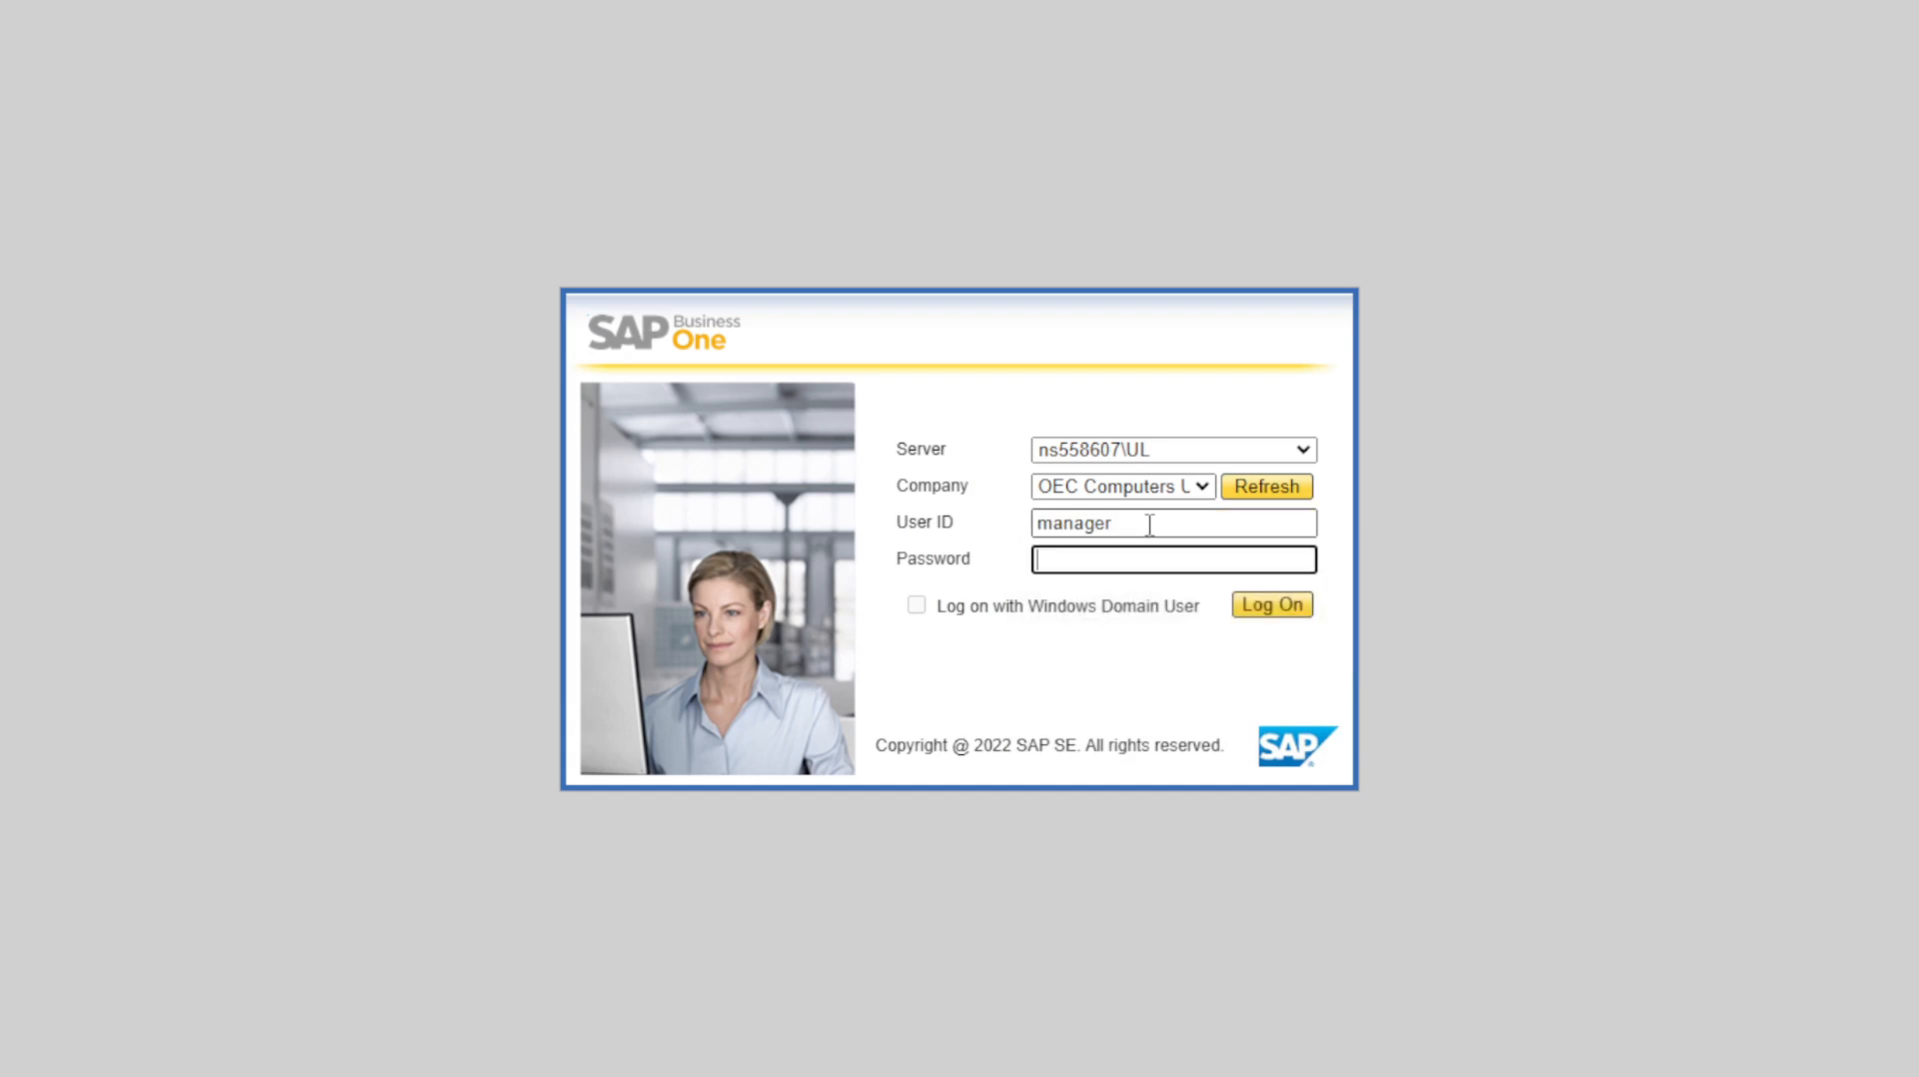
pyautogui.write('1234')
pyautogui.hotkey('ctrl', 'a')
pyautogui.write('1234')
pyautogui.press('Return')
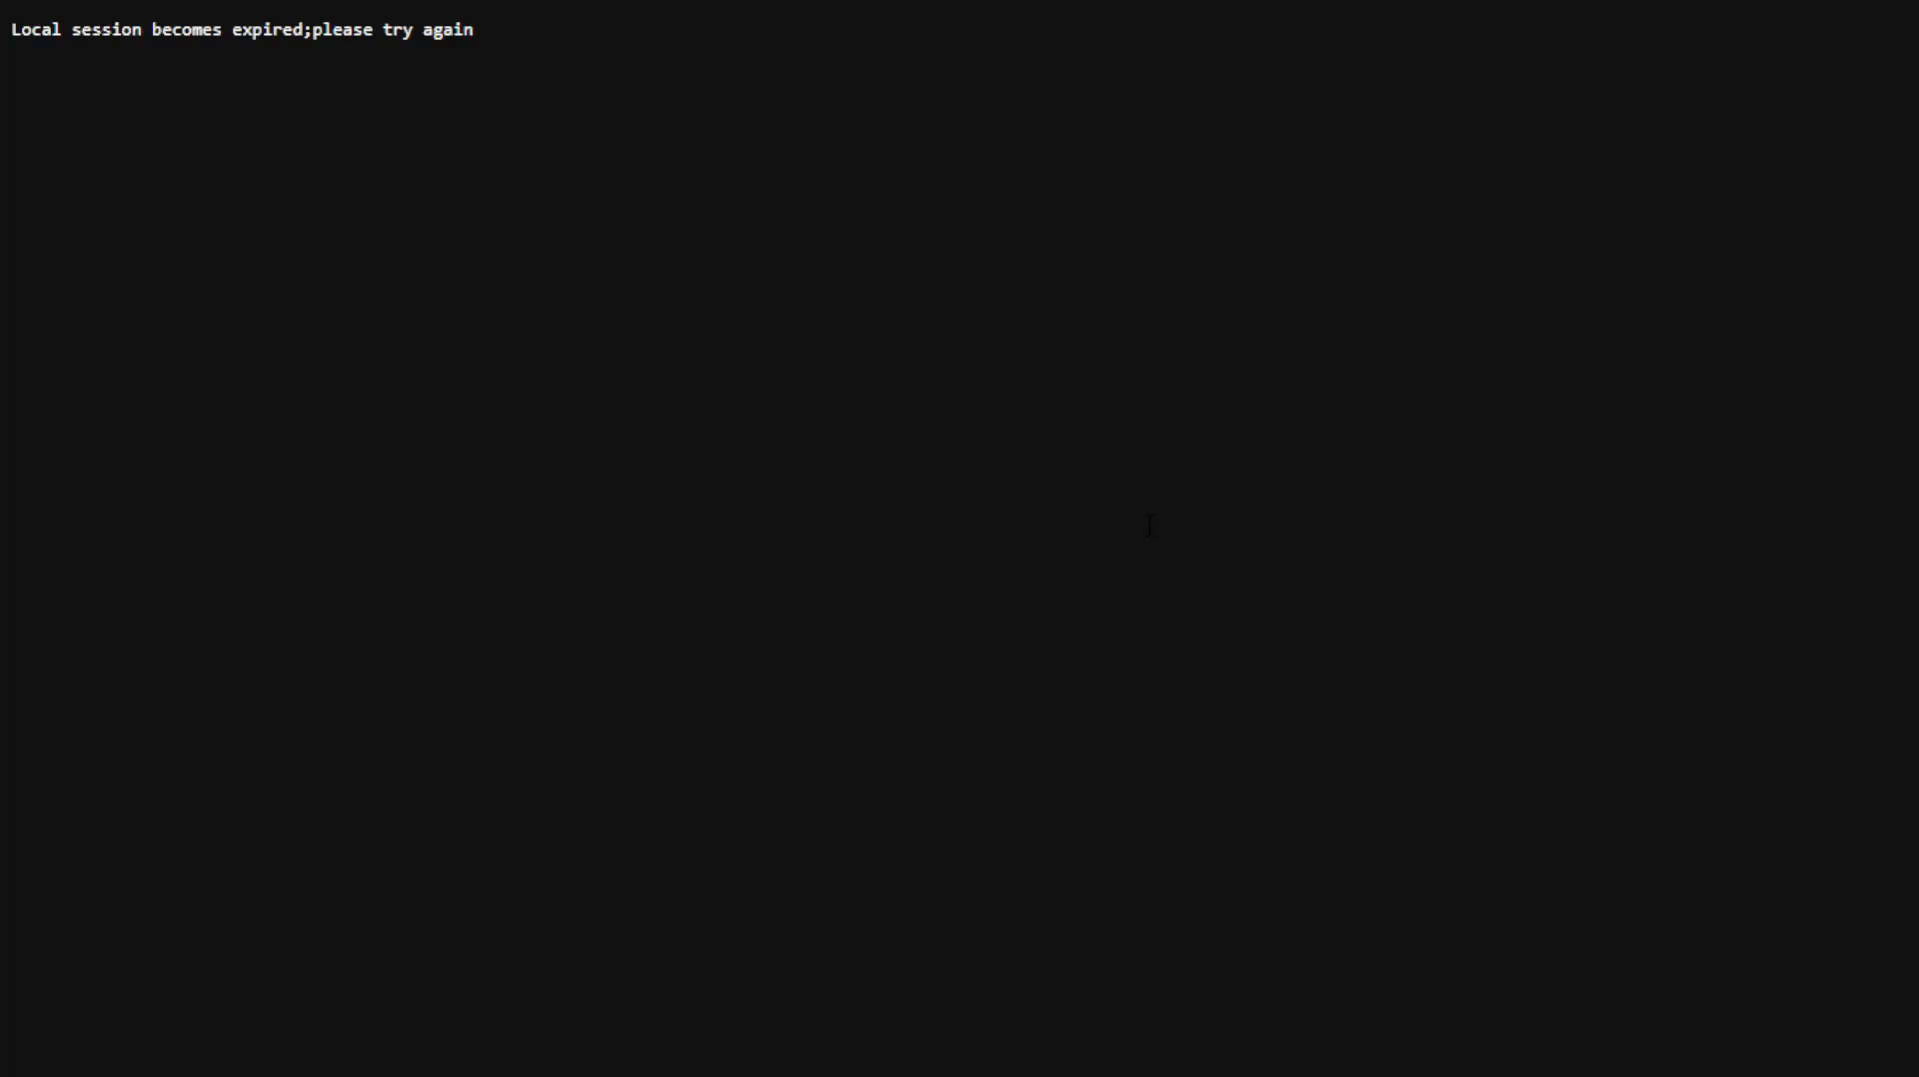
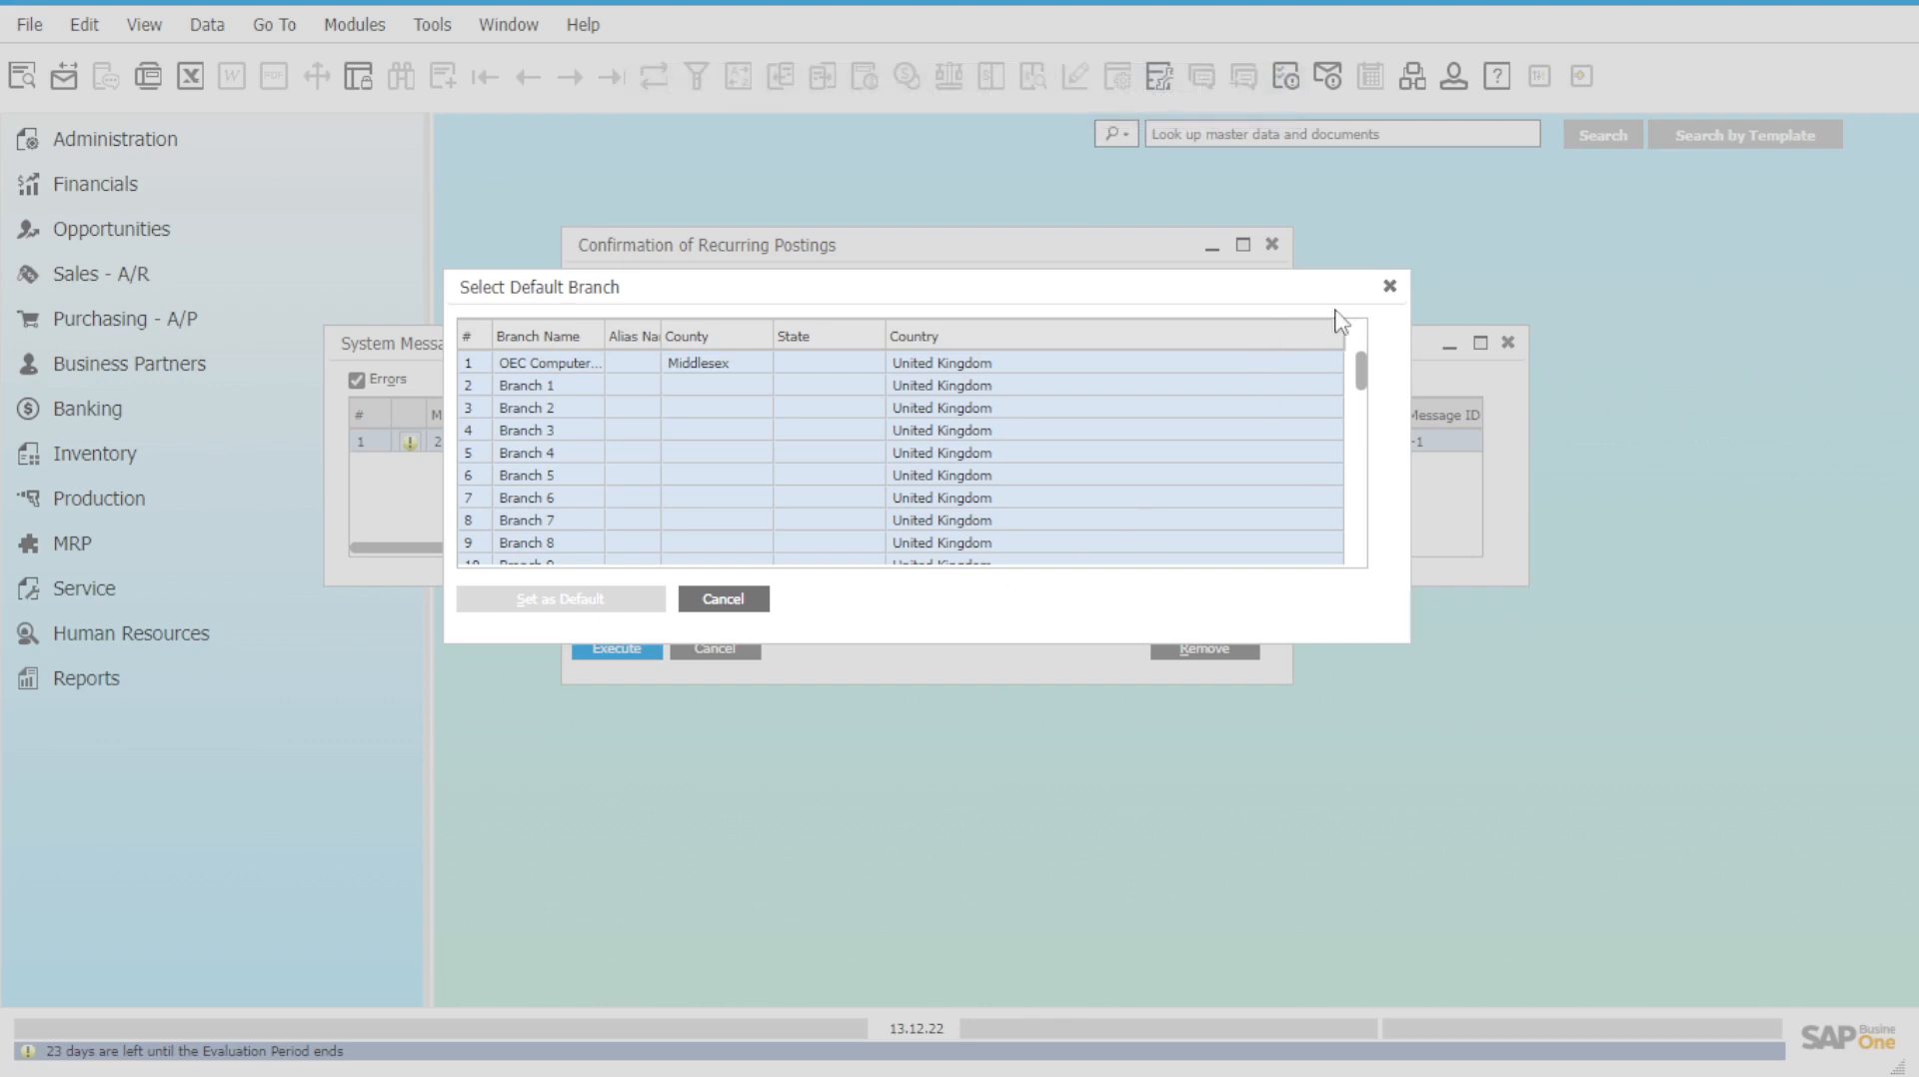
# Dismiss the Select Default Branch, Recurring Postings confirmation and System Messages Log windows.
pyautogui.click(1389, 287)
pyautogui.click(1271, 245)
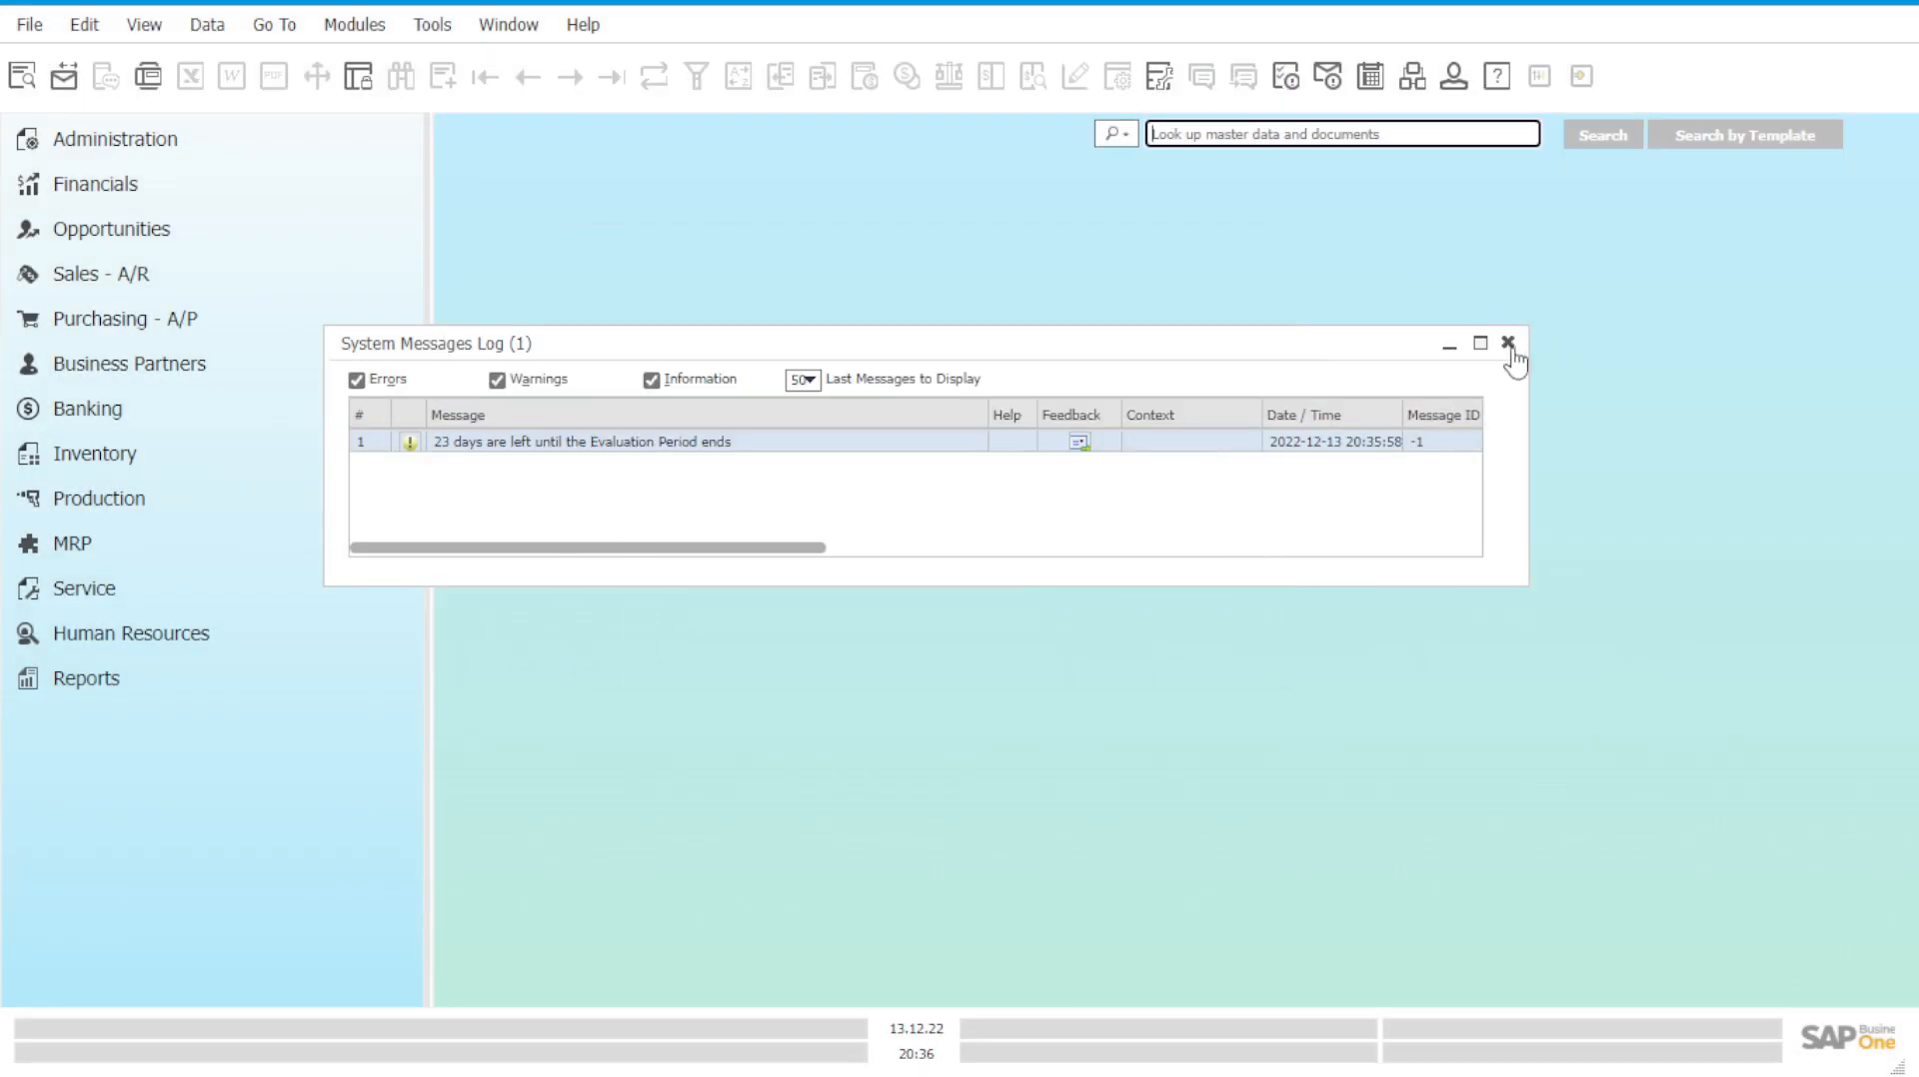
pyautogui.click(1509, 346)
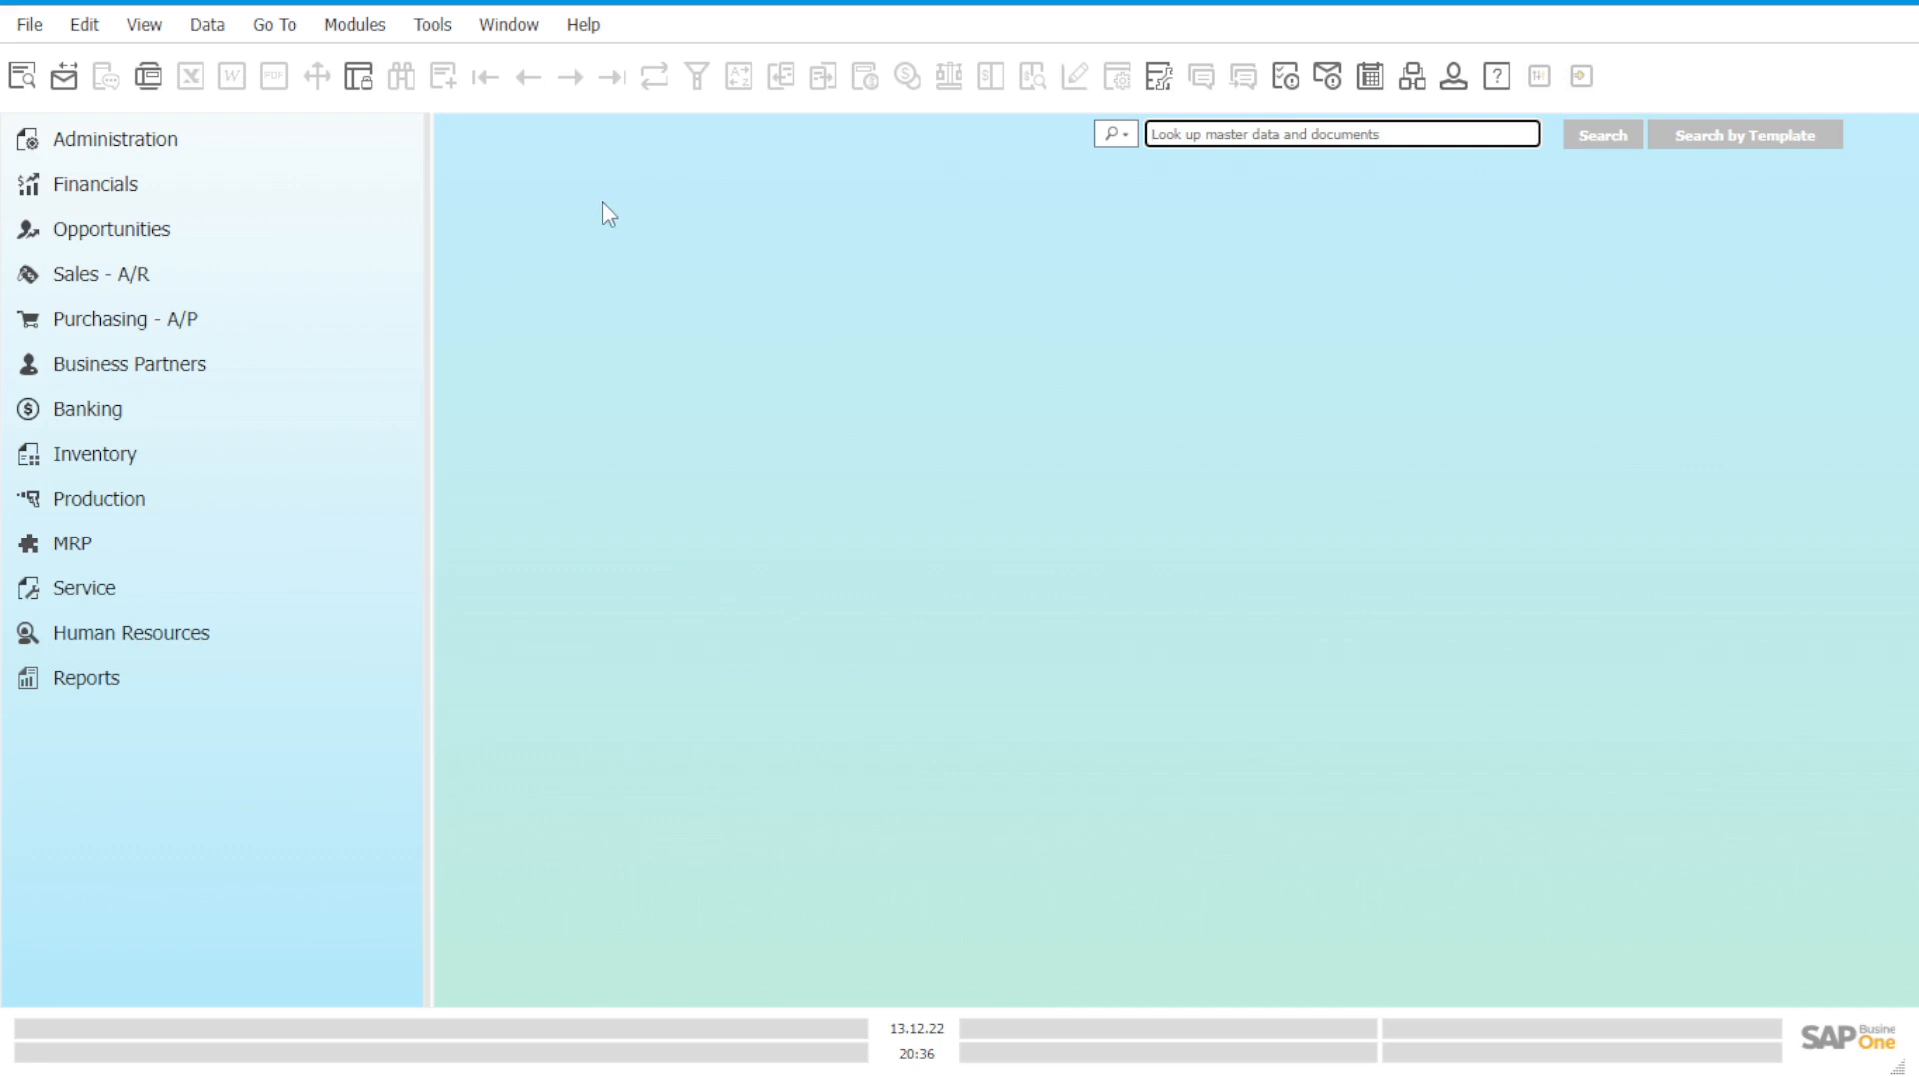
# Open the Chart of Accounts under Financials and reposition its window toward the centre.
pyautogui.click(207, 195)
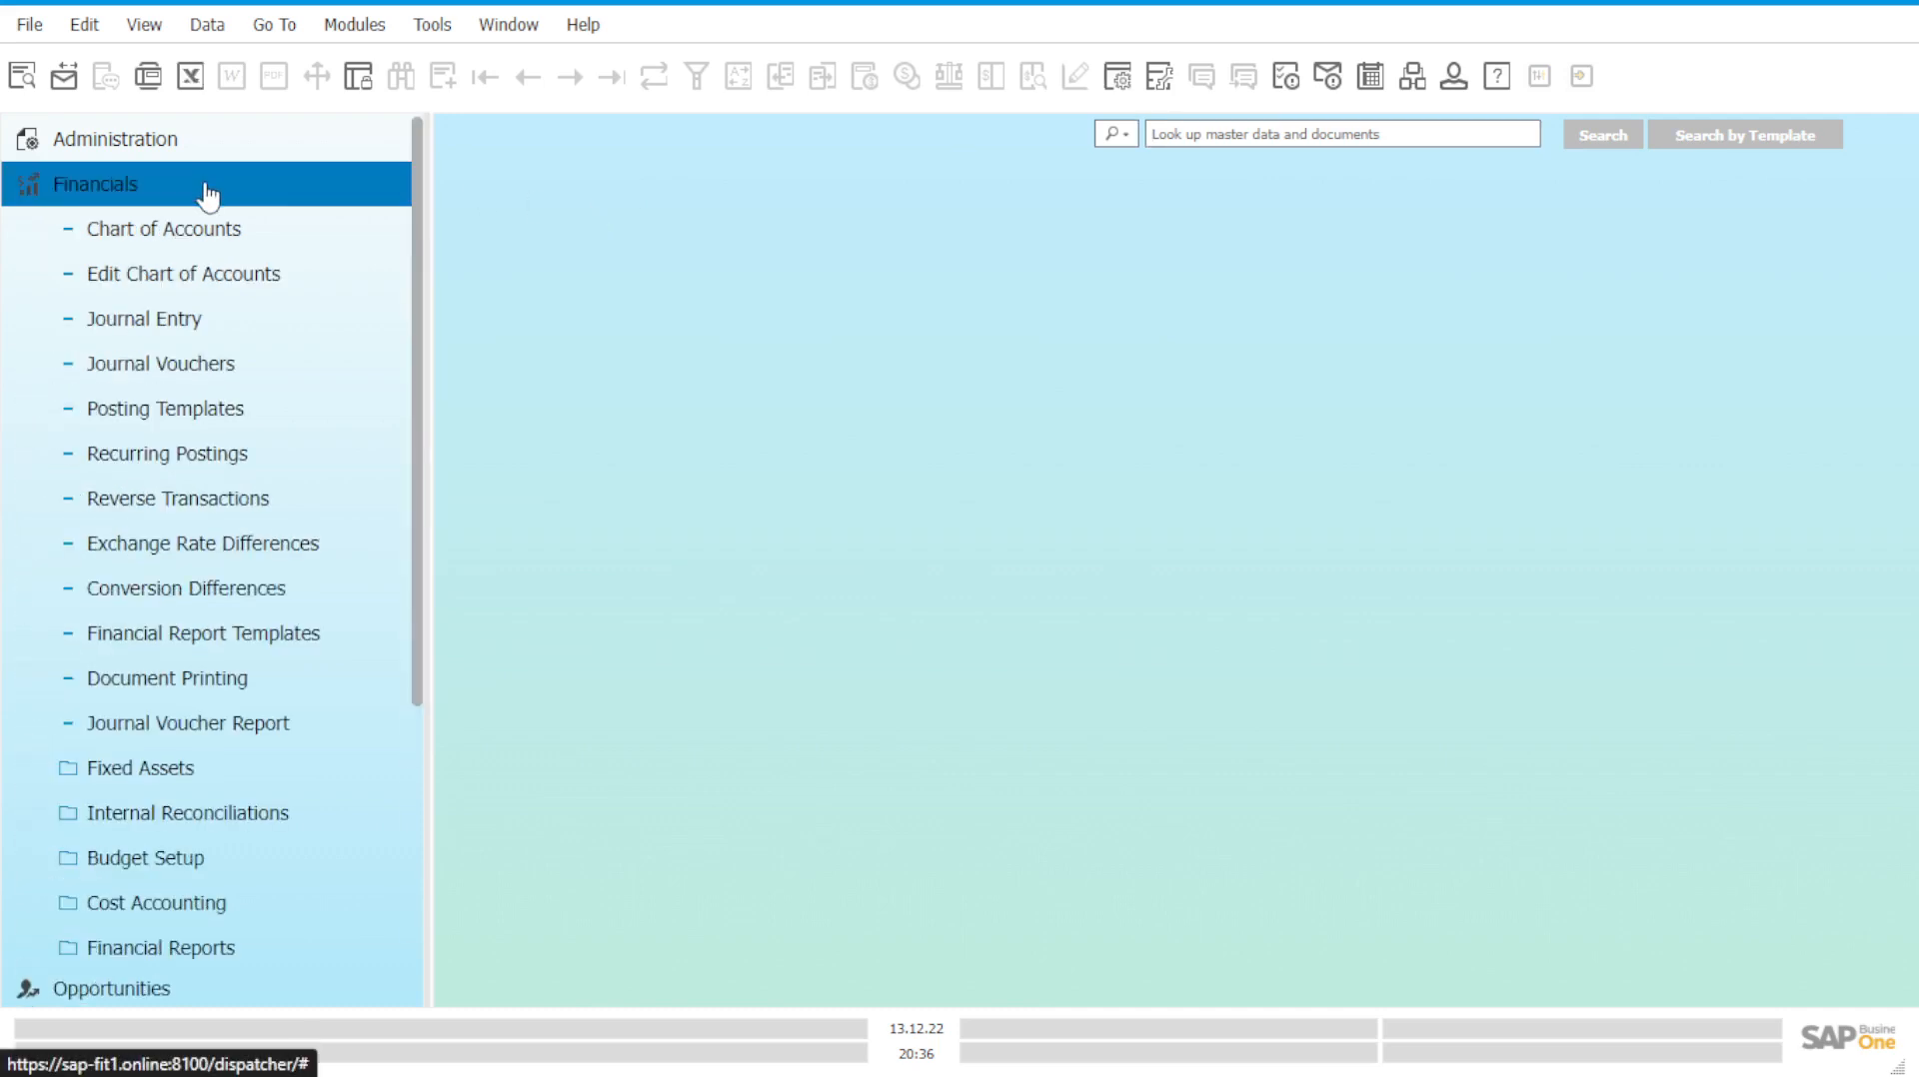
pyautogui.click(238, 237)
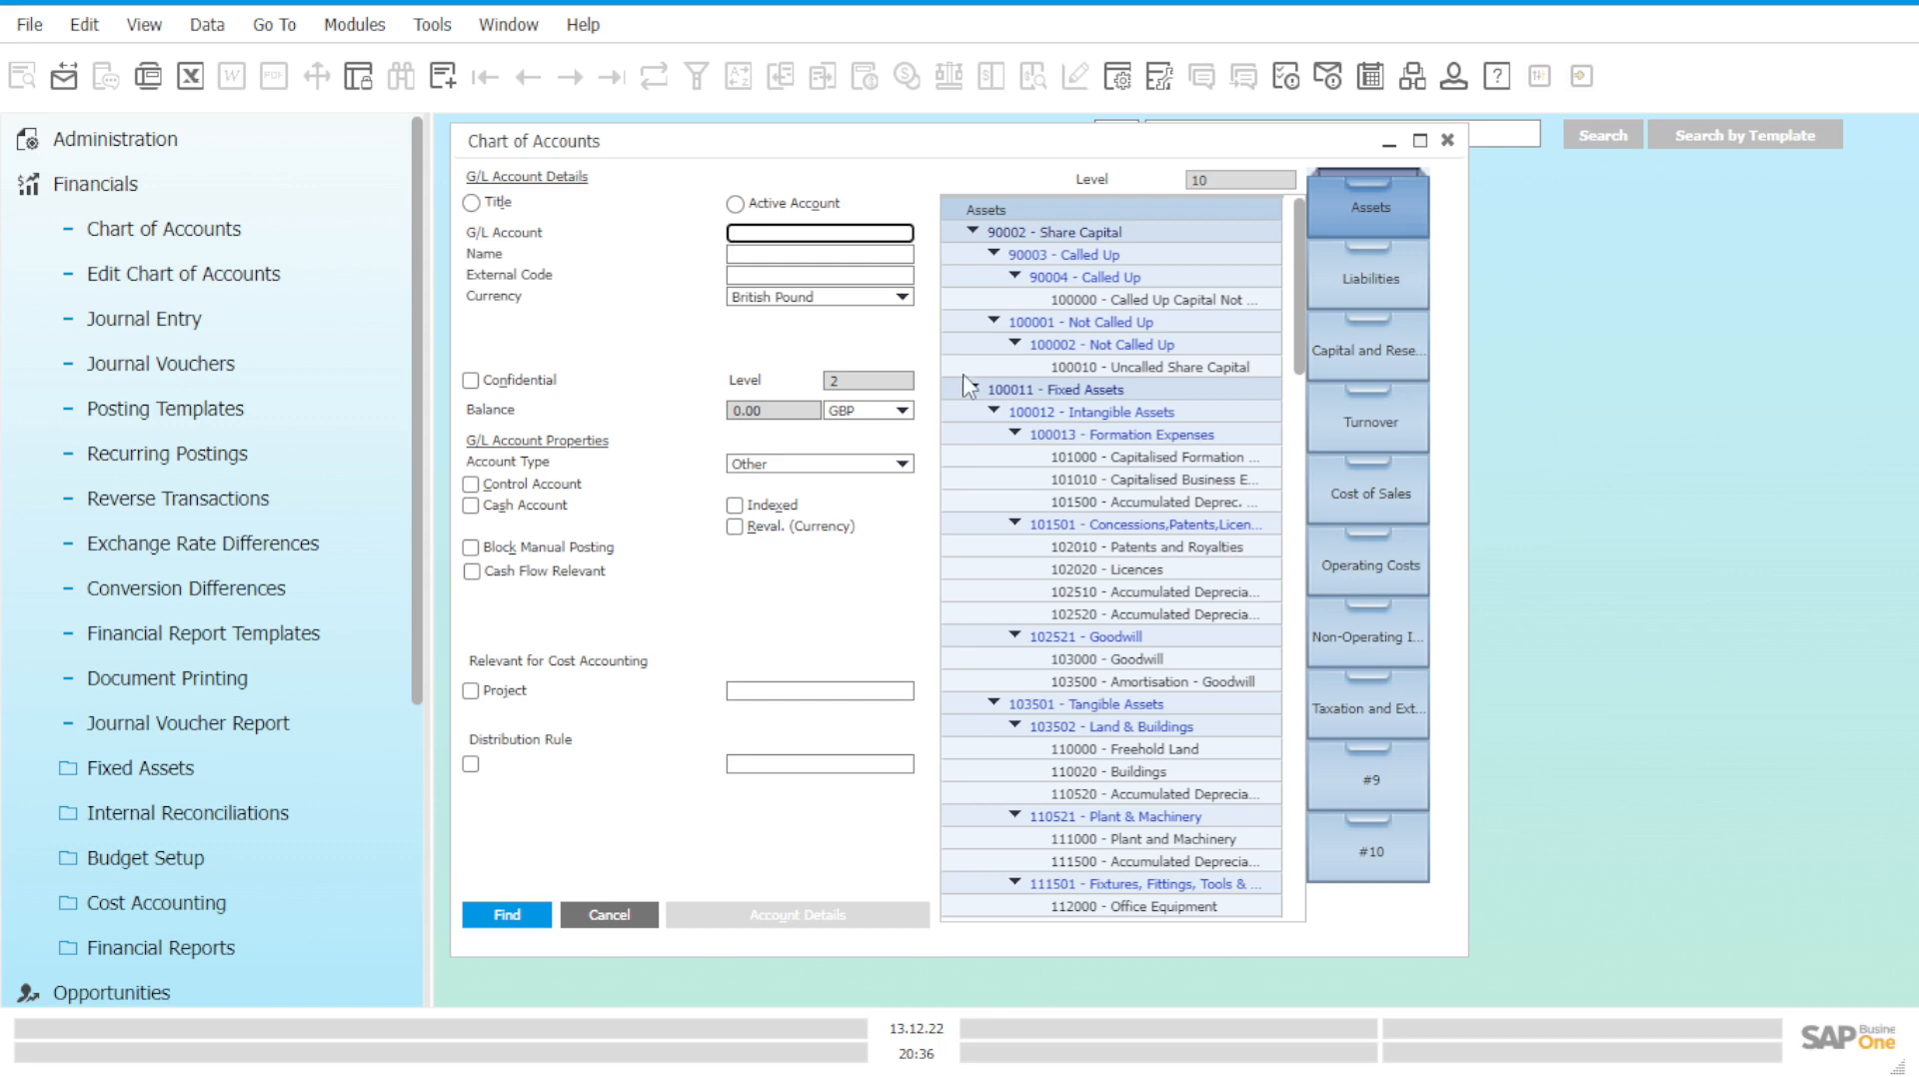
pyautogui.moveTo(920, 146); pyautogui.dragTo(1023, 171)
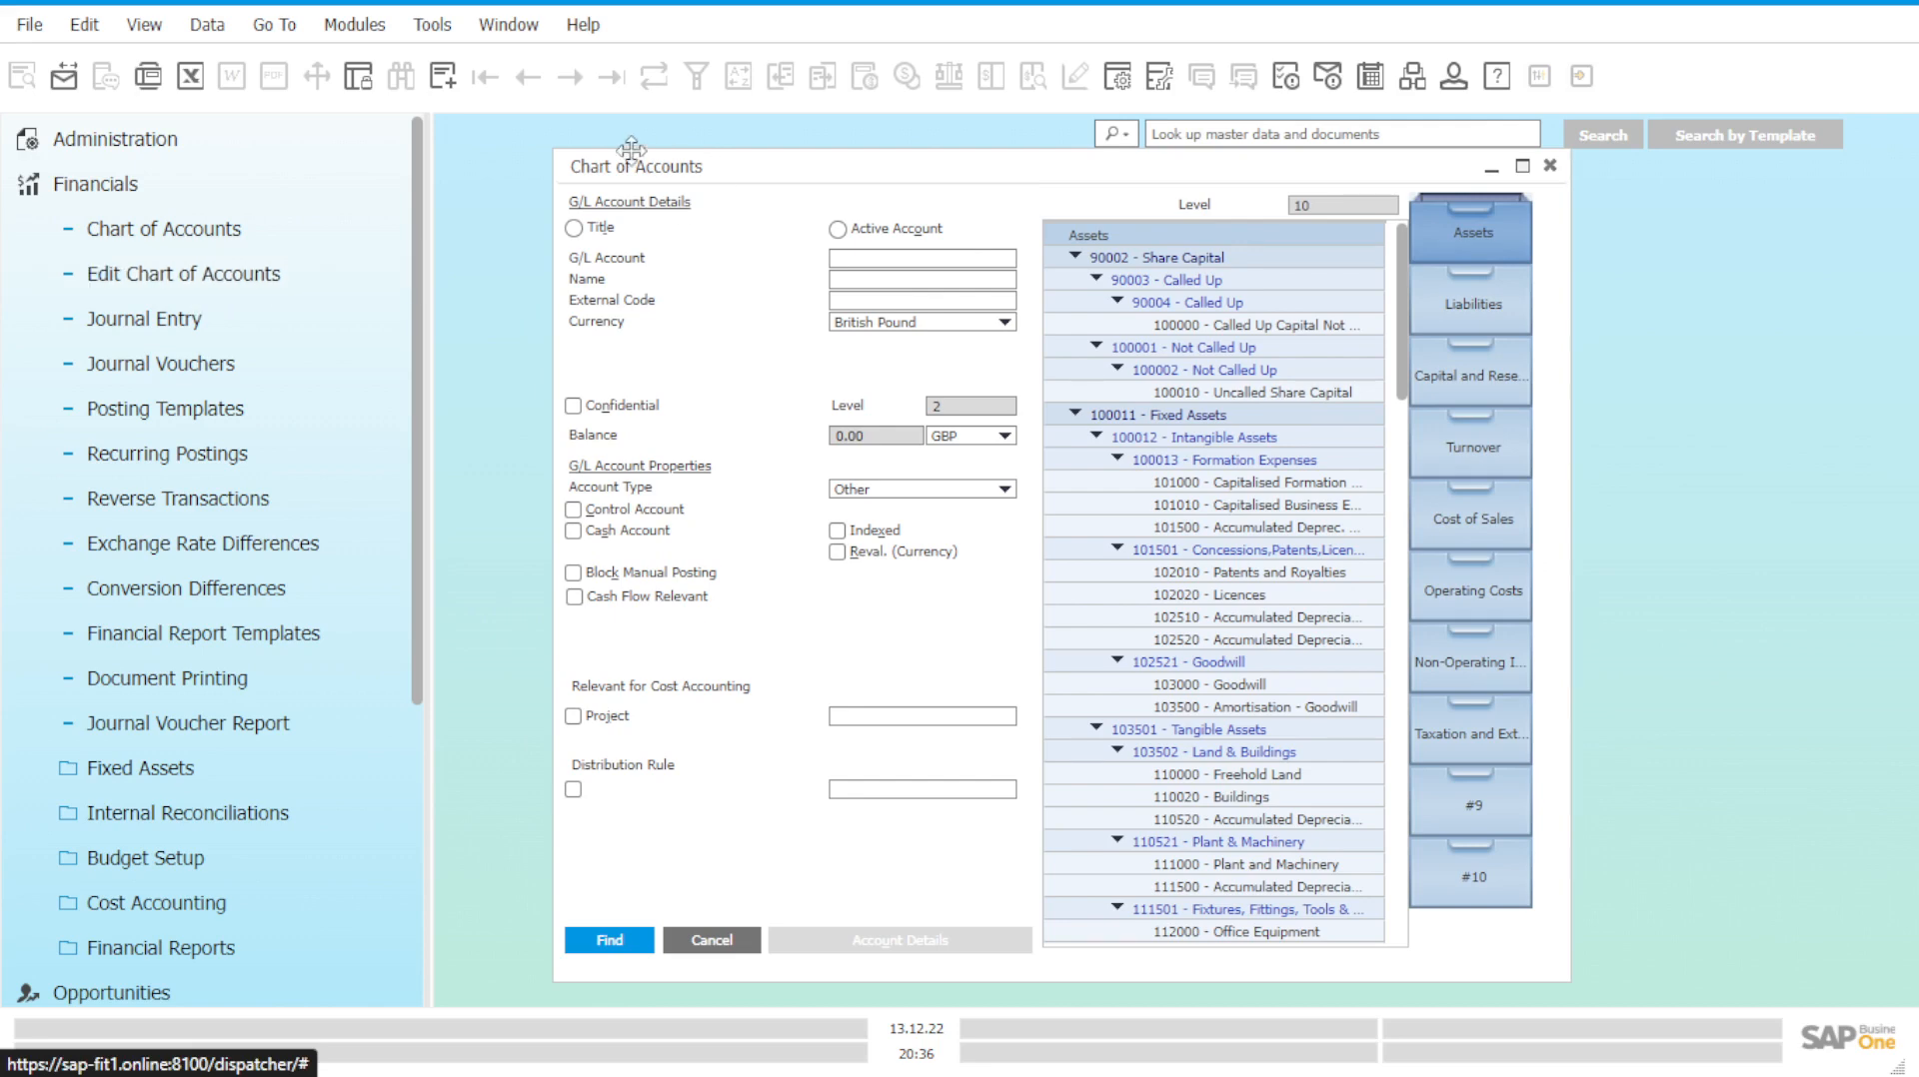
pyautogui.moveTo(756, 168); pyautogui.dragTo(834, 185)
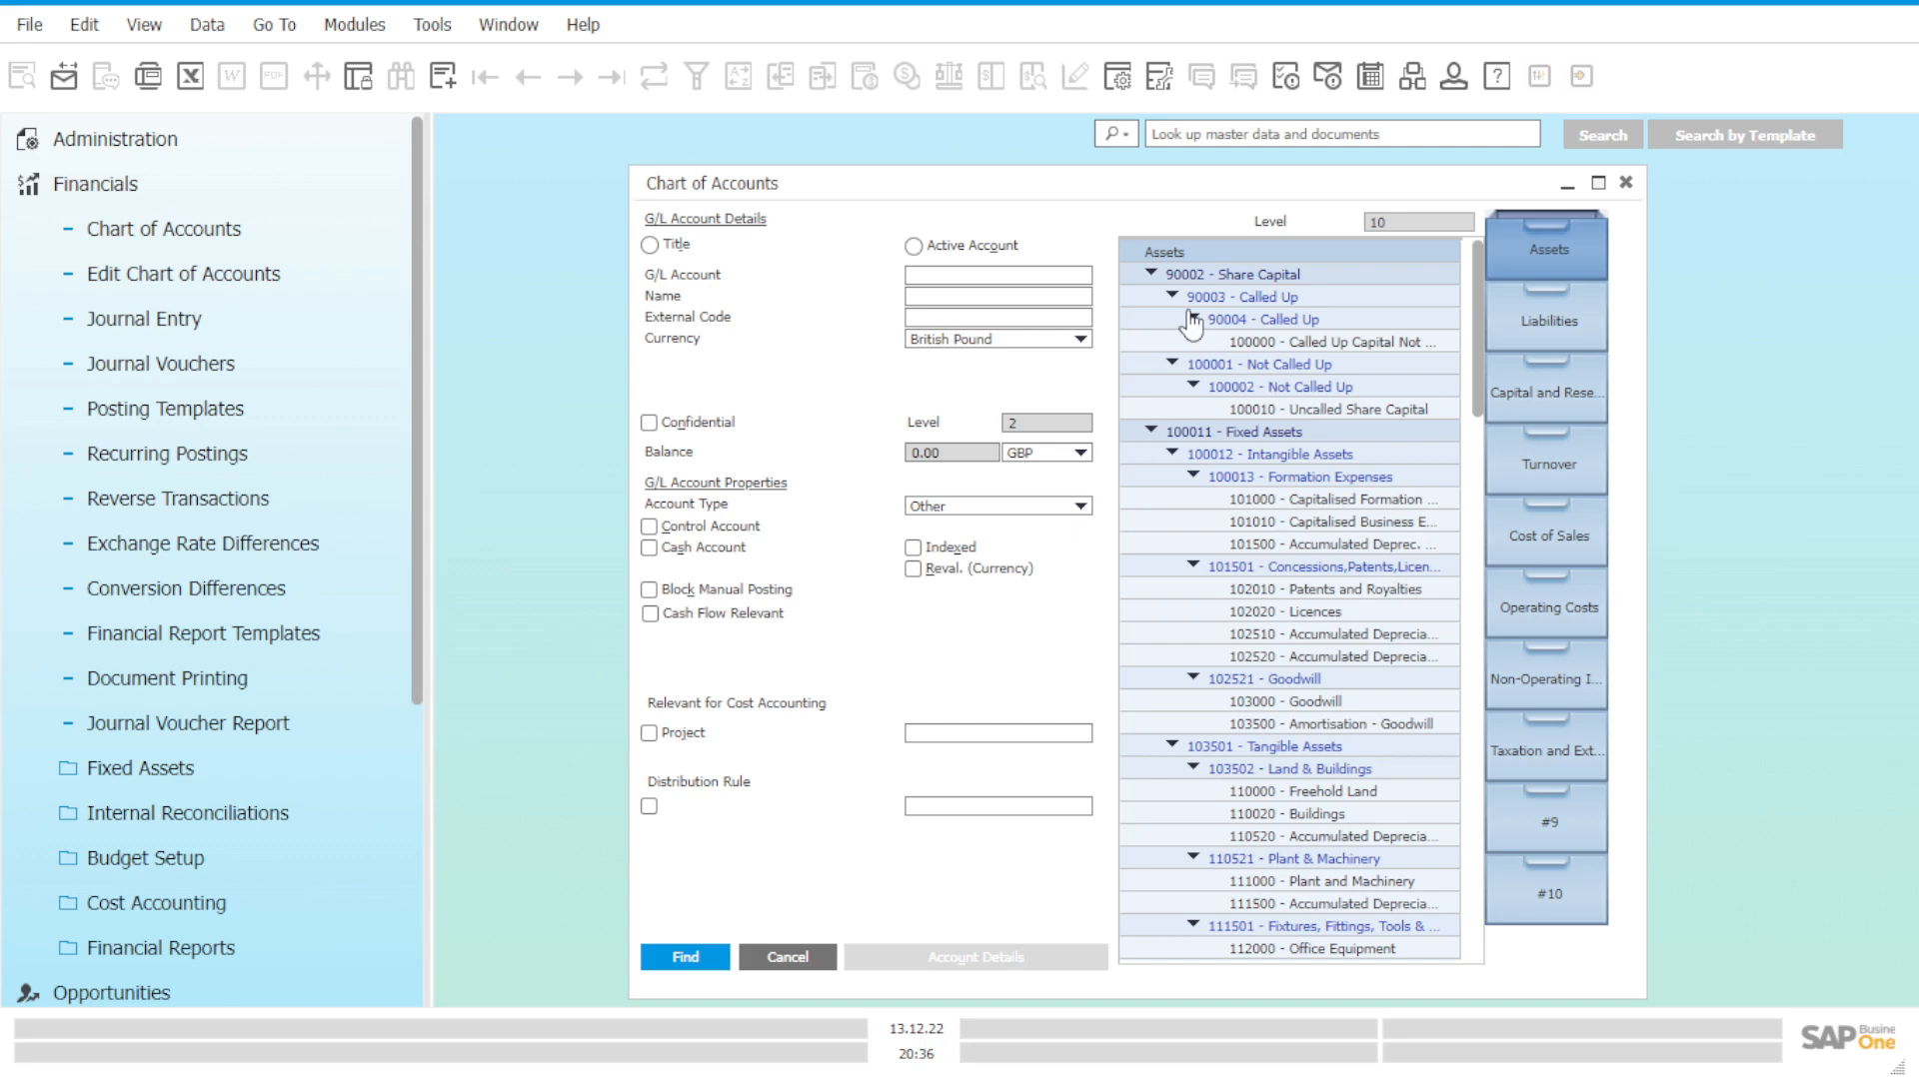
# Browse the Assets, 90002 Share Capital and Called Up account entries in the tree.
pyautogui.click(1520, 254)
pyautogui.click(1344, 272)
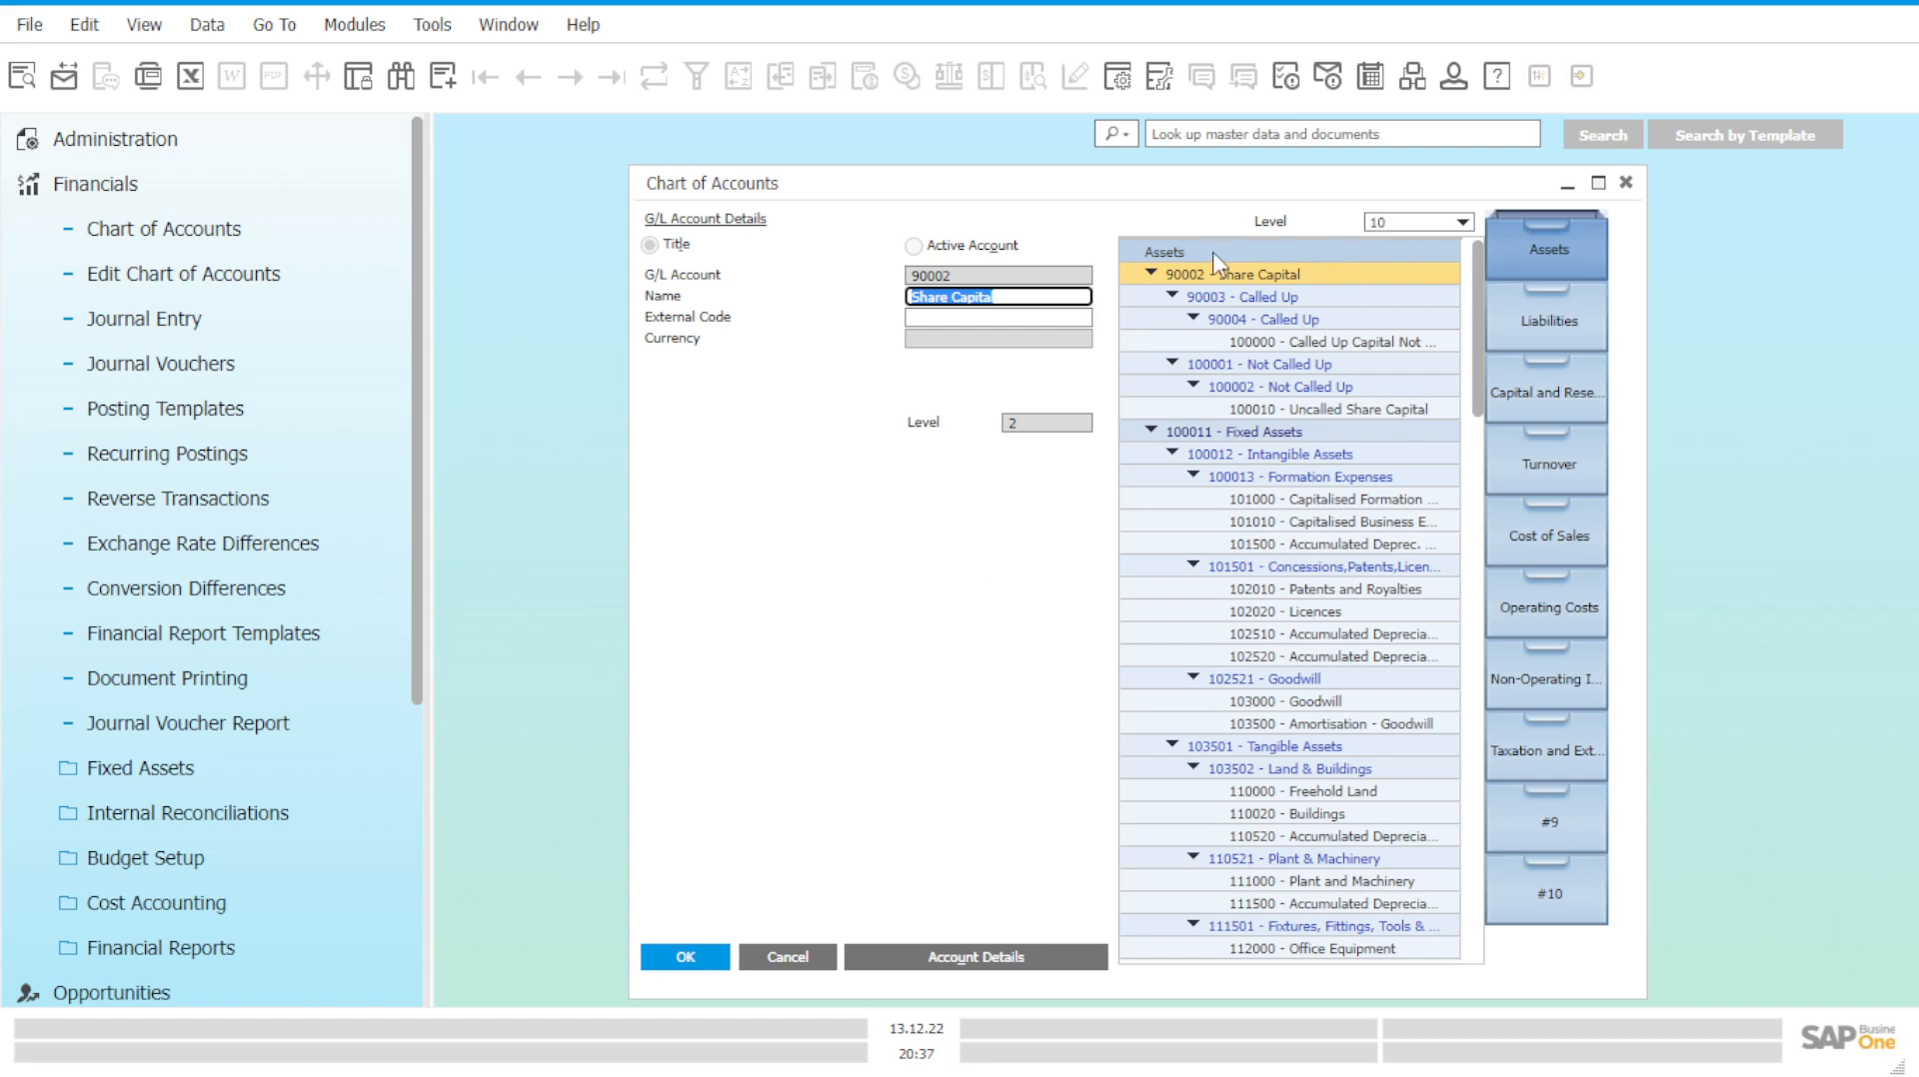
pyautogui.click(1166, 253)
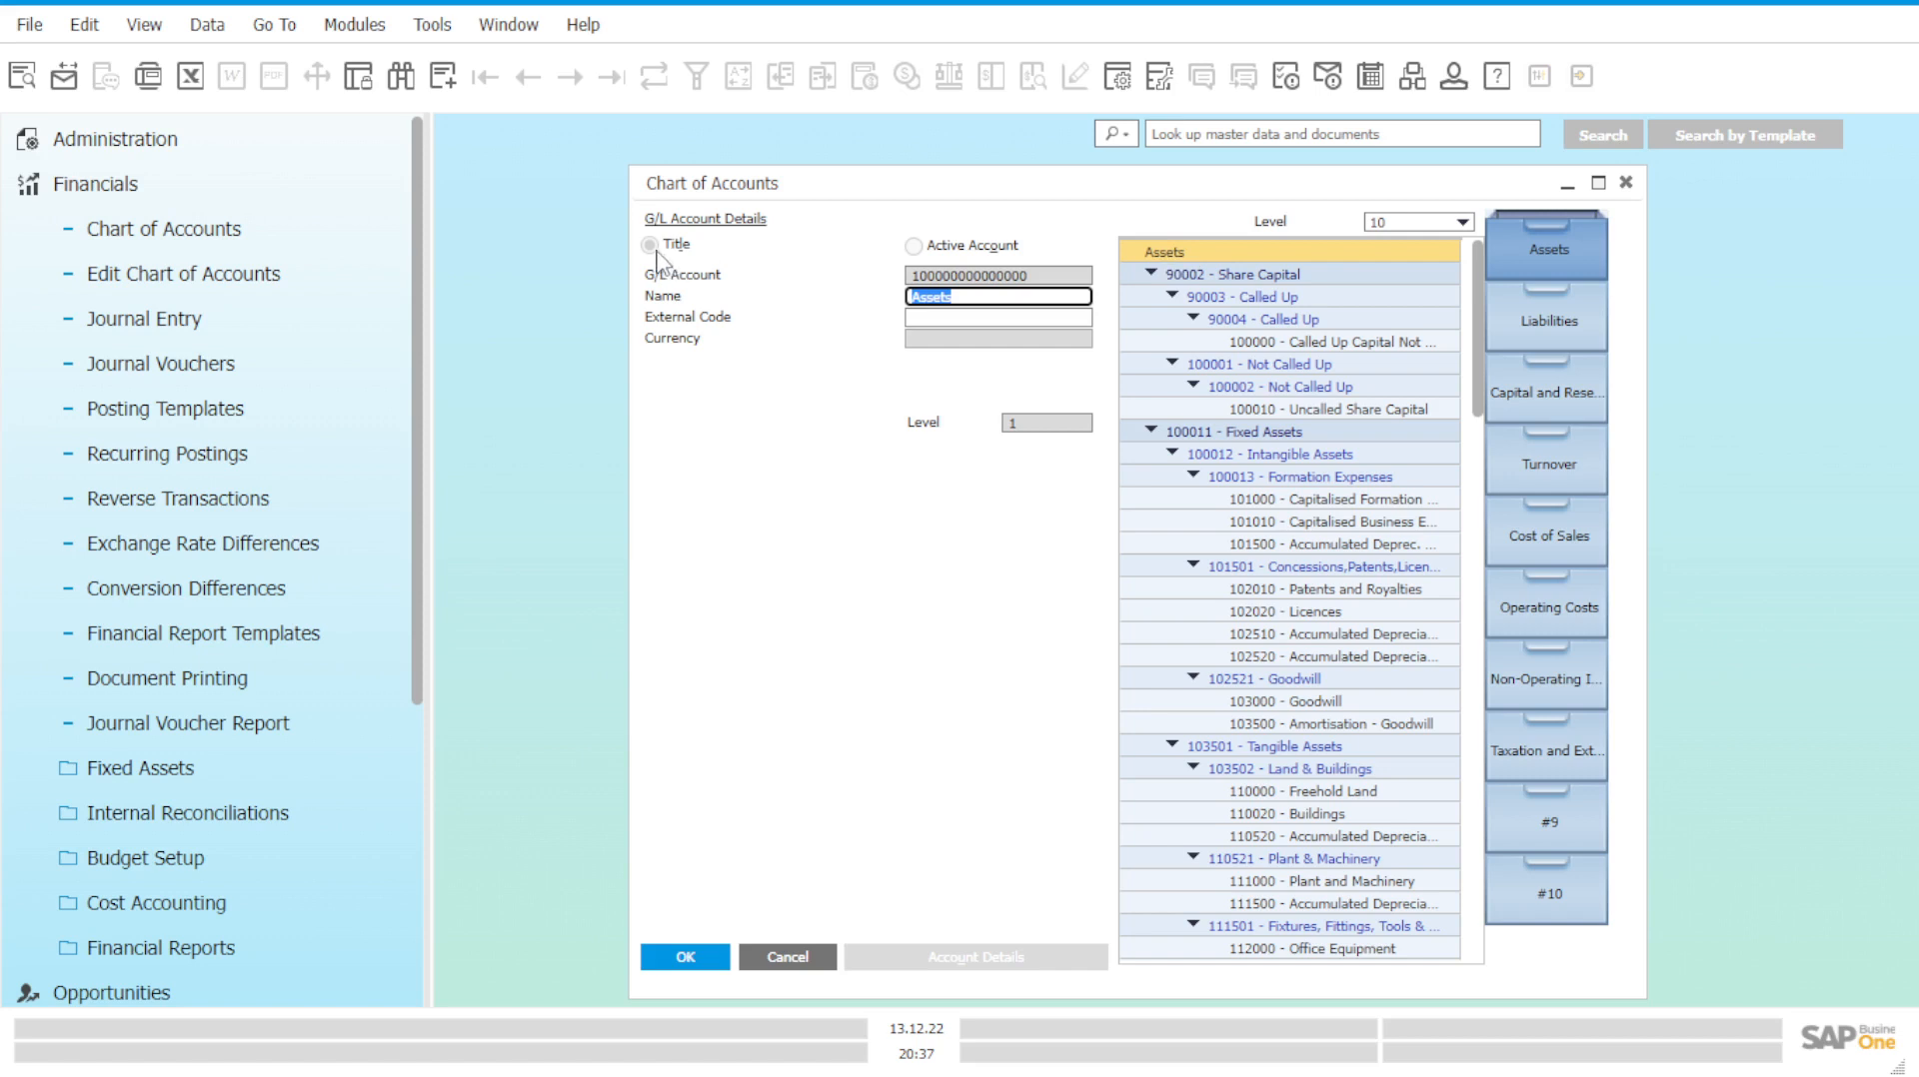
pyautogui.click(1237, 279)
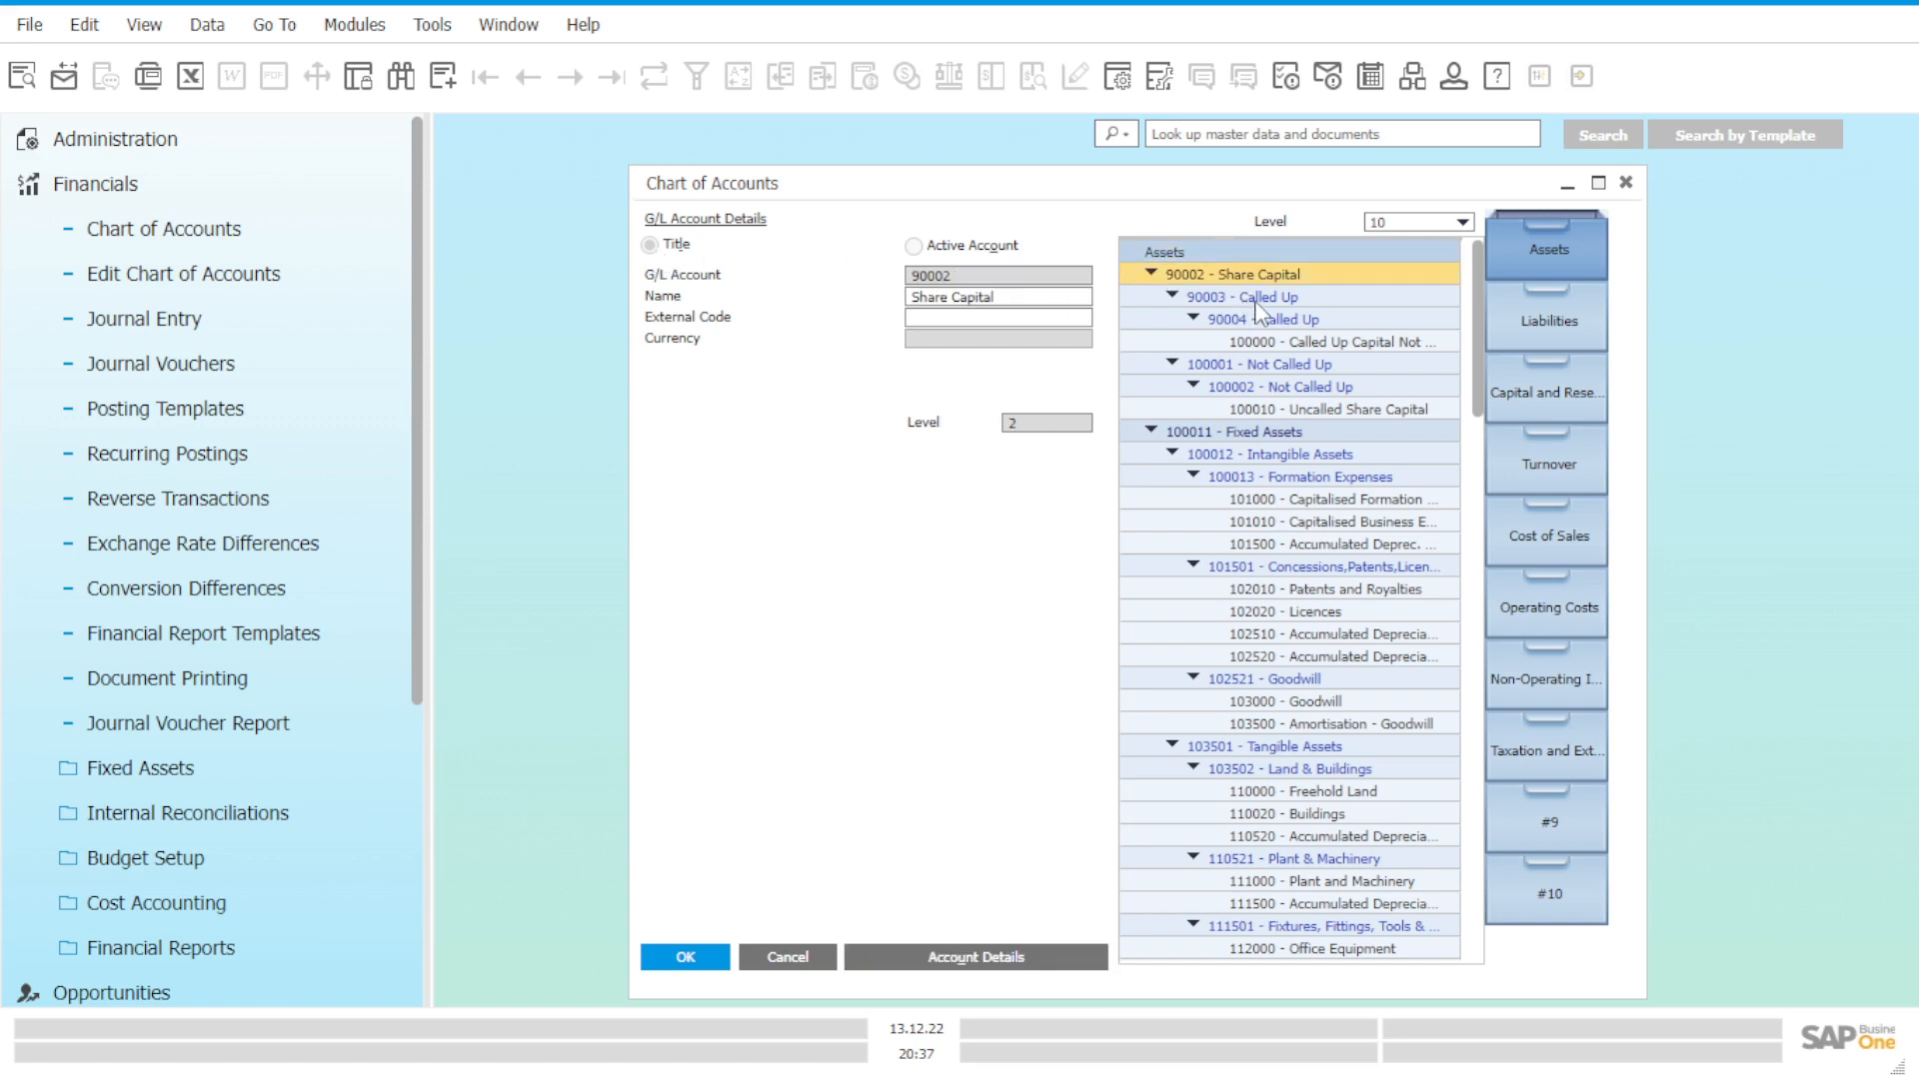
pyautogui.click(1254, 297)
pyautogui.click(1261, 322)
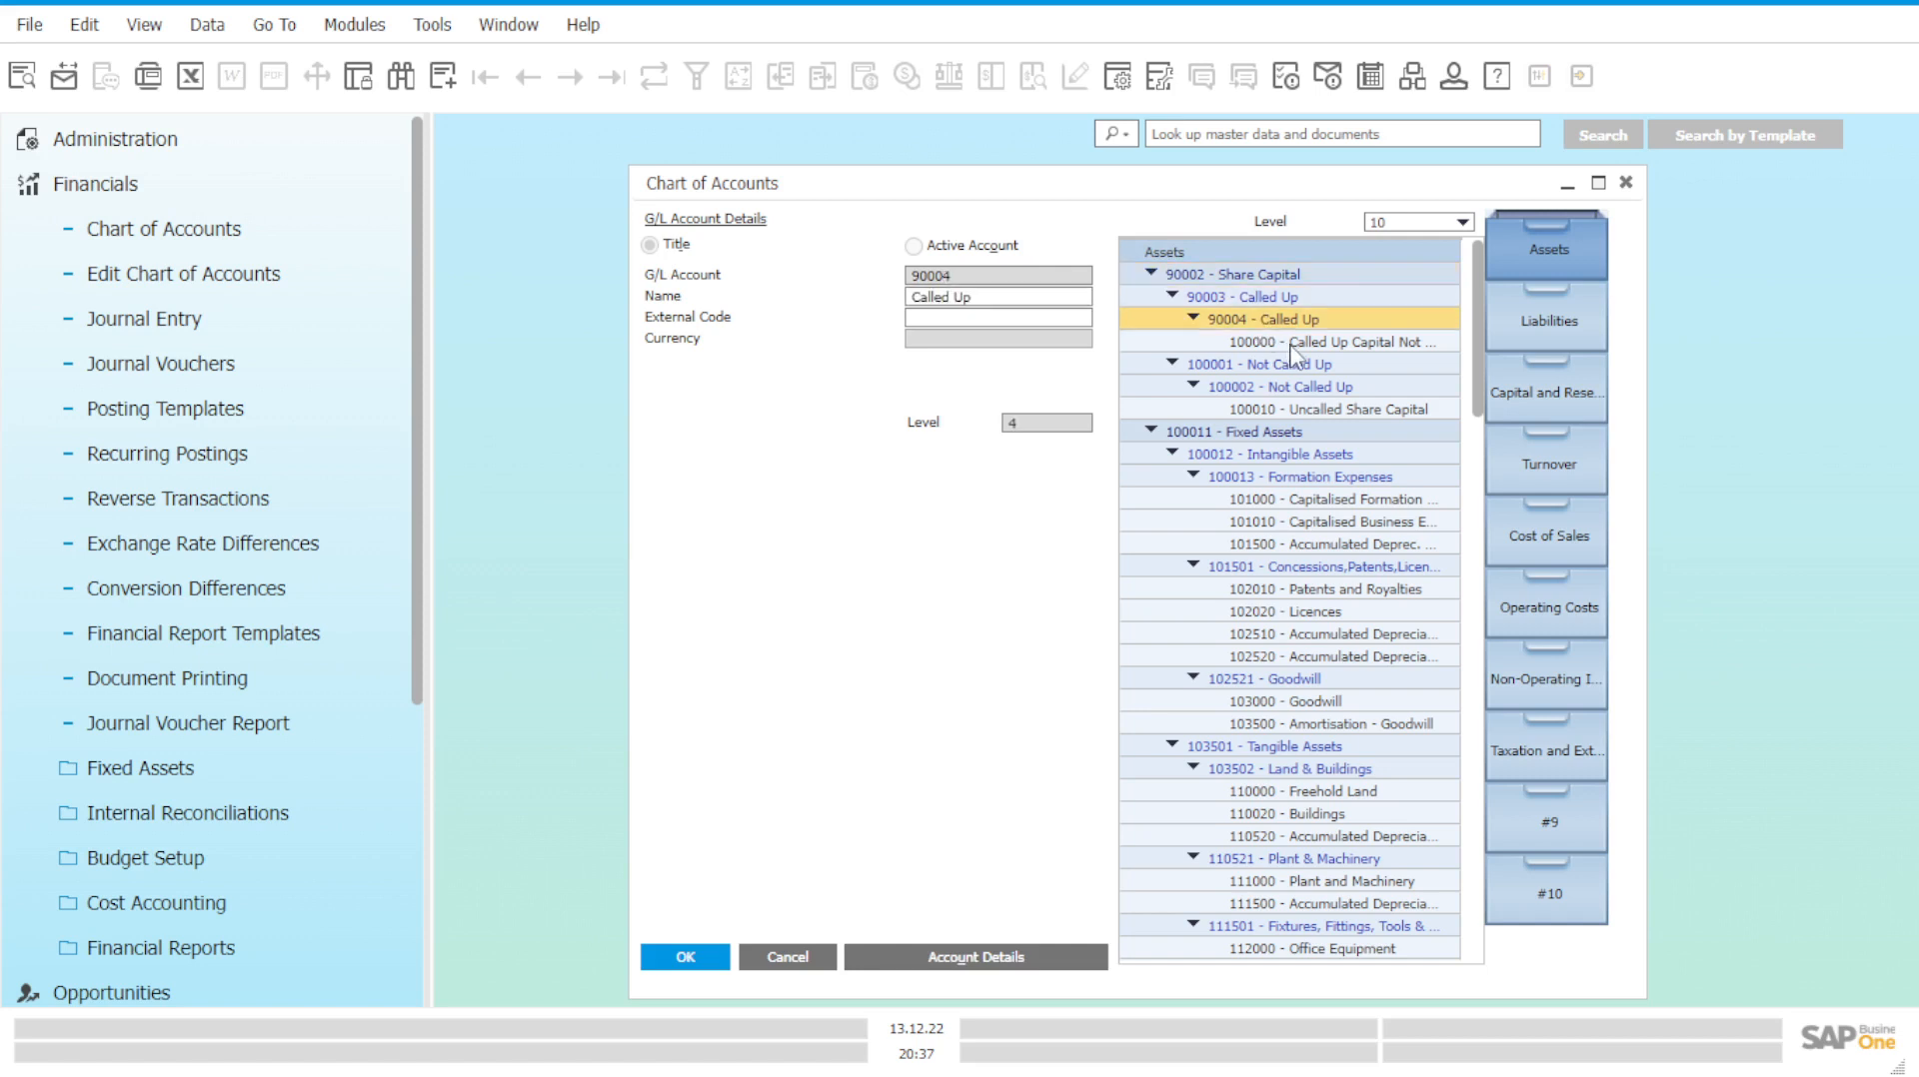
pyautogui.click(1292, 344)
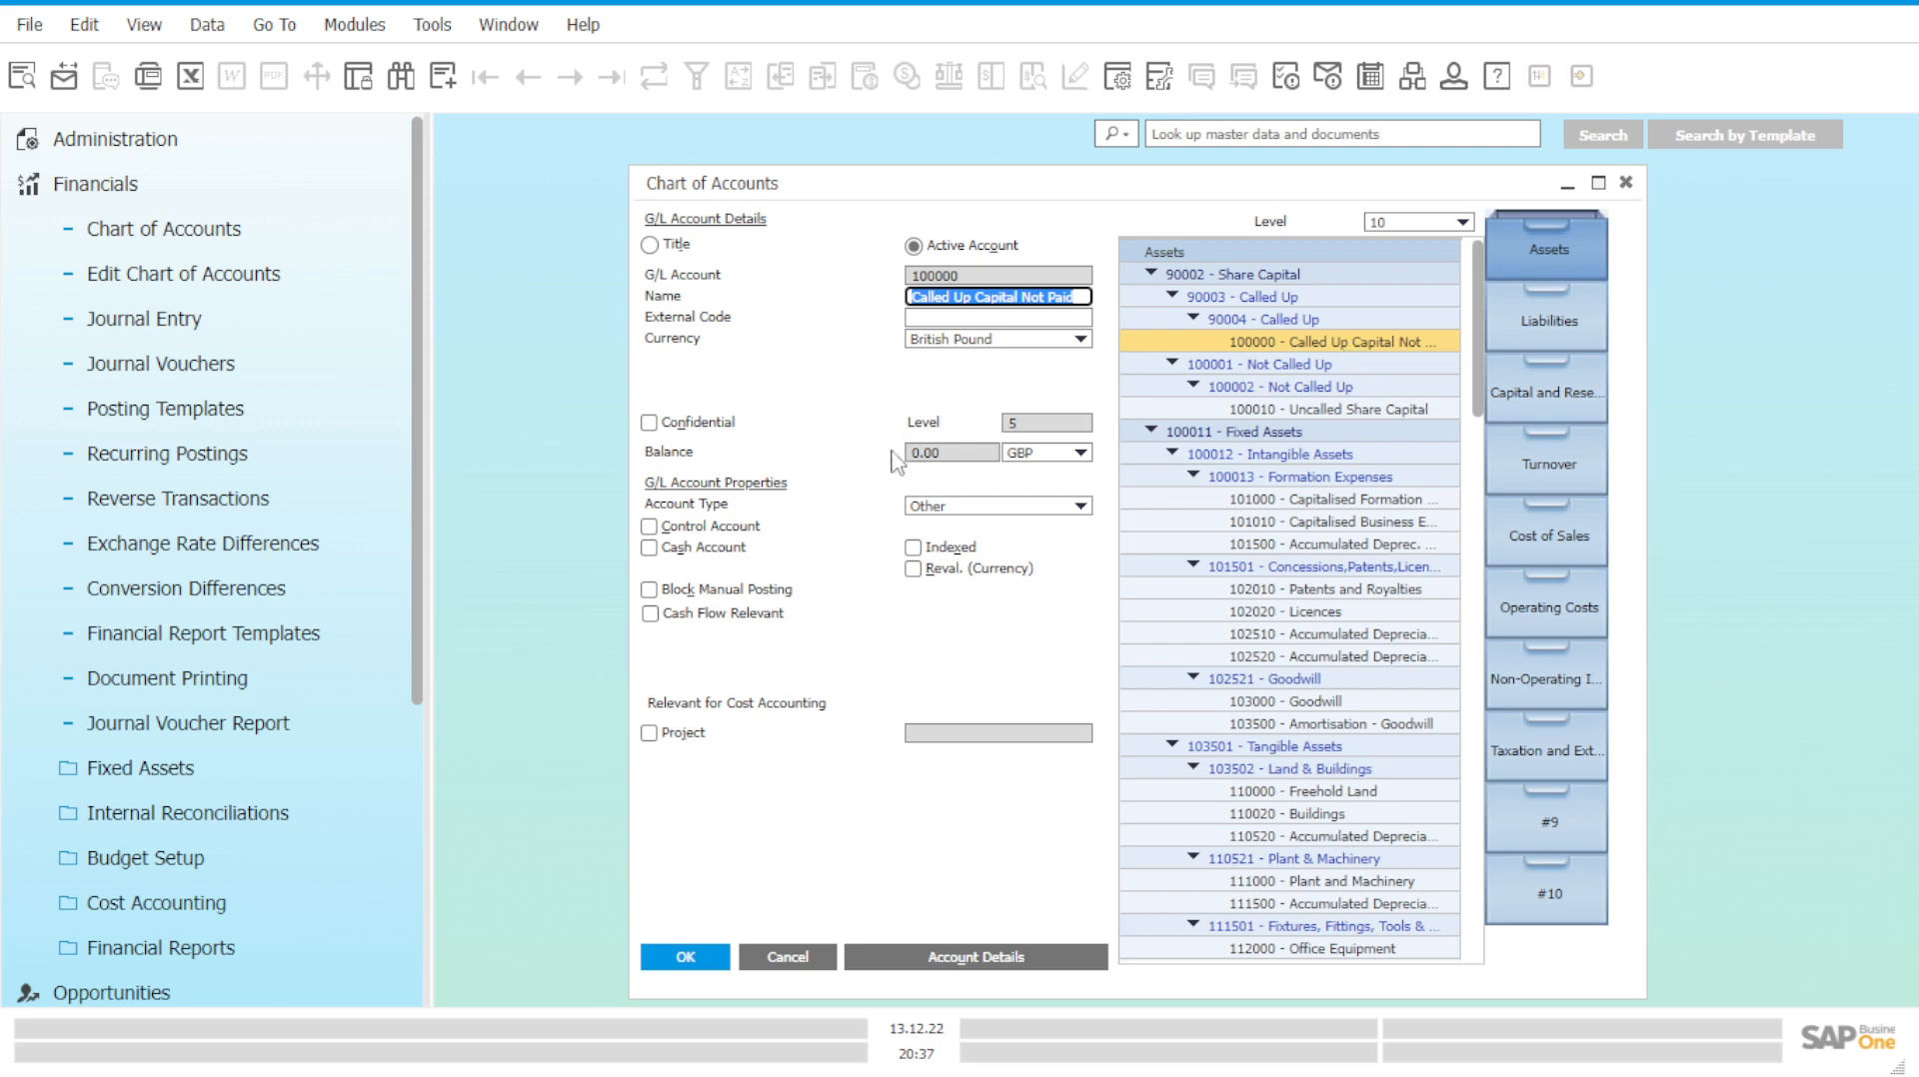
pyautogui.click(1312, 320)
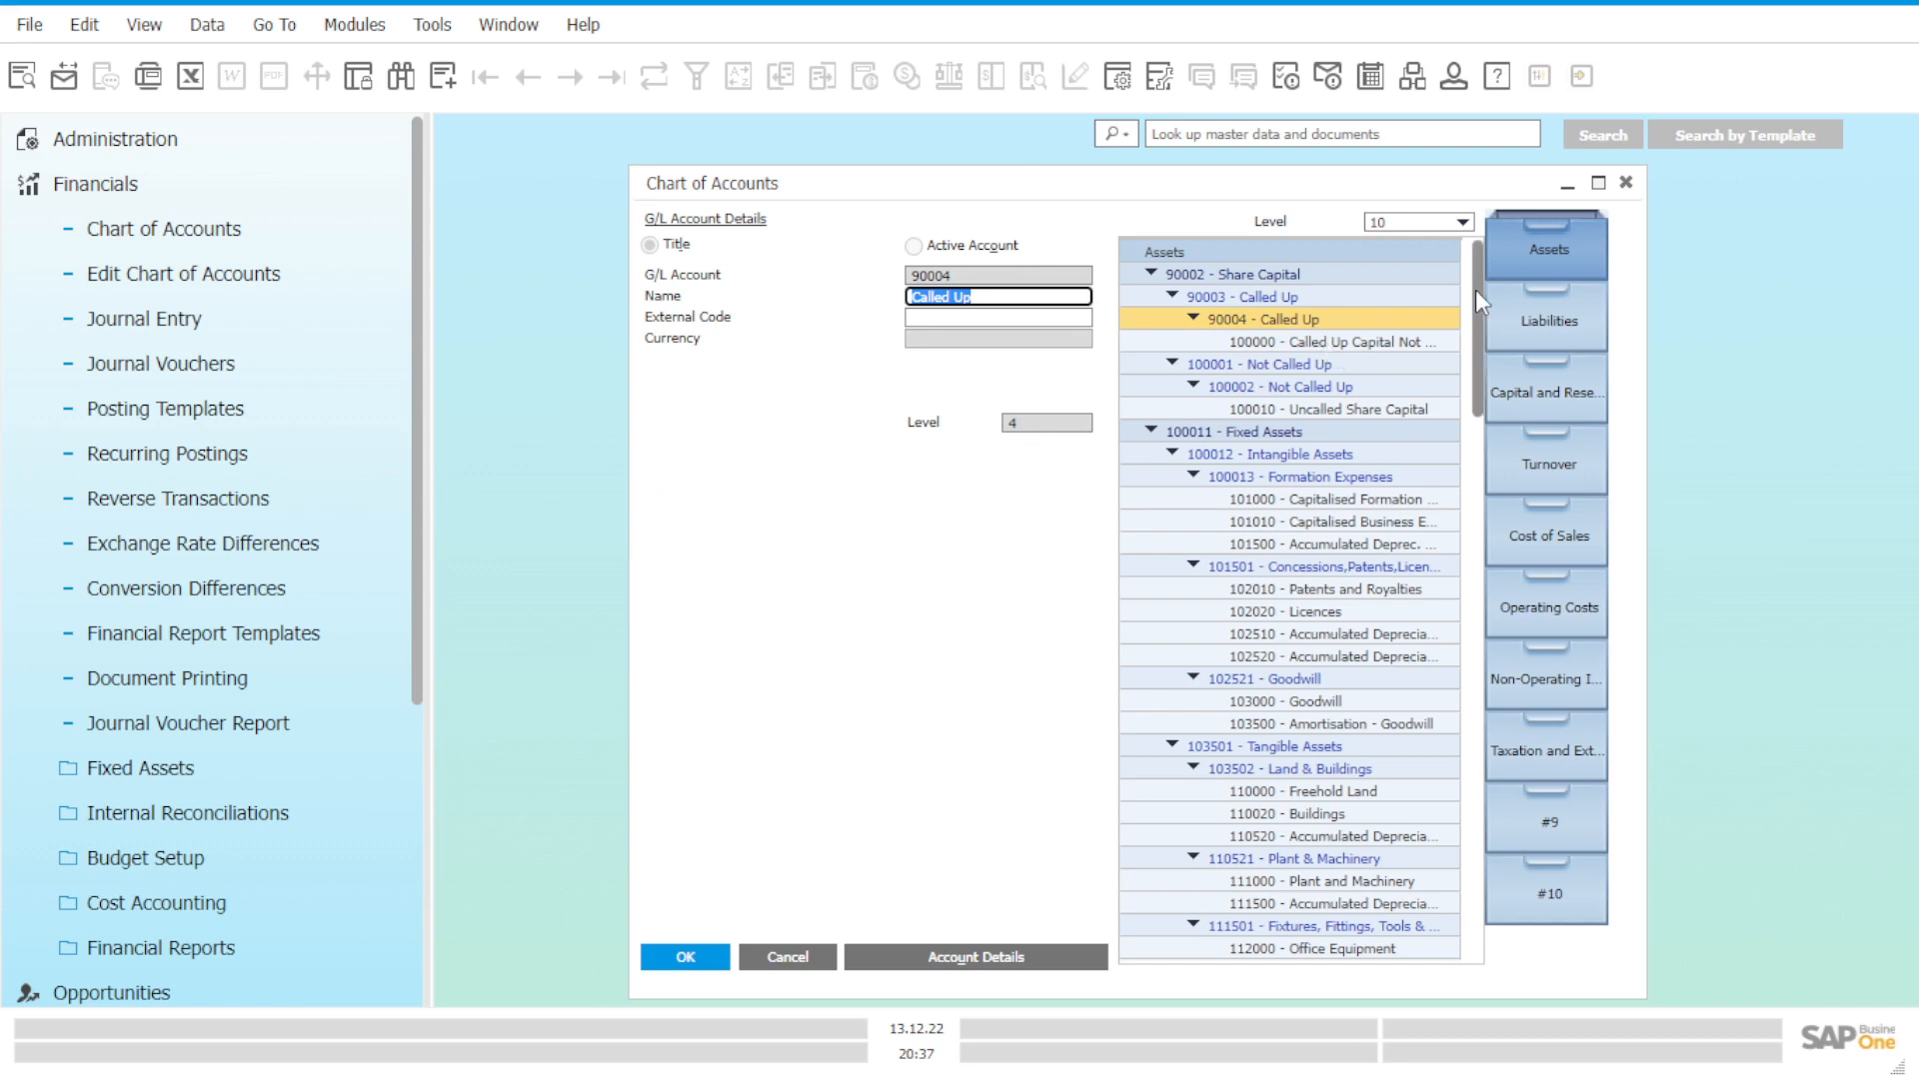
pyautogui.click(1327, 246)
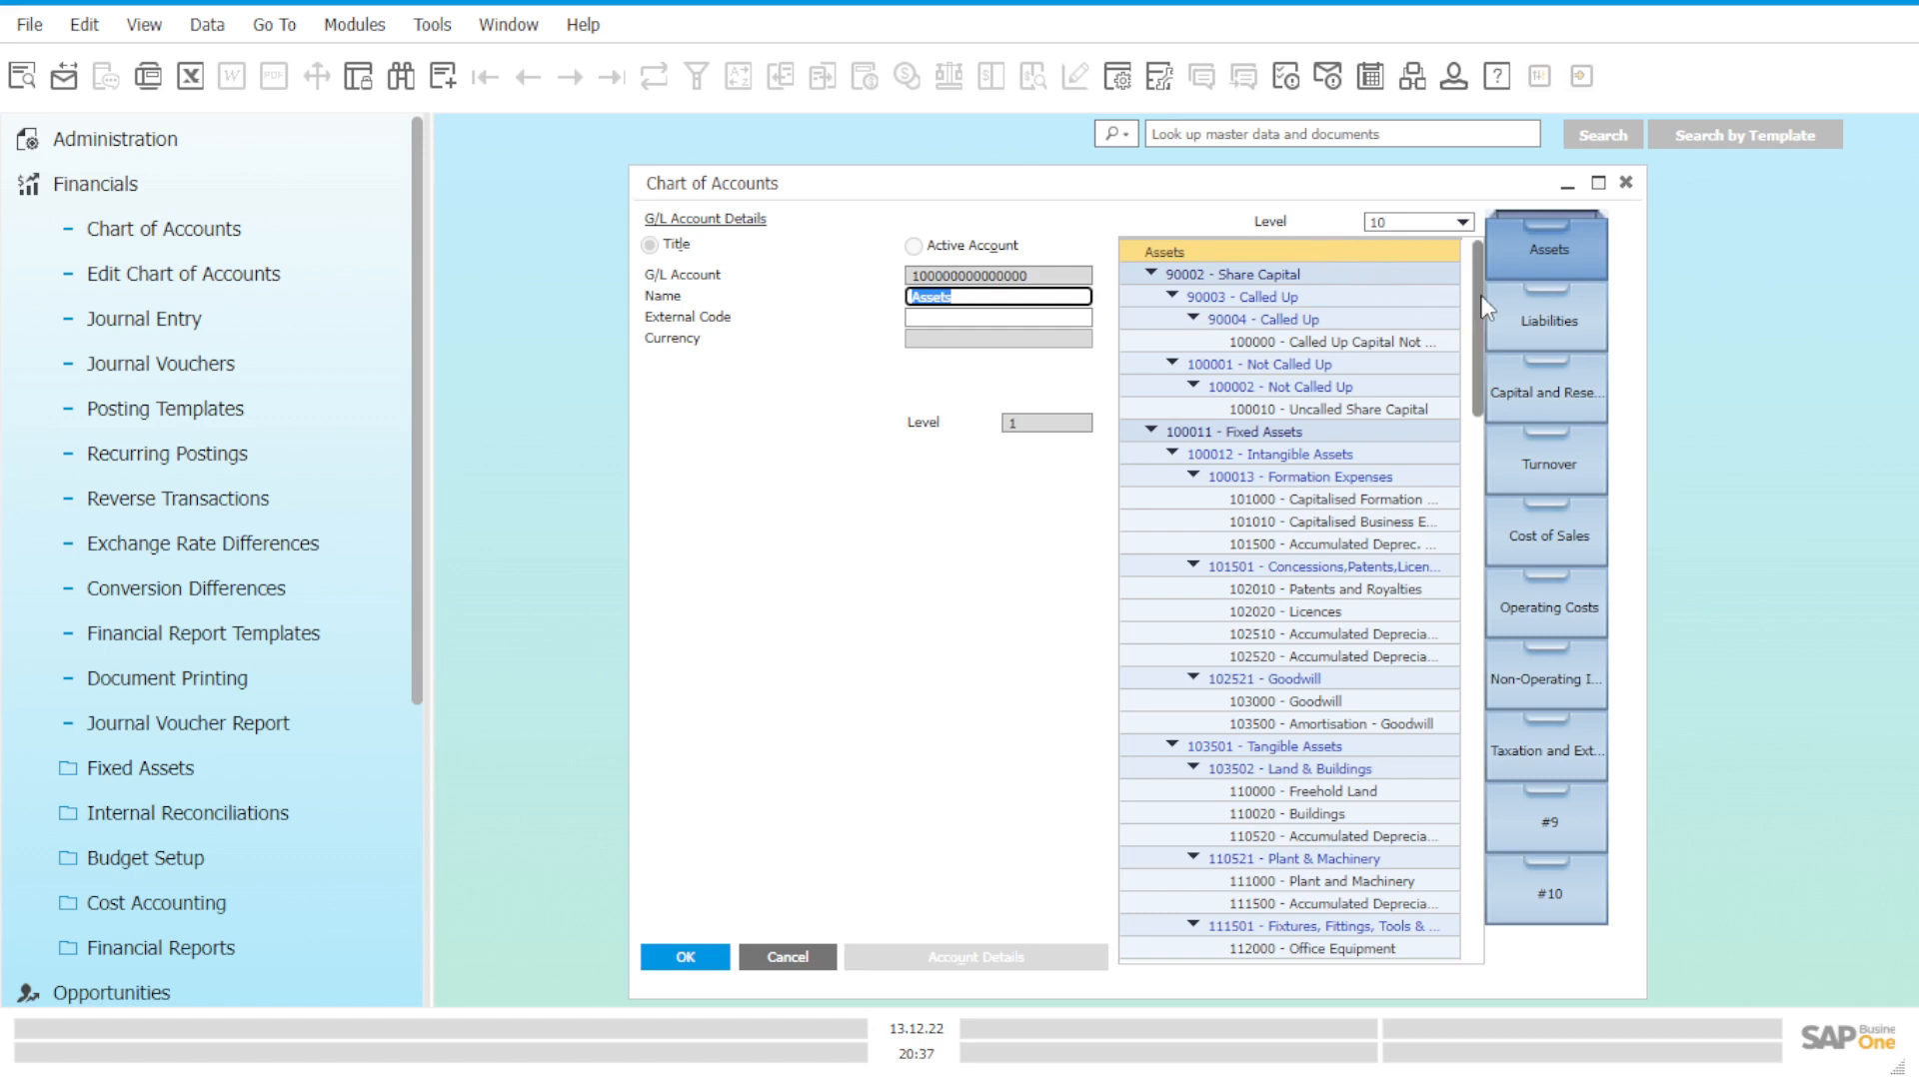
# Scroll down the asset tree and select 153000 Cash At Bank and In Hand.
pyautogui.moveTo(1486, 308); pyautogui.dragTo(1472, 839)
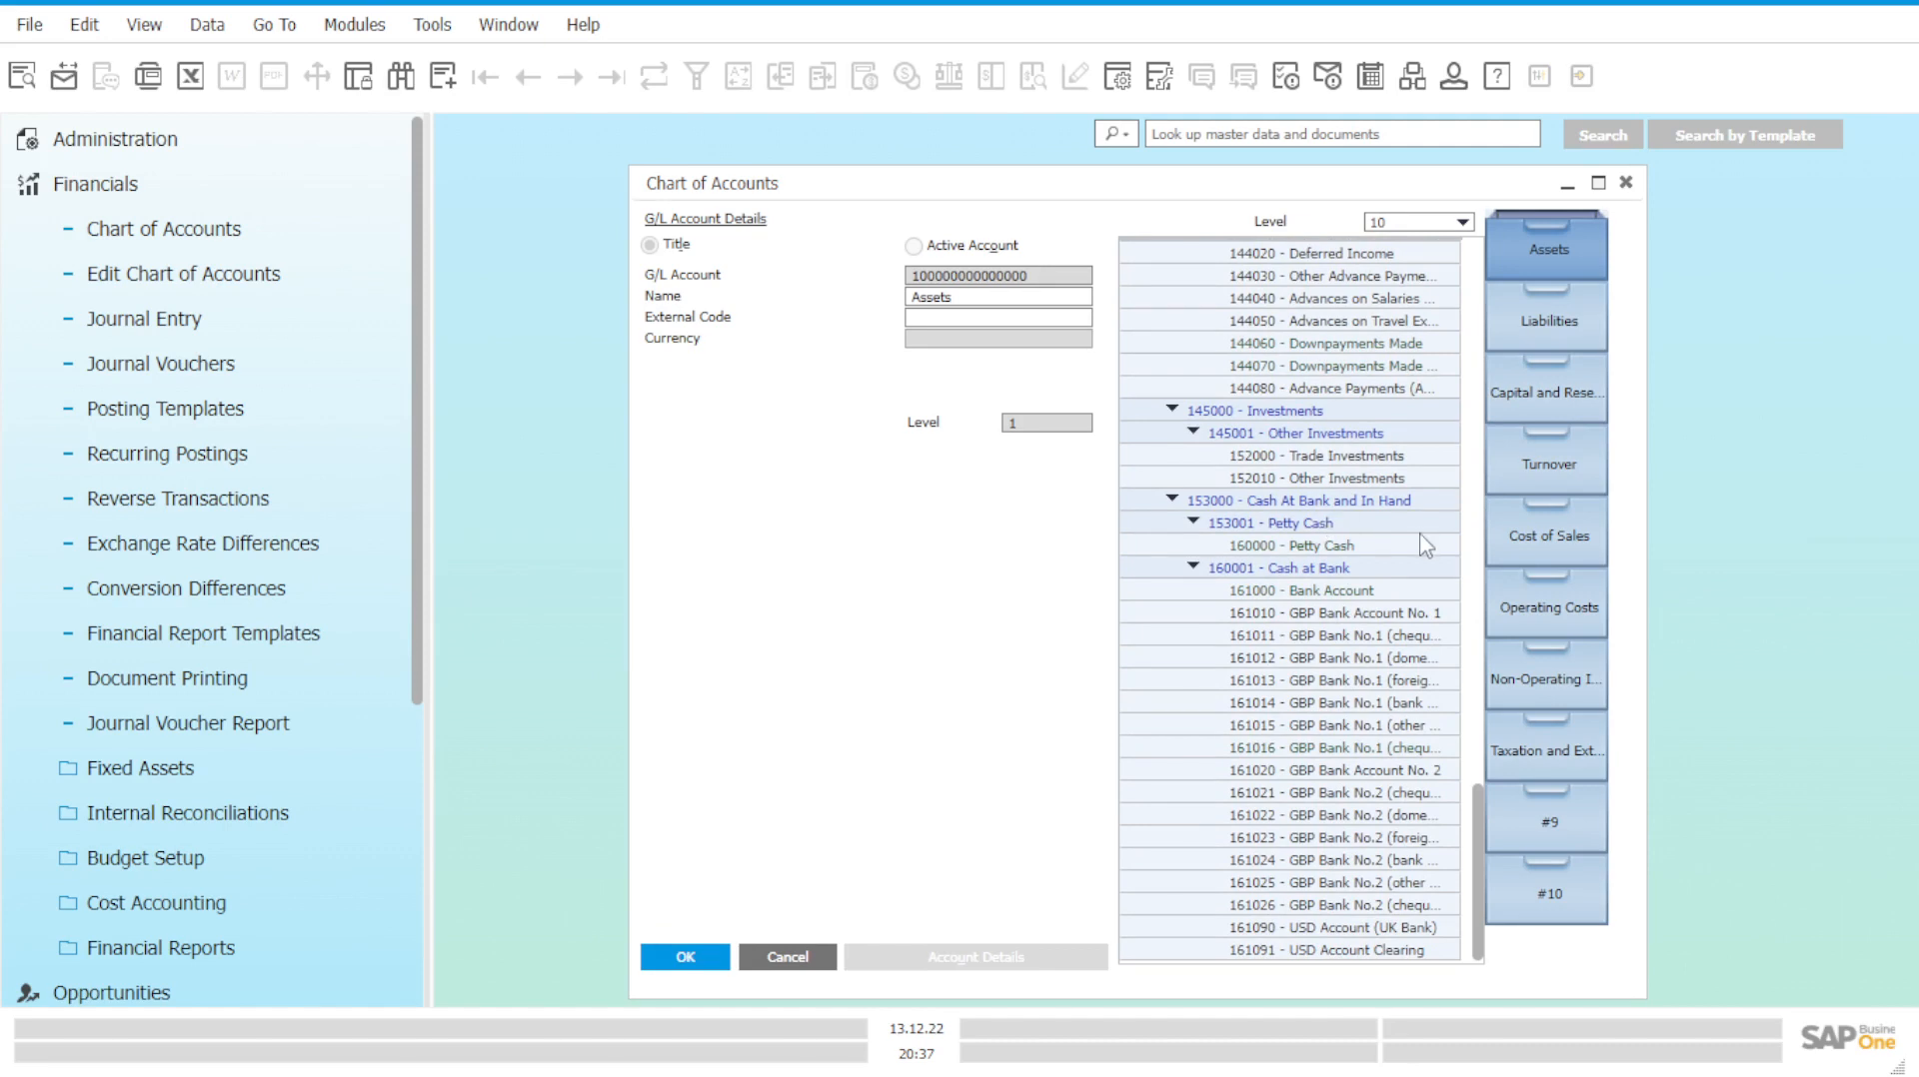
pyautogui.click(1326, 506)
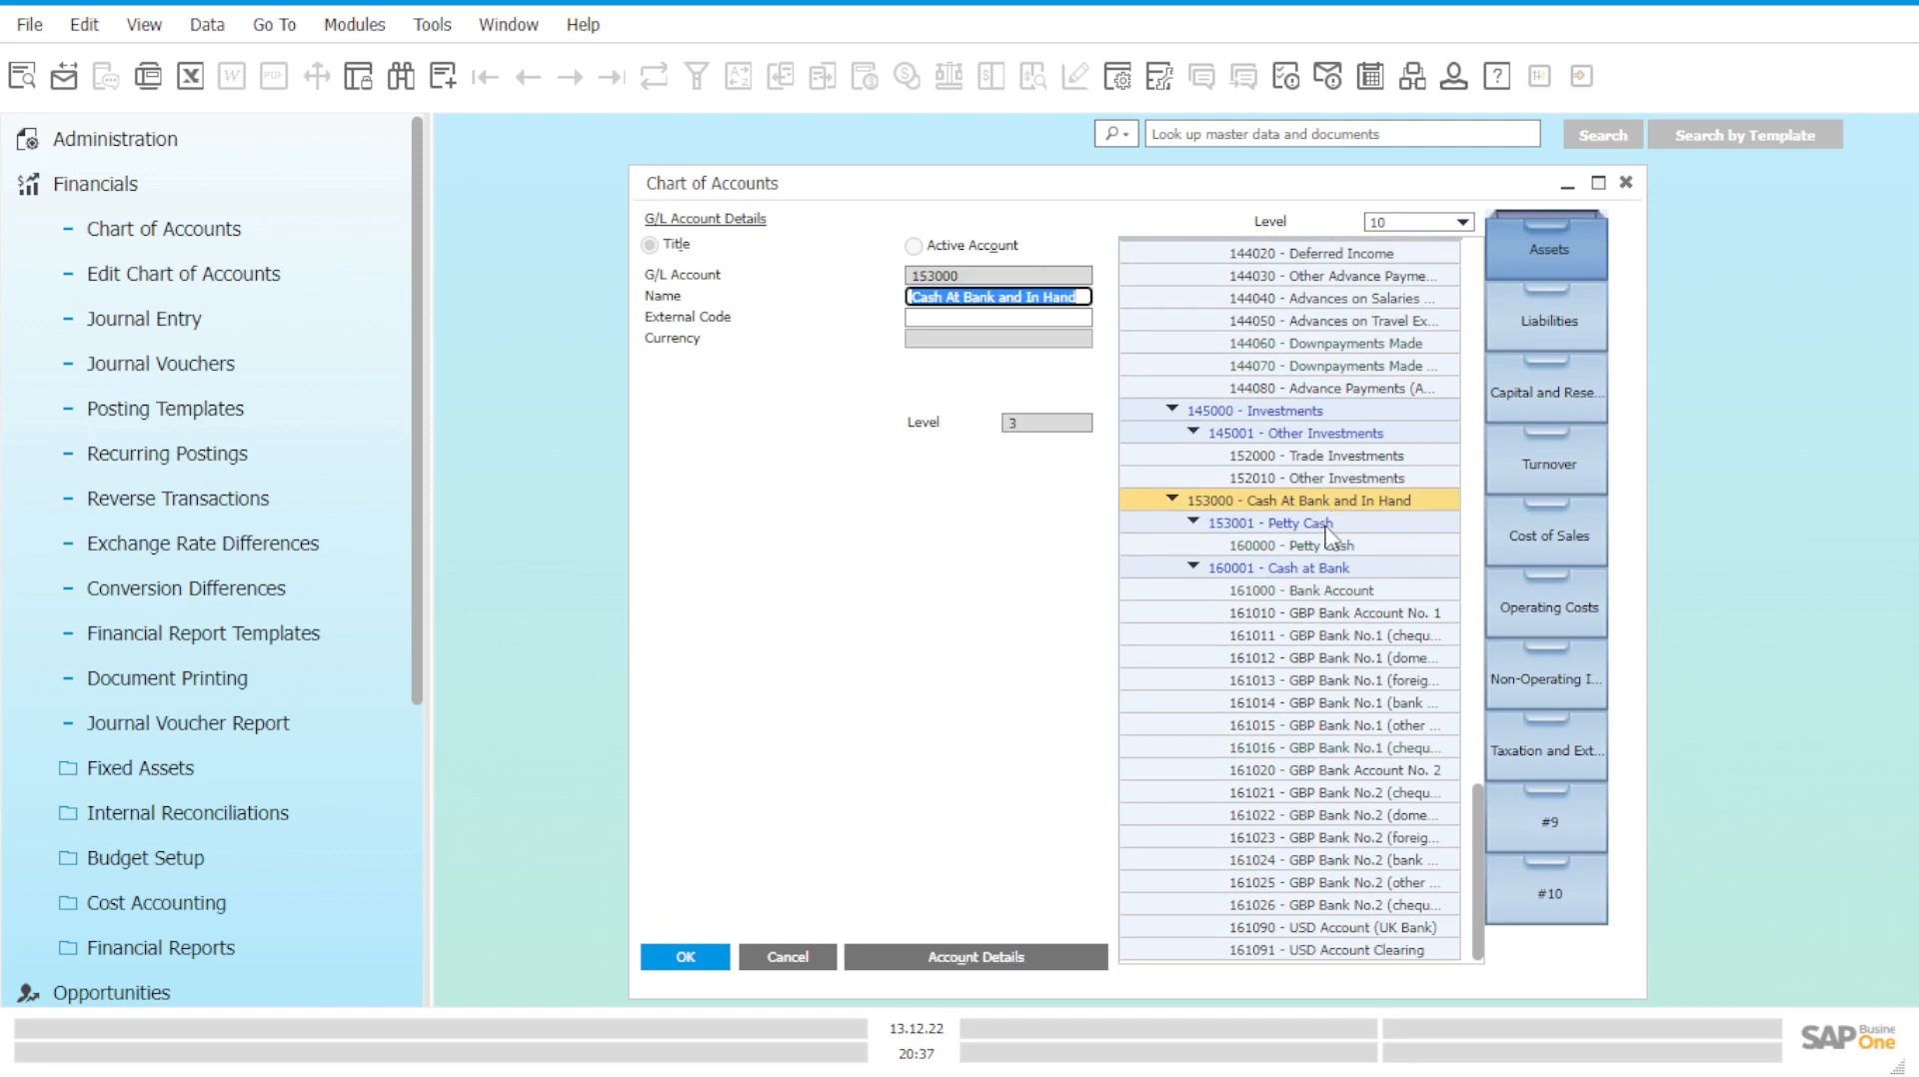
pyautogui.click(1326, 527)
pyautogui.click(1325, 527)
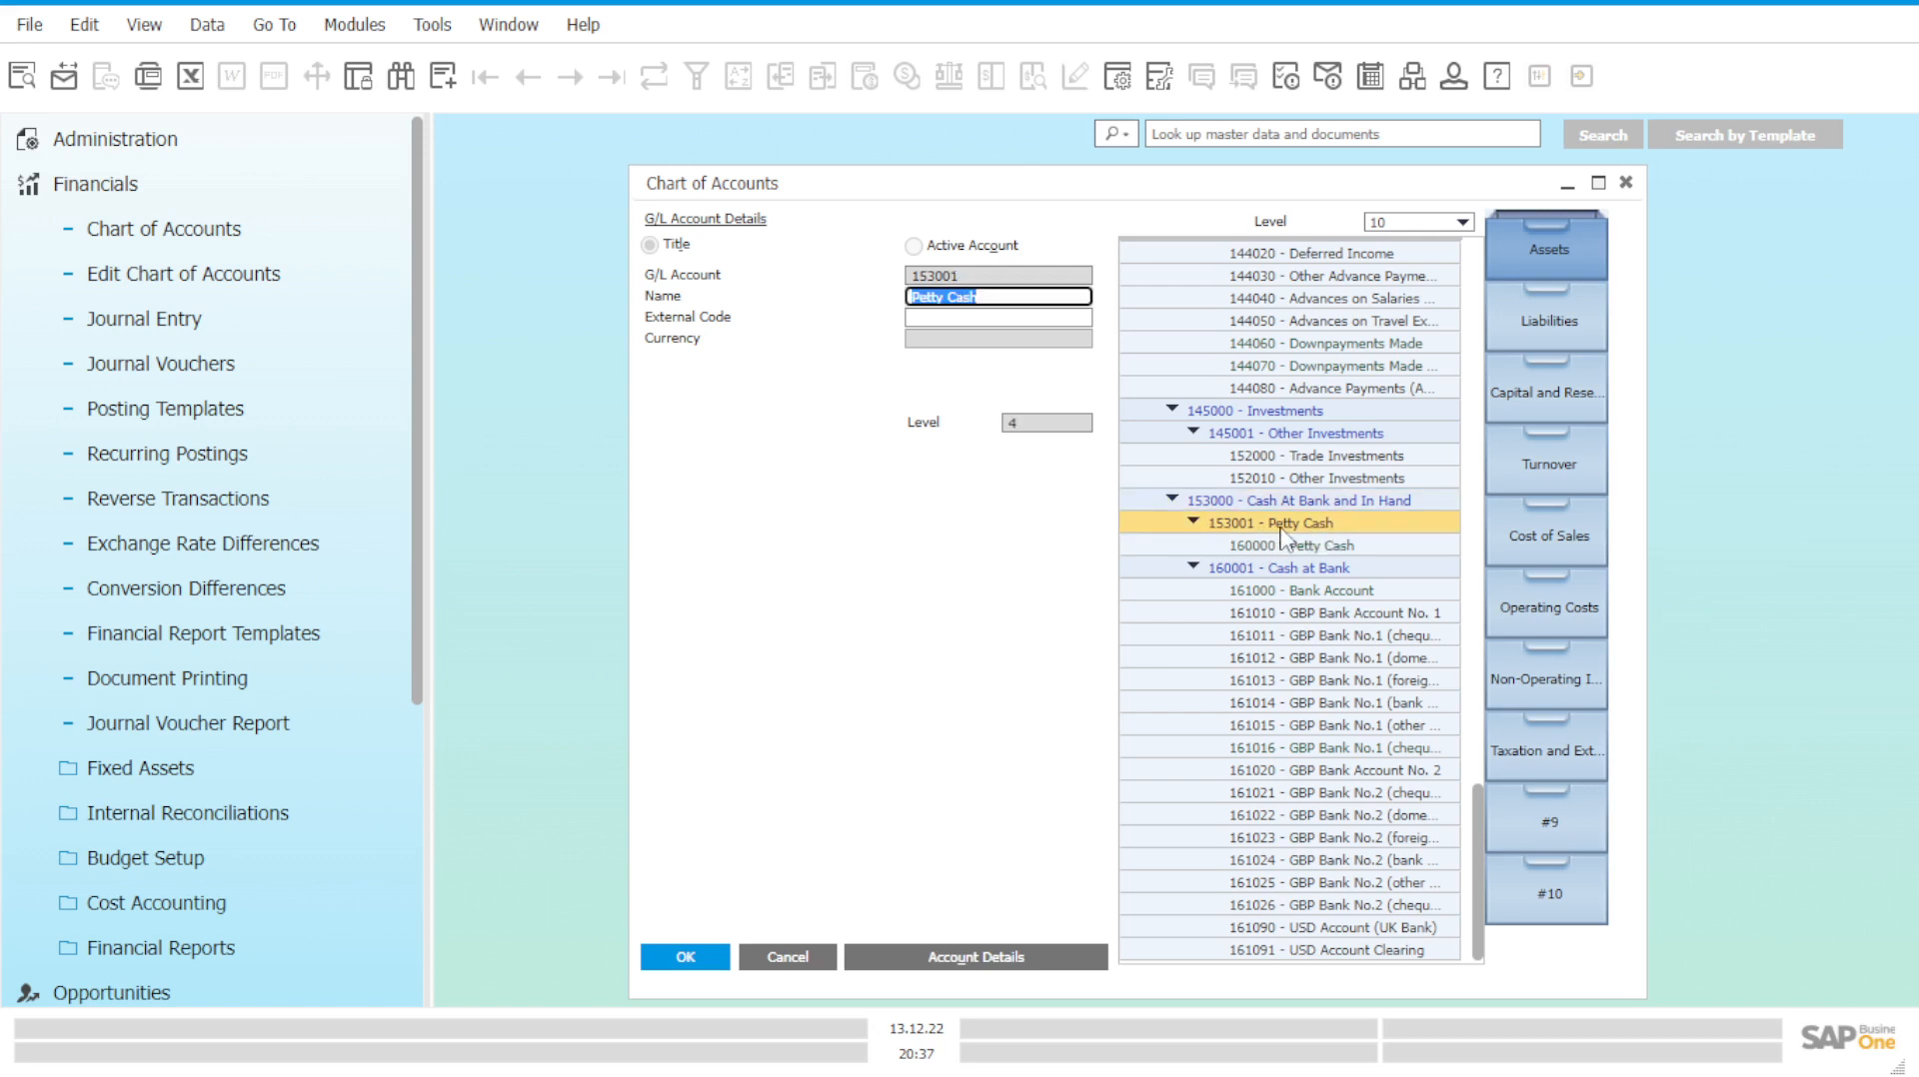
pyautogui.press('Up')
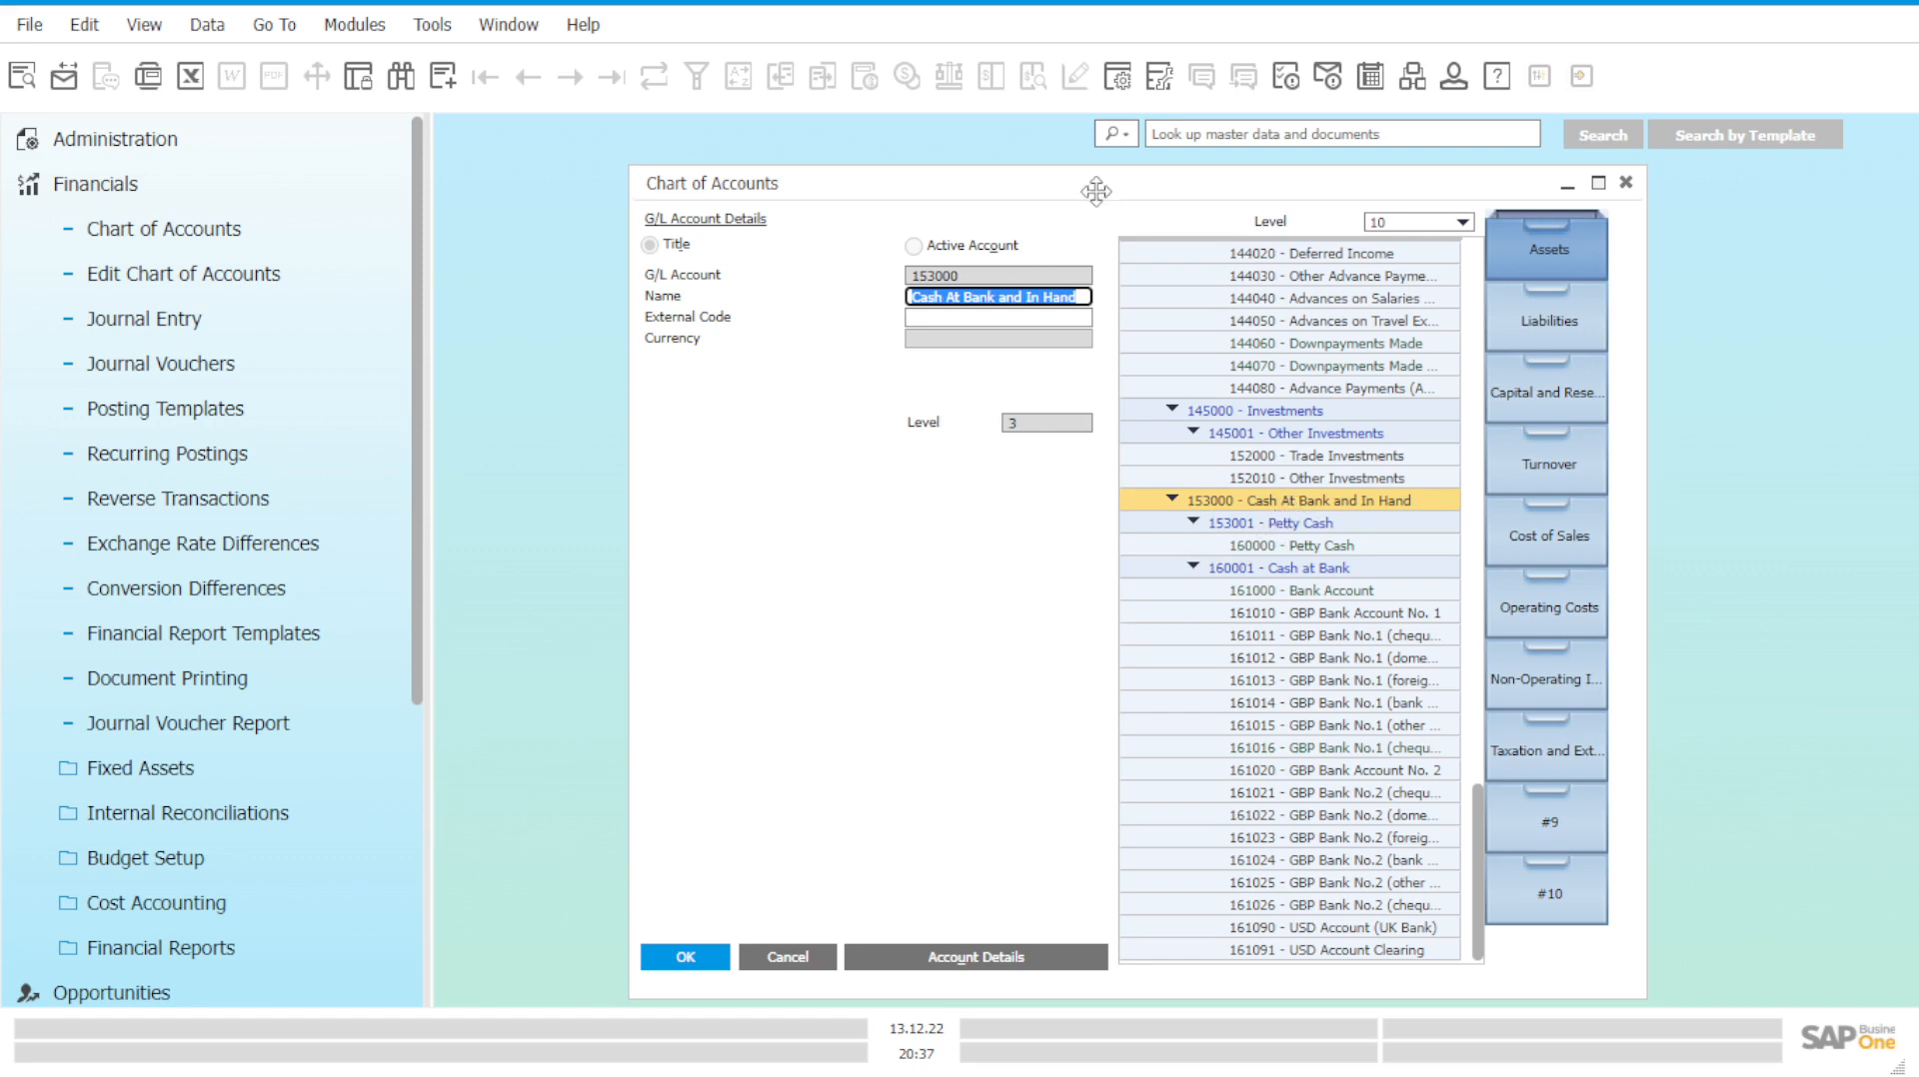
pyautogui.moveTo(1092, 188); pyautogui.dragTo(1024, 181)
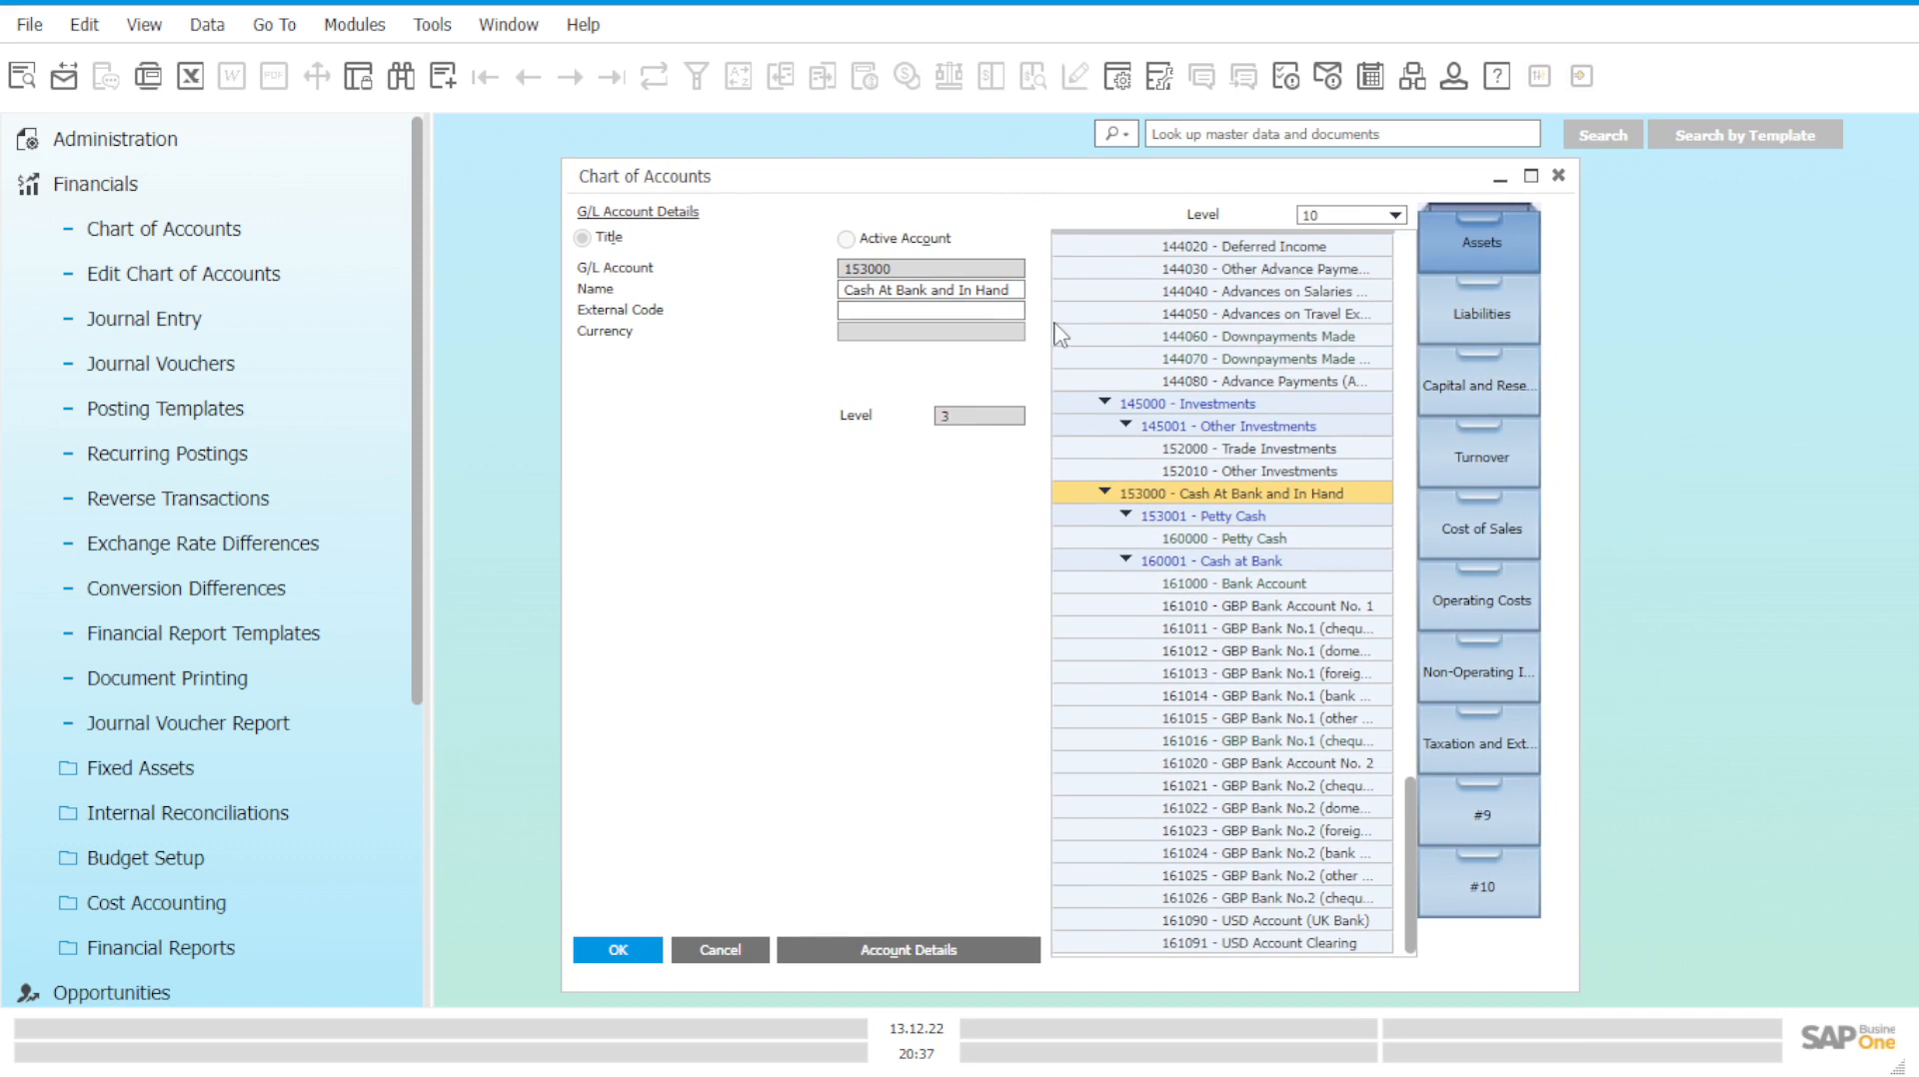
# Start a new title account with G/L Account number 153002.
pyautogui.click(450, 96)
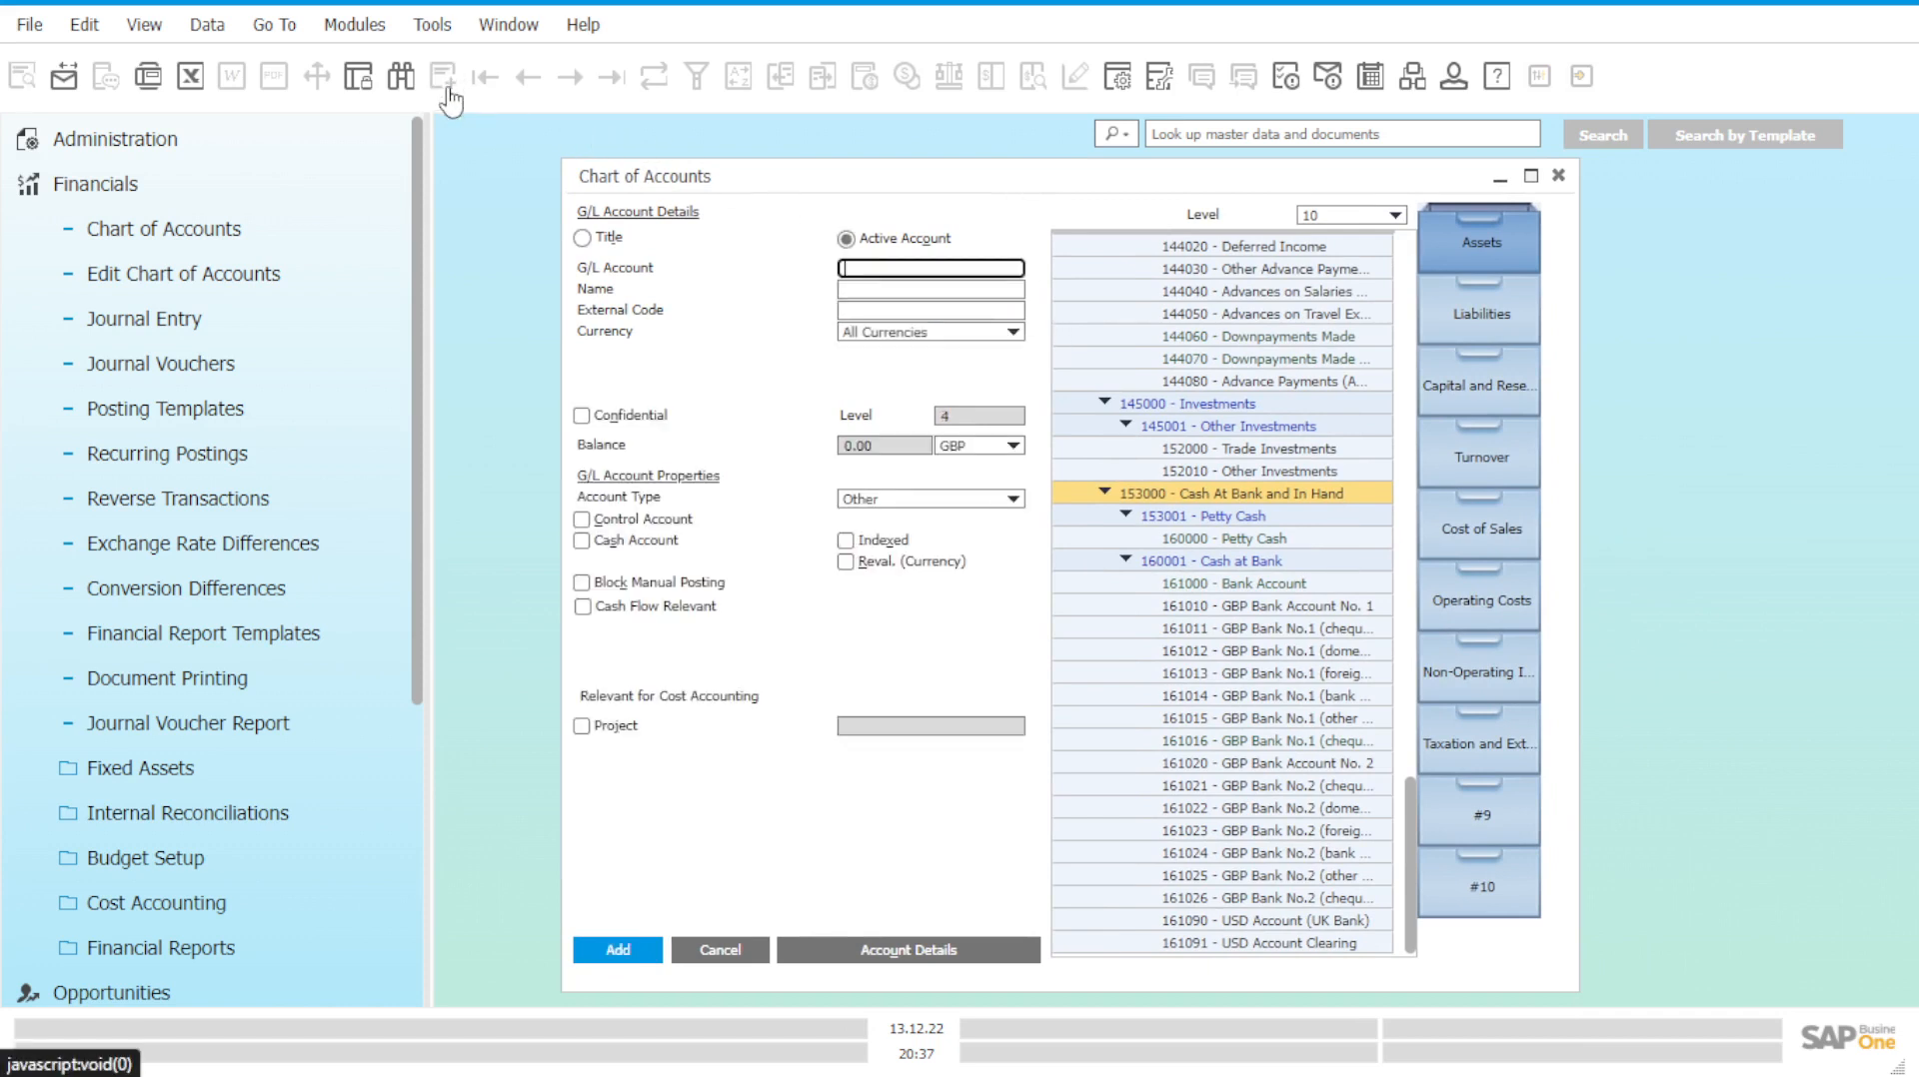
pyautogui.click(583, 240)
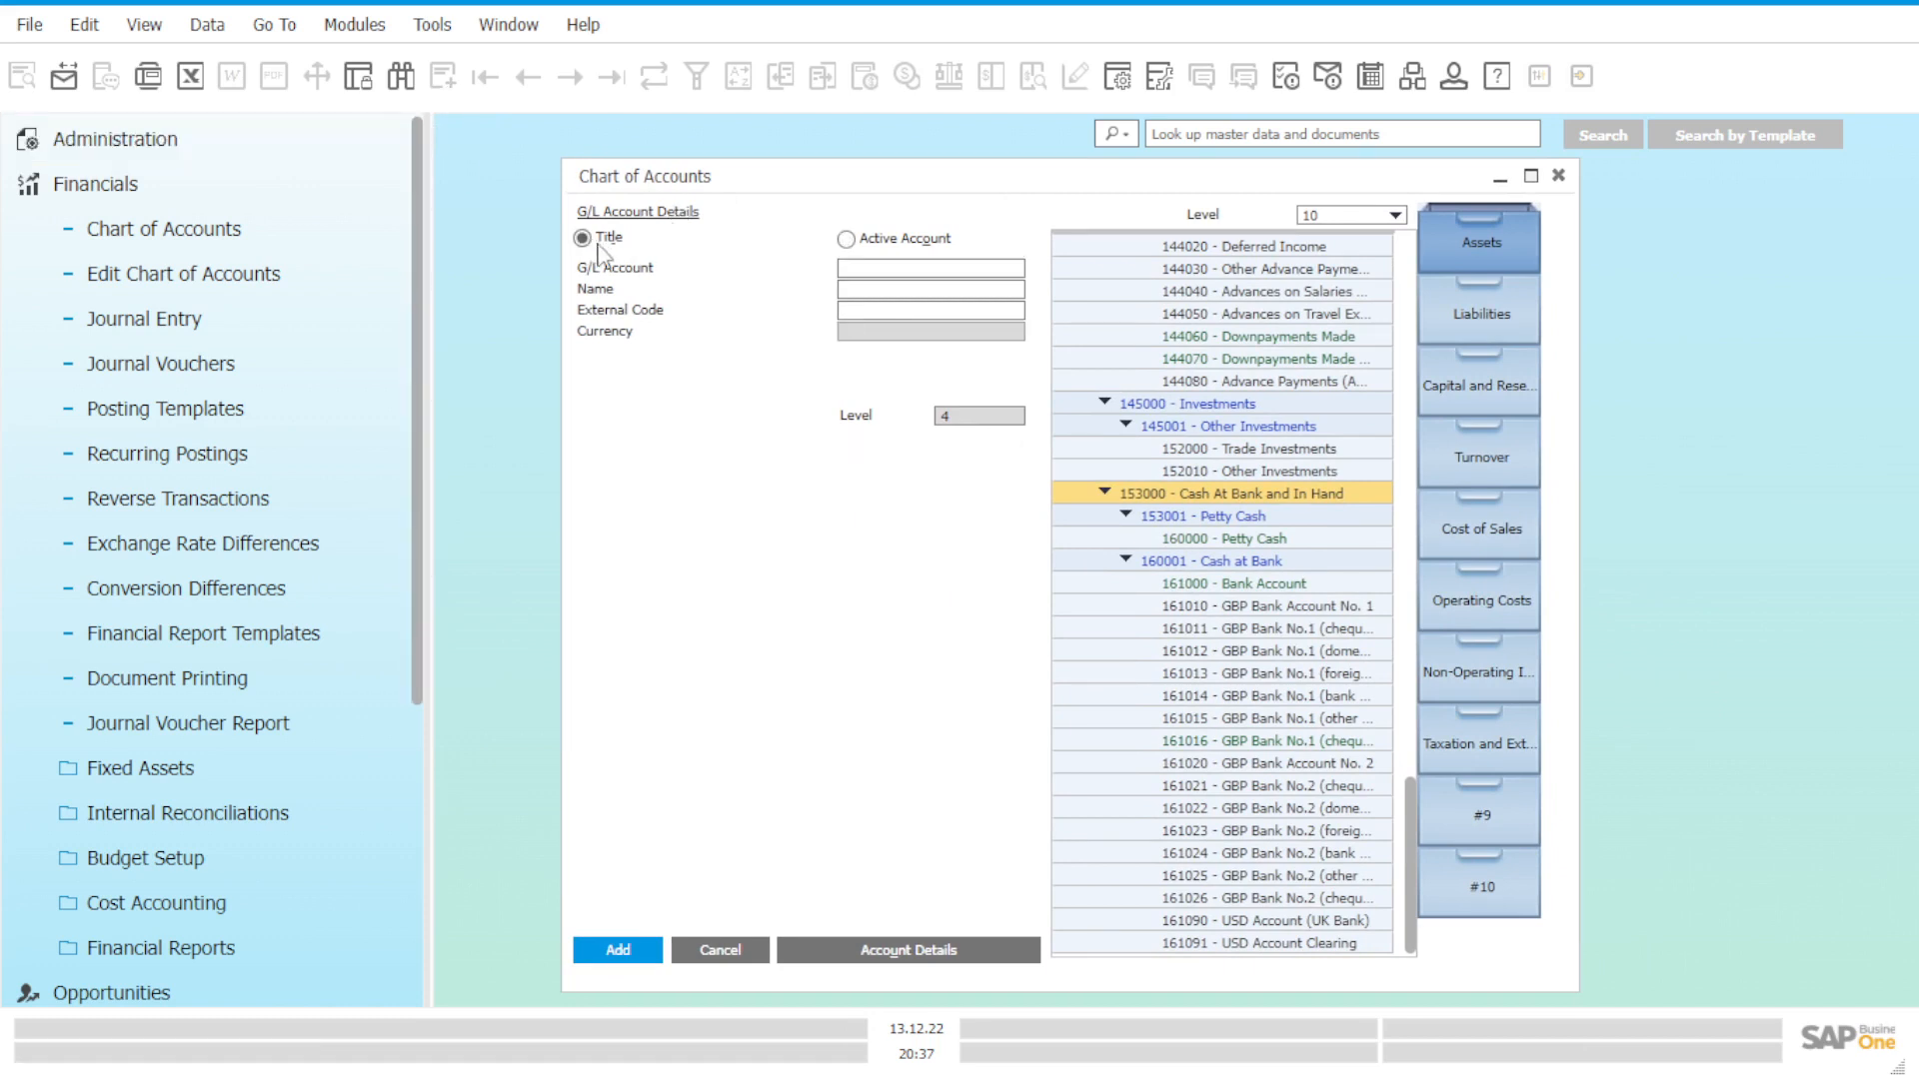
pyautogui.click(904, 267)
pyautogui.click(744, 385)
pyautogui.click(896, 289)
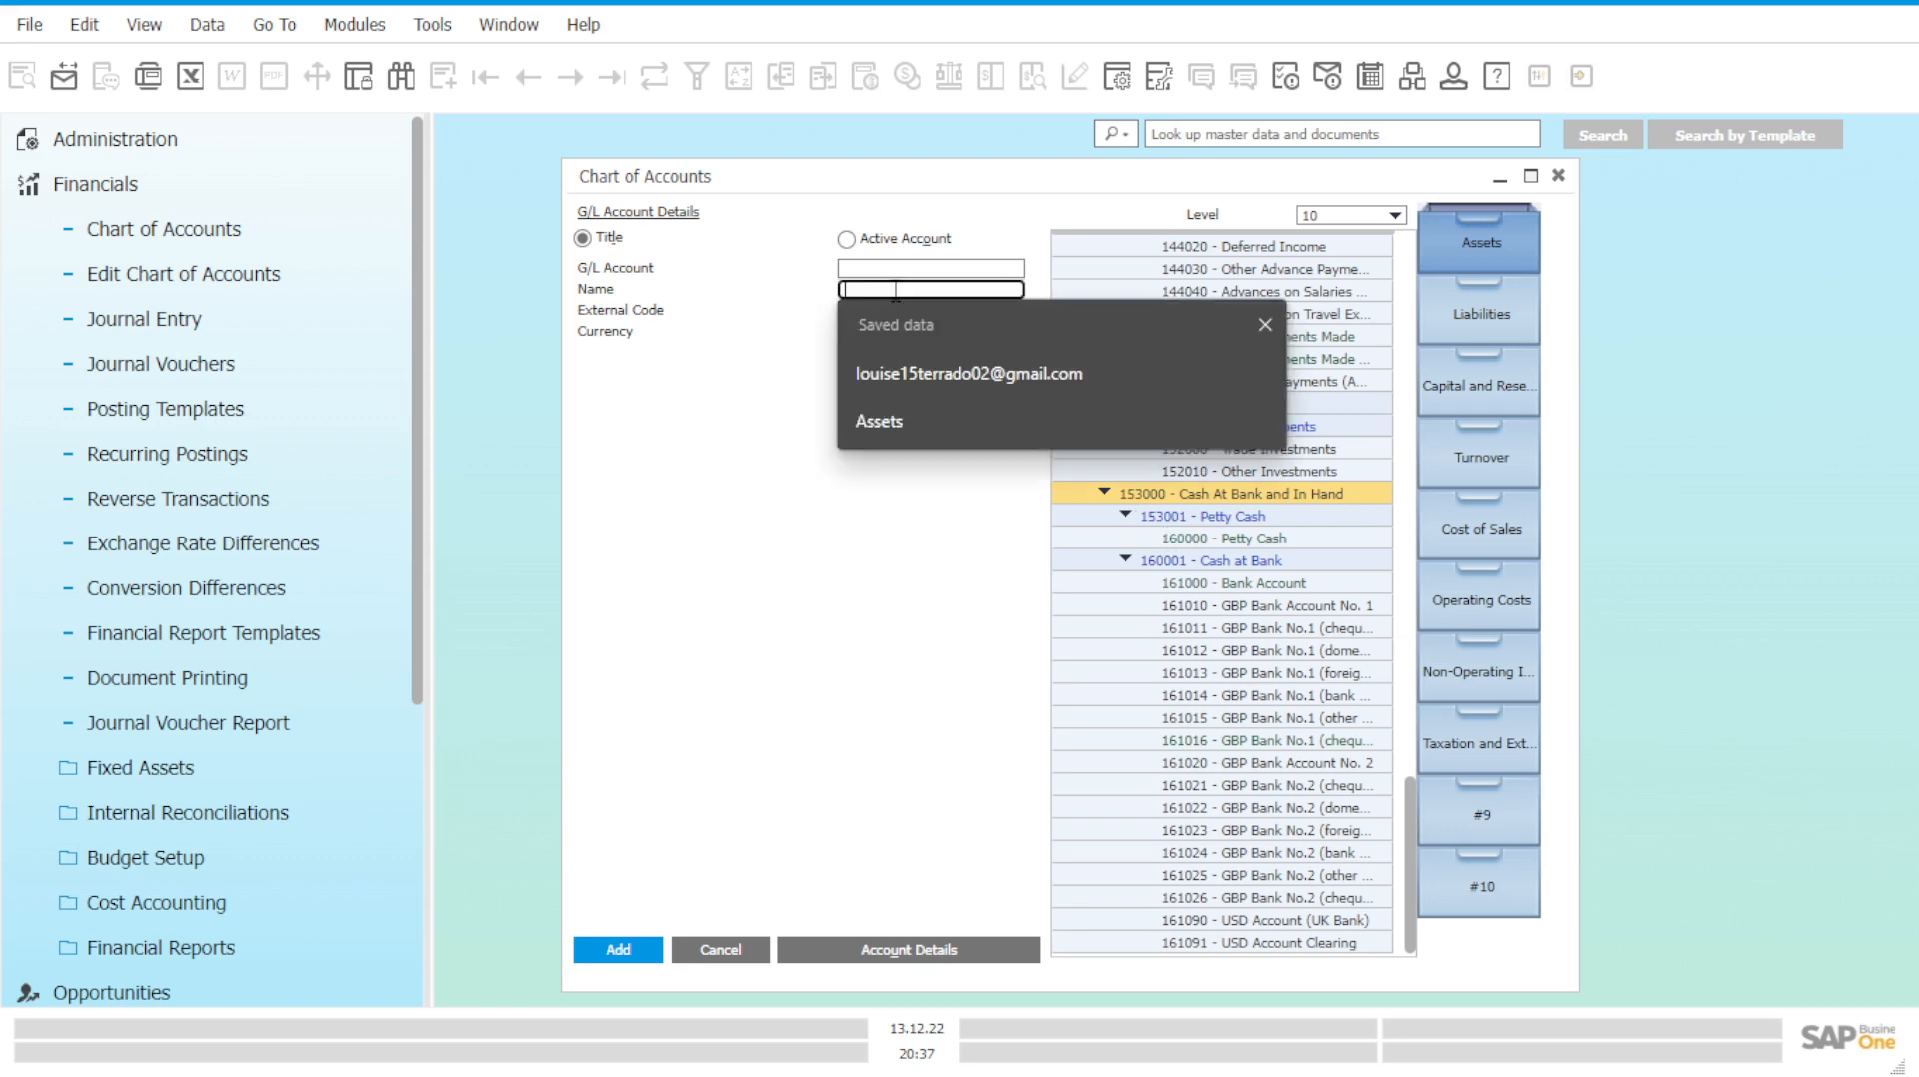
pyautogui.click(899, 268)
pyautogui.write('15')
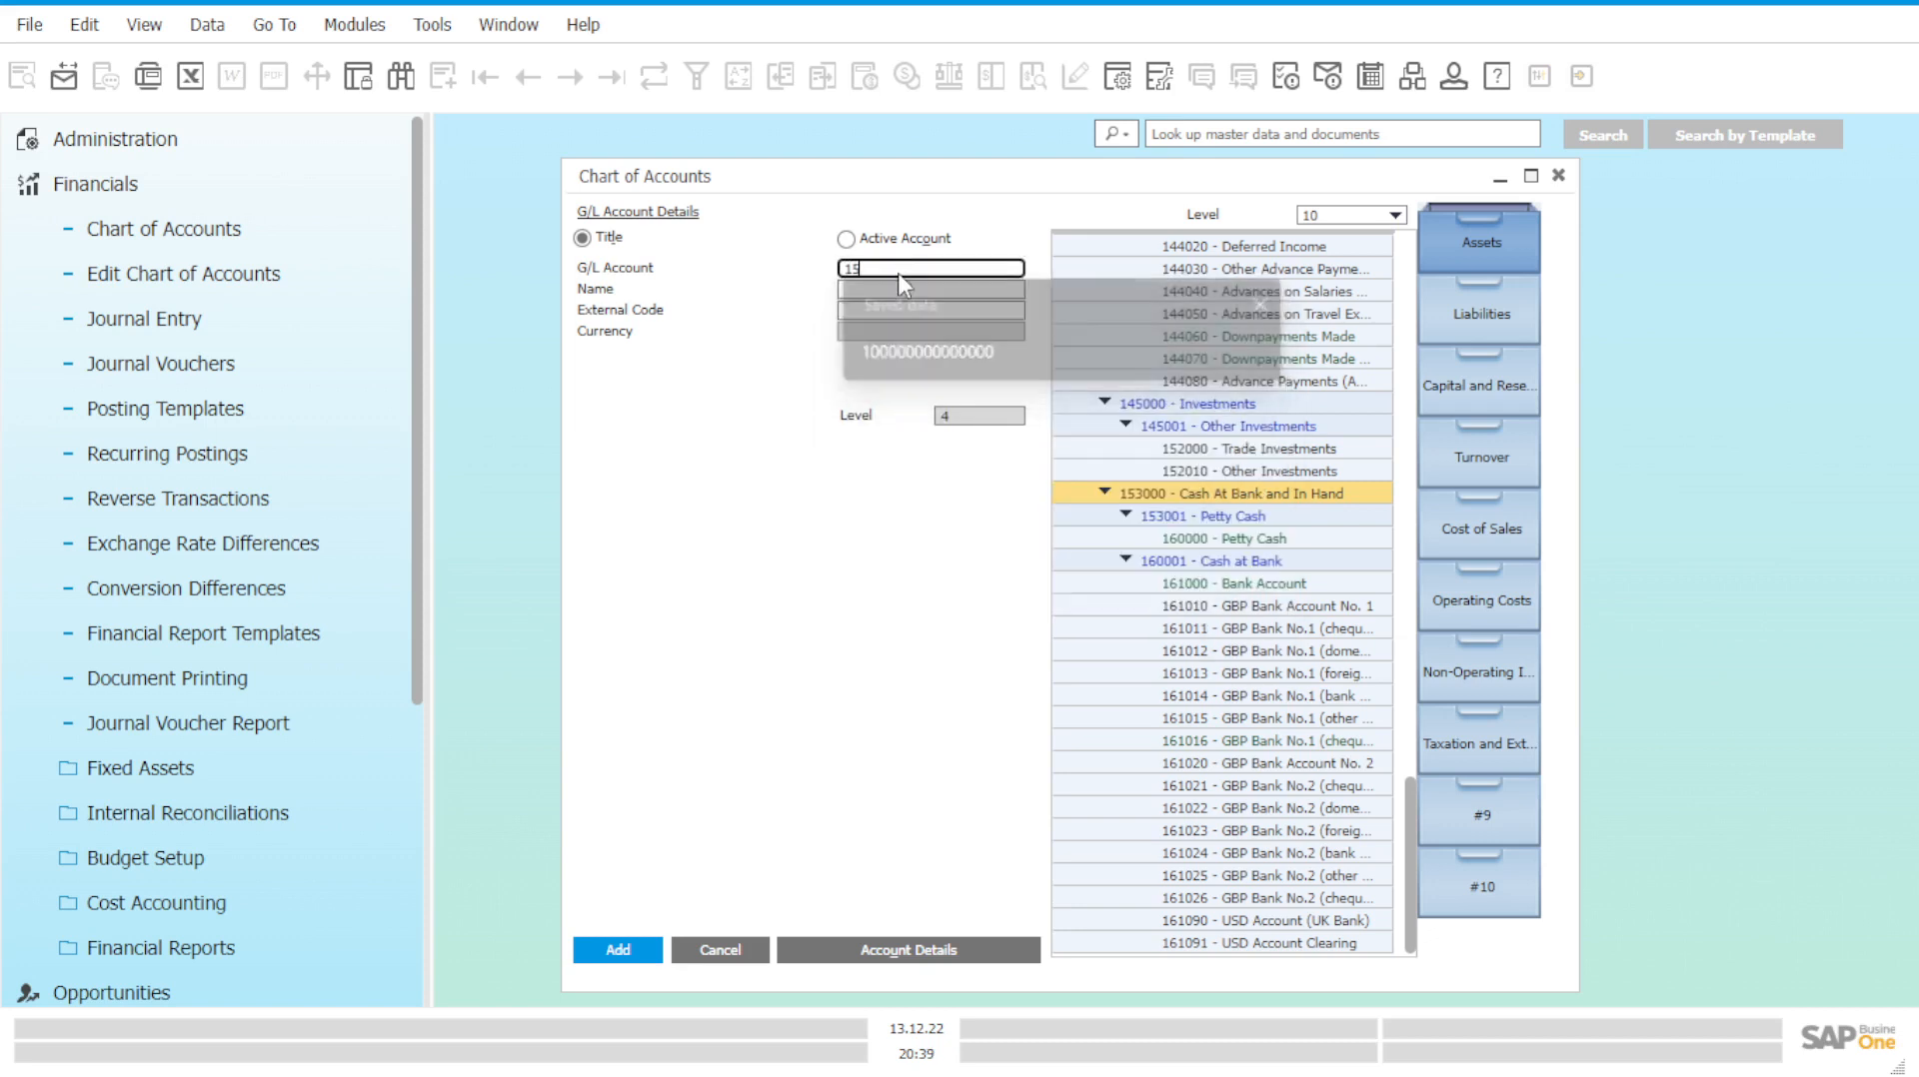
pyautogui.write('30')
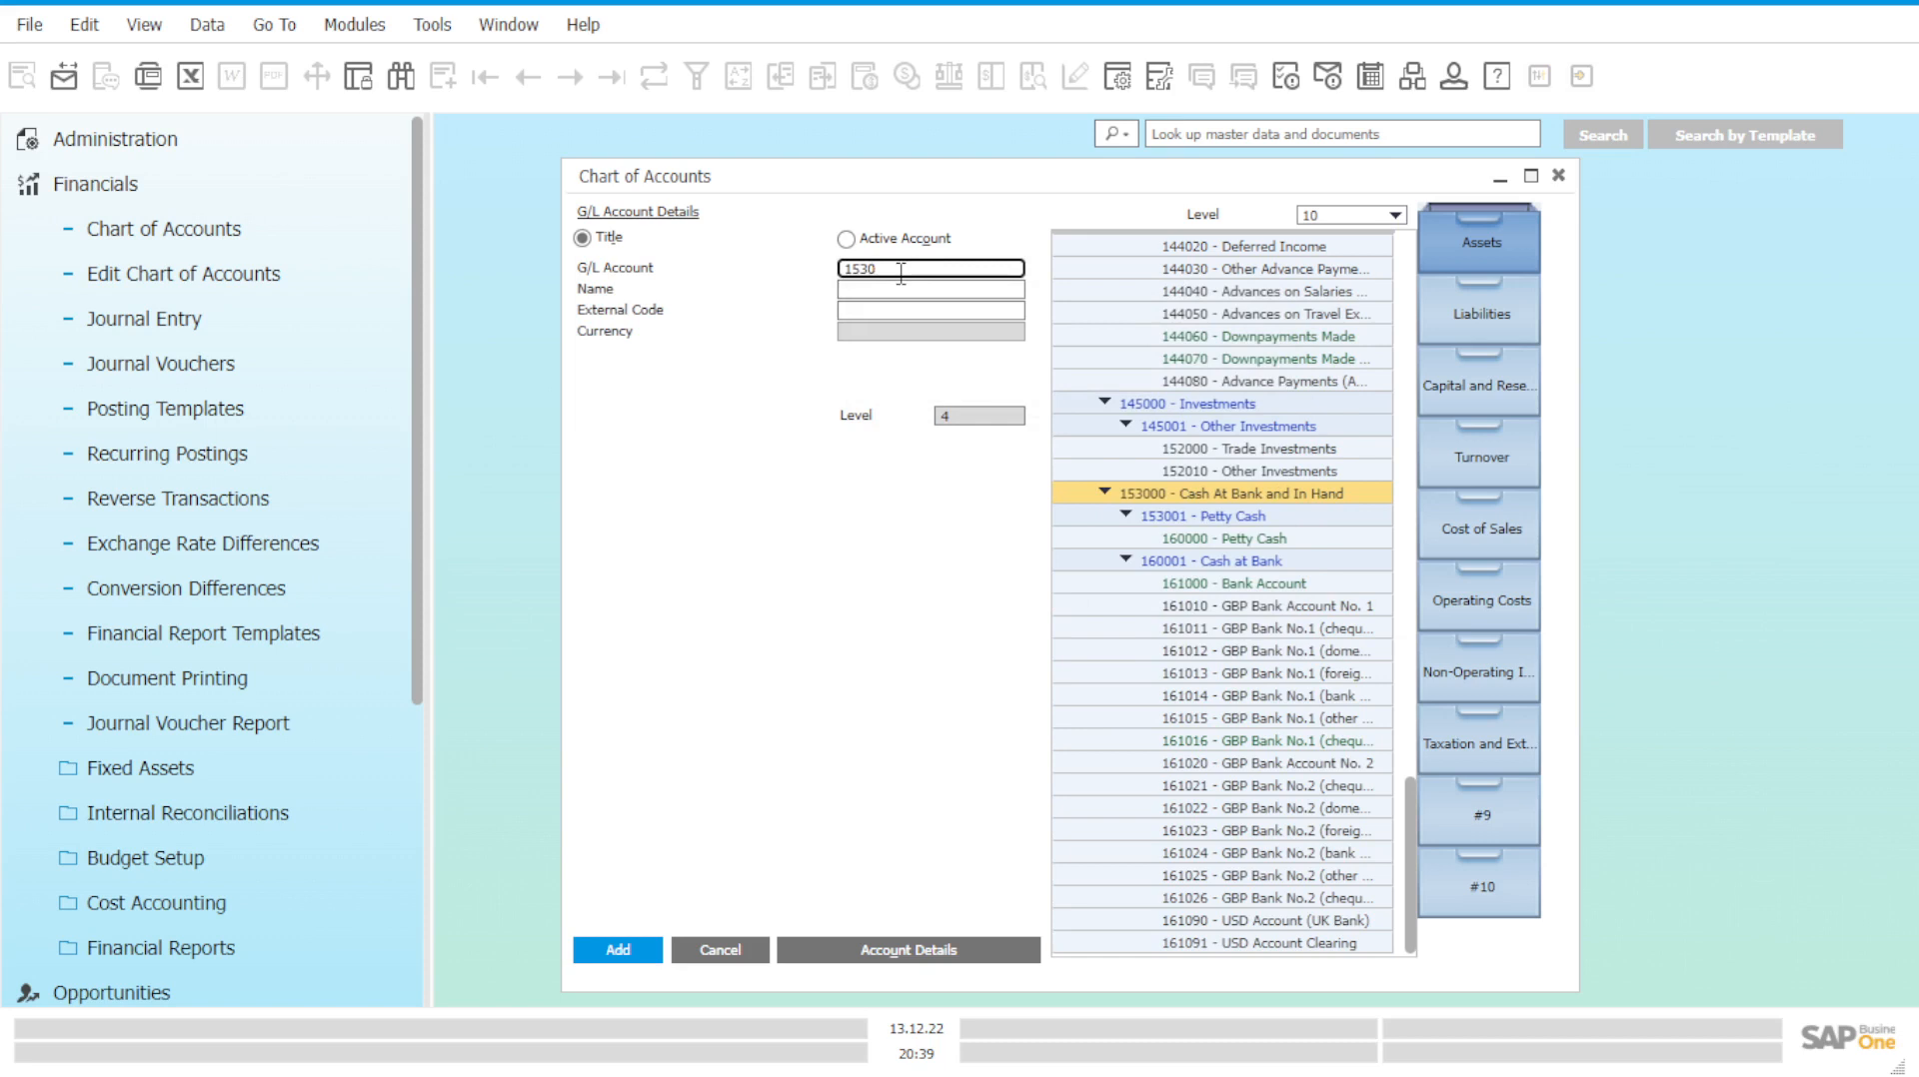
pyautogui.write('02')
# Name the title 'Petty Cash for Students' and add it.
pyautogui.click(903, 294)
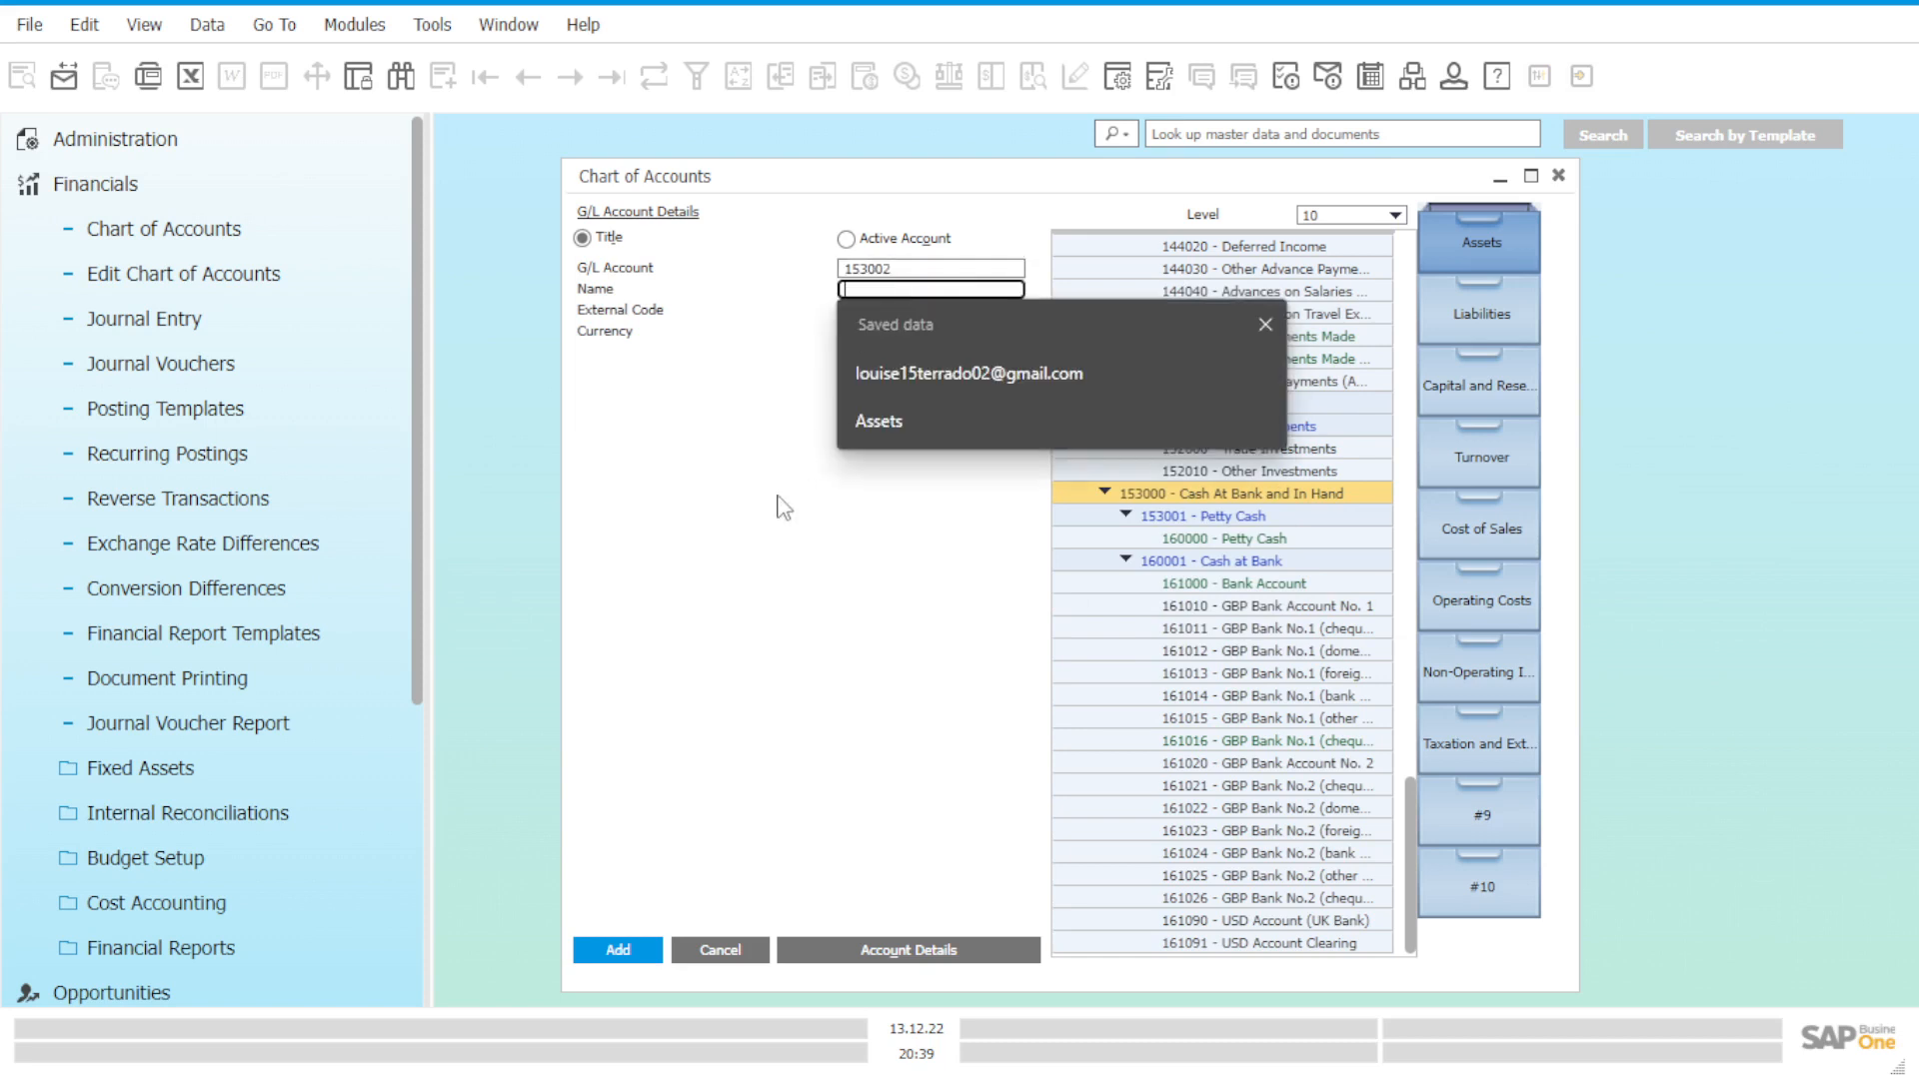
pyautogui.click(762, 525)
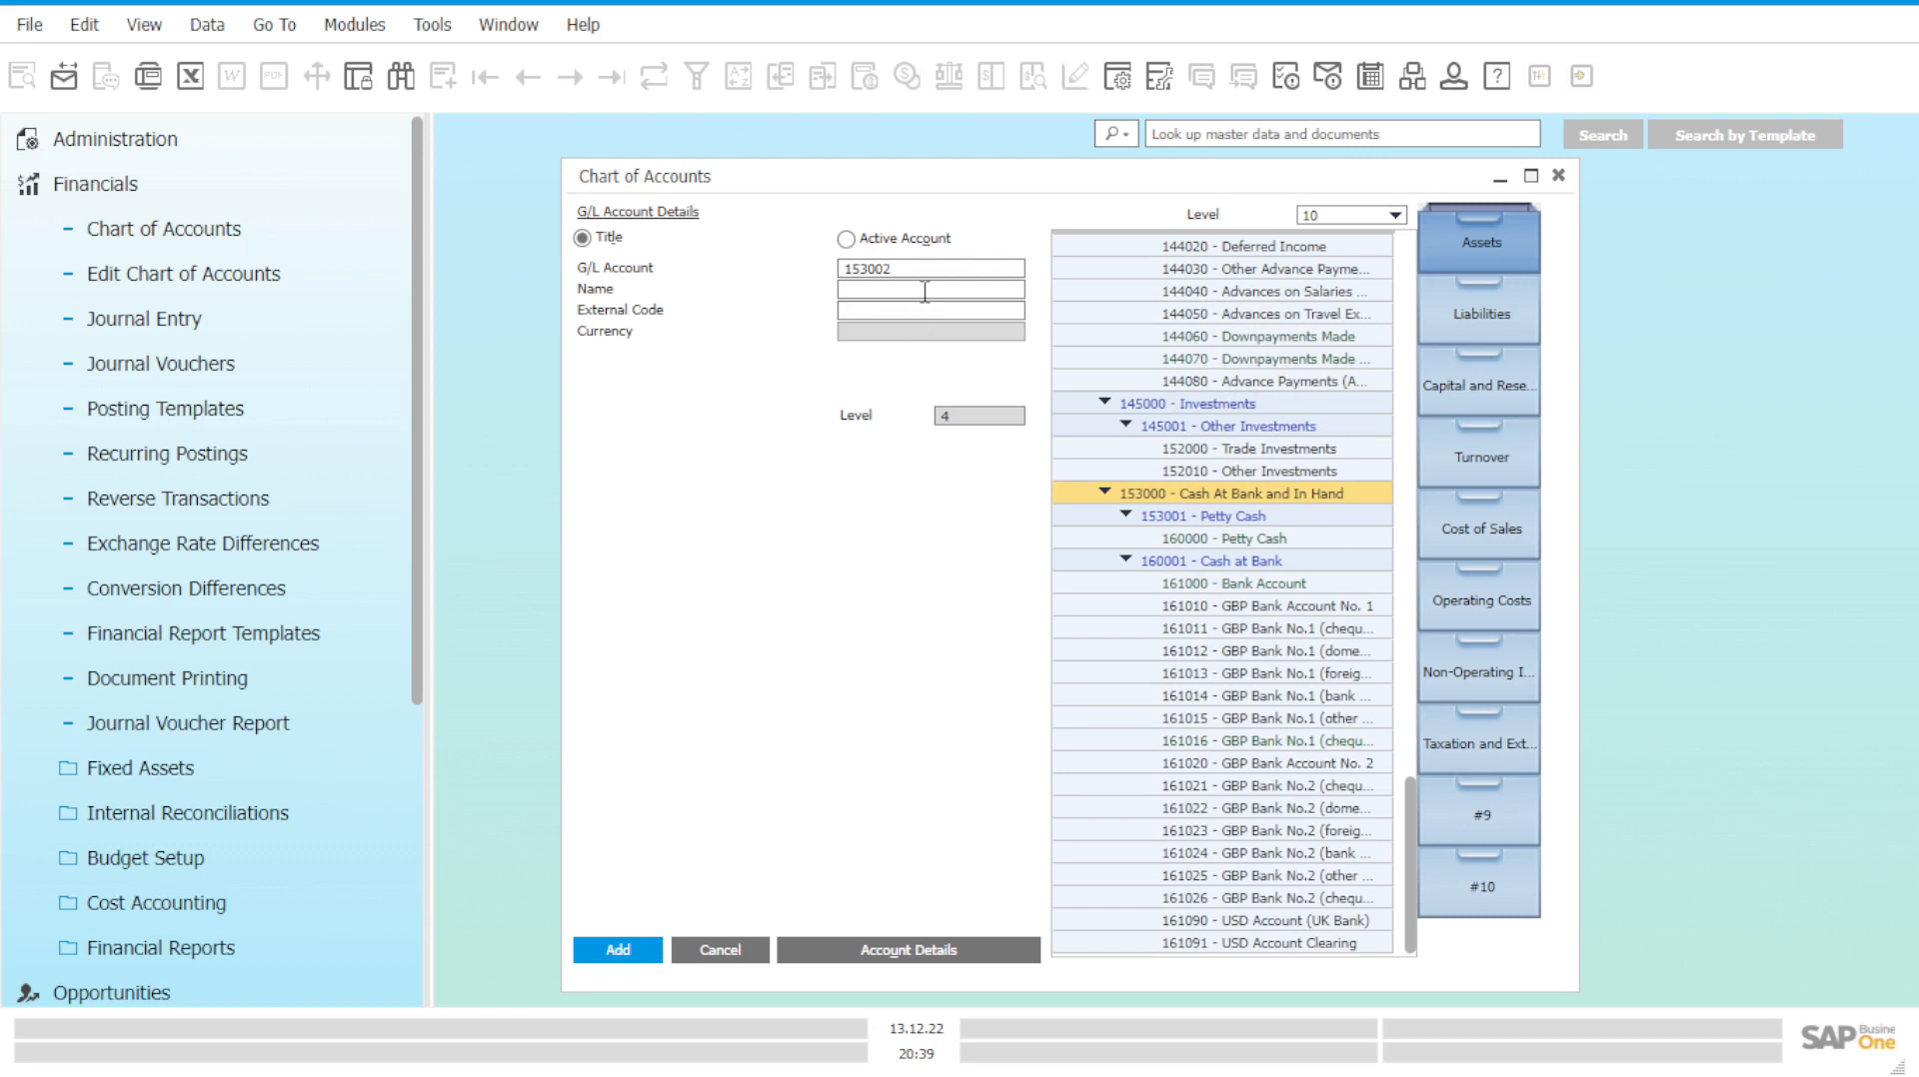
pyautogui.click(924, 292)
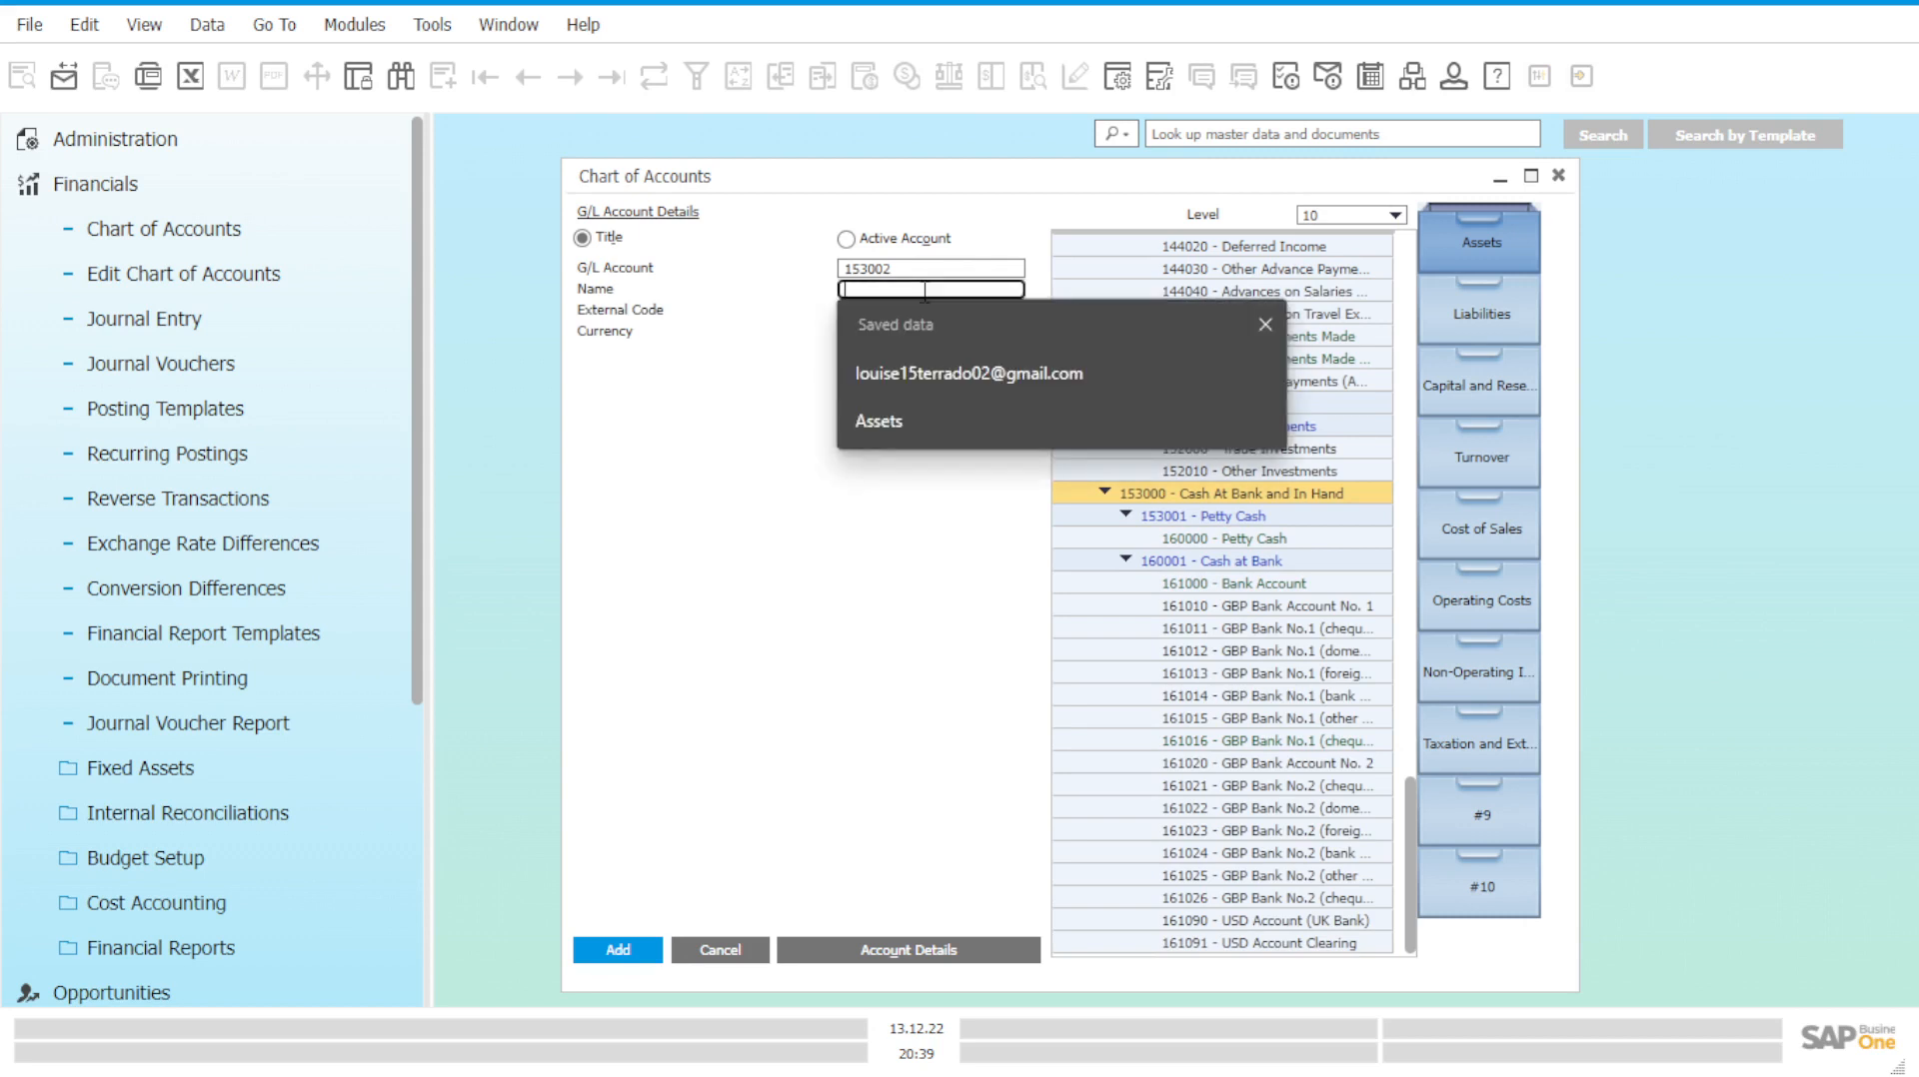
pyautogui.write('Pett')
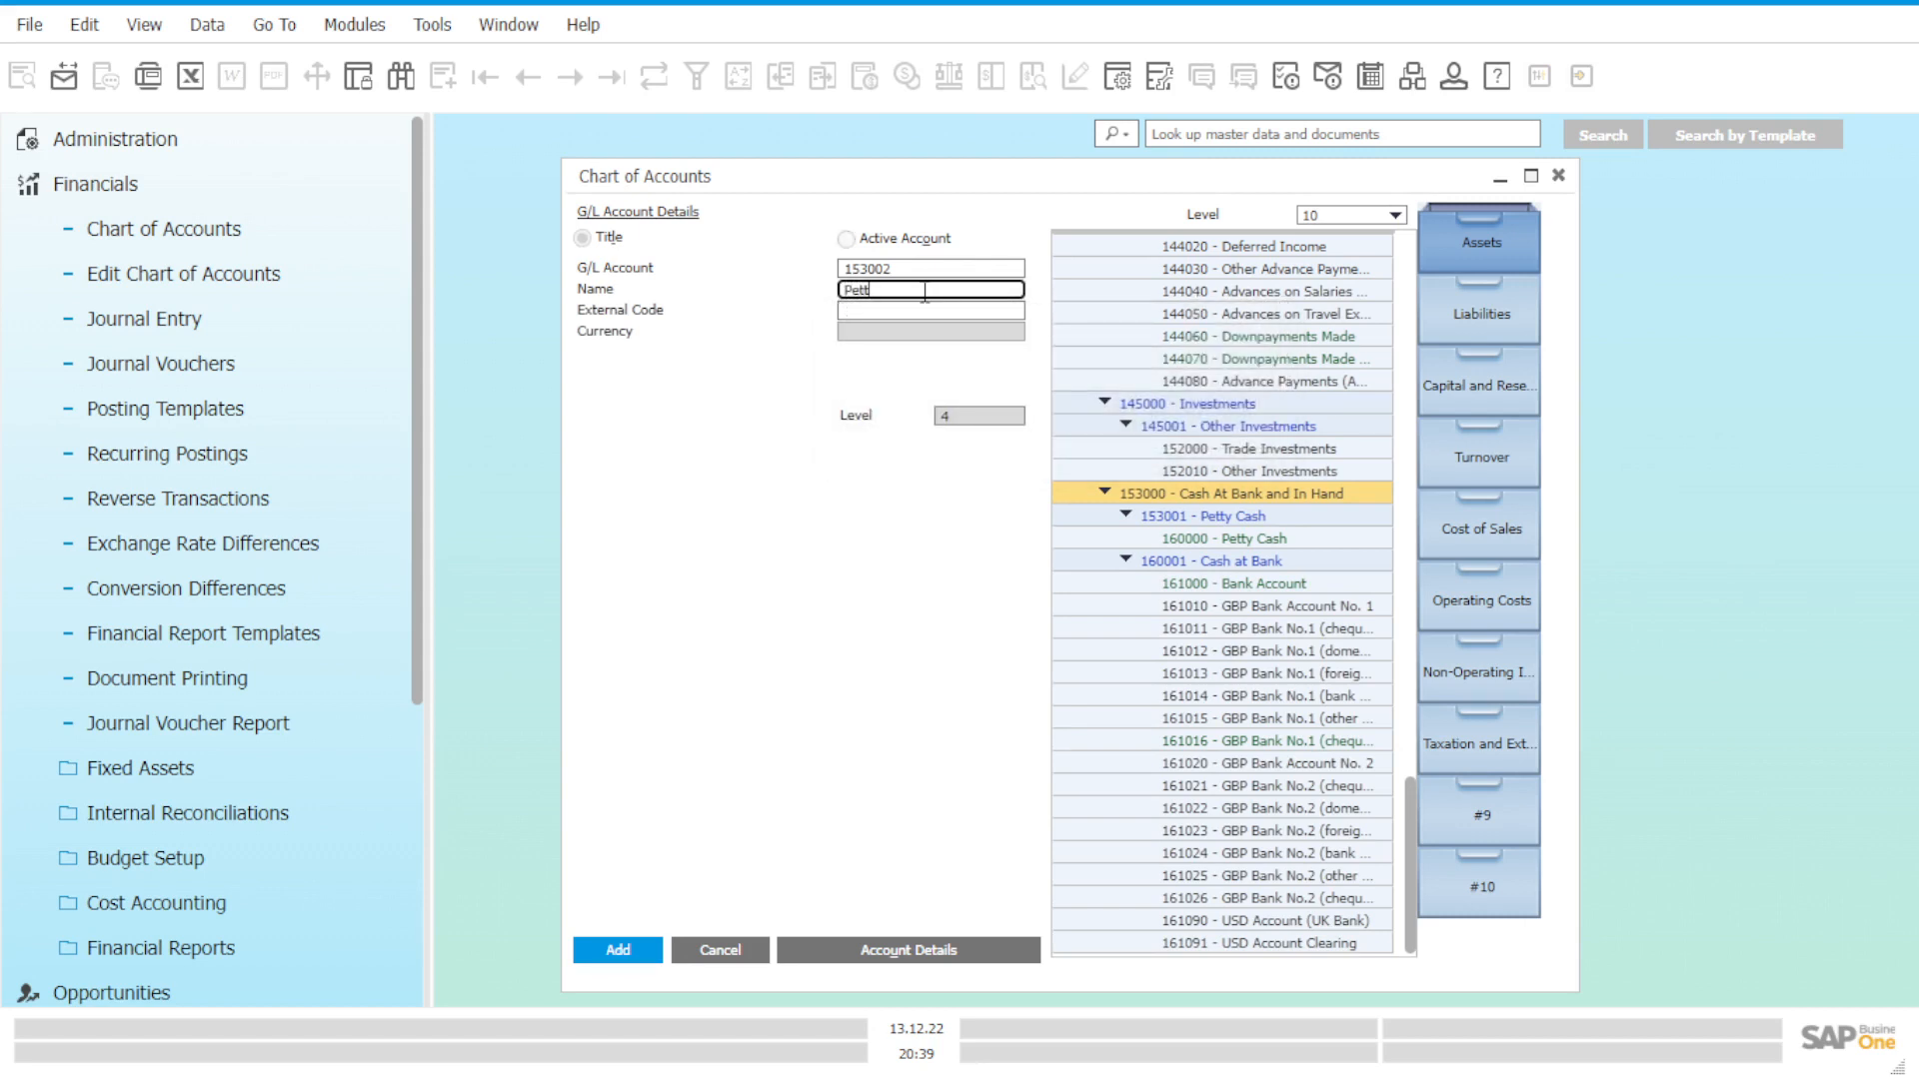
pyautogui.write('y Cash for B')
pyautogui.press('BackSpace')
pyautogui.write('Students')
pyautogui.click(629, 955)
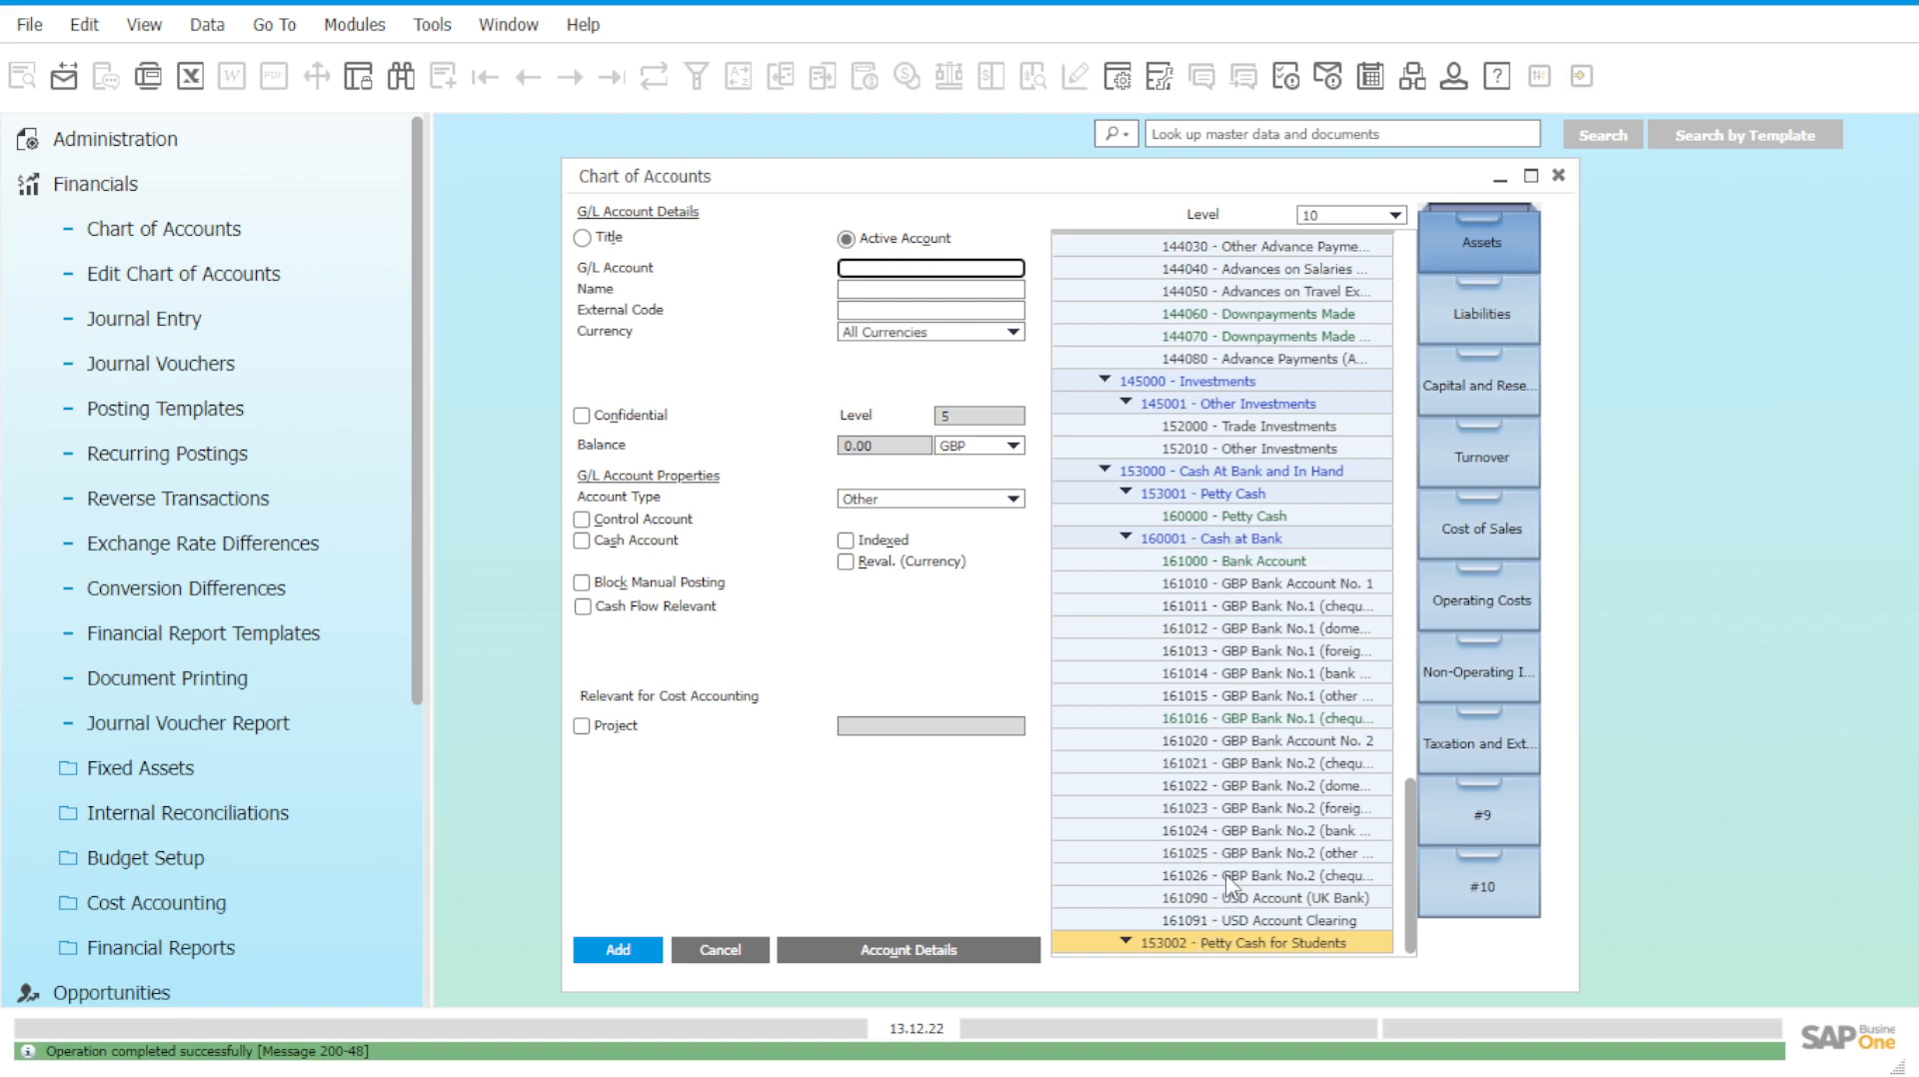
# Review accounts 160001, 153001 and 153002, then begin a new G/L account.
pyautogui.click(1206, 545)
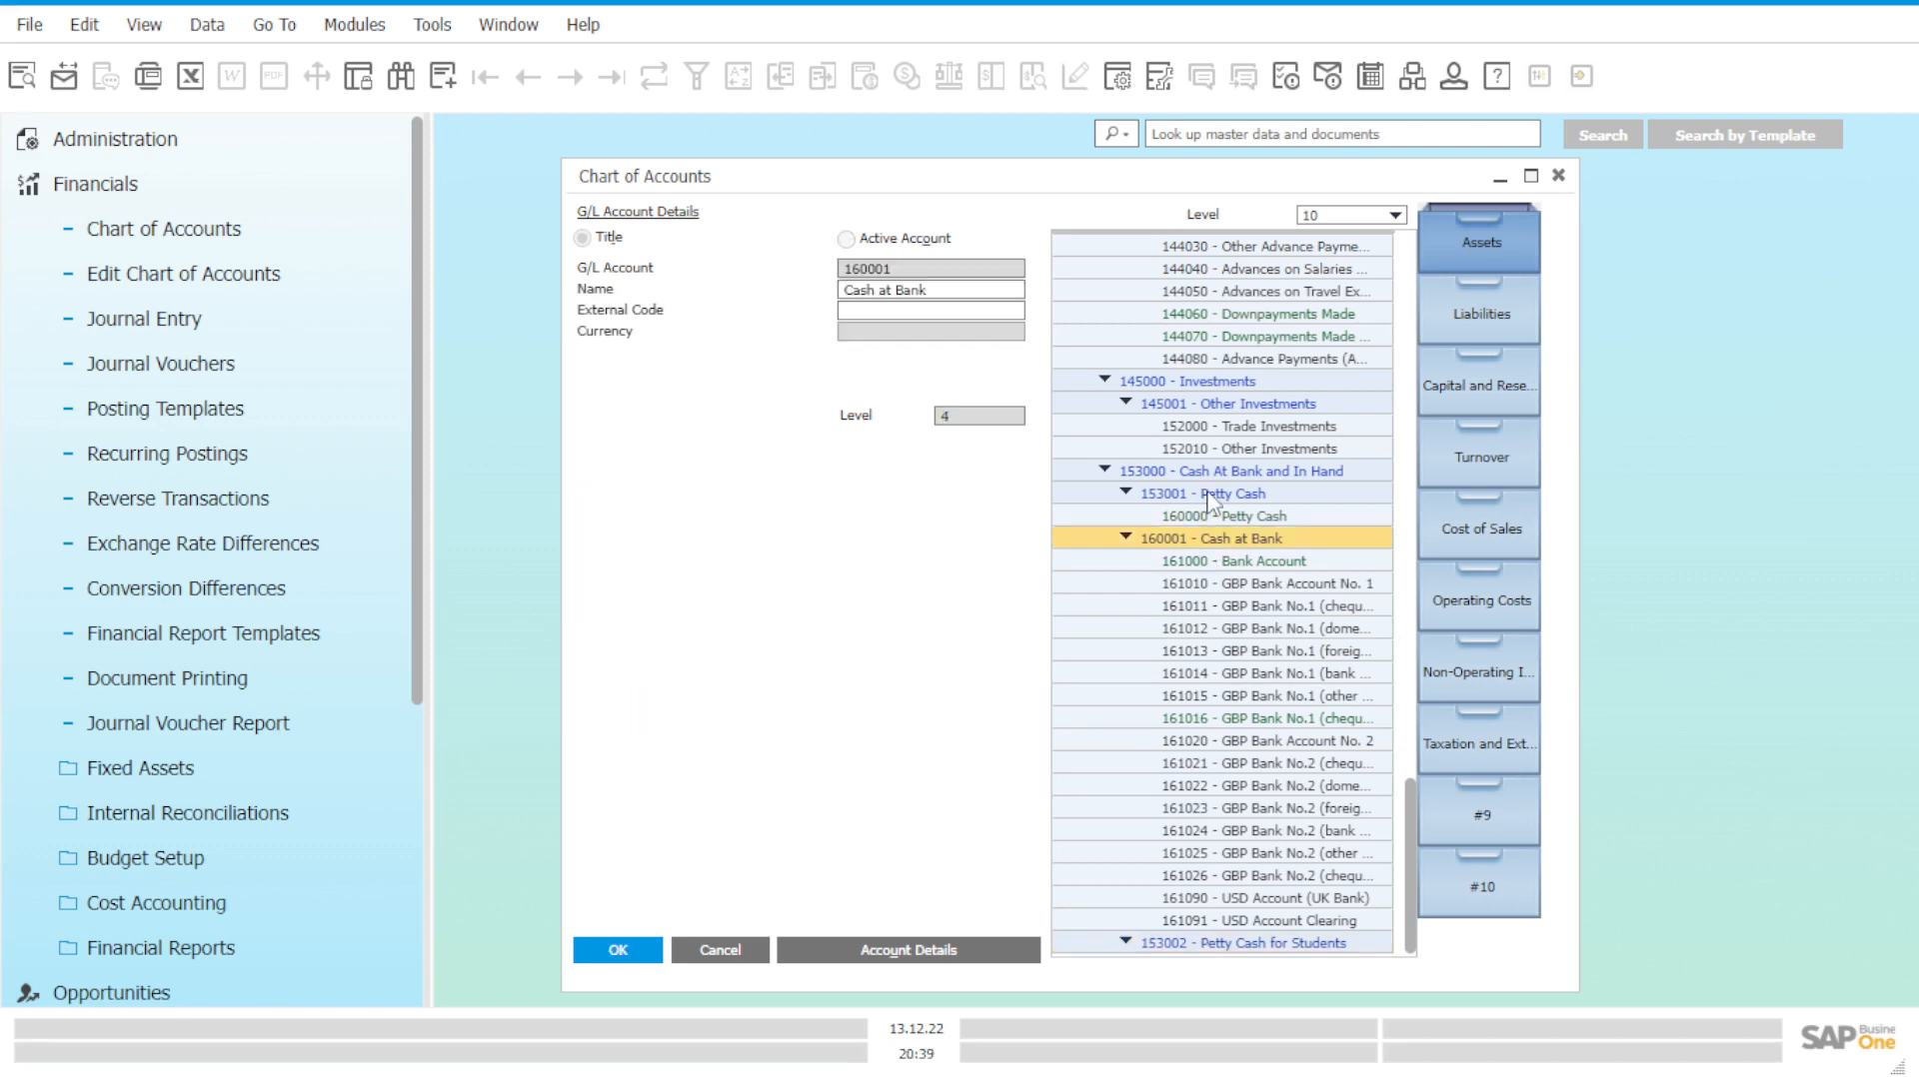
pyautogui.click(1207, 493)
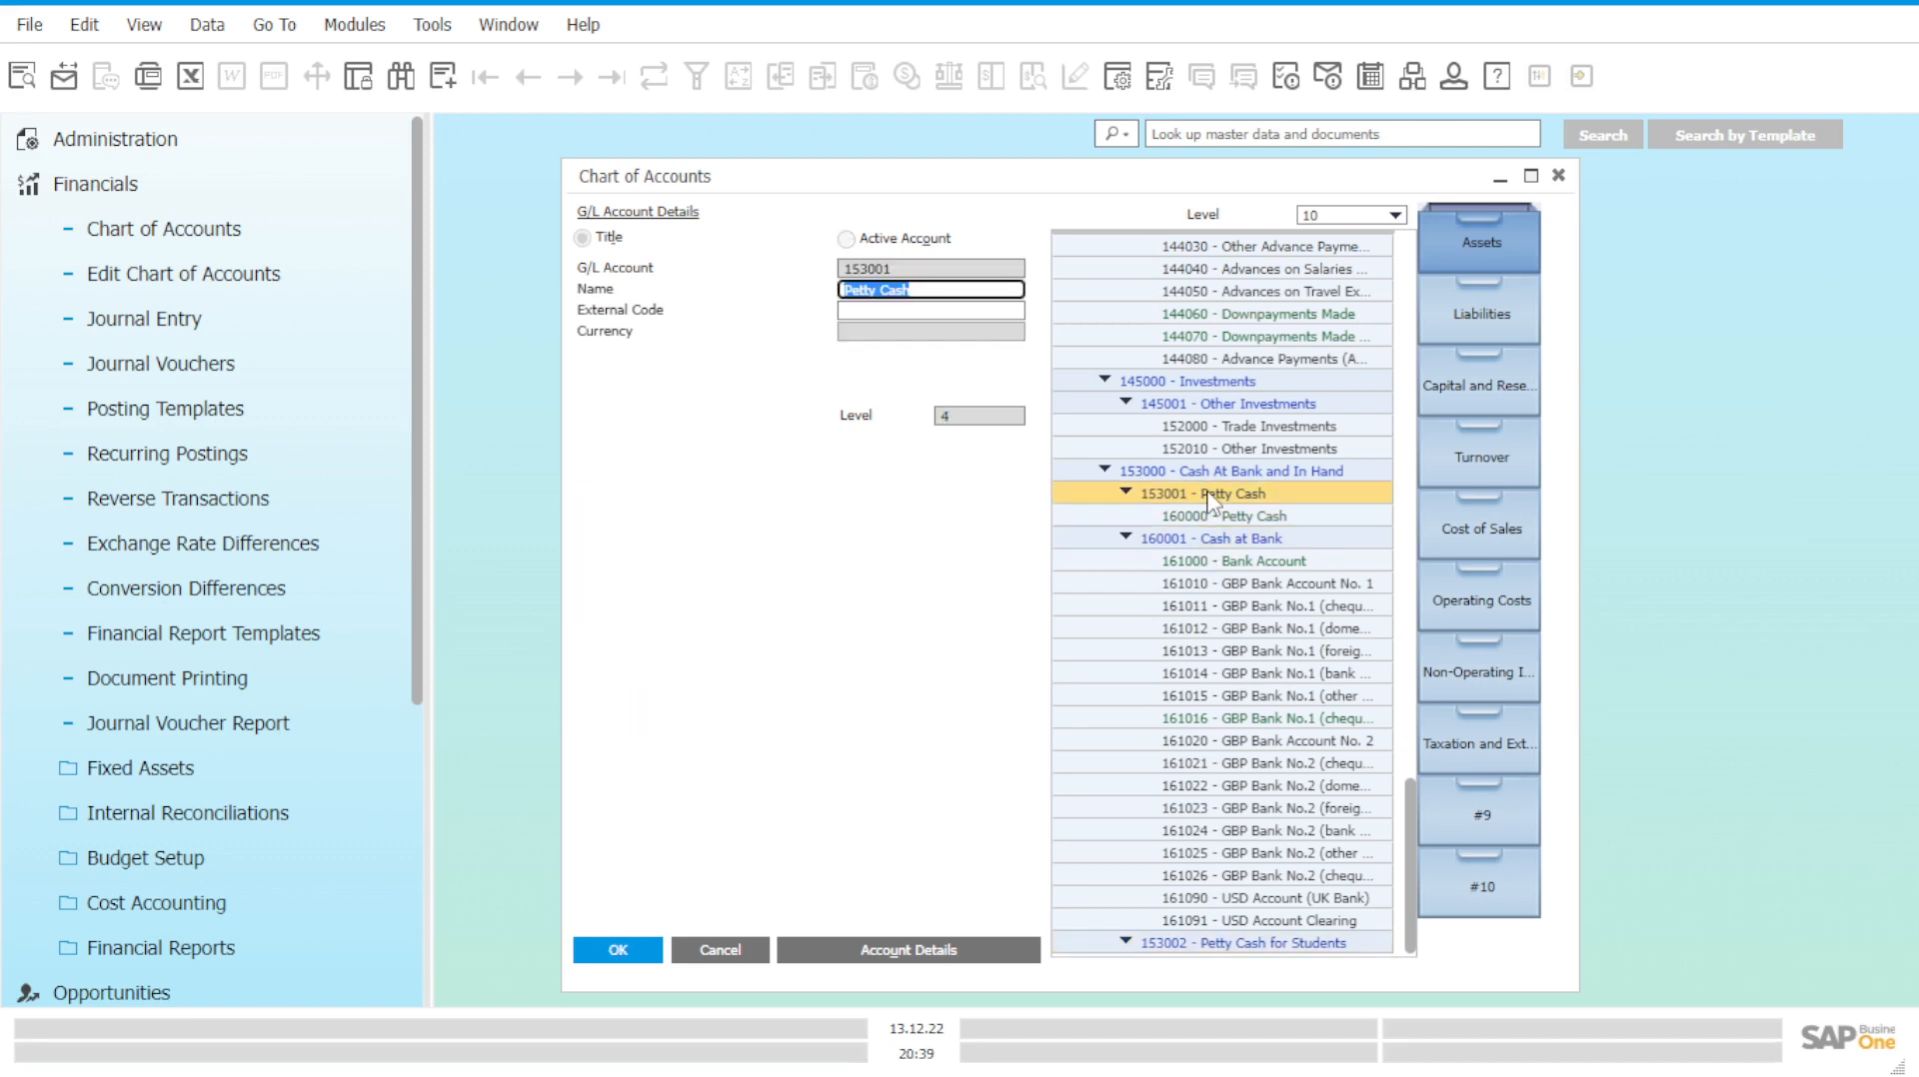
pyautogui.click(1220, 943)
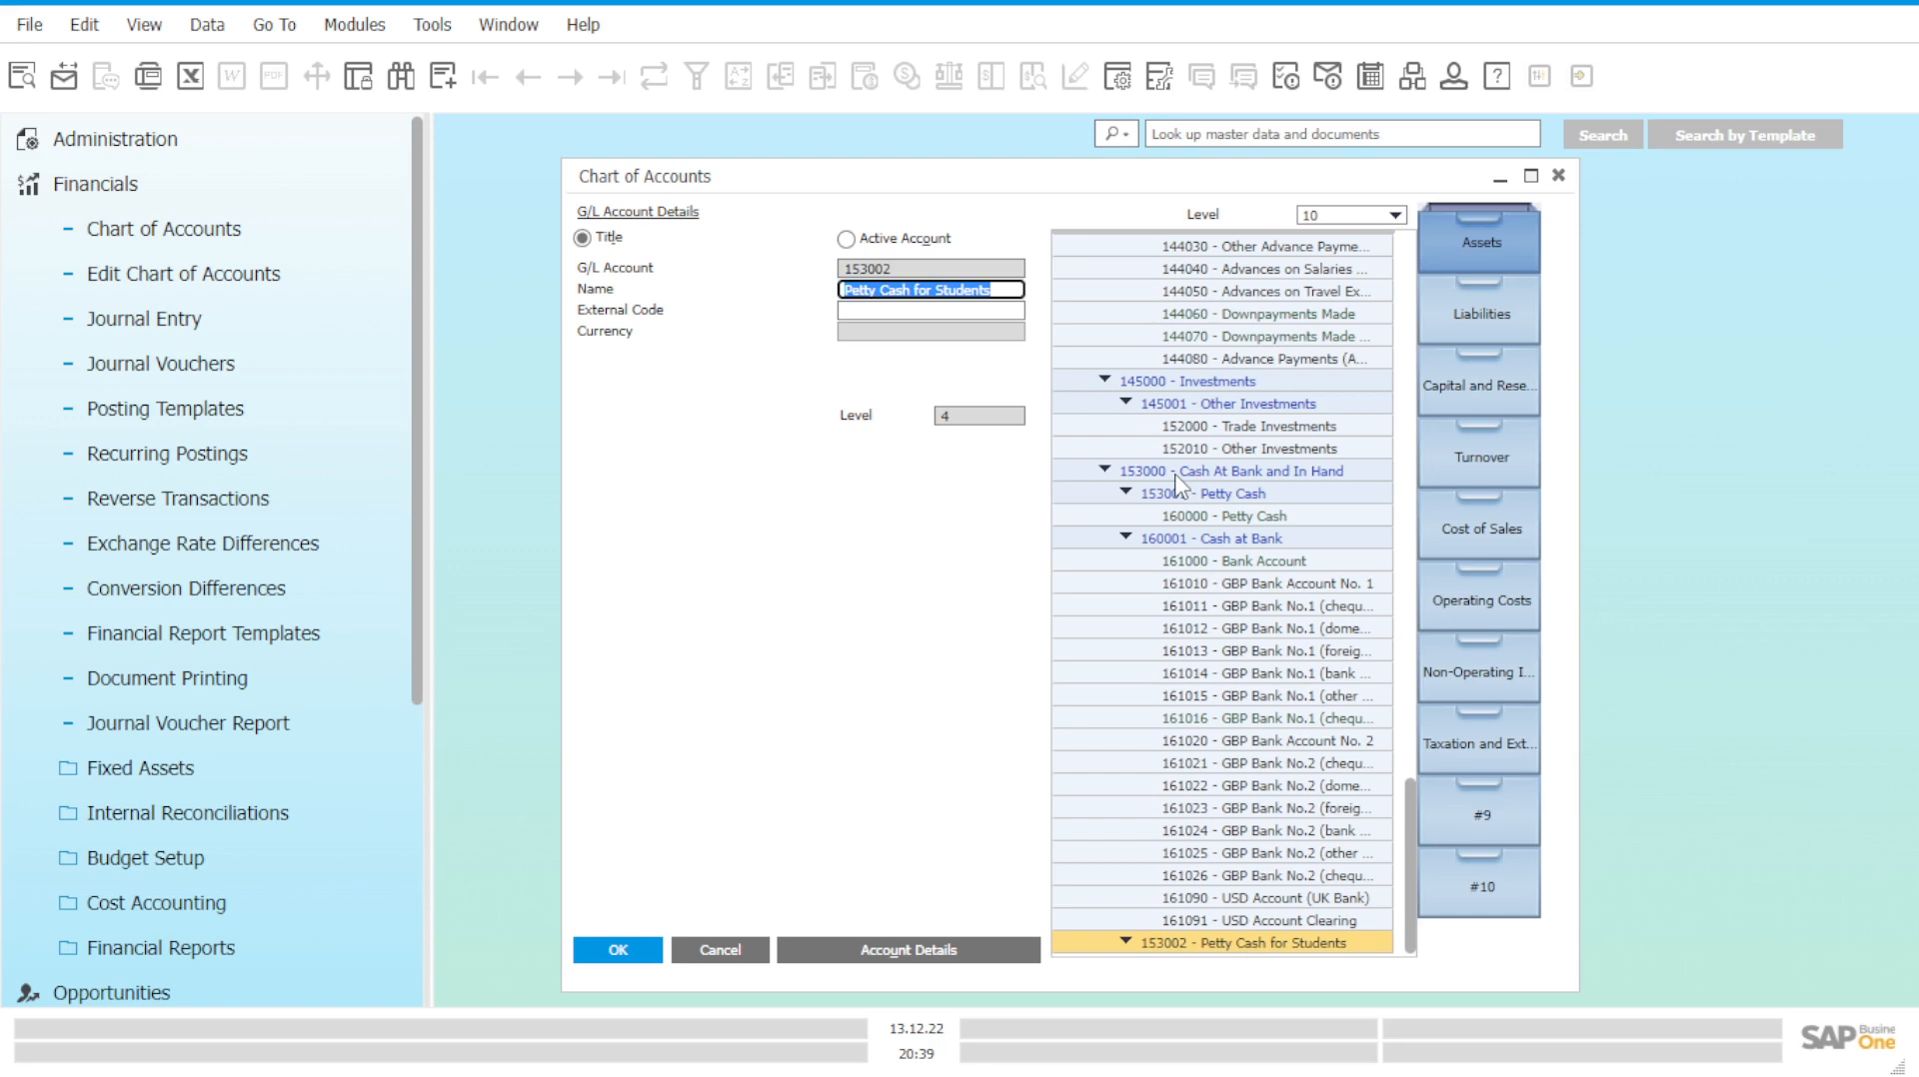
pyautogui.click(440, 87)
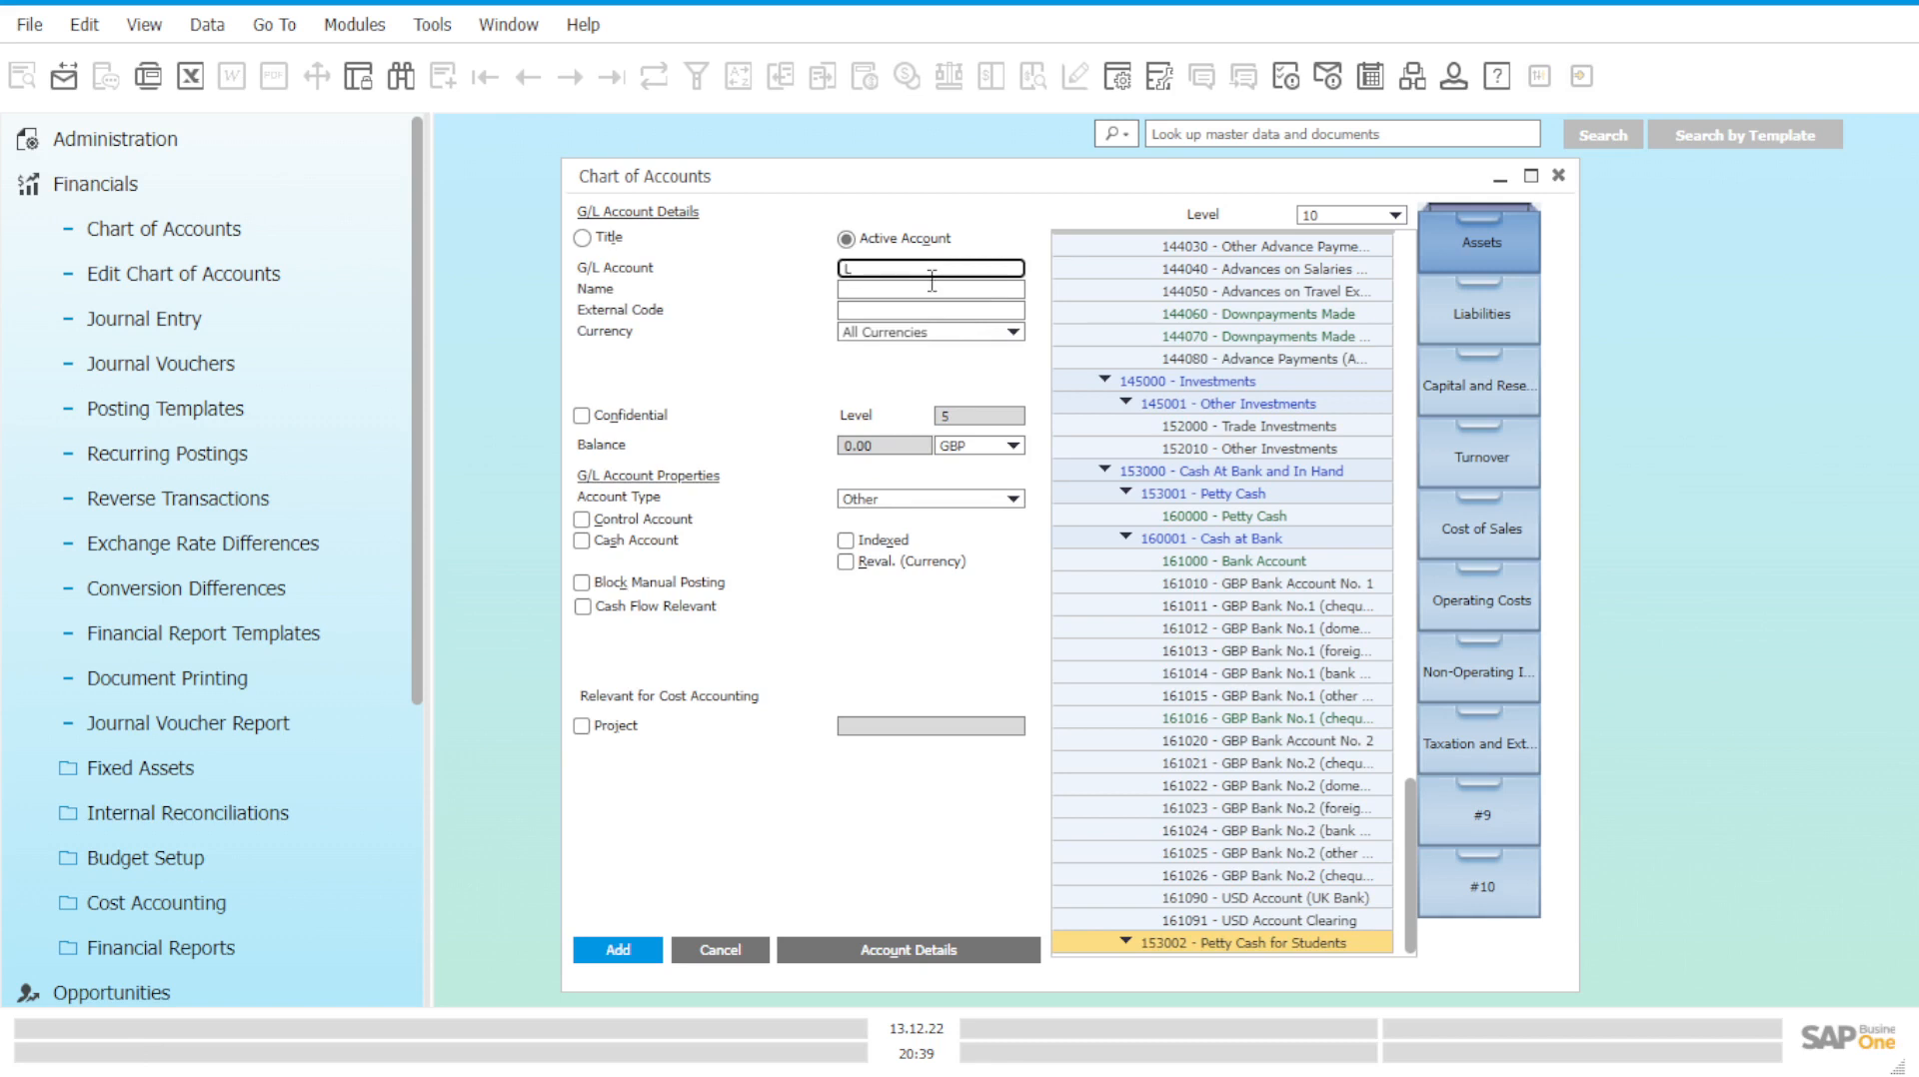
# Enter account 1530002A with the holder's Petty Cash name, ticking Cash Account and Cash Flow Relevant.
pyautogui.write("igi's Petty Cash")
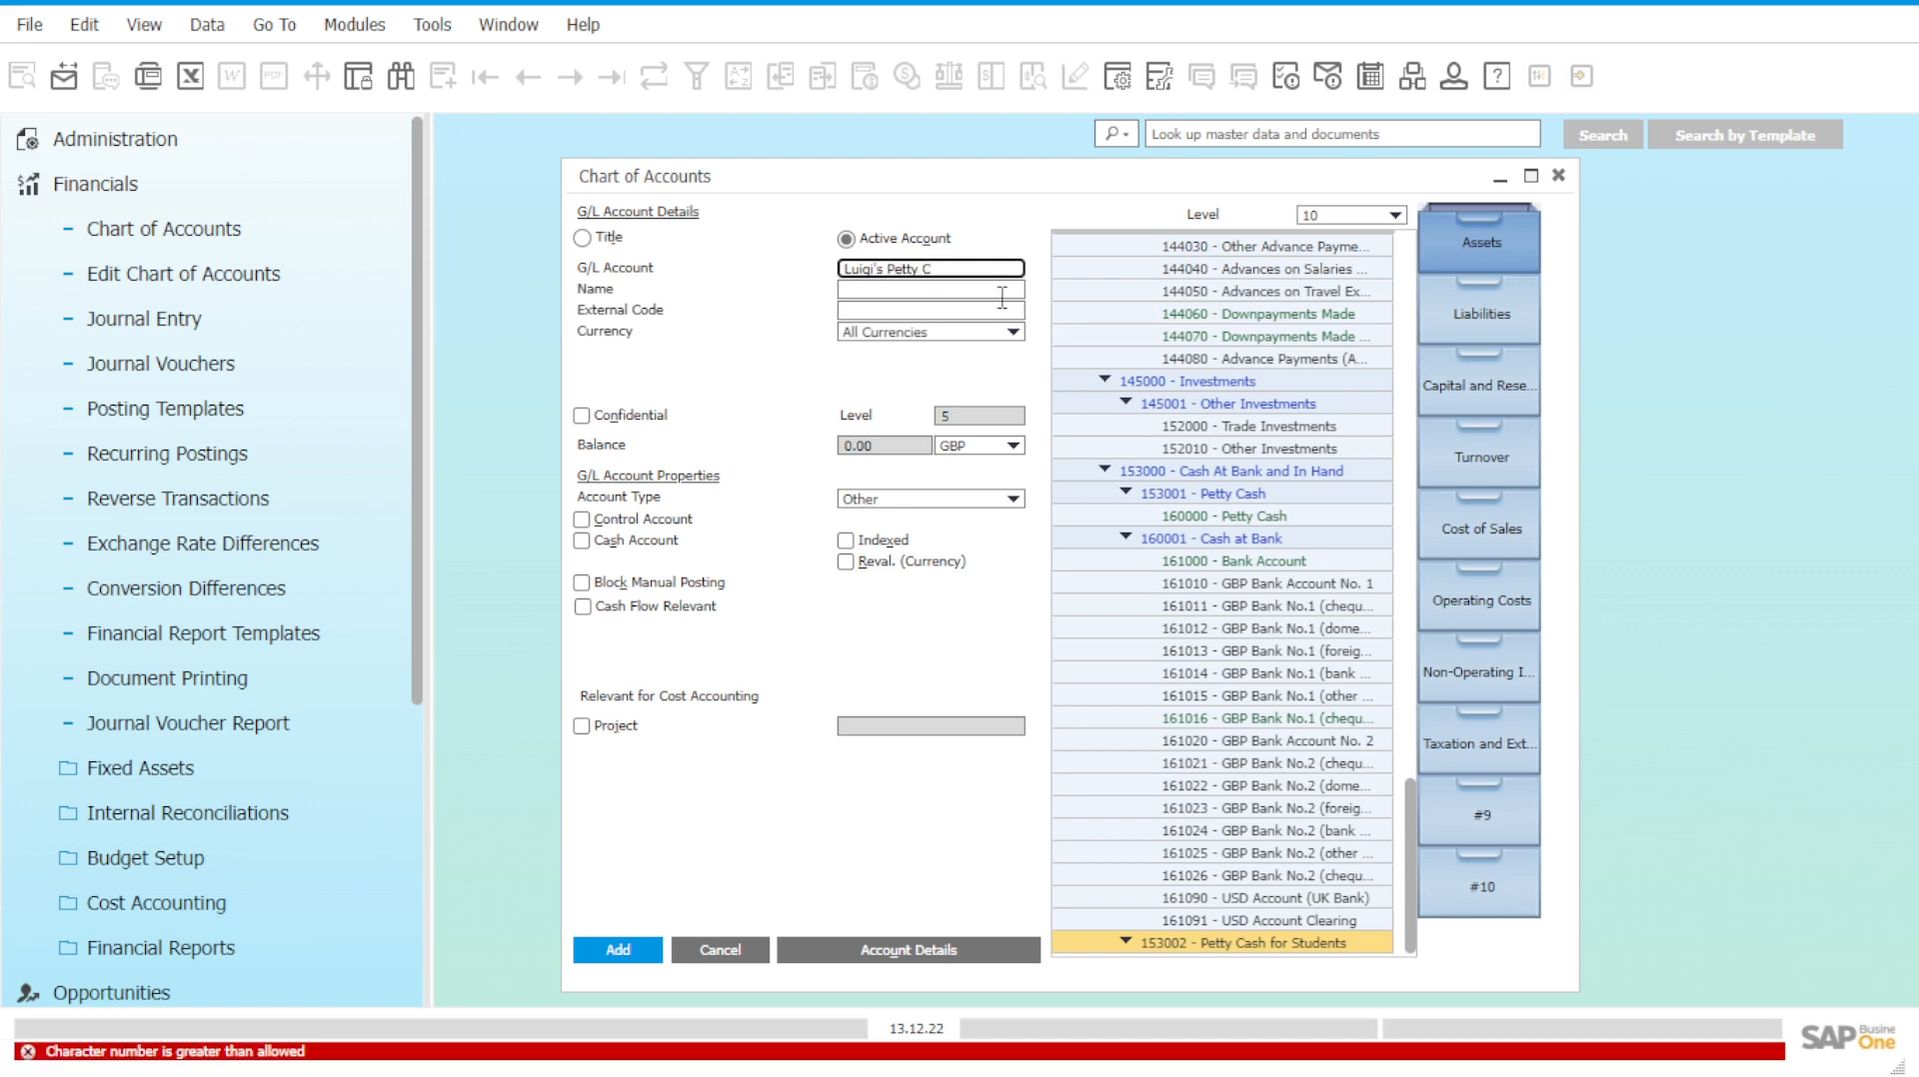
pyautogui.moveTo(952, 270); pyautogui.dragTo(730, 270)
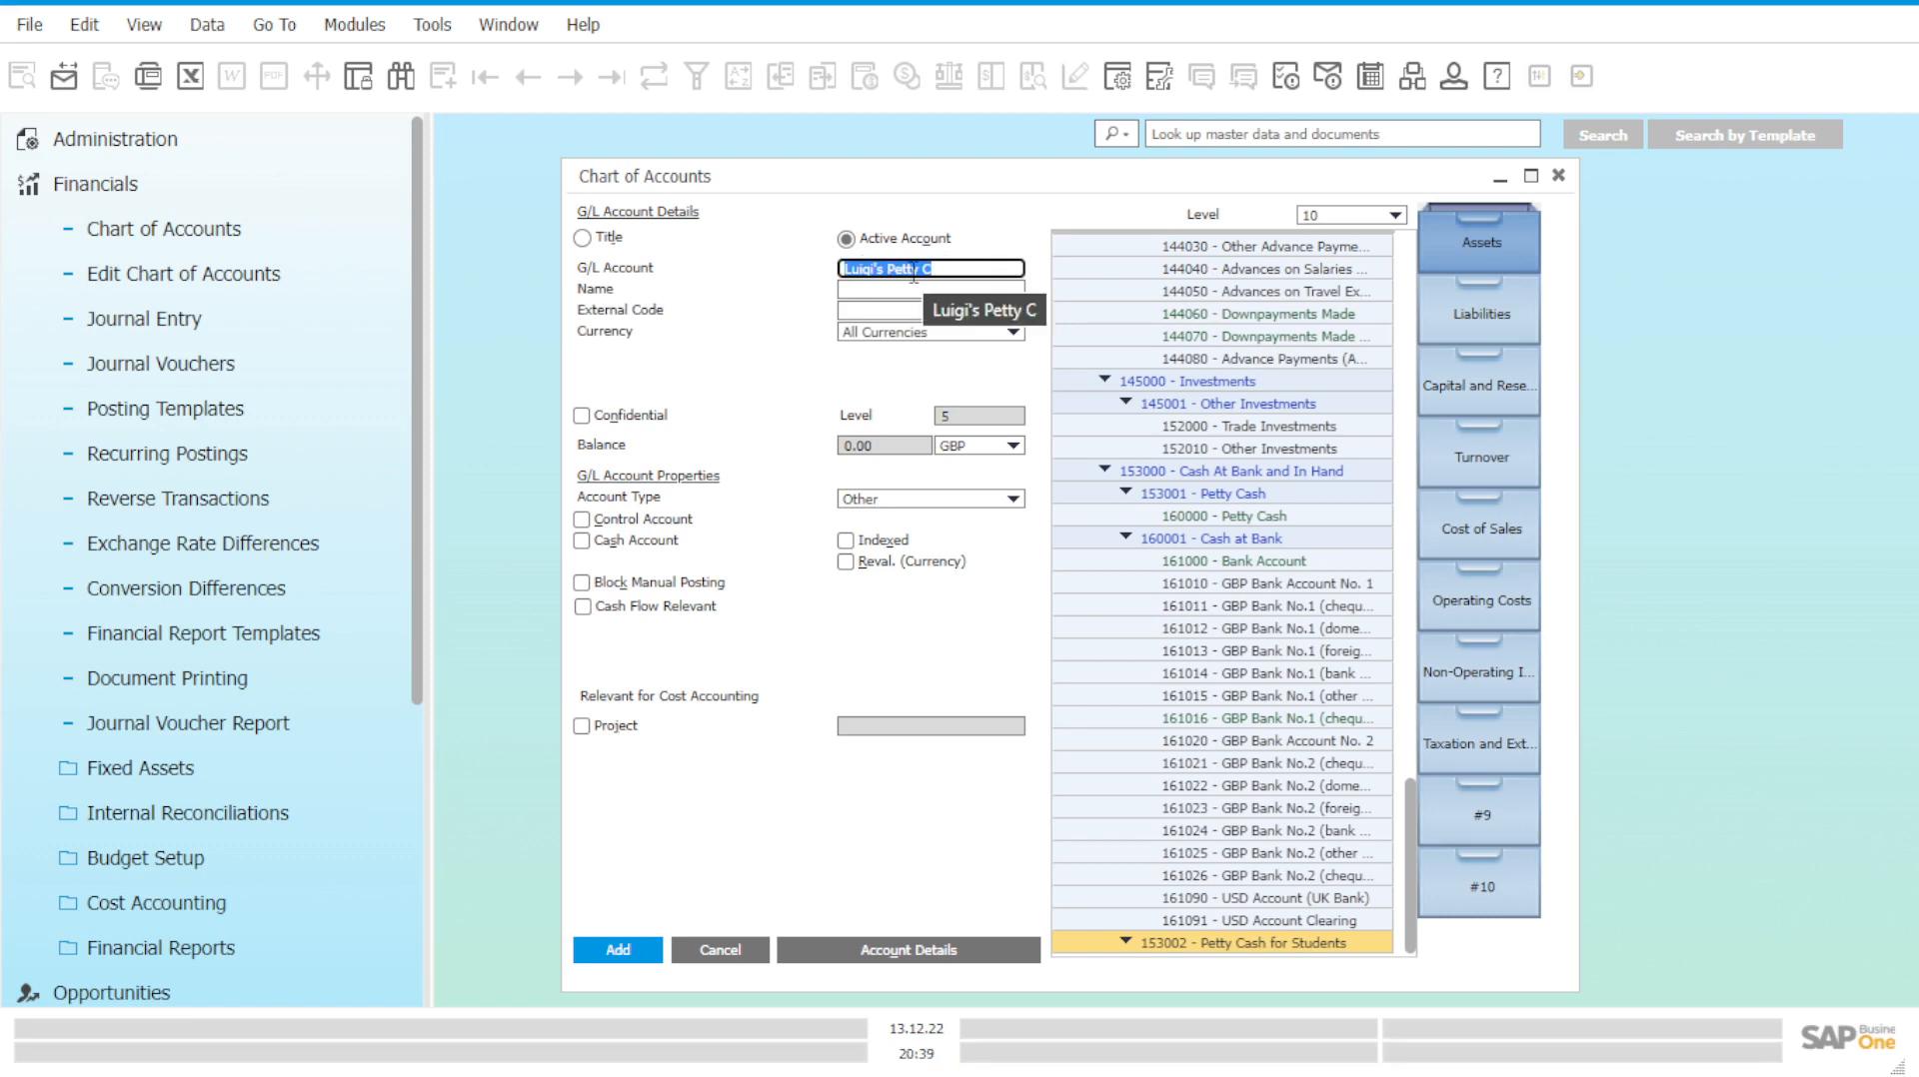
pyautogui.write('1')
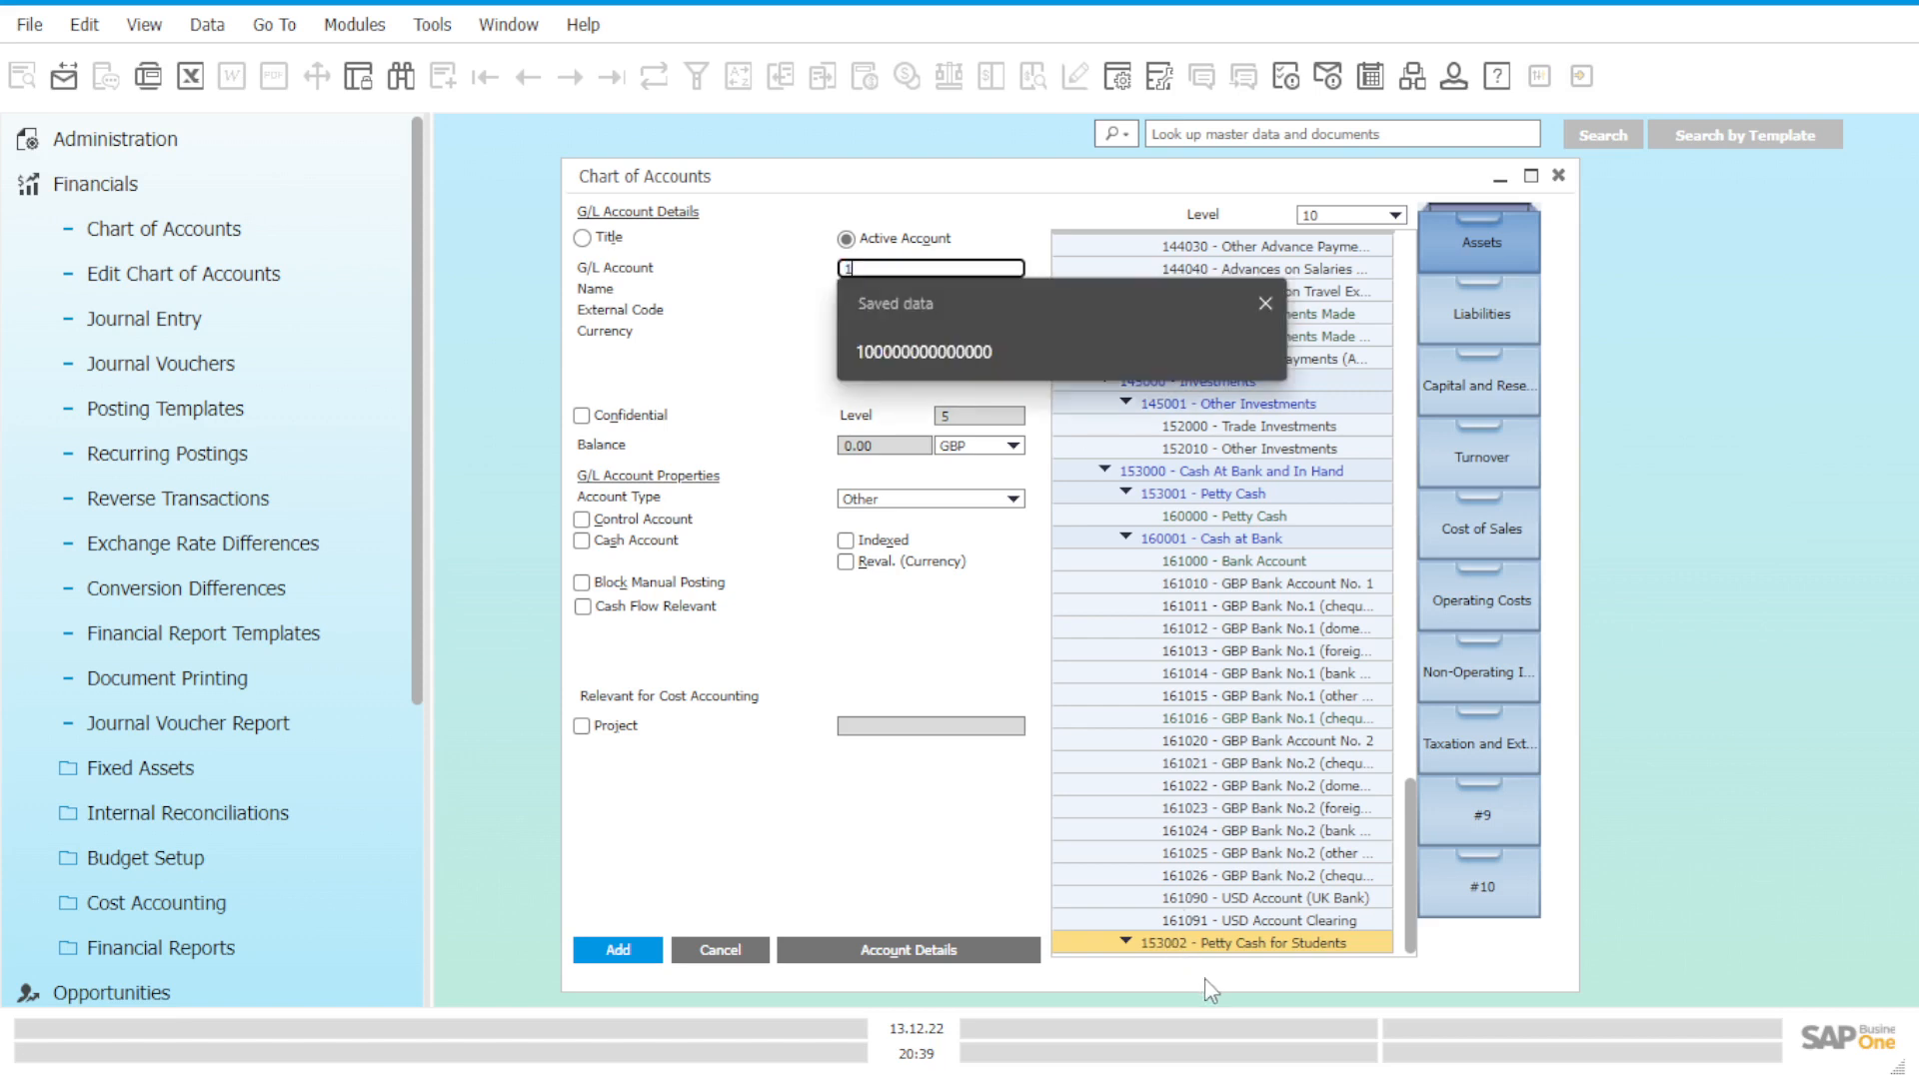
pyautogui.write('530002')
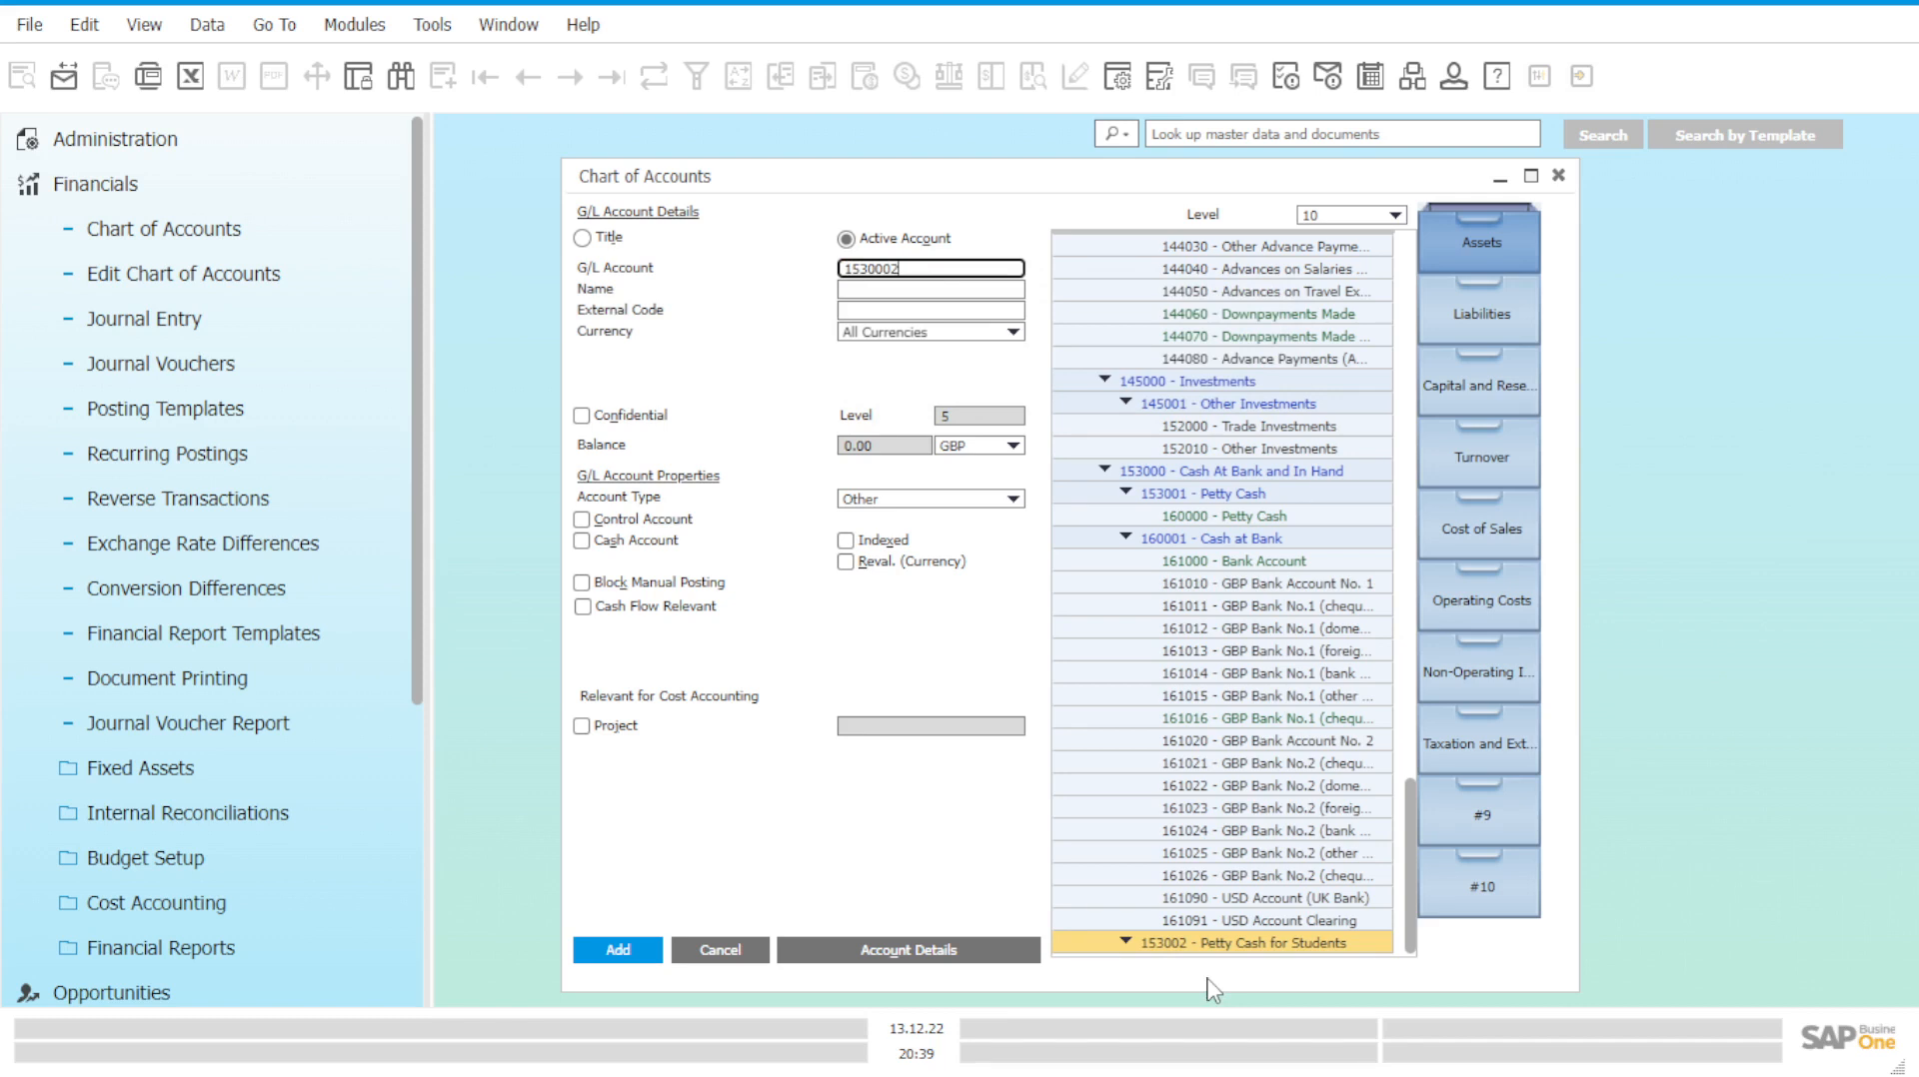
pyautogui.write('A')
pyautogui.click(930, 290)
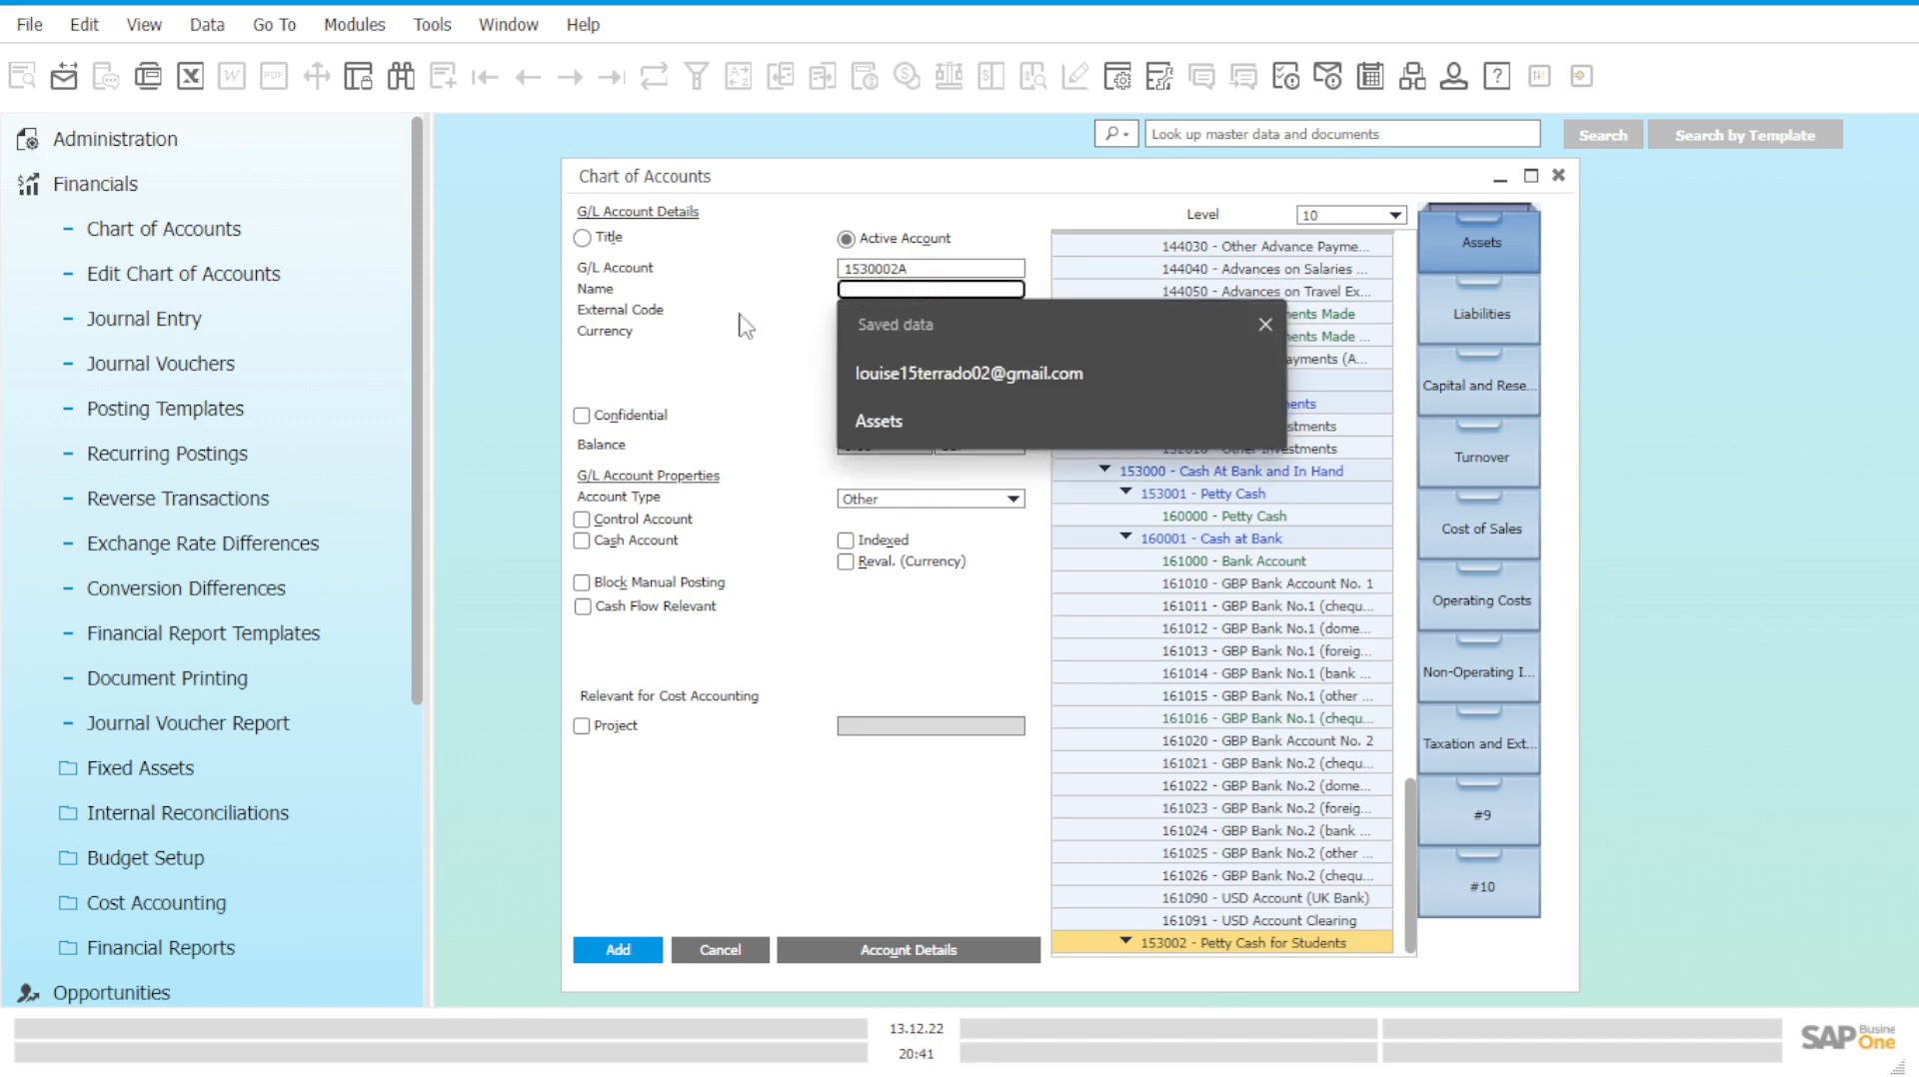
pyautogui.write('Lui')
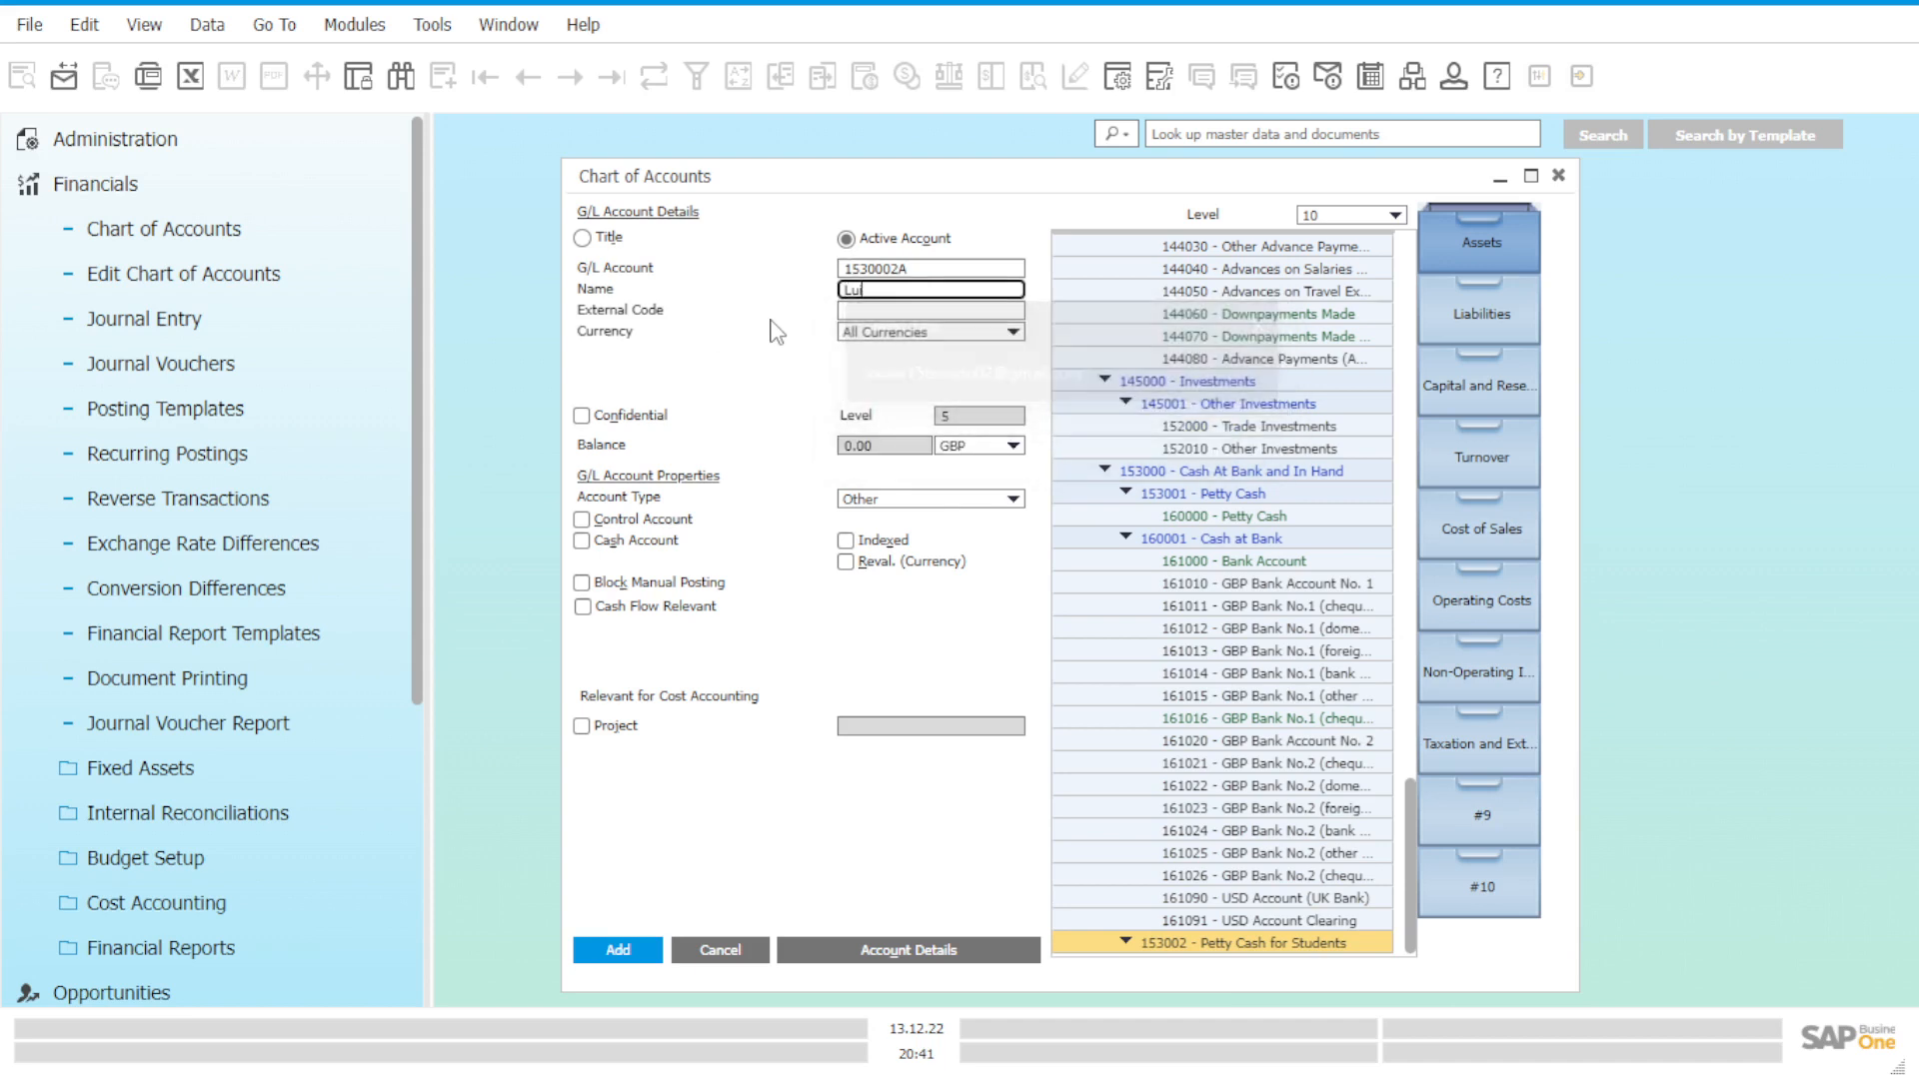
pyautogui.write('gis P')
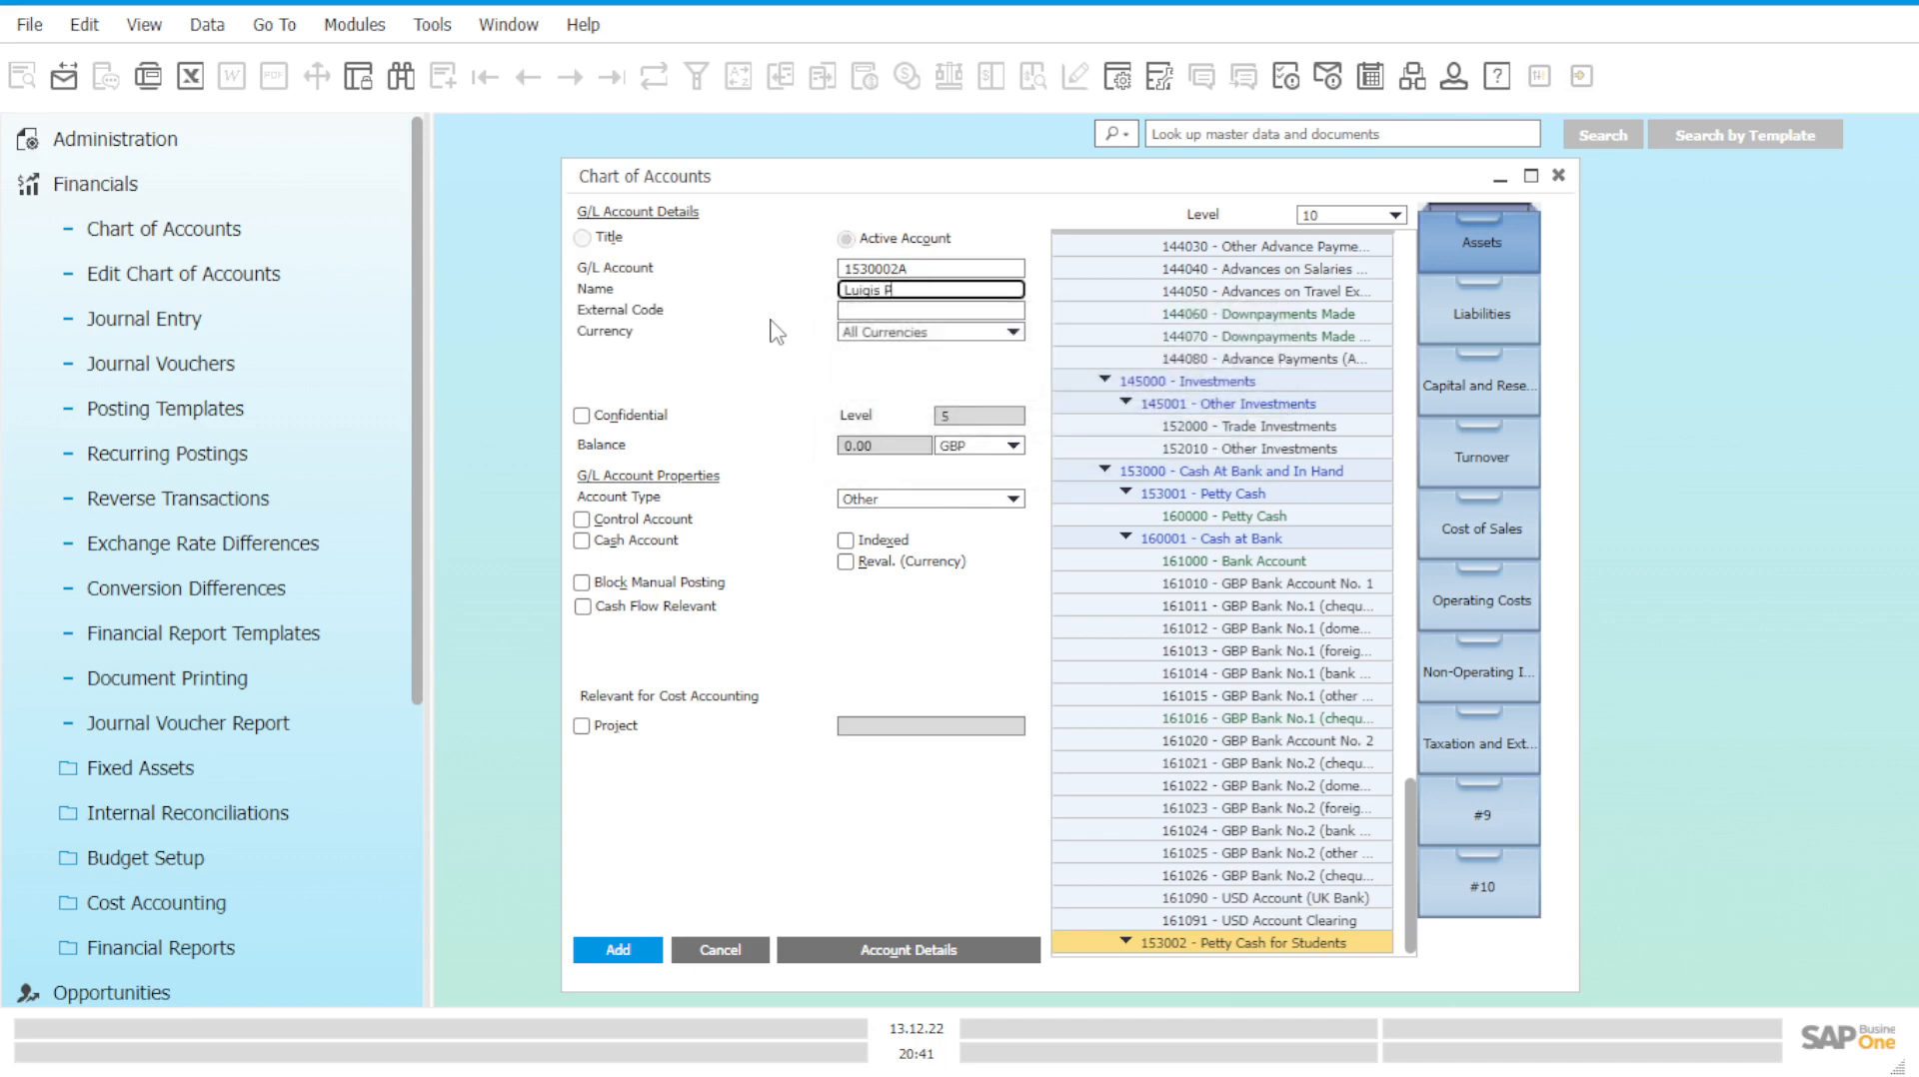
pyautogui.write('etty Cash')
pyautogui.press('Delete')
pyautogui.press('Delete')
pyautogui.press('Delete')
pyautogui.press('Delete')
pyautogui.press('Delete')
pyautogui.press('Delete')
pyautogui.press('Delete')
pyautogui.press('End')
pyautogui.write('- Luigi')
pyautogui.click(616, 549)
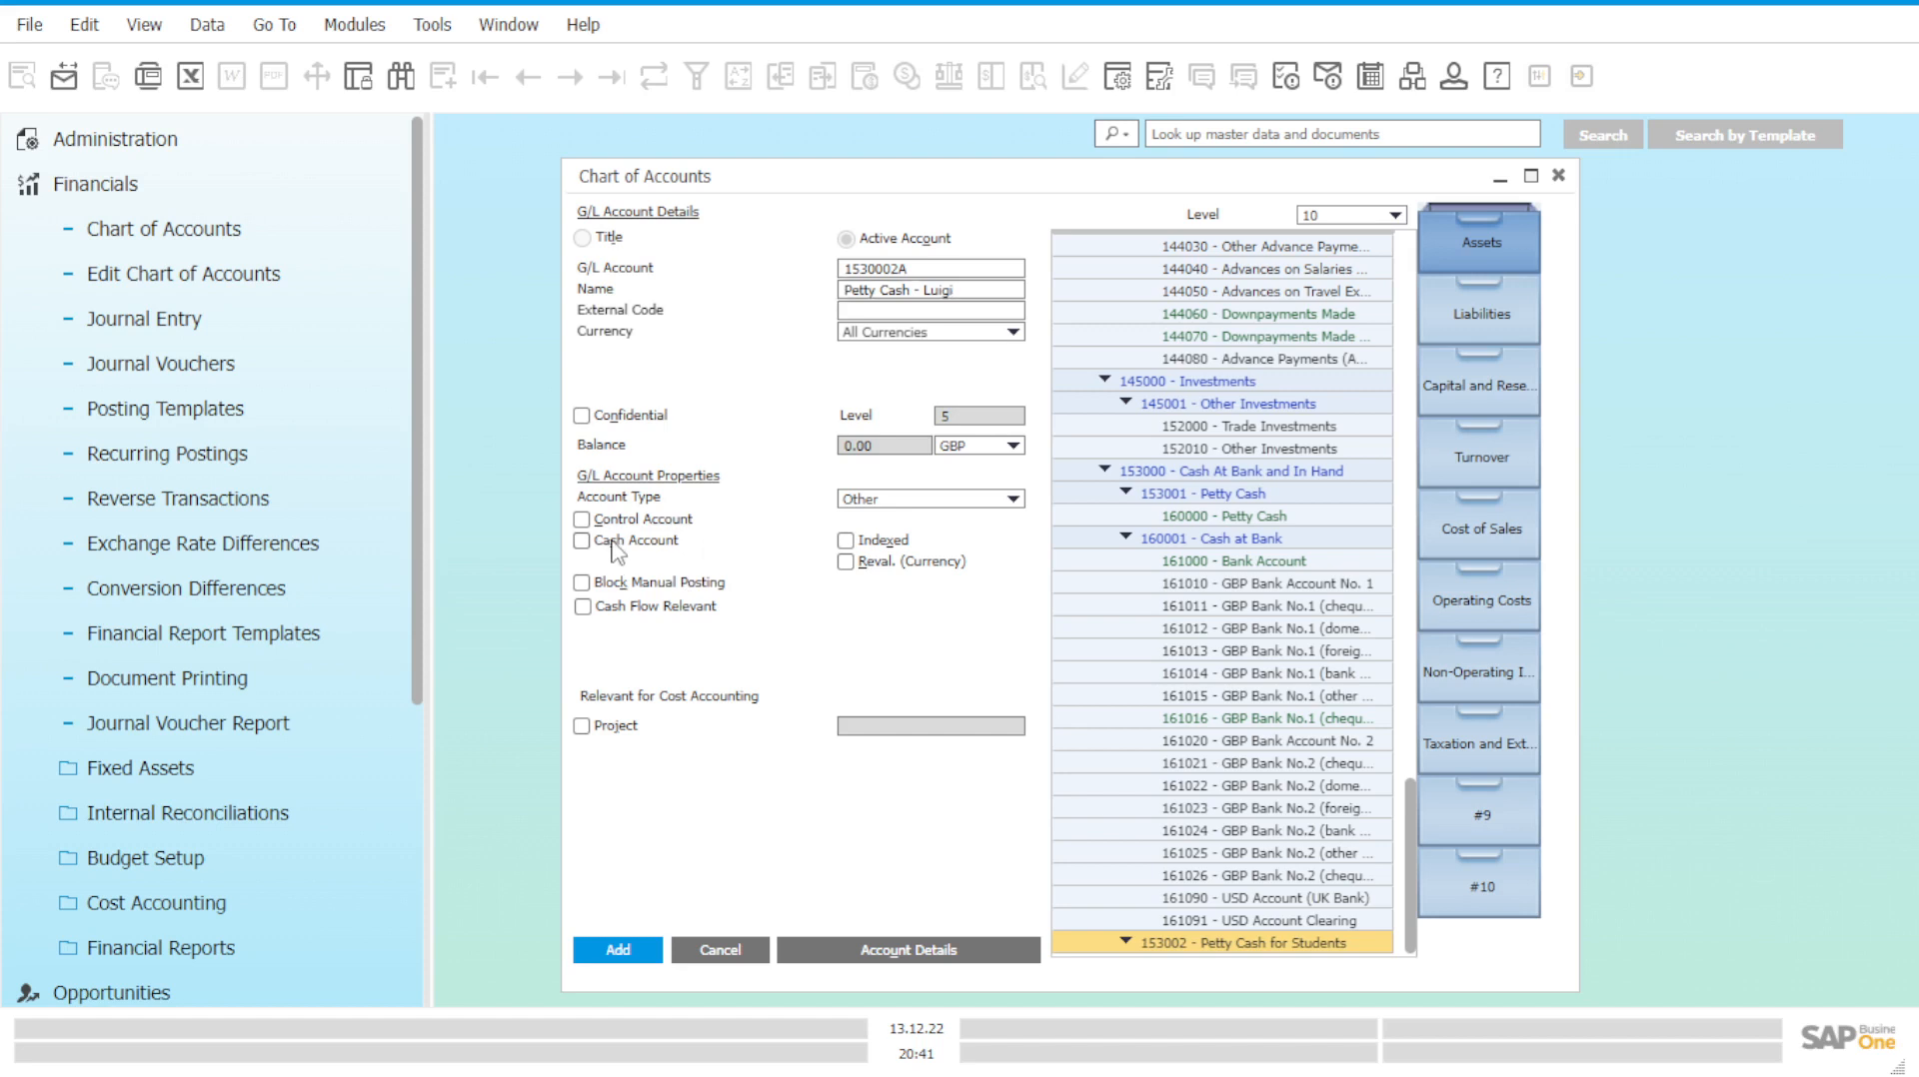
pyautogui.click(644, 609)
# Add account 1530002A, review it alongside 153002, then minimise the Chart of Accounts.
pyautogui.click(618, 950)
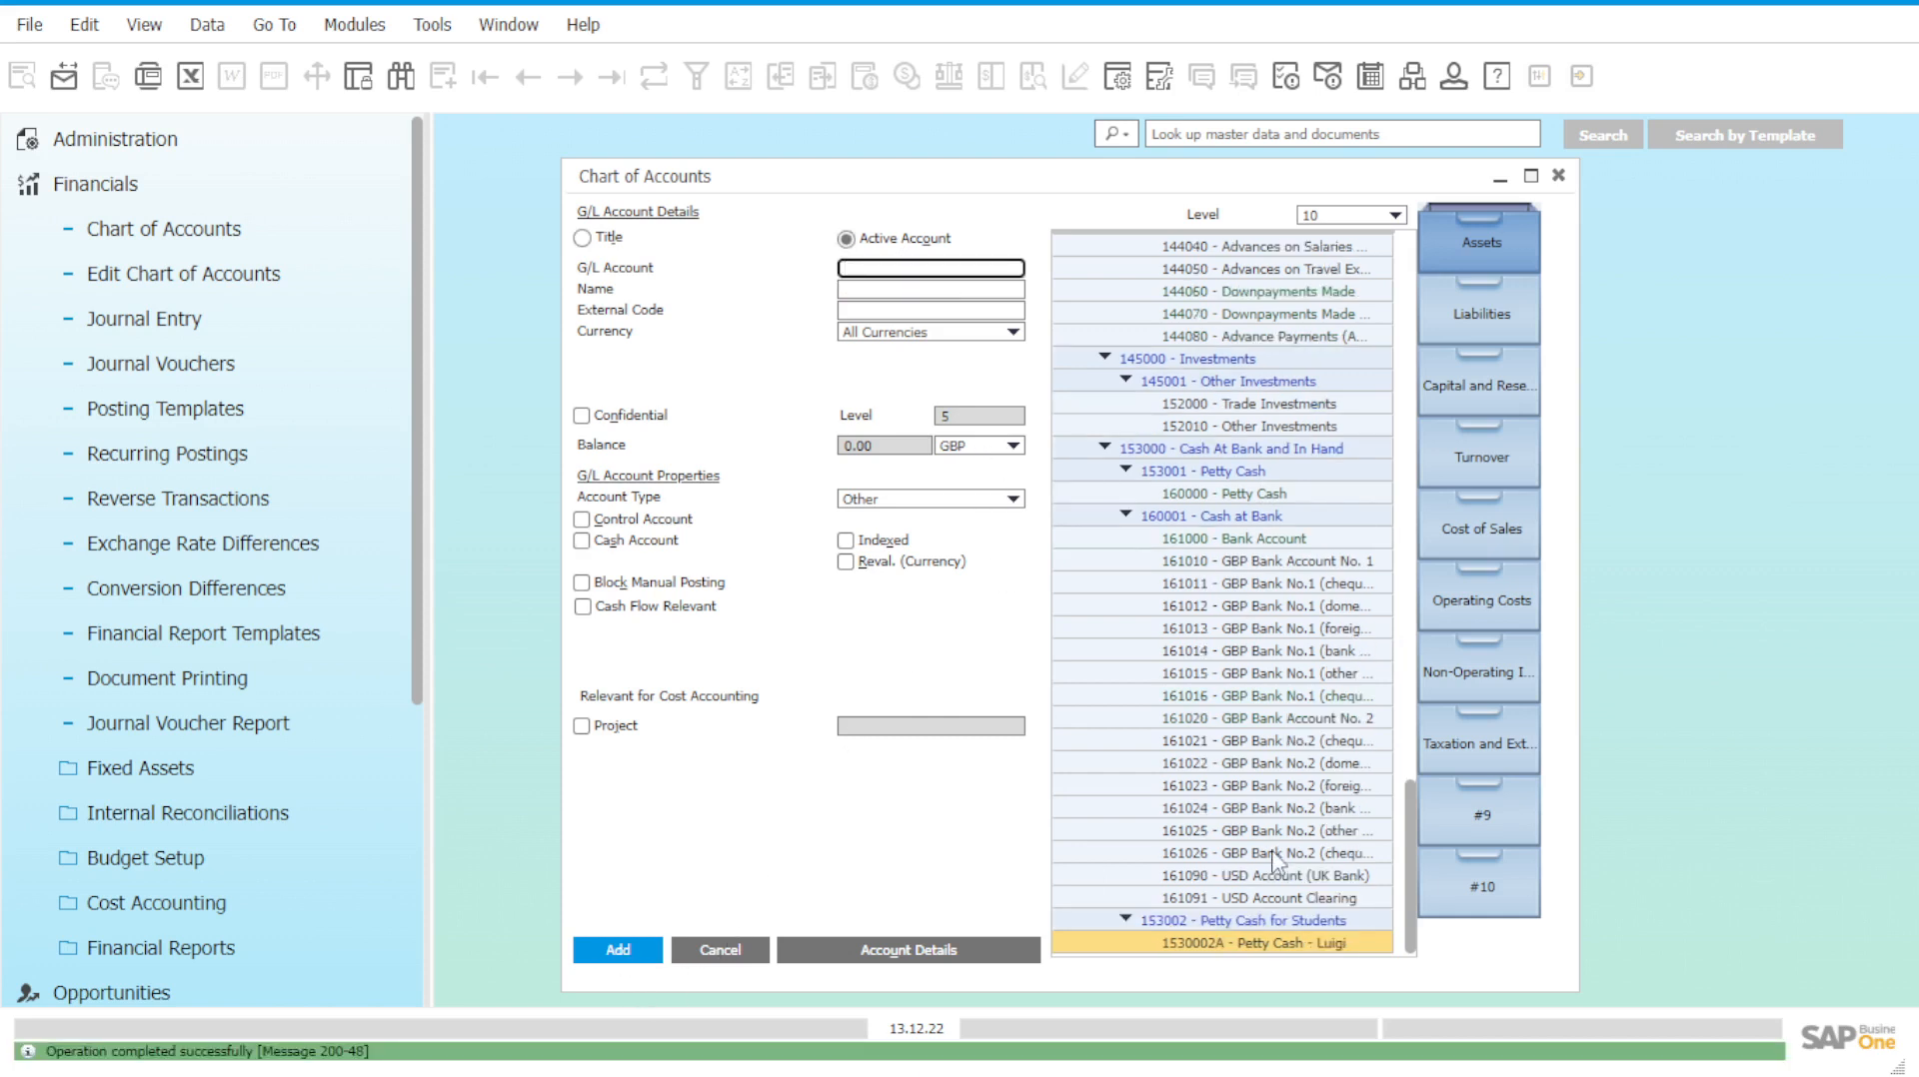
pyautogui.click(1335, 944)
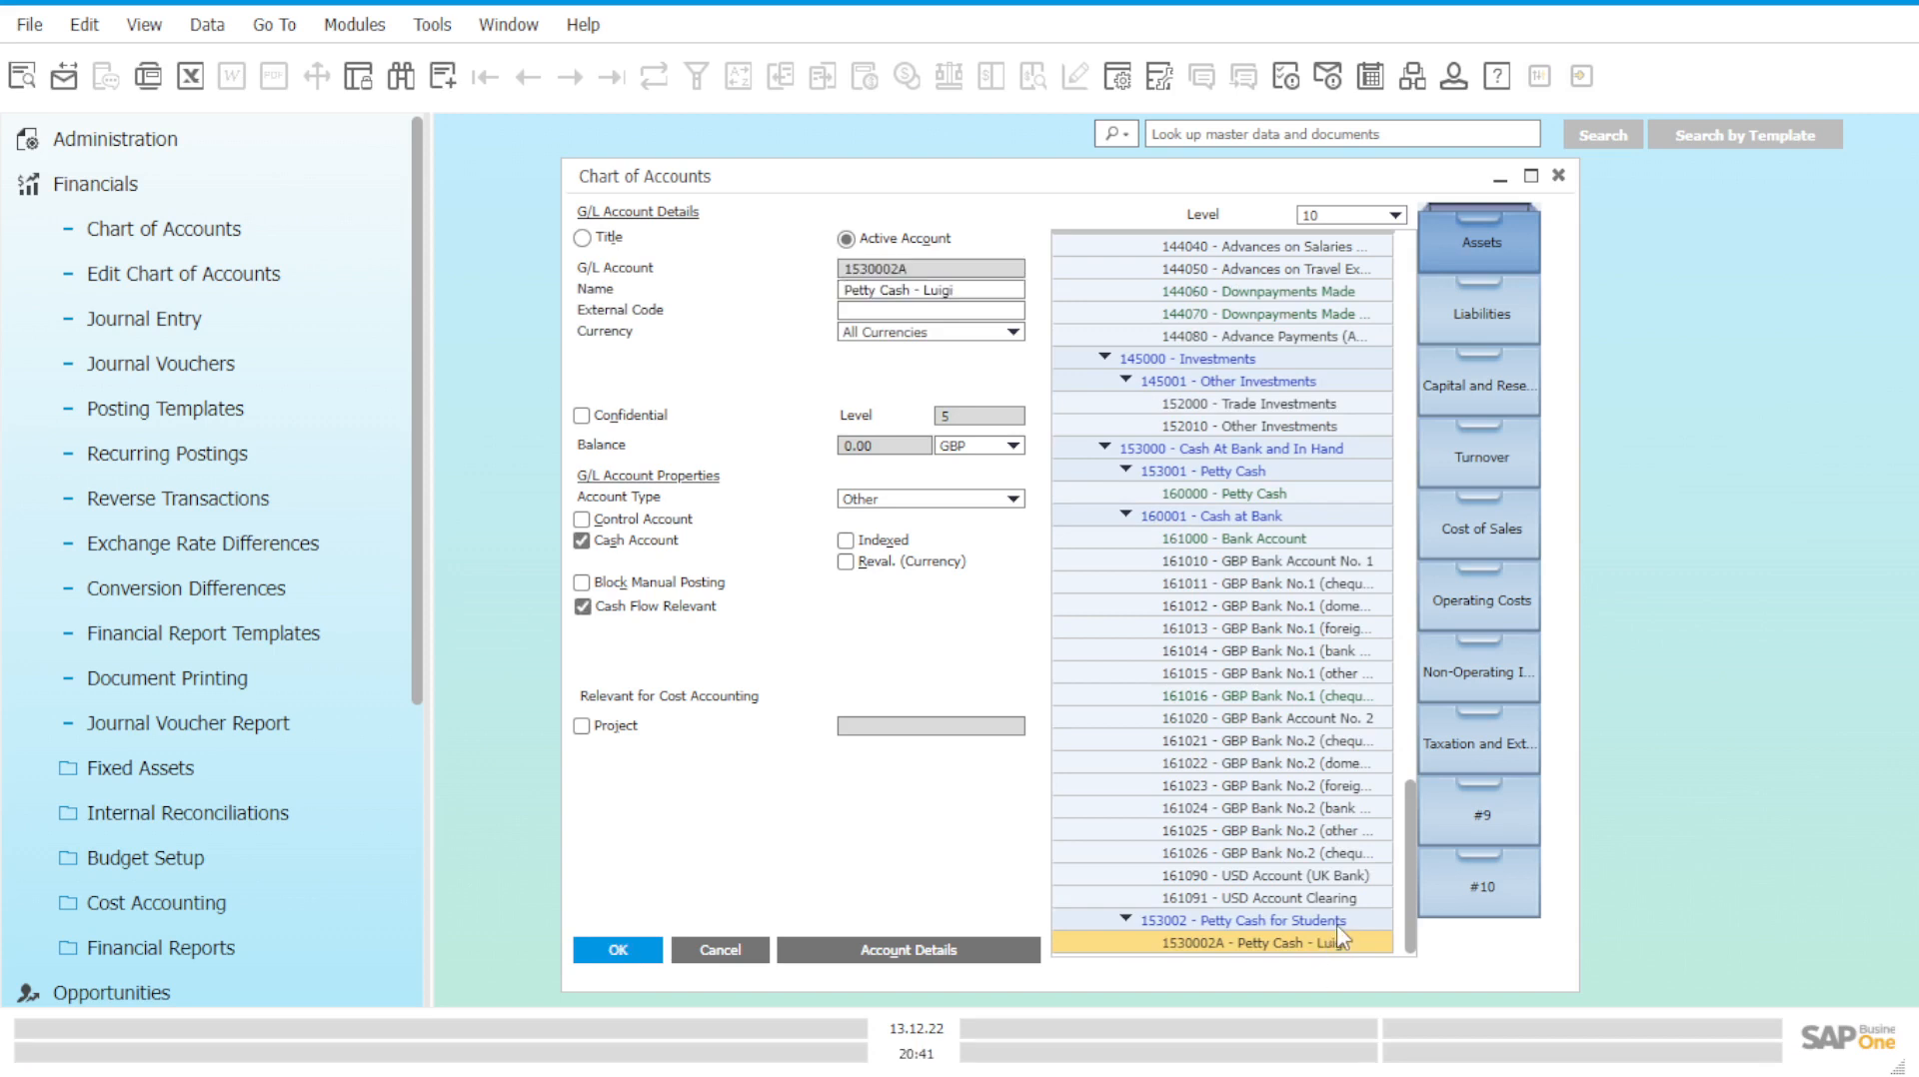
pyautogui.click(1338, 927)
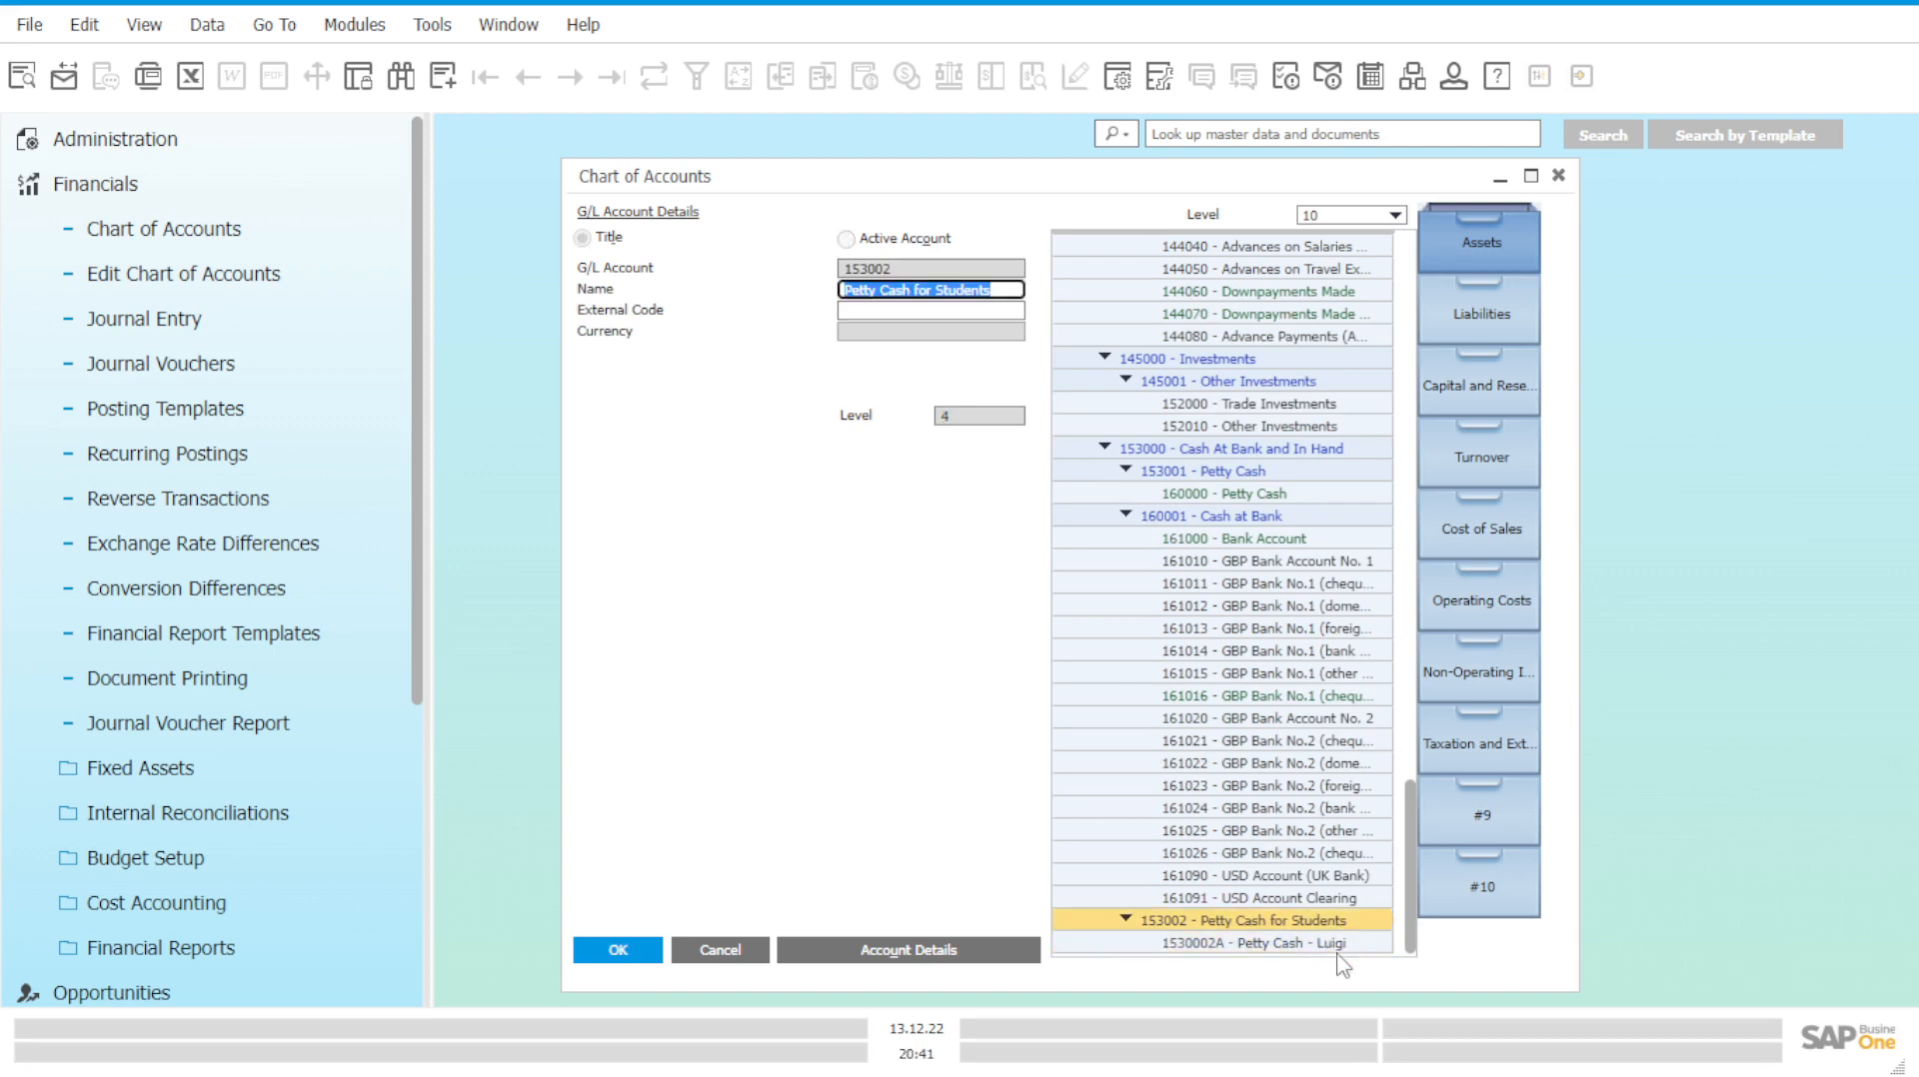
pyautogui.click(1339, 945)
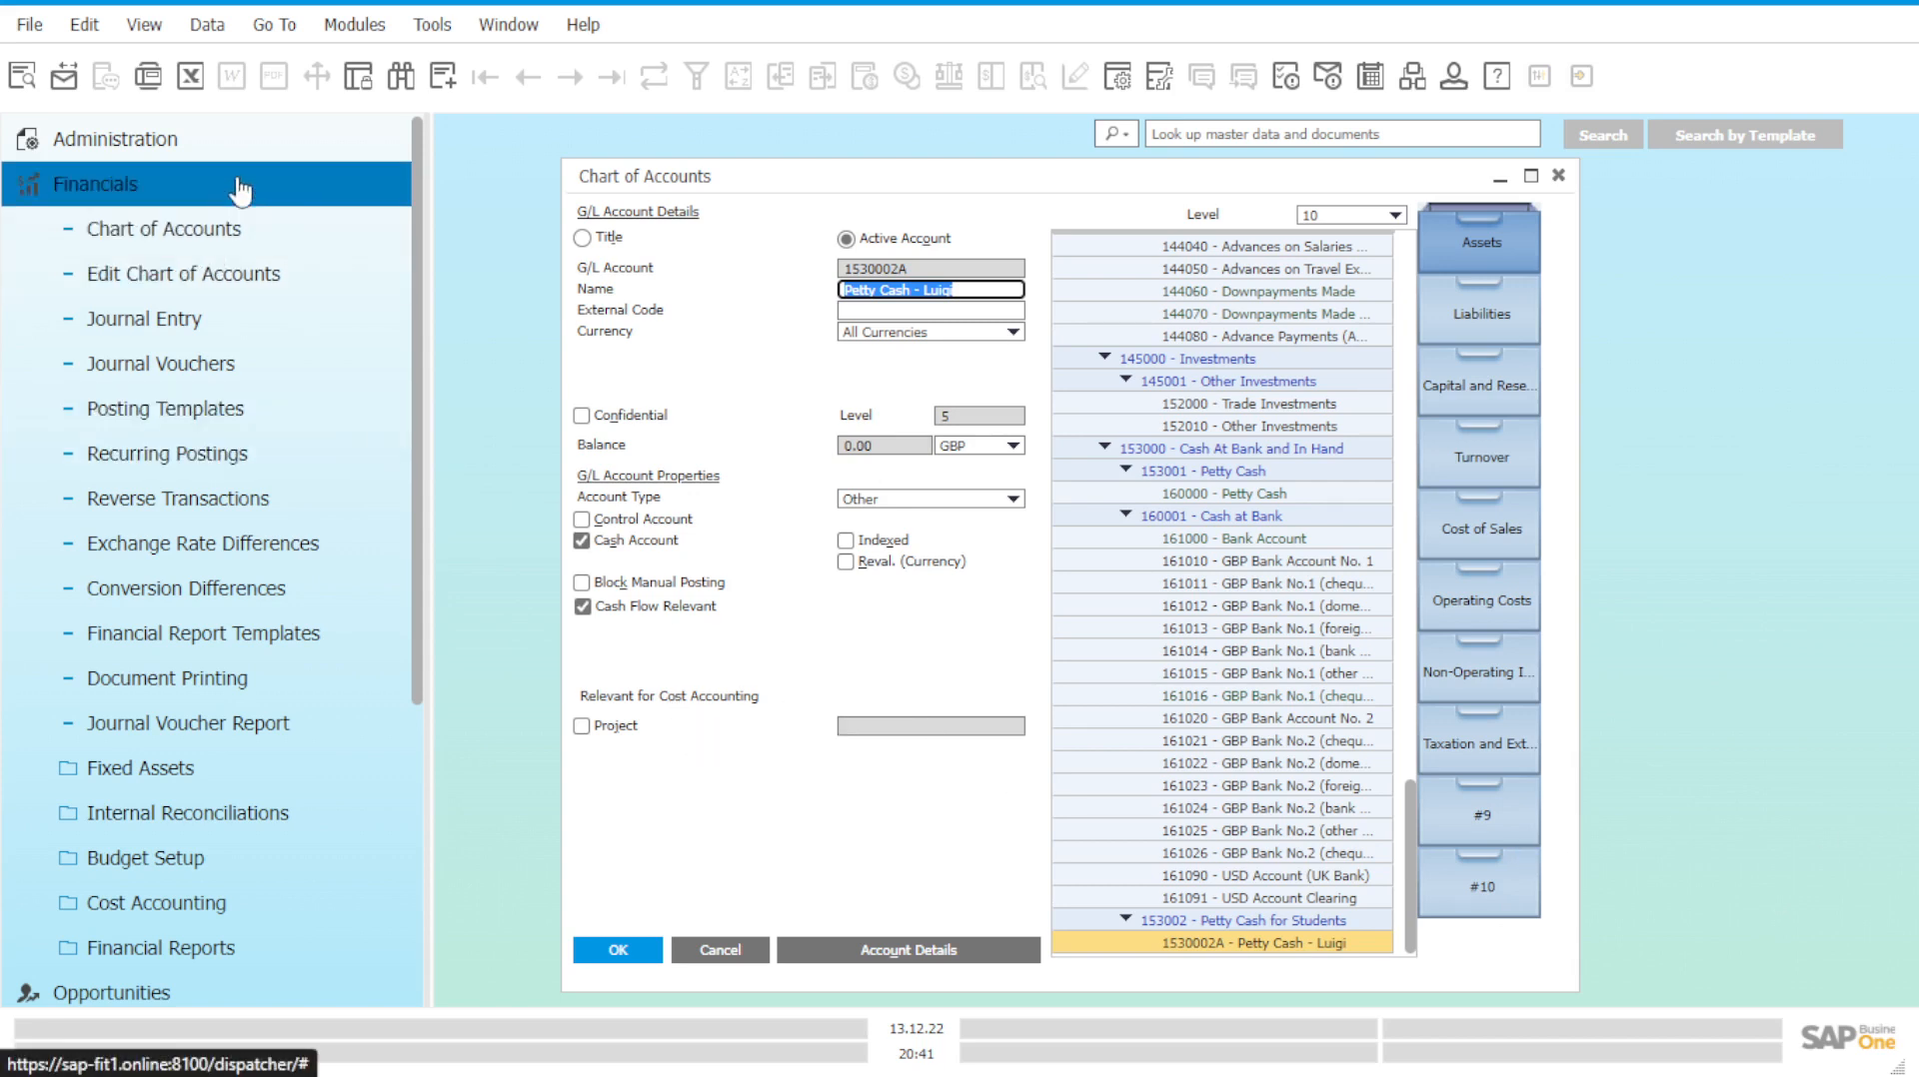
pyautogui.click(1502, 186)
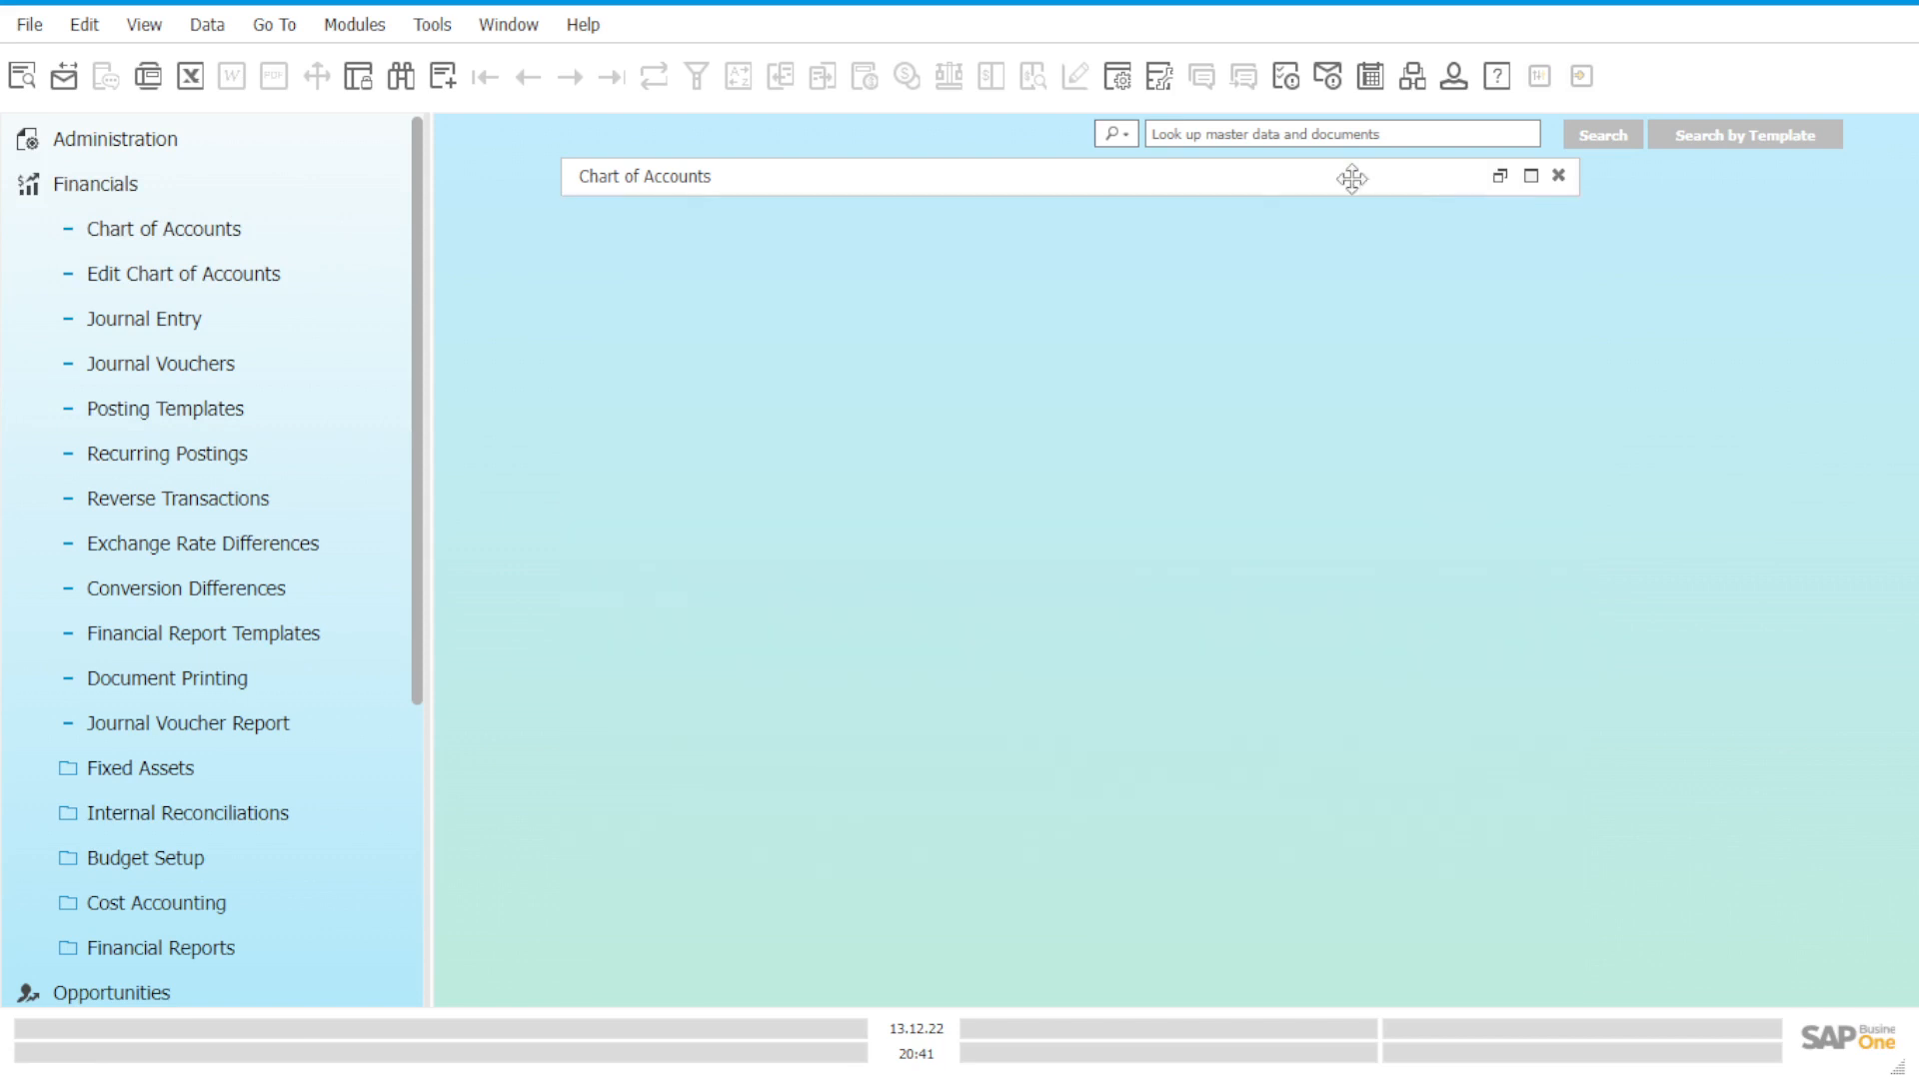
# Switch to Sales - A/R, opening then closing a Sales Order and the Business Partners list.
pyautogui.click(336, 205)
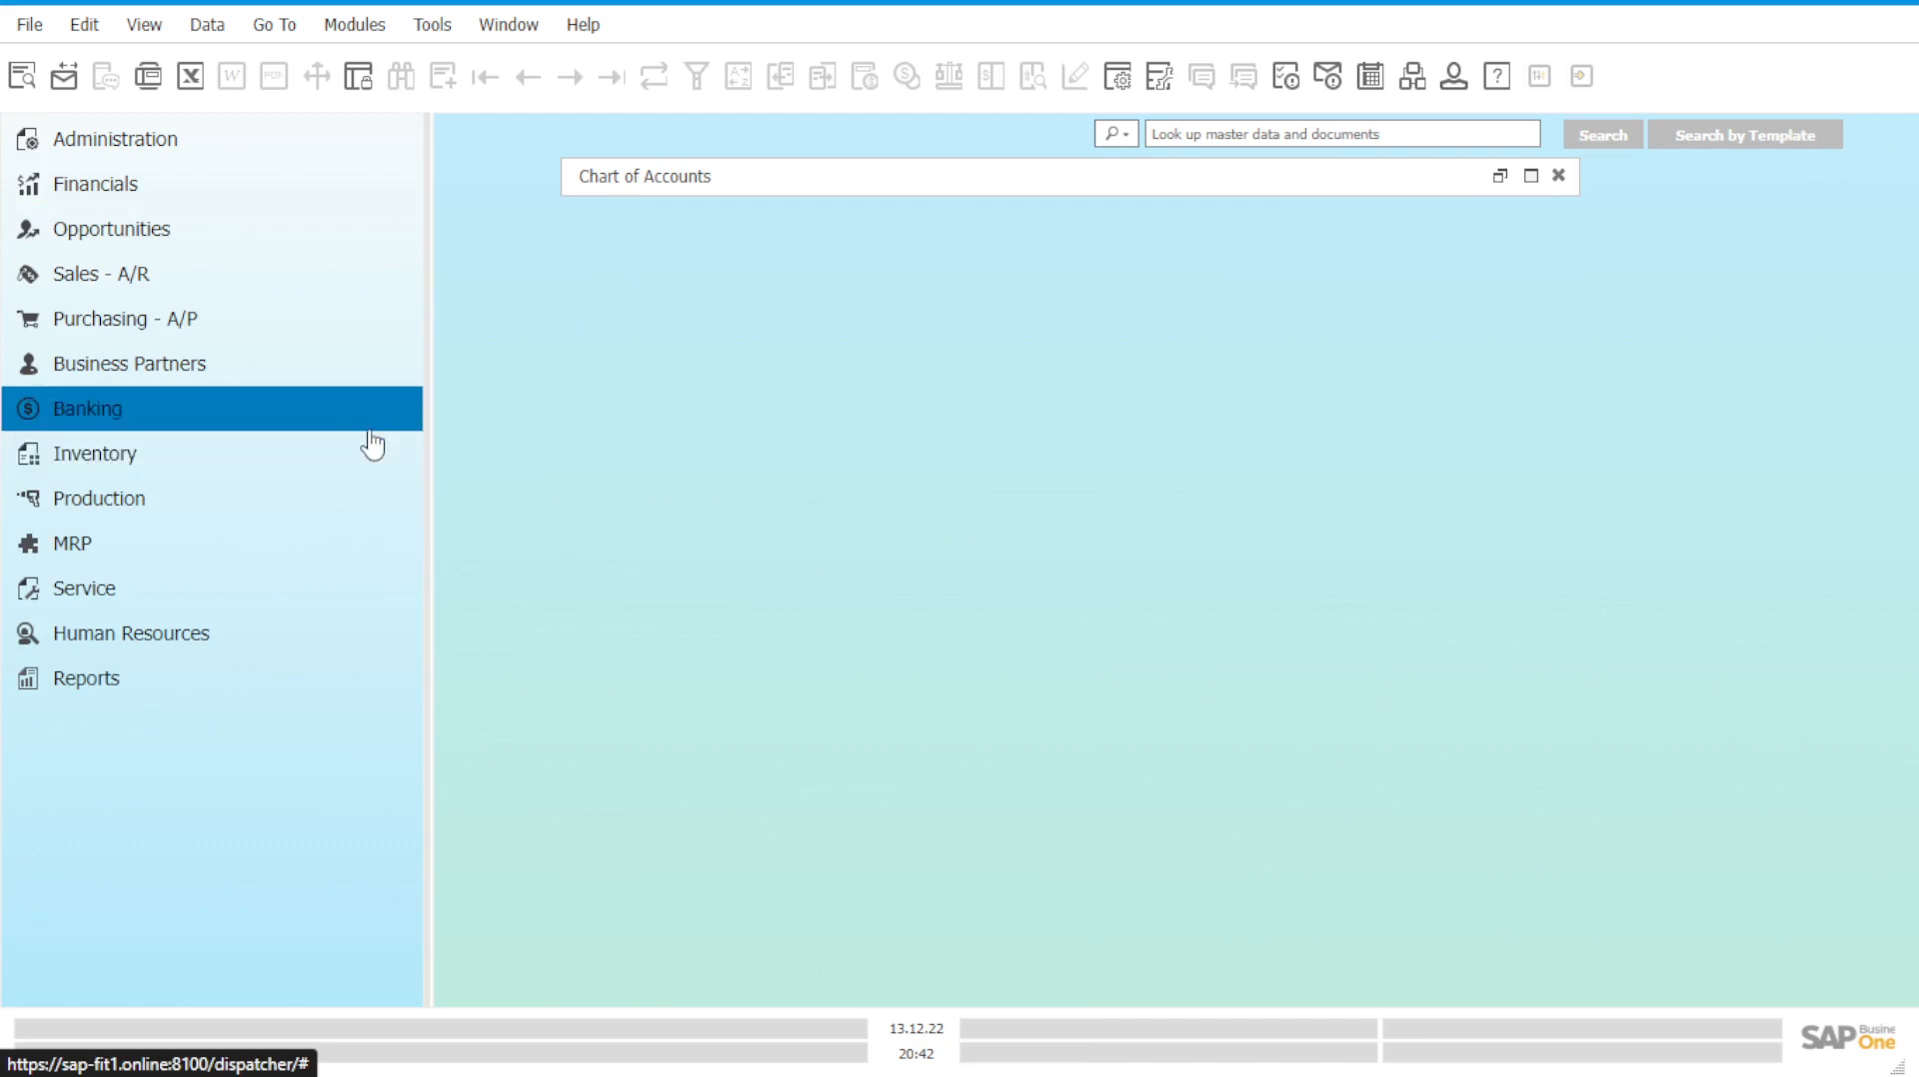
pyautogui.click(278, 289)
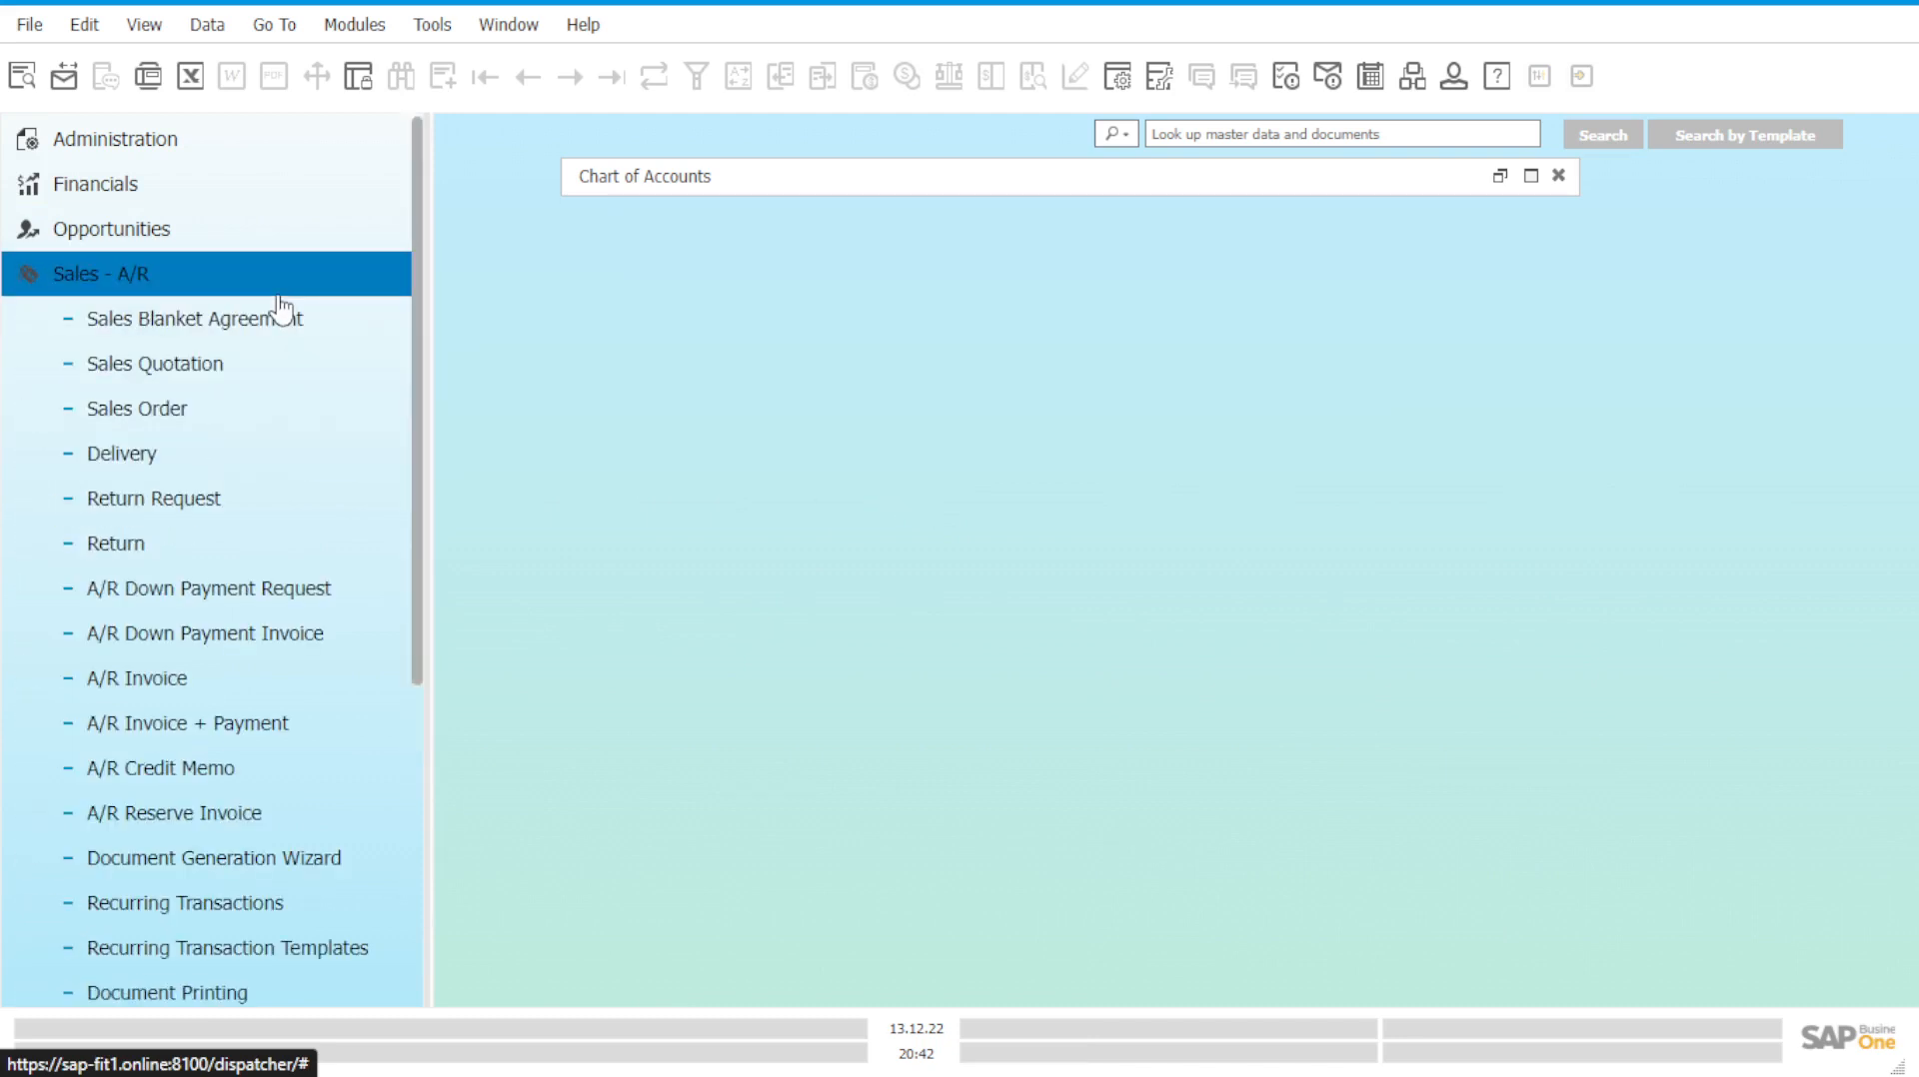
pyautogui.click(316, 407)
pyautogui.moveTo(867, 108); pyautogui.dragTo(1101, 183)
pyautogui.click(1137, 214)
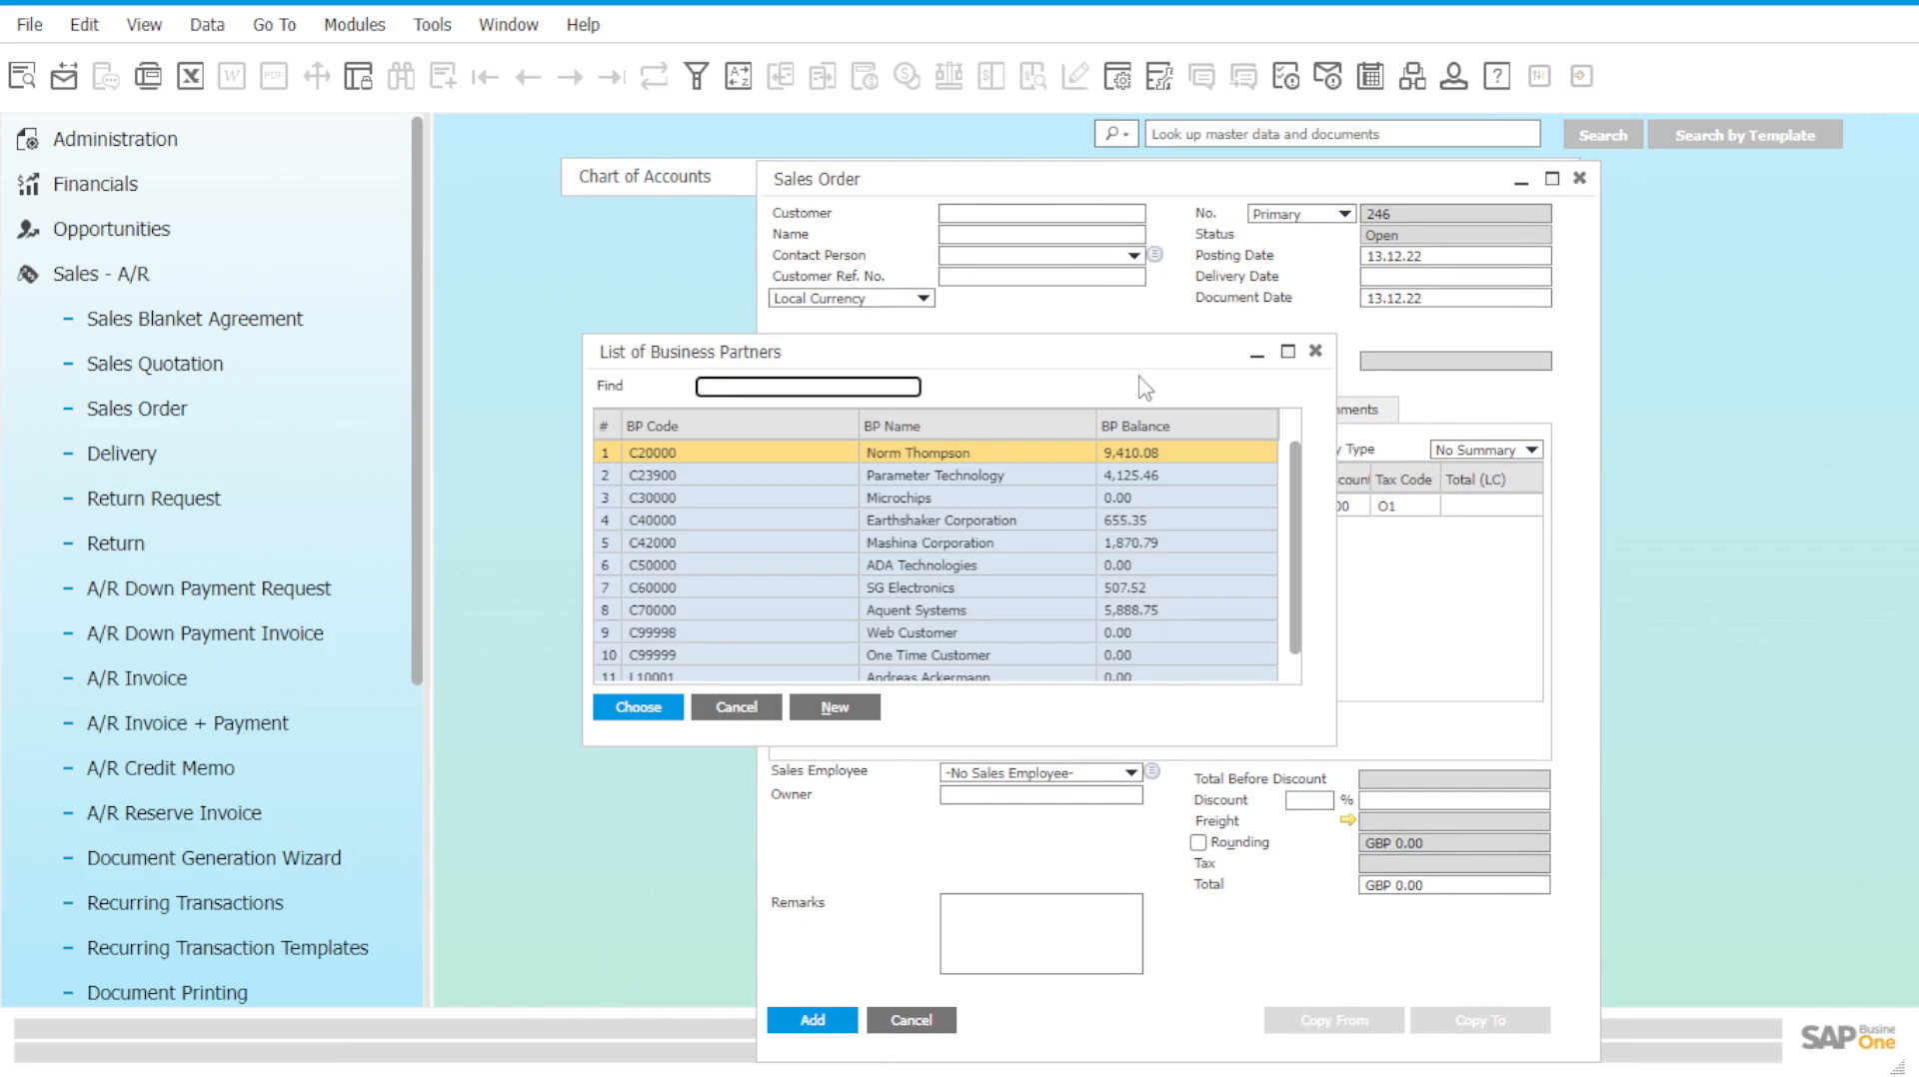
pyautogui.scroll(-1, 1108, 570)
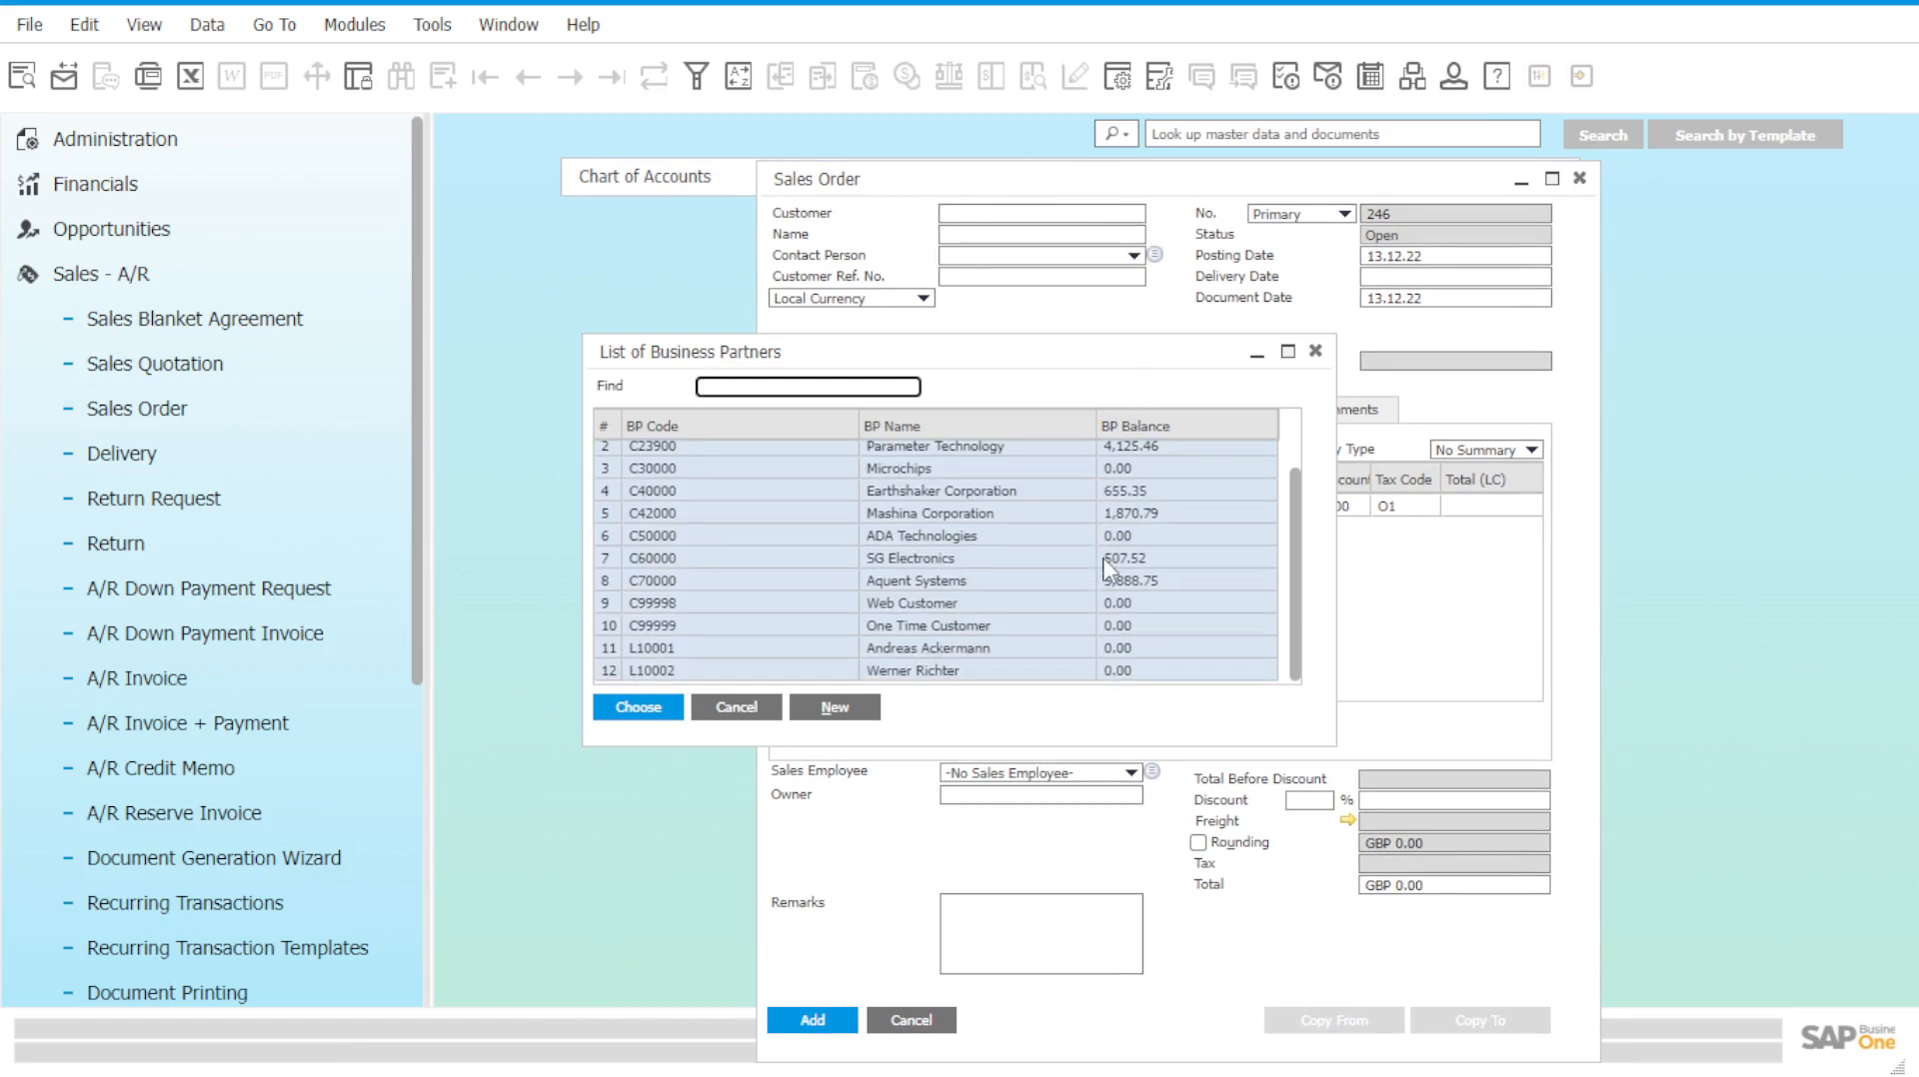
pyautogui.scroll(1, 1107, 570)
pyautogui.scroll(-1, 1107, 570)
pyautogui.click(1315, 351)
pyautogui.click(1579, 179)
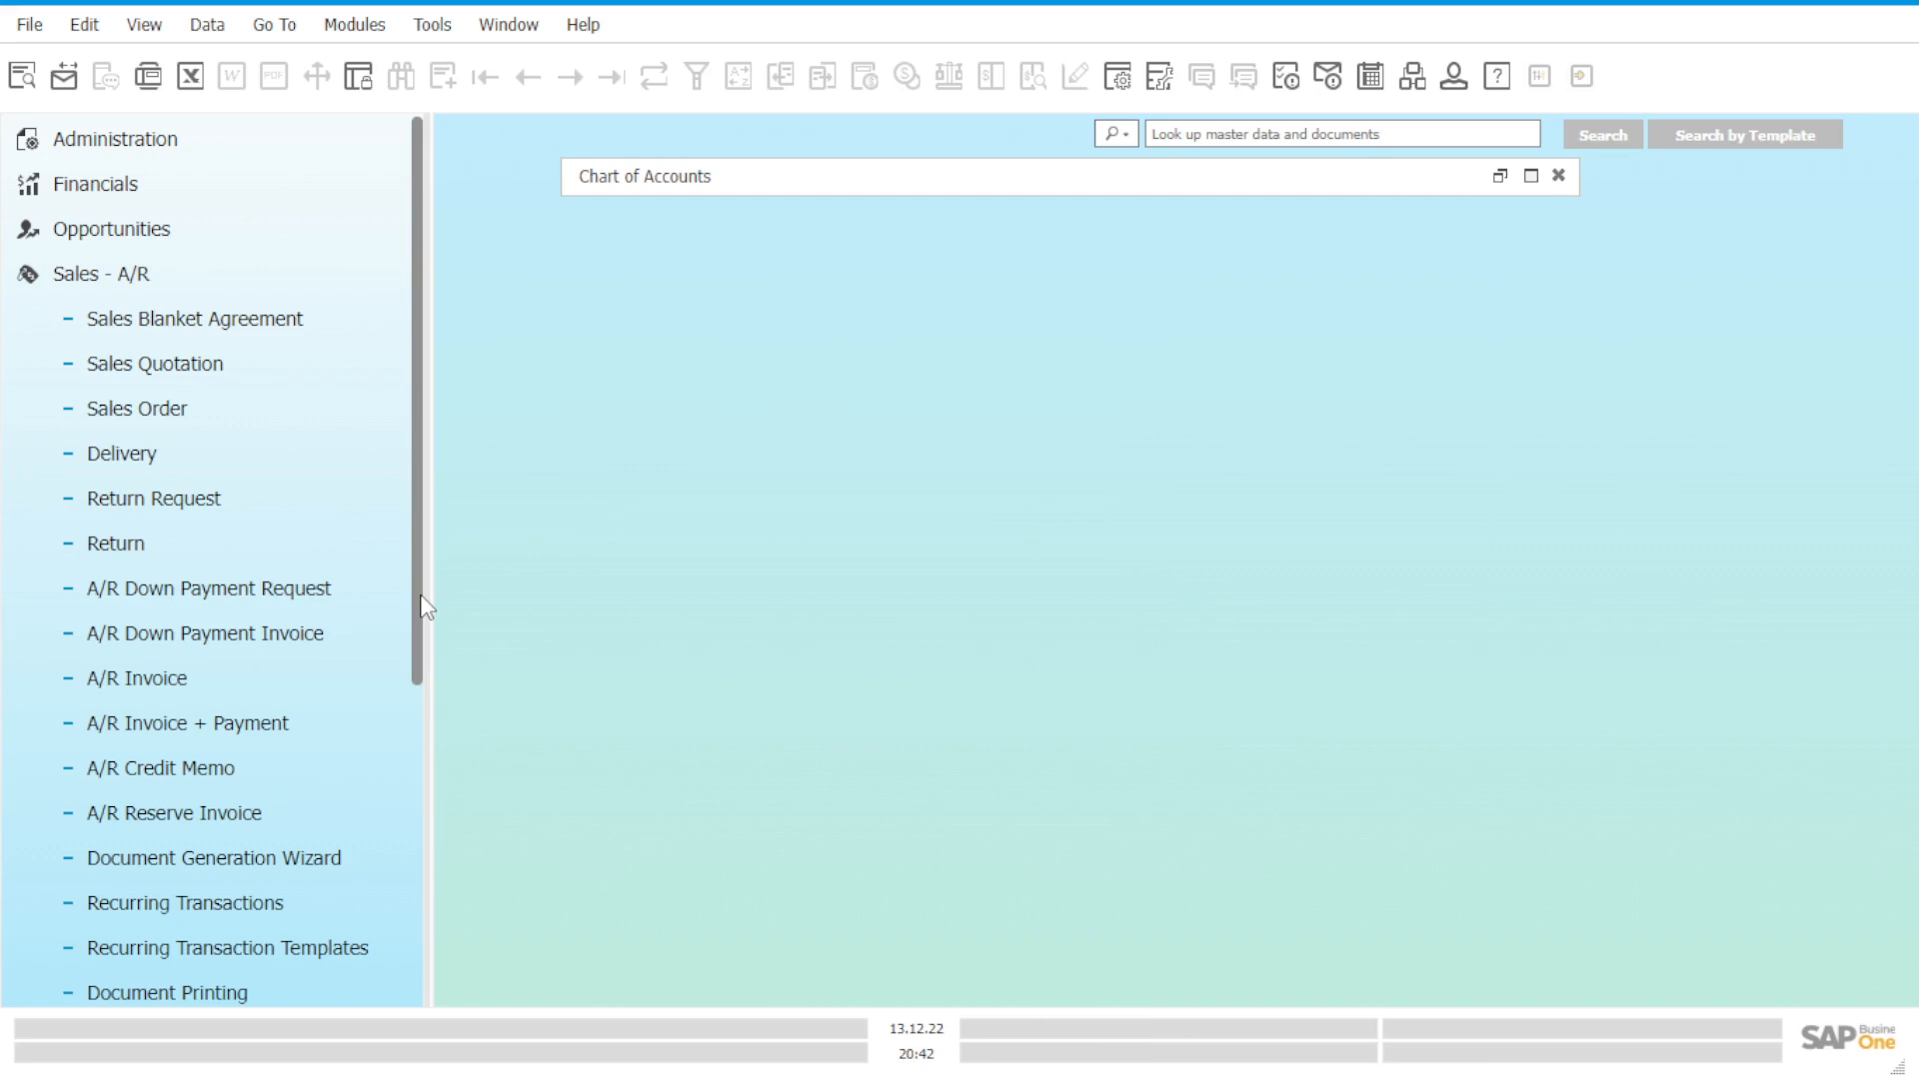
pyautogui.scroll(-3, 334, 461)
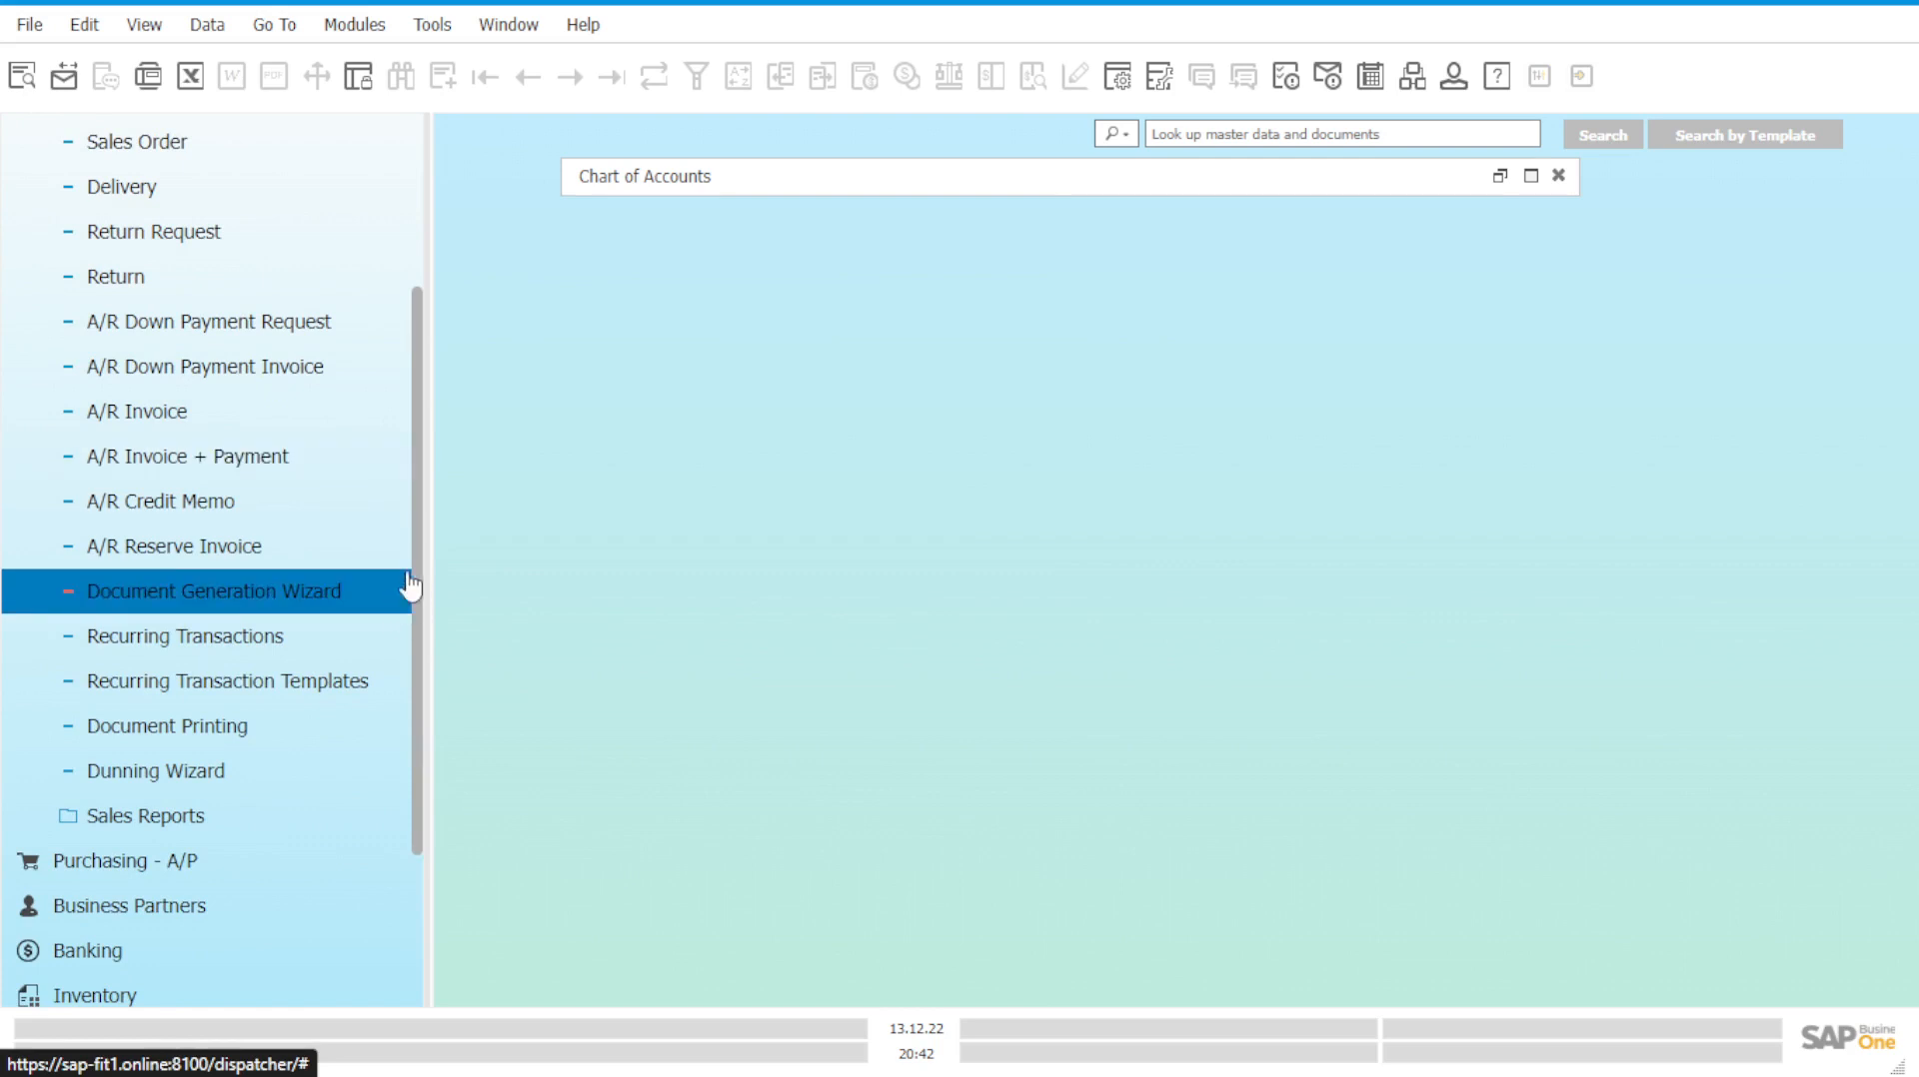
pyautogui.scroll(3, 381, 517)
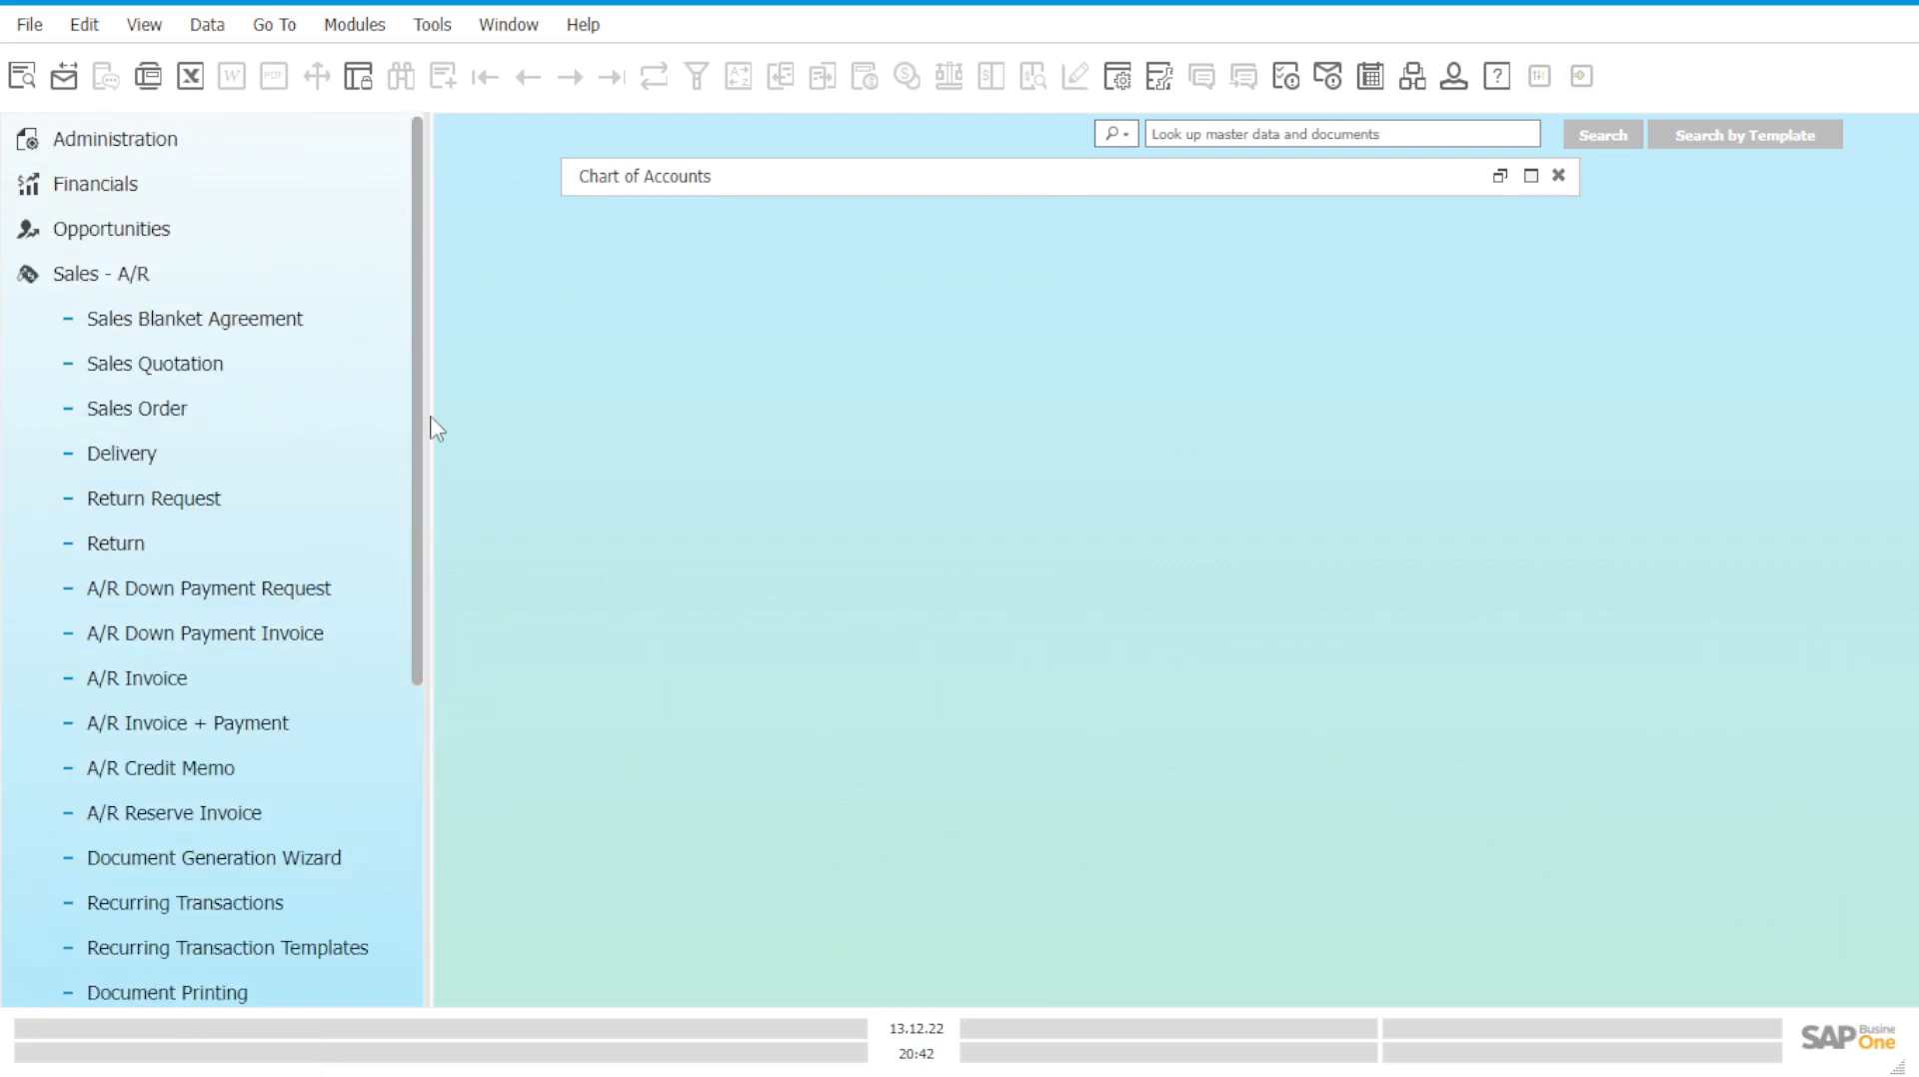
# Start an A/R Invoice + Payment with branch OEC Computers UK, and list items for row 1.
pyautogui.click(322, 740)
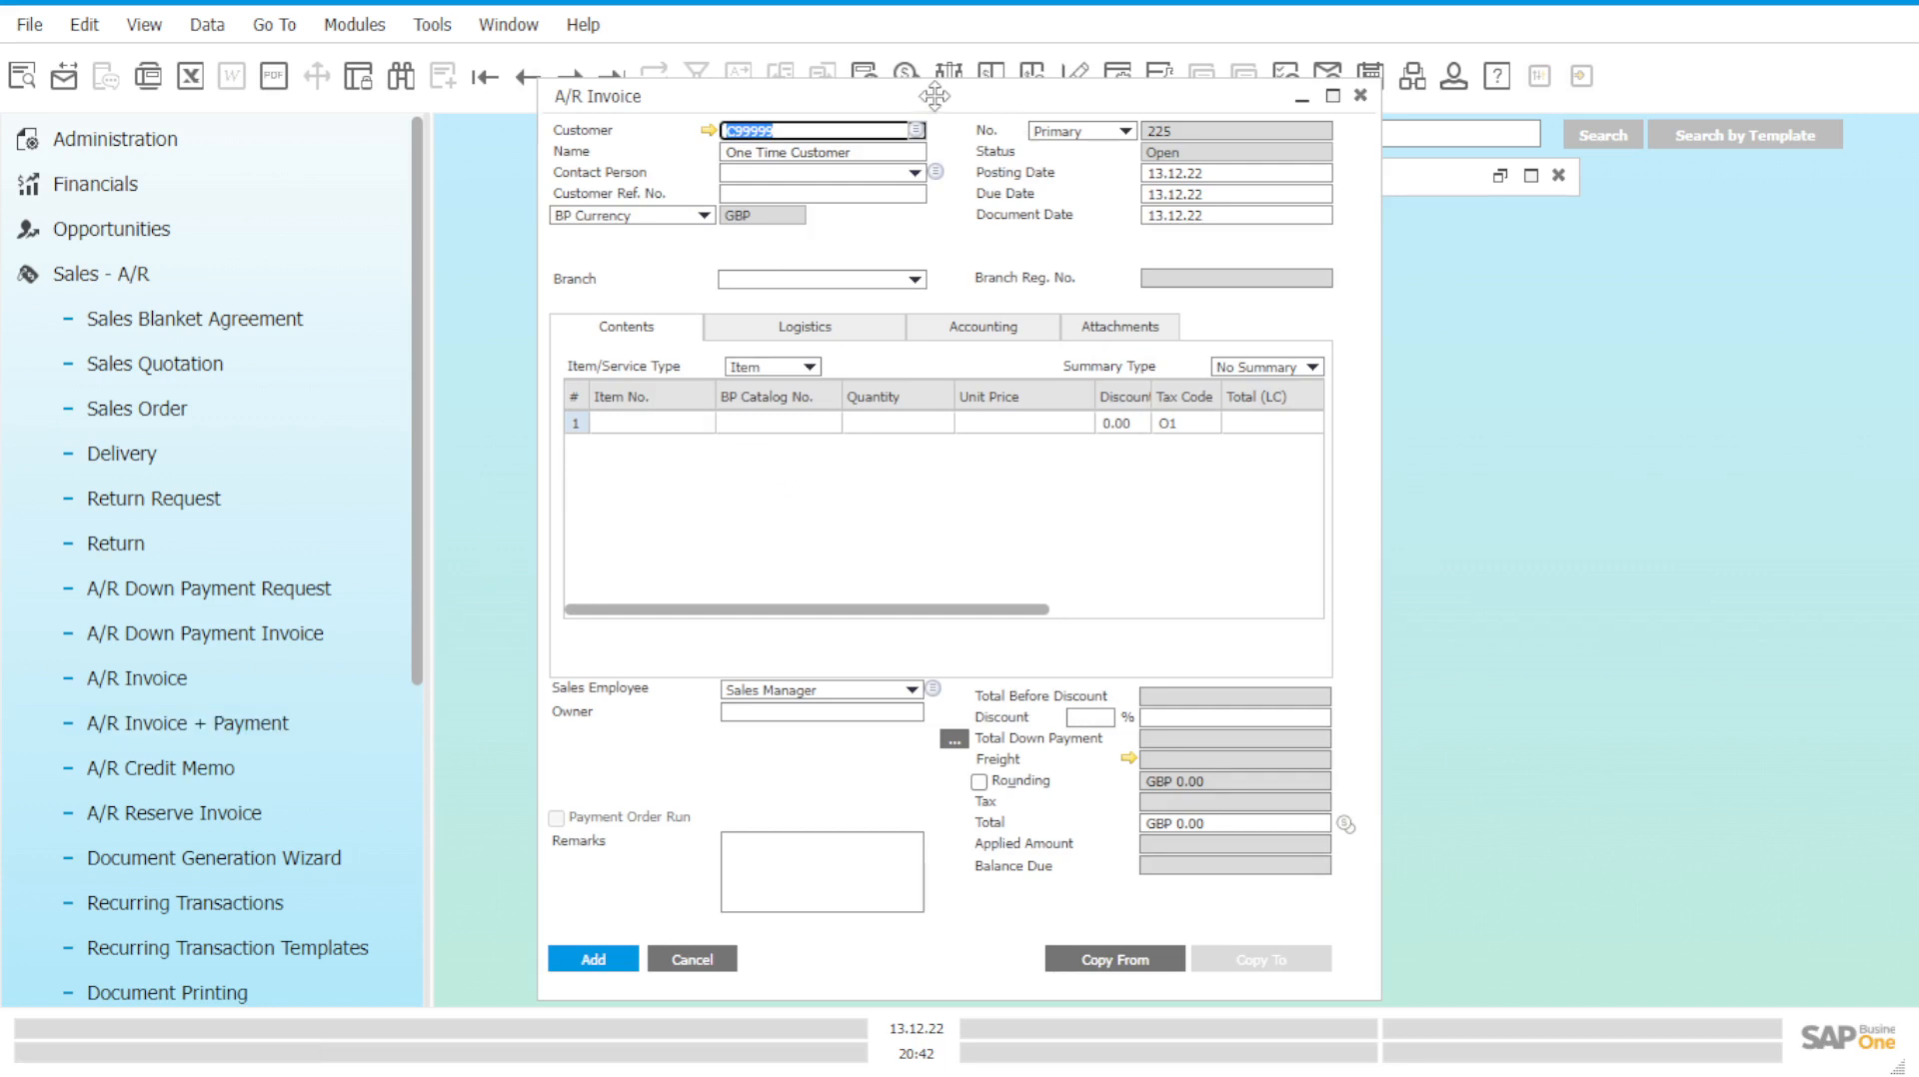
pyautogui.moveTo(934, 96); pyautogui.dragTo(1164, 166)
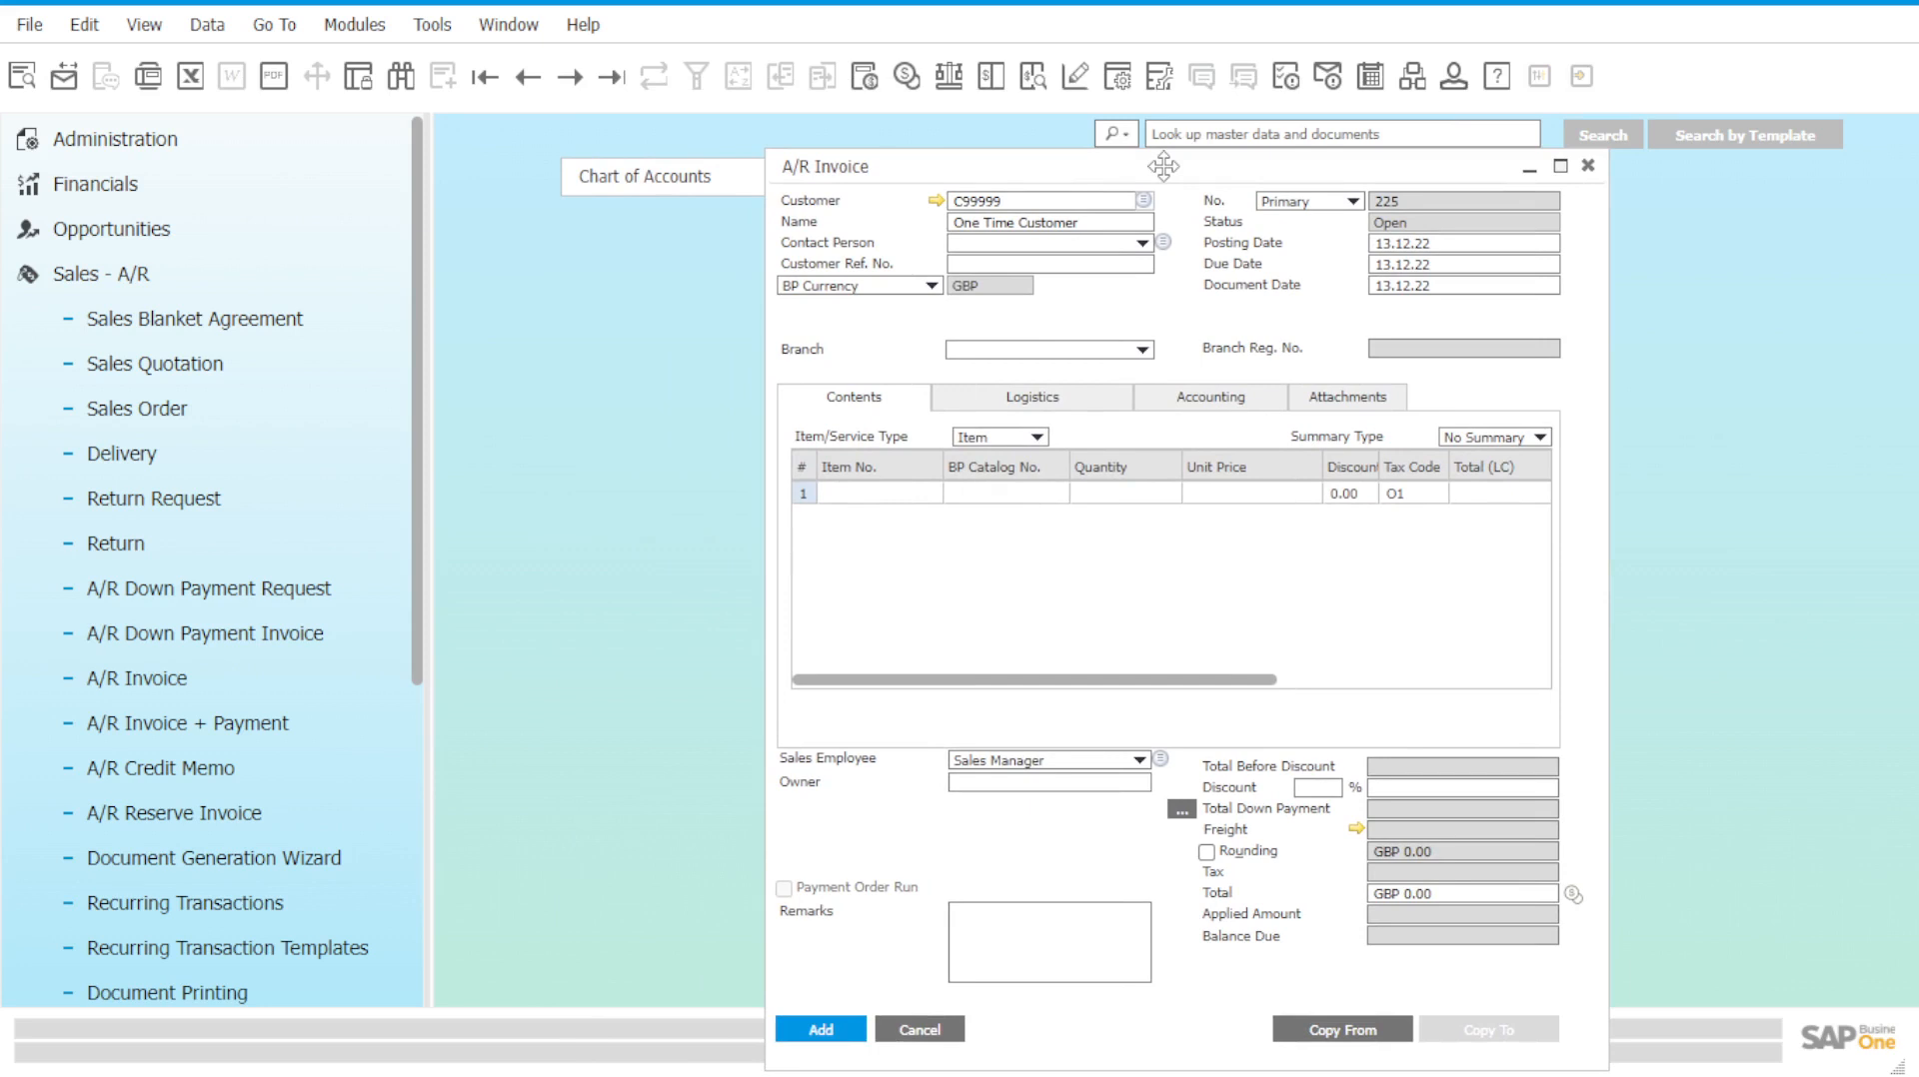
pyautogui.moveTo(1163, 165); pyautogui.dragTo(1163, 119)
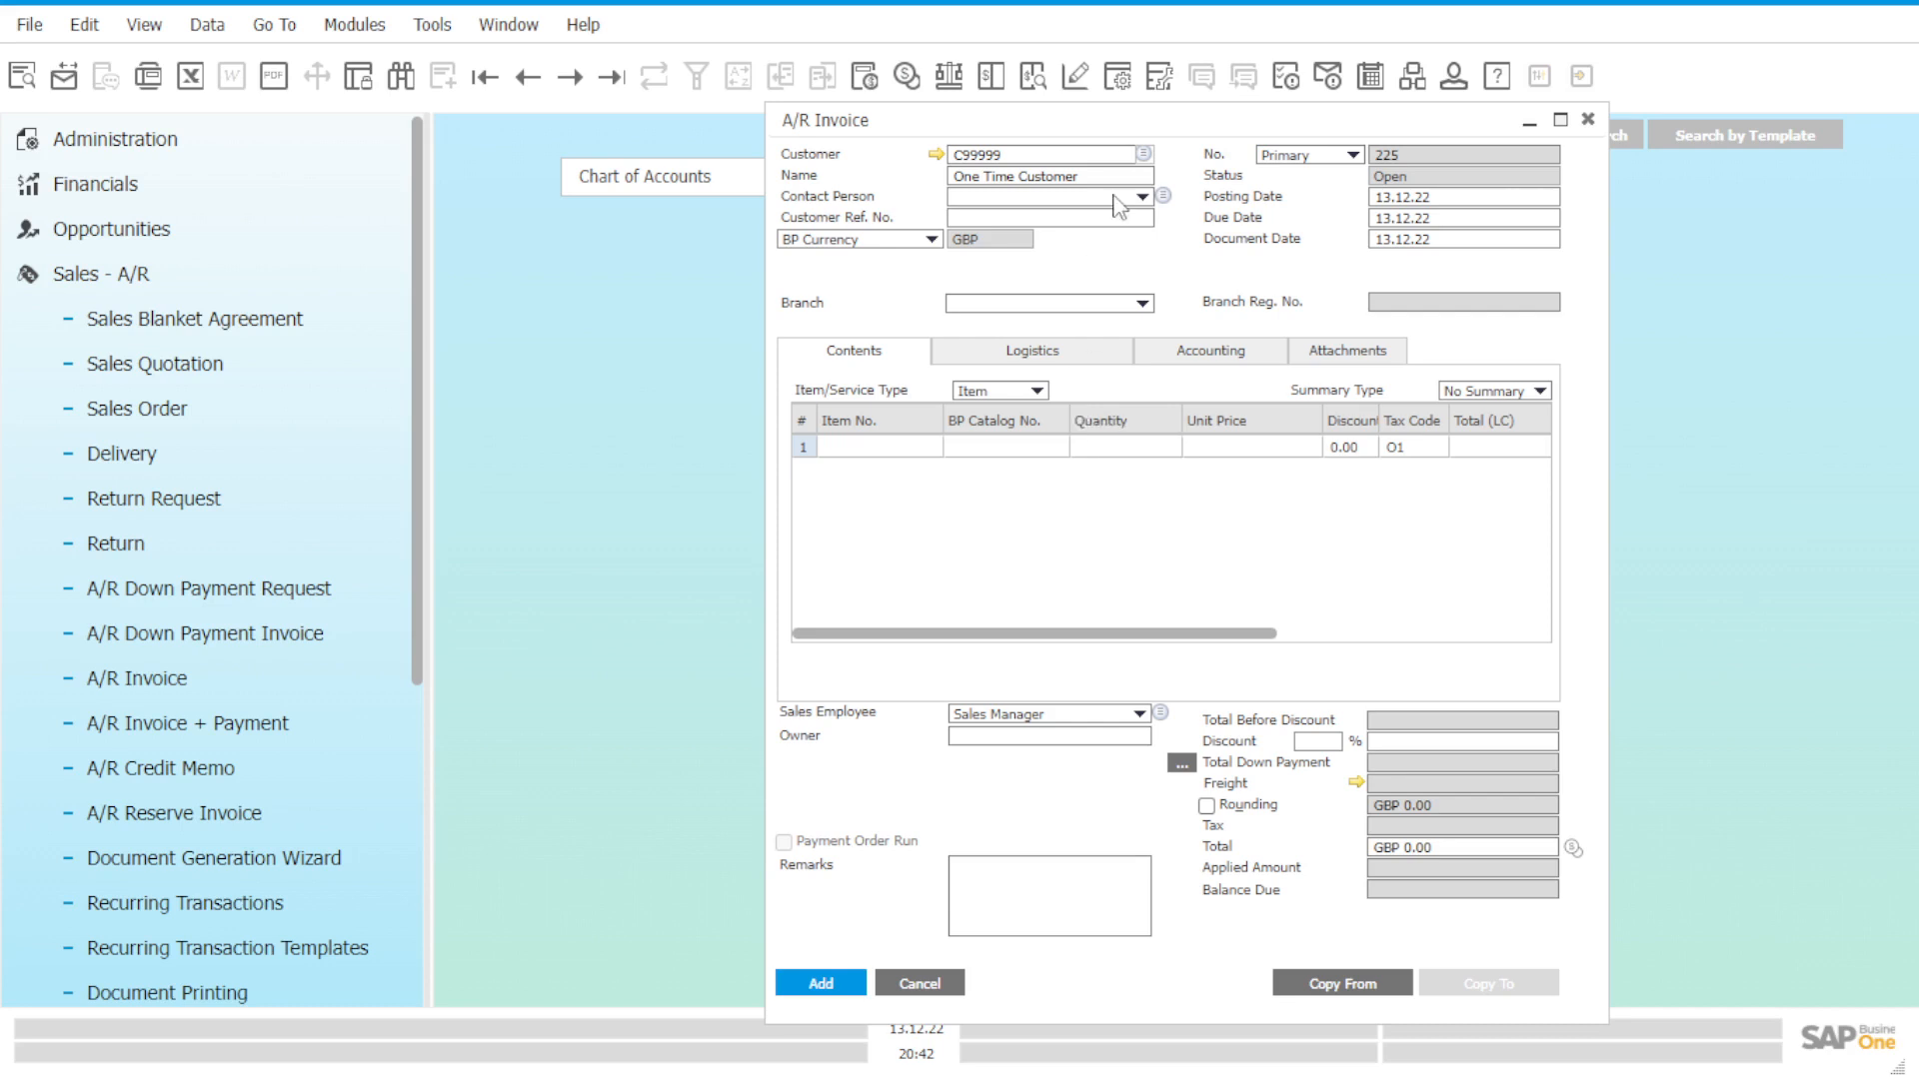
pyautogui.click(1141, 304)
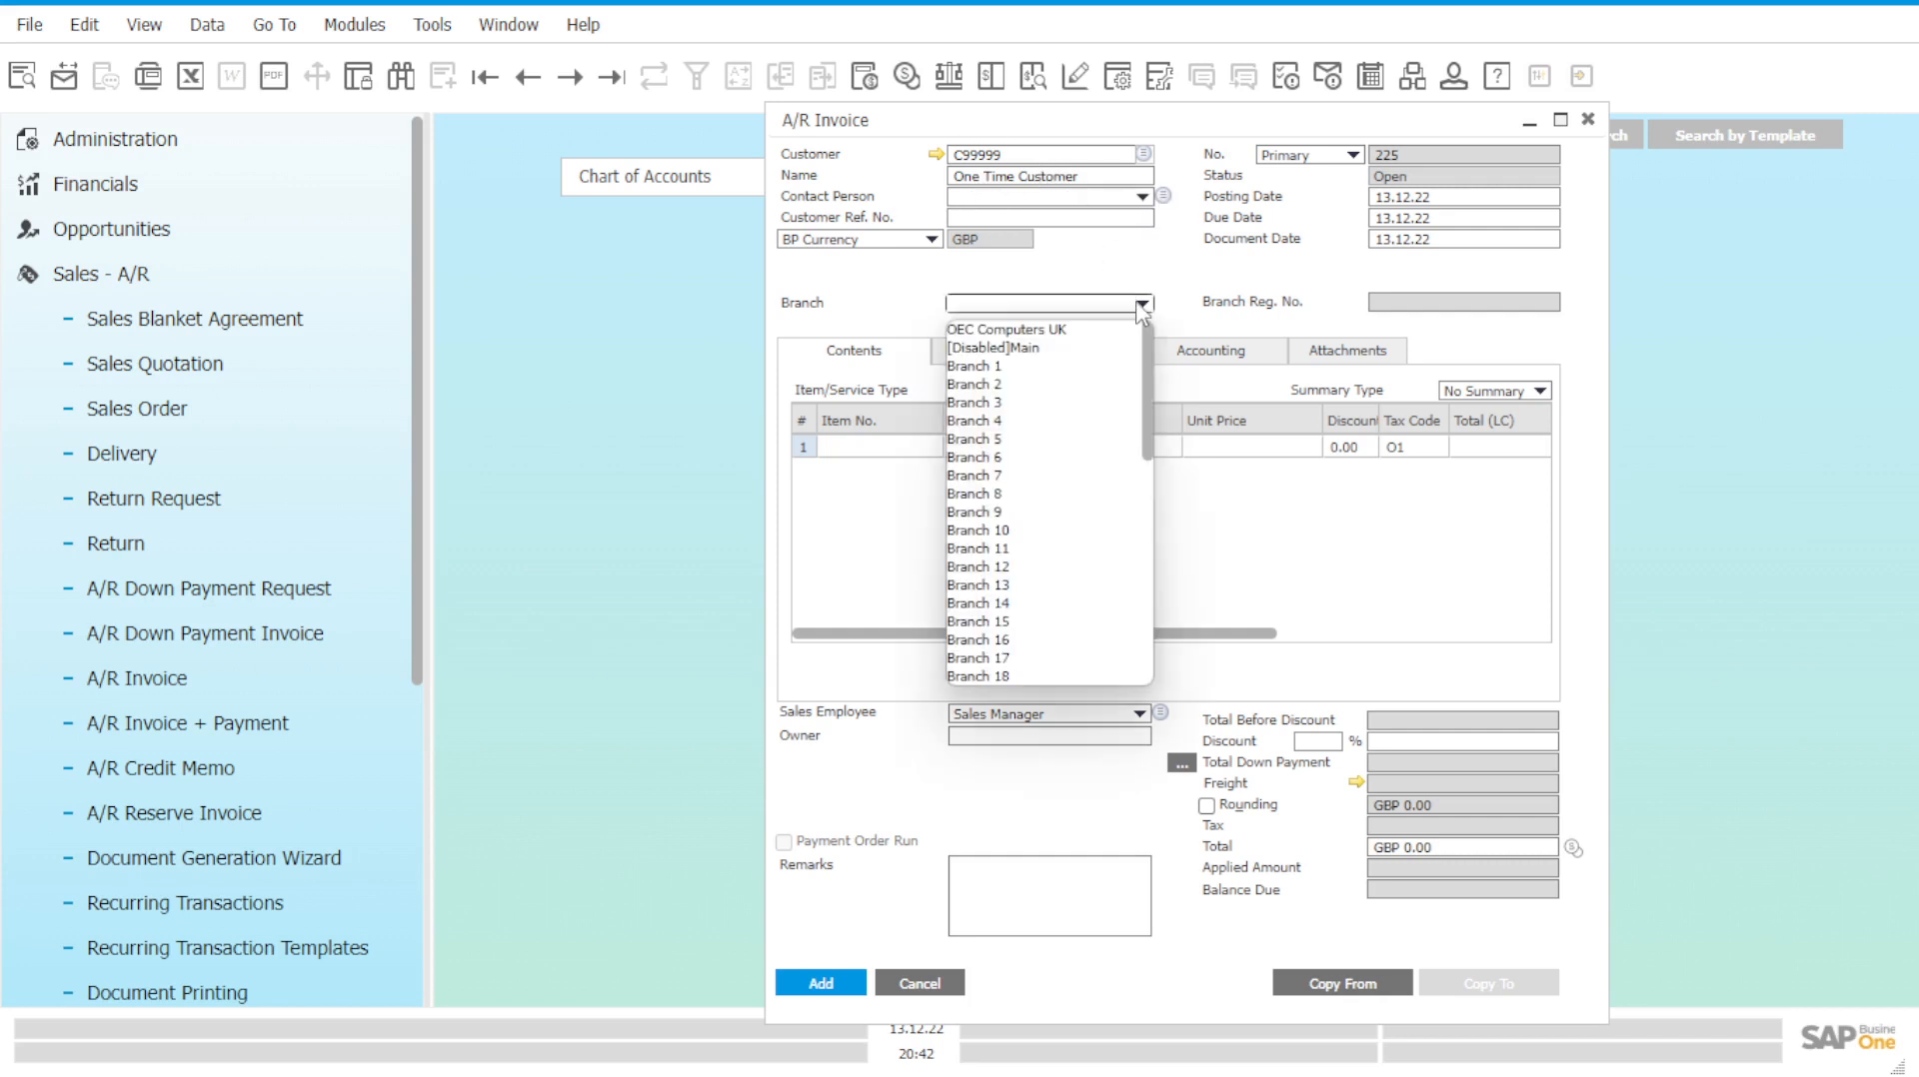
pyautogui.click(1069, 336)
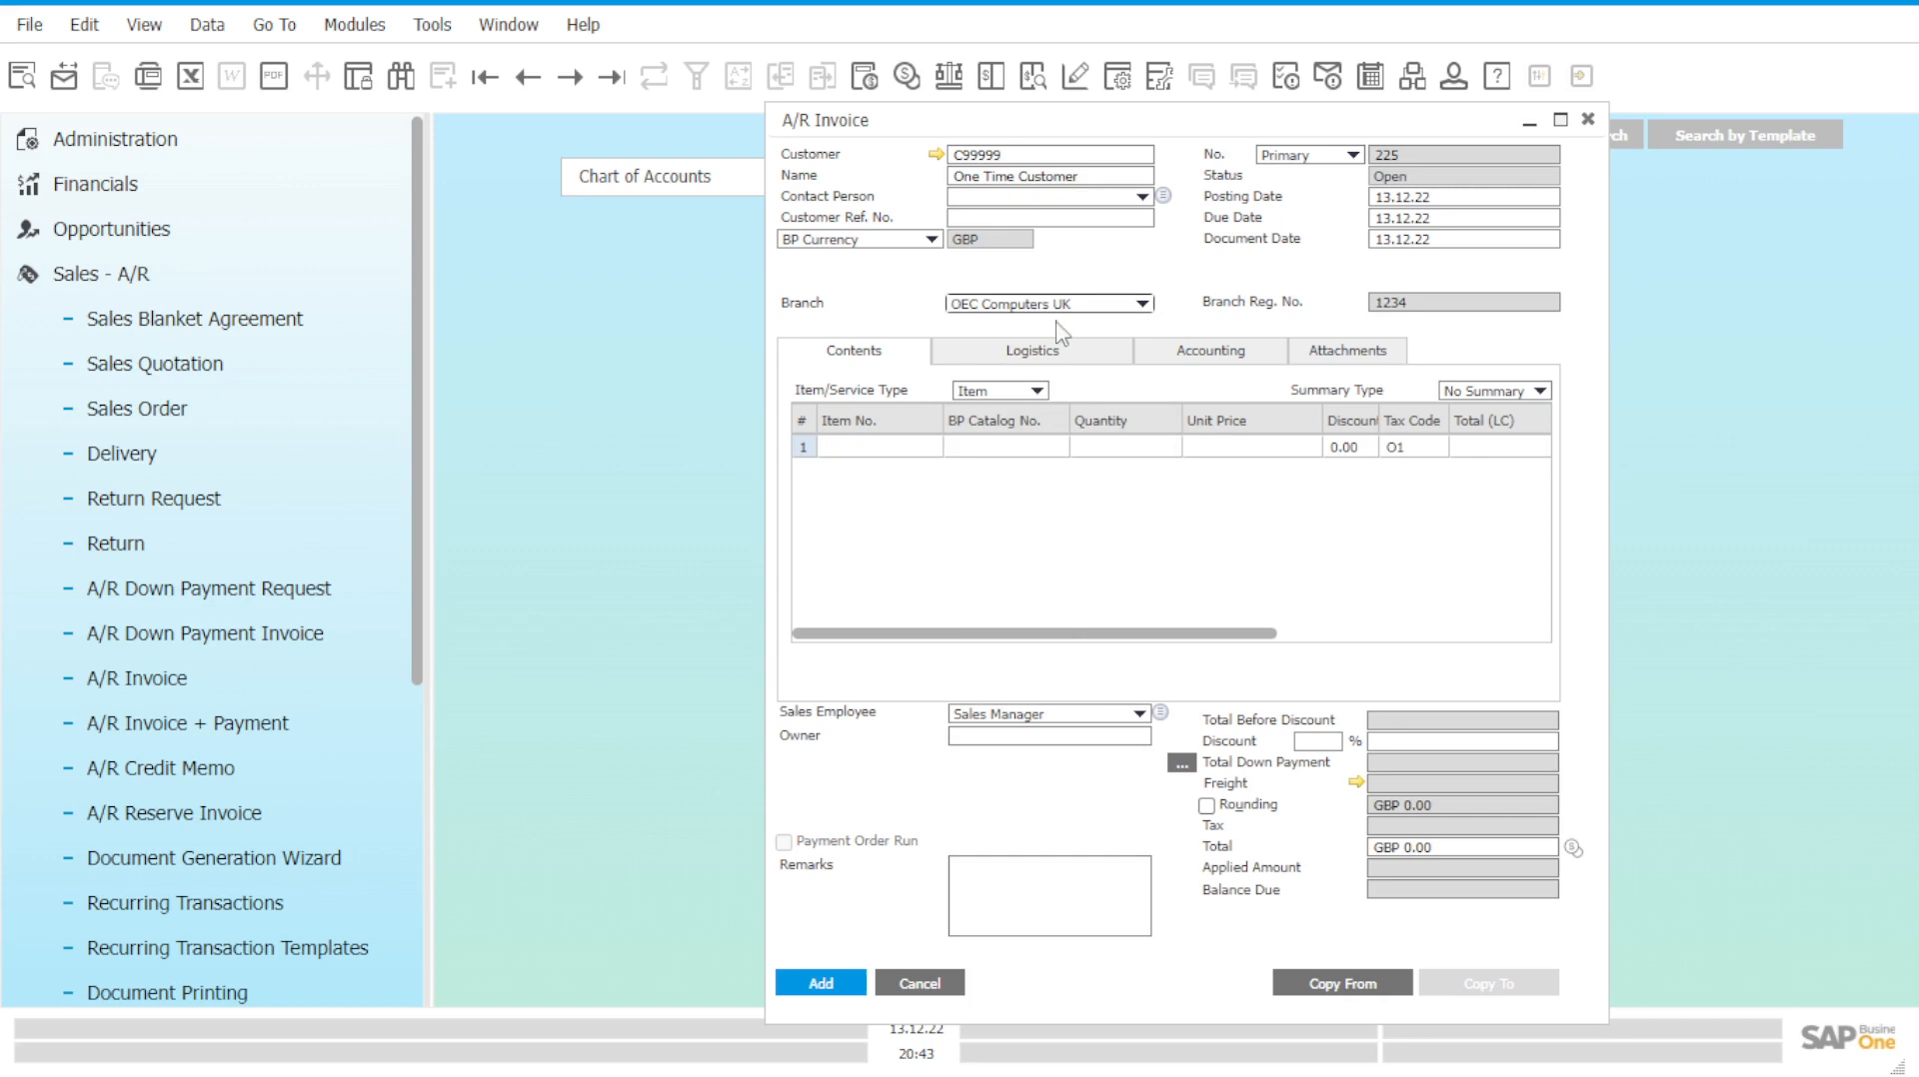
pyautogui.click(937, 458)
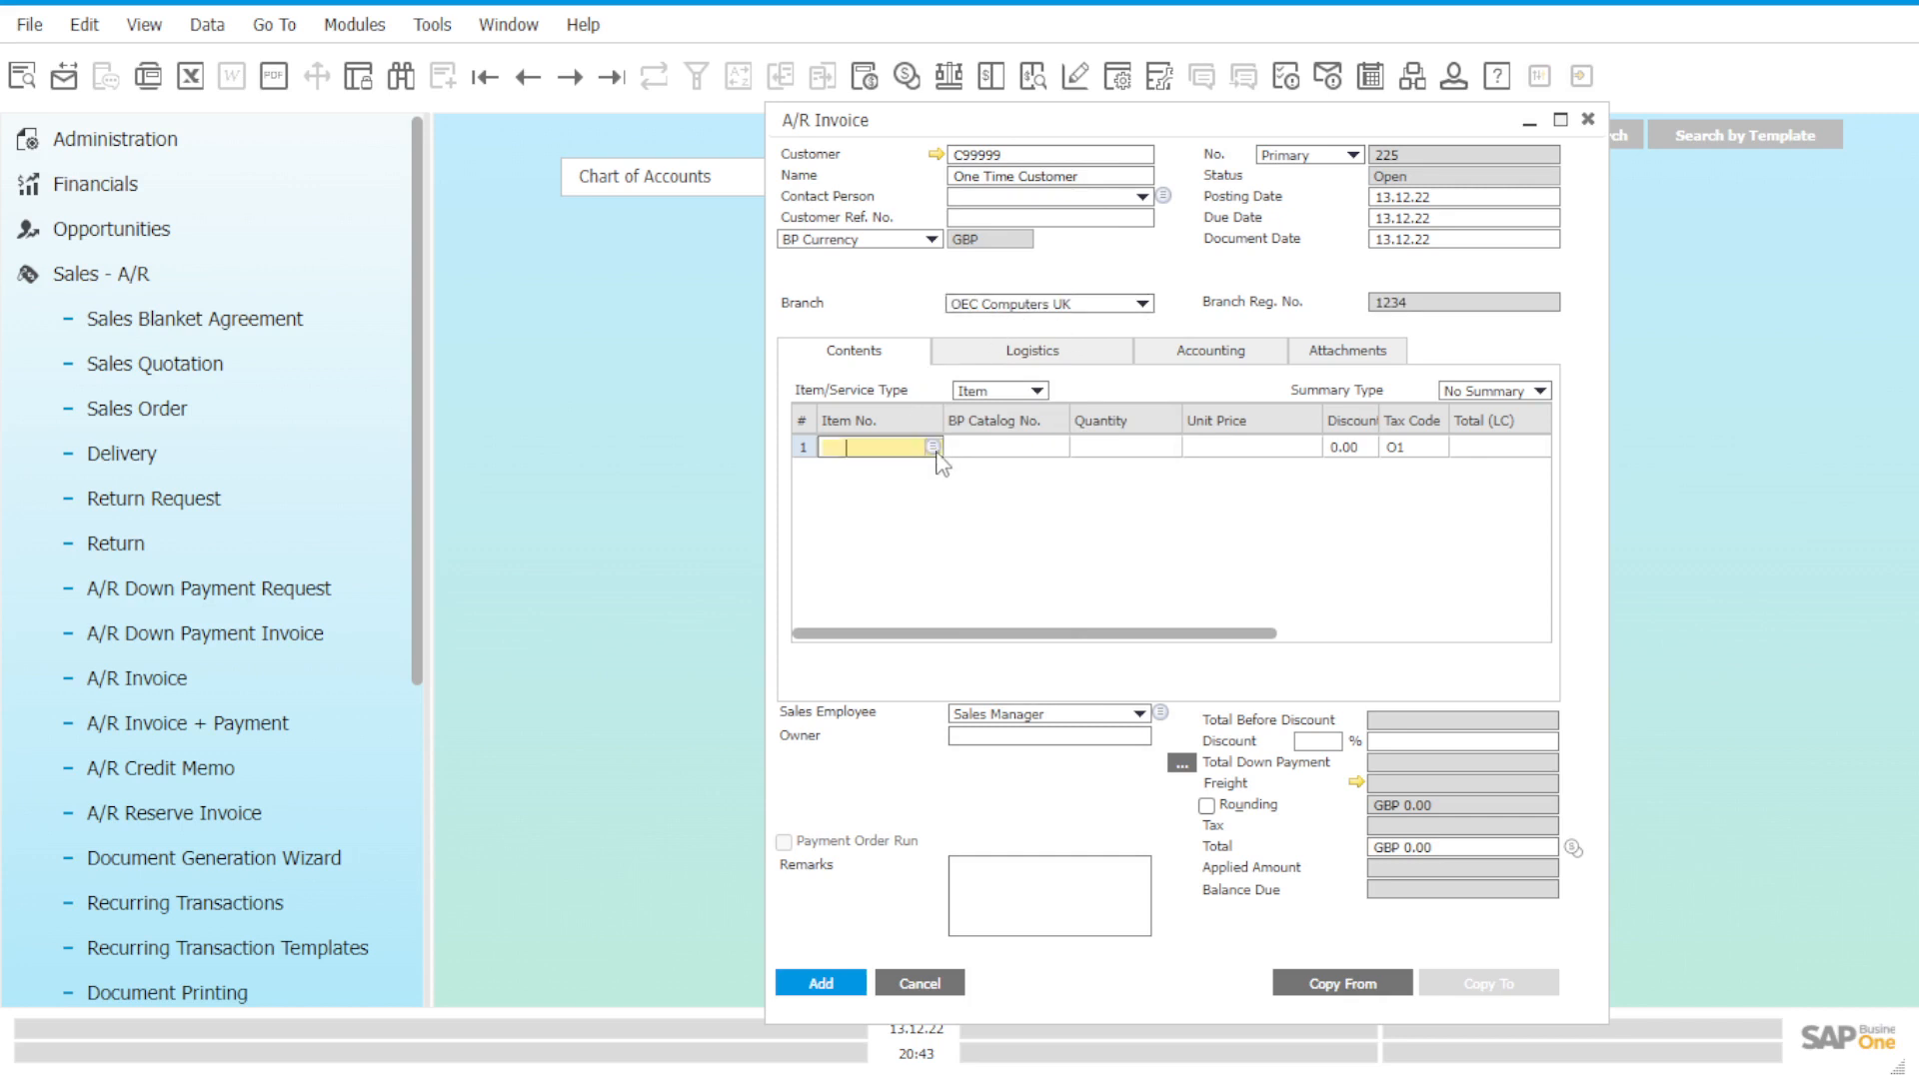
pyautogui.click(937, 457)
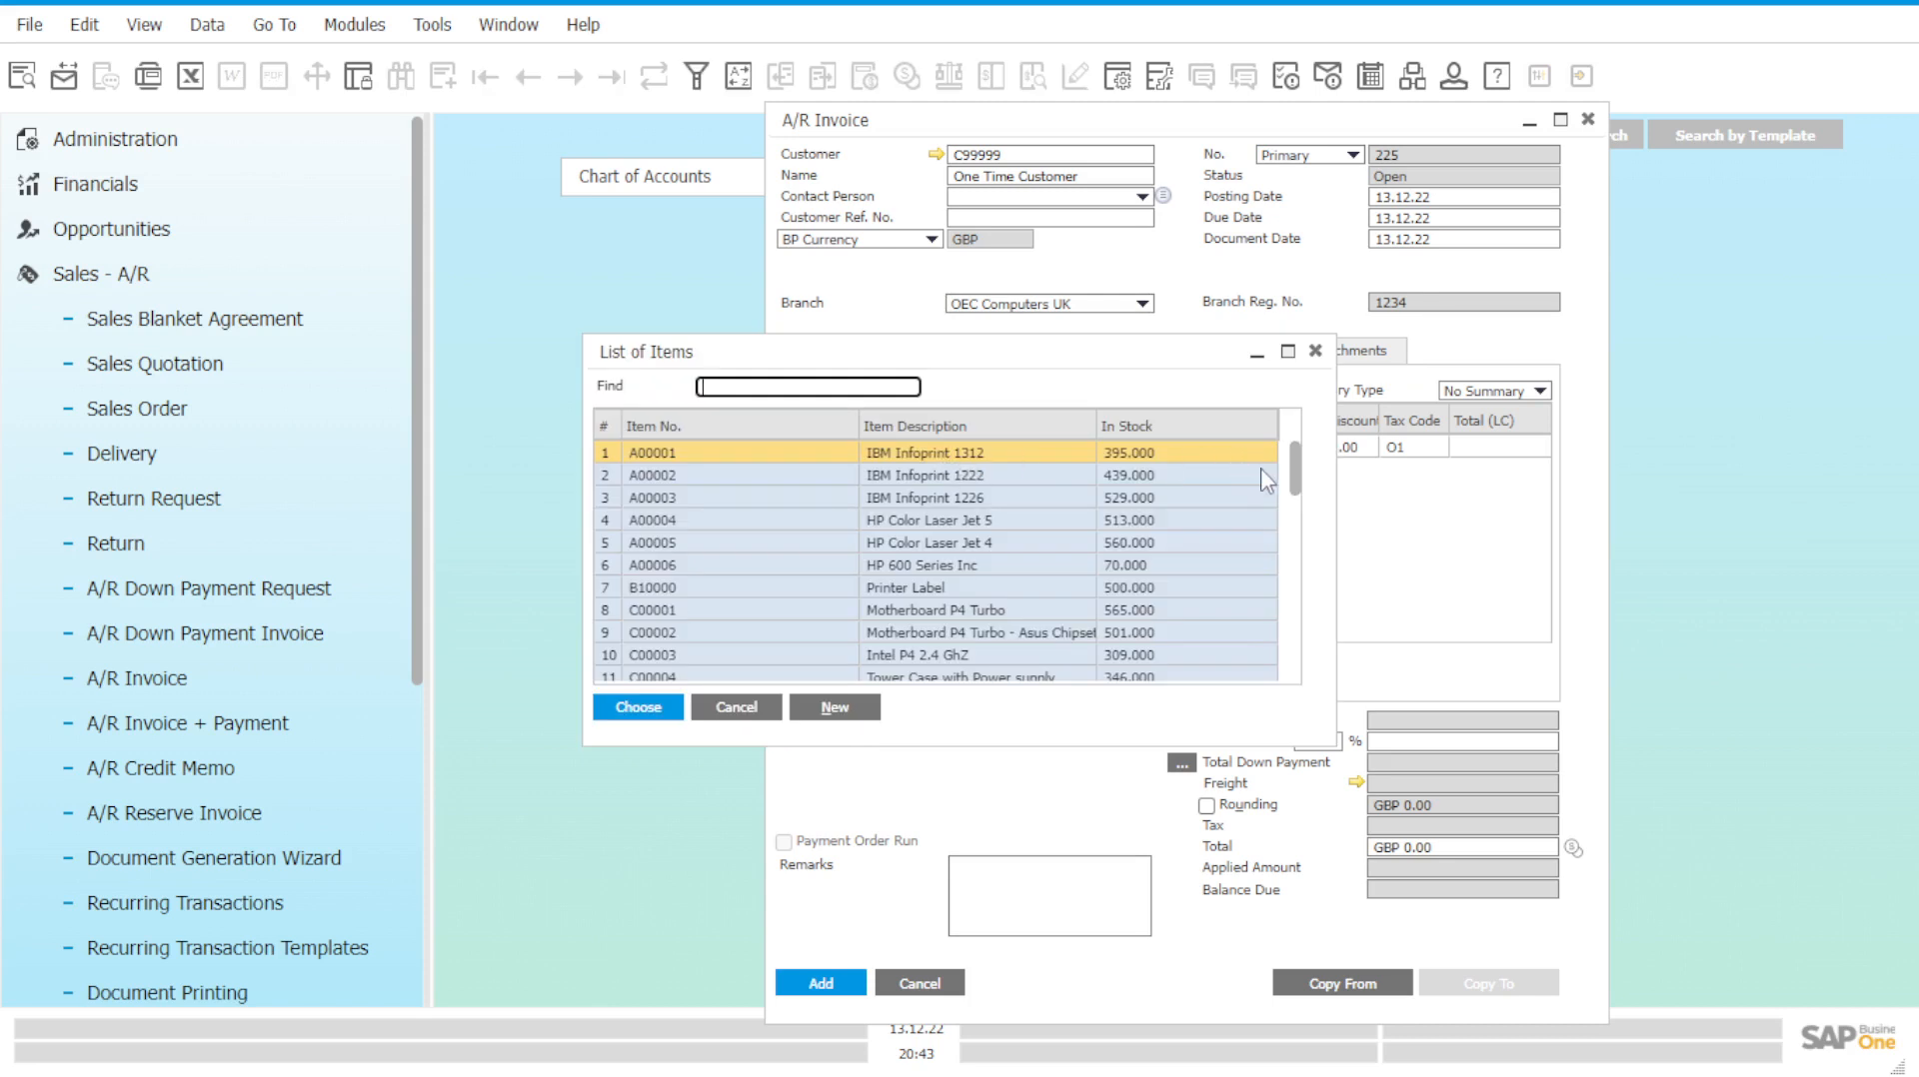
# Add item C00010 with quantity 2 at GBP 17.50, giving a GBP 41.13 total.
pyautogui.moveTo(1304, 484); pyautogui.dragTo(1296, 558)
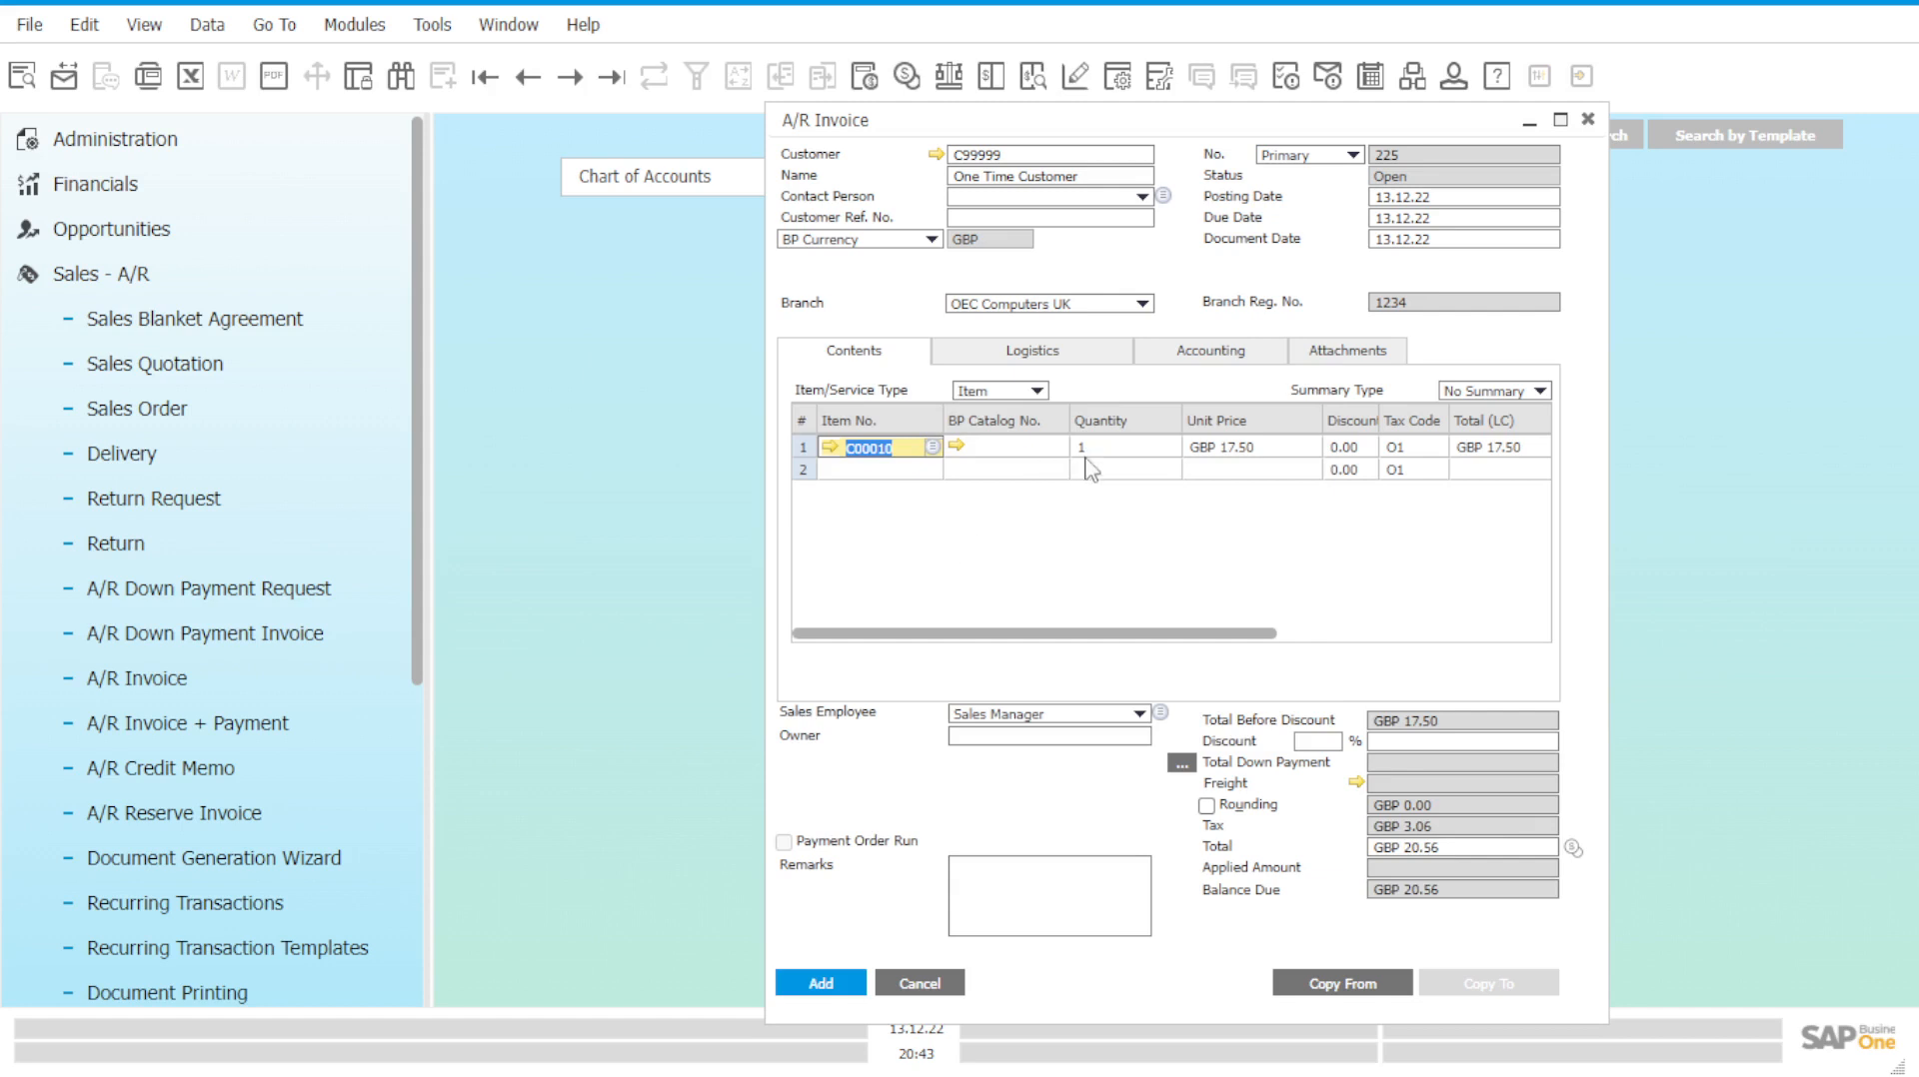
pyautogui.click(1101, 444)
pyautogui.write('2')
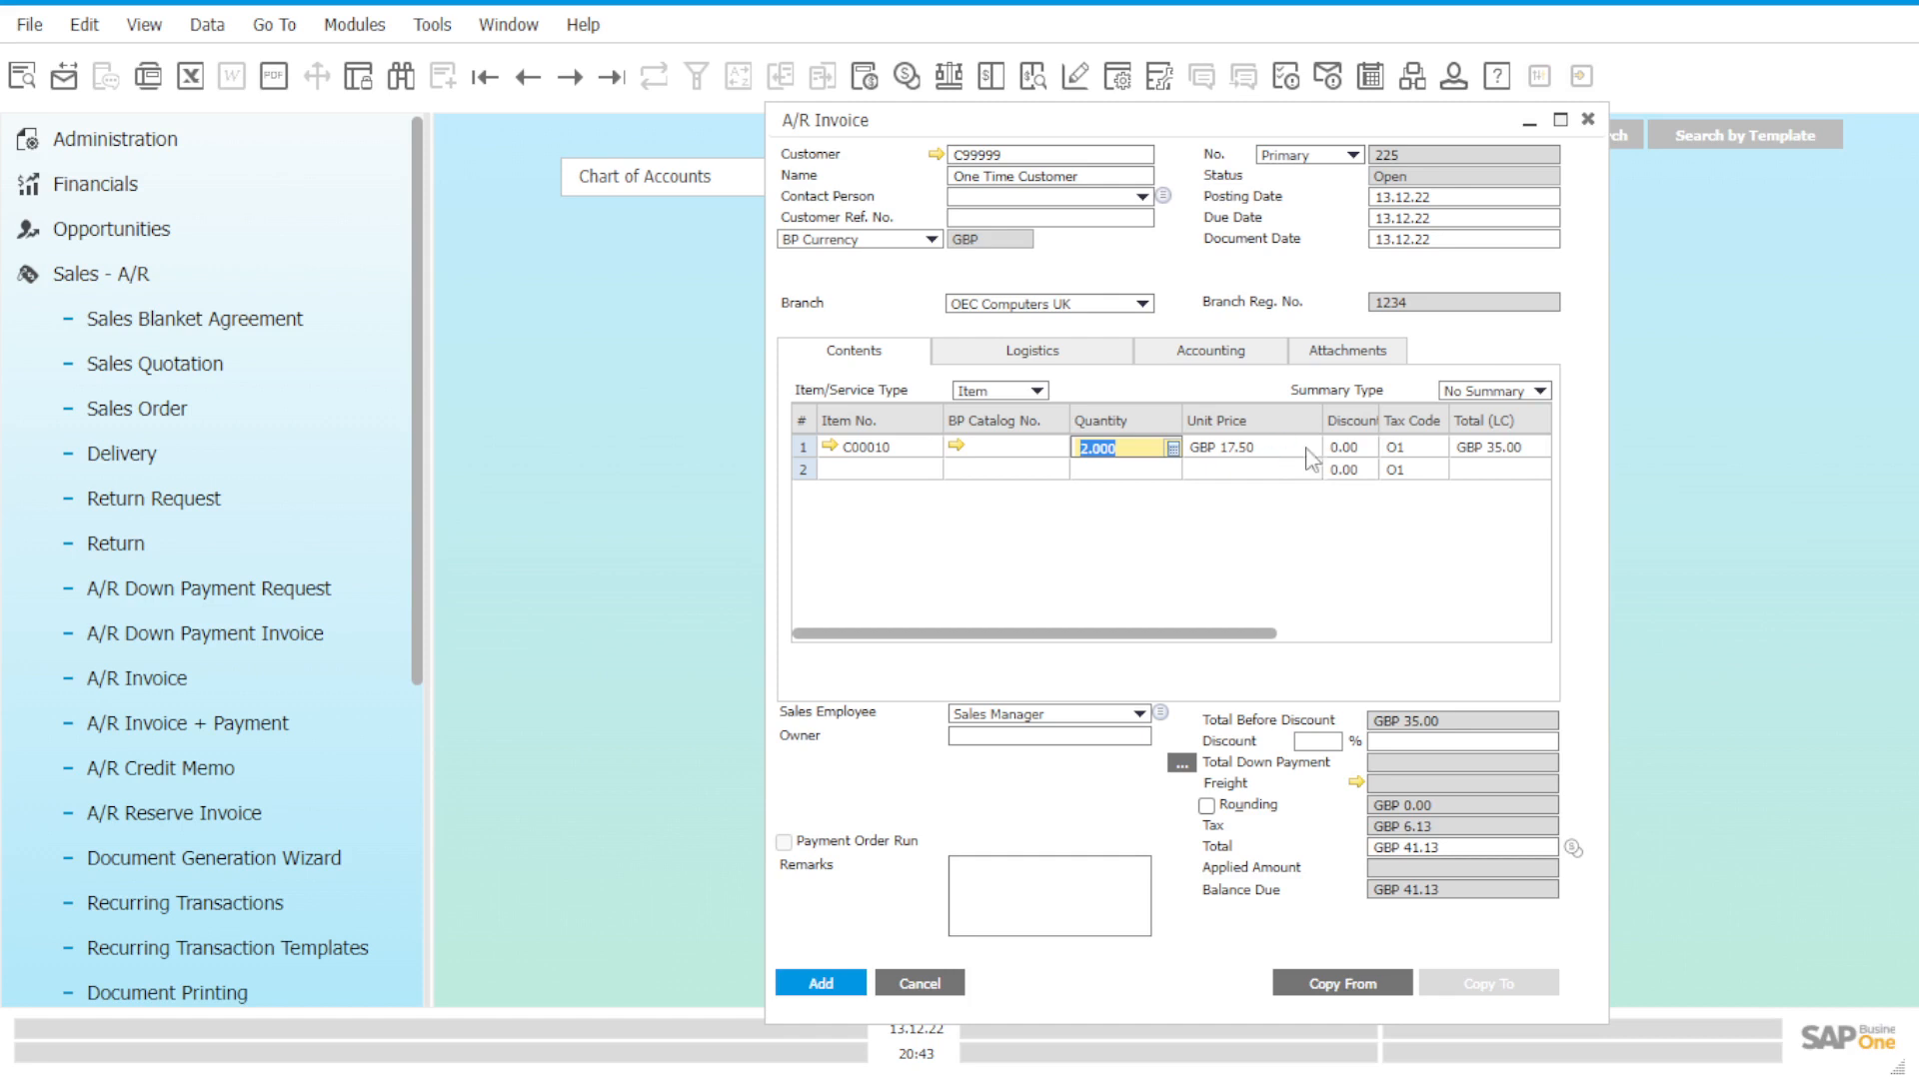
pyautogui.click(1503, 456)
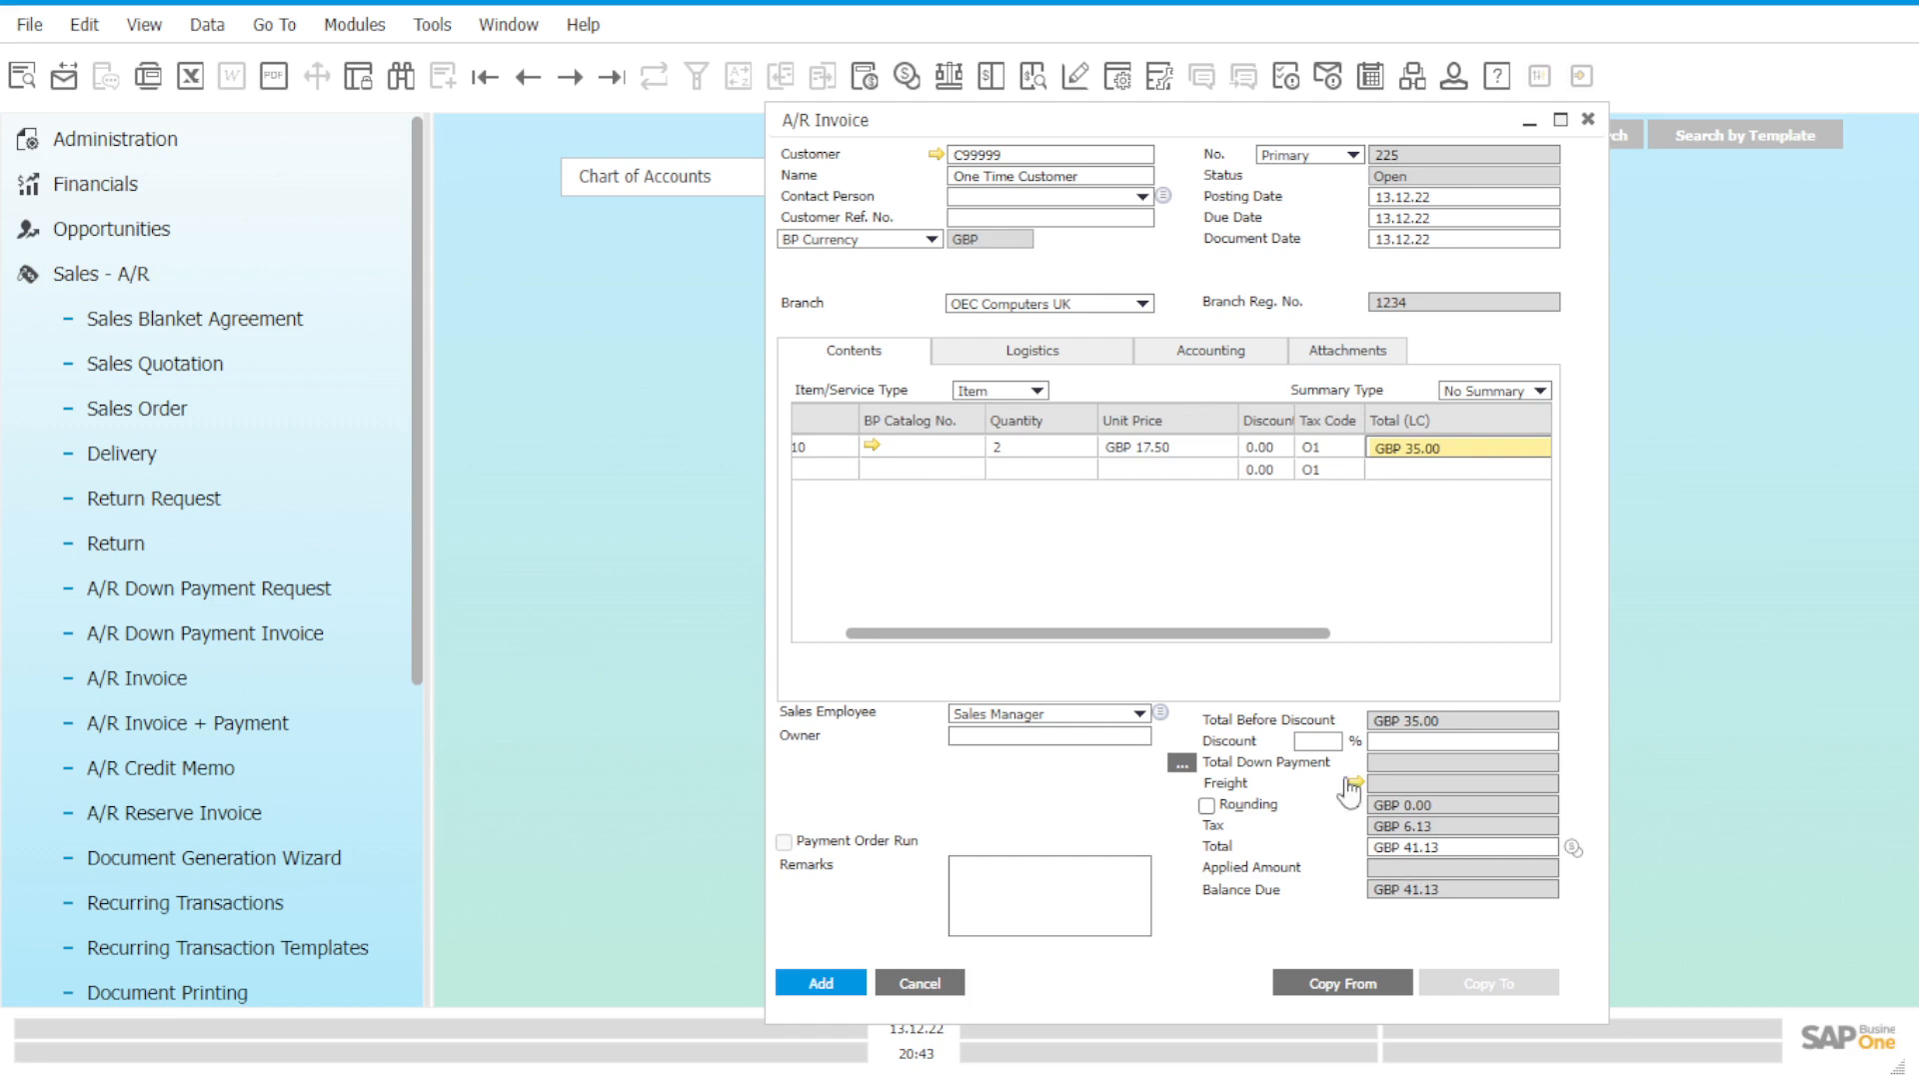
pyautogui.moveTo(1109, 636); pyautogui.dragTo(934, 637)
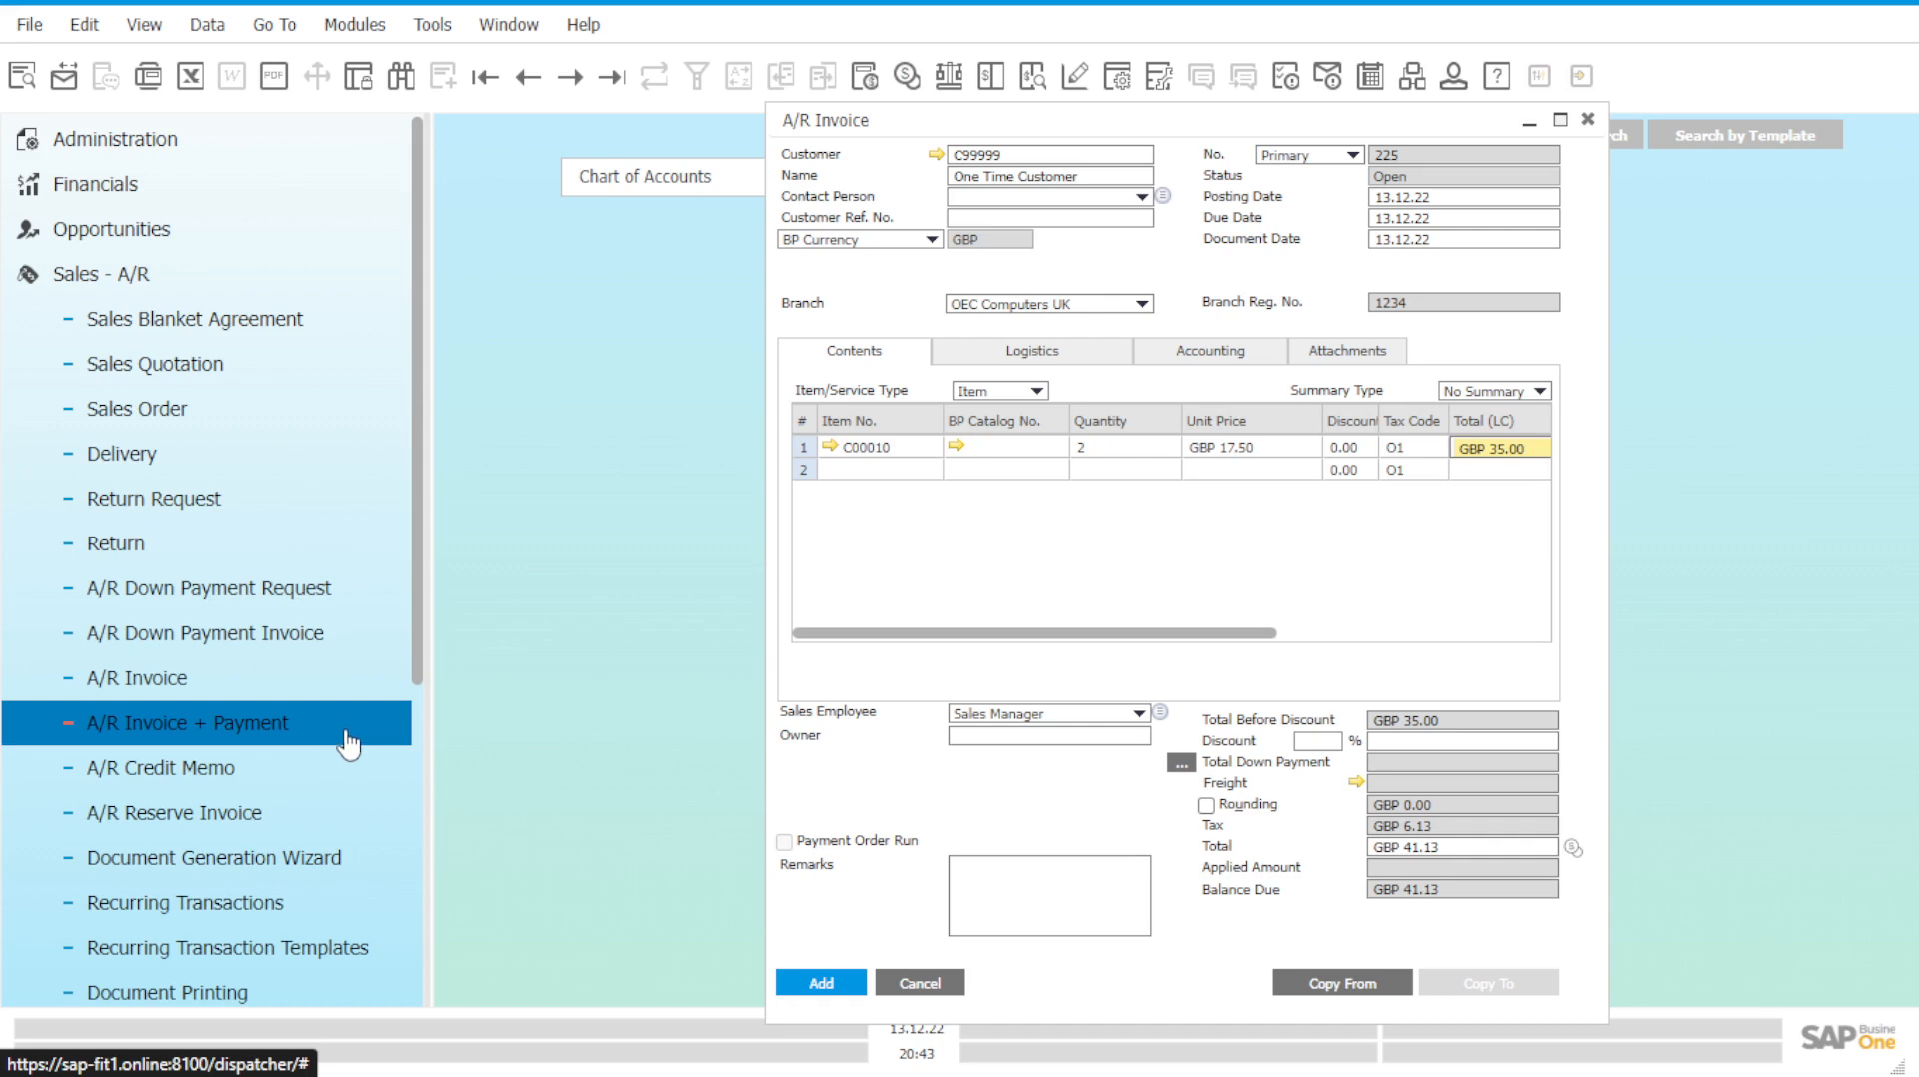
# Open Payment Means for the invoice and pay by cash into G/L account 1530002A.
pyautogui.click(787, 987)
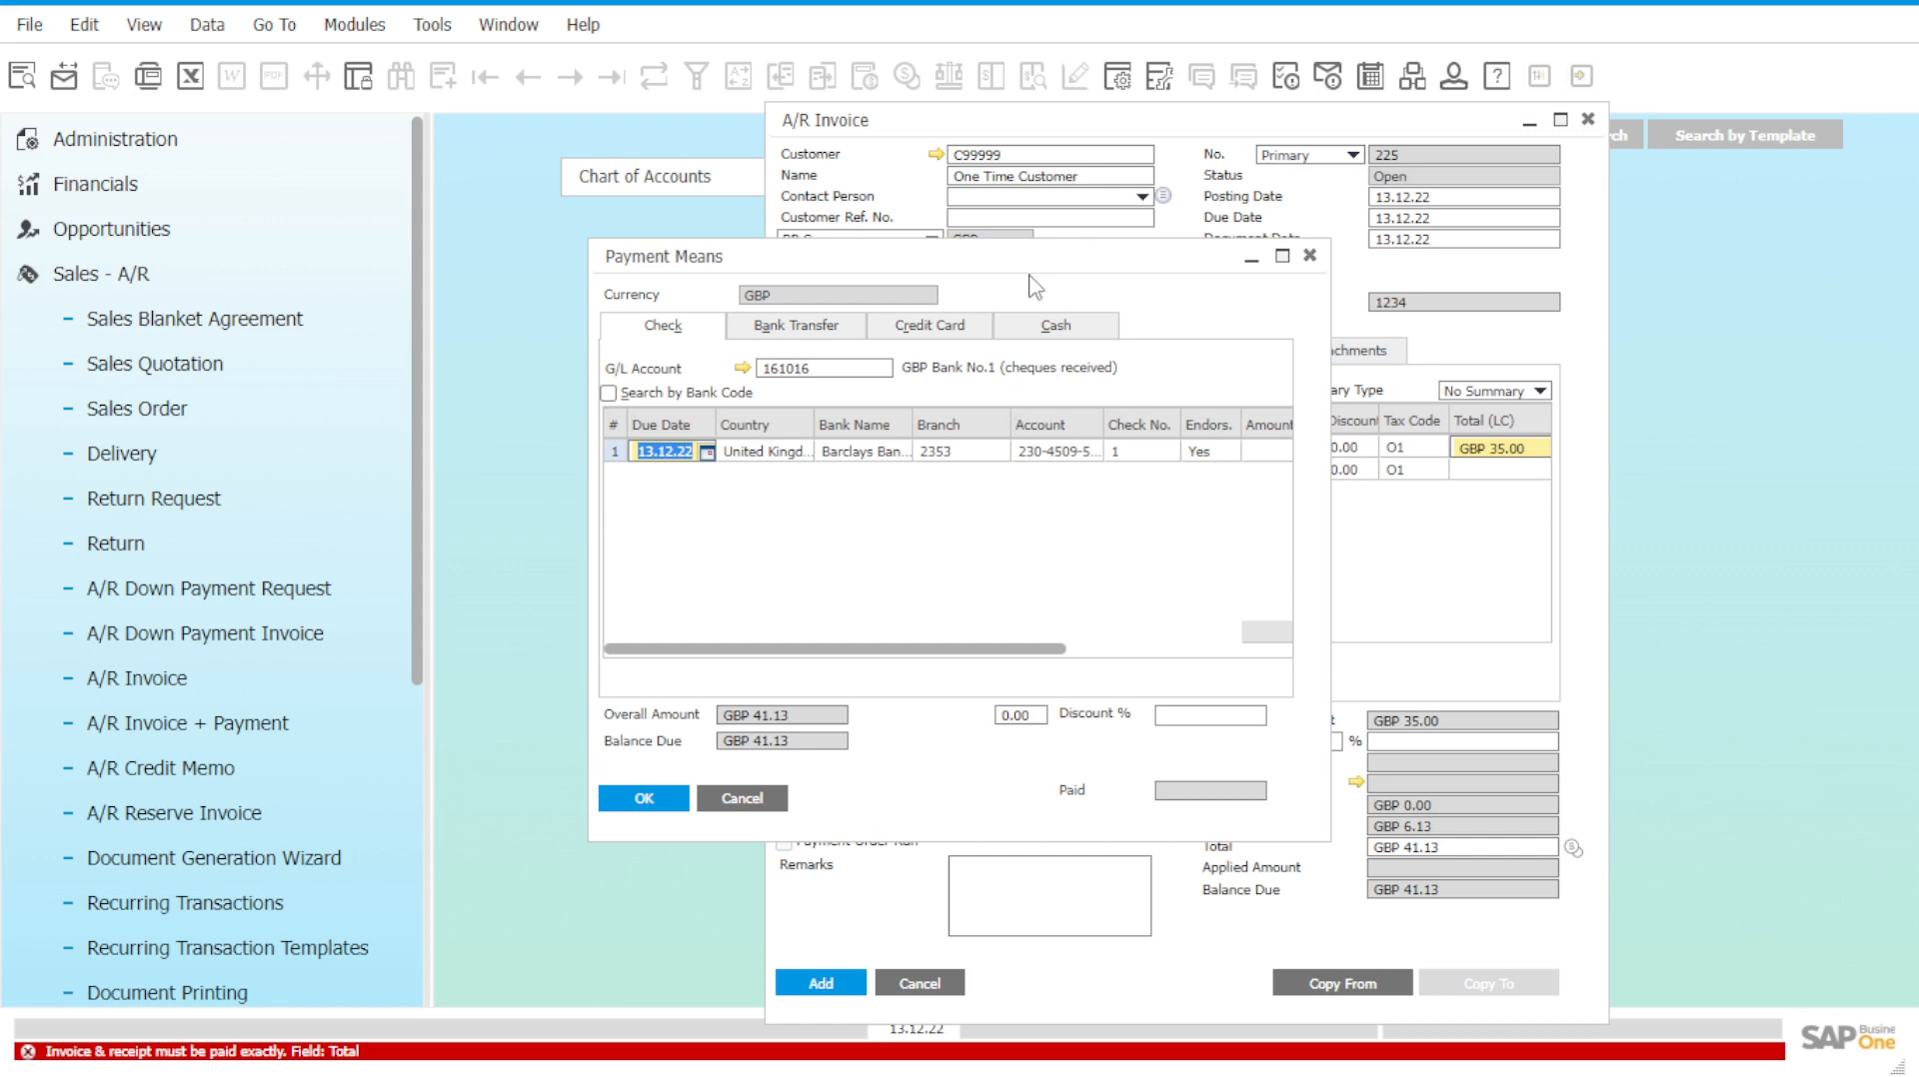
pyautogui.moveTo(1032, 261); pyautogui.dragTo(1039, 336)
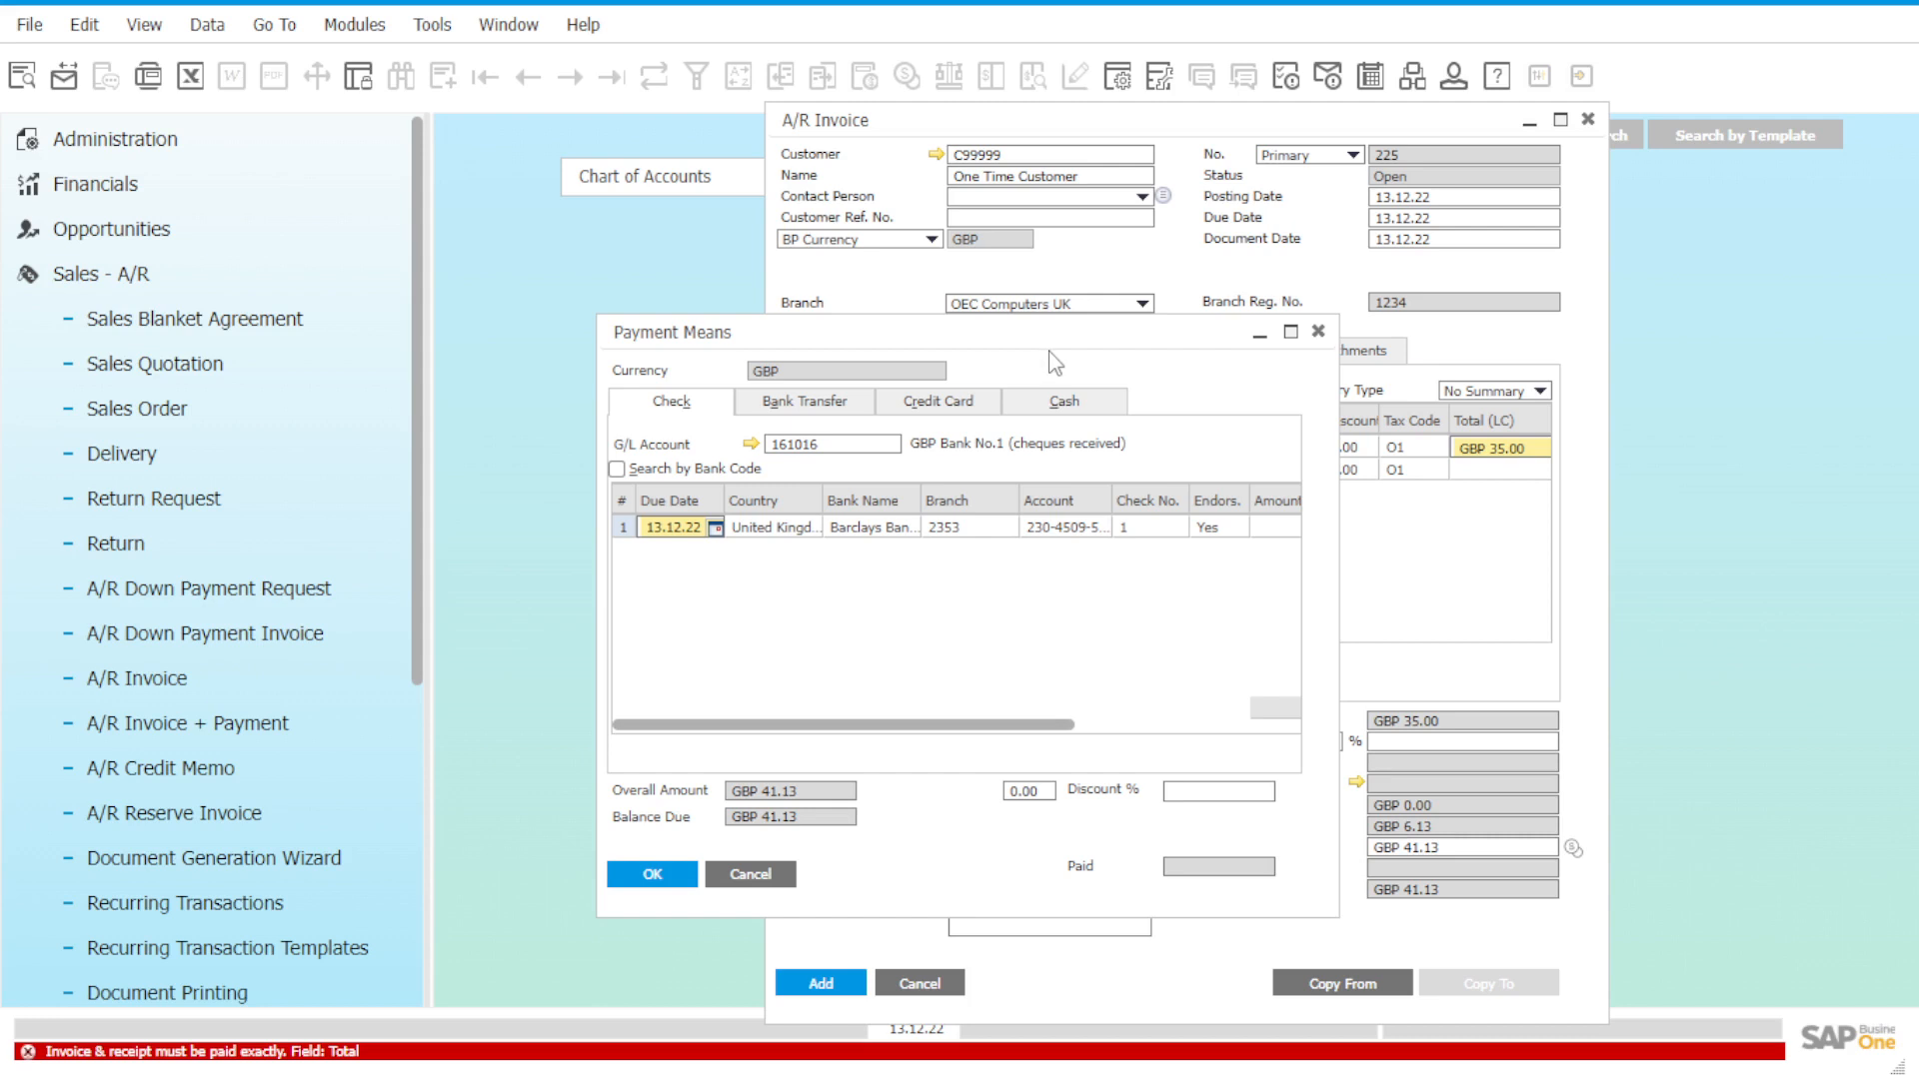
pyautogui.click(1095, 409)
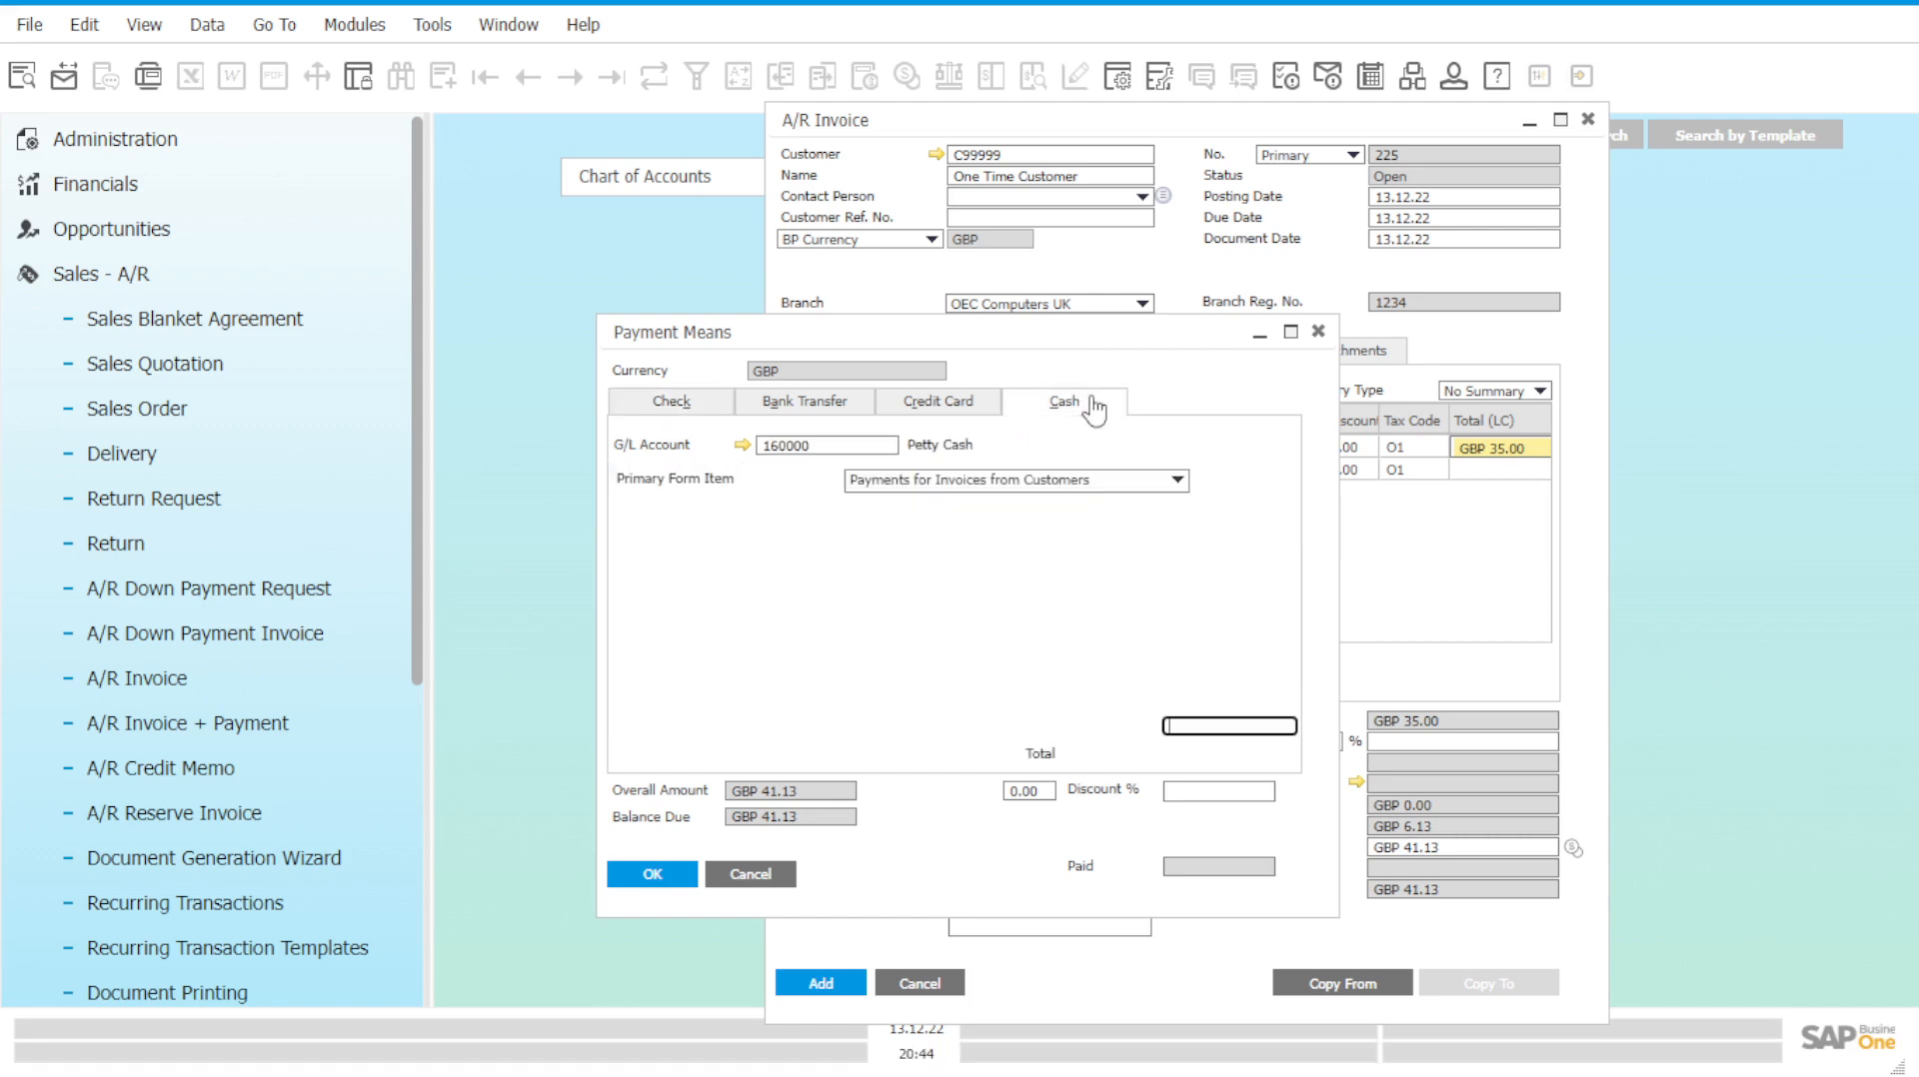
pyautogui.doubleClick(854, 445)
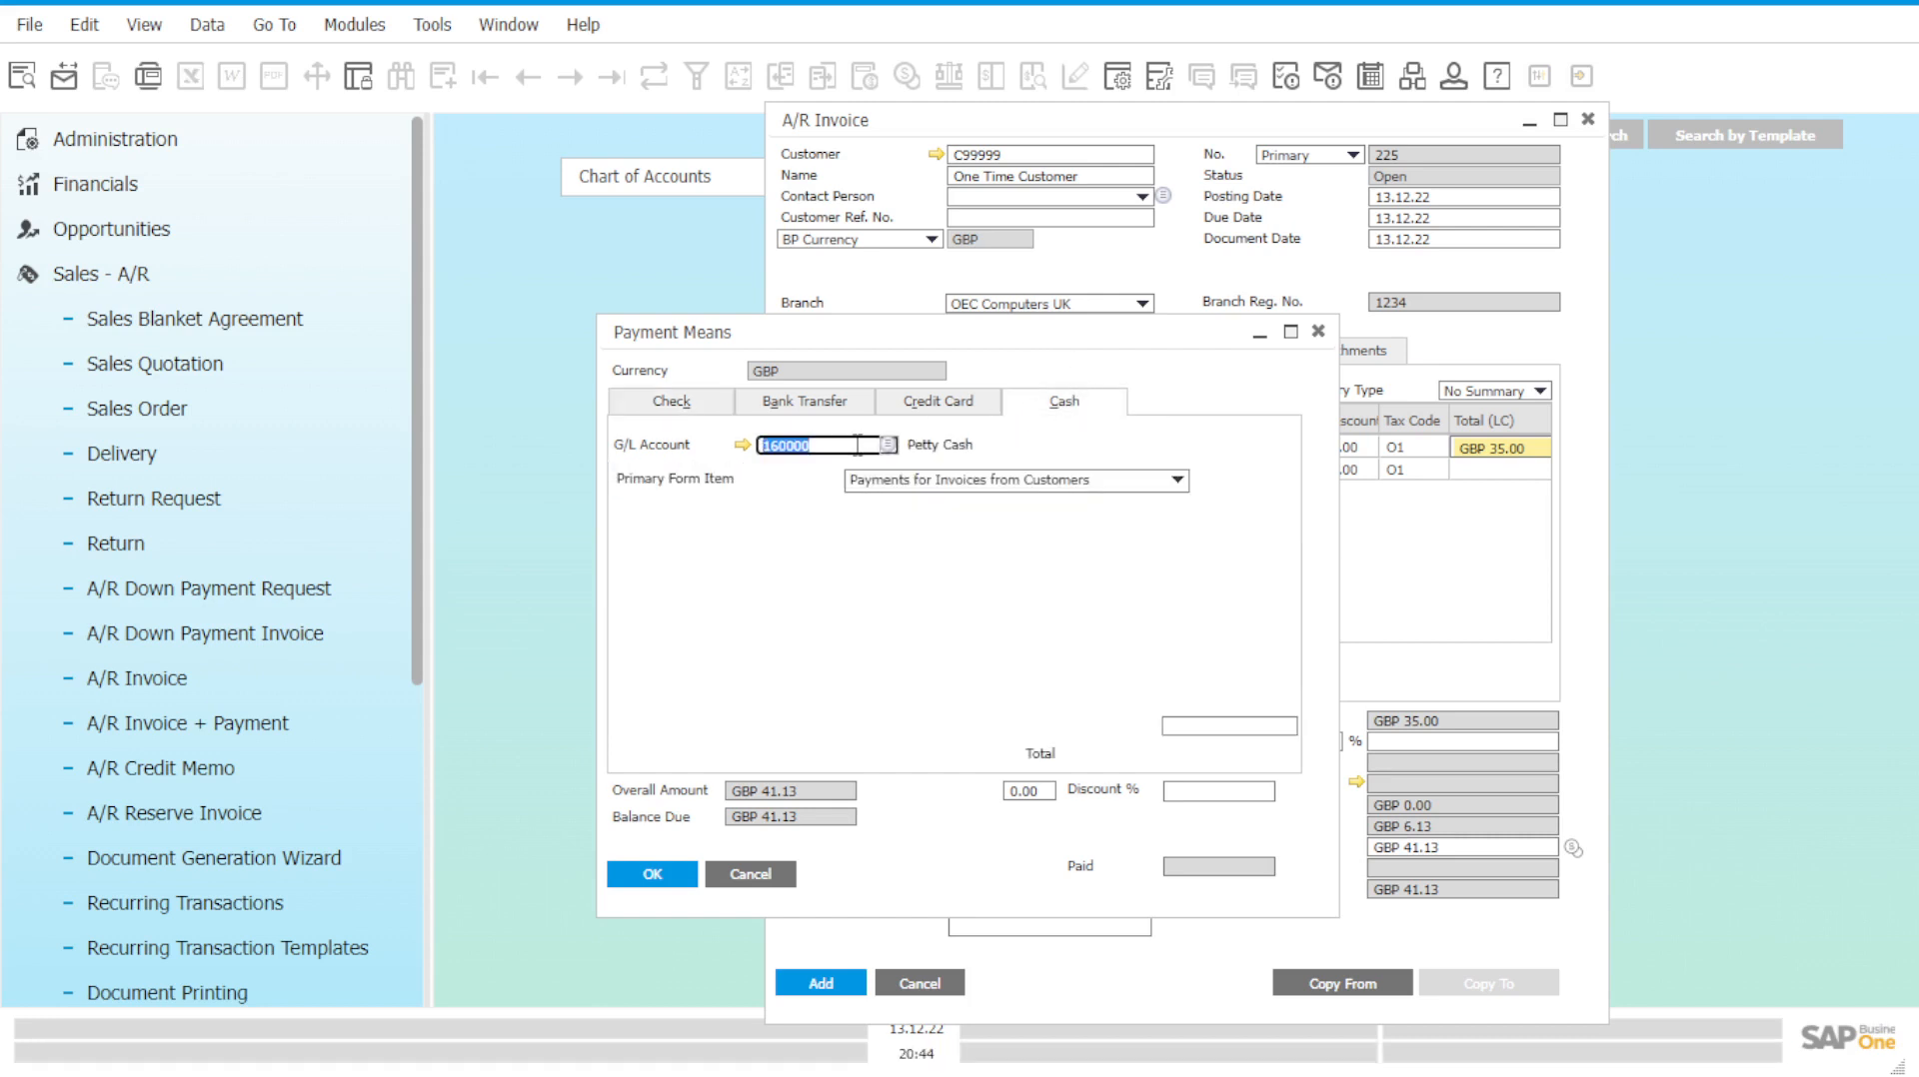
pyautogui.click(887, 445)
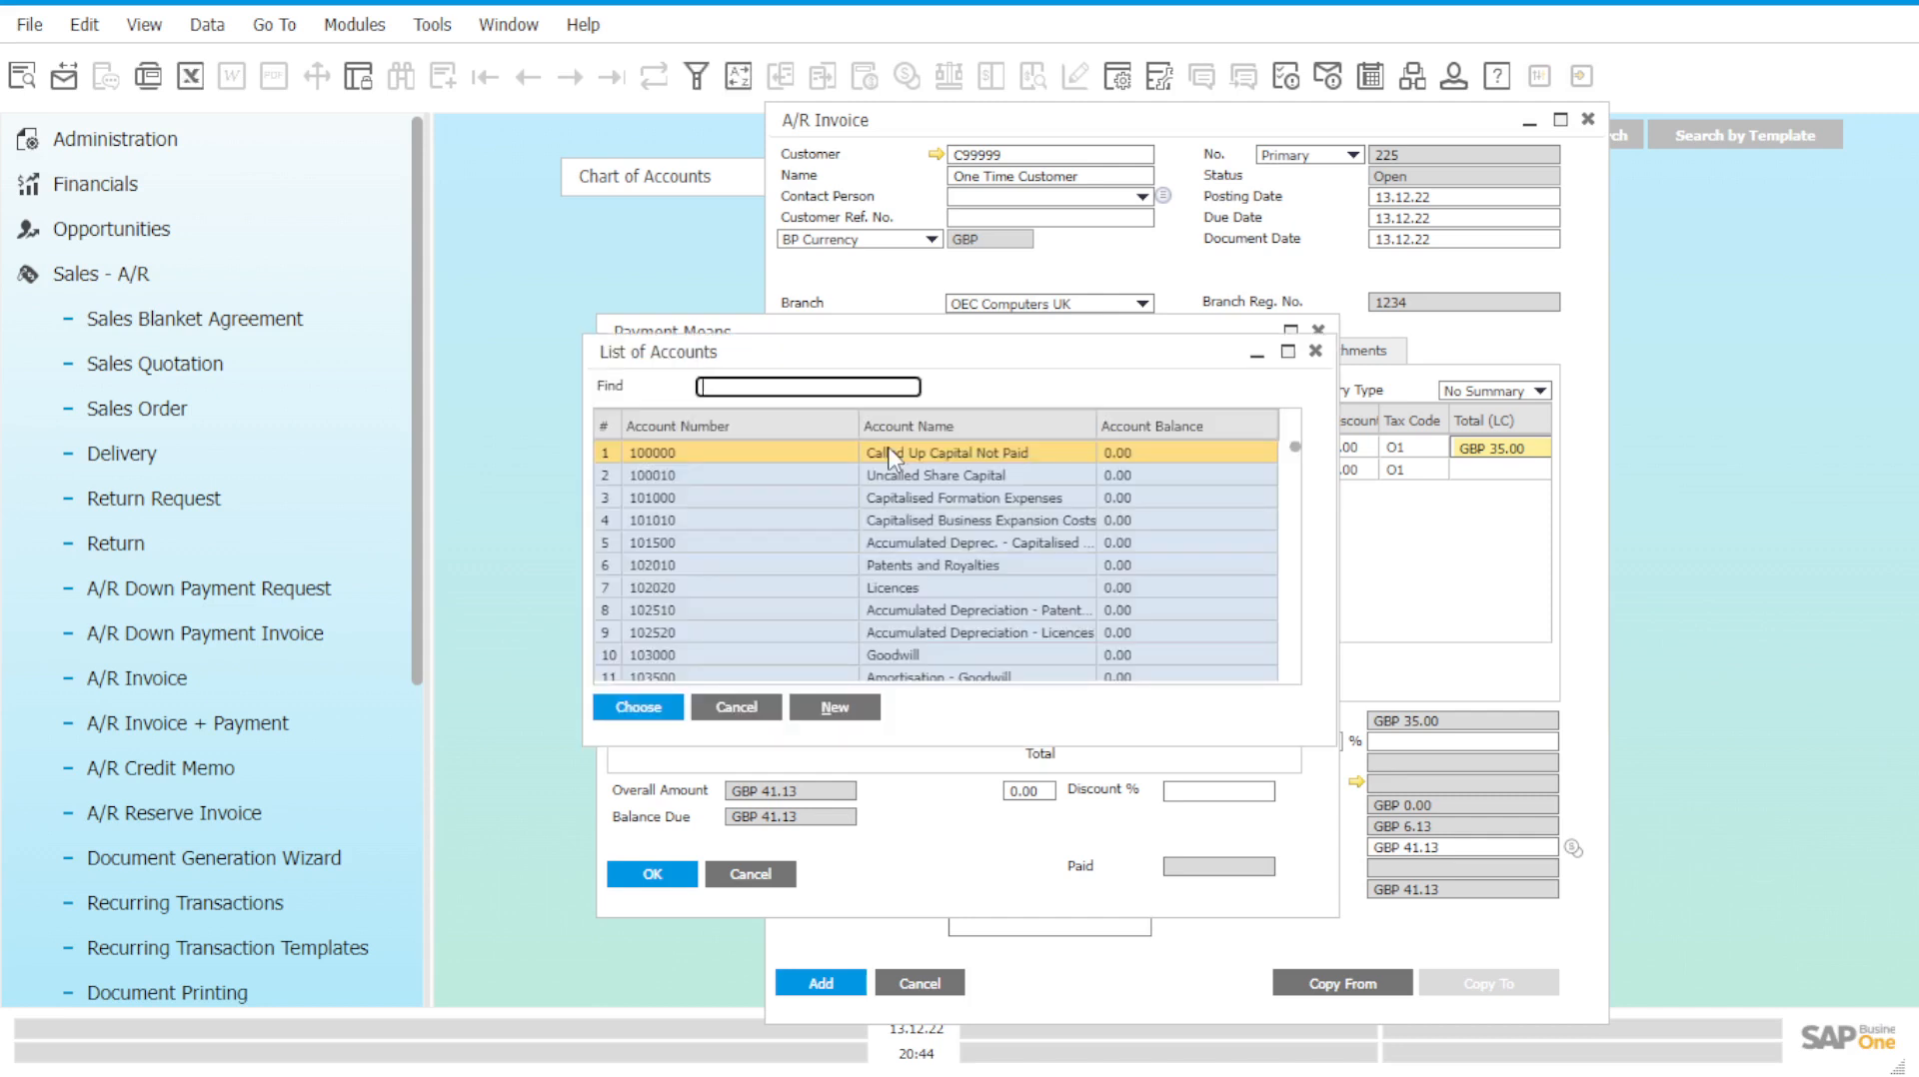
pyautogui.scroll(-1, 945, 631)
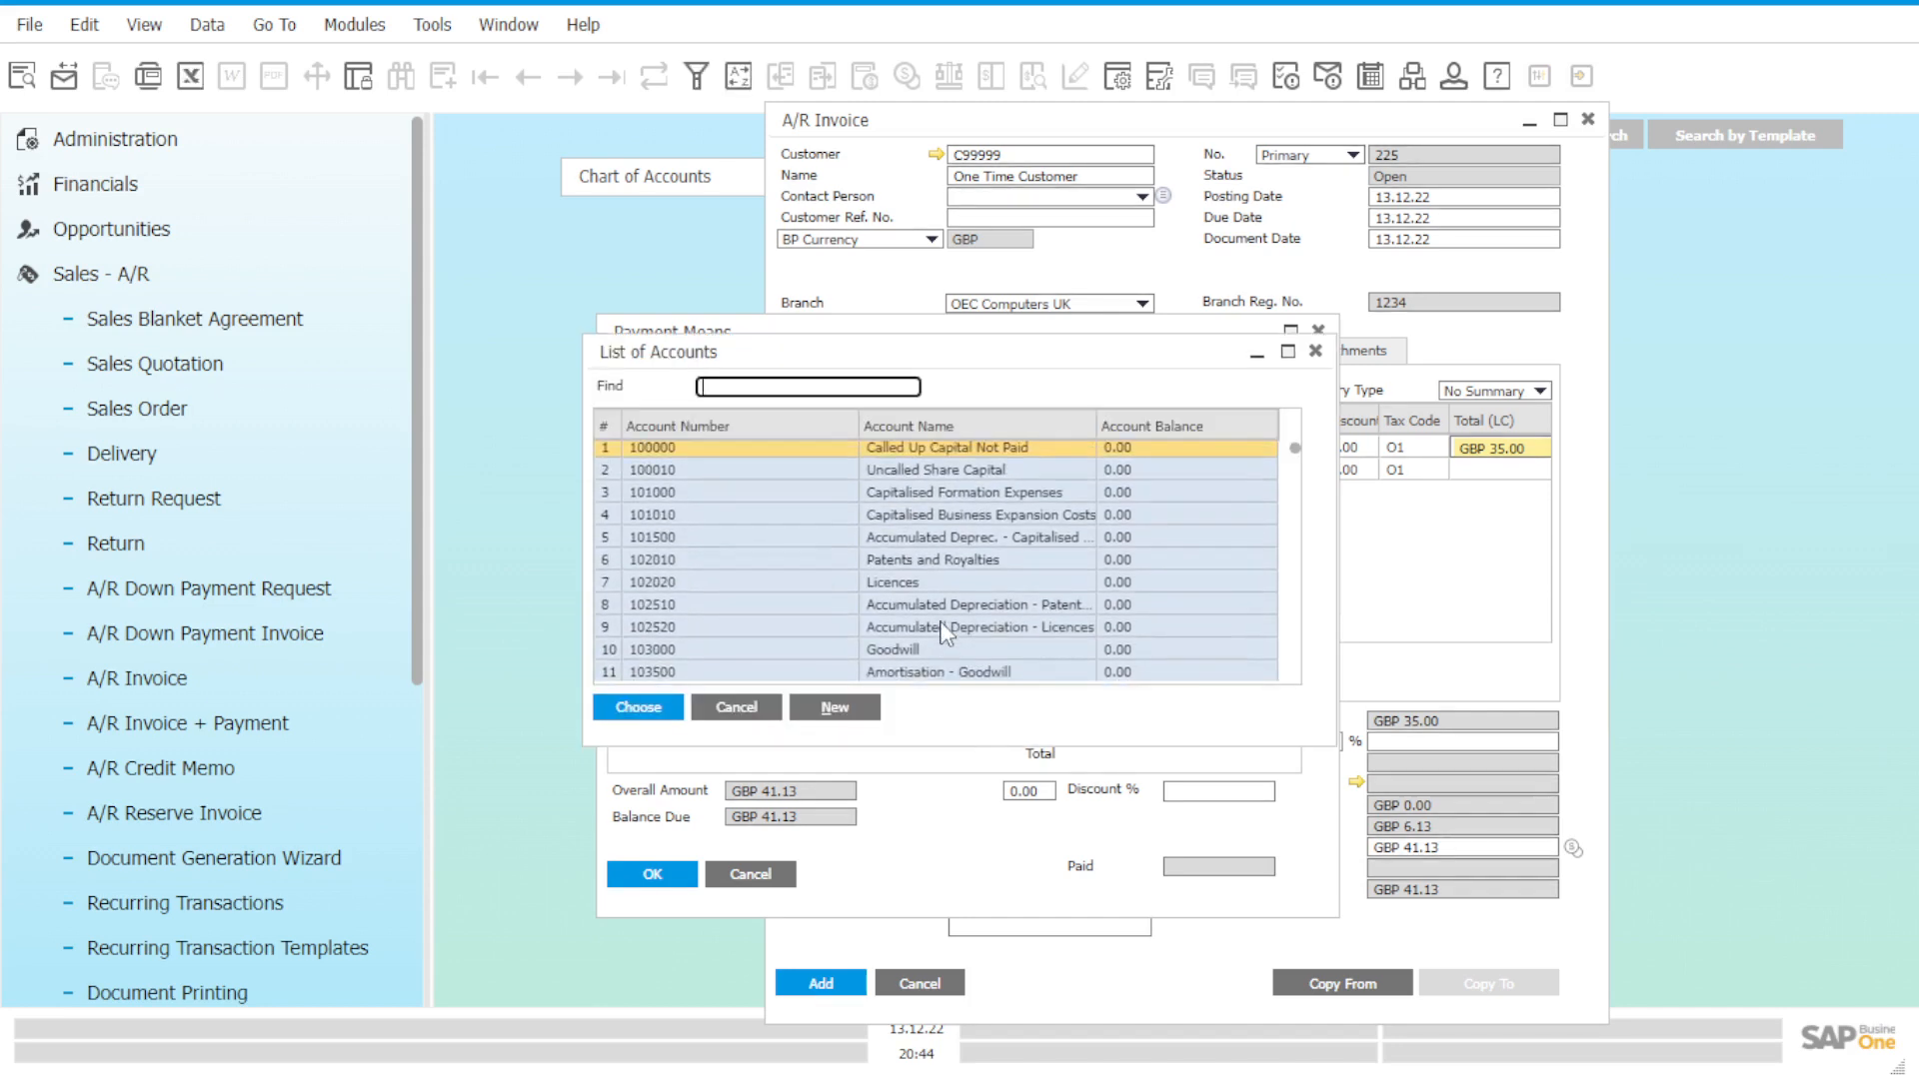
pyautogui.scroll(1, 944, 632)
pyautogui.write('15')
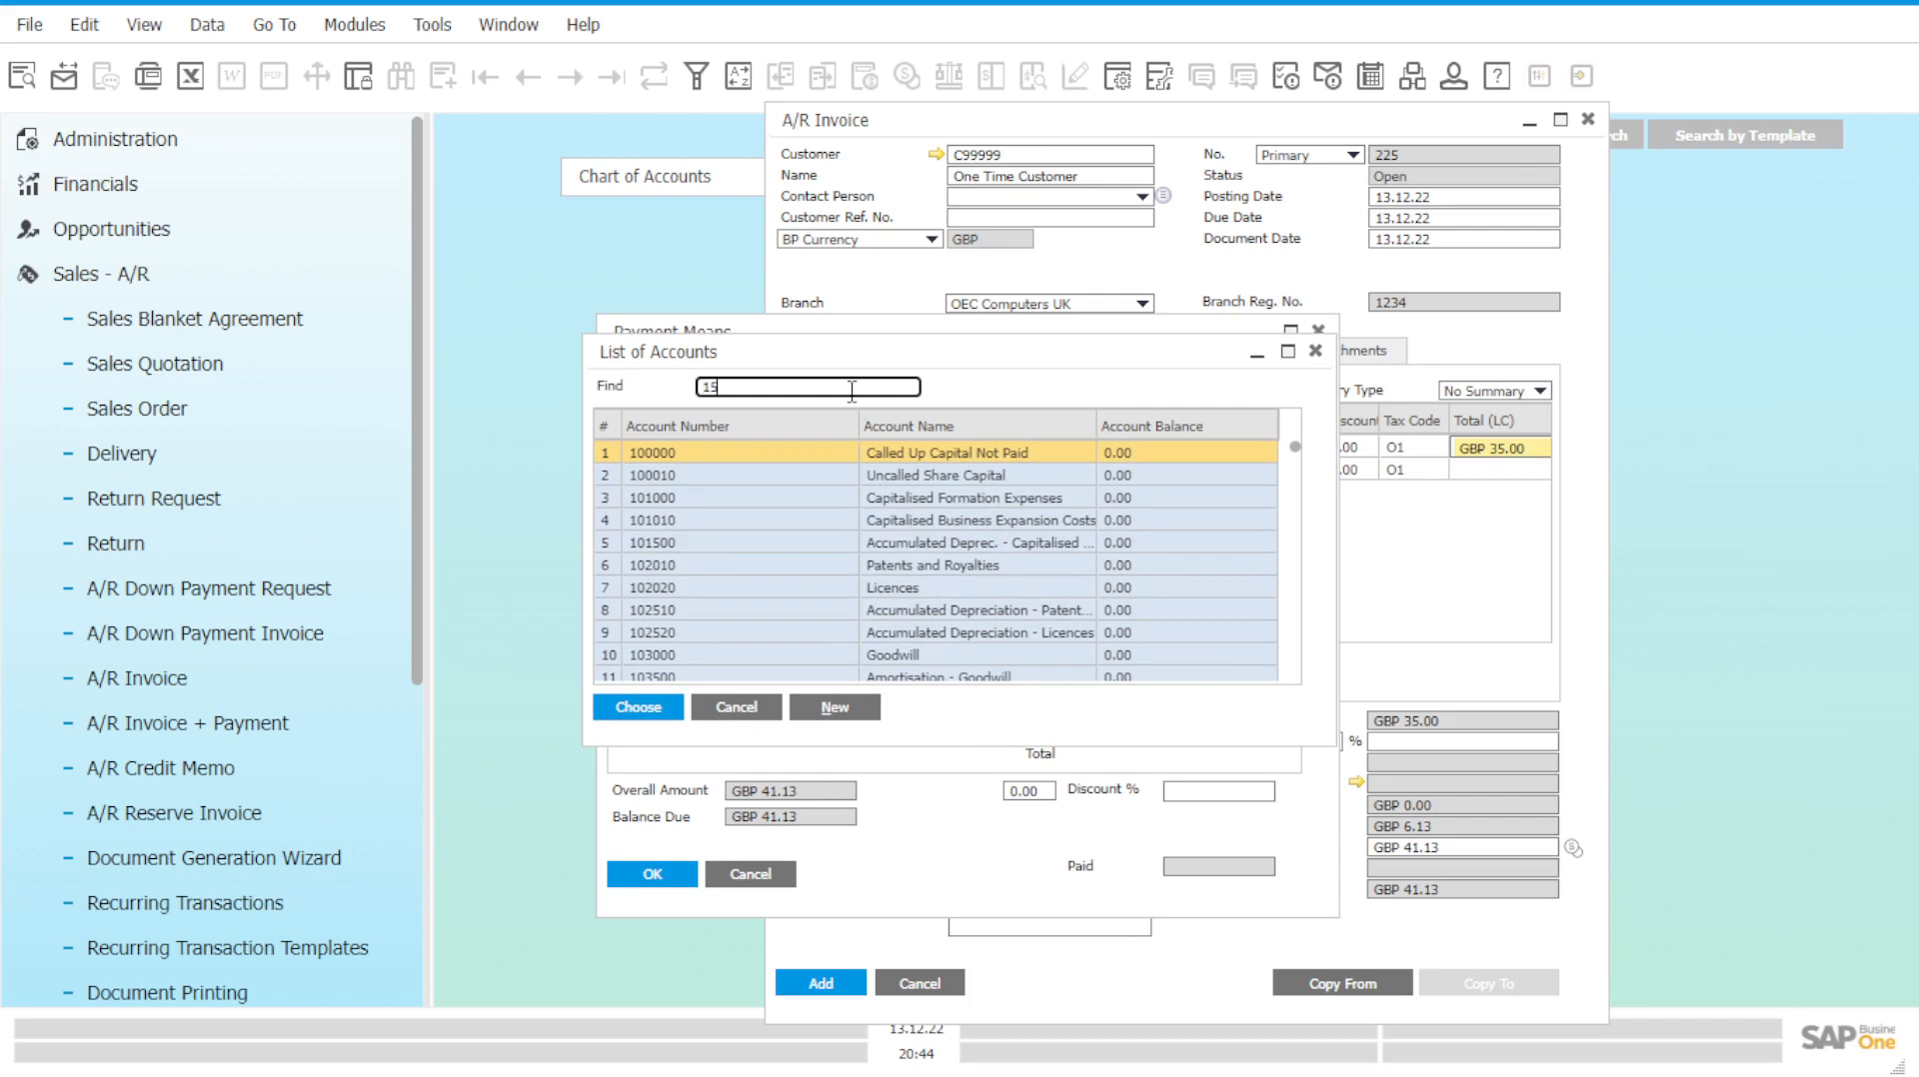
pyautogui.write('300')
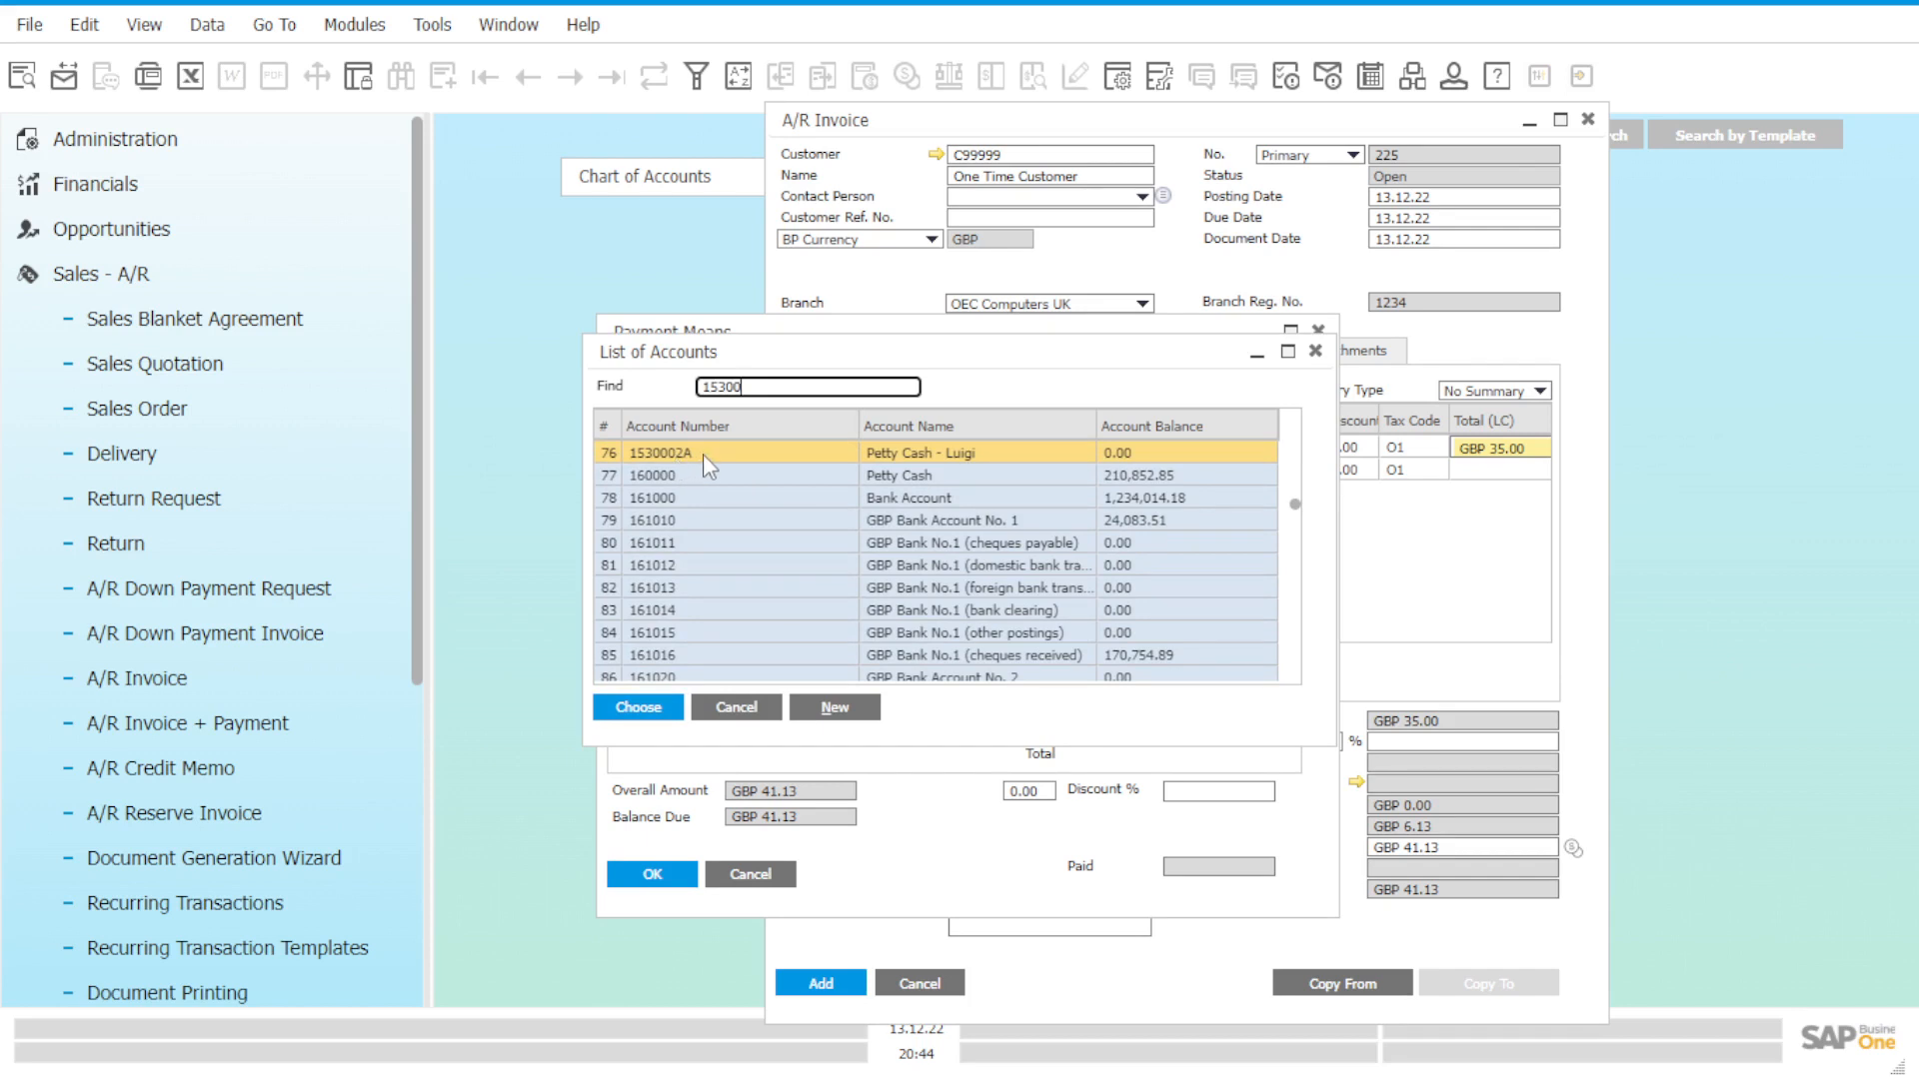
pyautogui.click(1180, 458)
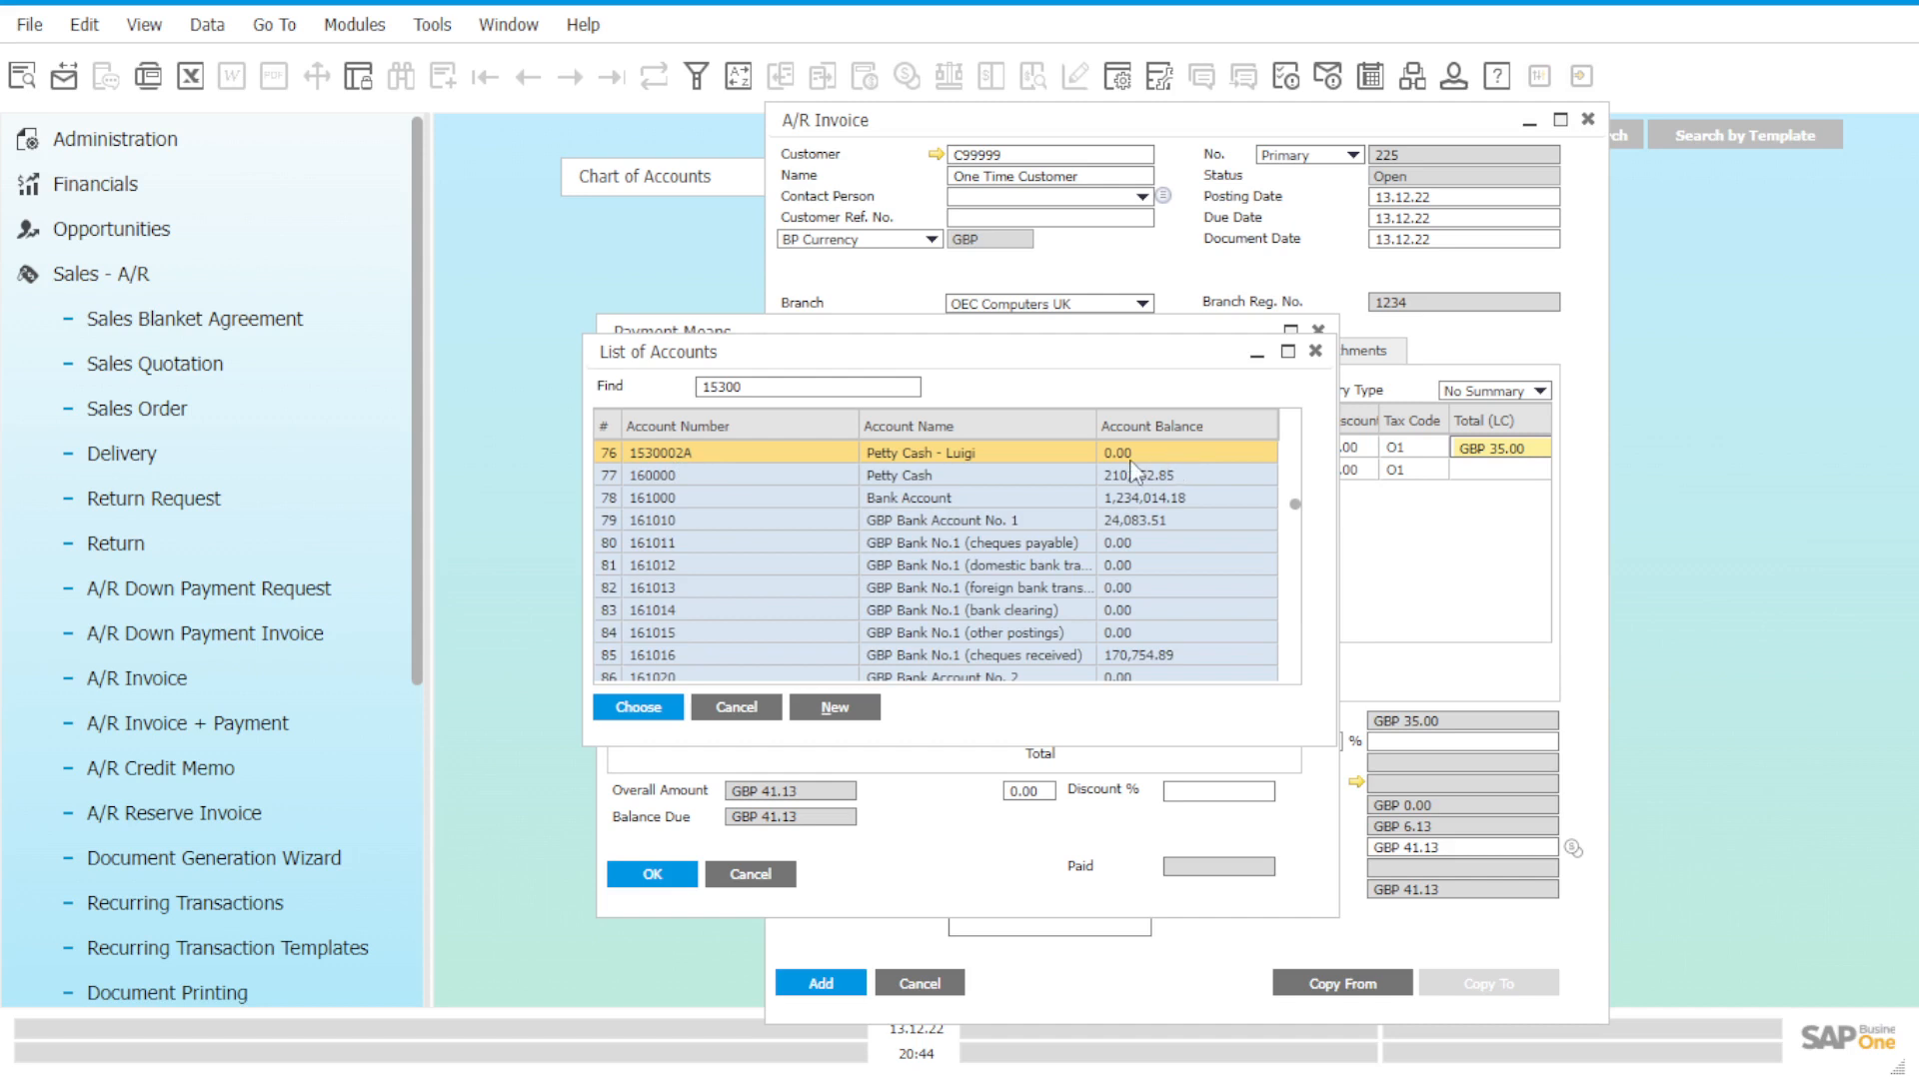
pyautogui.doubleClick(1133, 455)
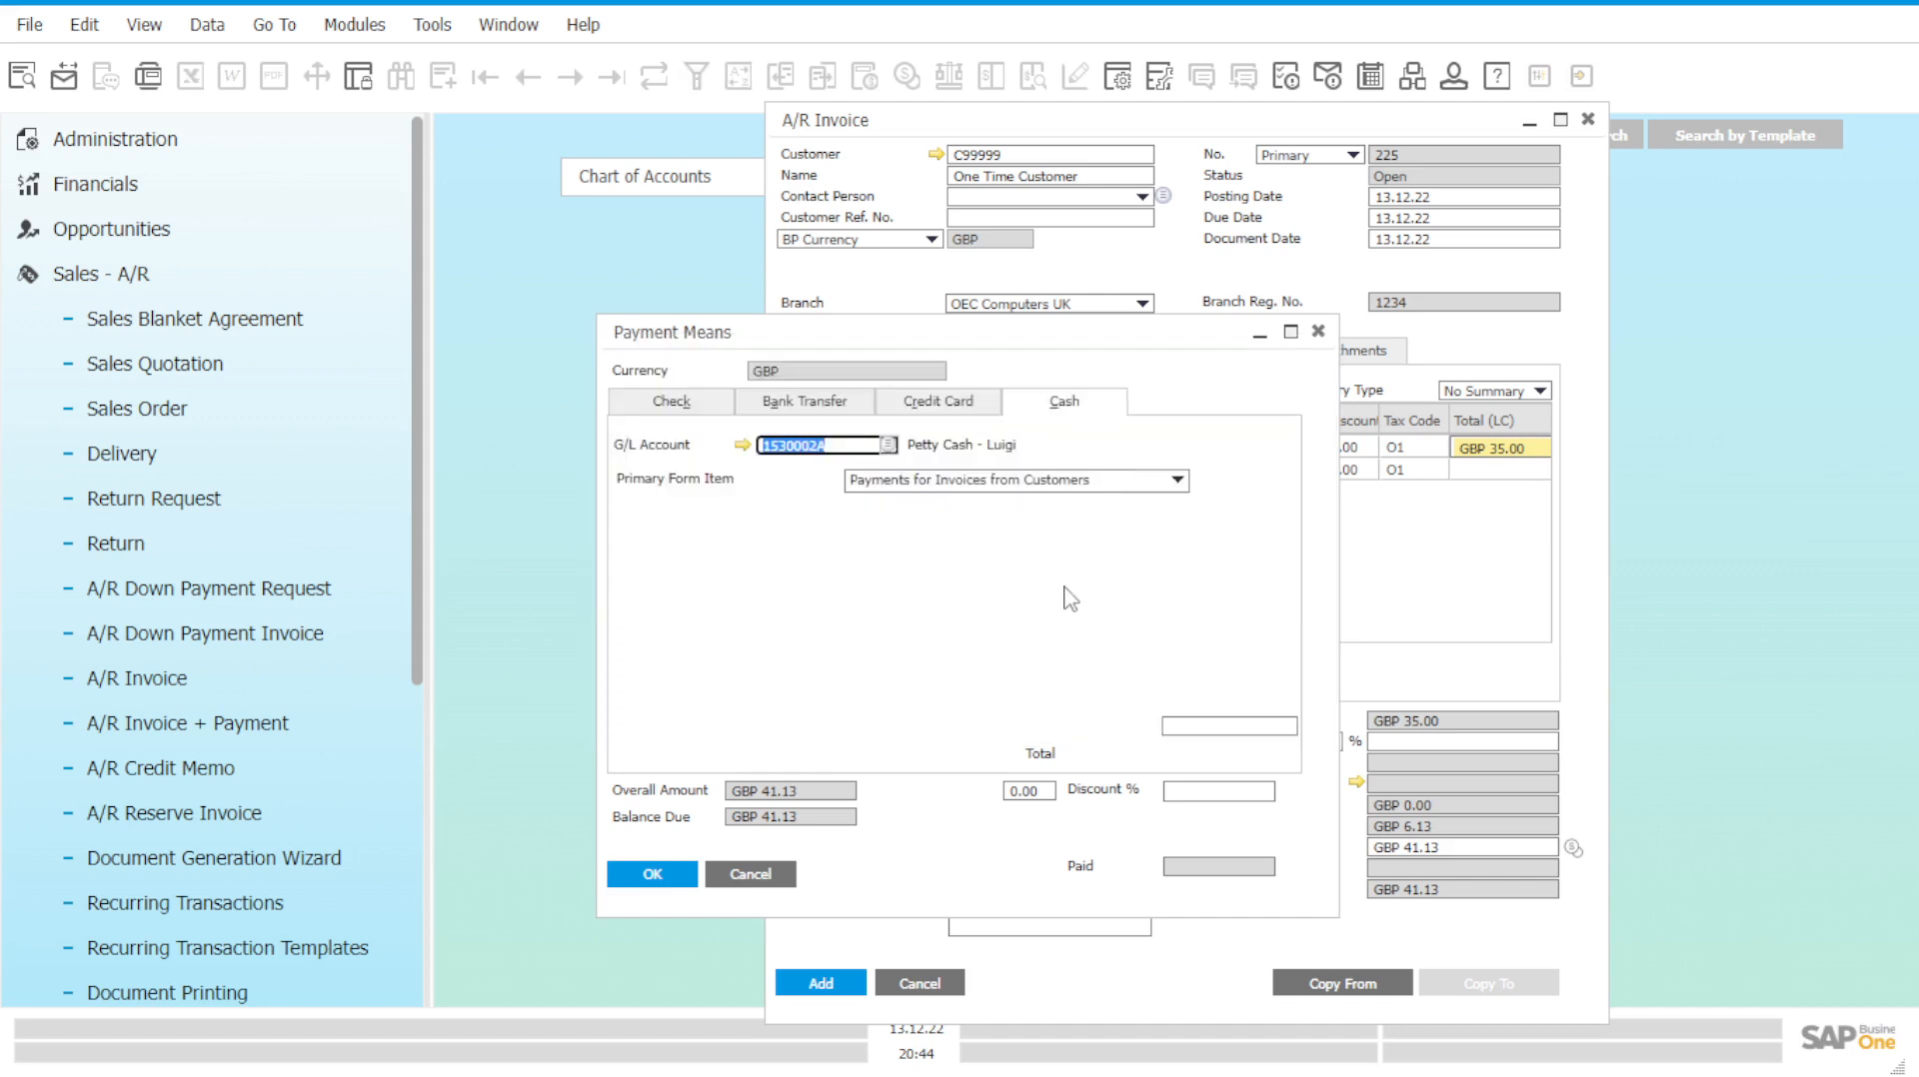
# Fill the cash total with the GBP 41.13 balance due.
pyautogui.click(1221, 726)
pyautogui.rightClick(1218, 727)
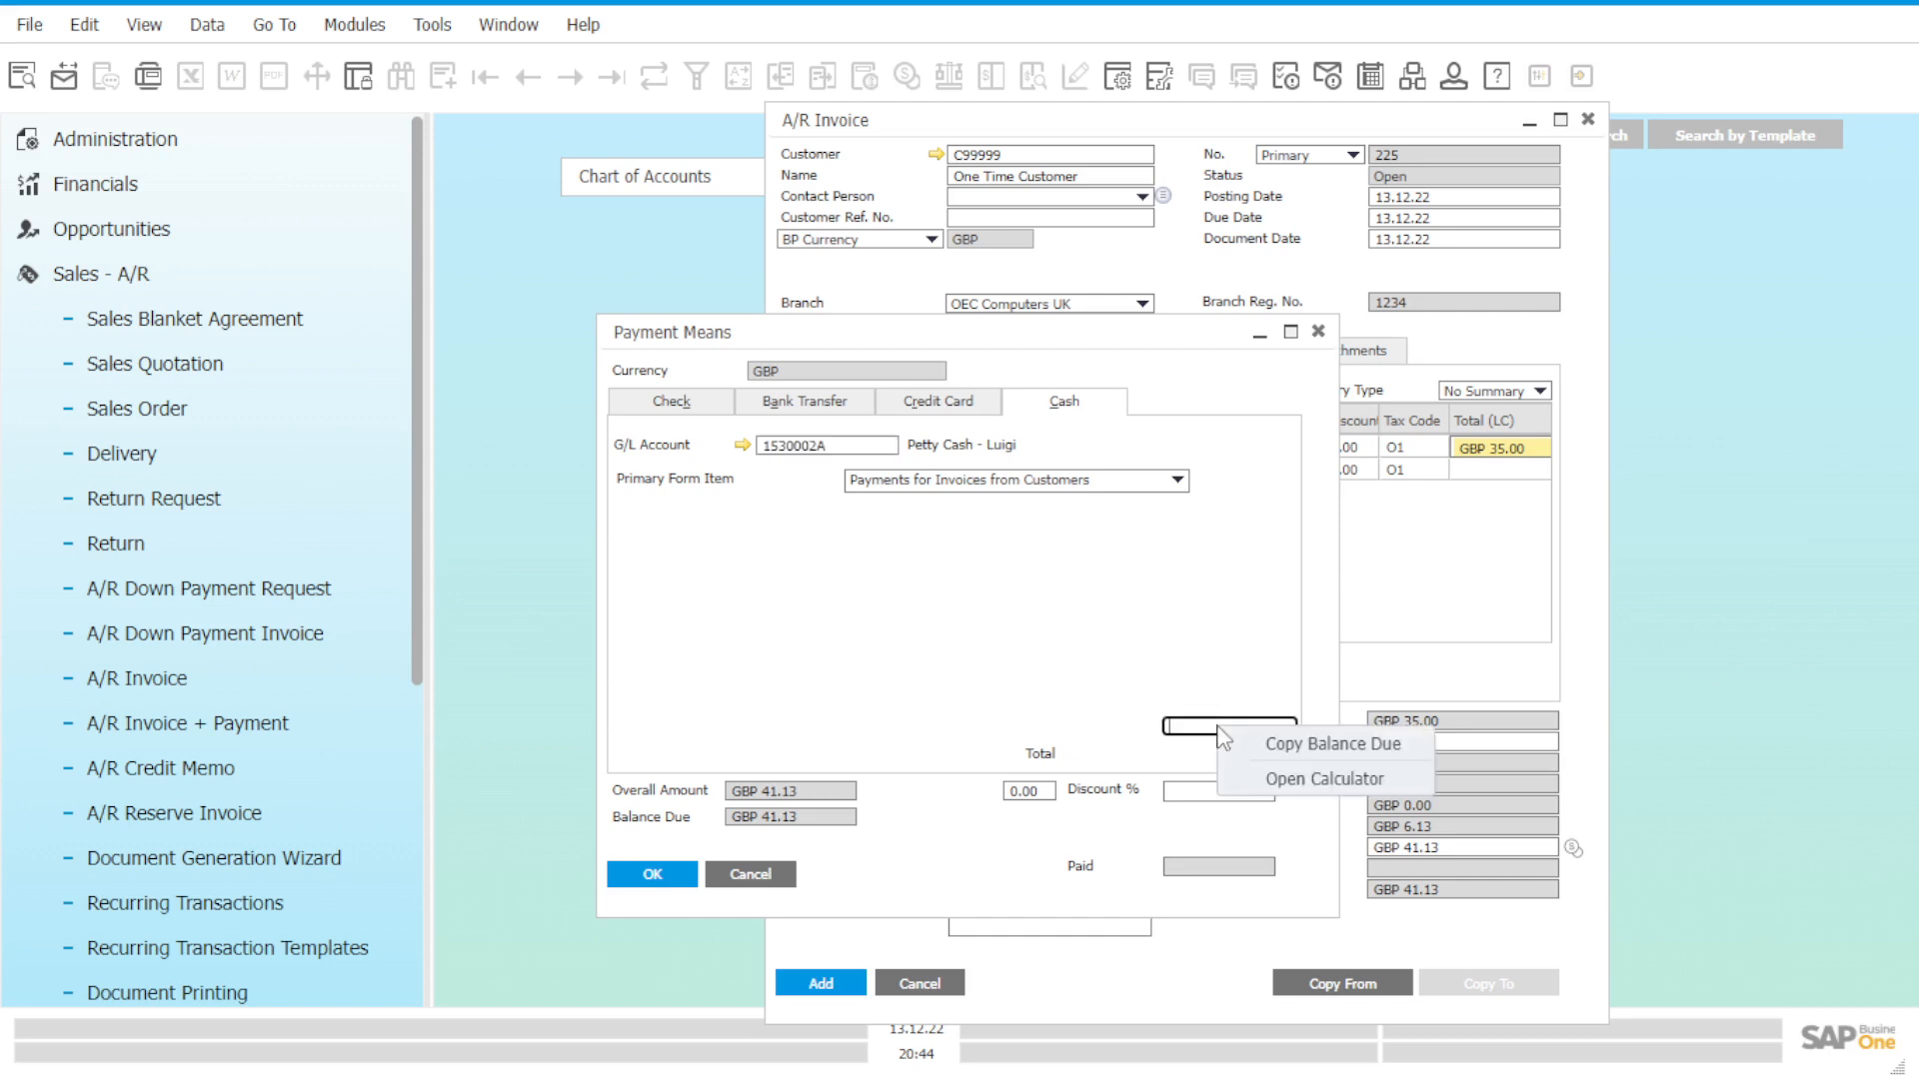
pyautogui.click(1302, 756)
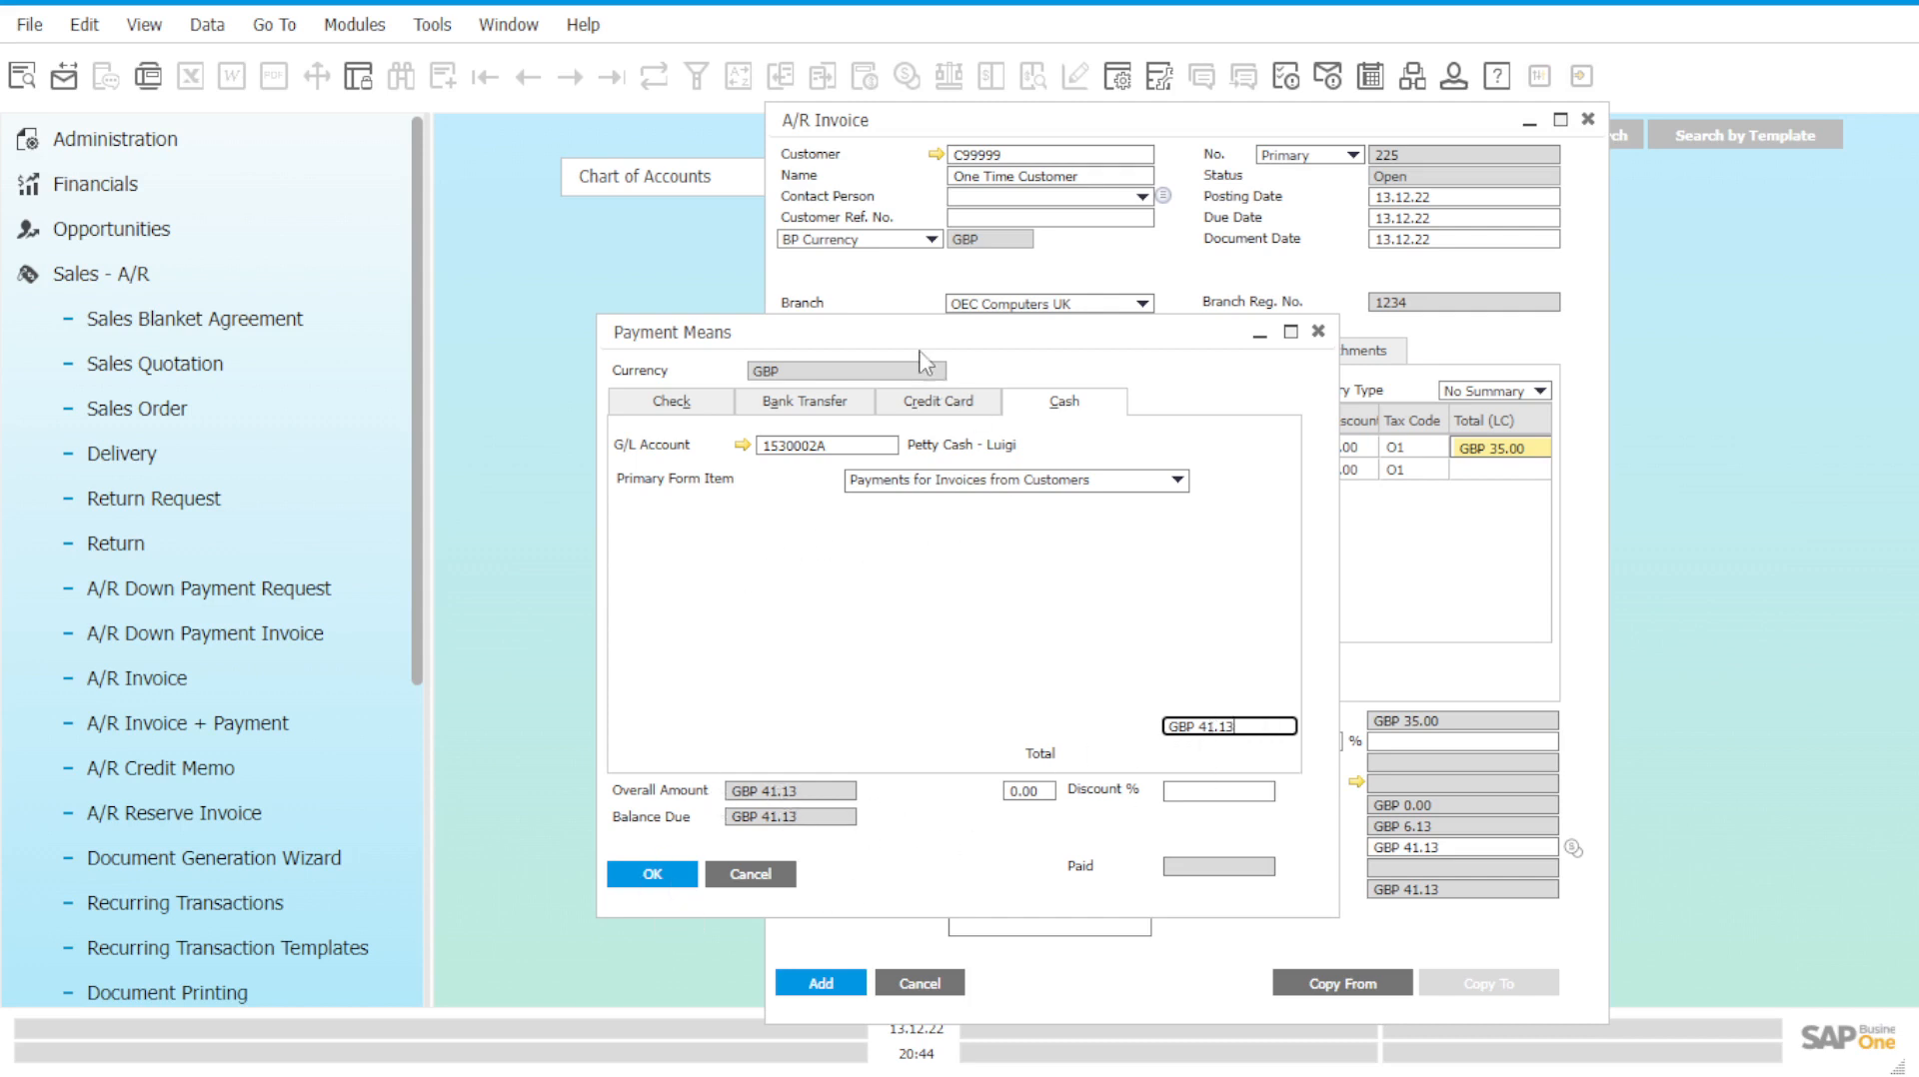
# Confirm the GBP 41.13 cash payment and submit the A/R invoice.
pyautogui.moveTo(917, 339); pyautogui.dragTo(1434, 370)
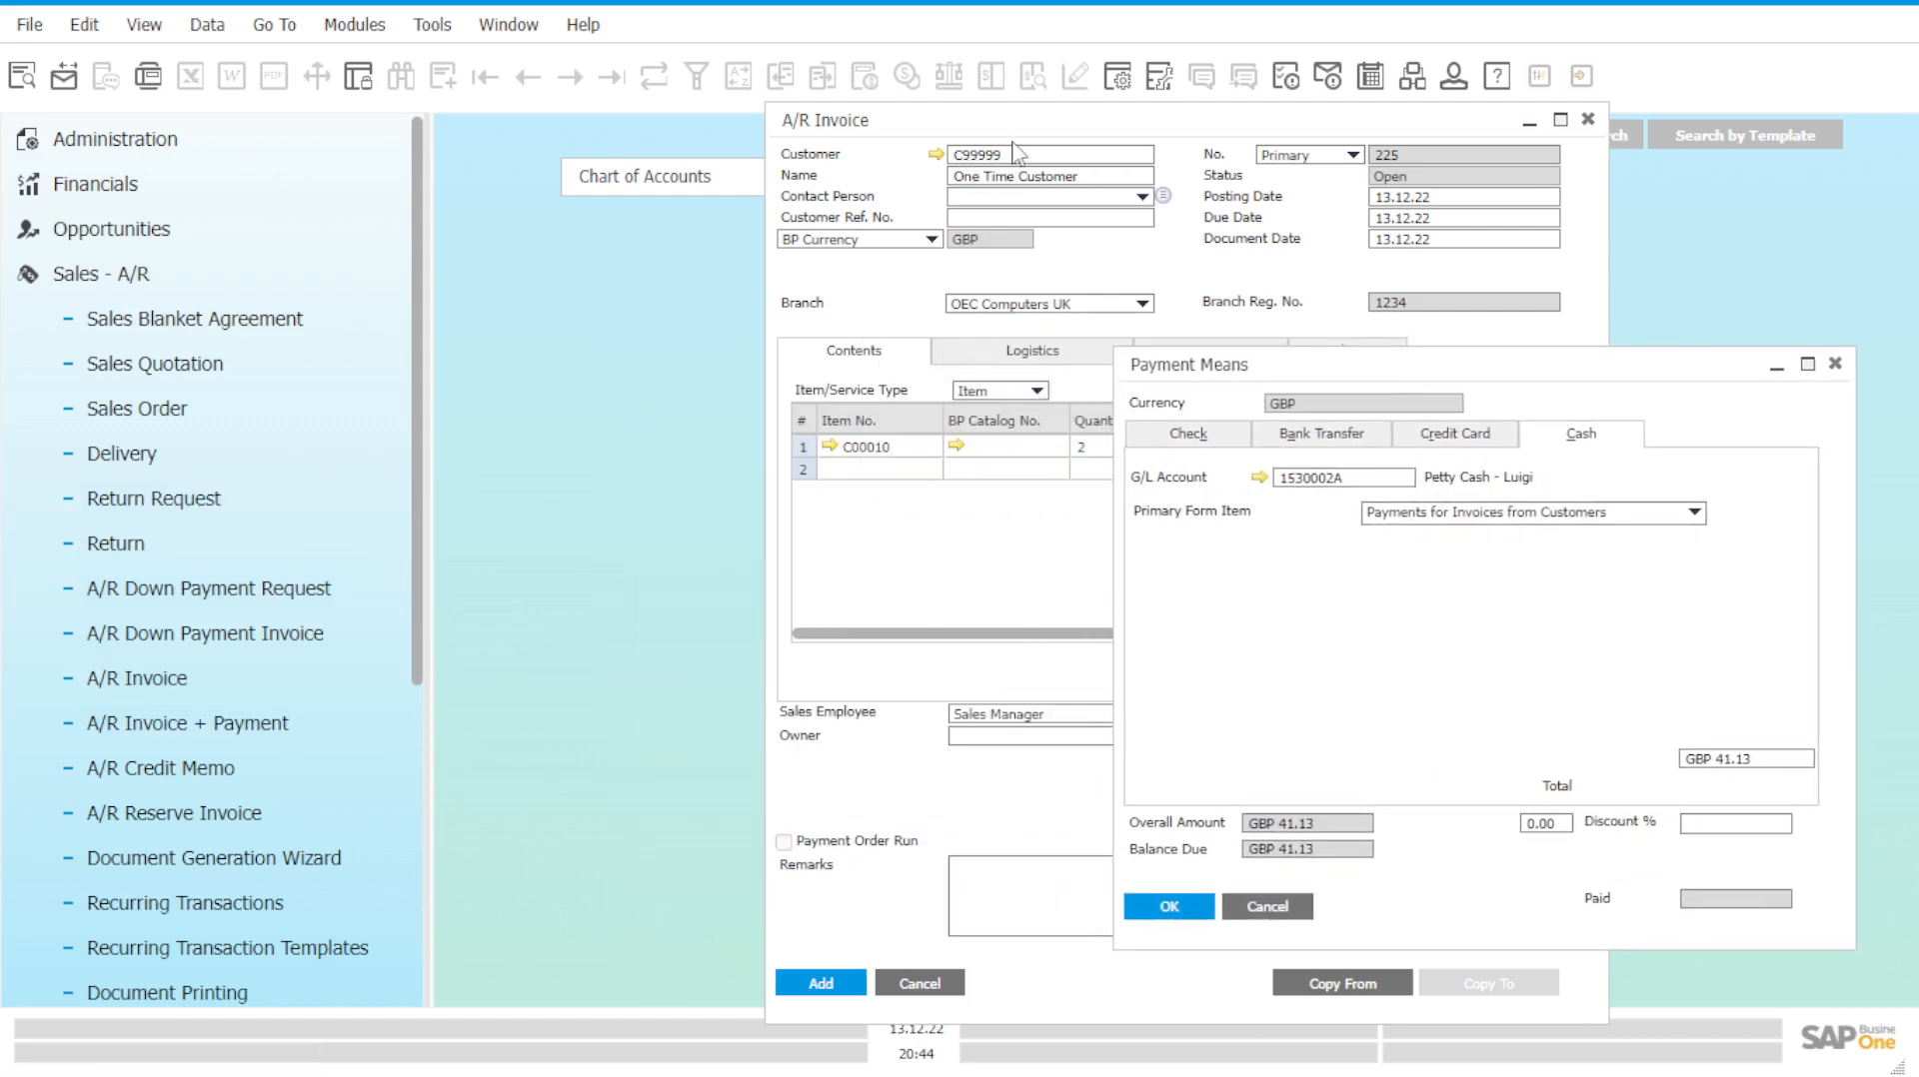
pyautogui.moveTo(1184, 372); pyautogui.dragTo(1244, 405)
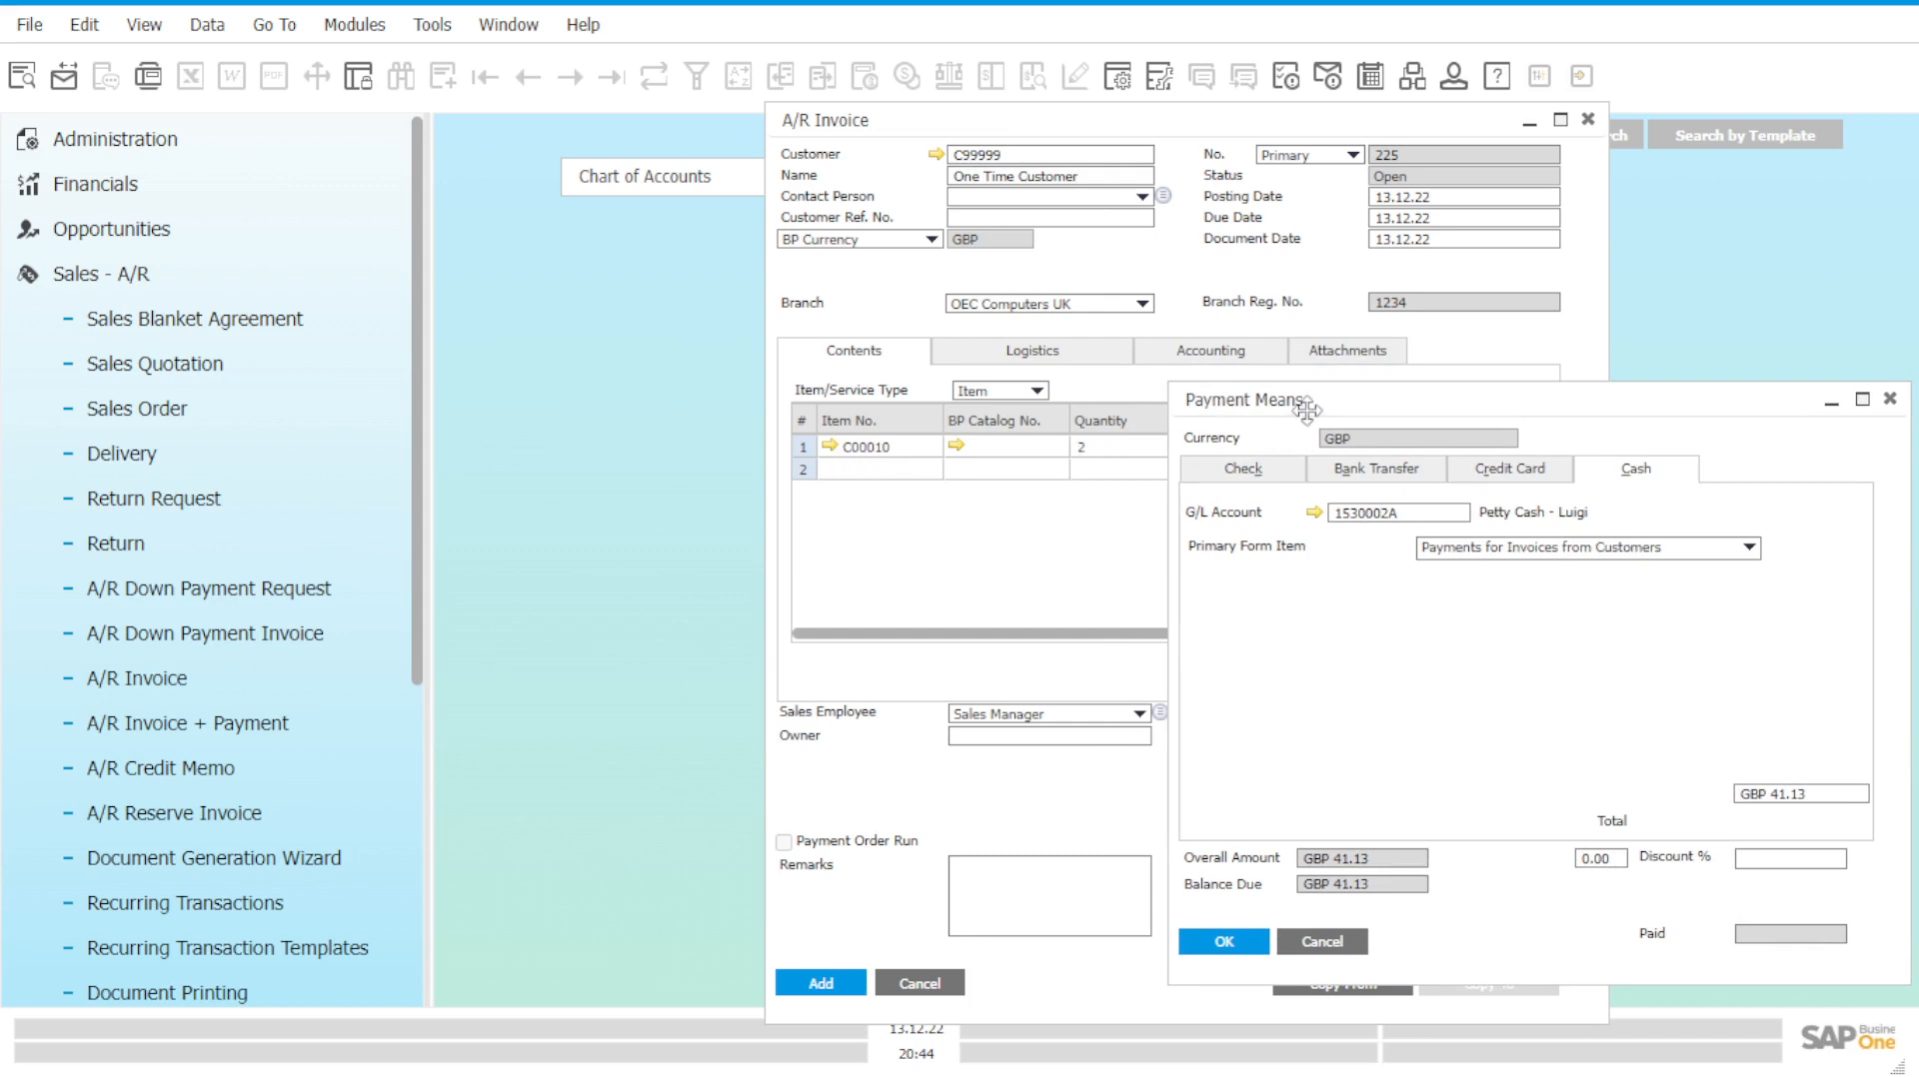
pyautogui.moveTo(1341, 398); pyautogui.dragTo(682, 268)
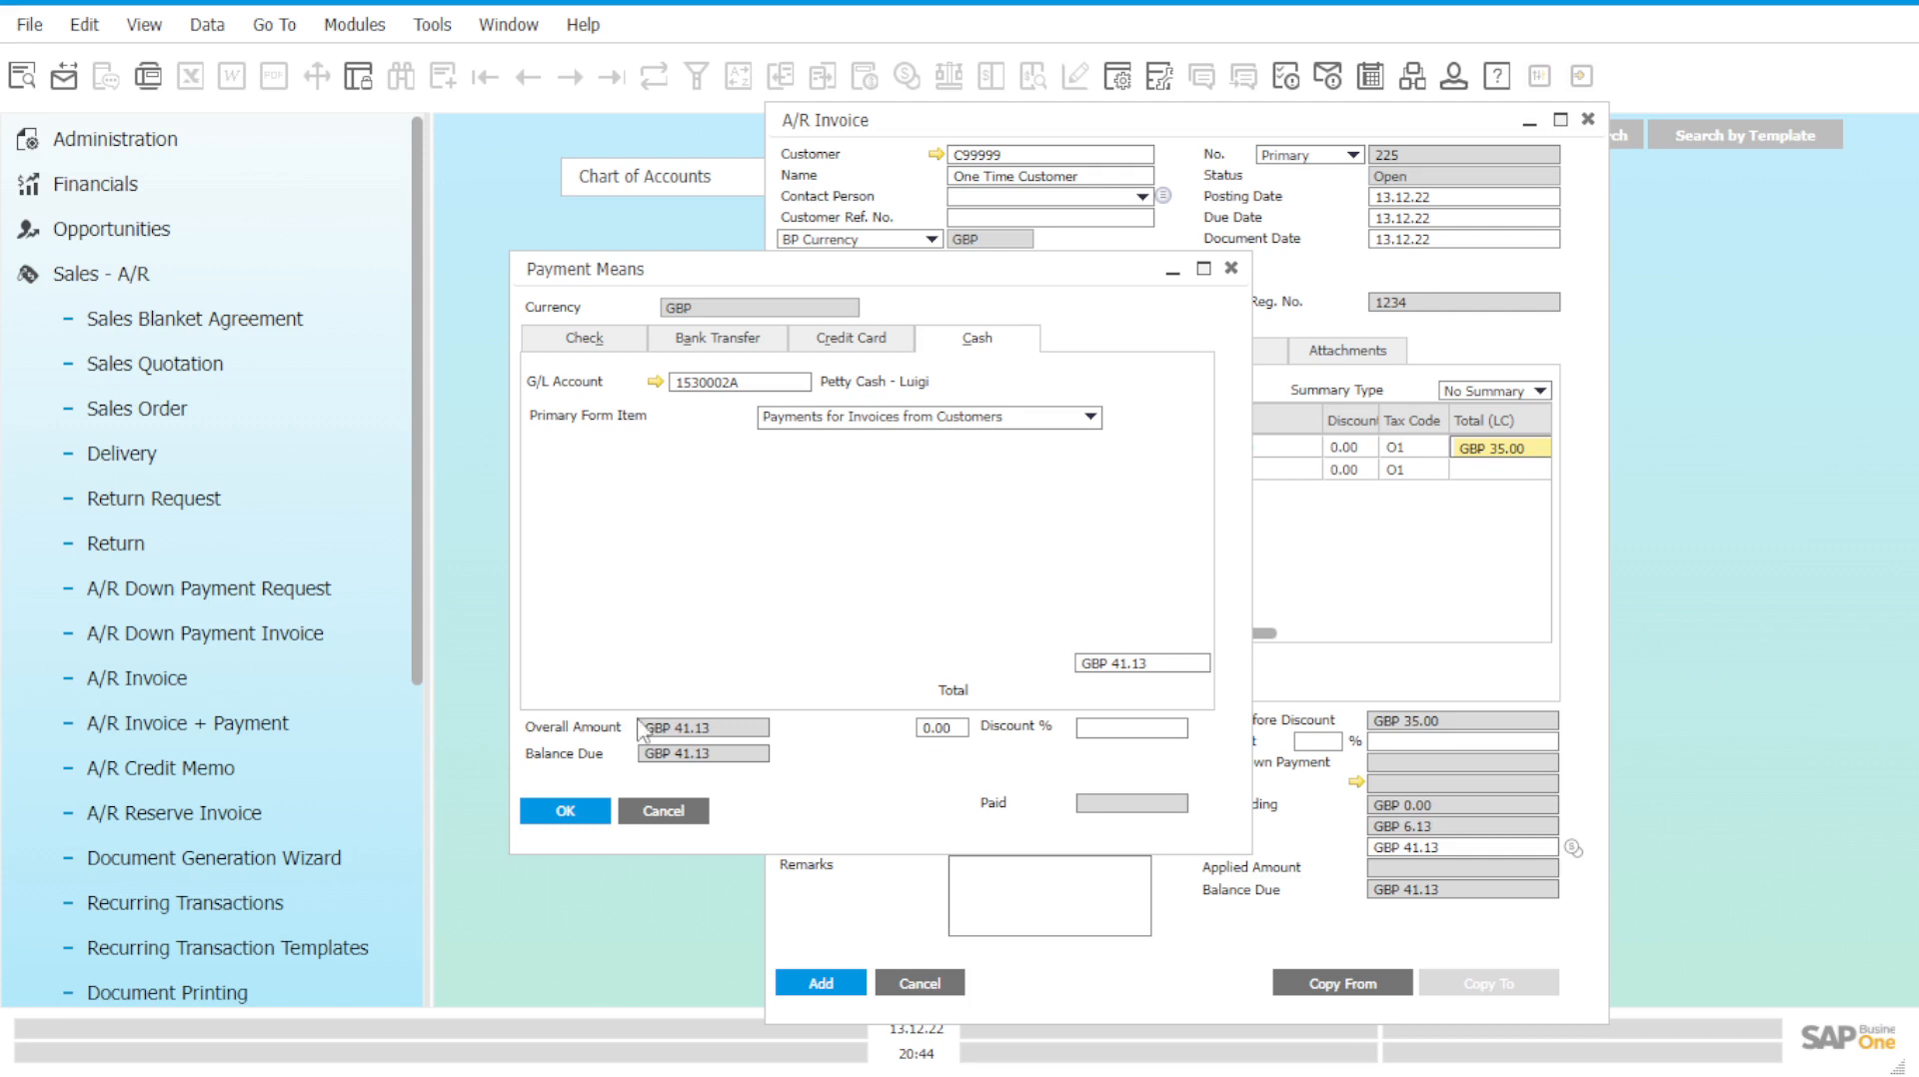
pyautogui.click(566, 811)
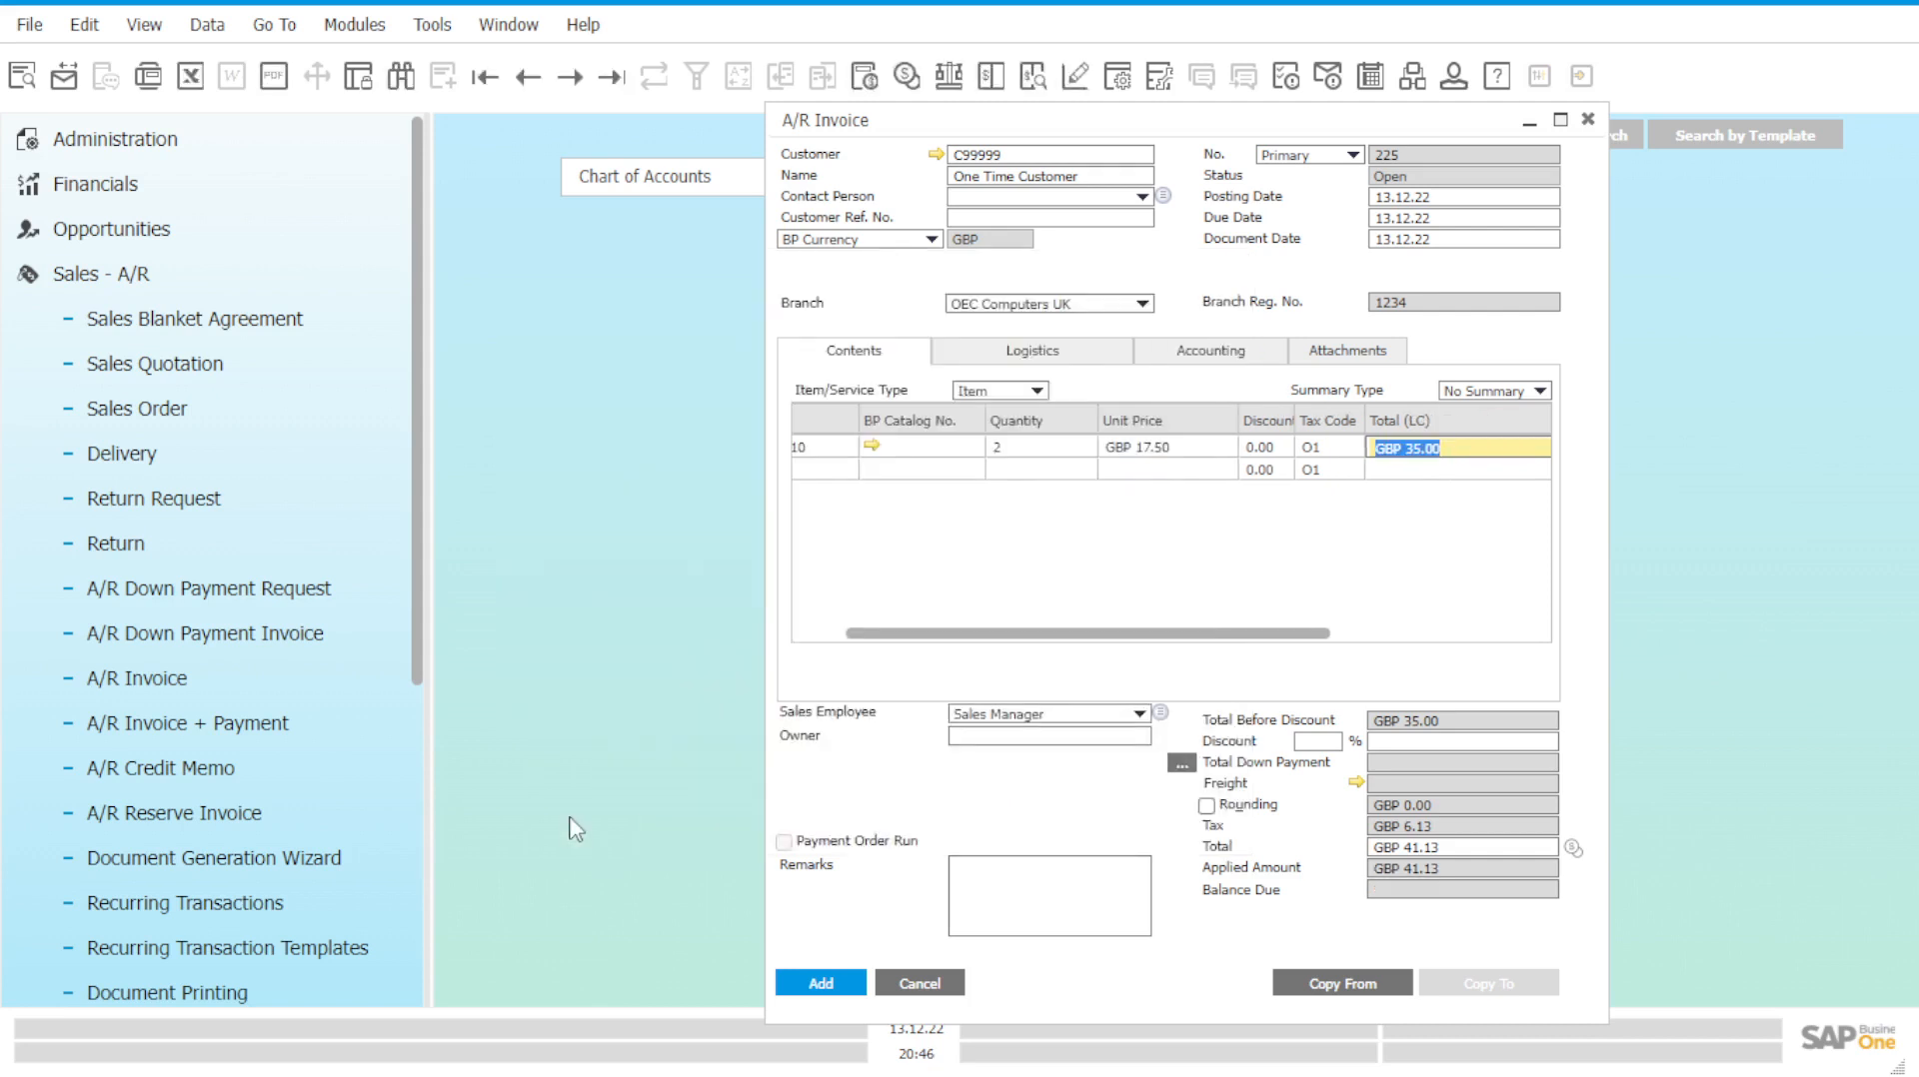
pyautogui.click(826, 986)
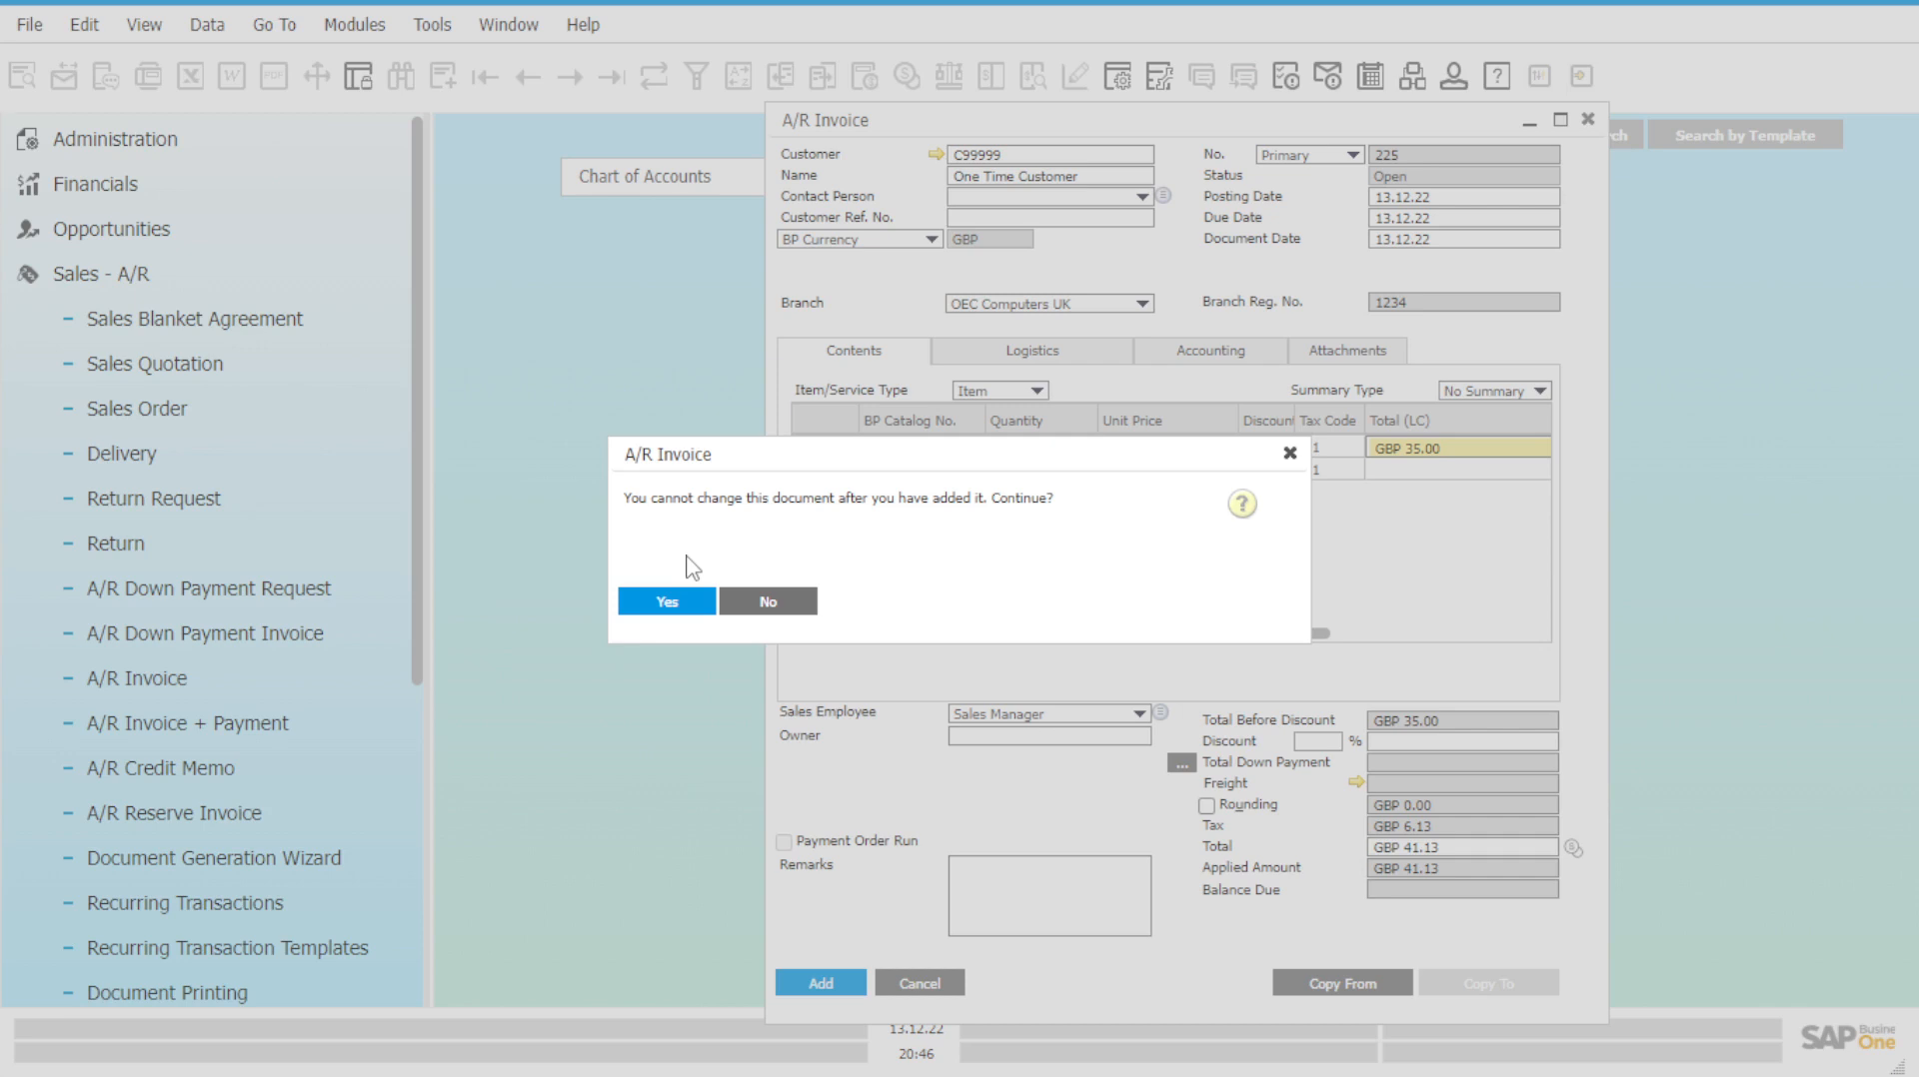
# Confirm adding the paid invoice, then reopen invoice 225 as the last record.
pyautogui.moveTo(797, 456); pyautogui.dragTo(1111, 596)
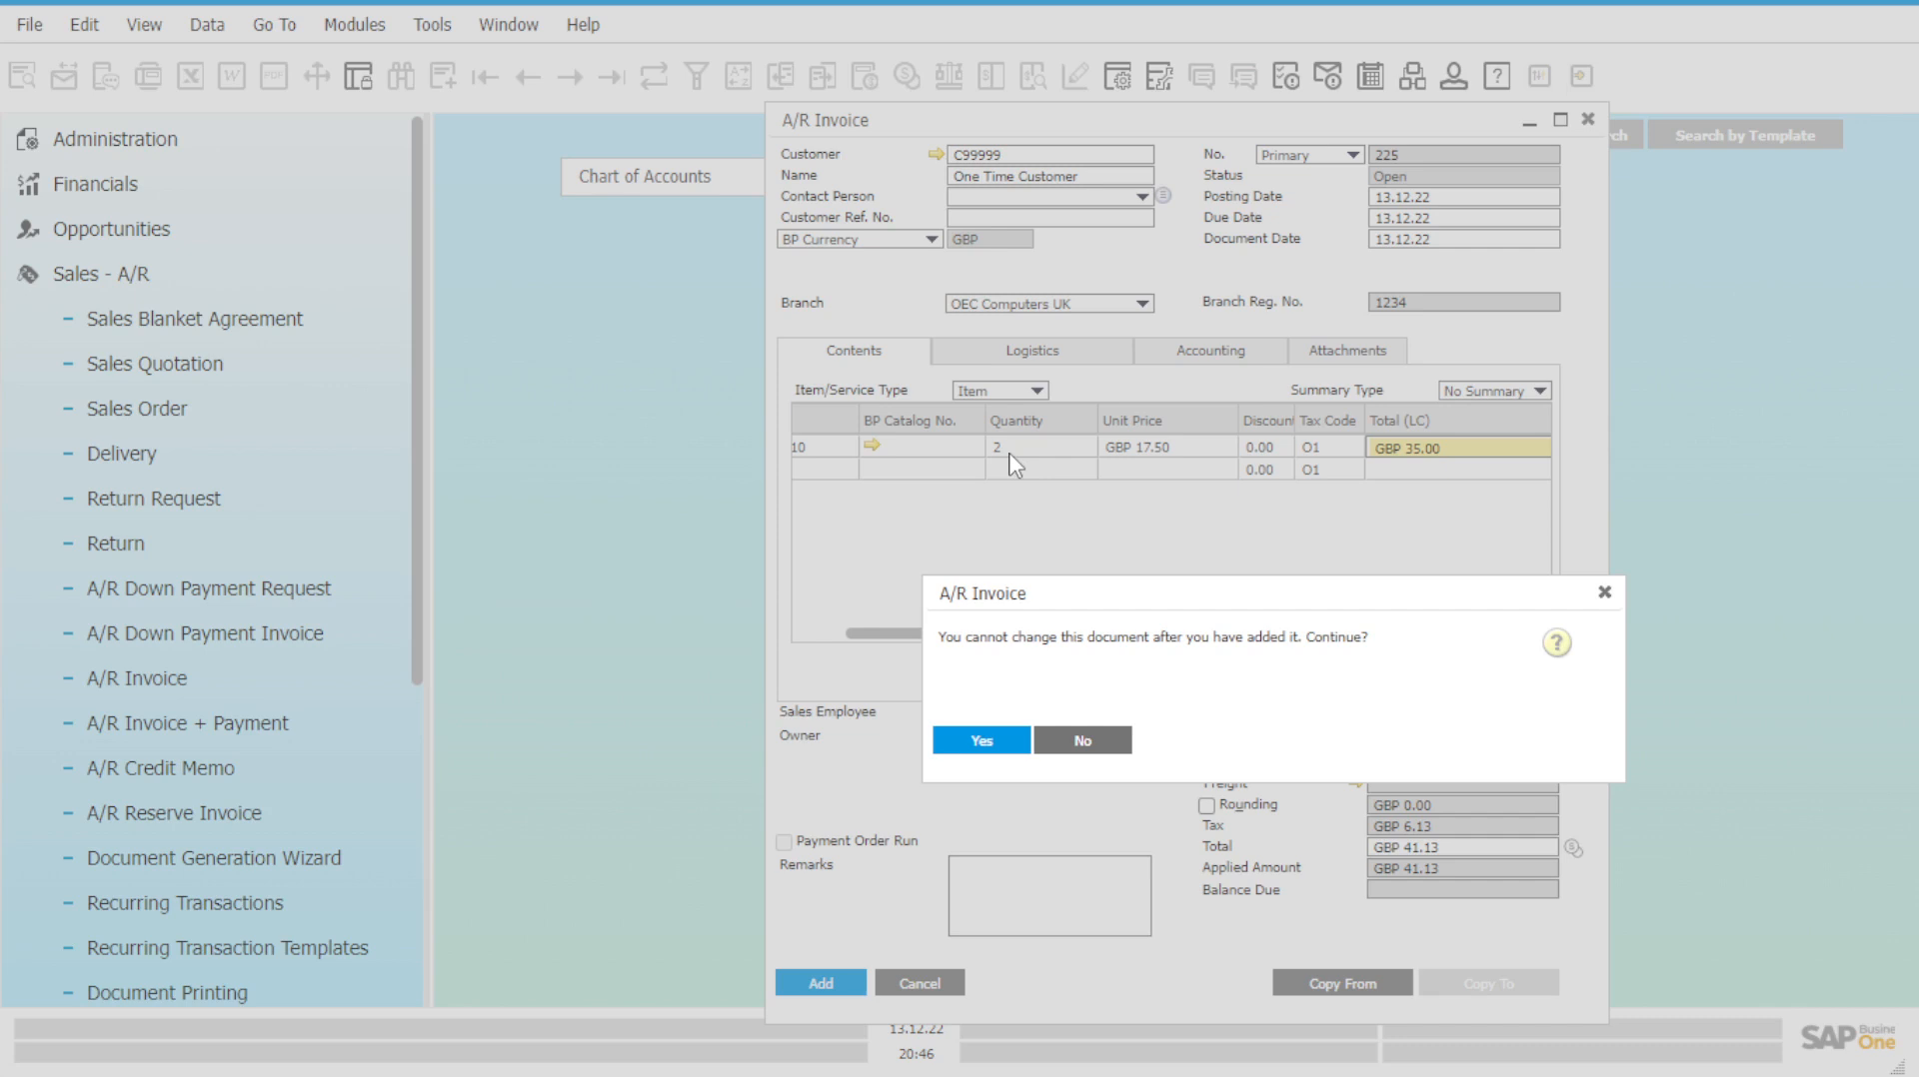
pyautogui.click(981, 741)
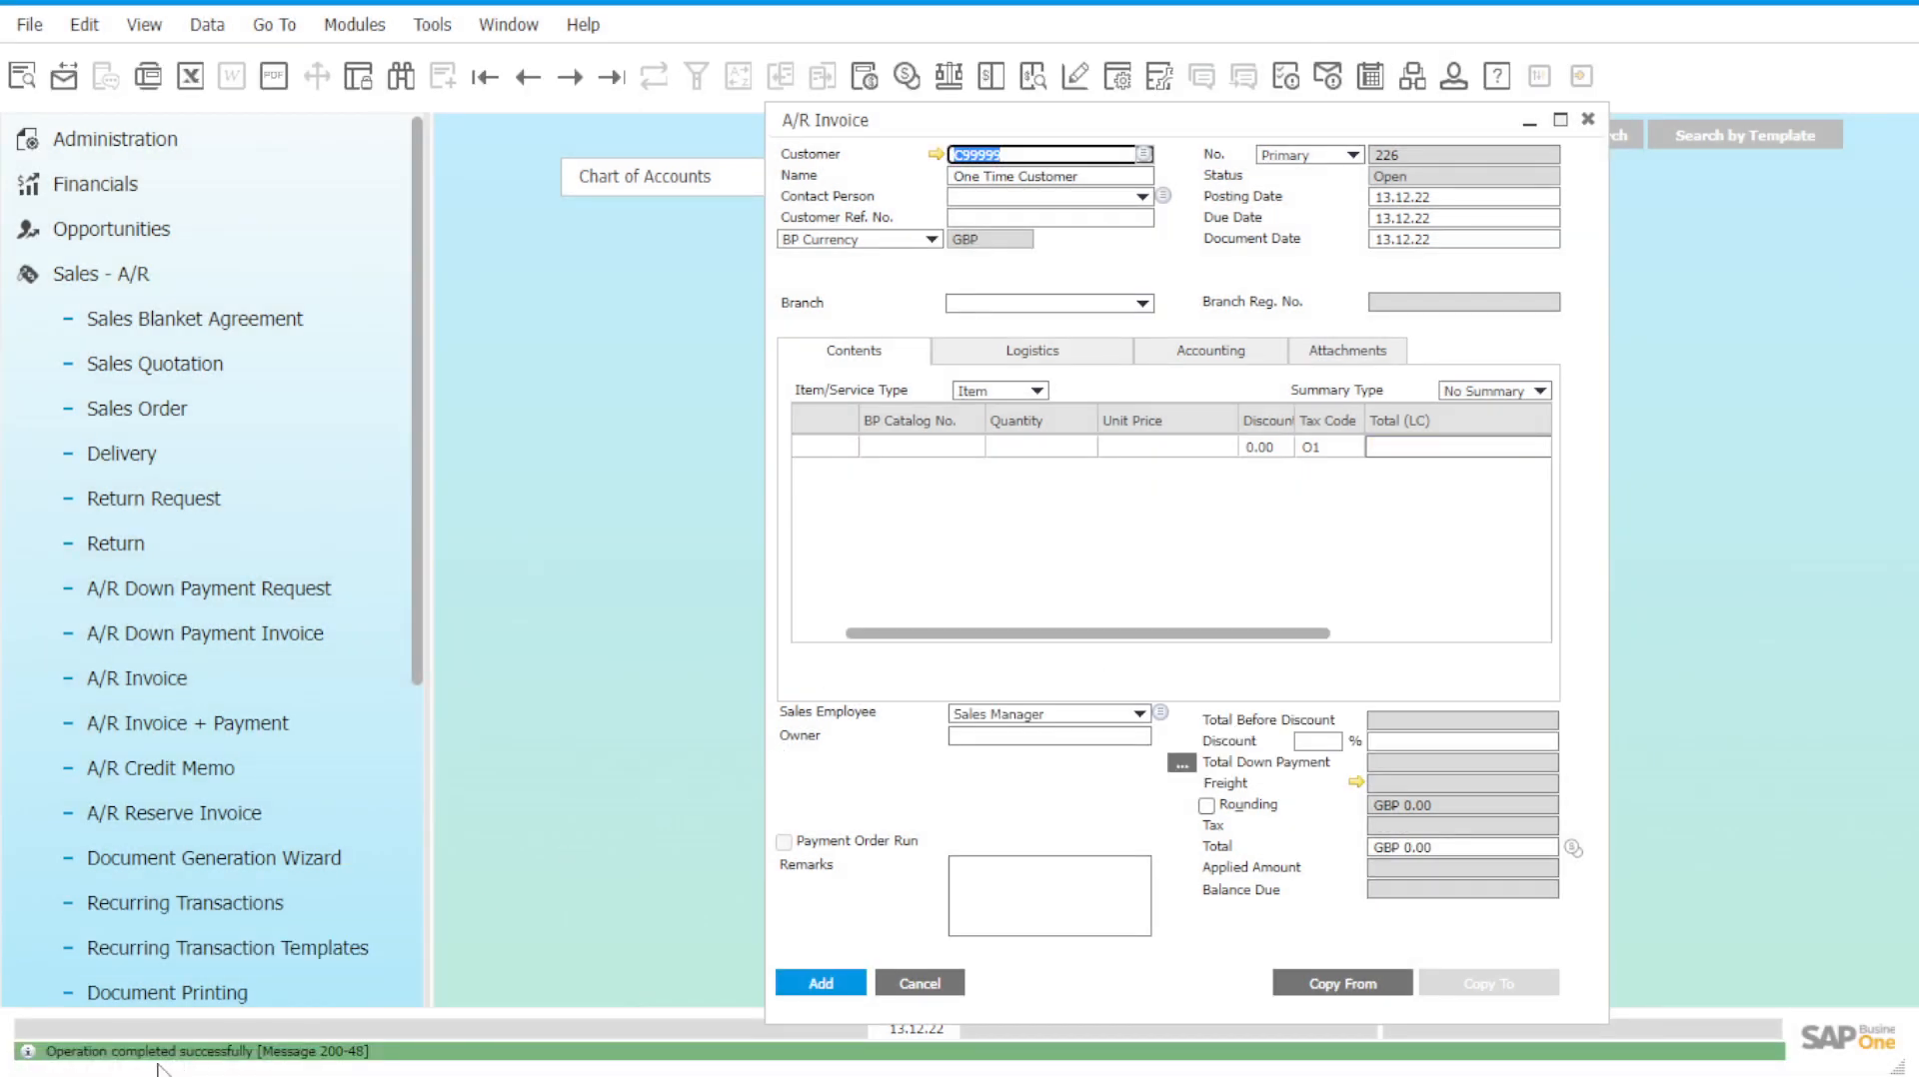
pyautogui.click(613, 77)
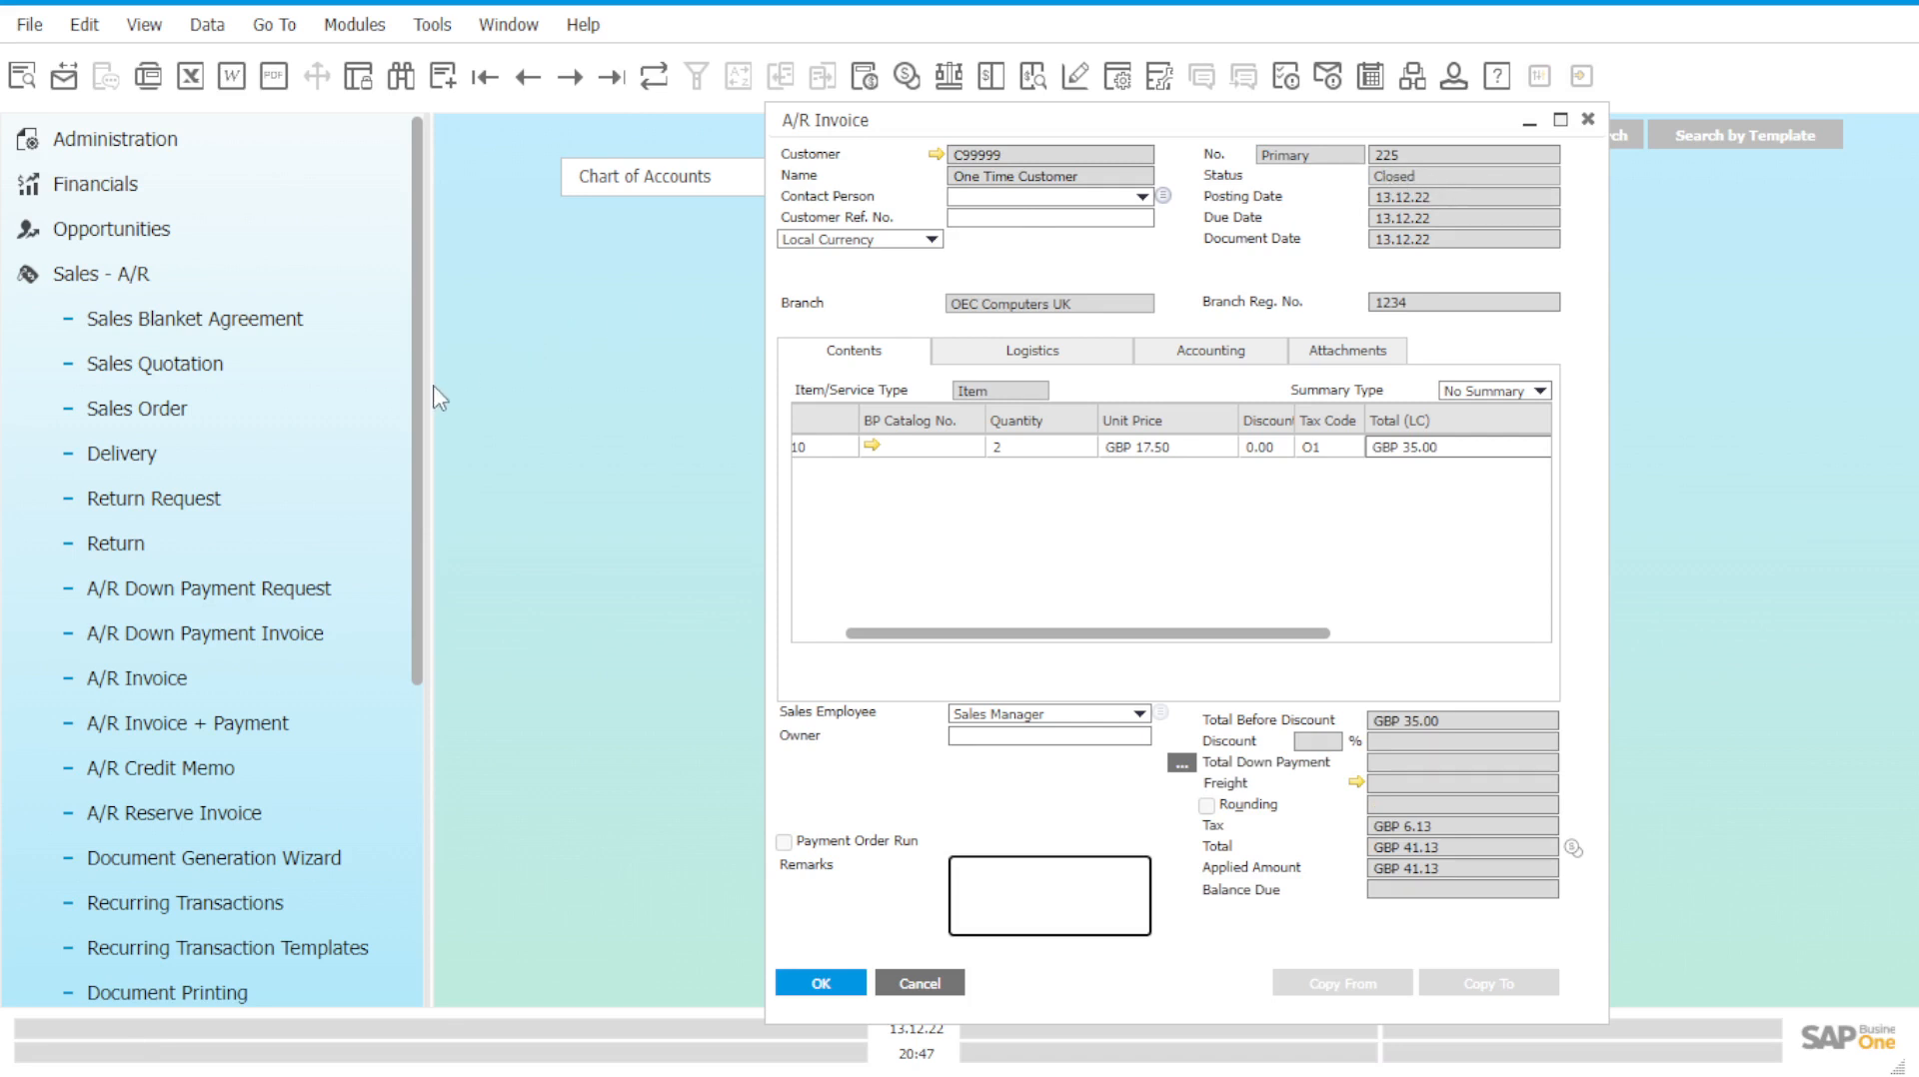
# Scroll invoice 225's item grid left and show its Accounting tab.
pyautogui.click(376, 424)
pyautogui.moveTo(994, 634); pyautogui.dragTo(940, 634)
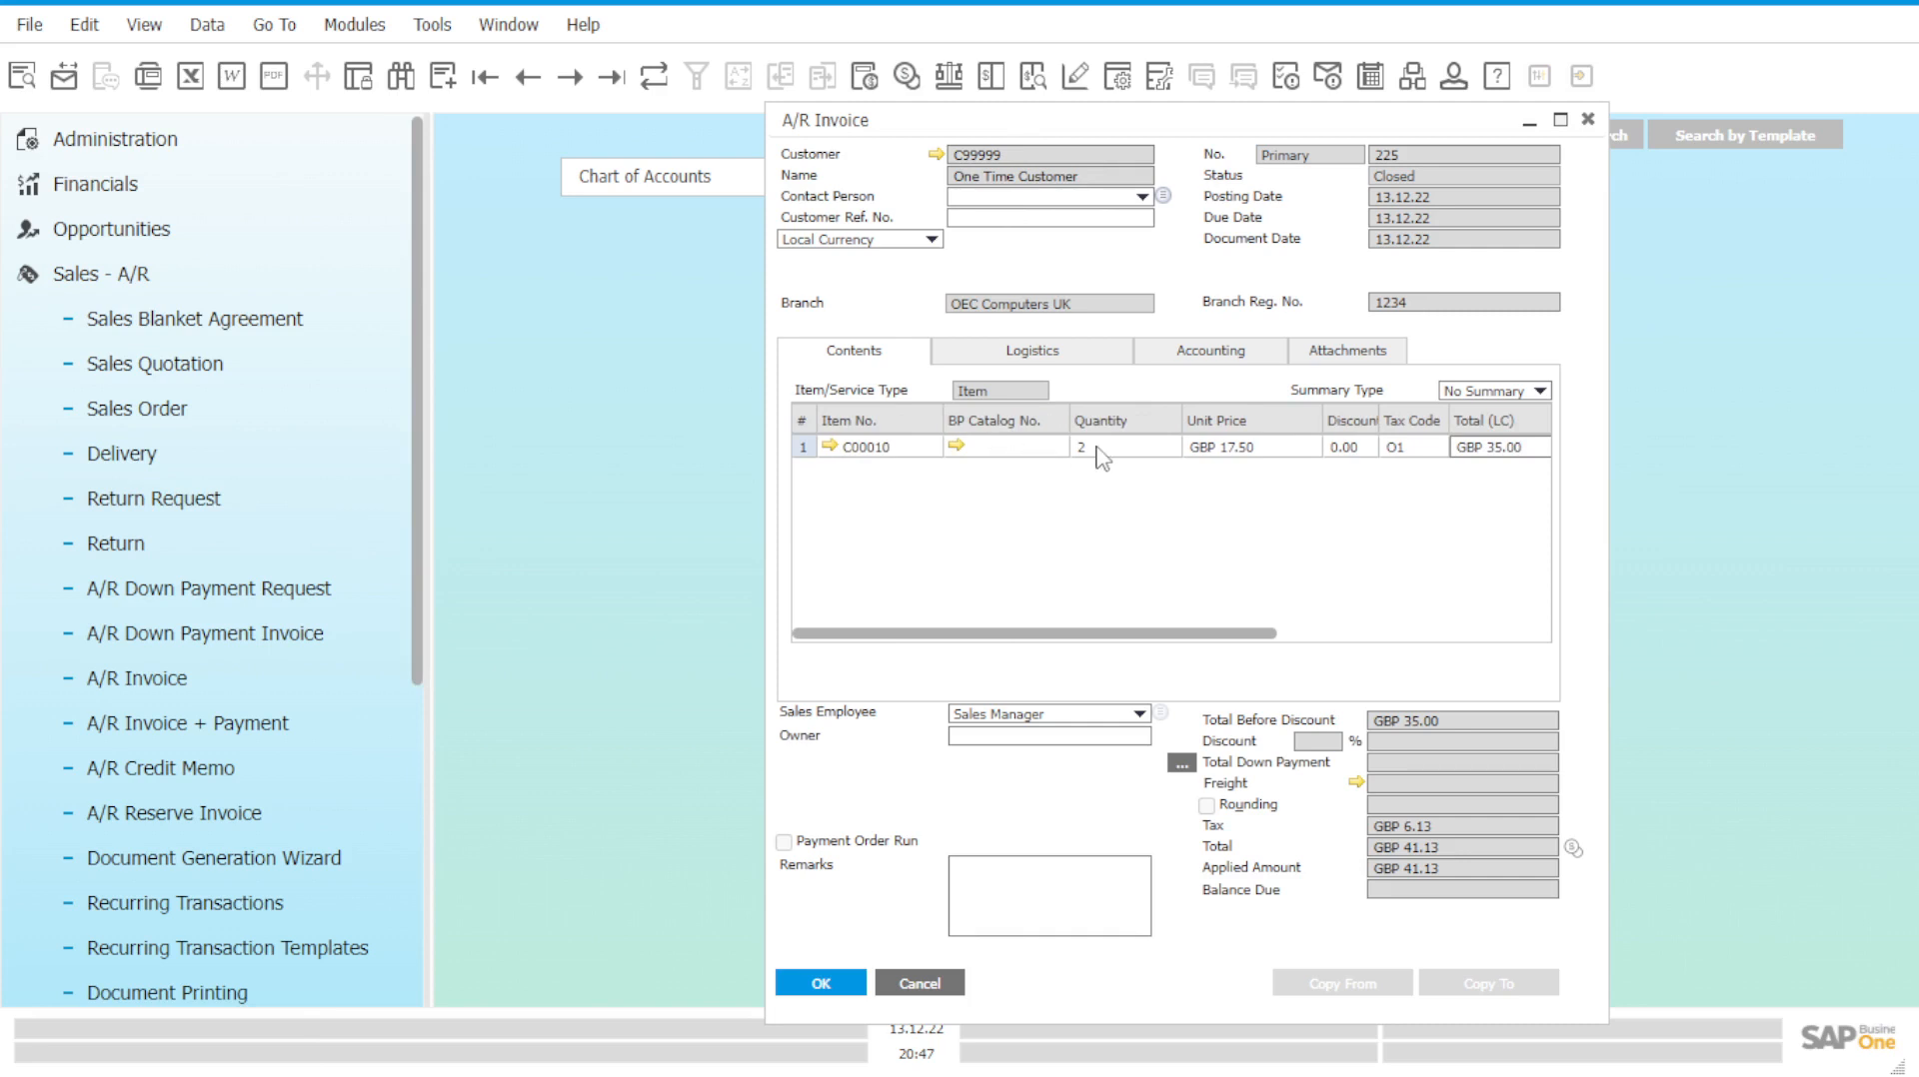
pyautogui.click(1198, 354)
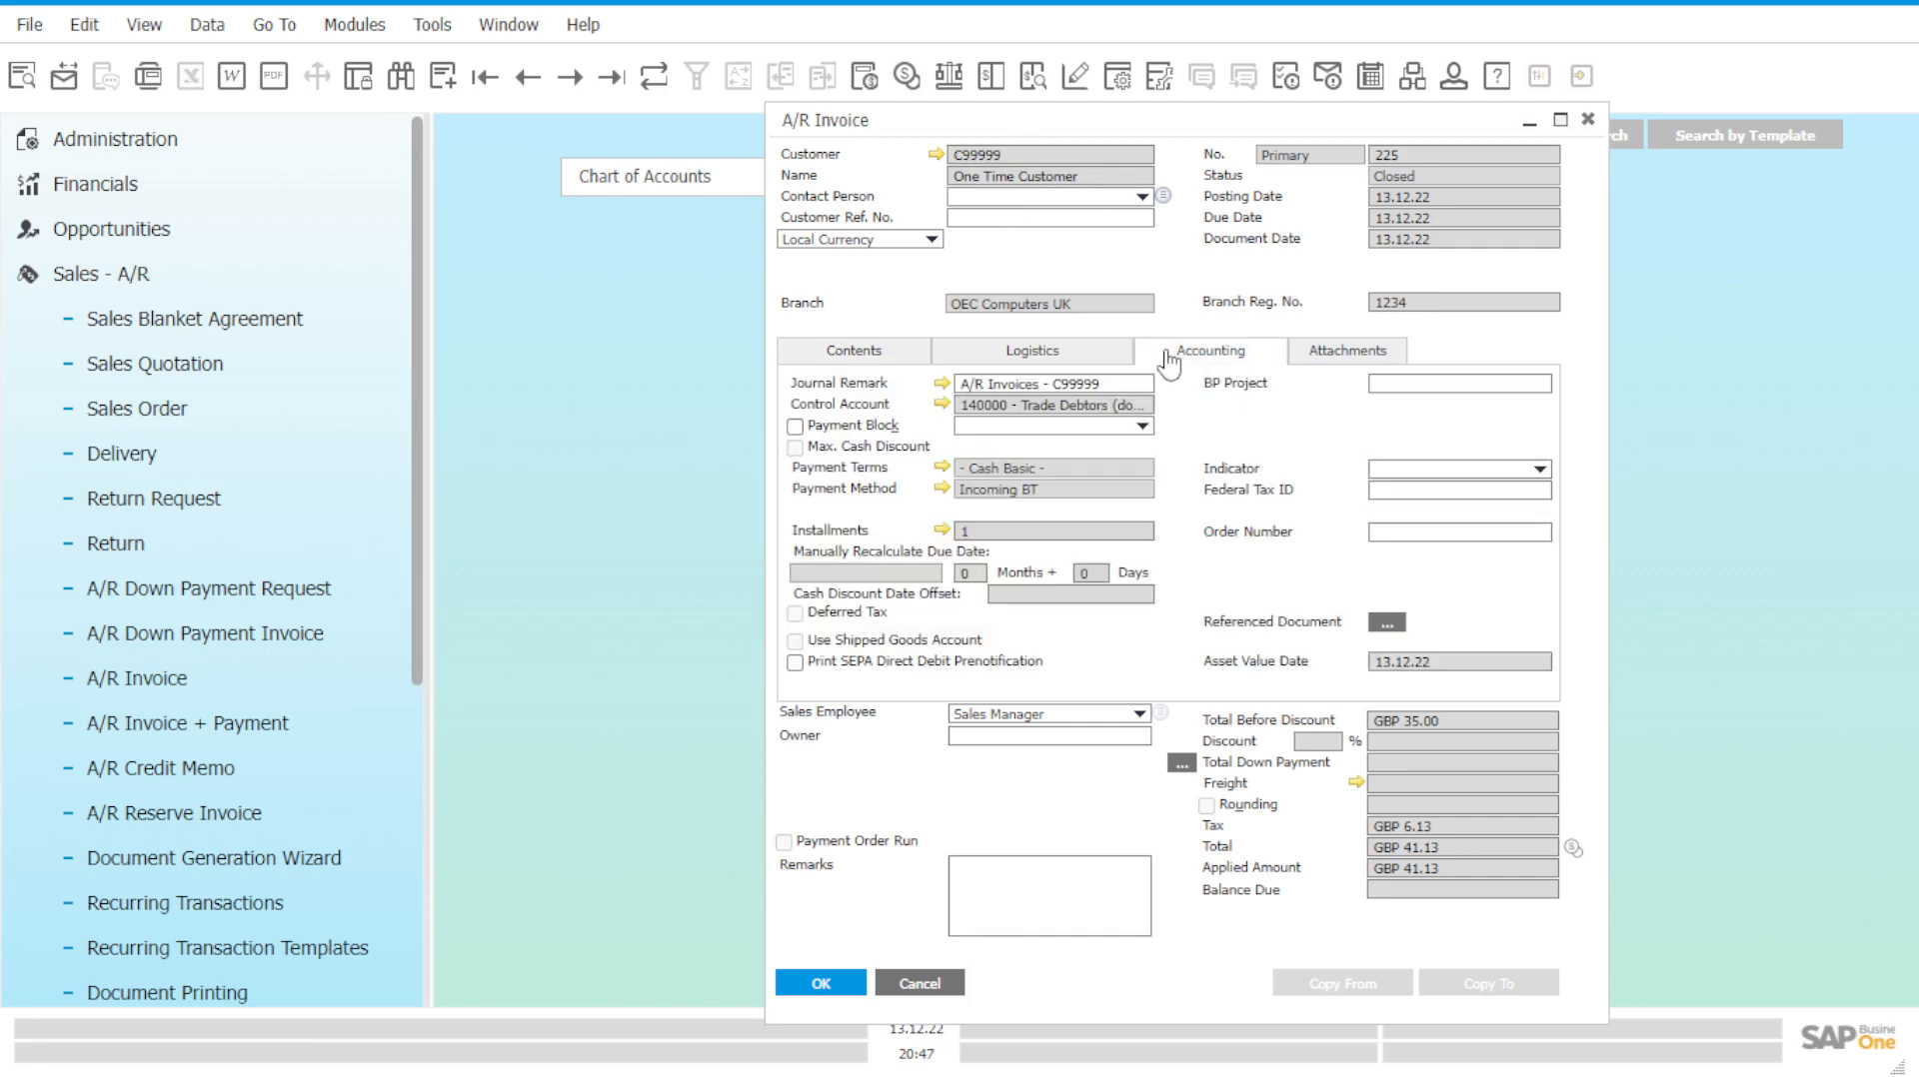
pyautogui.click(940, 385)
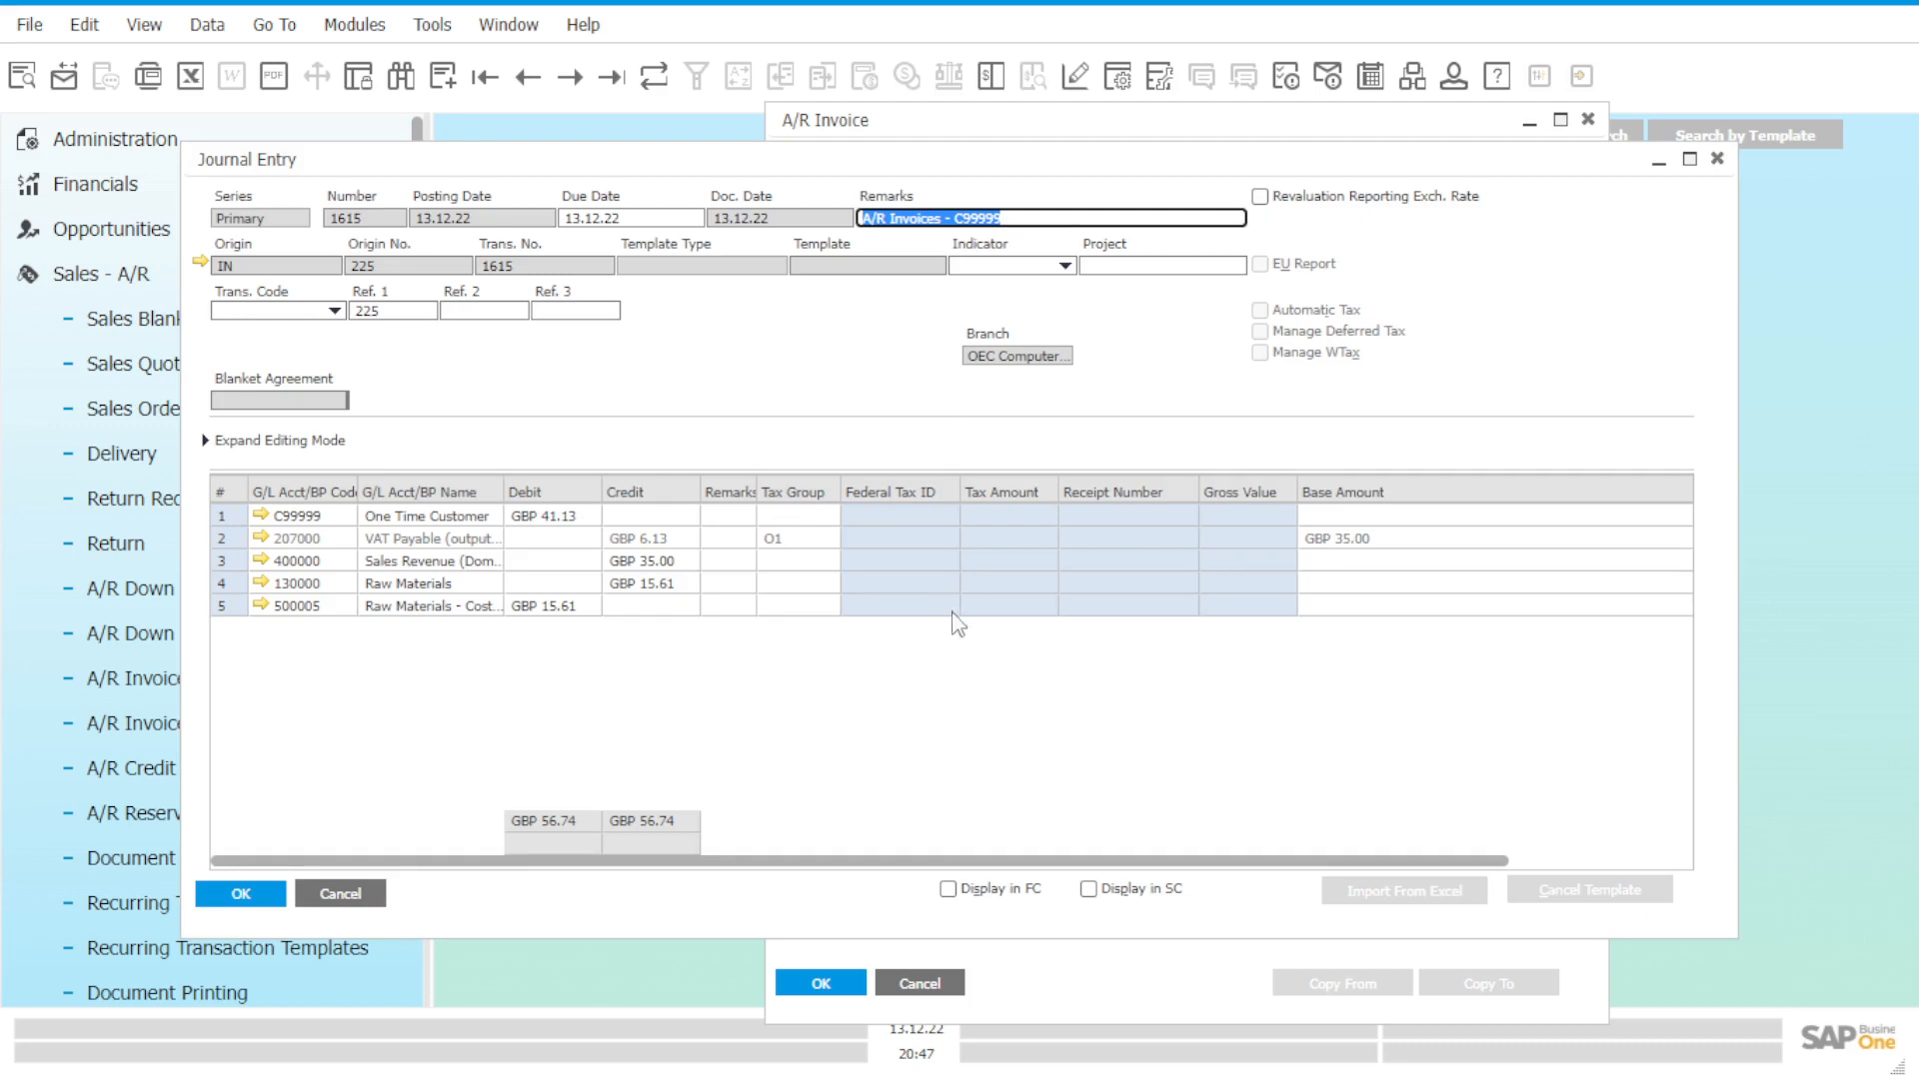
pyautogui.click(931, 860)
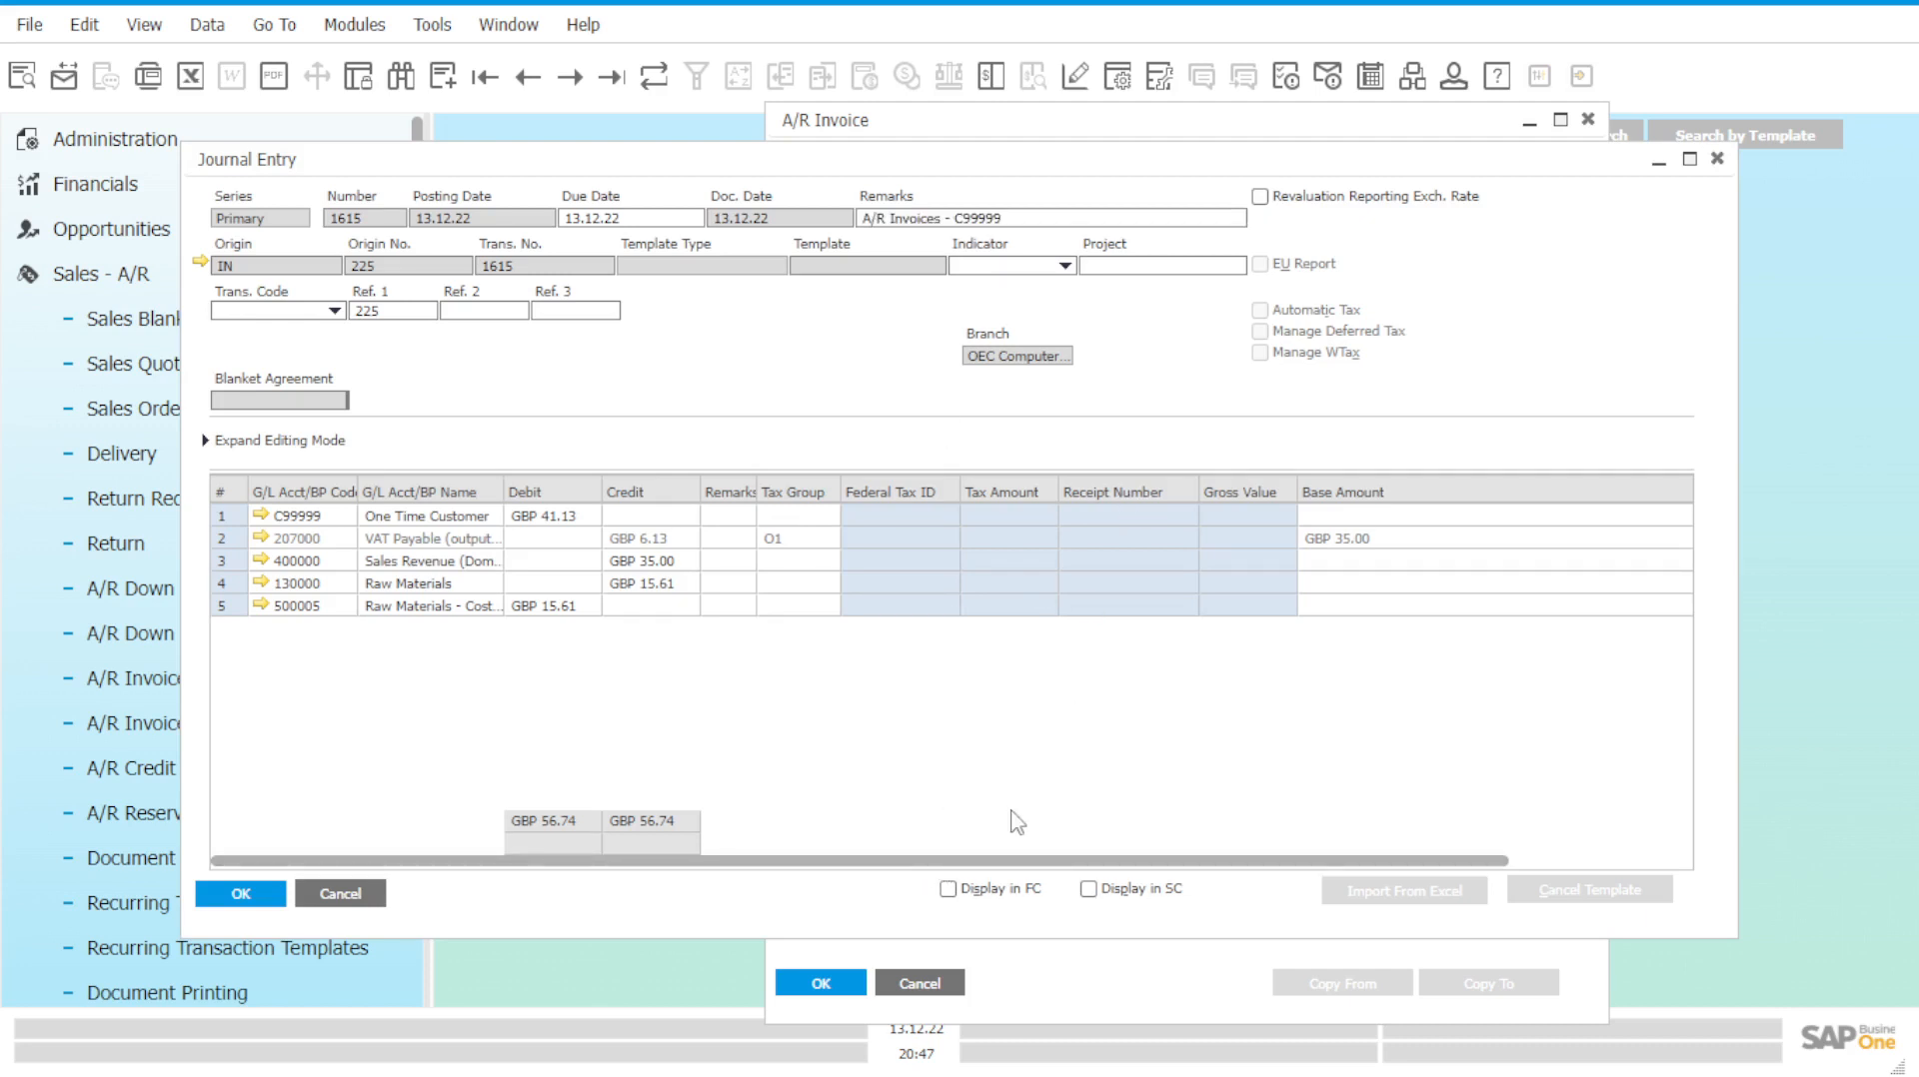
pyautogui.moveTo(633, 150); pyautogui.dragTo(814, 216)
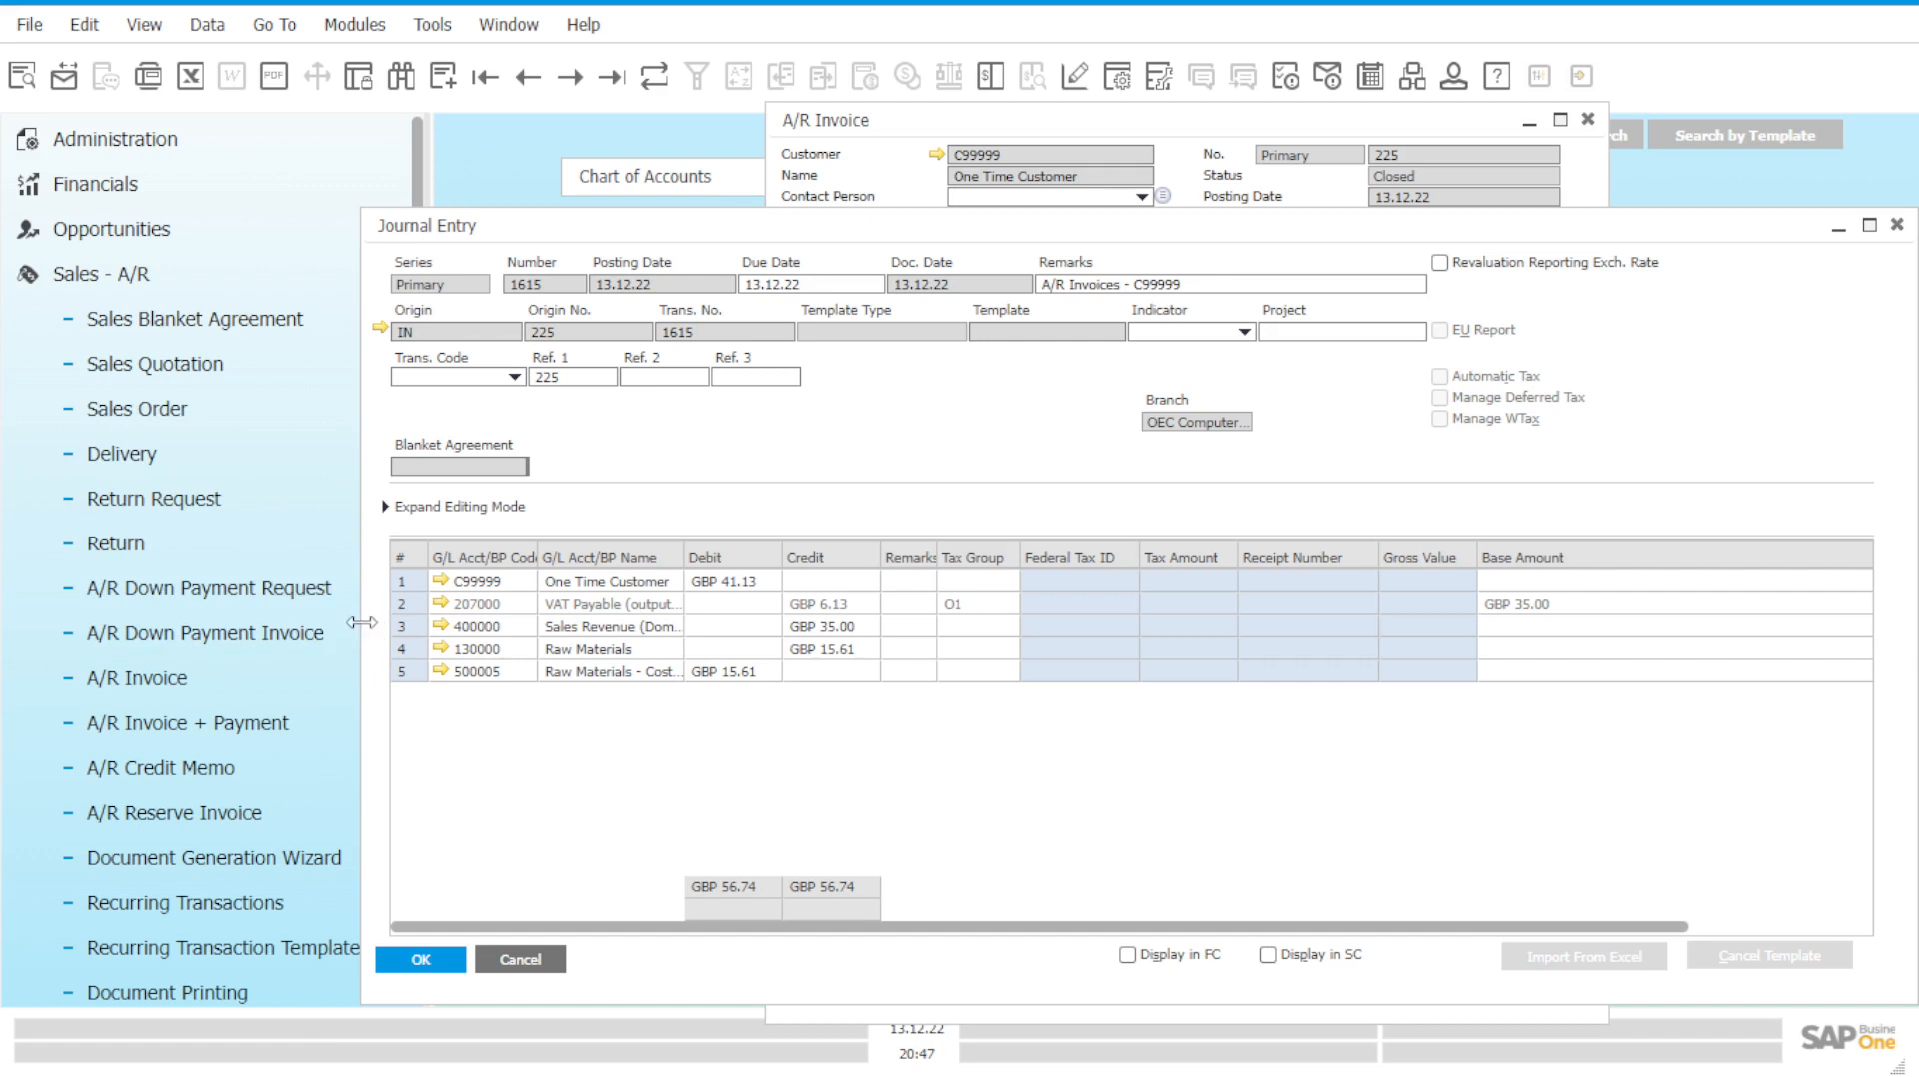
pyautogui.moveTo(362, 623); pyautogui.dragTo(660, 632)
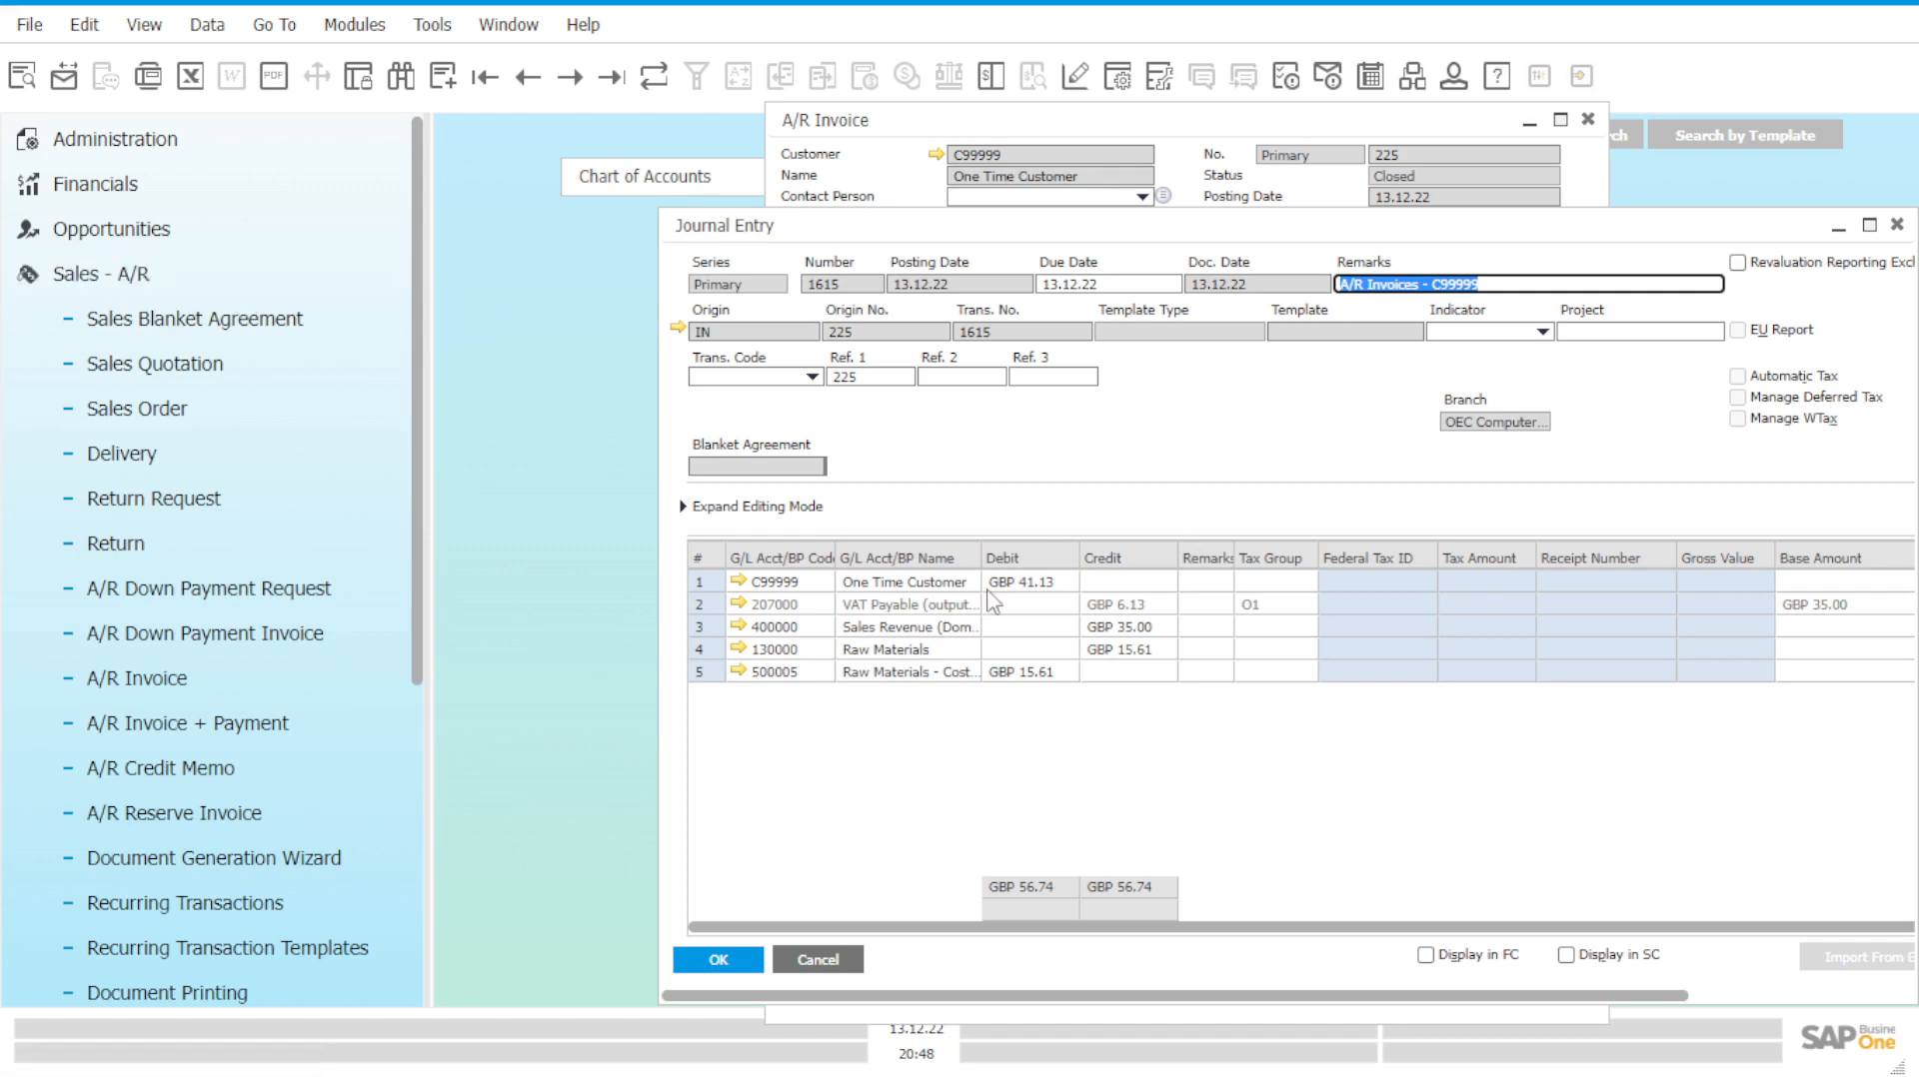
pyautogui.moveTo(1823, 228); pyautogui.dragTo(1629, 225)
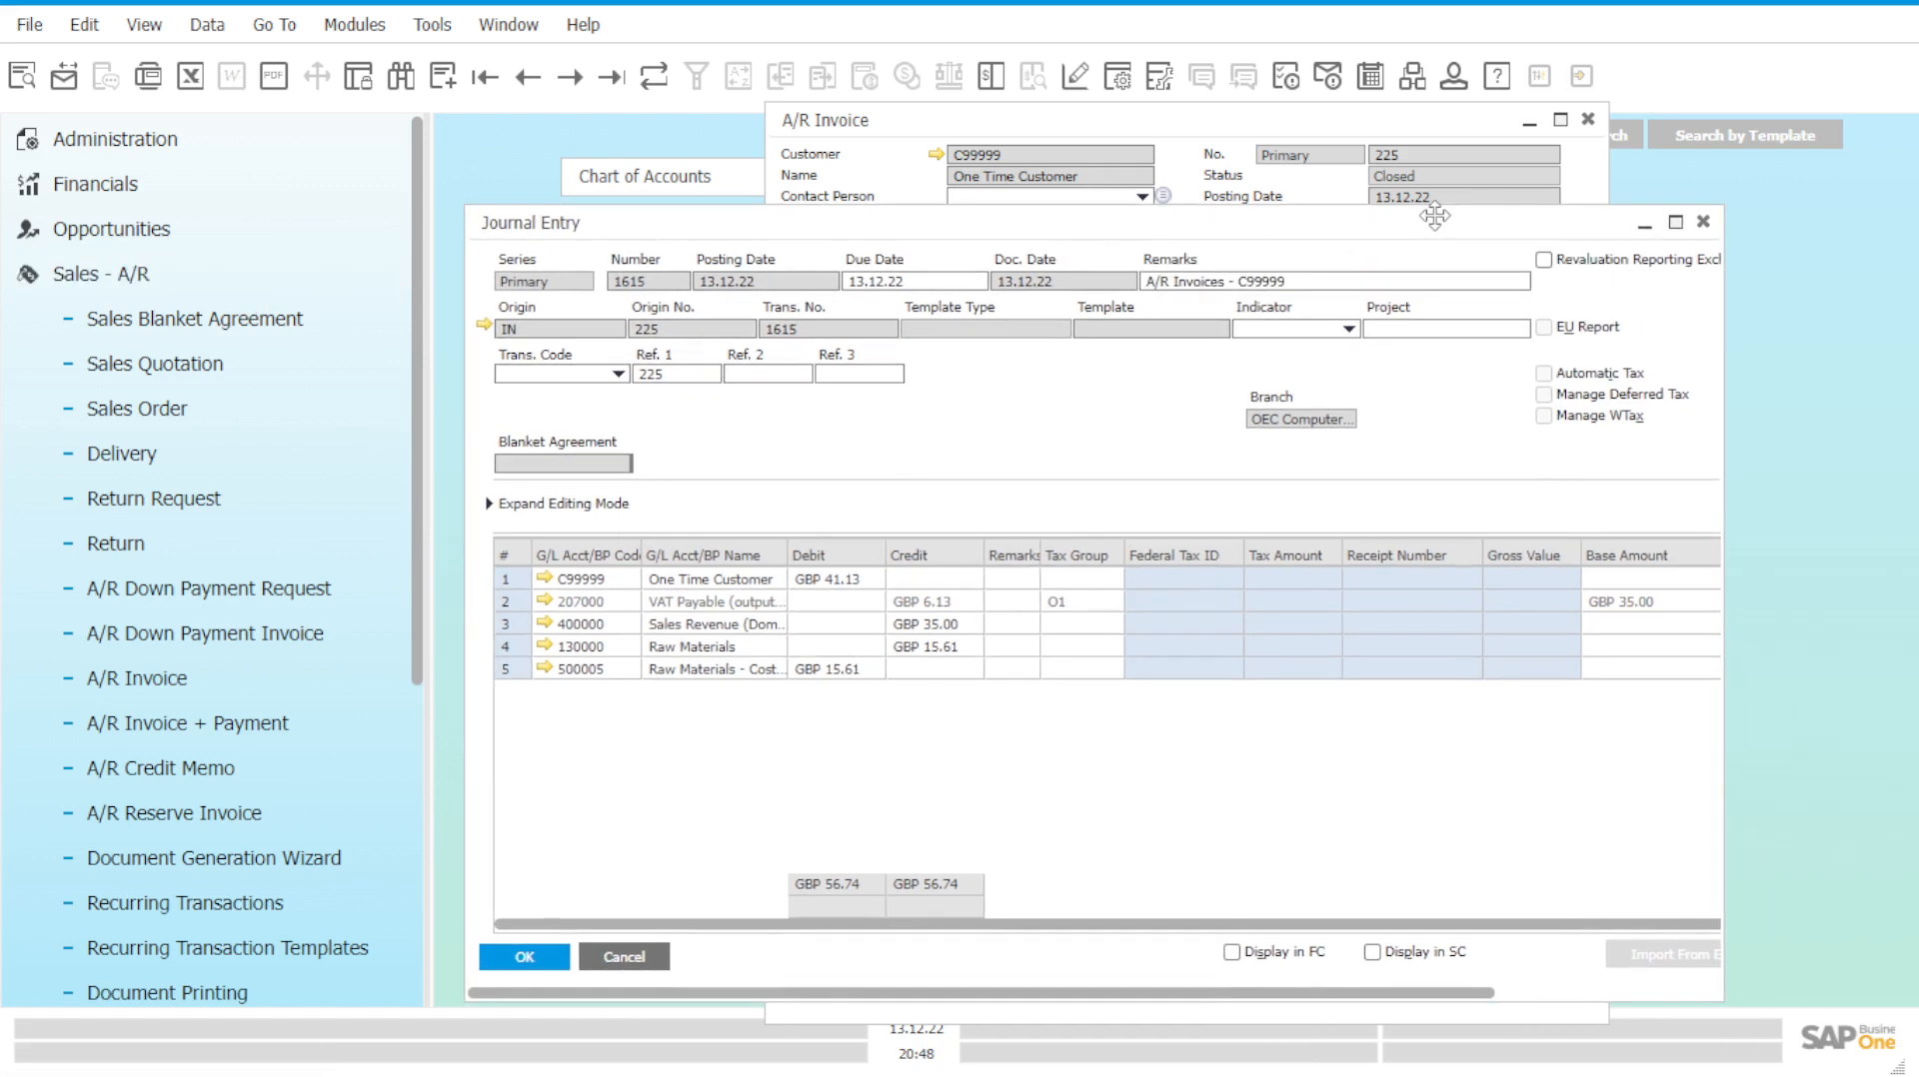
# Close the journal entry and bring up the latest incoming payment, No. 71, for invoice 225.
pyautogui.click(1704, 225)
pyautogui.click(375, 282)
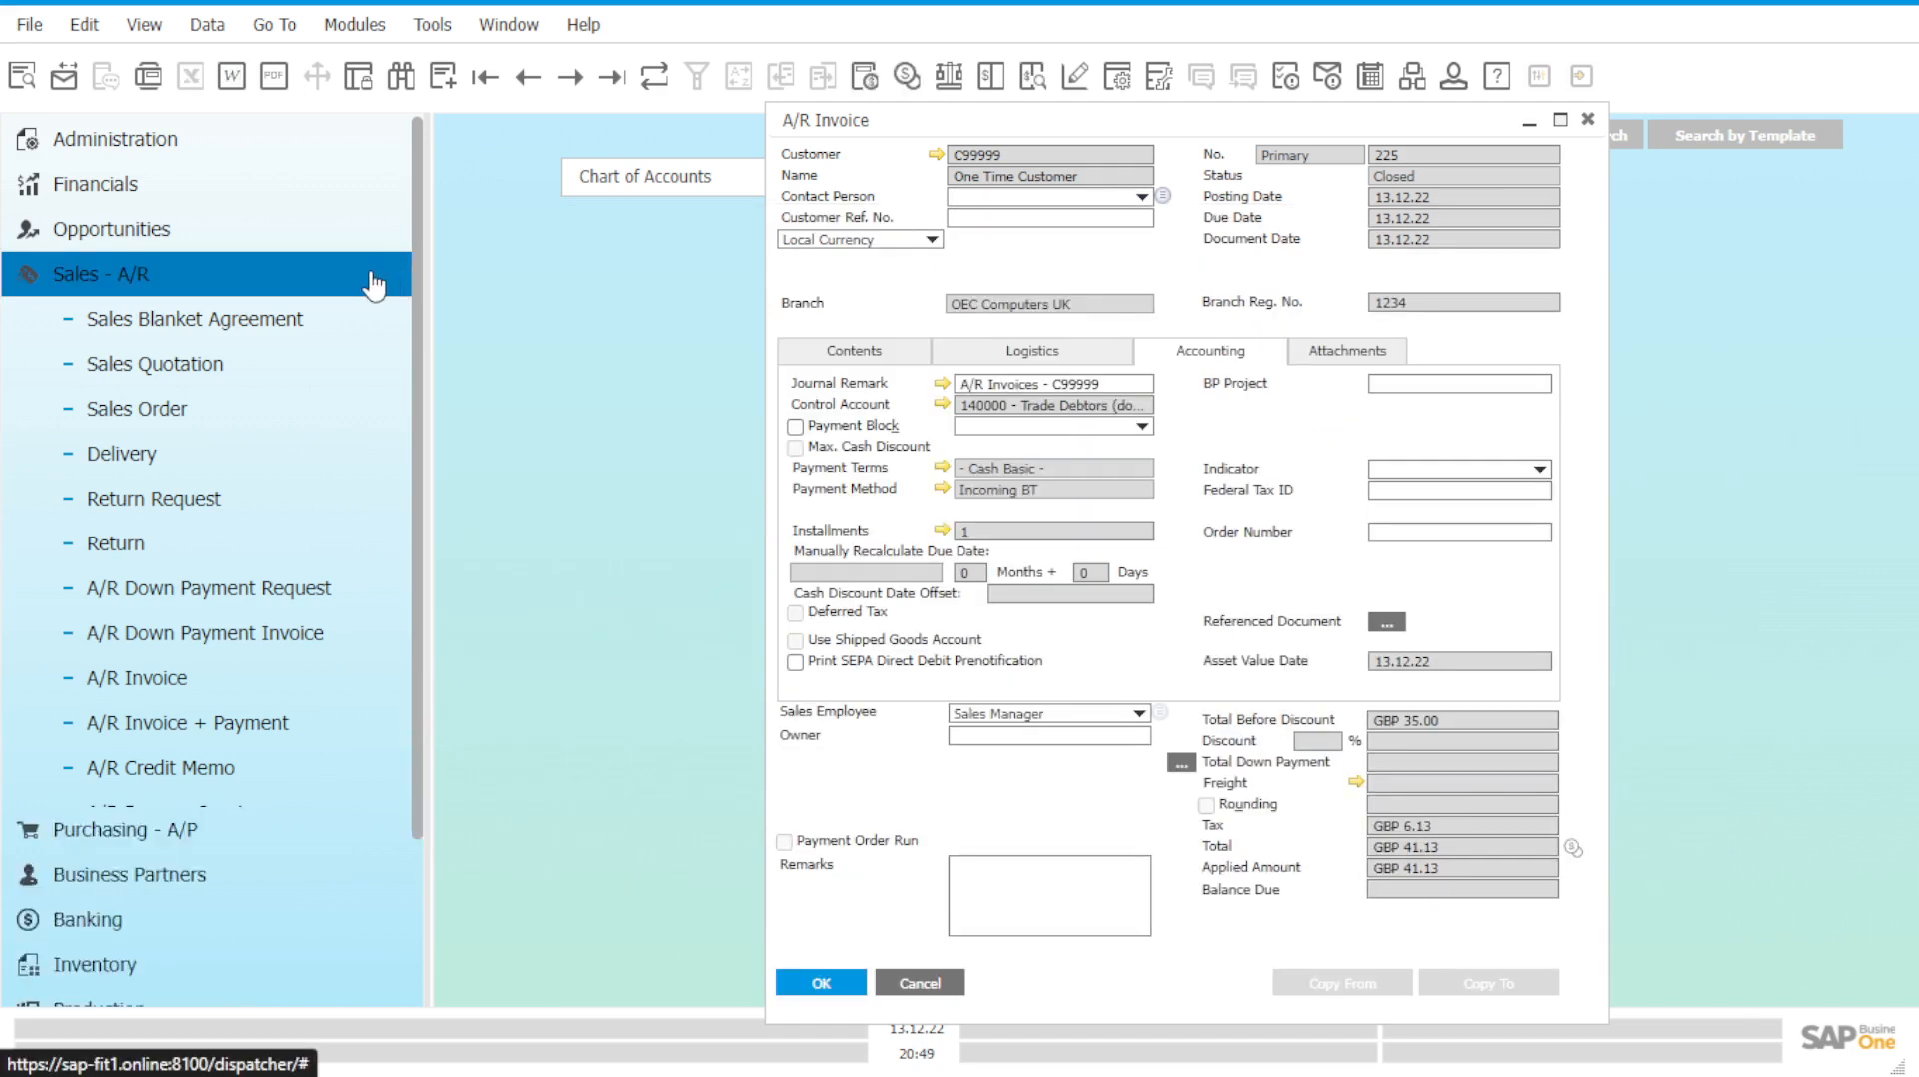
pyautogui.click(326, 418)
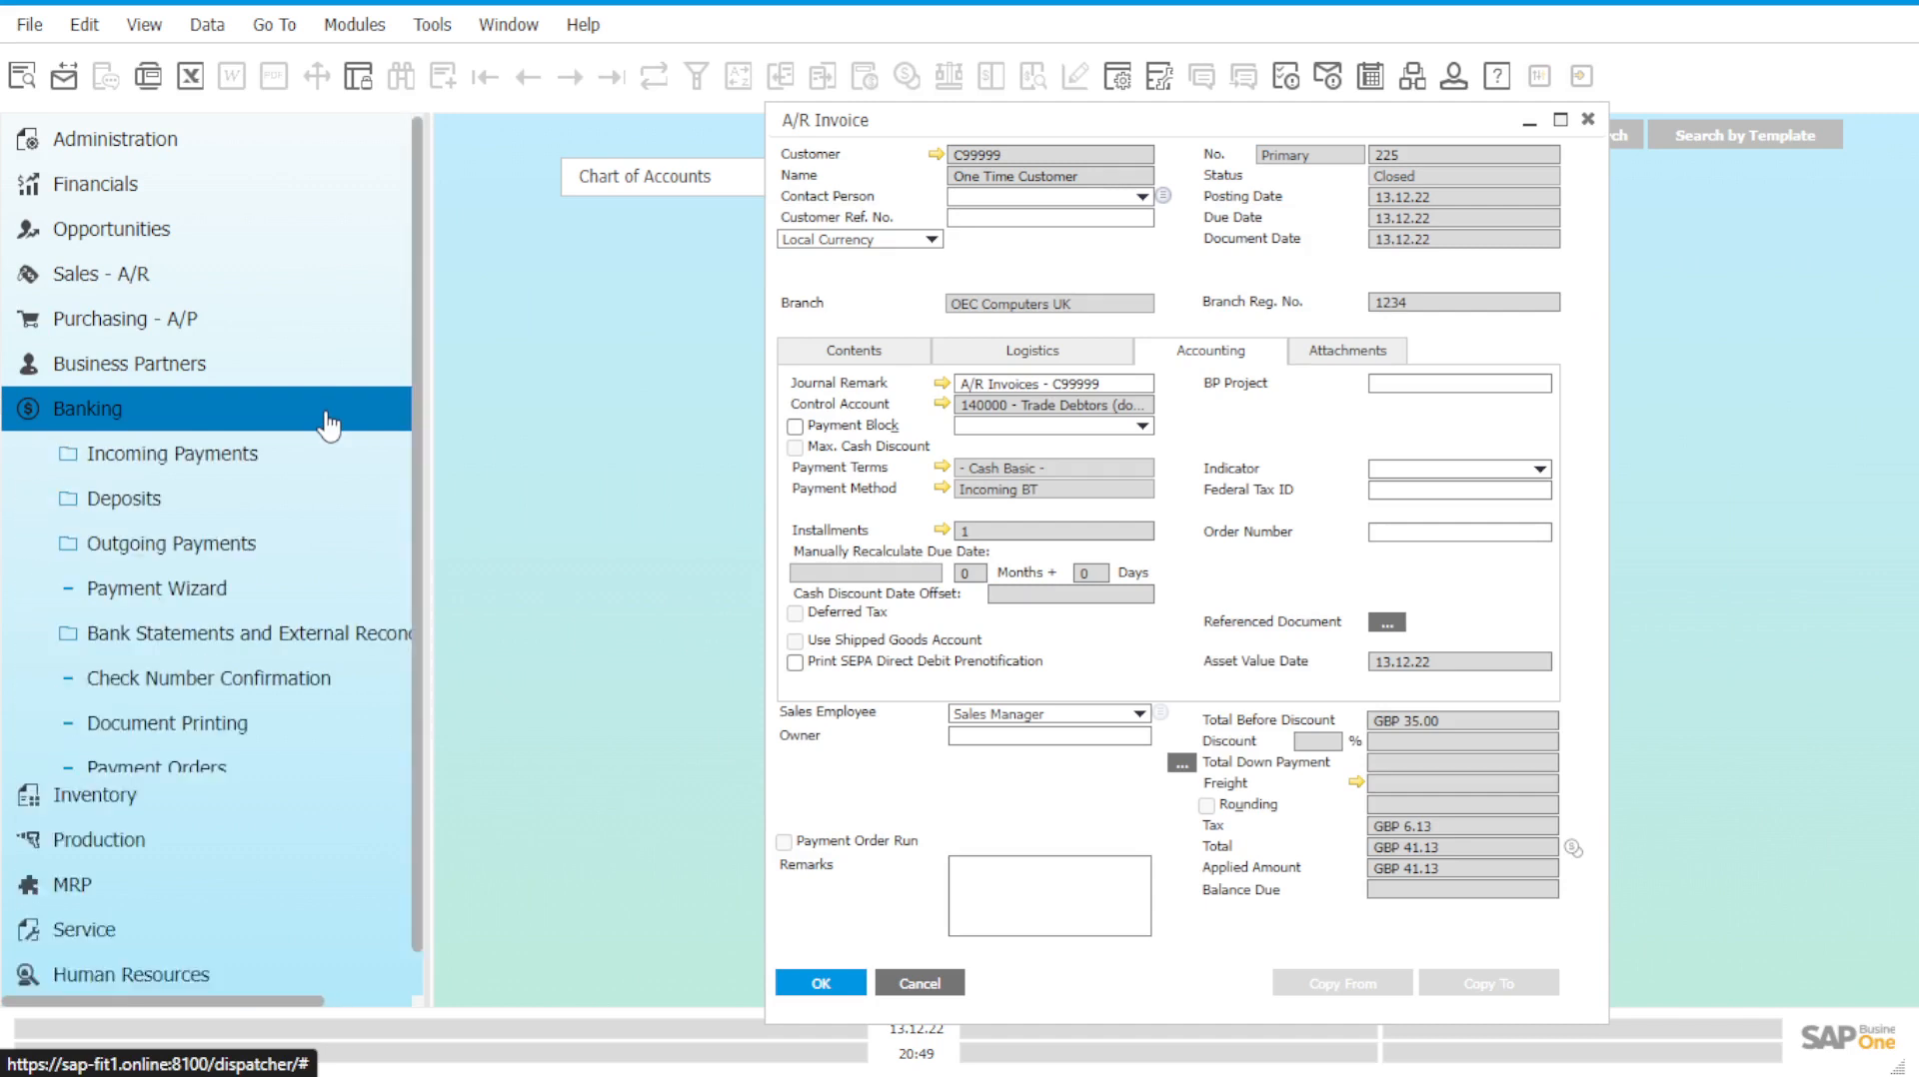
pyautogui.click(328, 458)
pyautogui.click(320, 500)
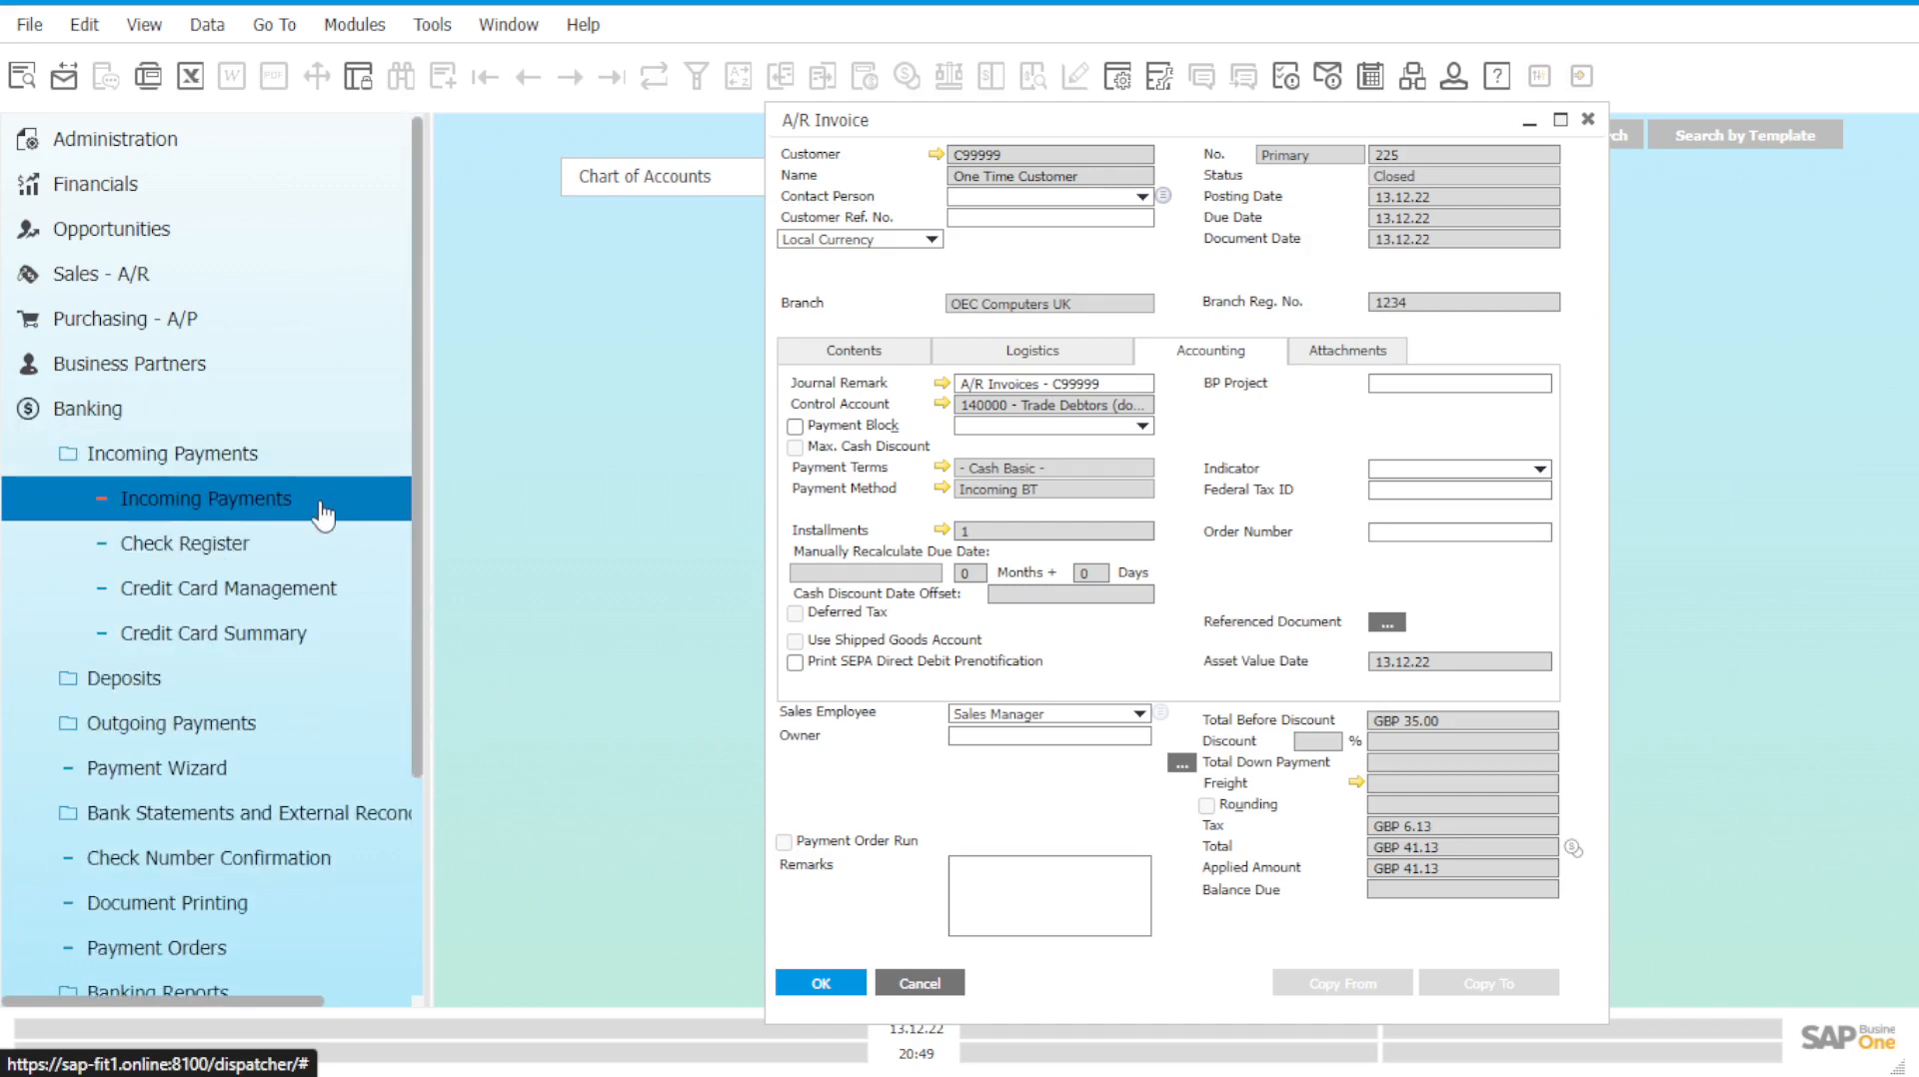
pyautogui.click(612, 78)
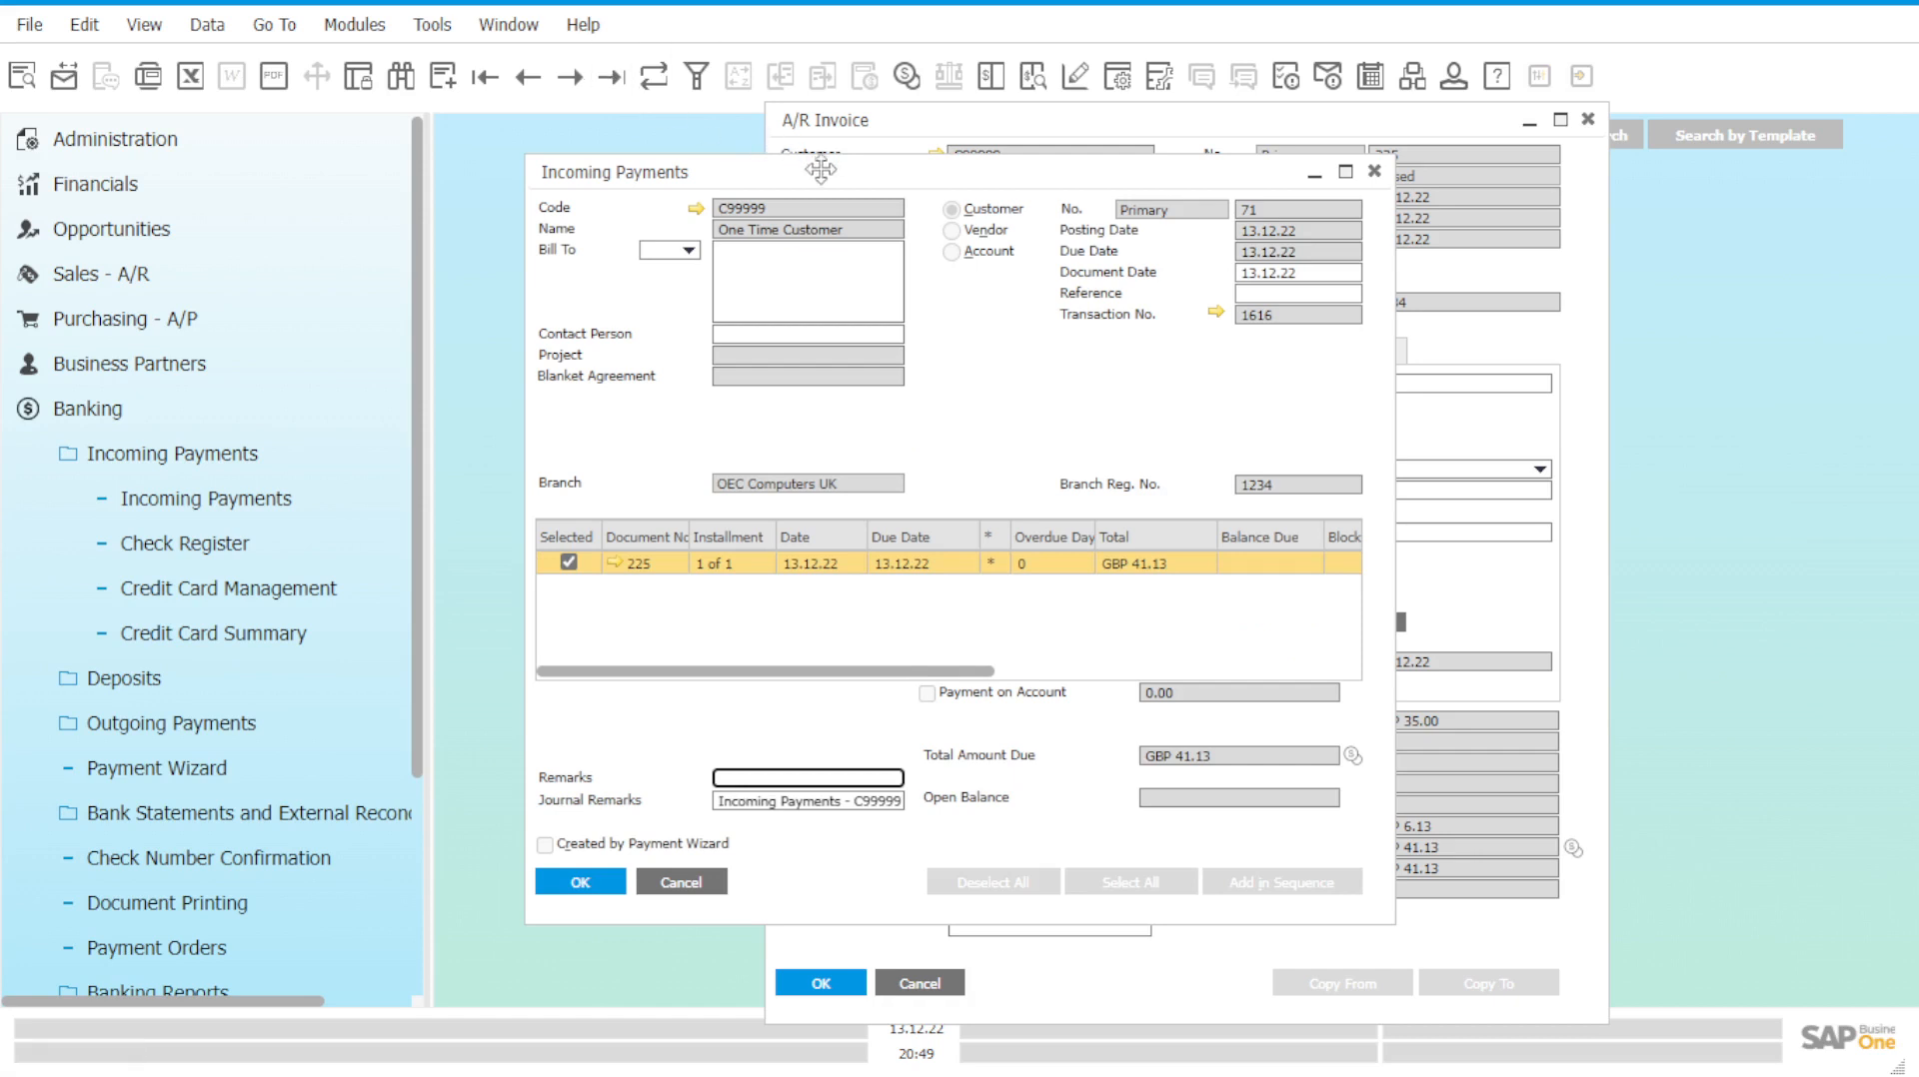
pyautogui.moveTo(834, 175); pyautogui.dragTo(1124, 280)
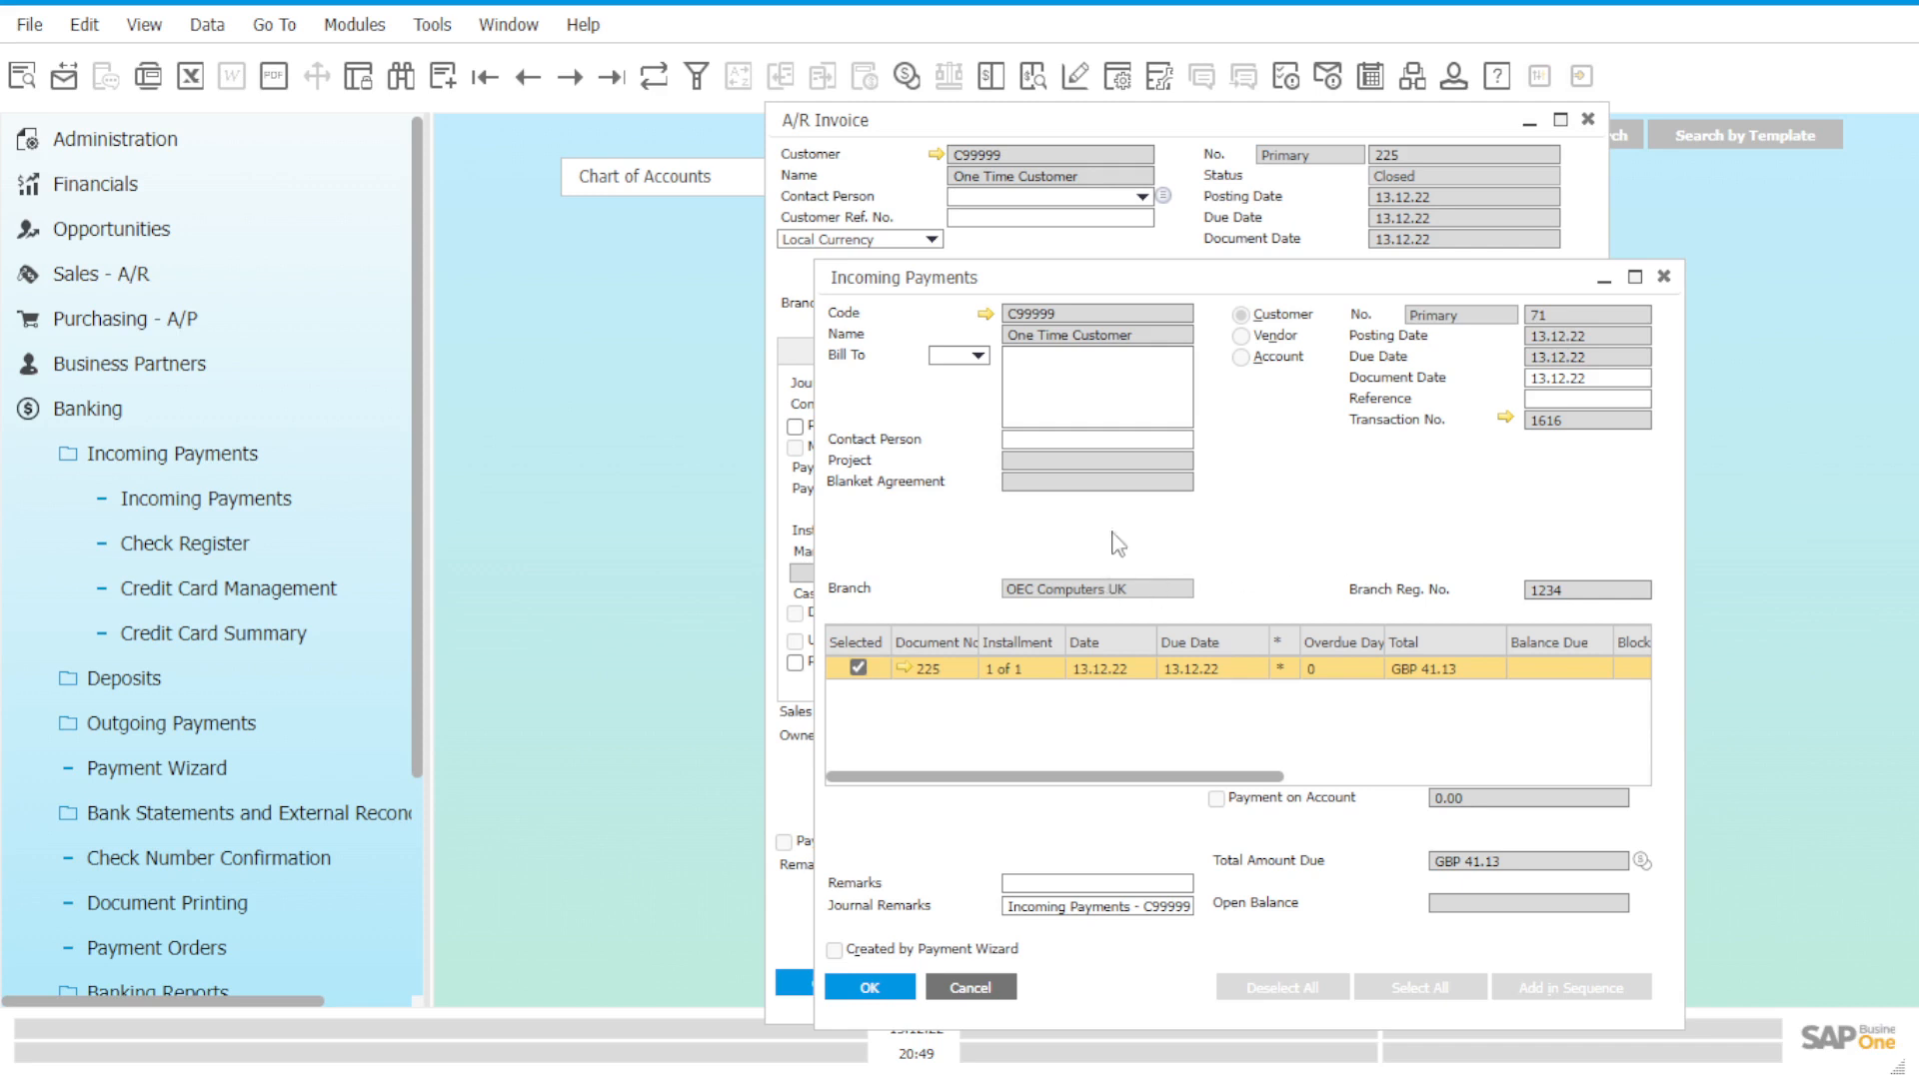
pyautogui.moveTo(1114, 278); pyautogui.dragTo(1264, 235)
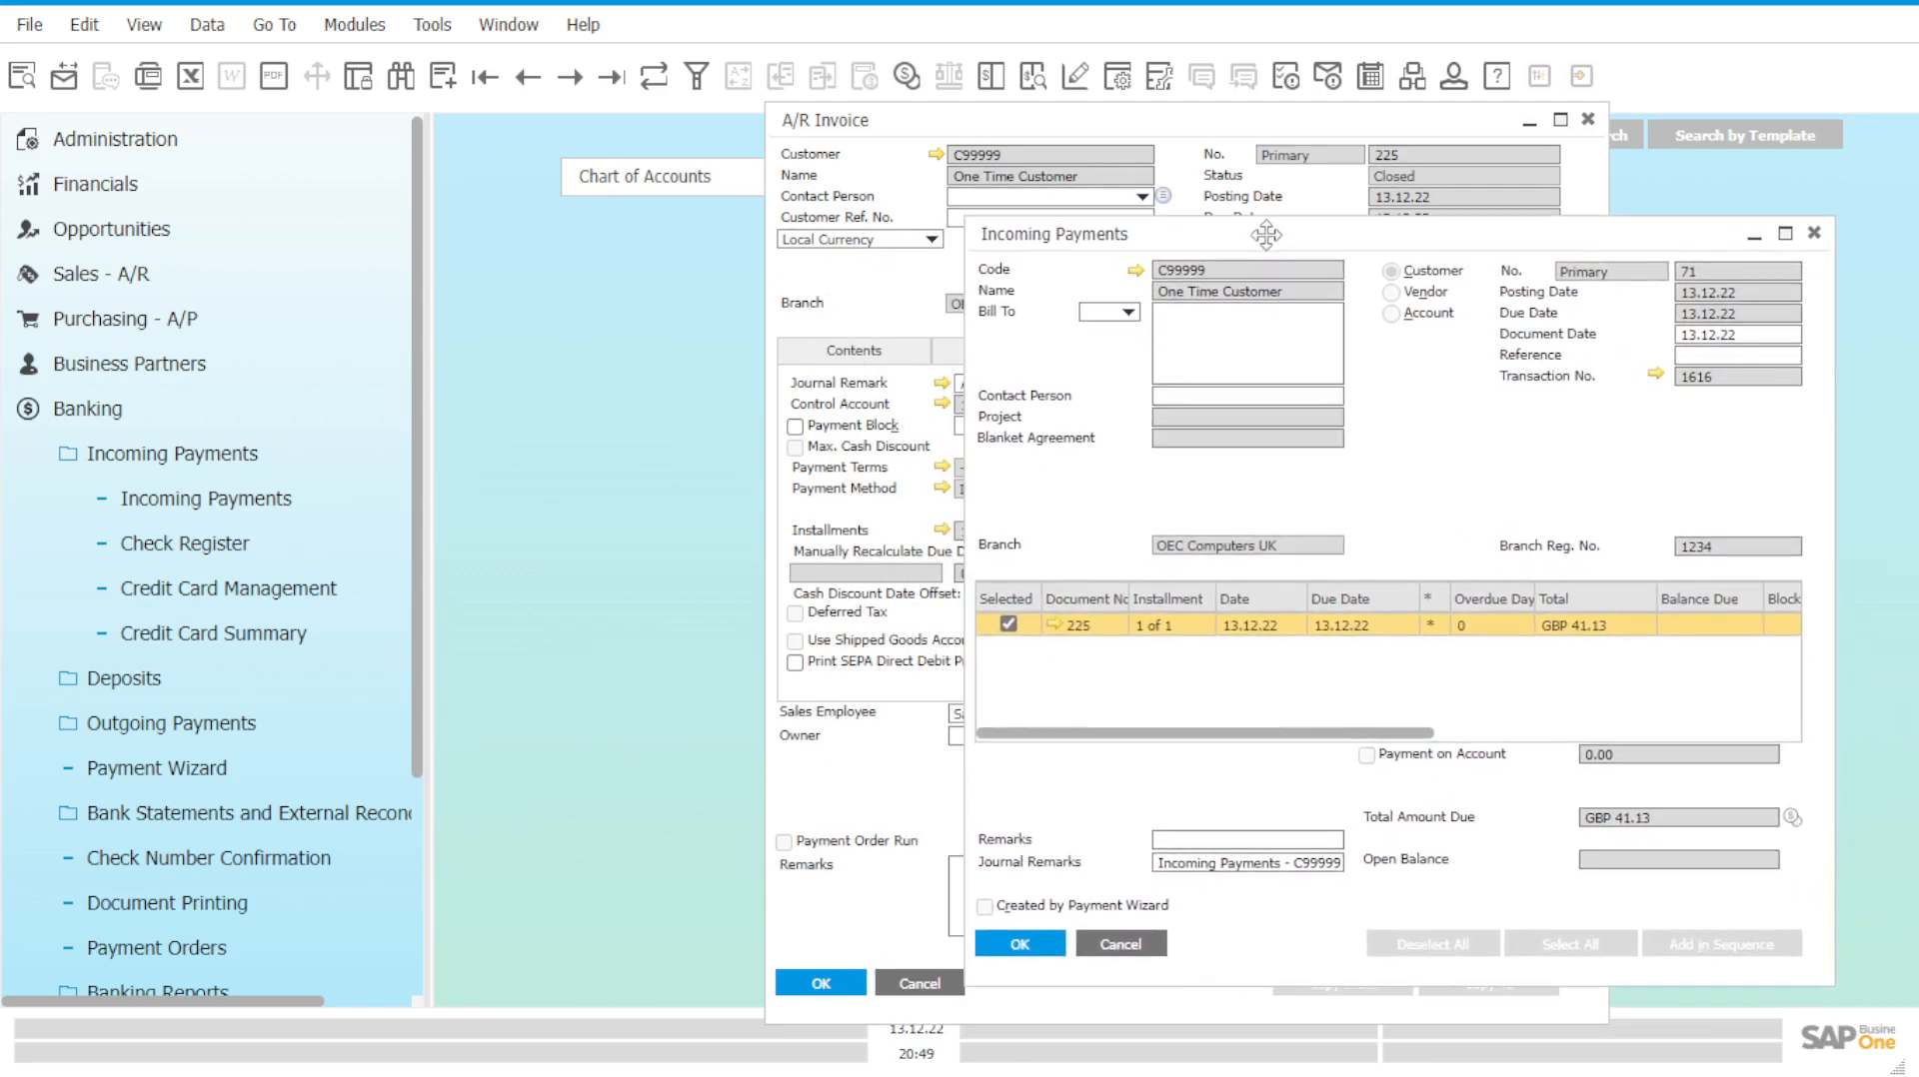
# View journal entry 1616's GBP 41.13 debit to 1530002A, then close it and payment 71.
pyautogui.click(1655, 380)
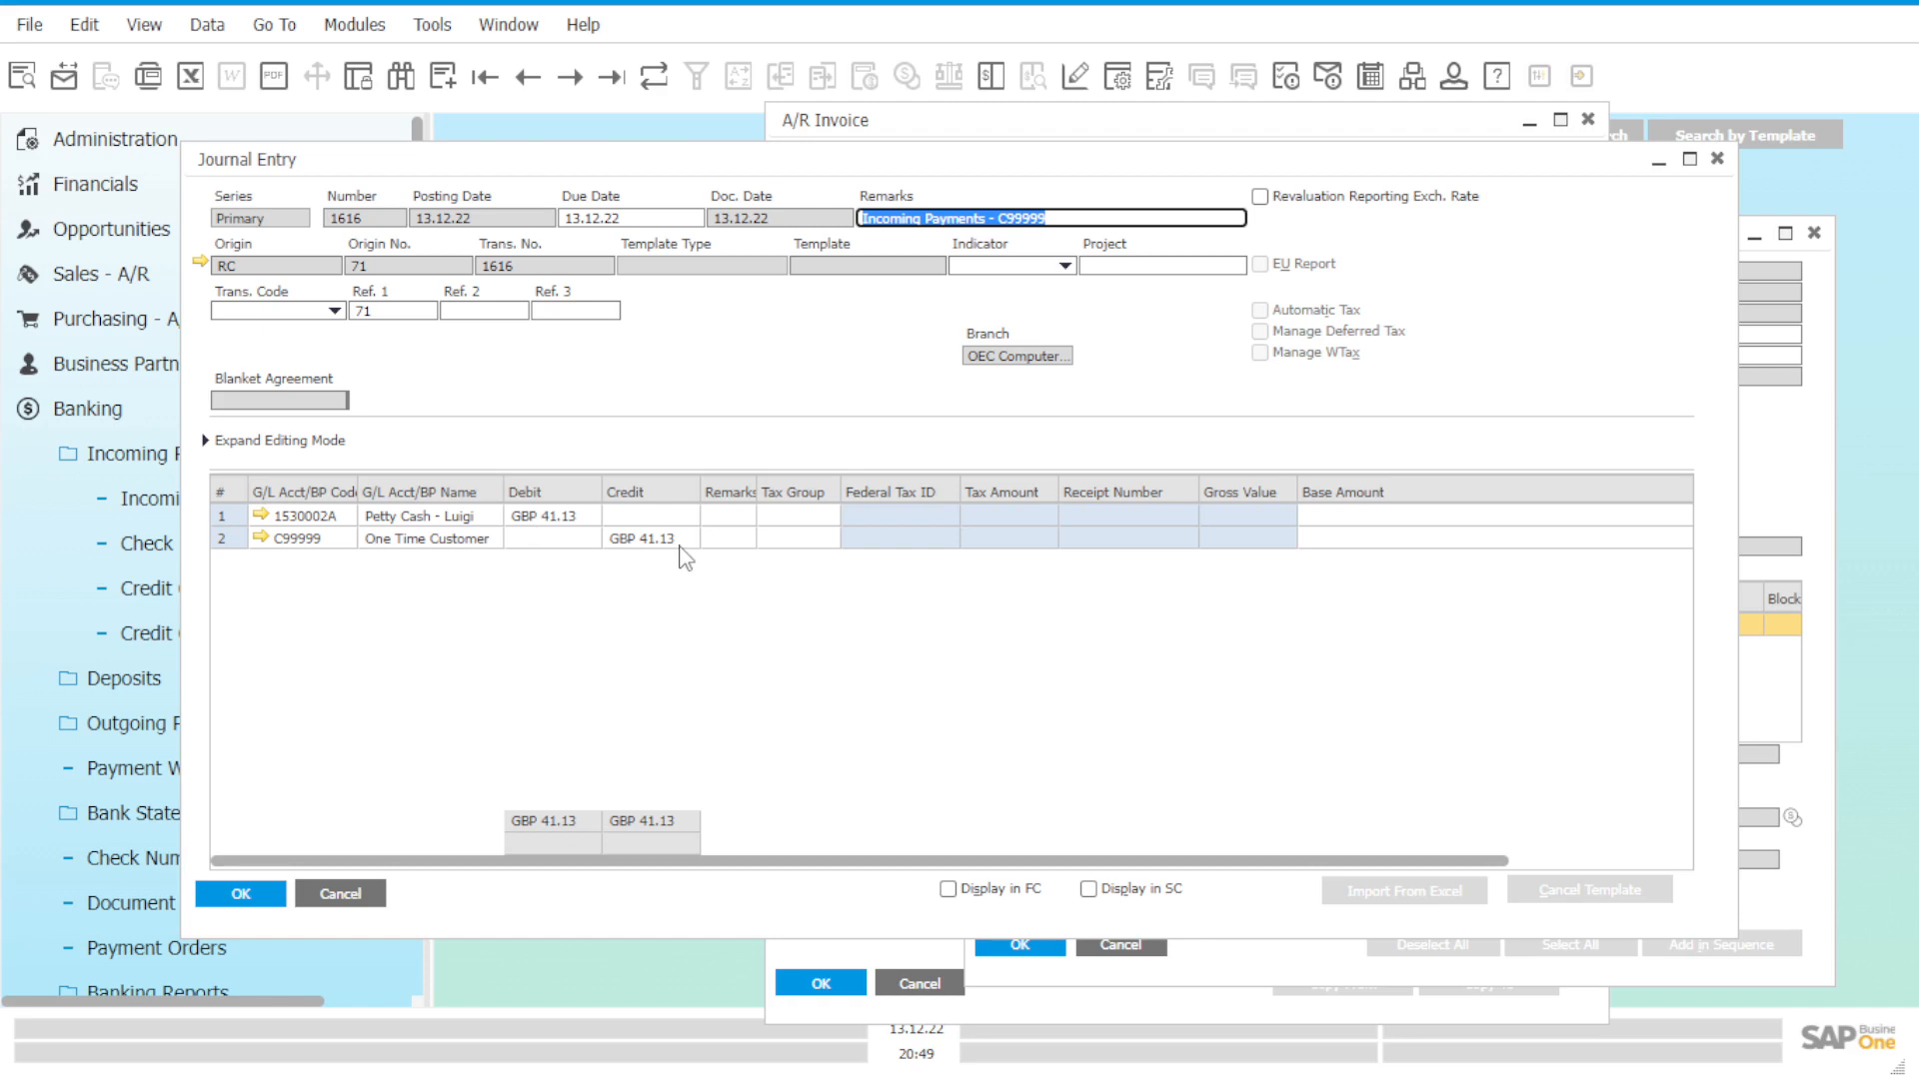
pyautogui.click(100, 421)
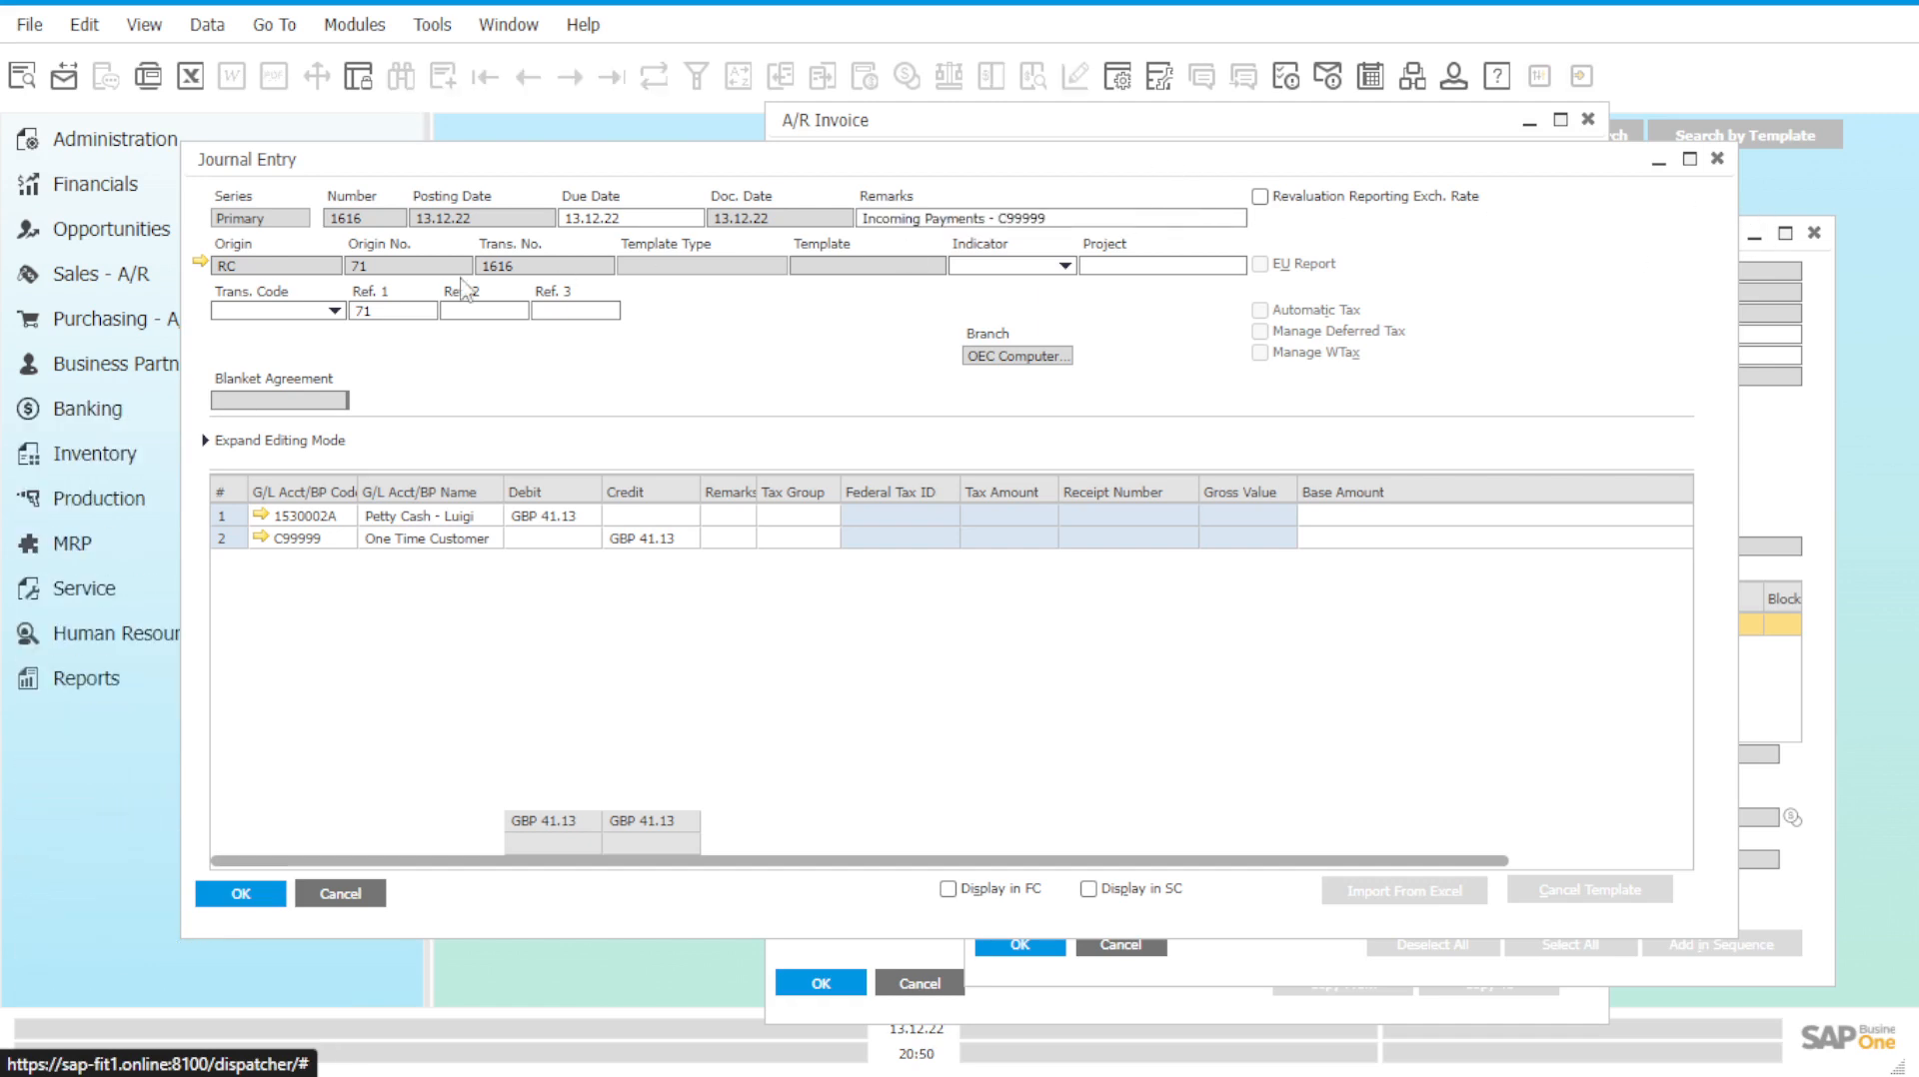
pyautogui.click(155, 287)
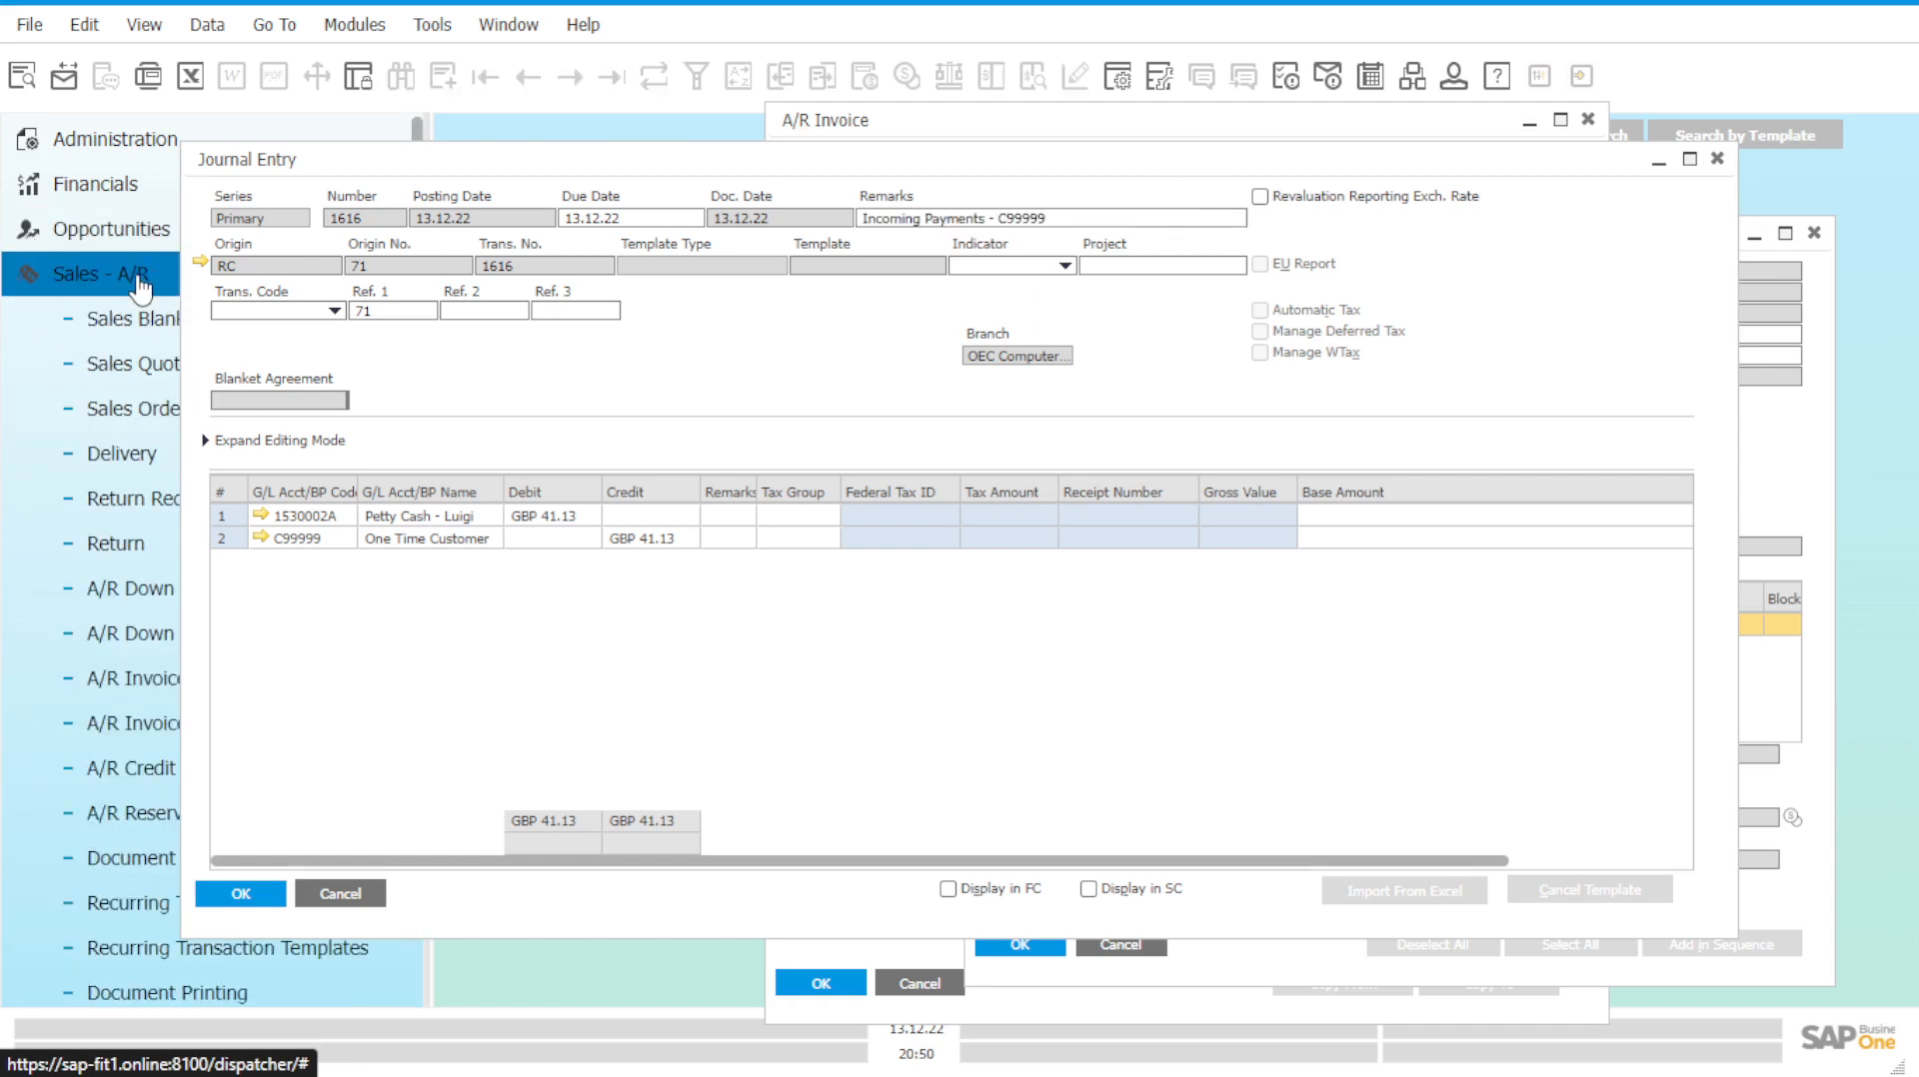
pyautogui.click(139, 289)
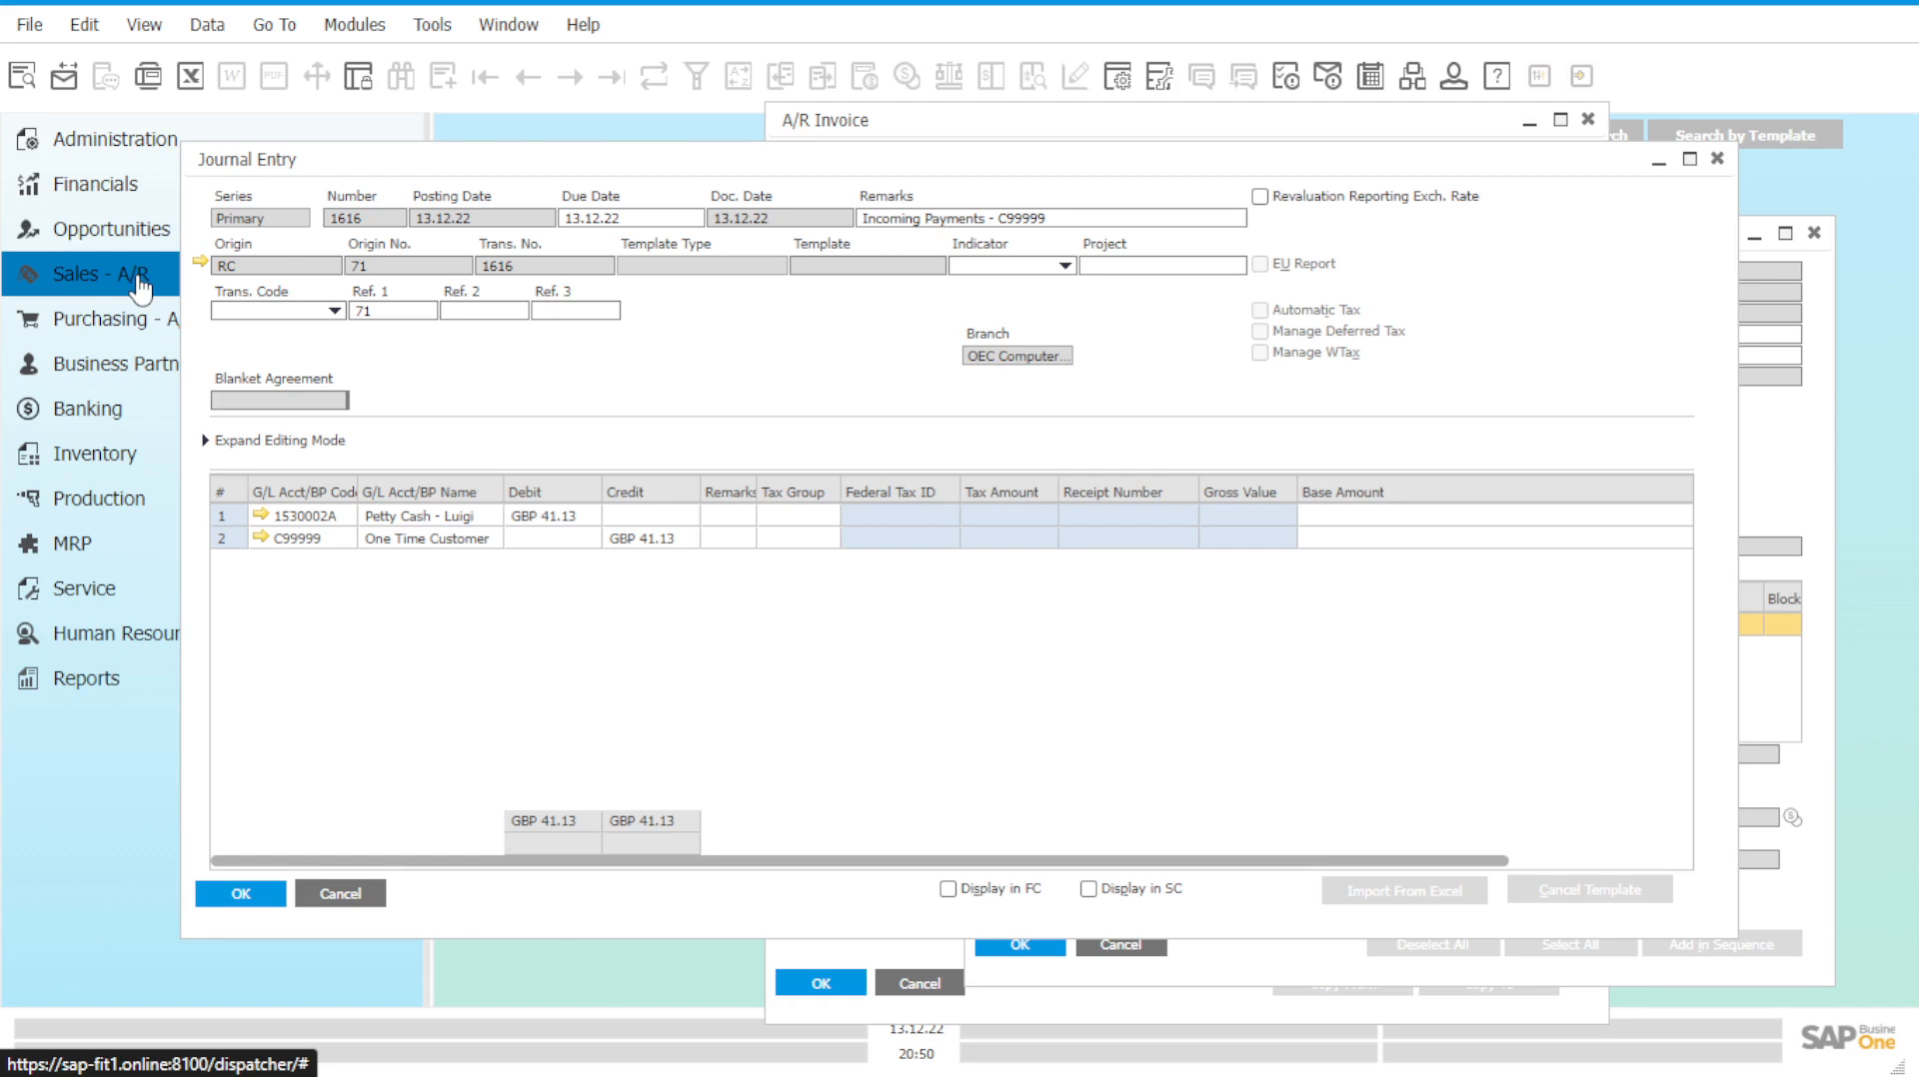
pyautogui.click(1720, 160)
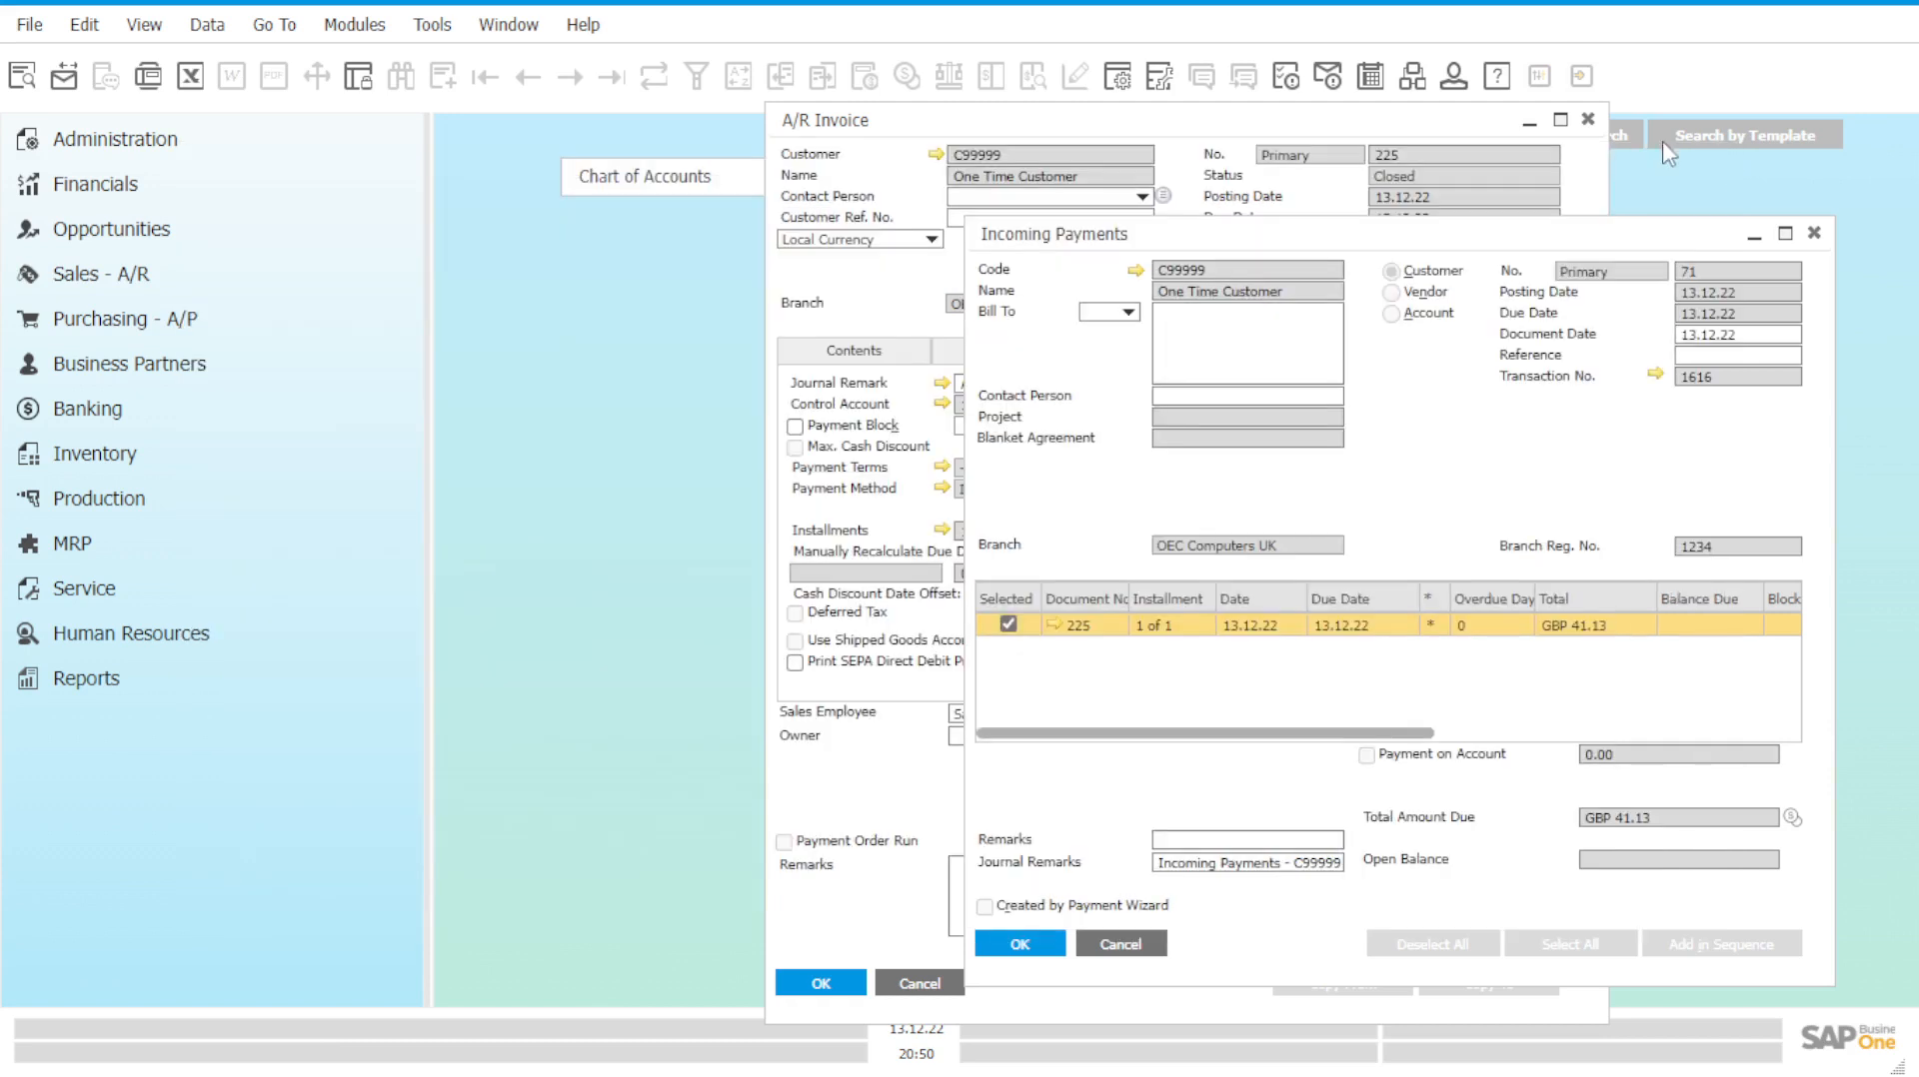
pyautogui.click(1818, 238)
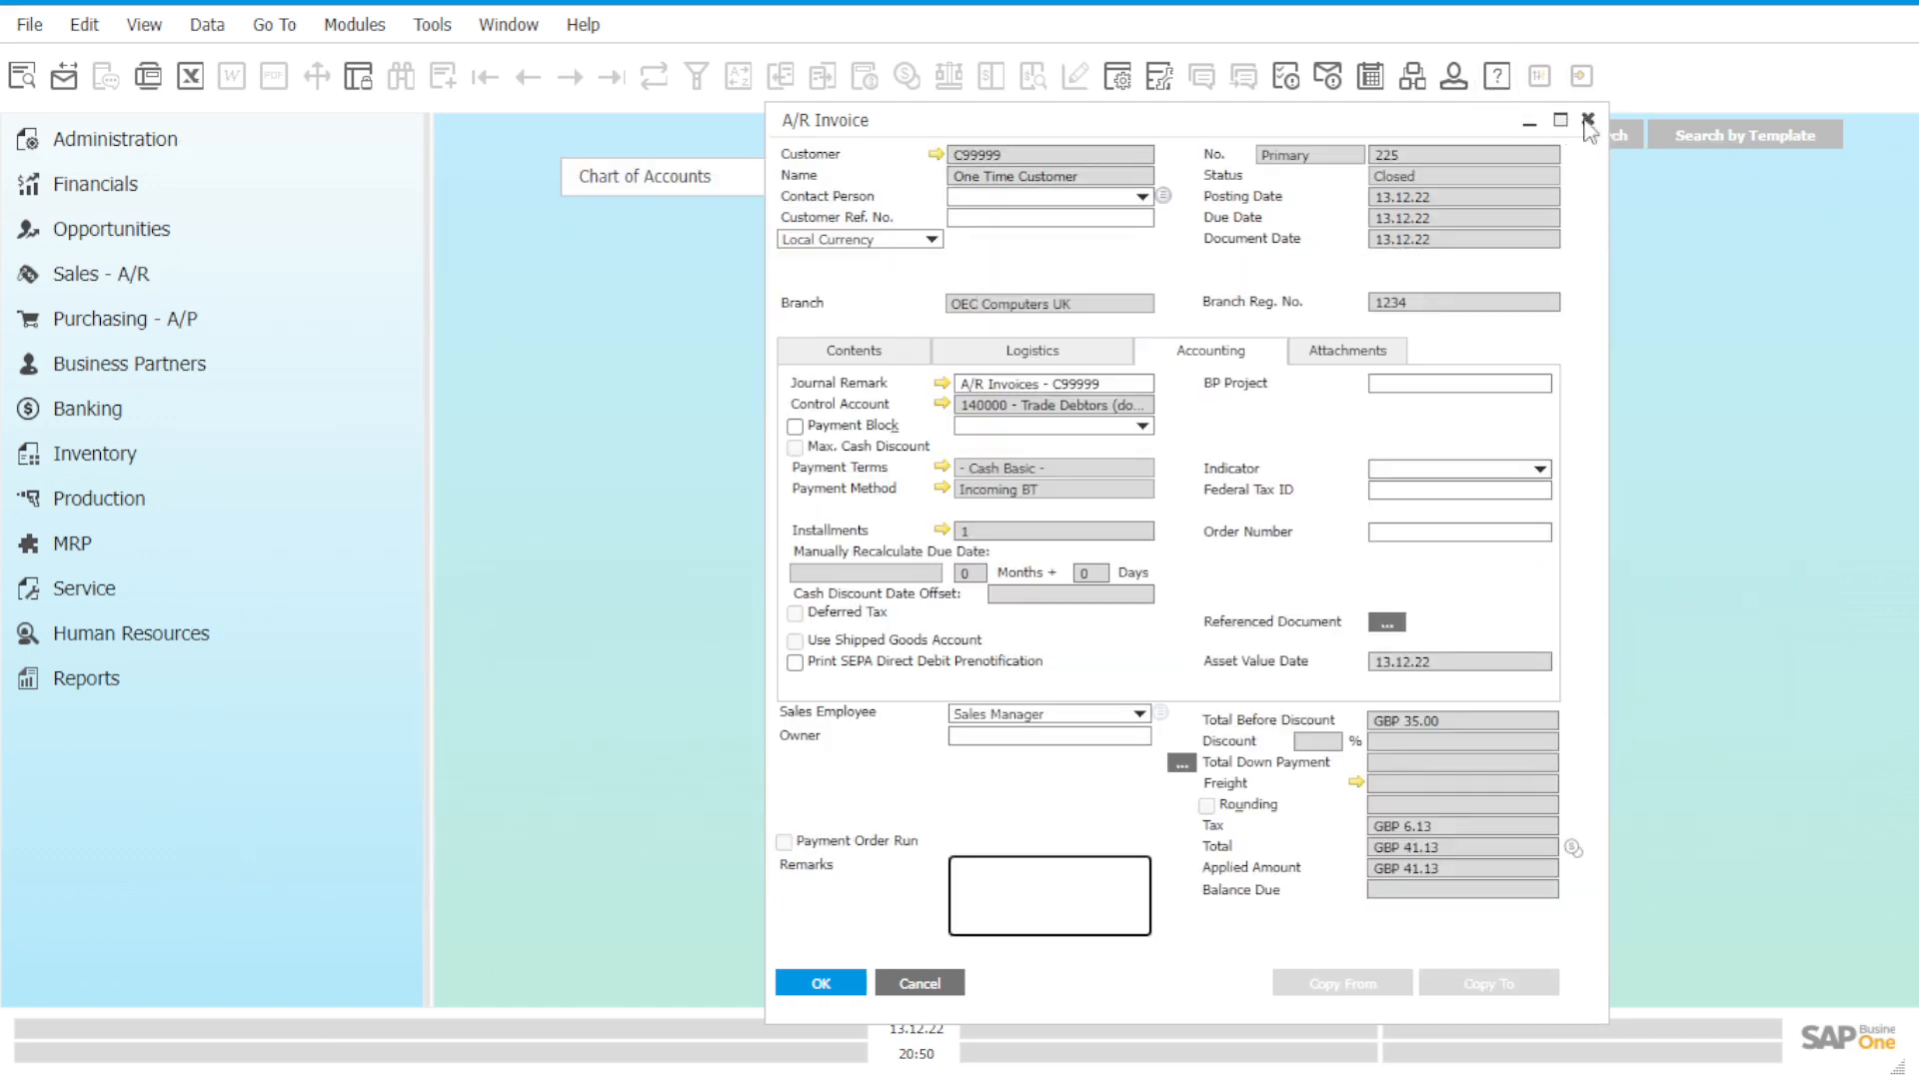
# Close invoice 225 and select petty cash account 1530002A in the Chart of Accounts.
pyautogui.click(1587, 119)
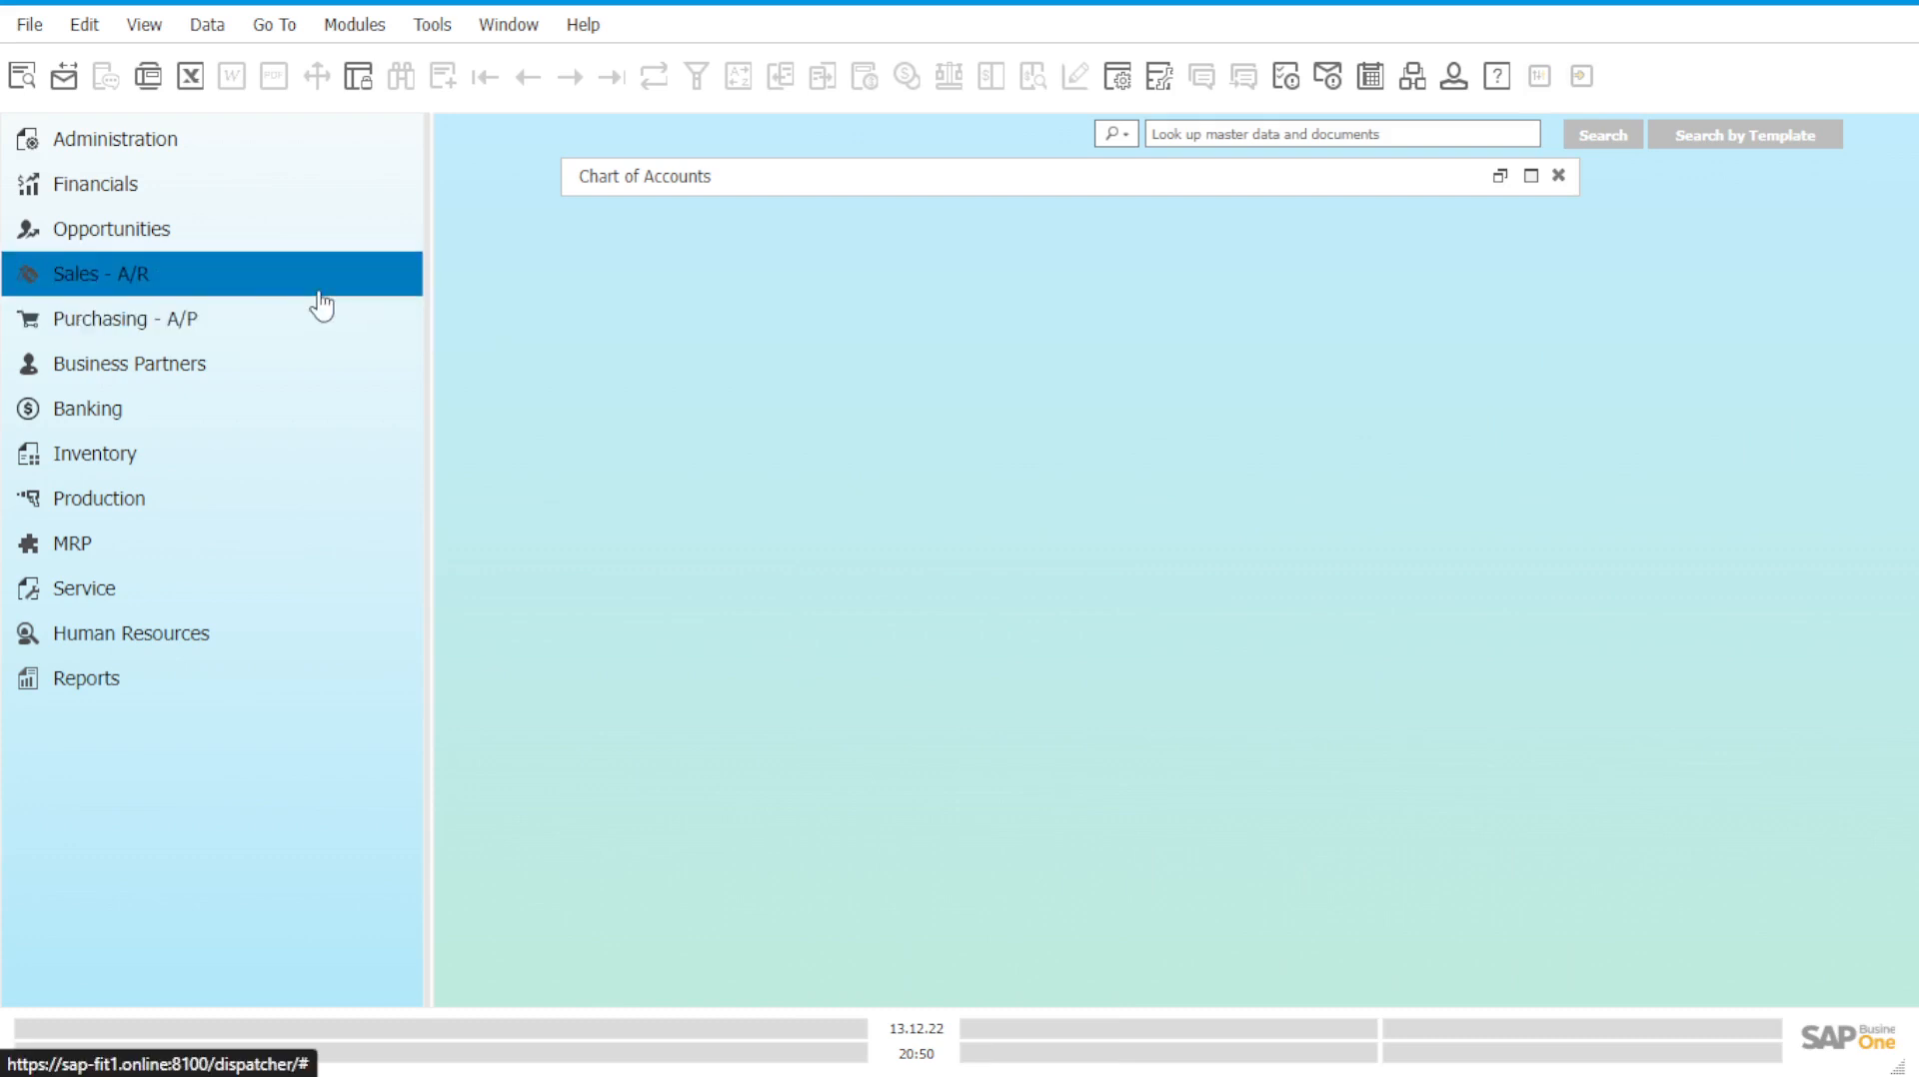
pyautogui.click(247, 189)
pyautogui.click(245, 243)
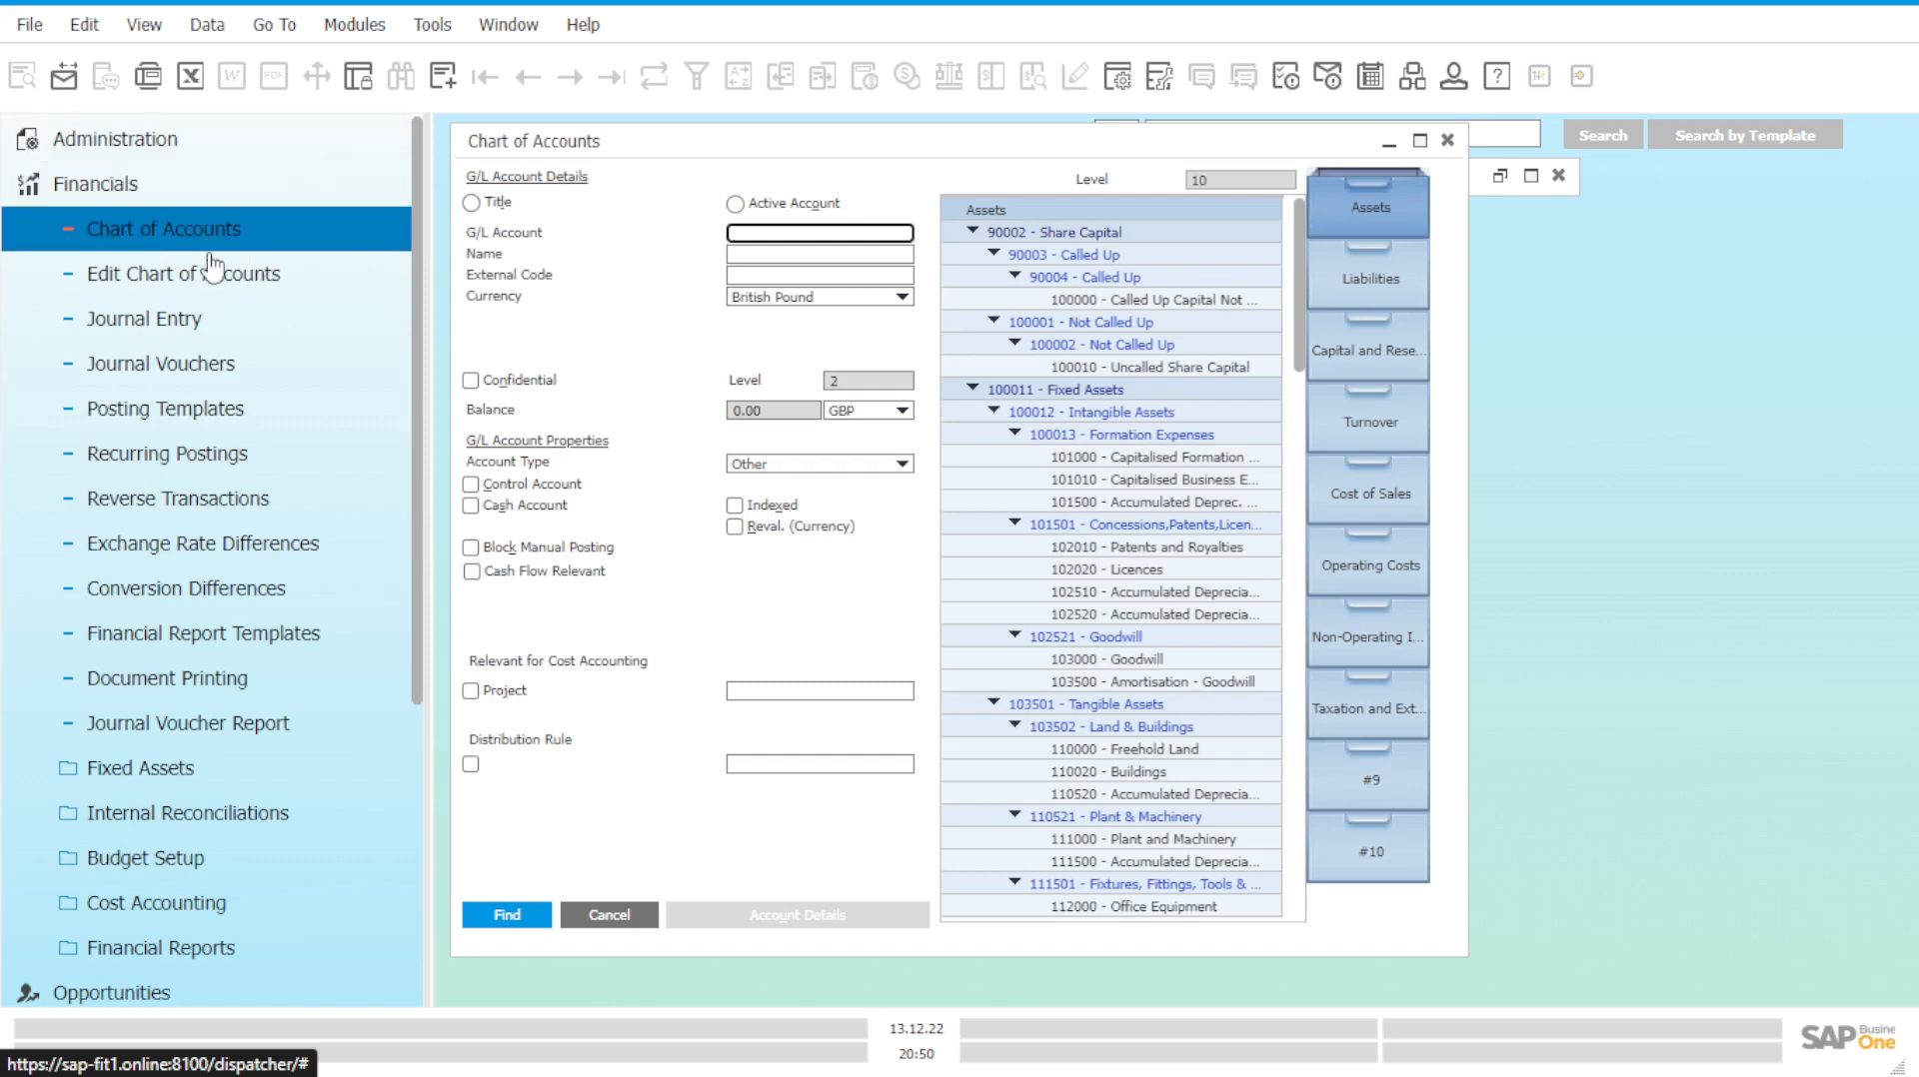
pyautogui.moveTo(862, 152); pyautogui.dragTo(1168, 215)
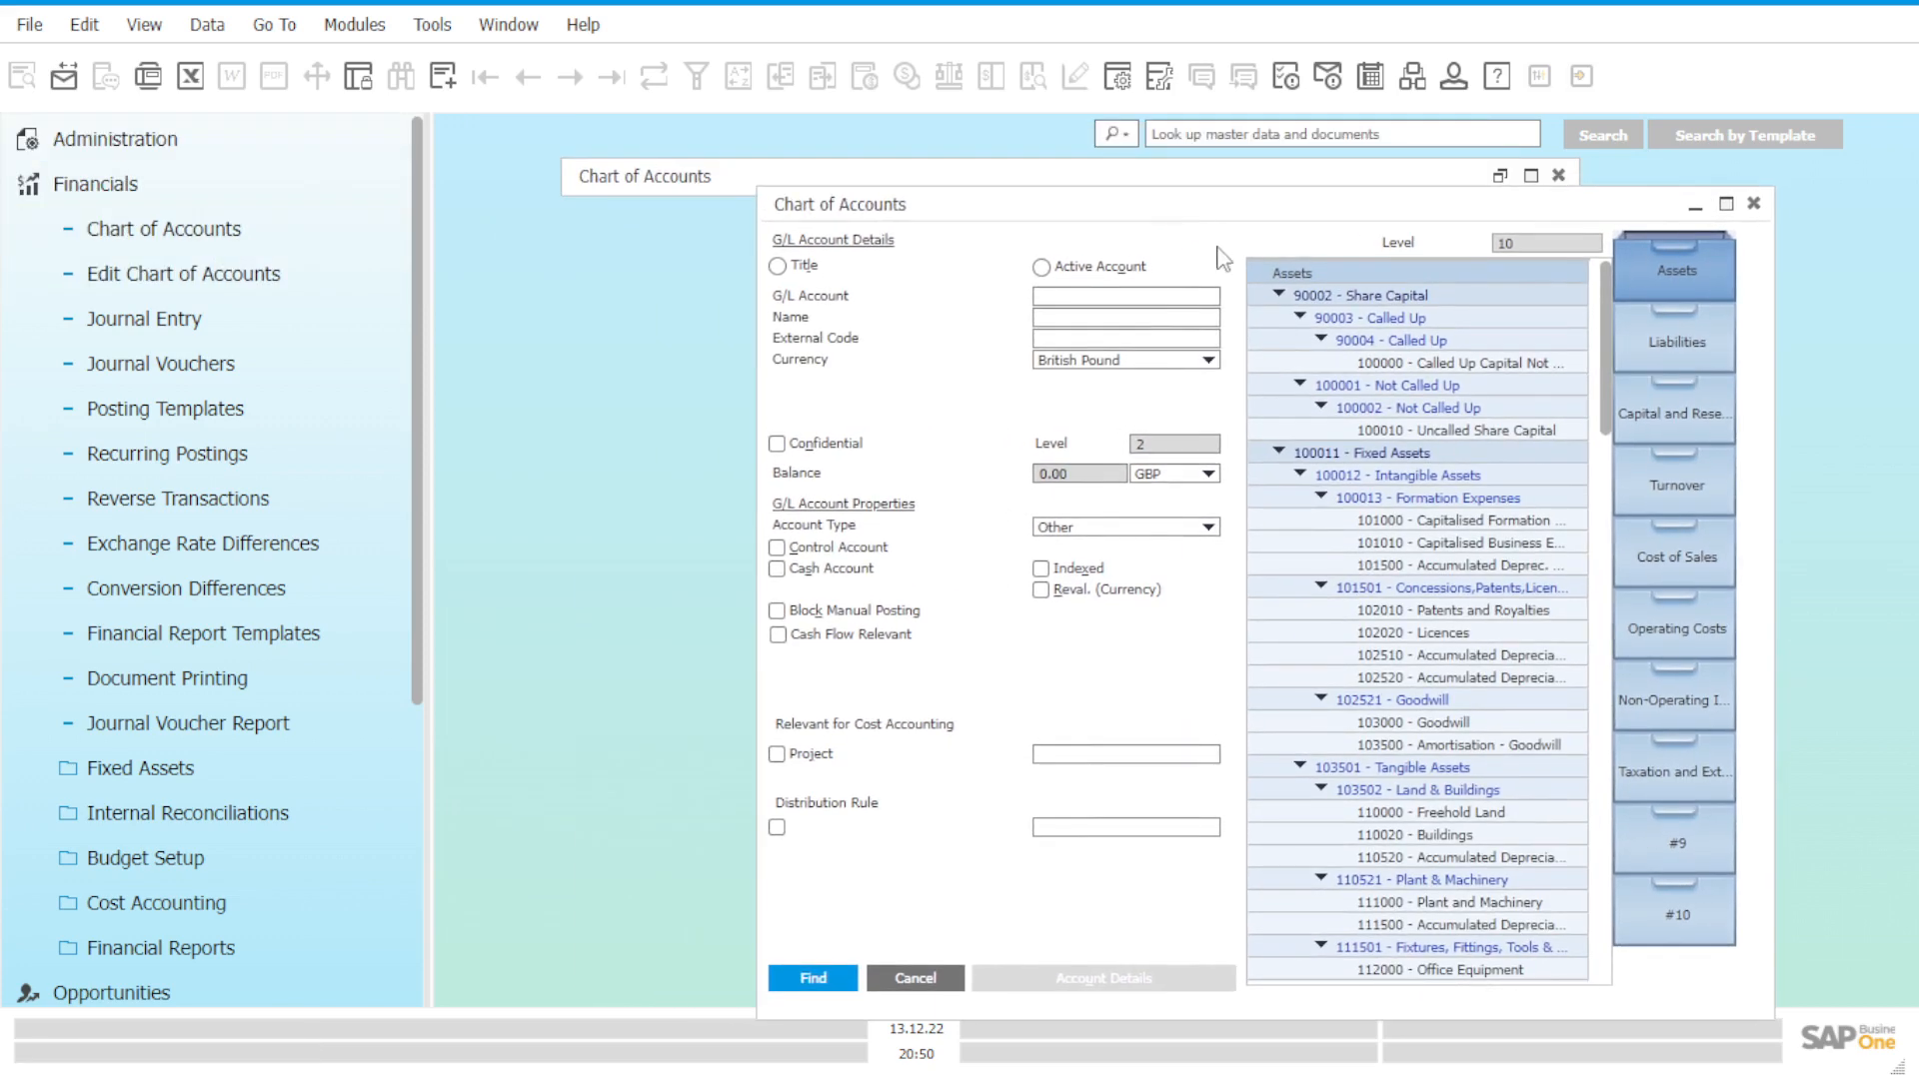
pyautogui.scroll(-4, 1529, 680)
pyautogui.scroll(-15, 1529, 679)
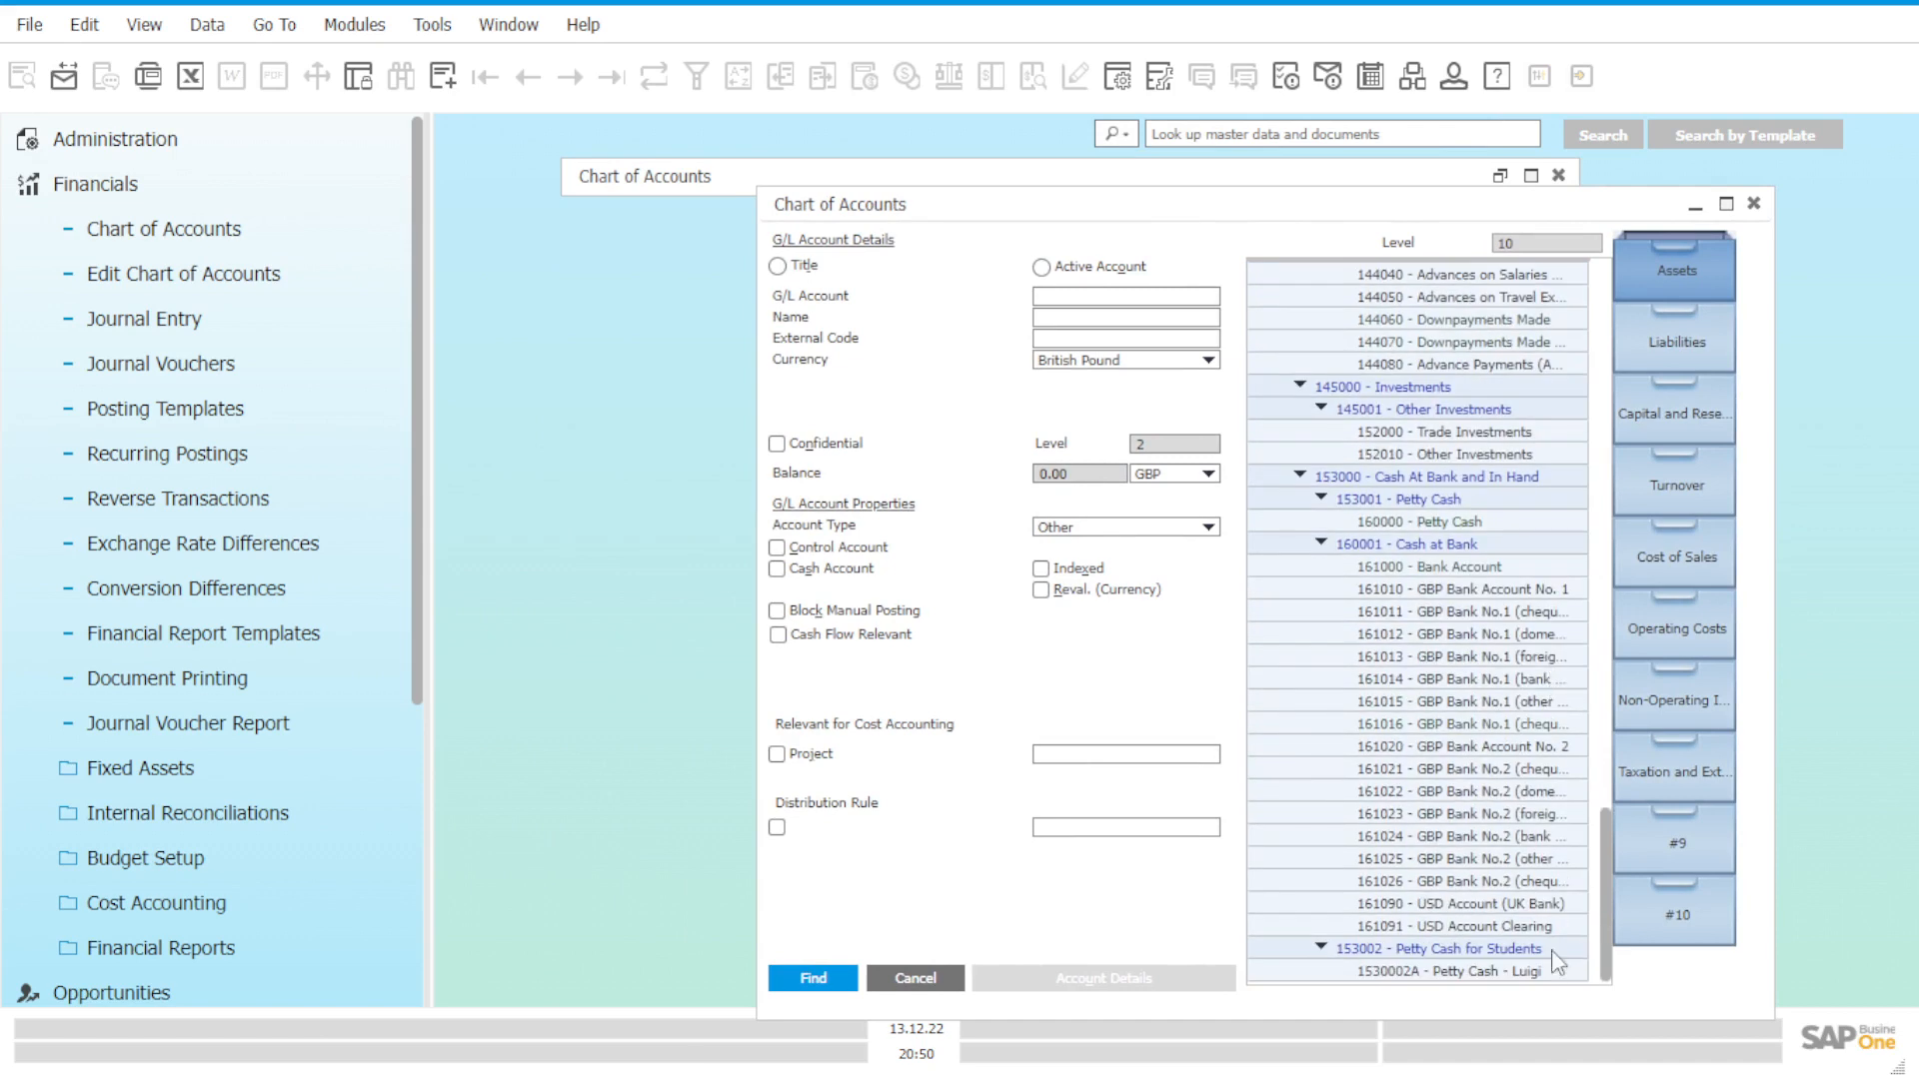
pyautogui.click(1517, 973)
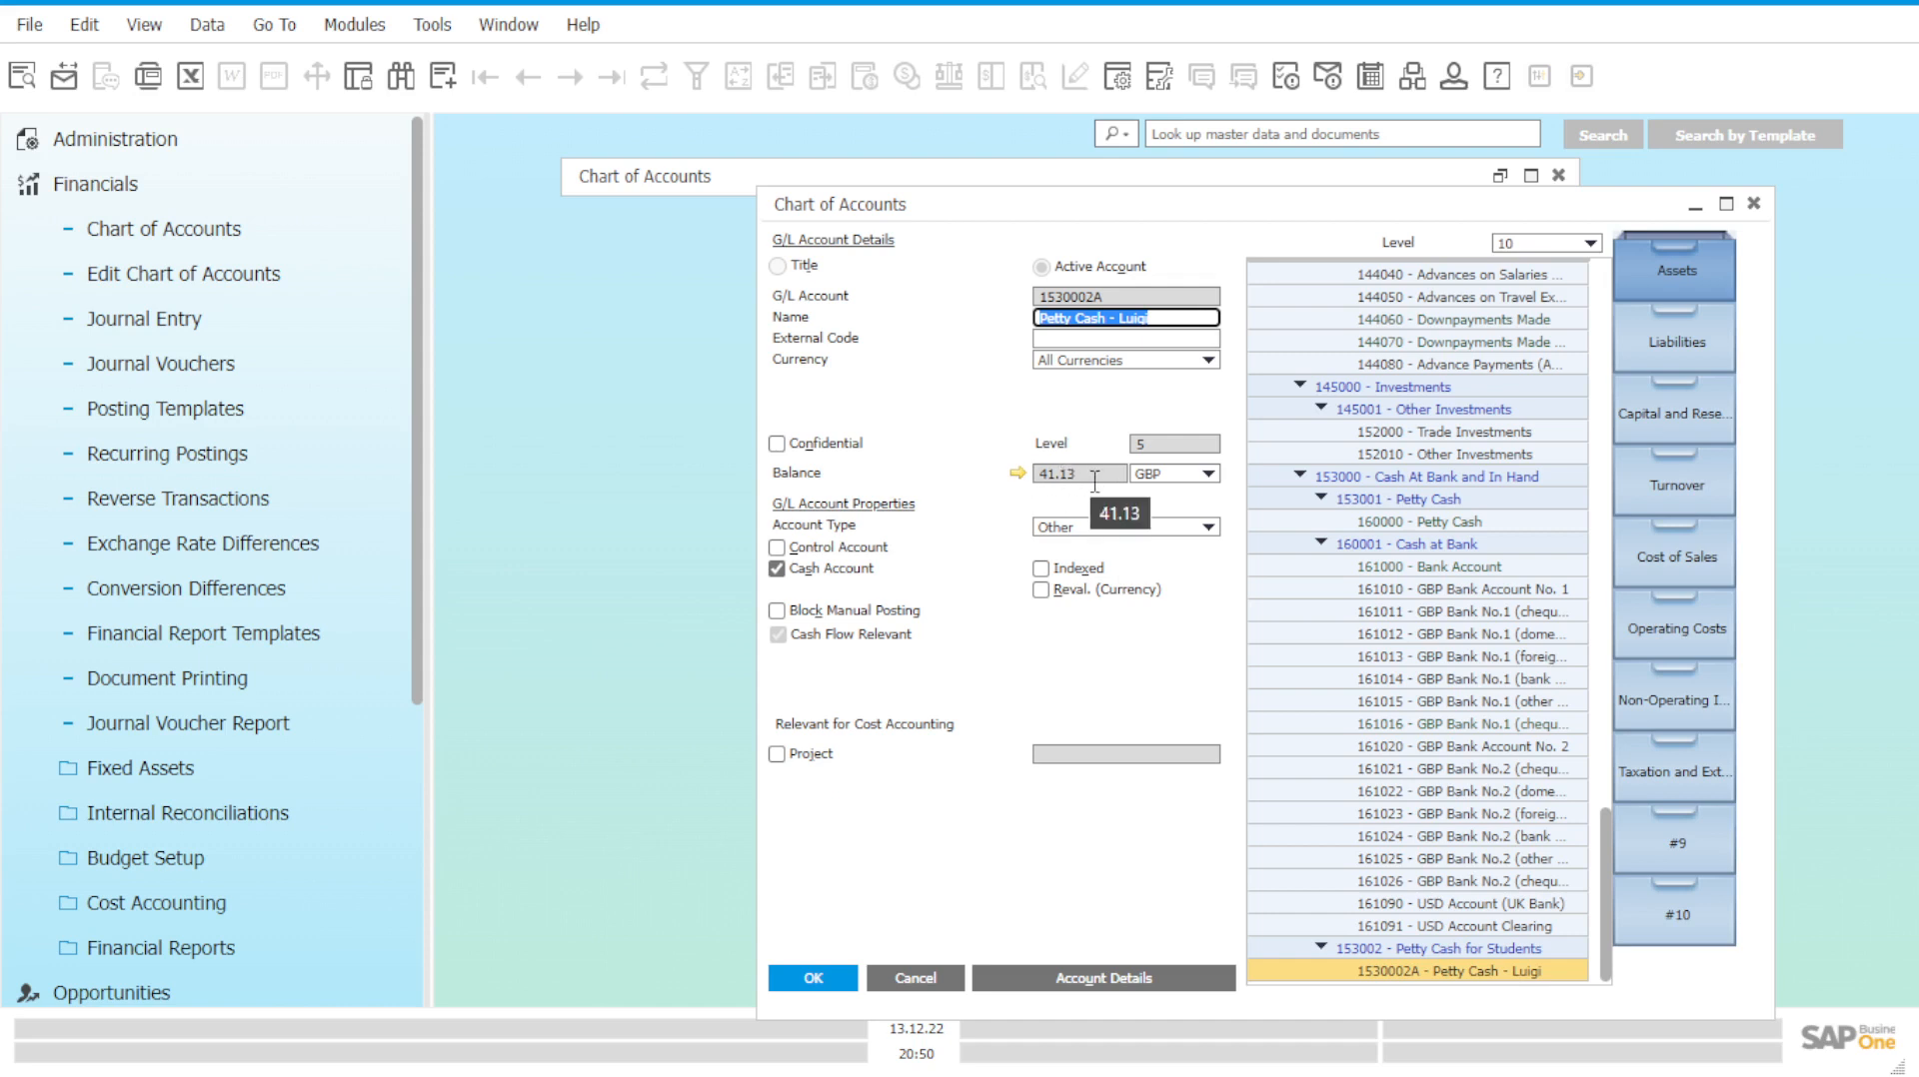
# Open Account Balance for 1530002A and scroll its grid to inspect transaction 1616.
pyautogui.click(1020, 484)
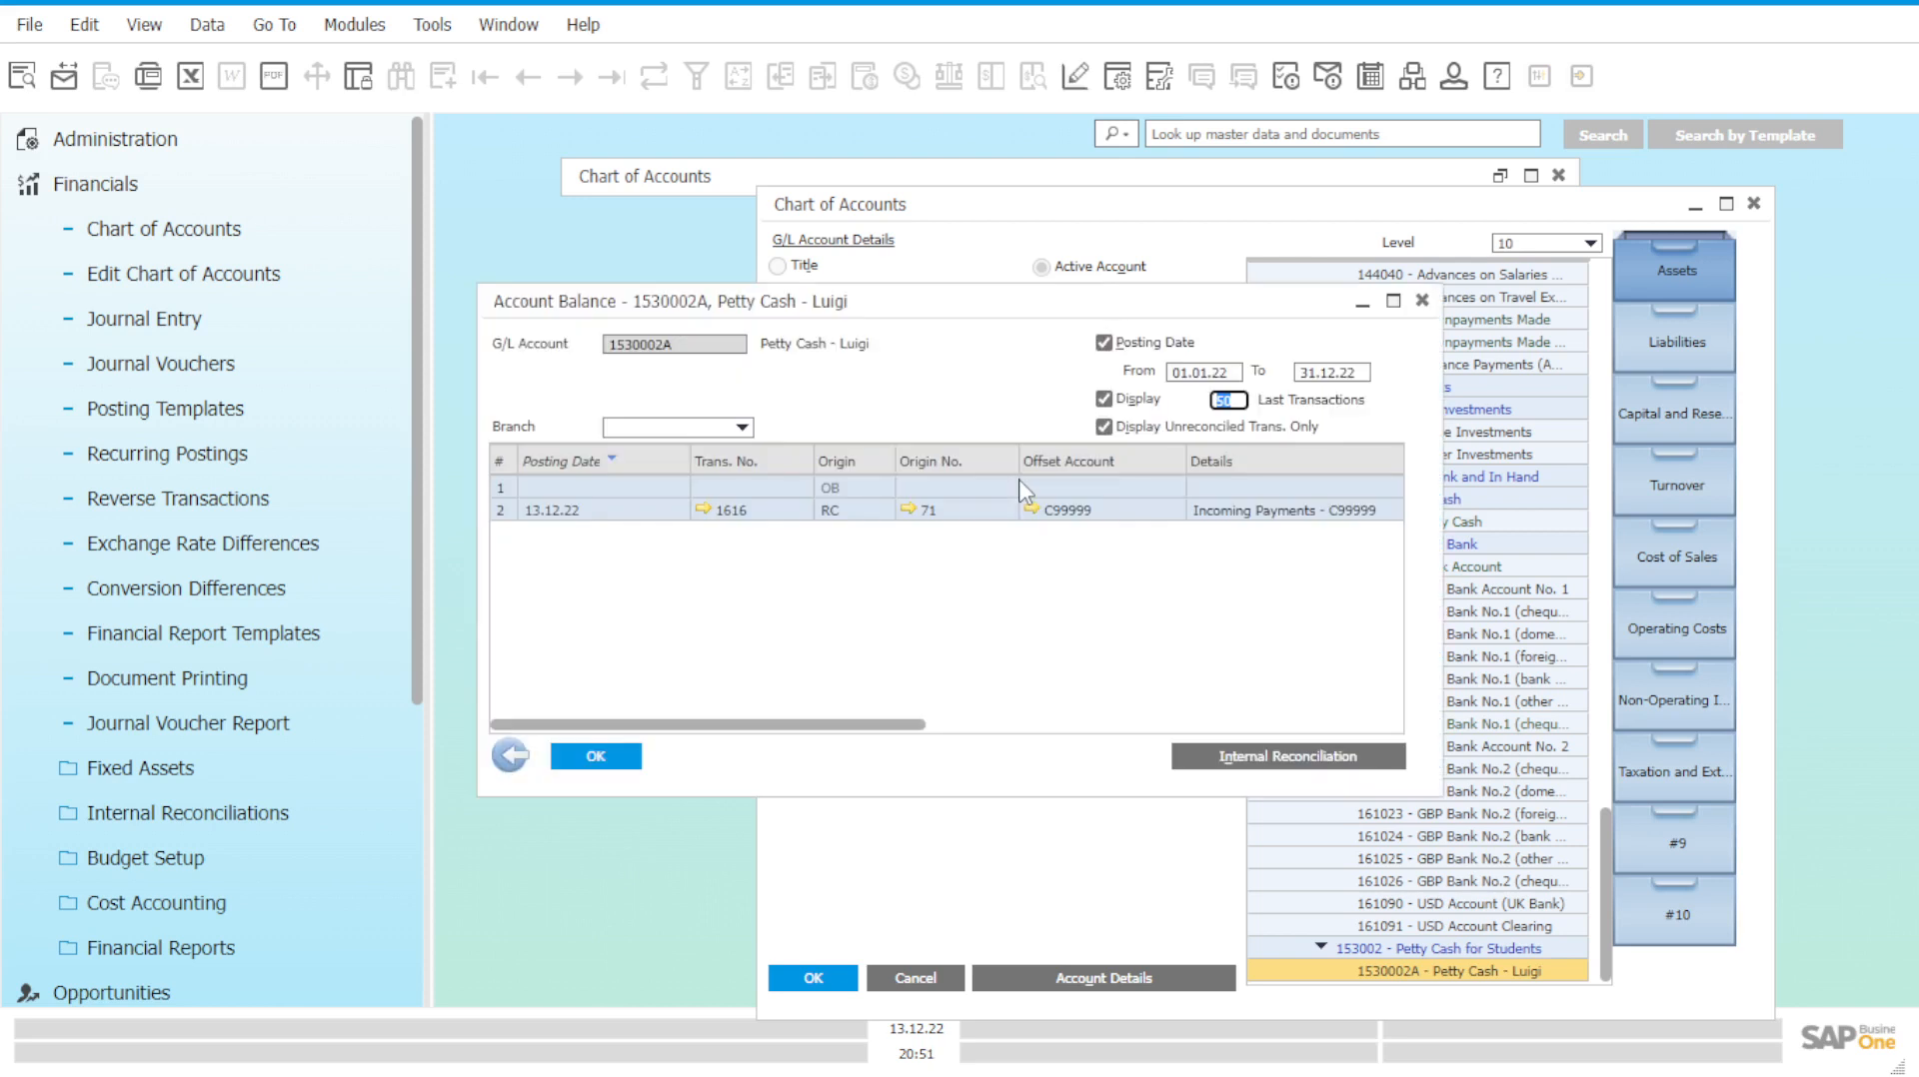
pyautogui.moveTo(832, 730); pyautogui.dragTo(778, 728)
pyautogui.moveTo(770, 726); pyautogui.dragTo(856, 741)
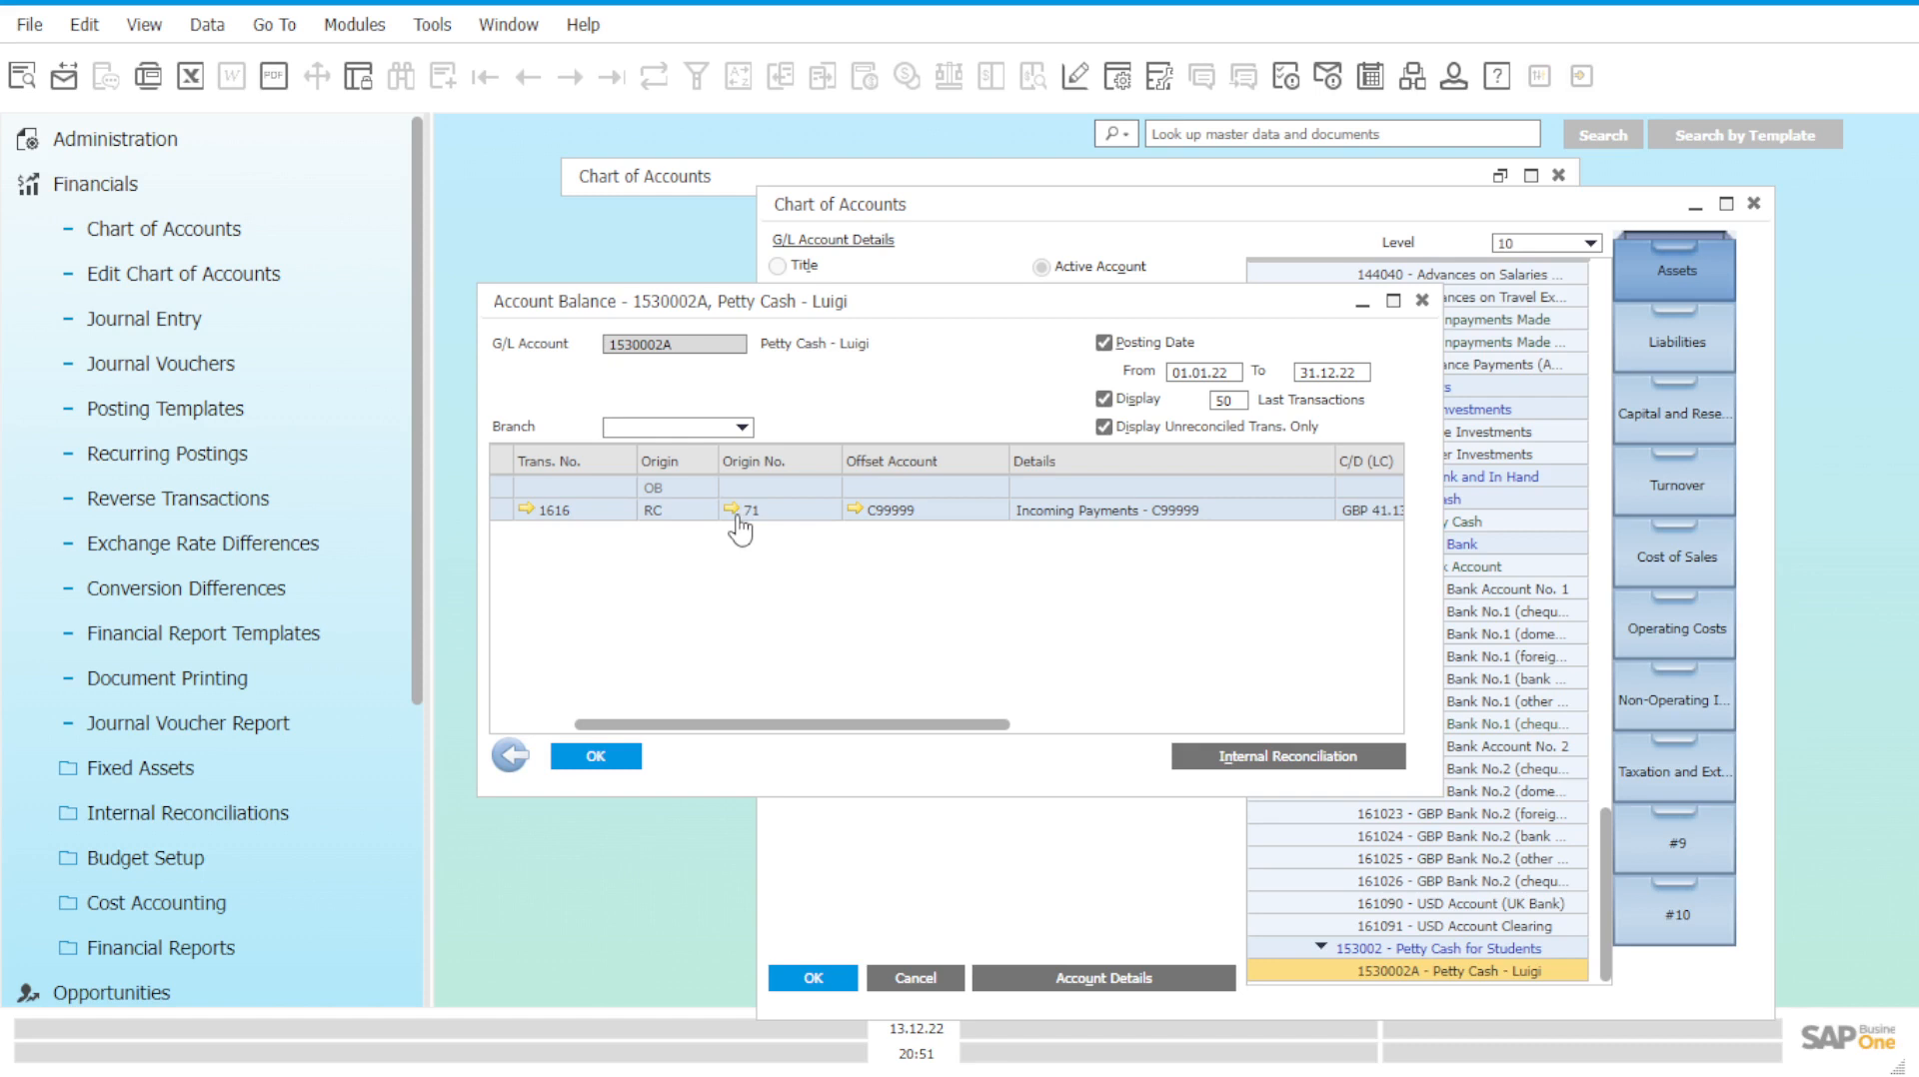
# Drill into incoming payment 71 from the balance list and return to the balance.
pyautogui.click(733, 510)
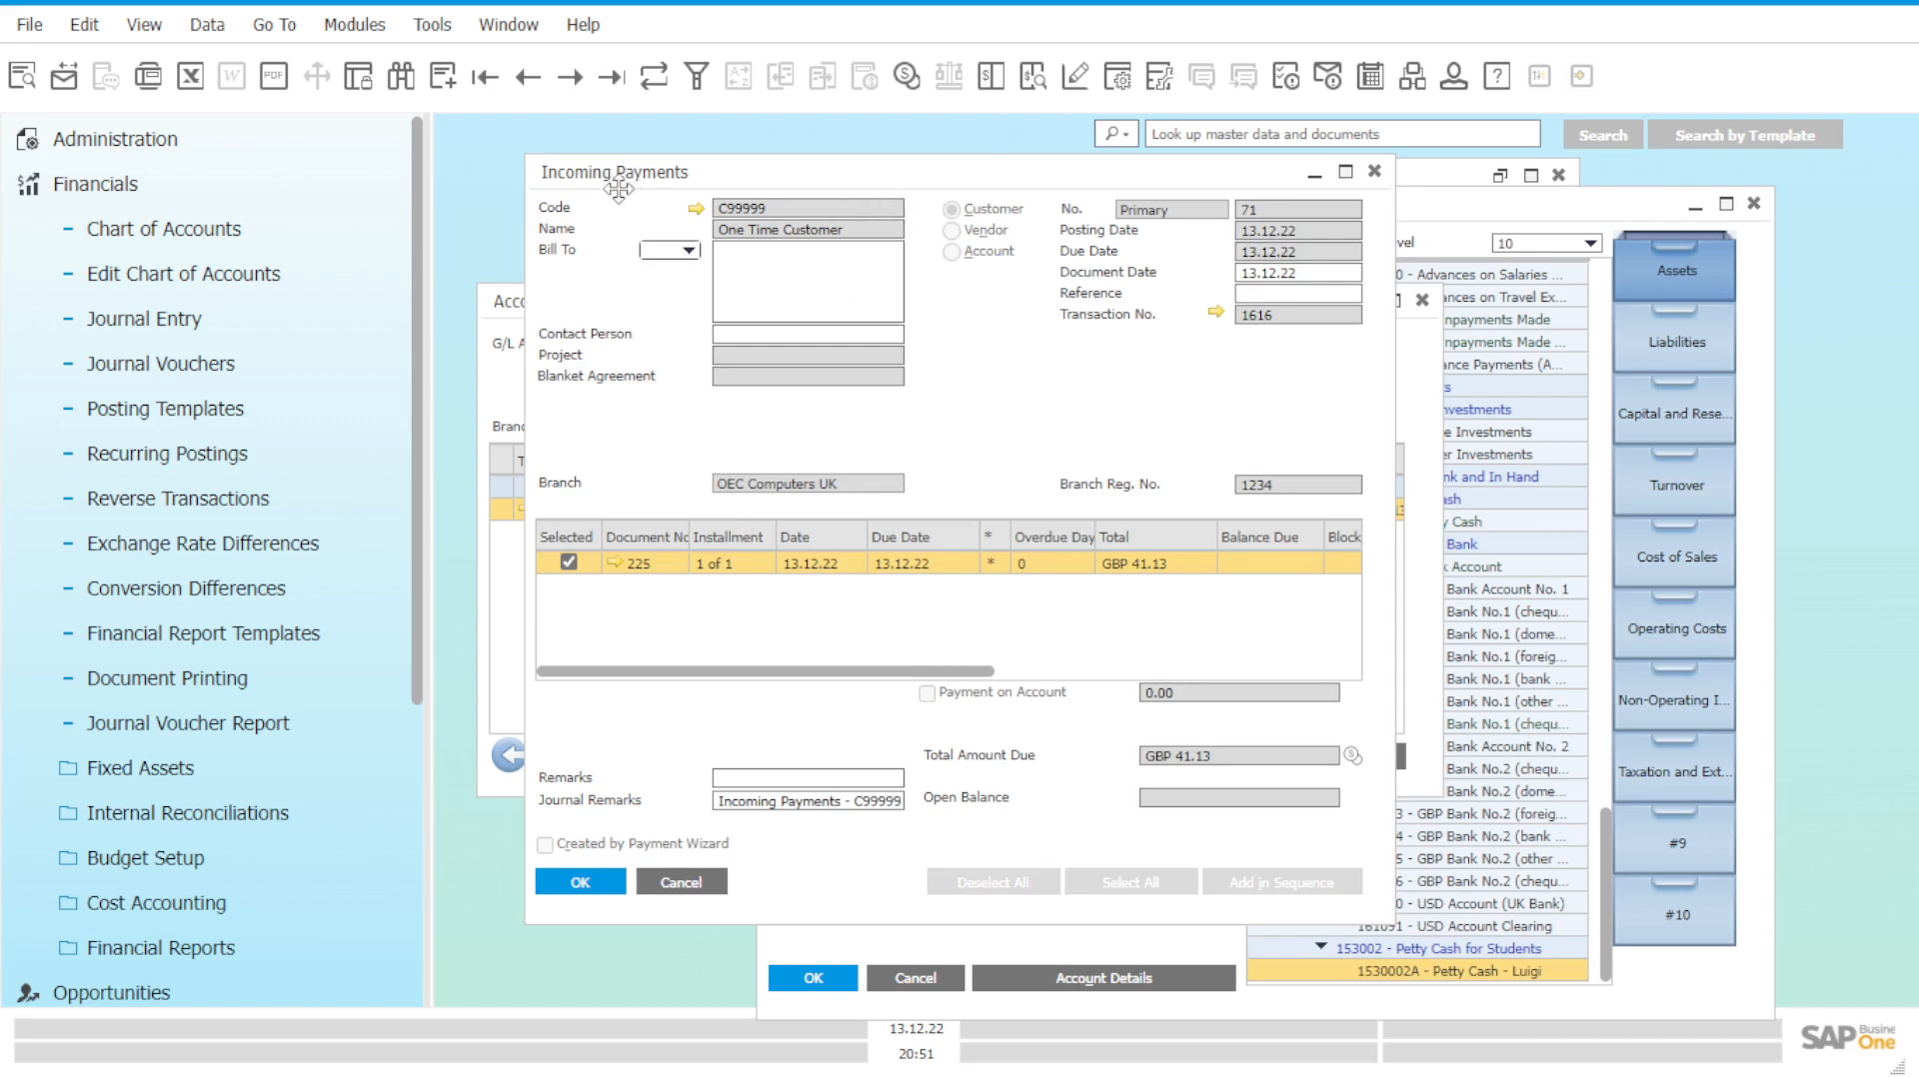
pyautogui.click(1374, 172)
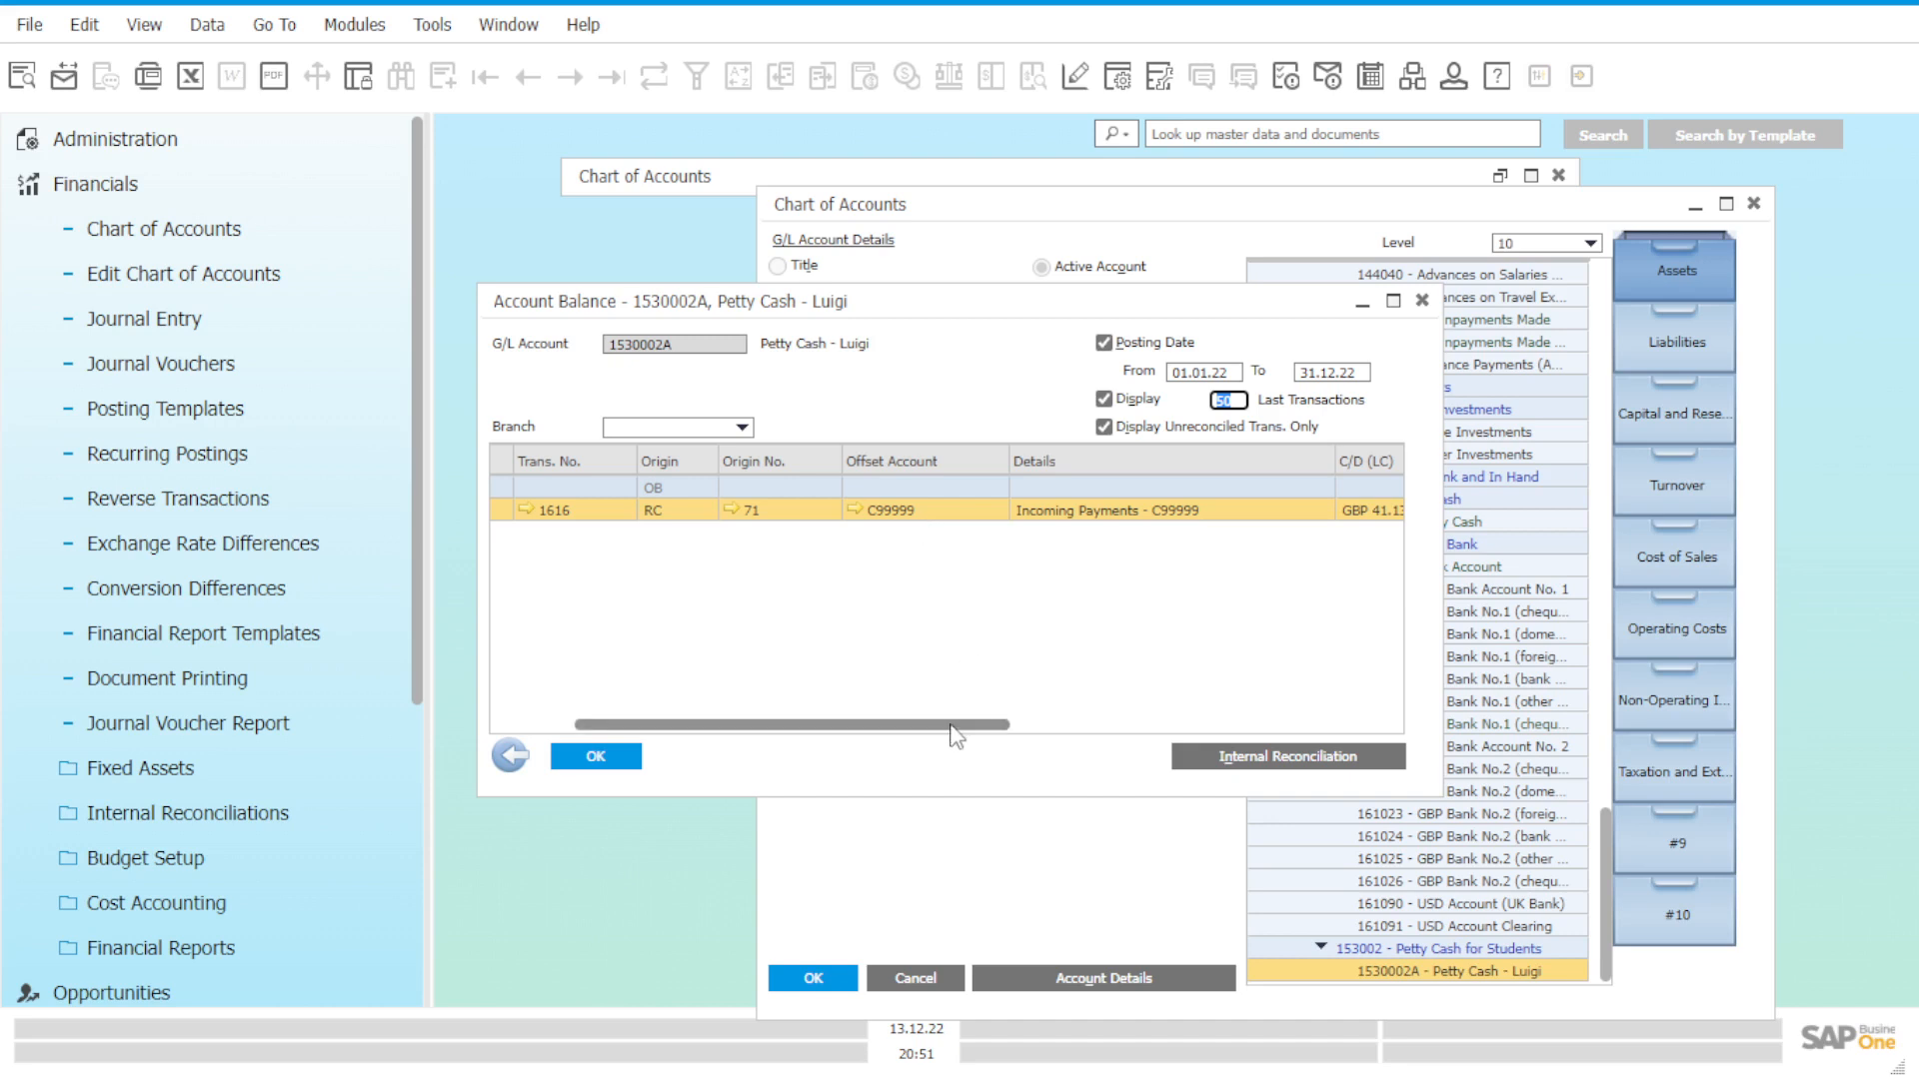
pyautogui.moveTo(955, 727); pyautogui.dragTo(1142, 738)
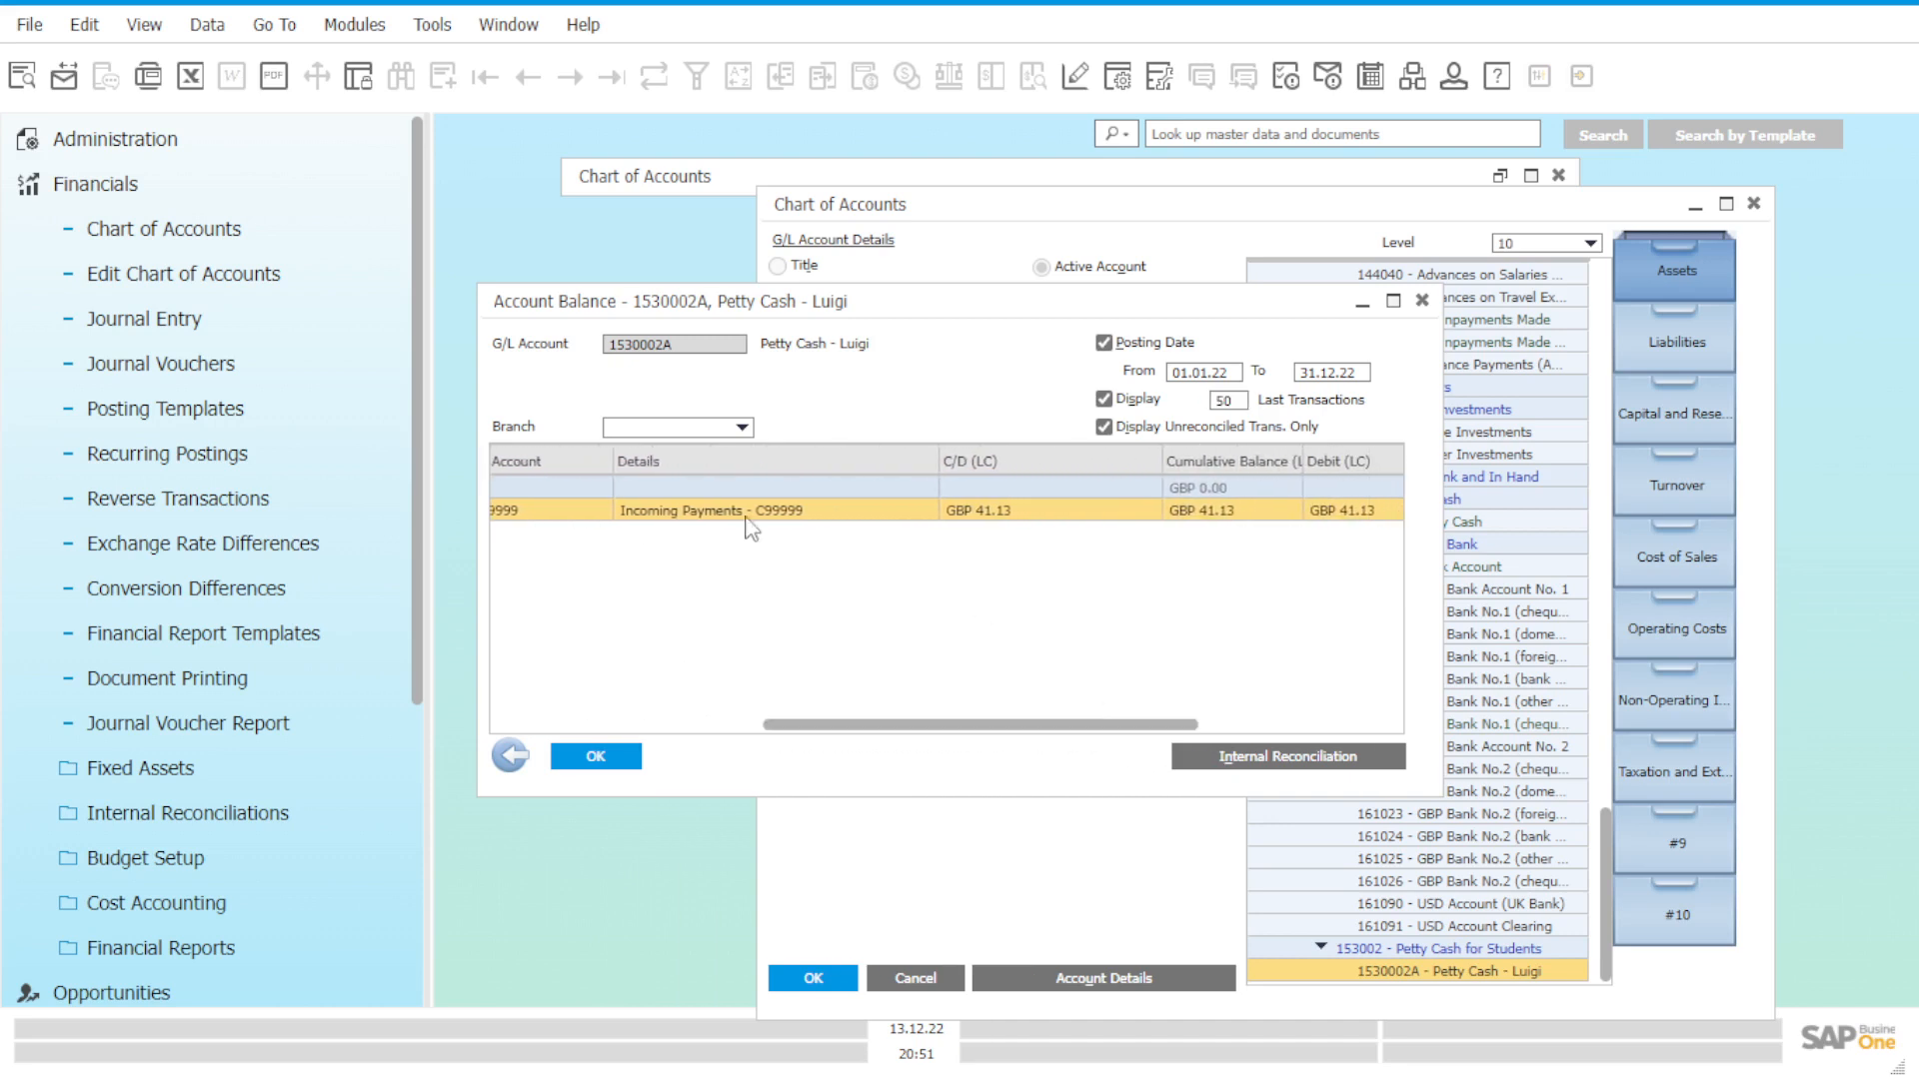
pyautogui.moveTo(980, 730); pyautogui.dragTo(1070, 735)
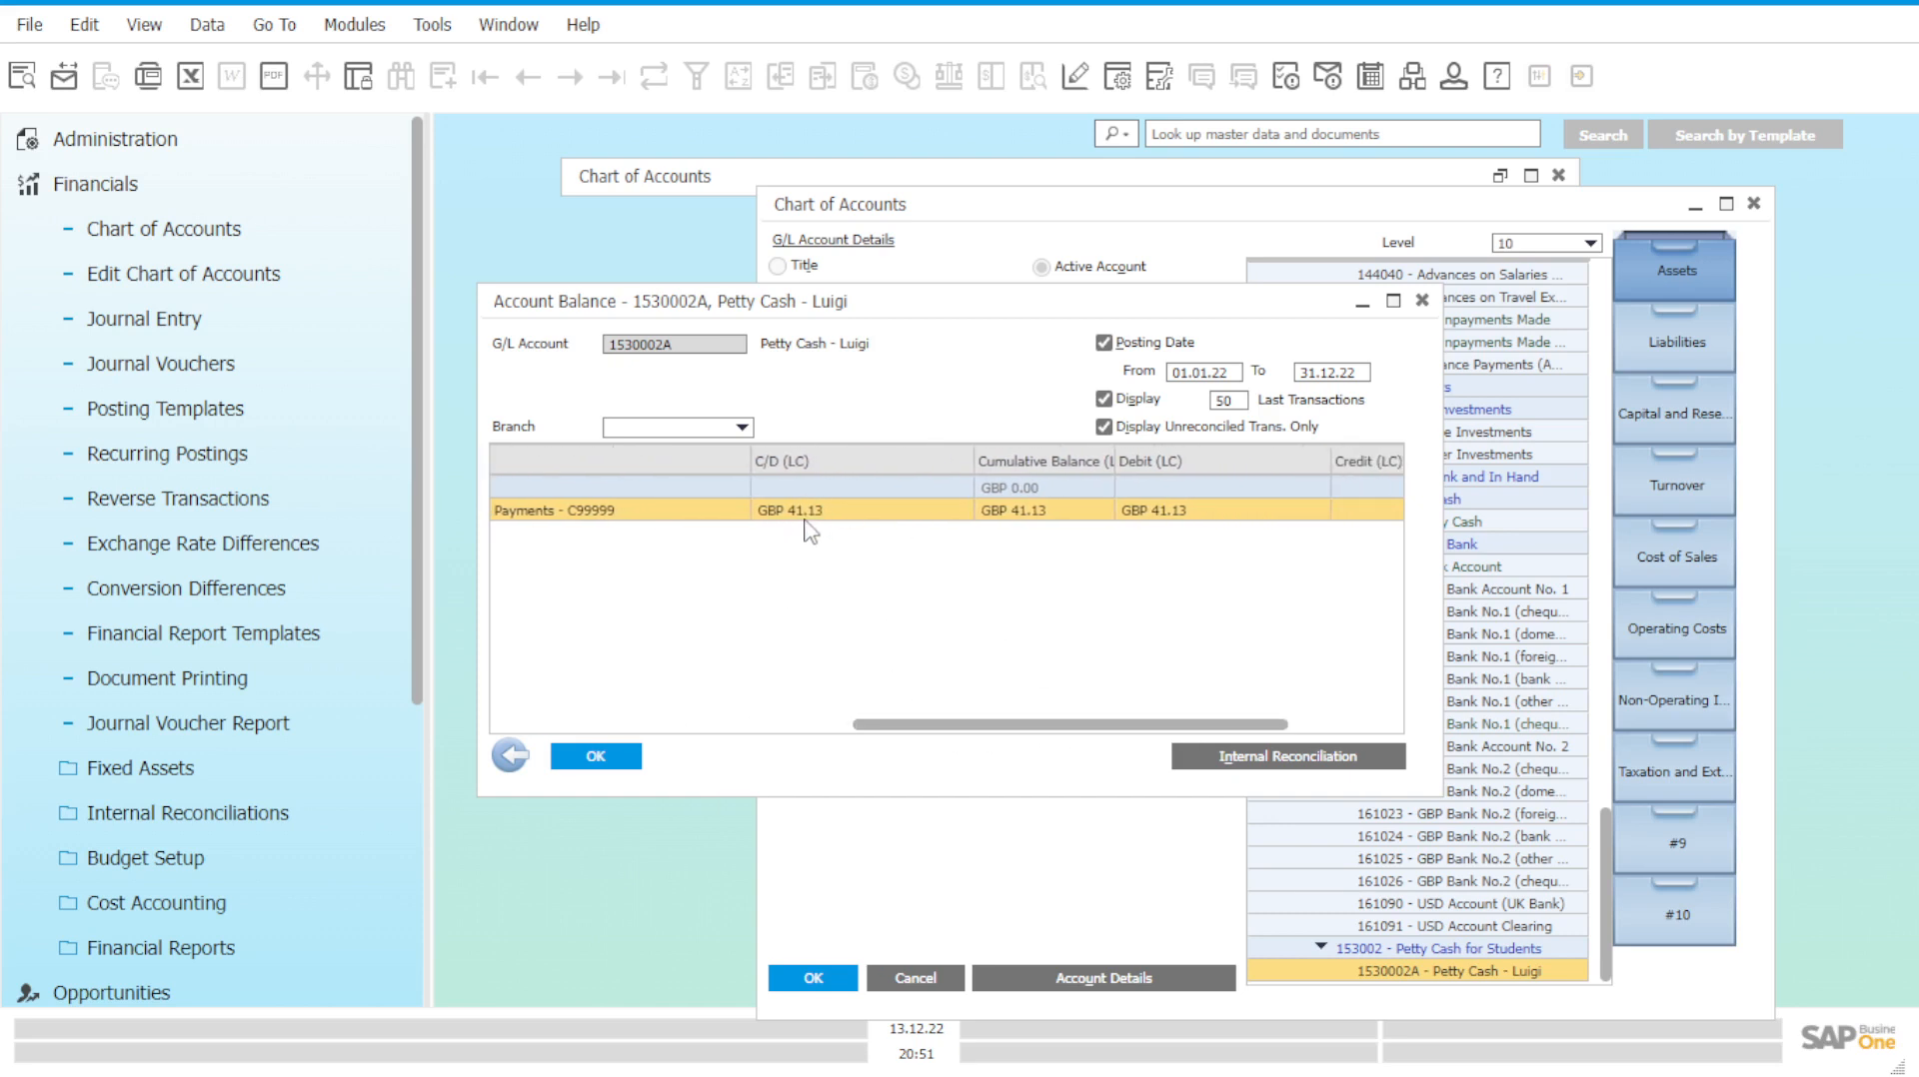
# Inspect the GBP 0.00 opening row and the payment row, then close Account Balance.
pyautogui.click(1030, 491)
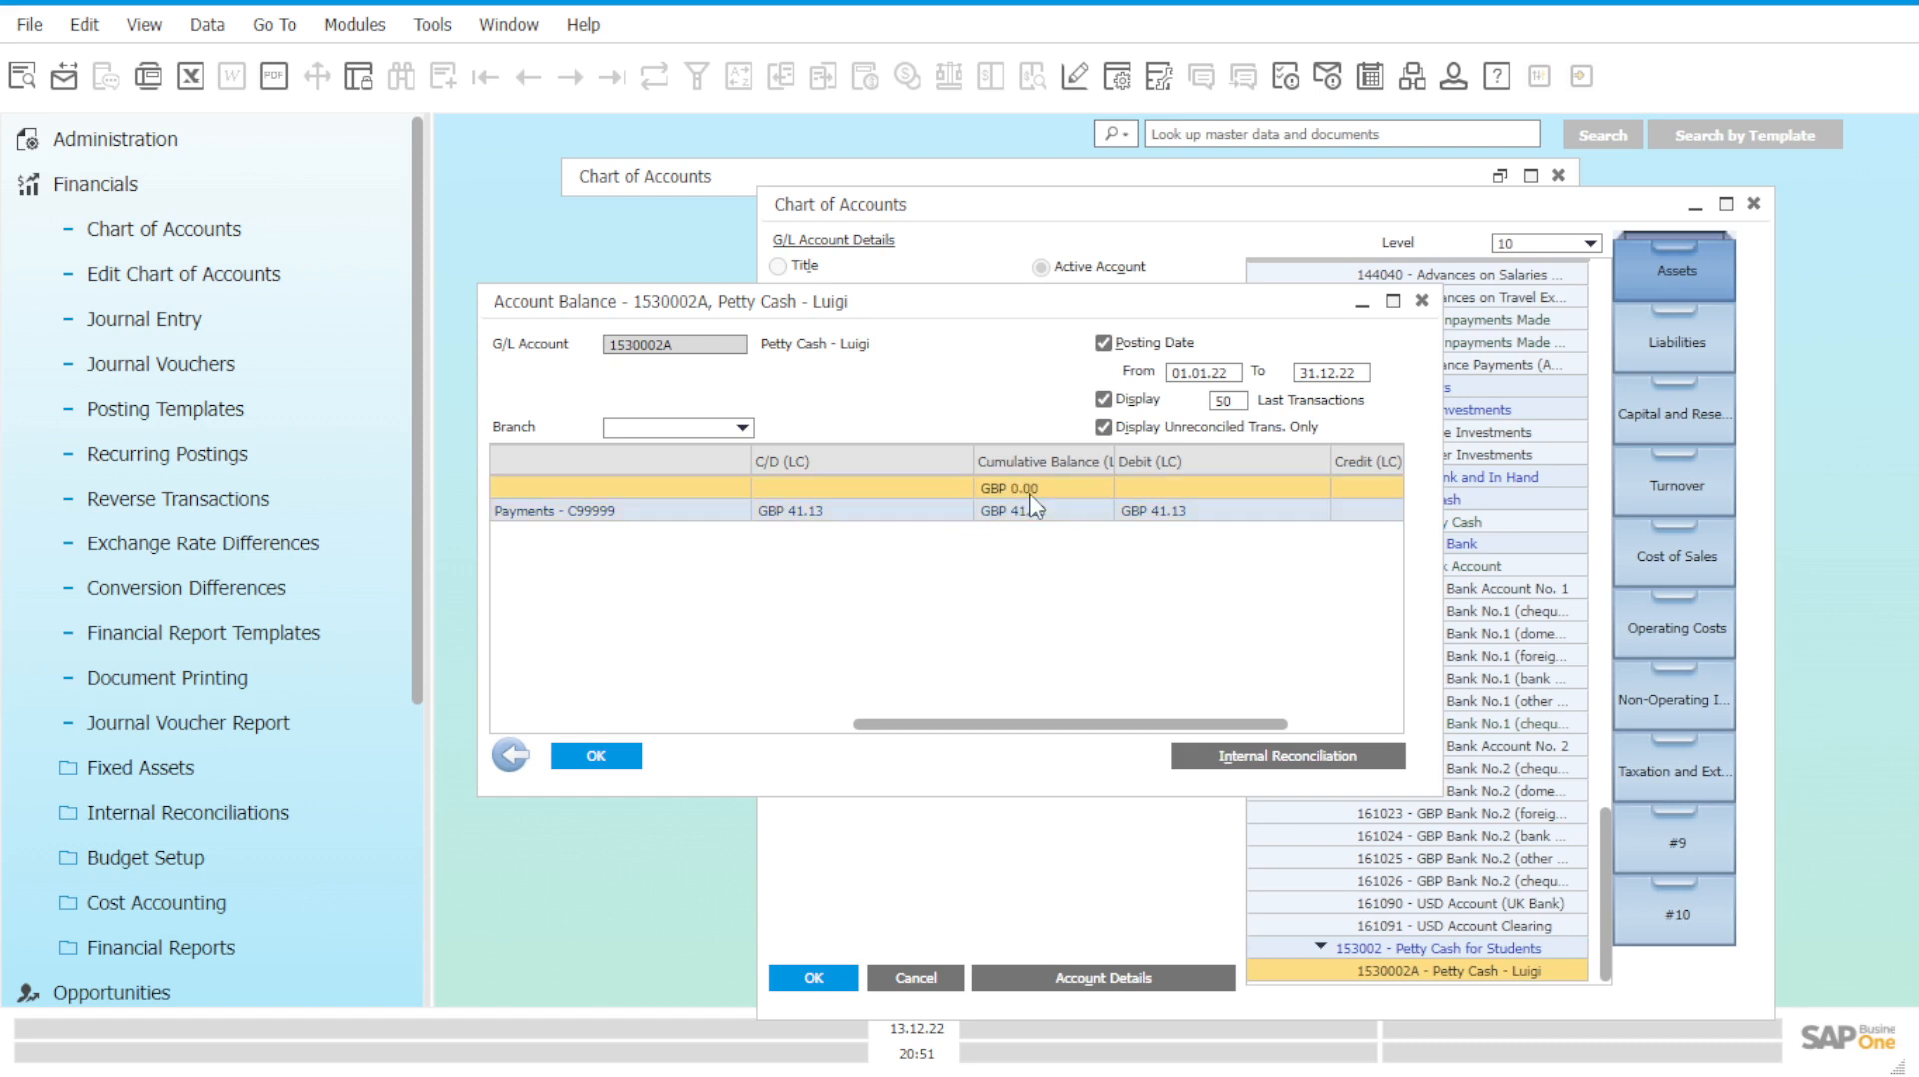
pyautogui.click(806, 513)
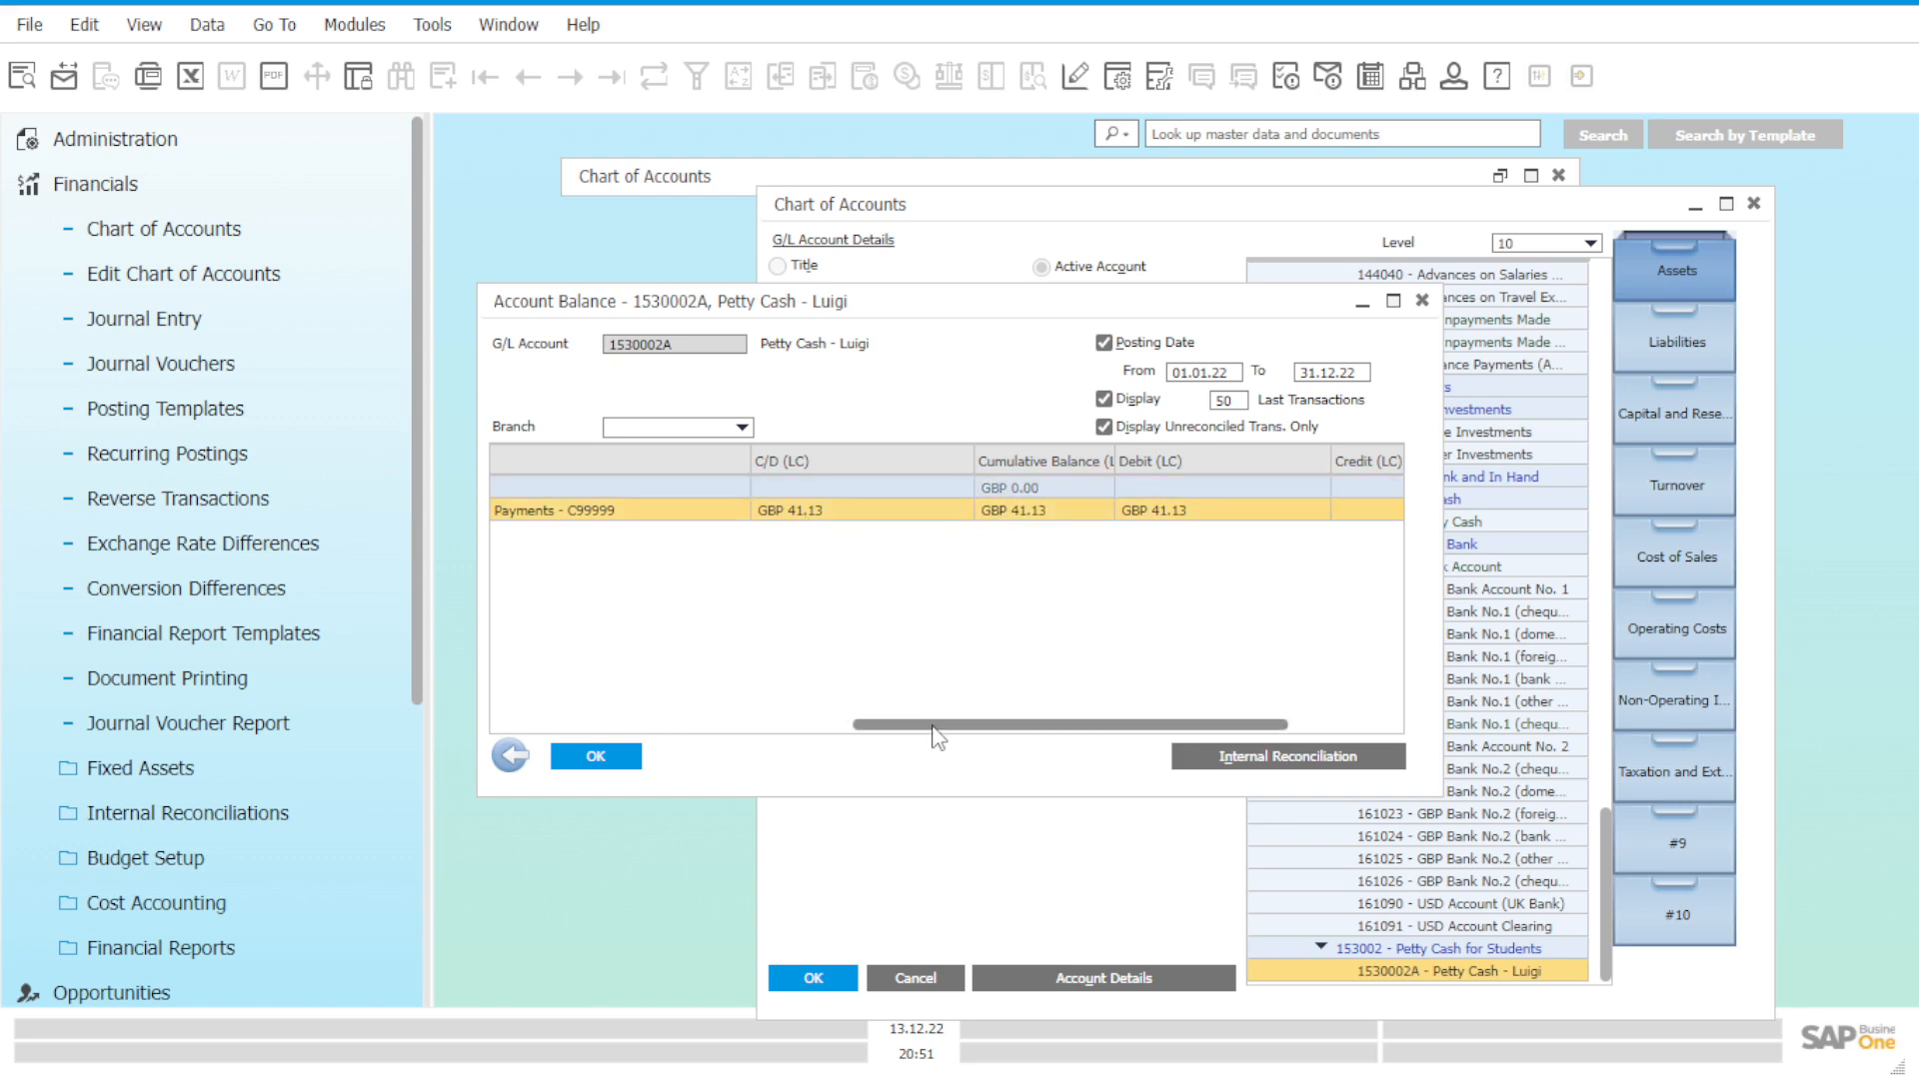
pyautogui.moveTo(925, 738); pyautogui.dragTo(942, 737)
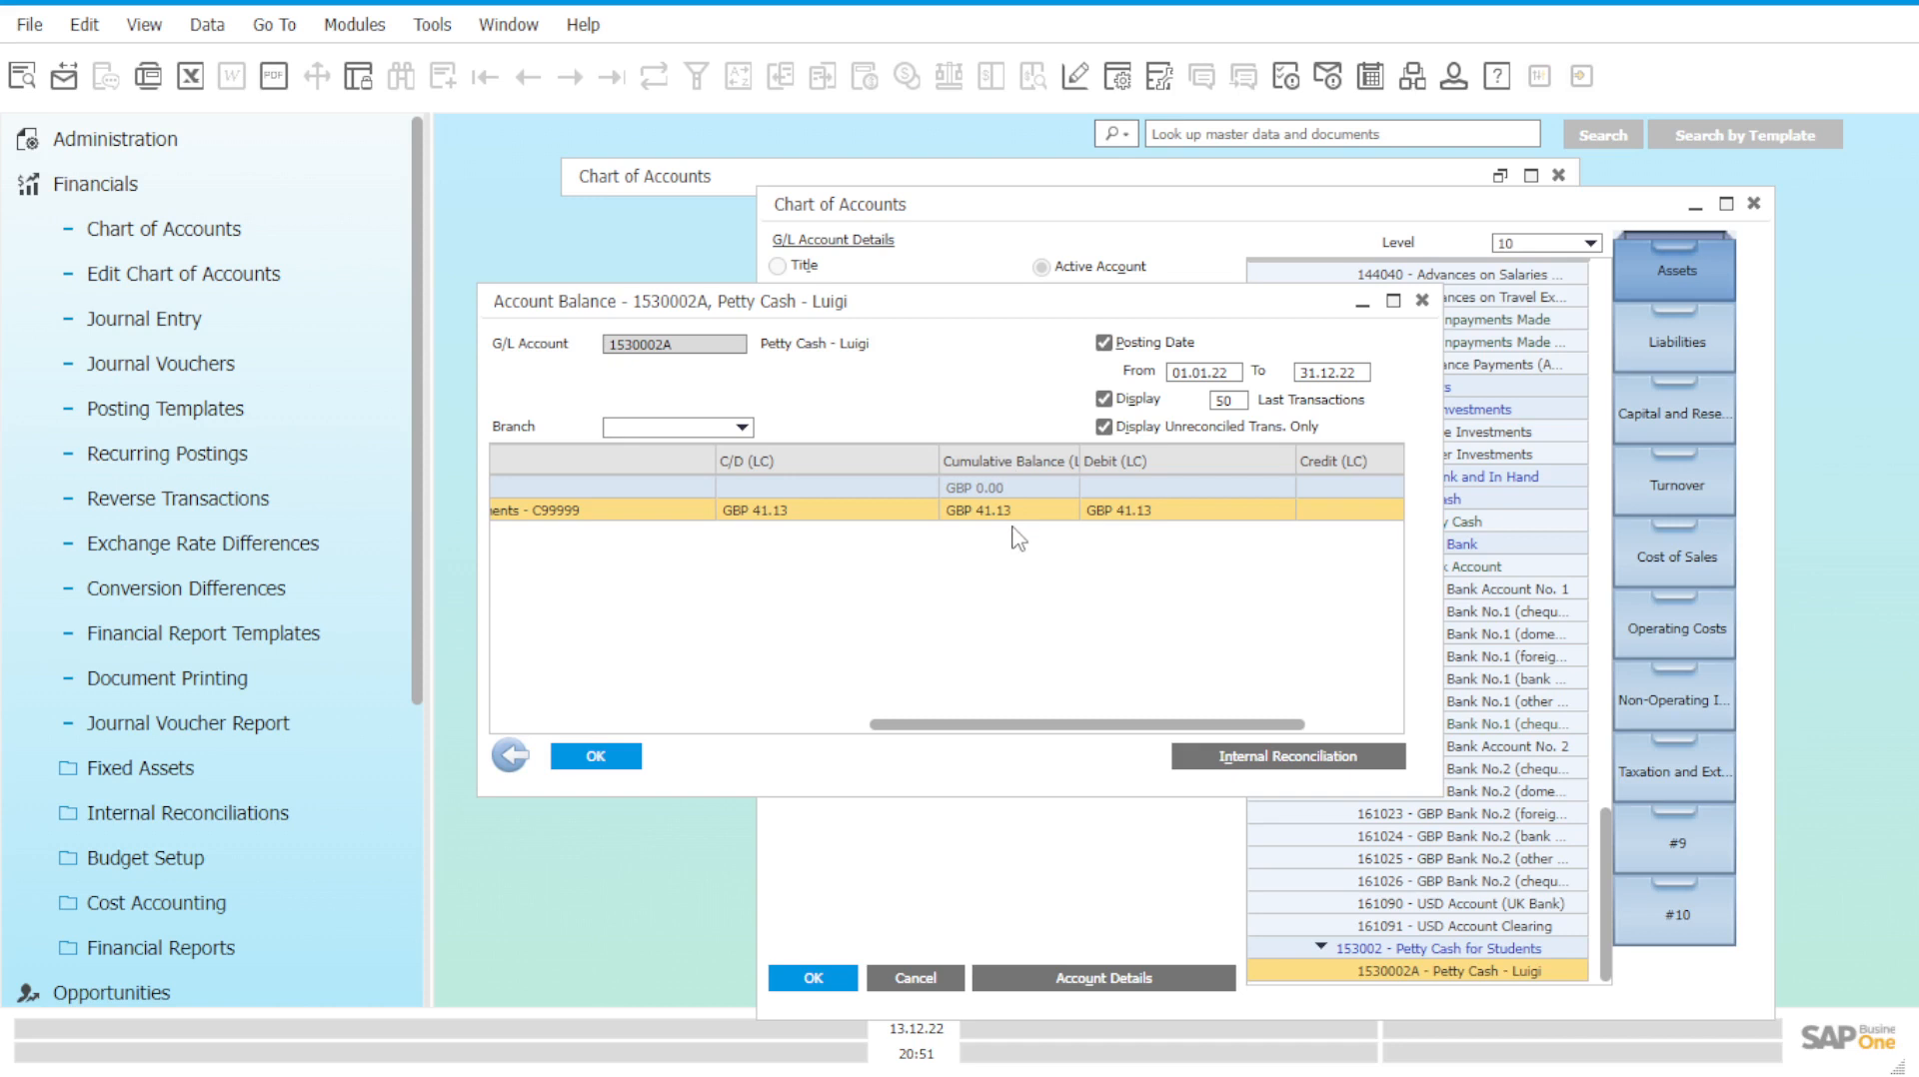
pyautogui.moveTo(1095, 737); pyautogui.dragTo(912, 727)
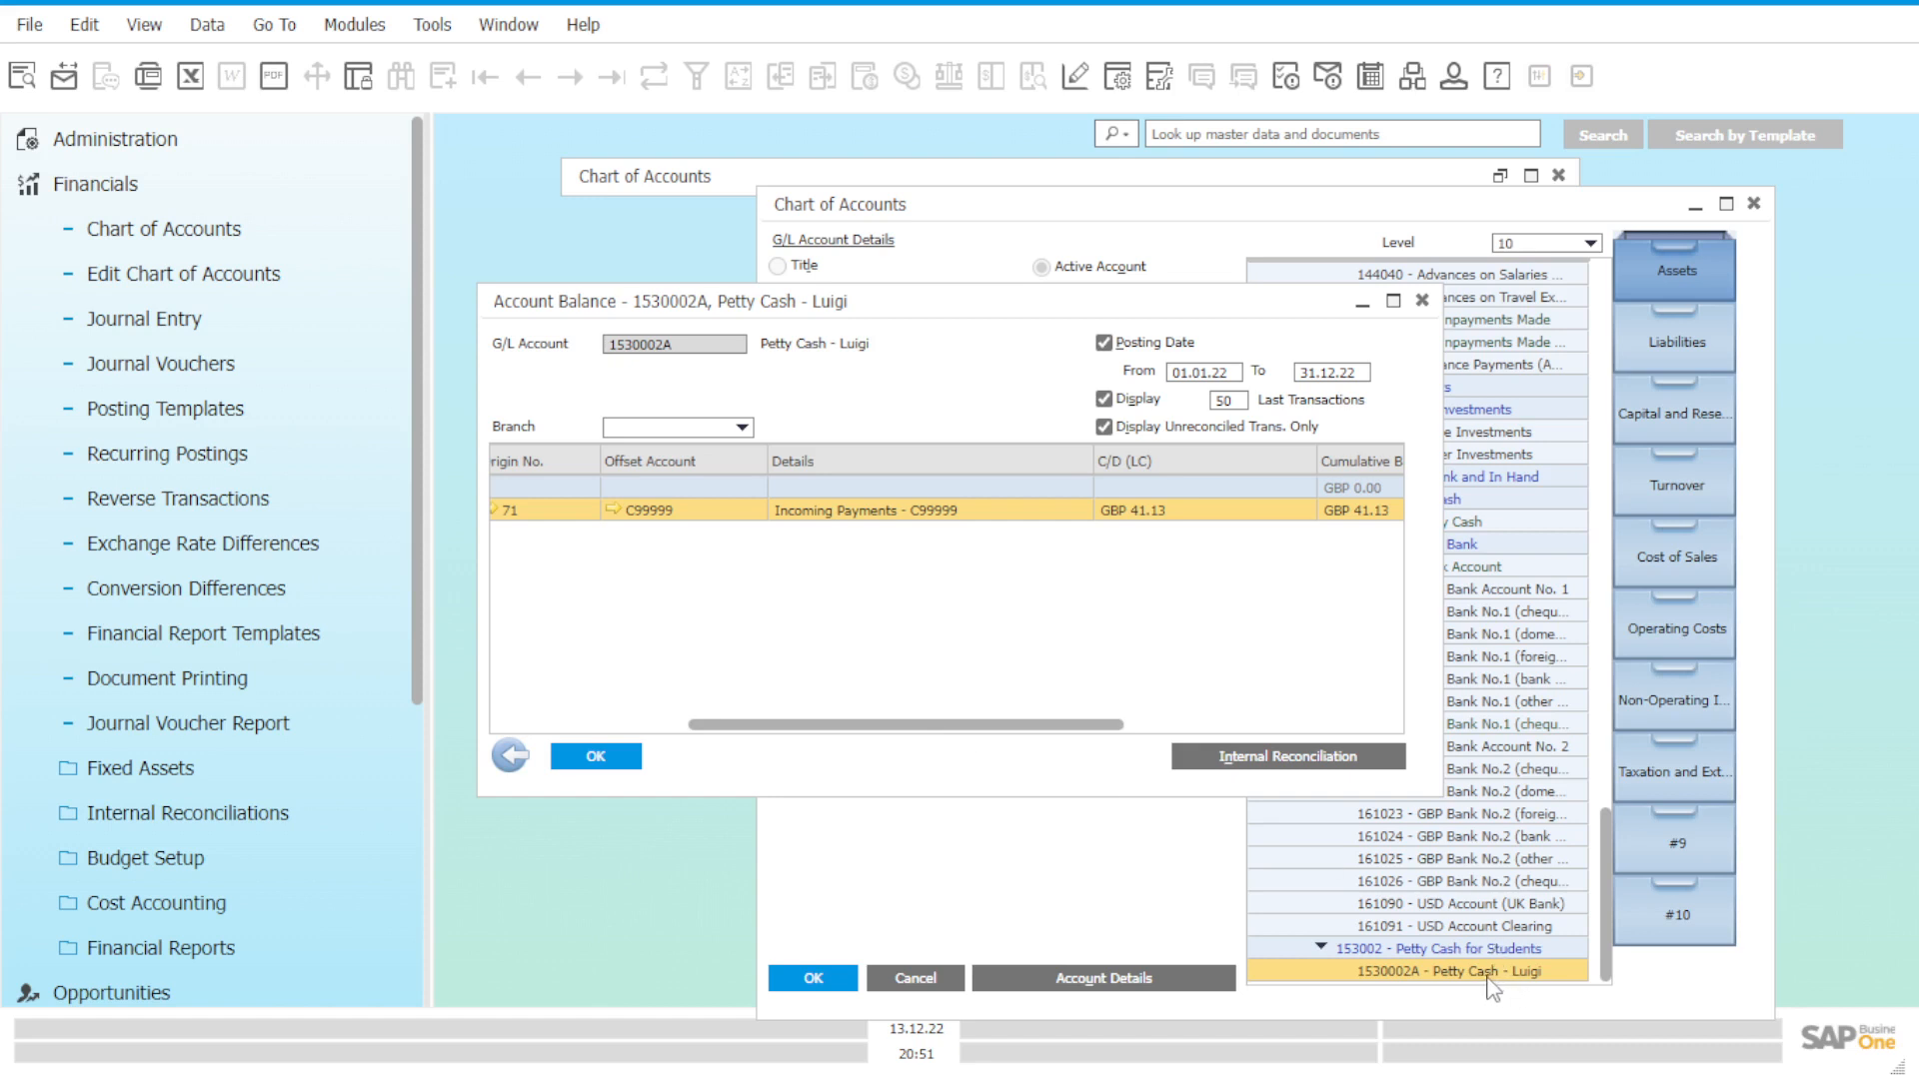
pyautogui.click(1421, 302)
# Close the Chart of Accounts window and fold the Financials module list.
pyautogui.click(1753, 203)
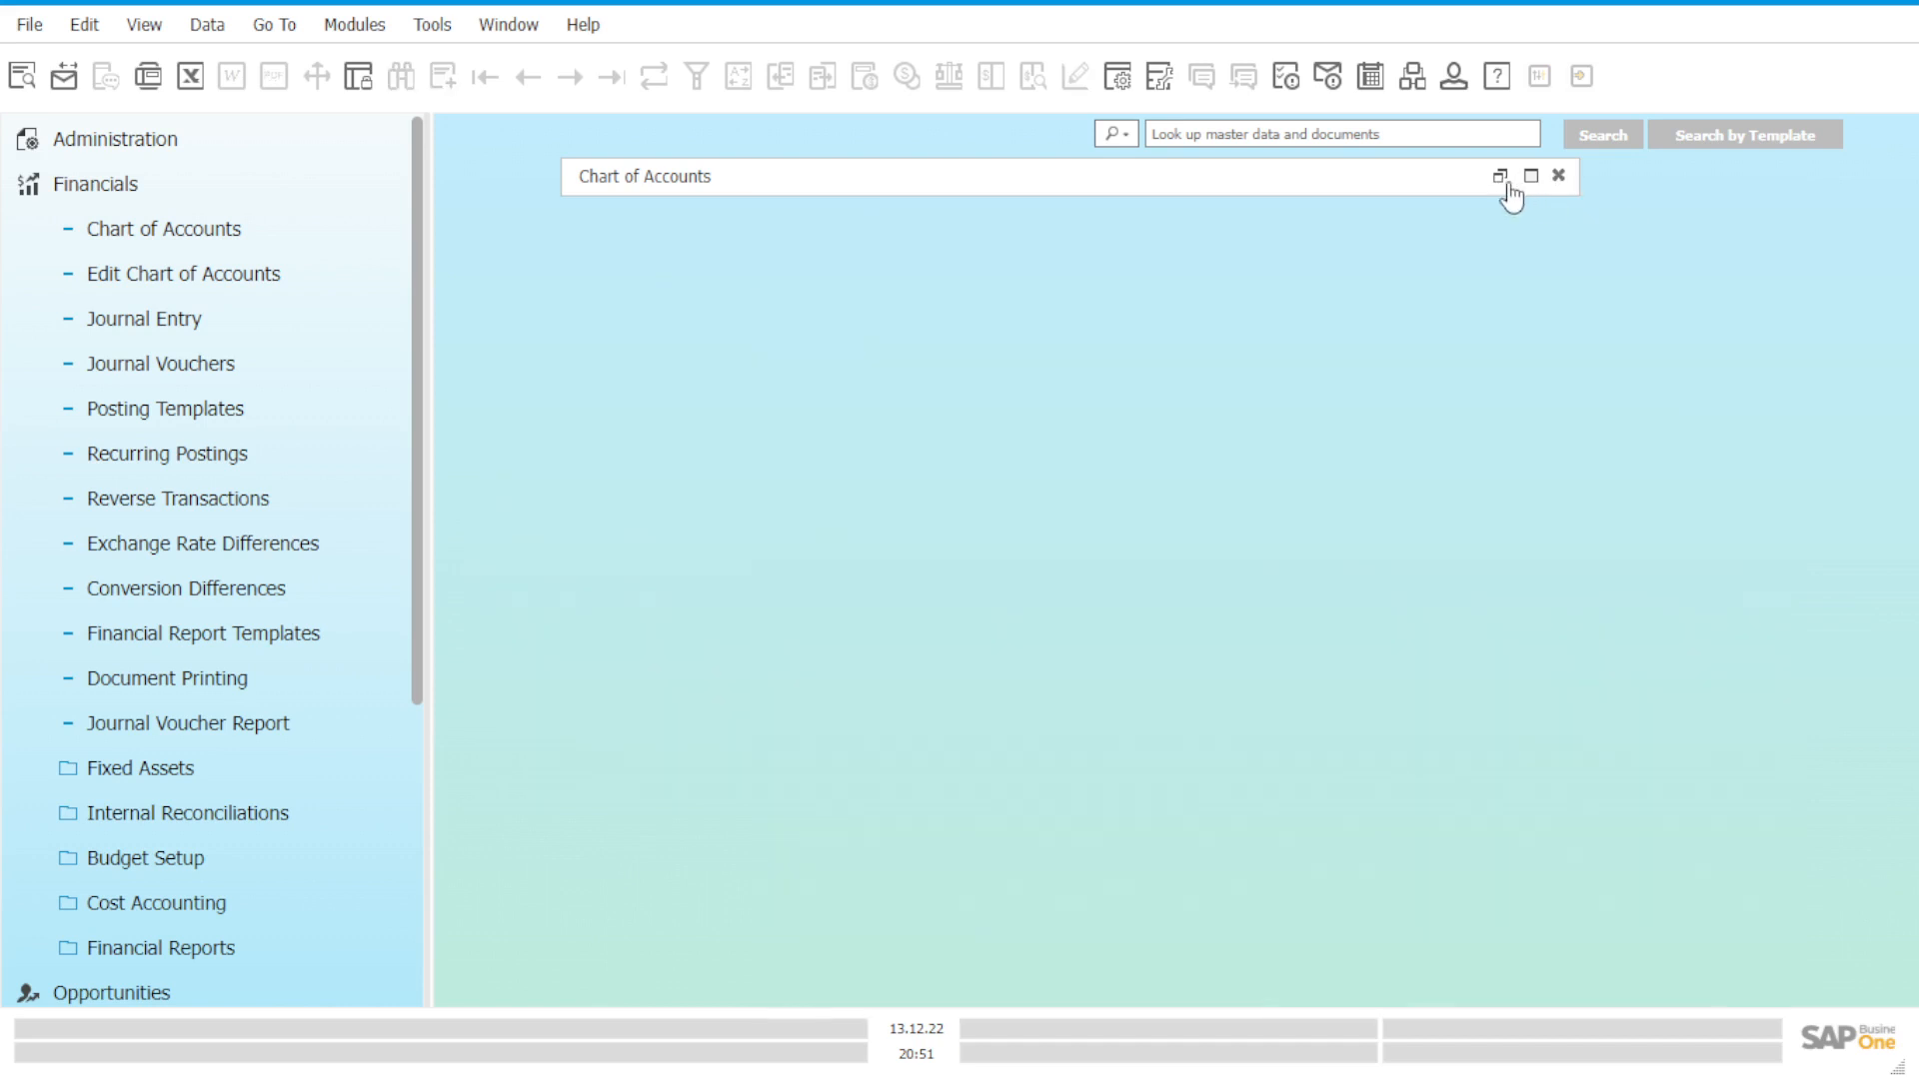
pyautogui.click(1500, 178)
pyautogui.click(1556, 176)
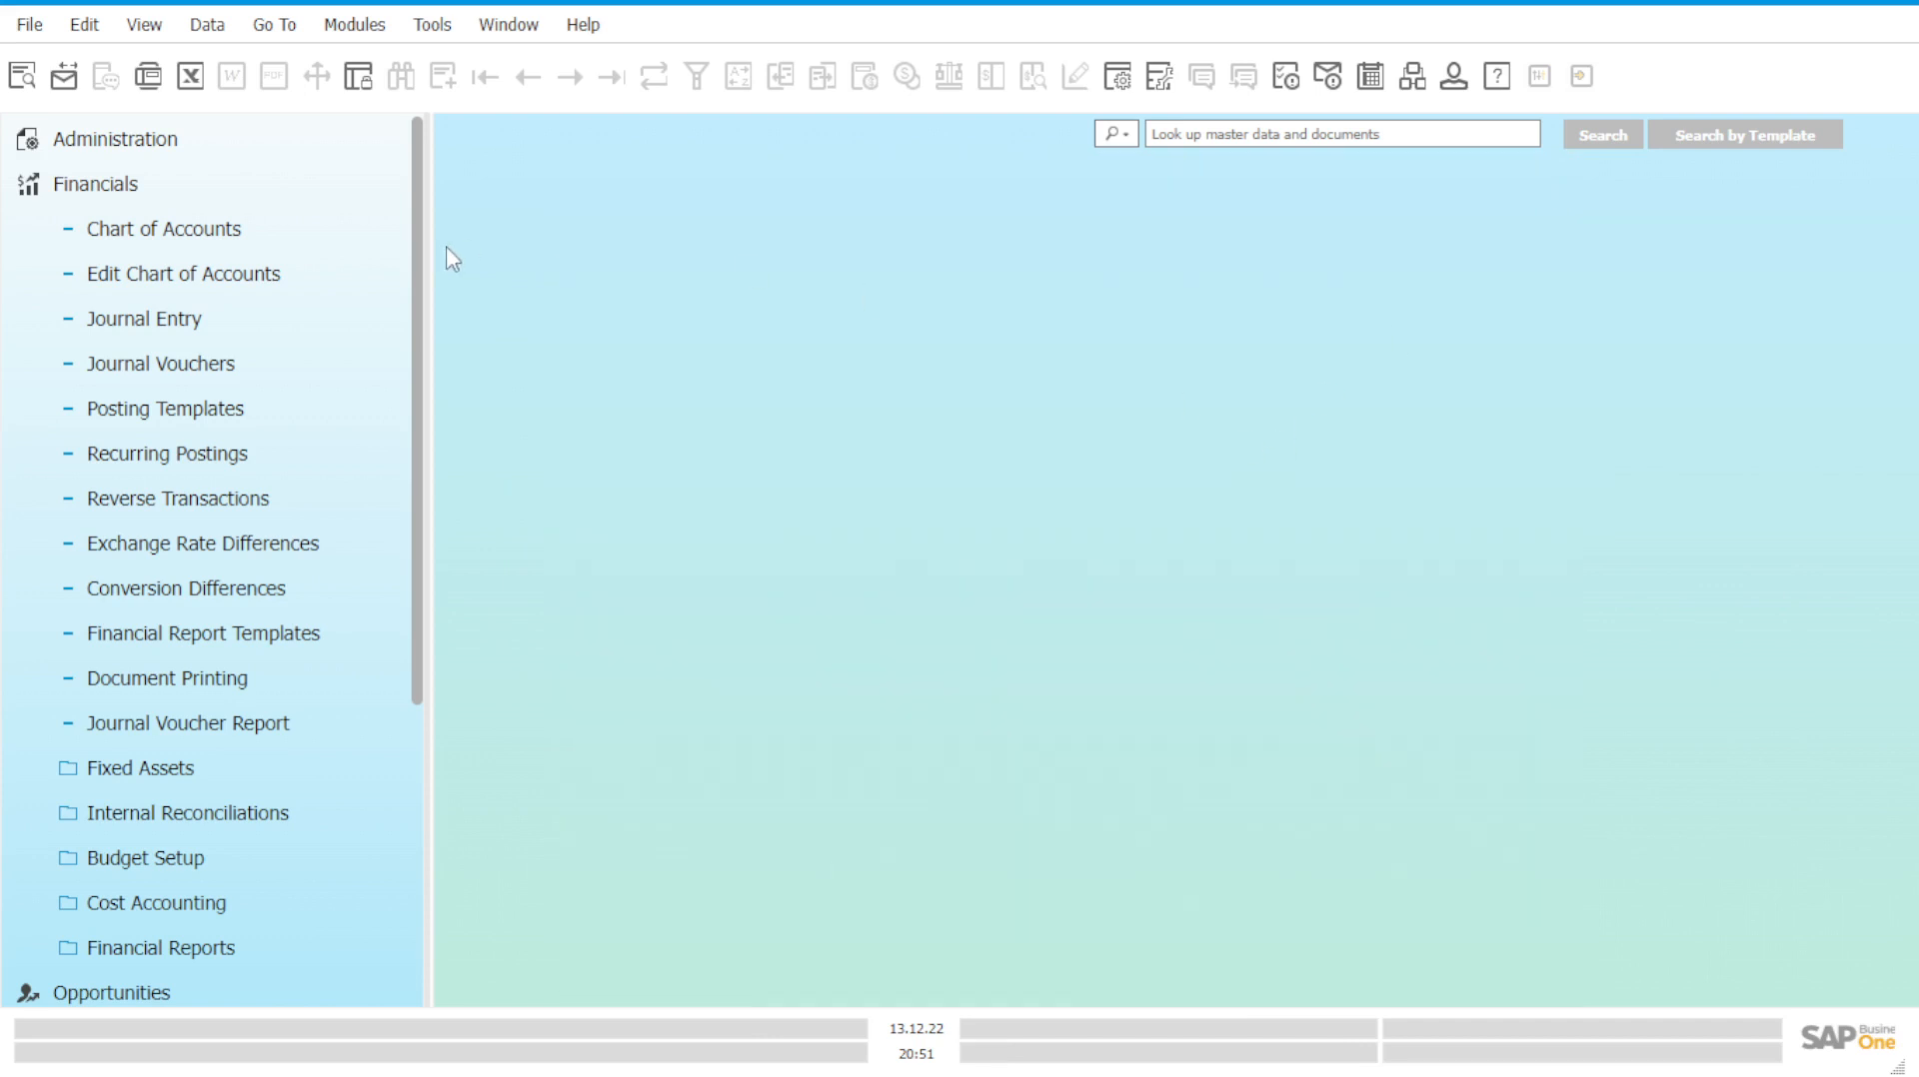
pyautogui.click(210, 190)
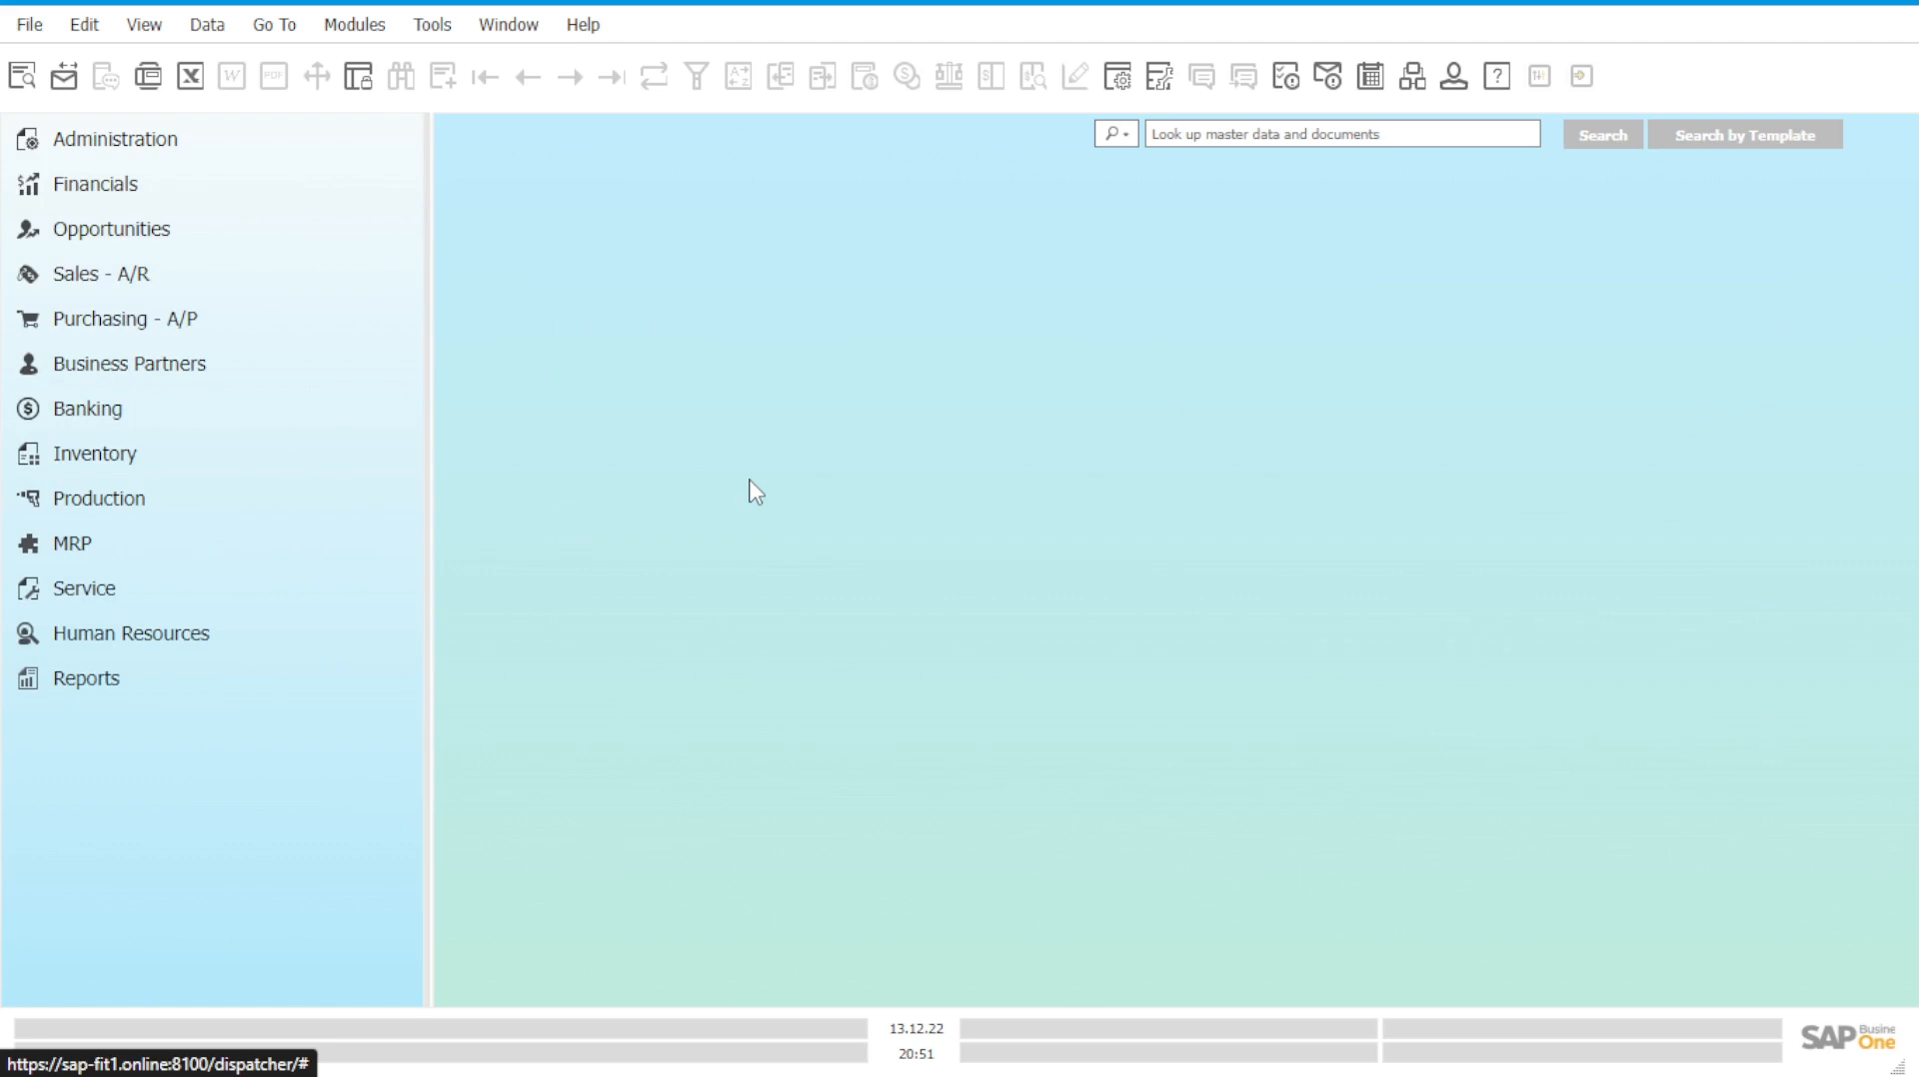
# Open blank purchase order 268, dated 13.12.22, from Purchasing - A/P.
pyautogui.click(285, 336)
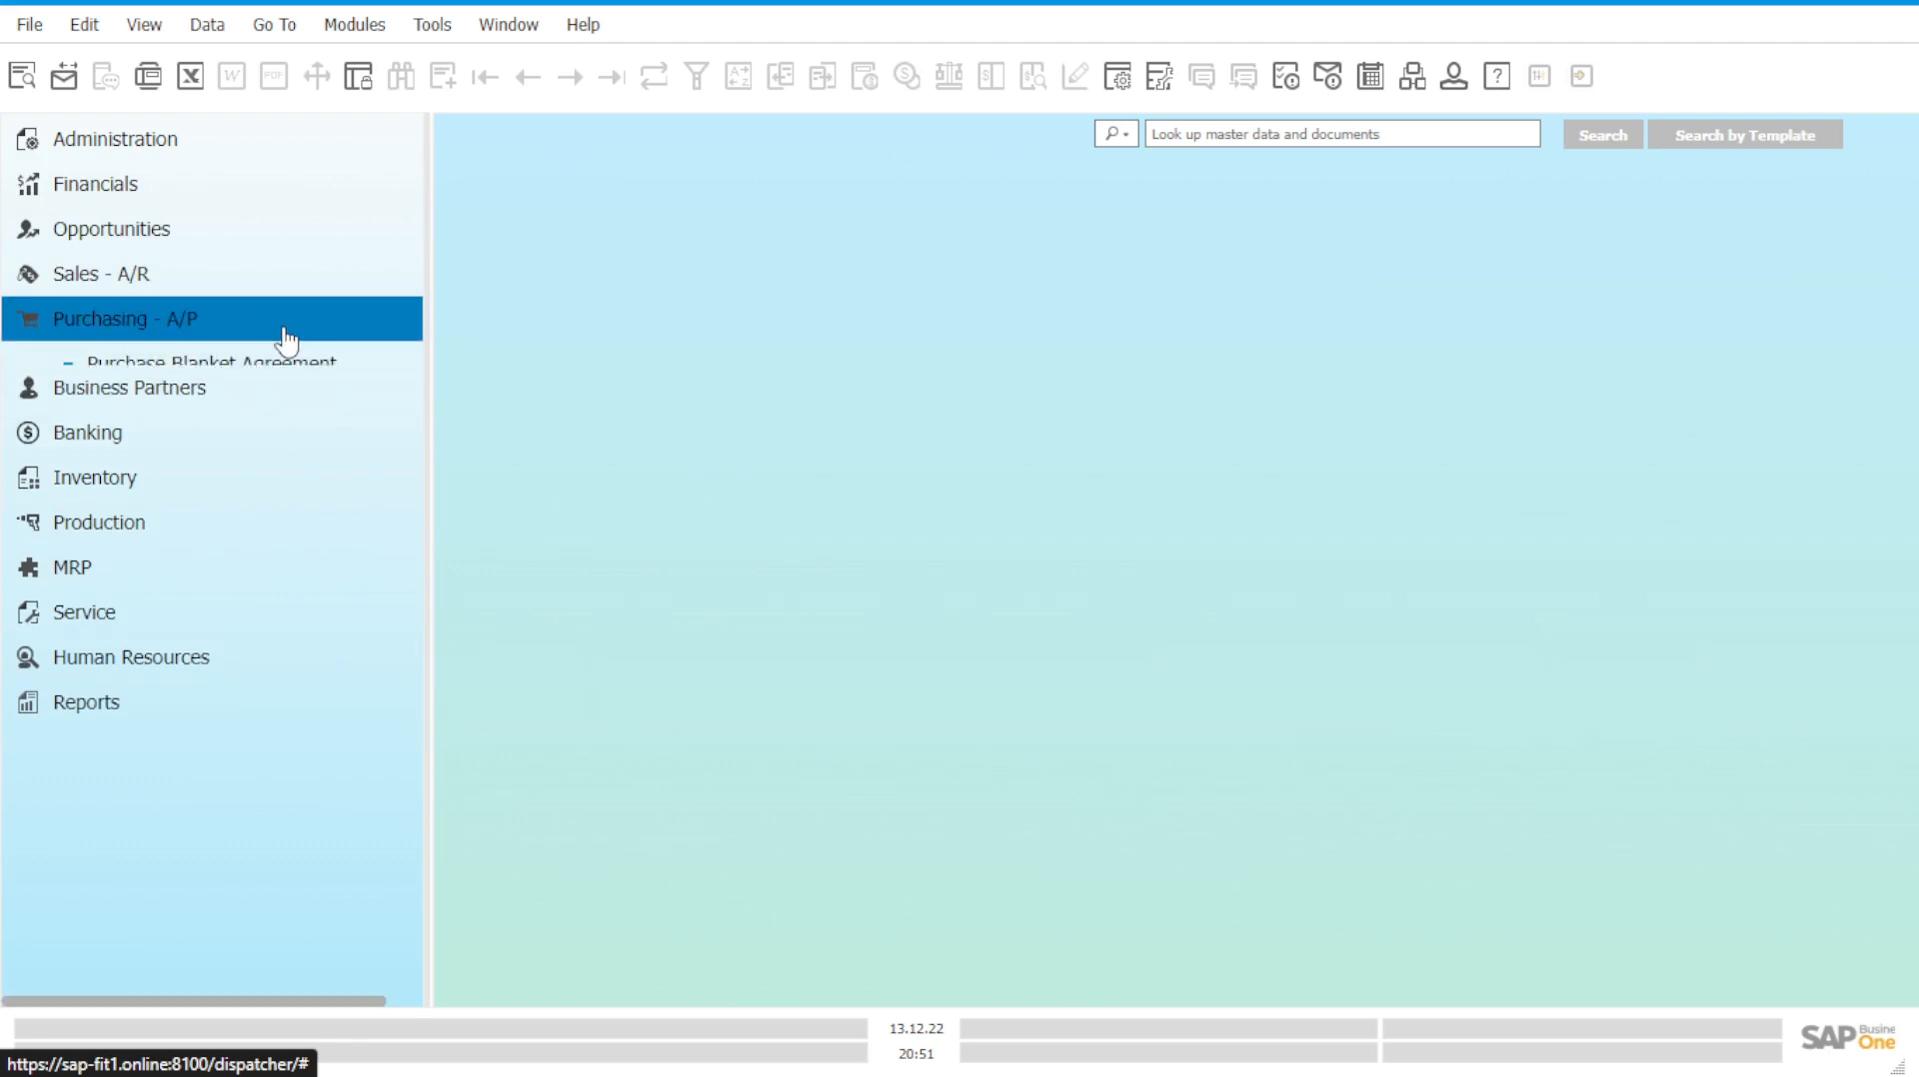
pyautogui.scroll(-2, 309, 433)
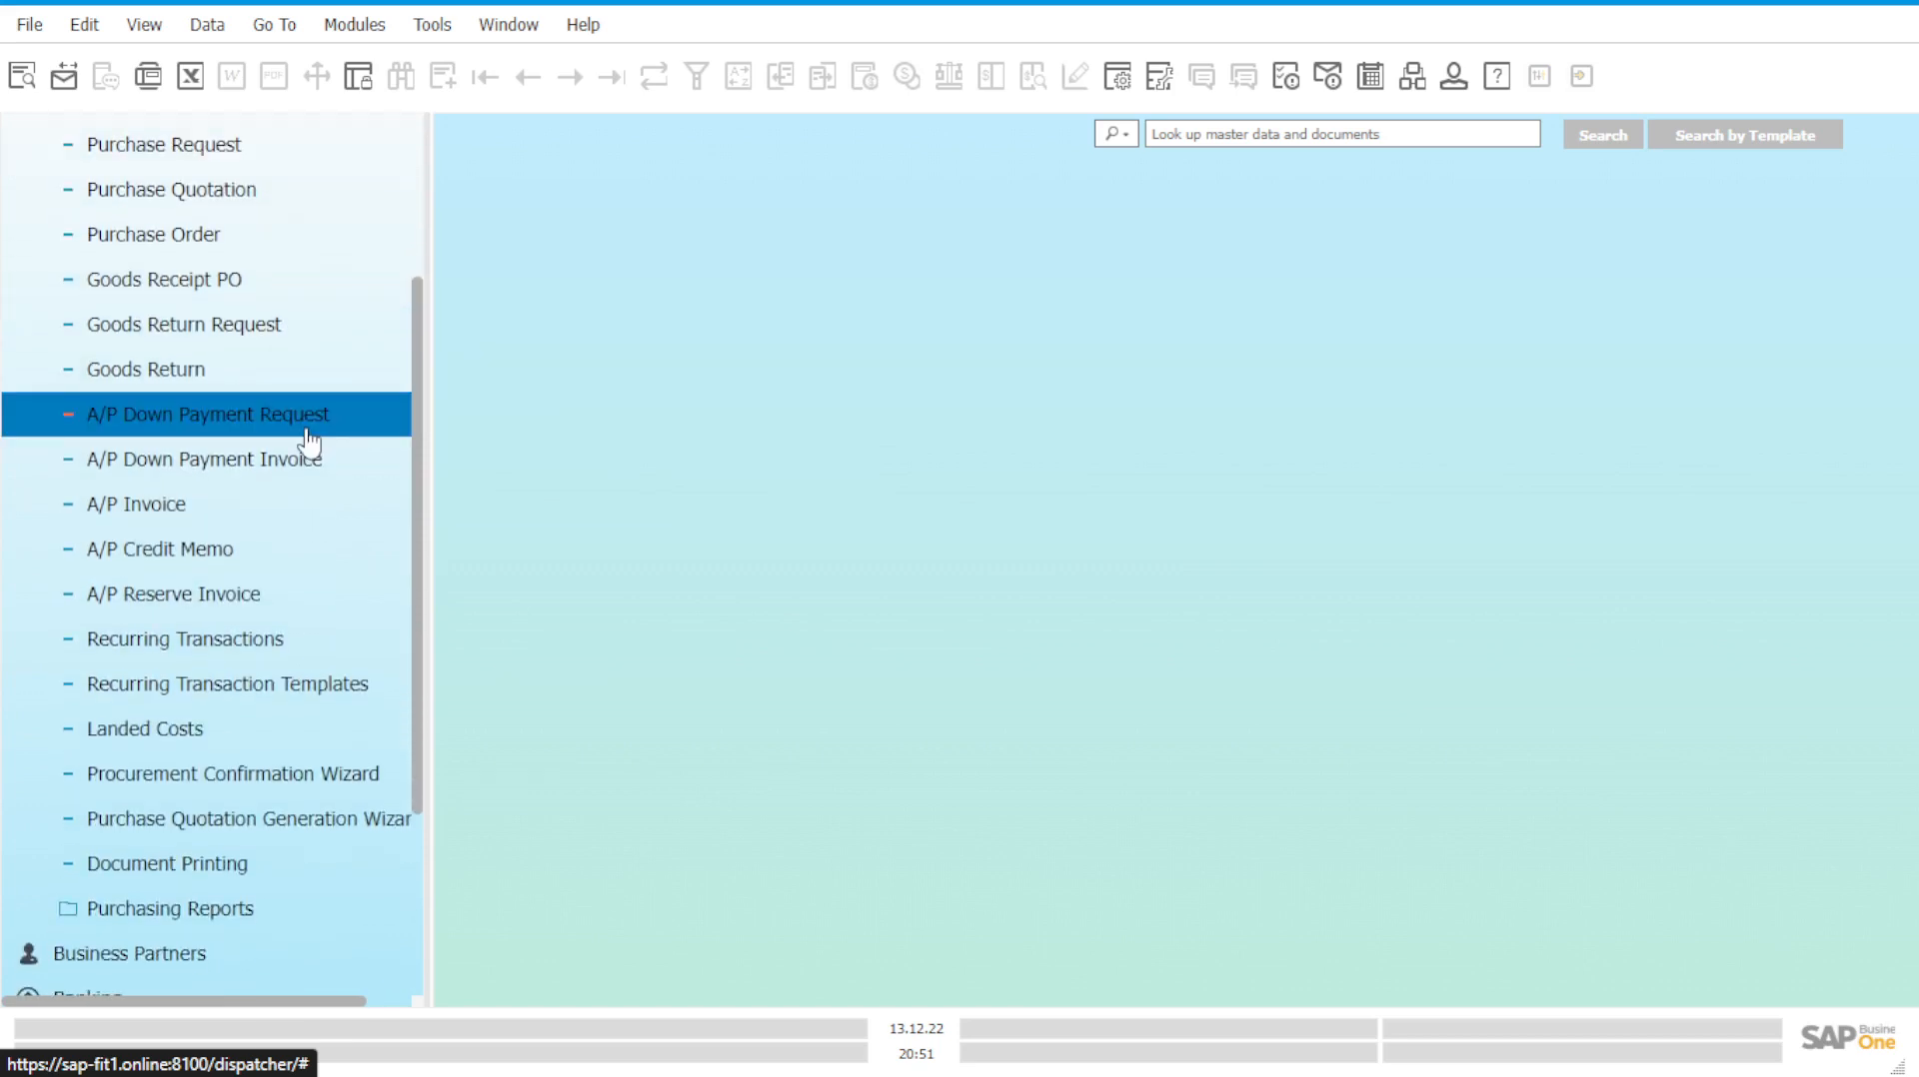
pyautogui.scroll(2, 320, 570)
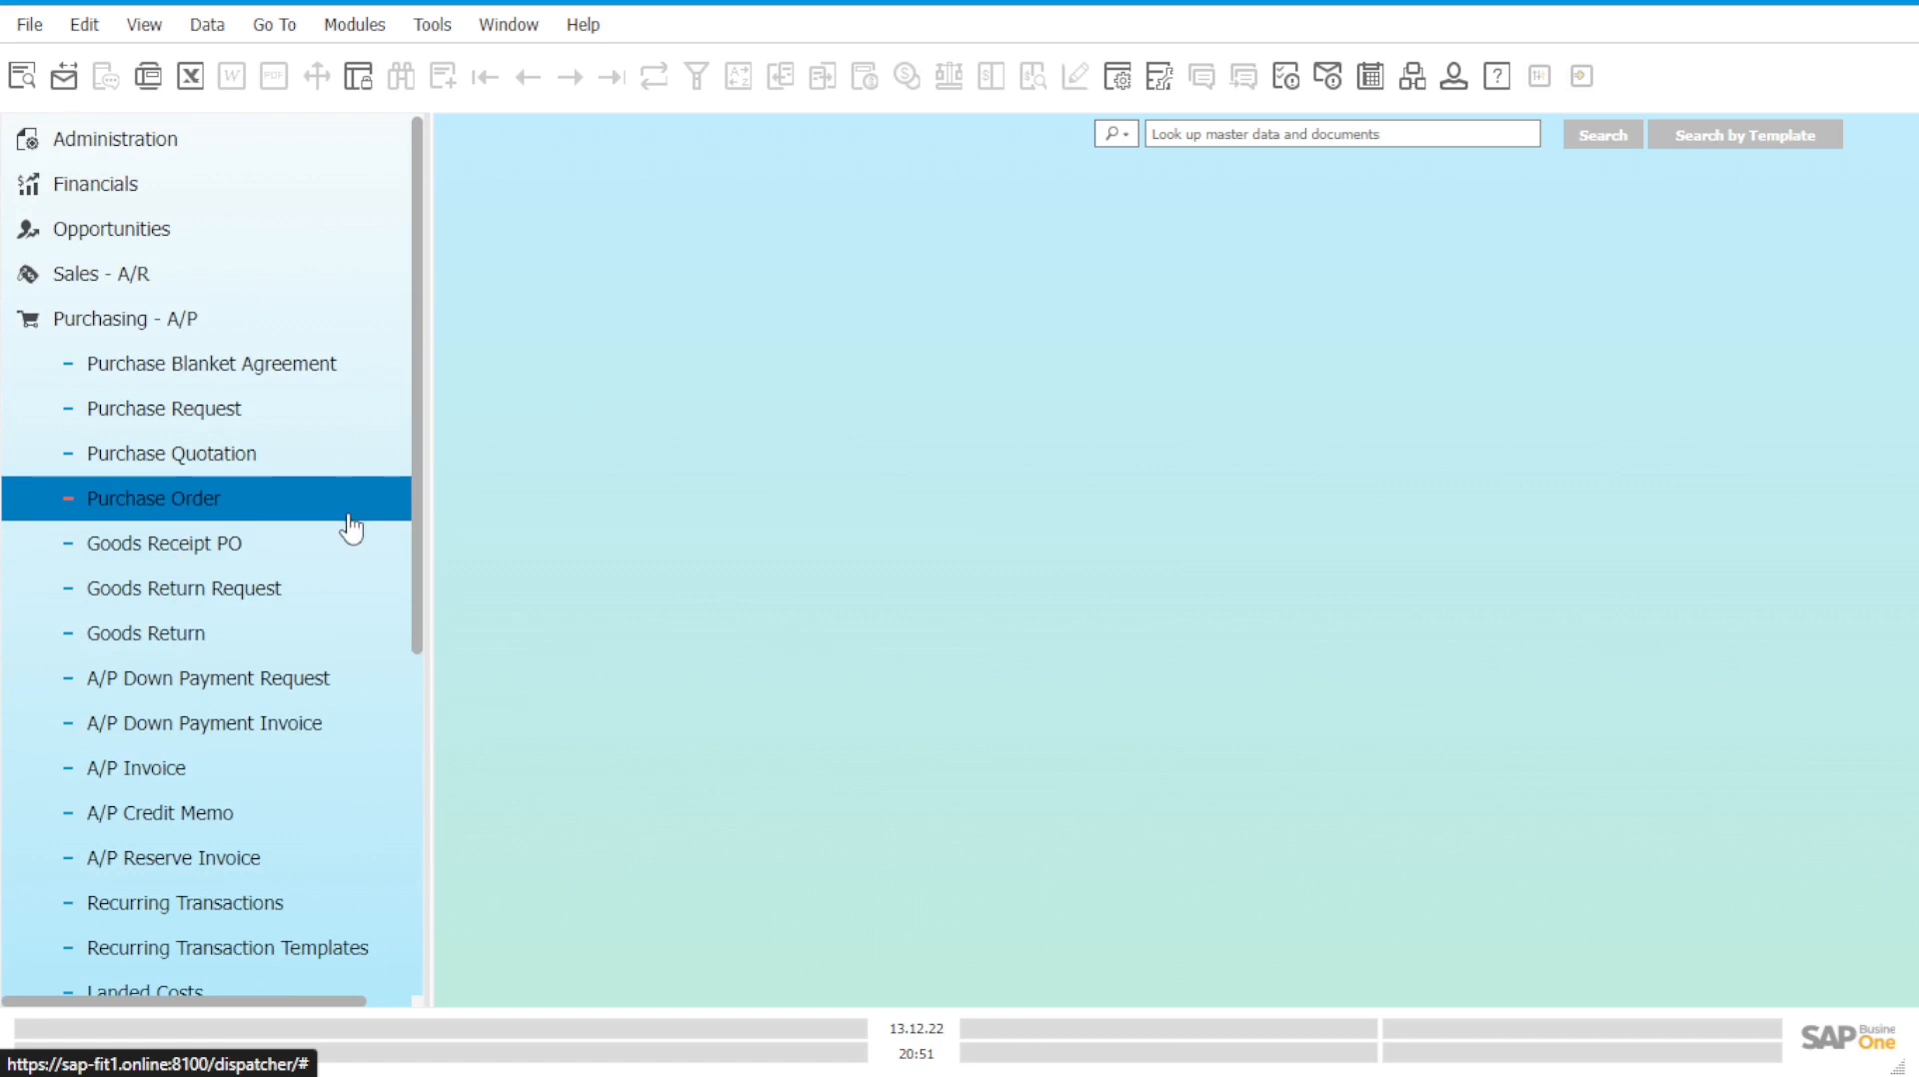
pyautogui.scroll(-1, 350, 527)
pyautogui.scroll(1, 347, 526)
pyautogui.click(298, 518)
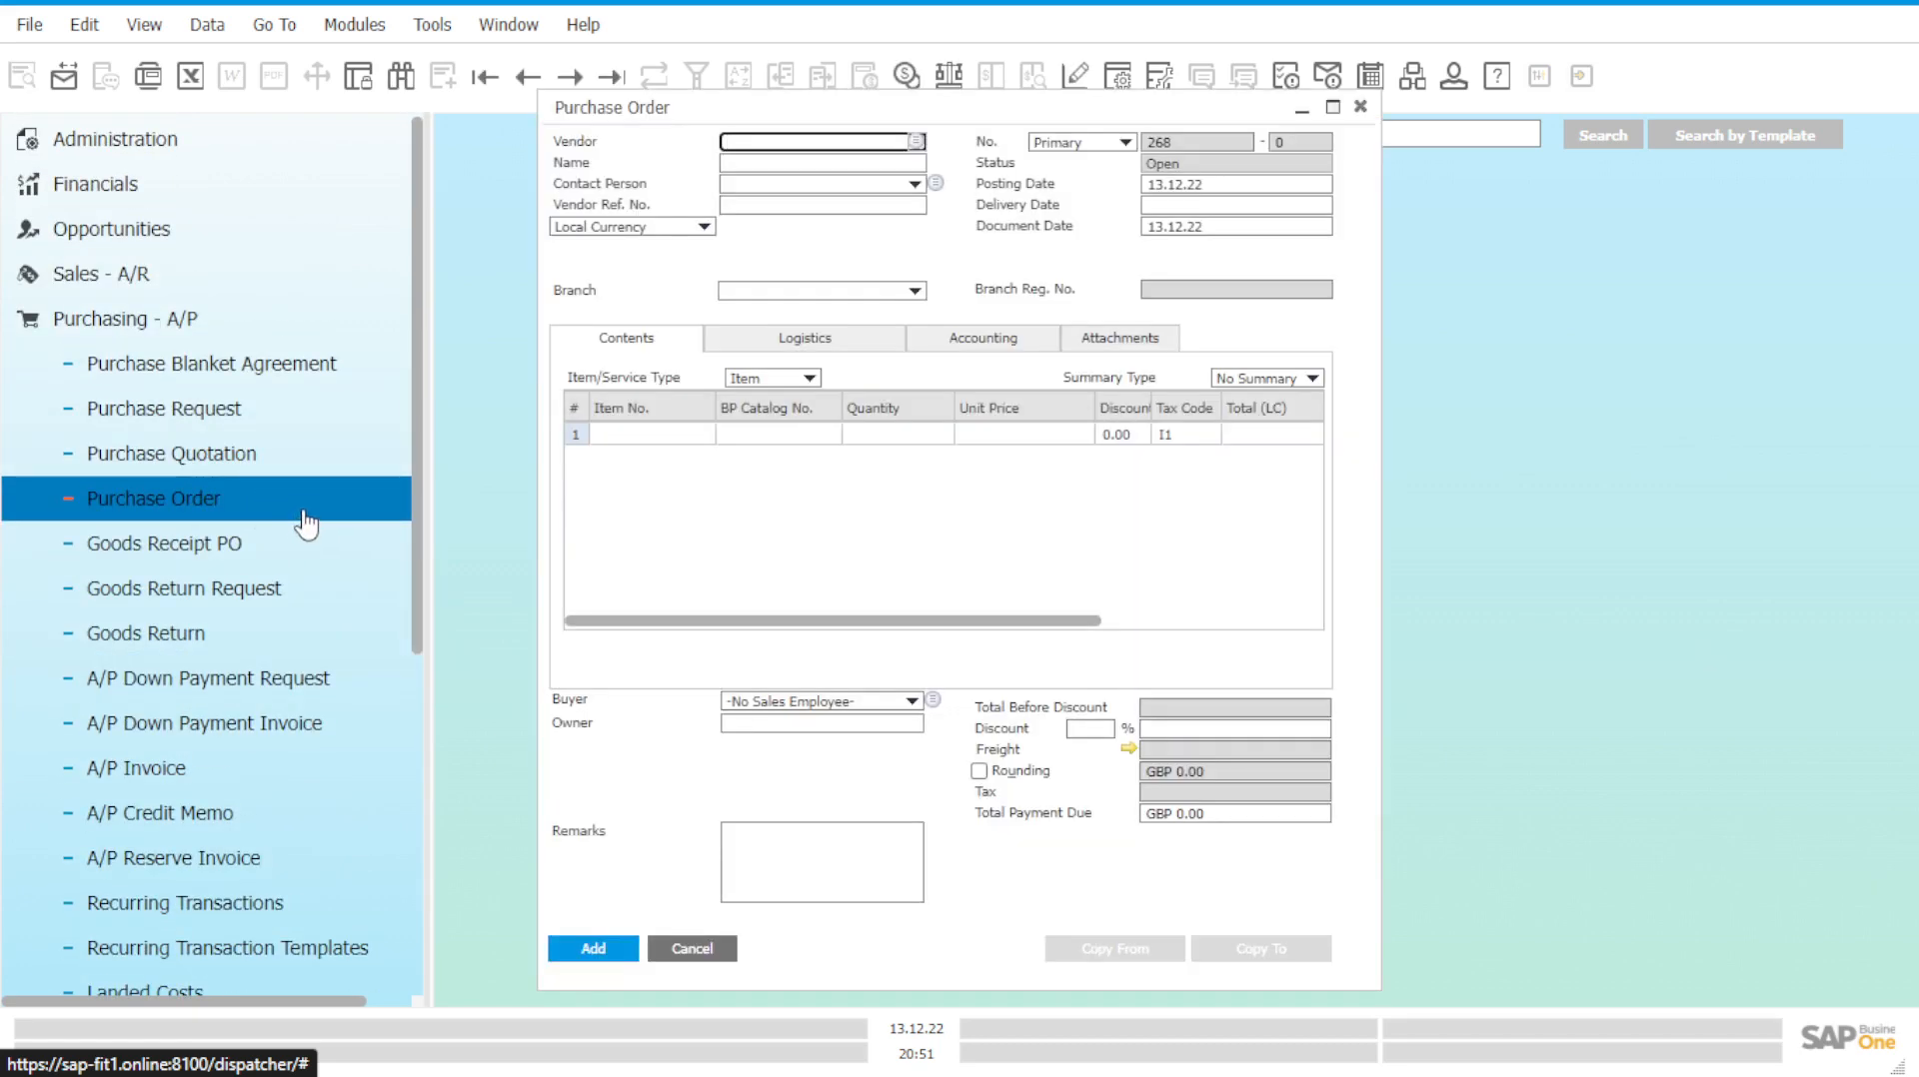
pyautogui.scroll(-1, 310, 557)
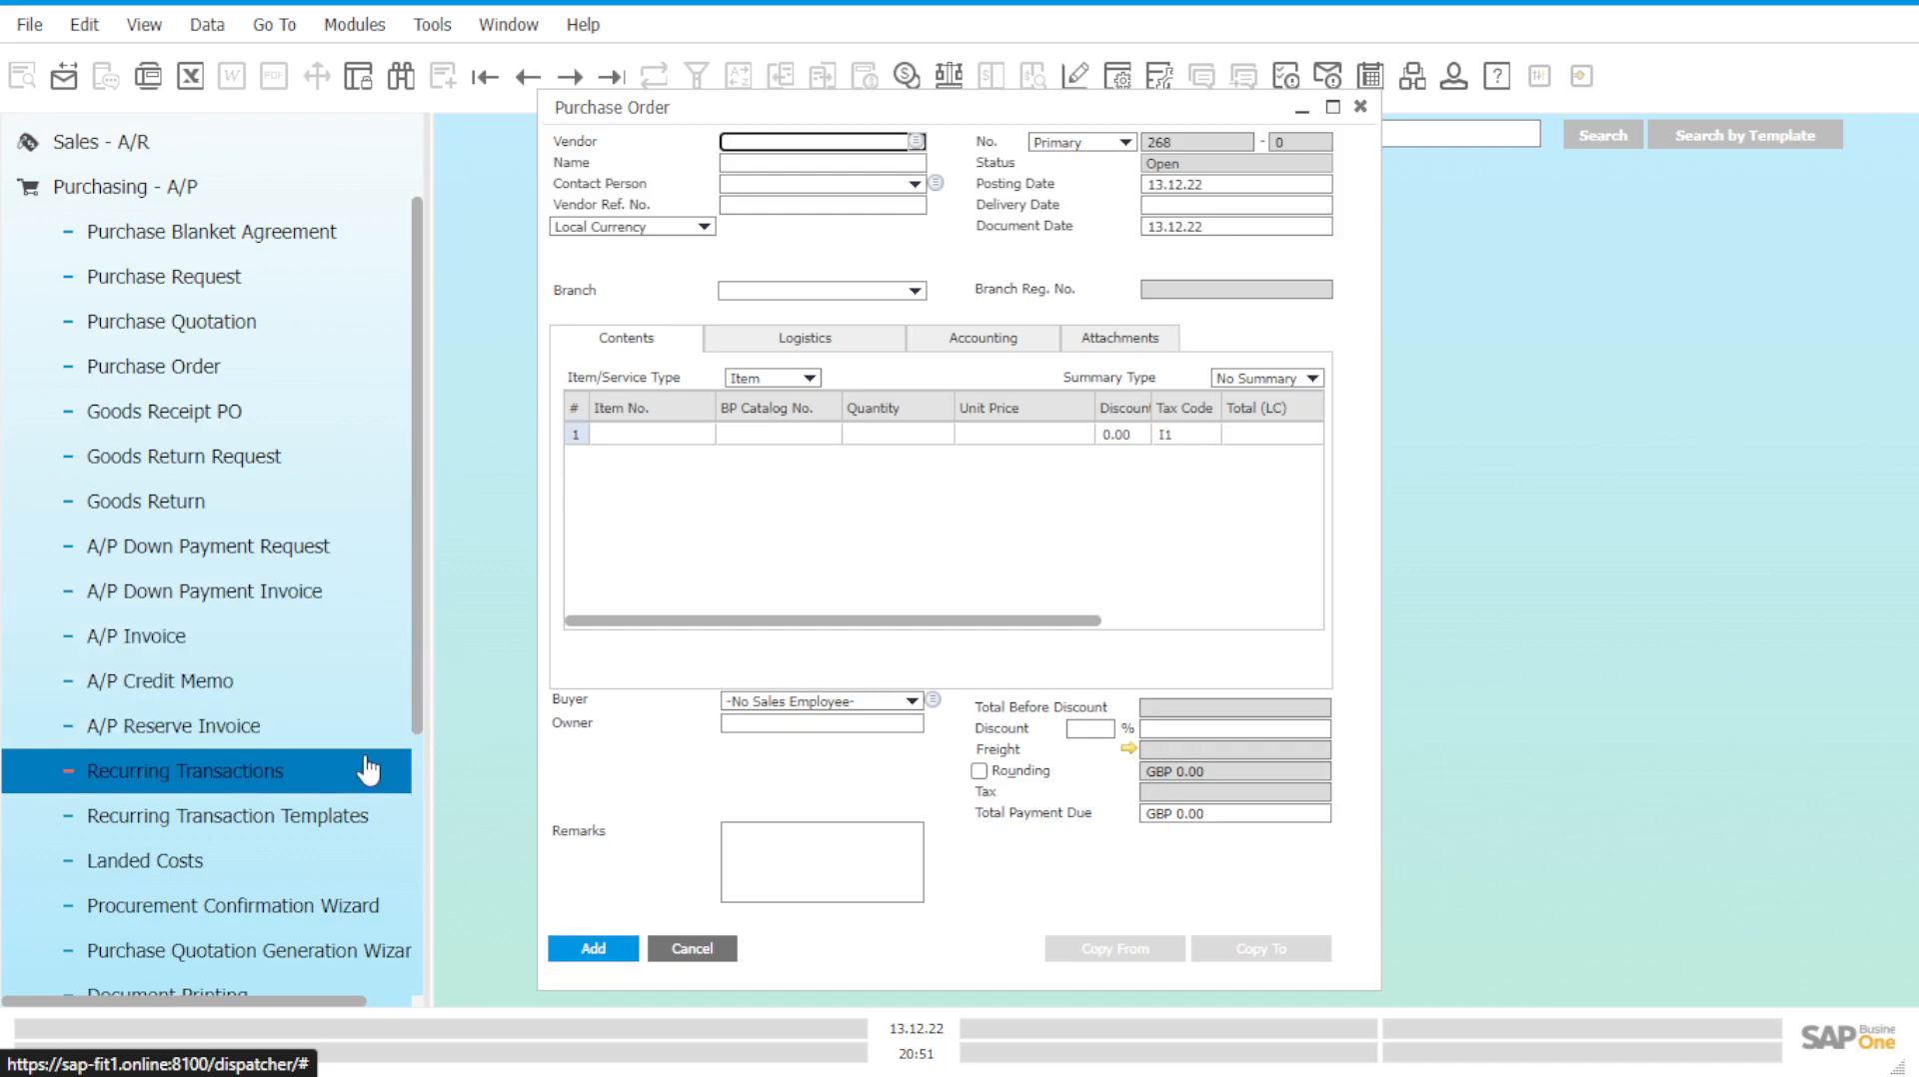
pyautogui.scroll(-1, 368, 775)
pyautogui.scroll(2, 368, 775)
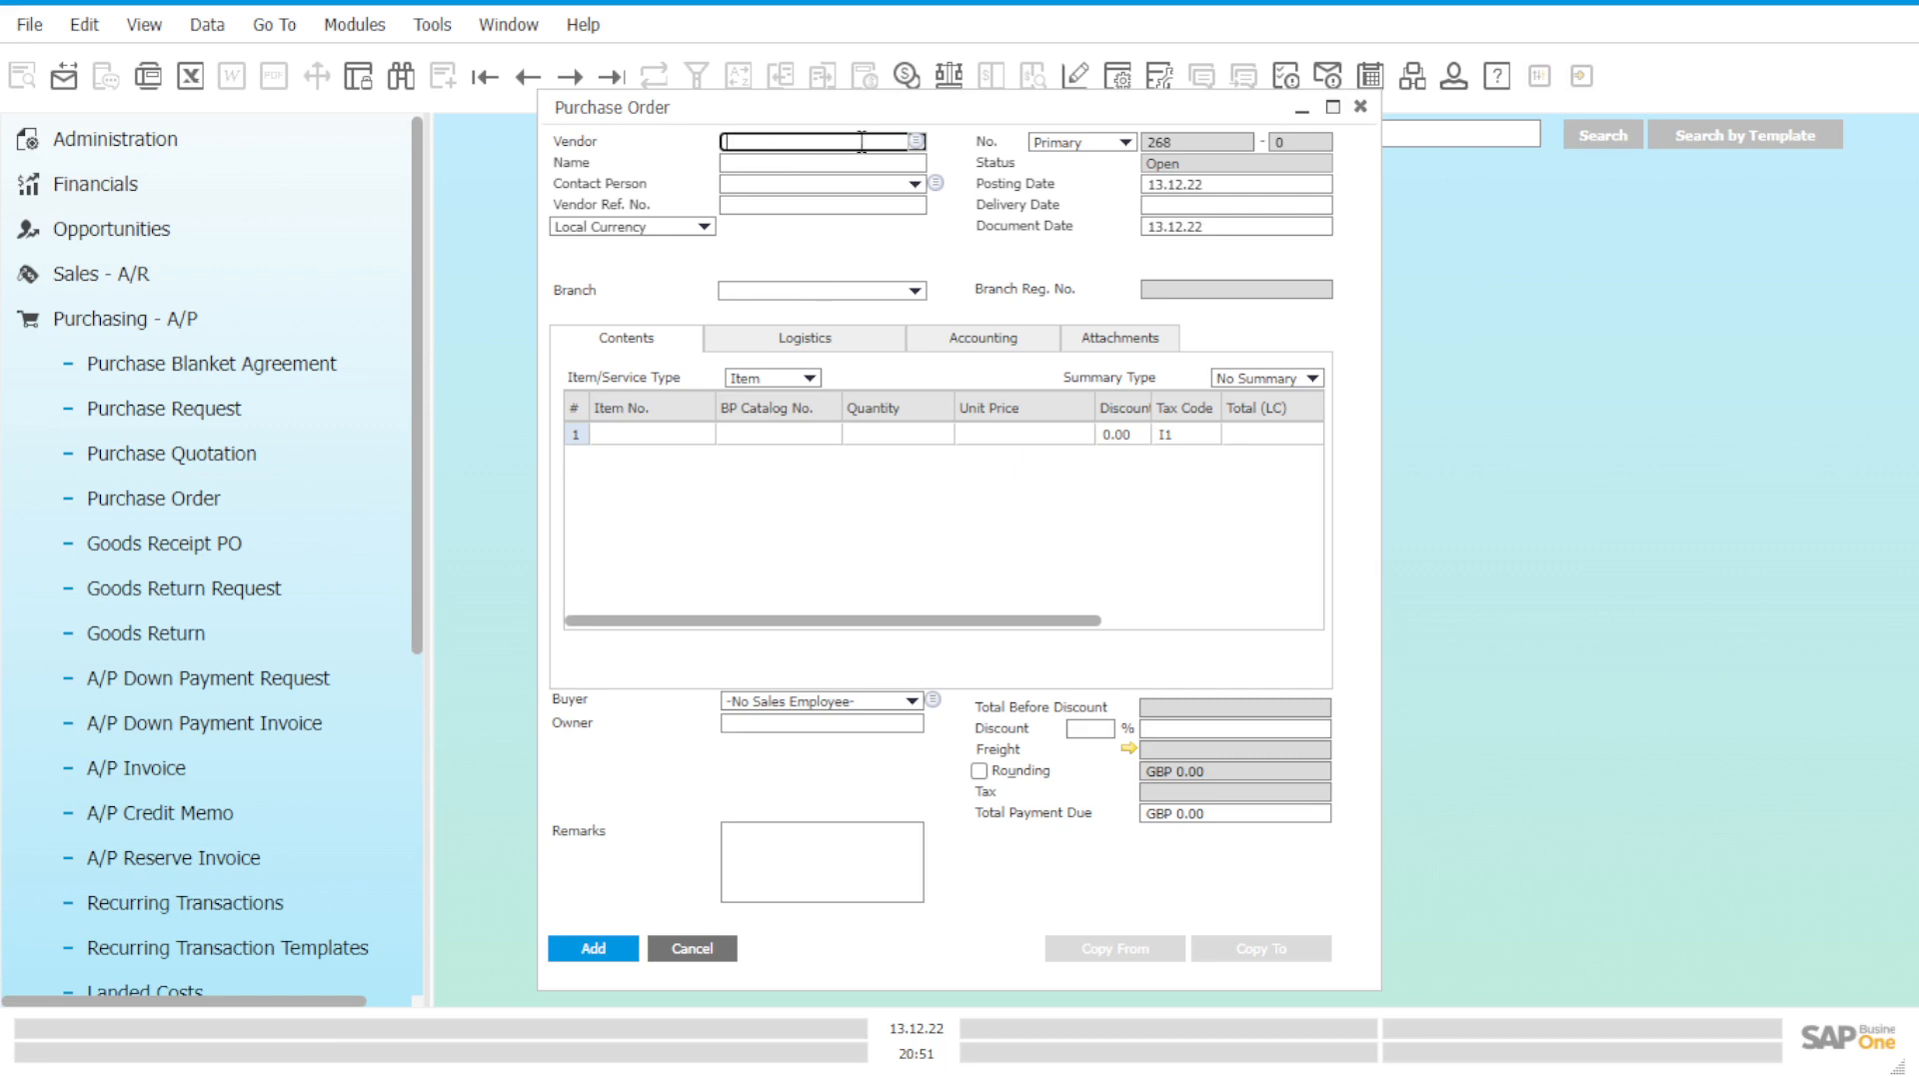
pyautogui.moveTo(887, 127); pyautogui.dragTo(1065, 157)
# Choose vendor Acme Associates (V10000) with branch OEC Computers UK.
pyautogui.click(1079, 187)
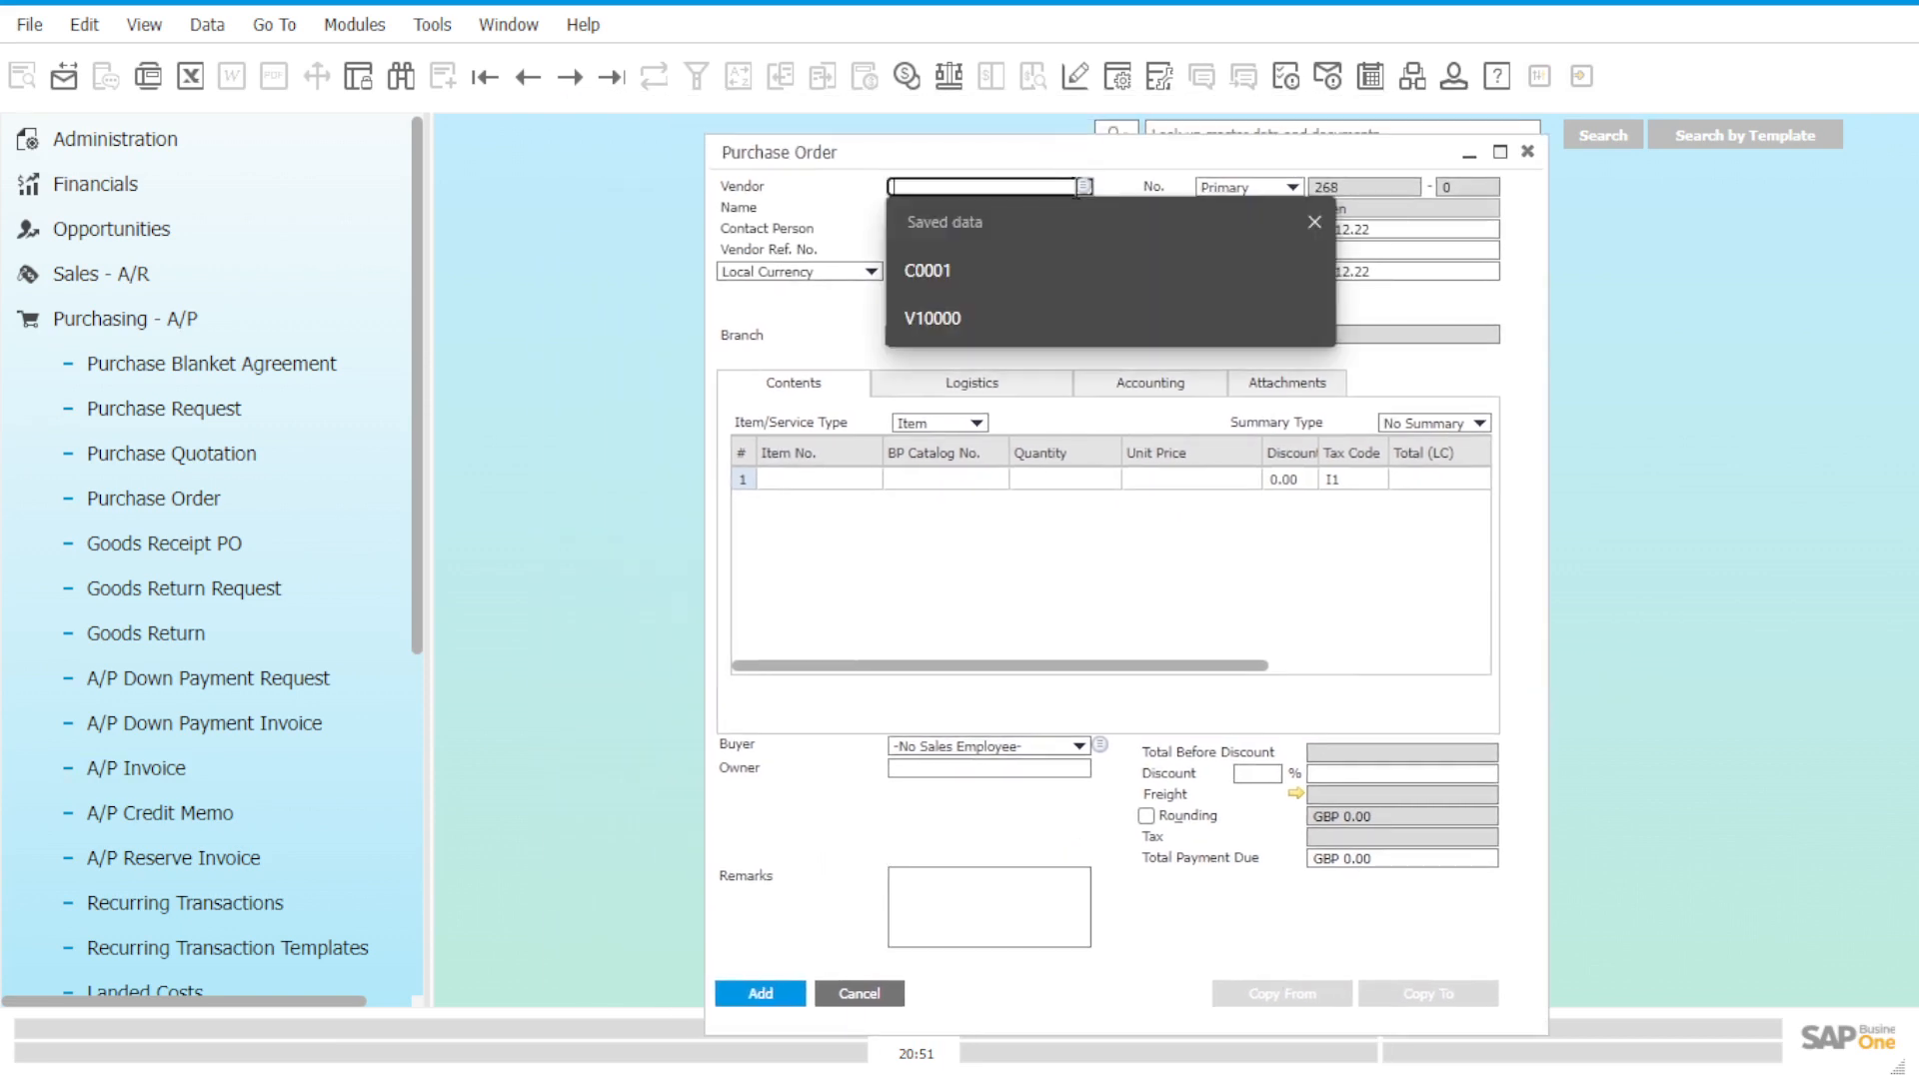
pyautogui.click(1083, 186)
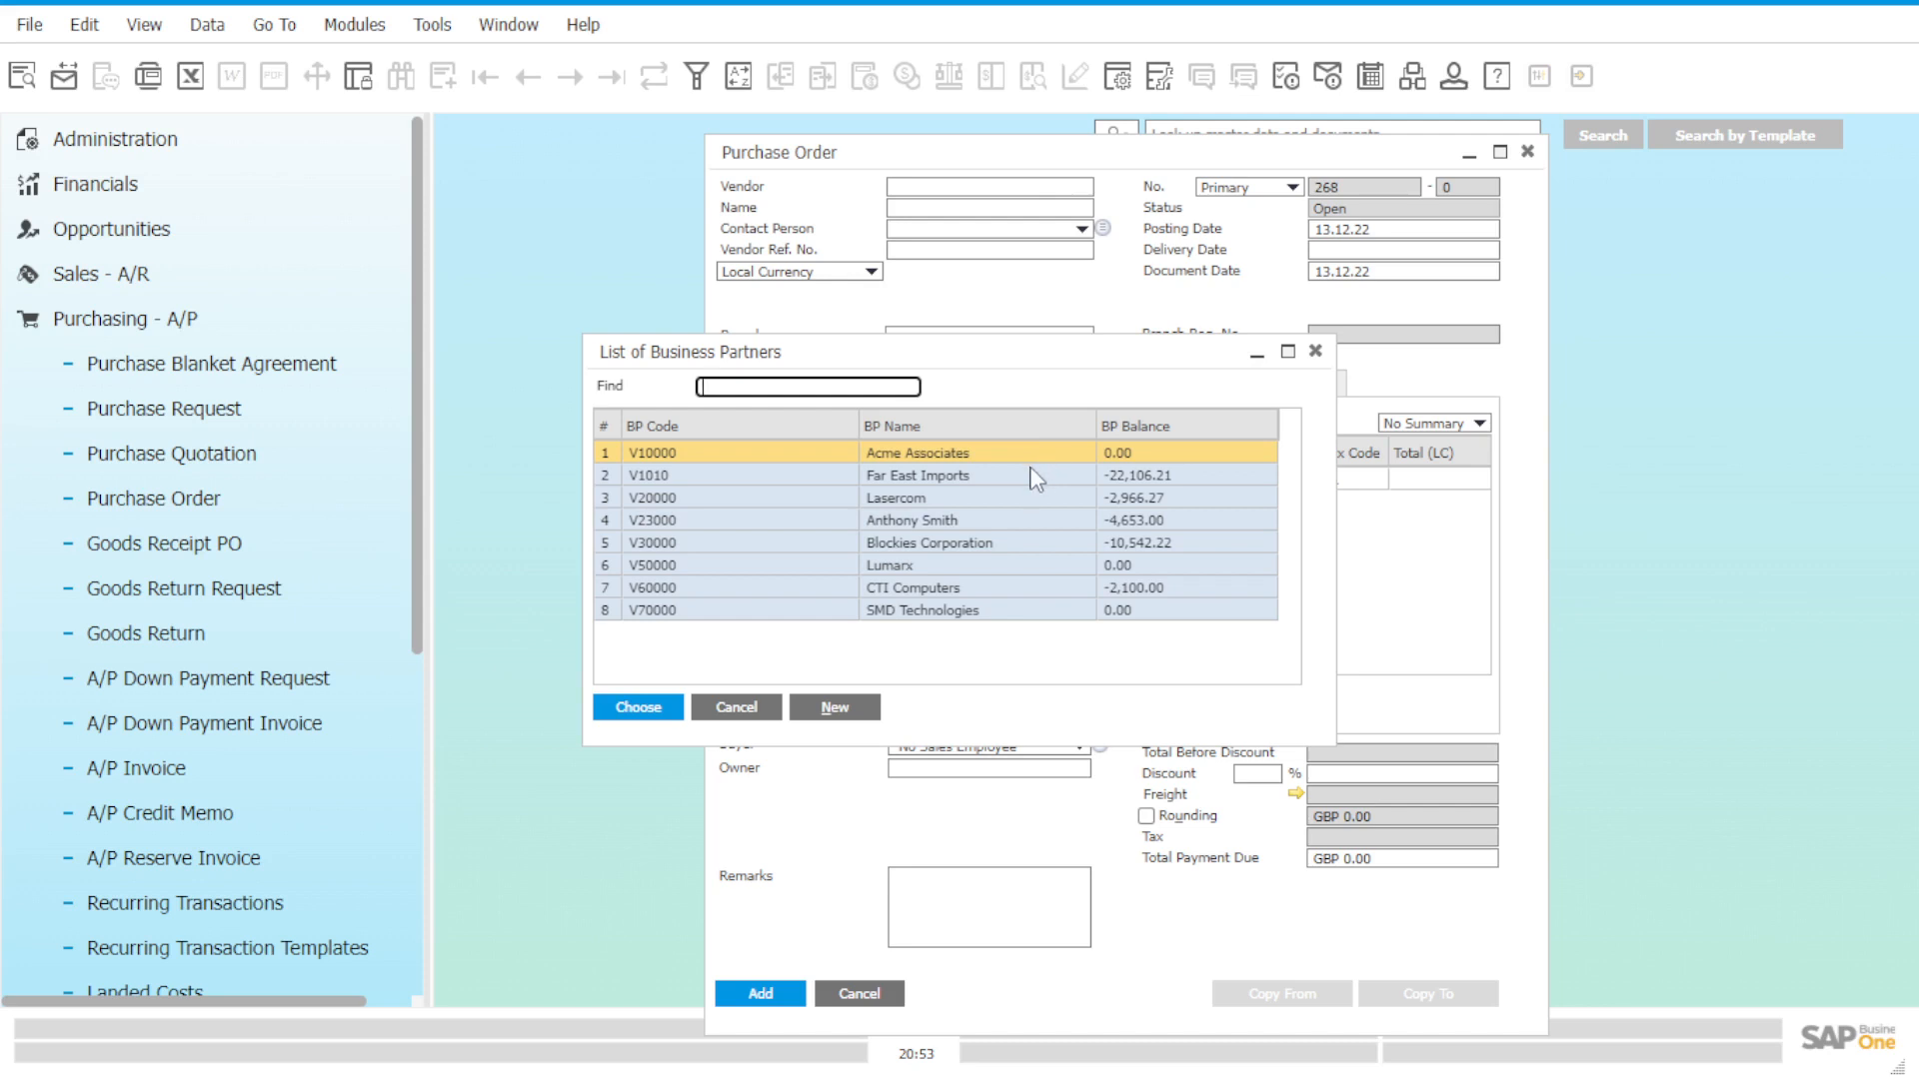
pyautogui.doubleClick(975, 454)
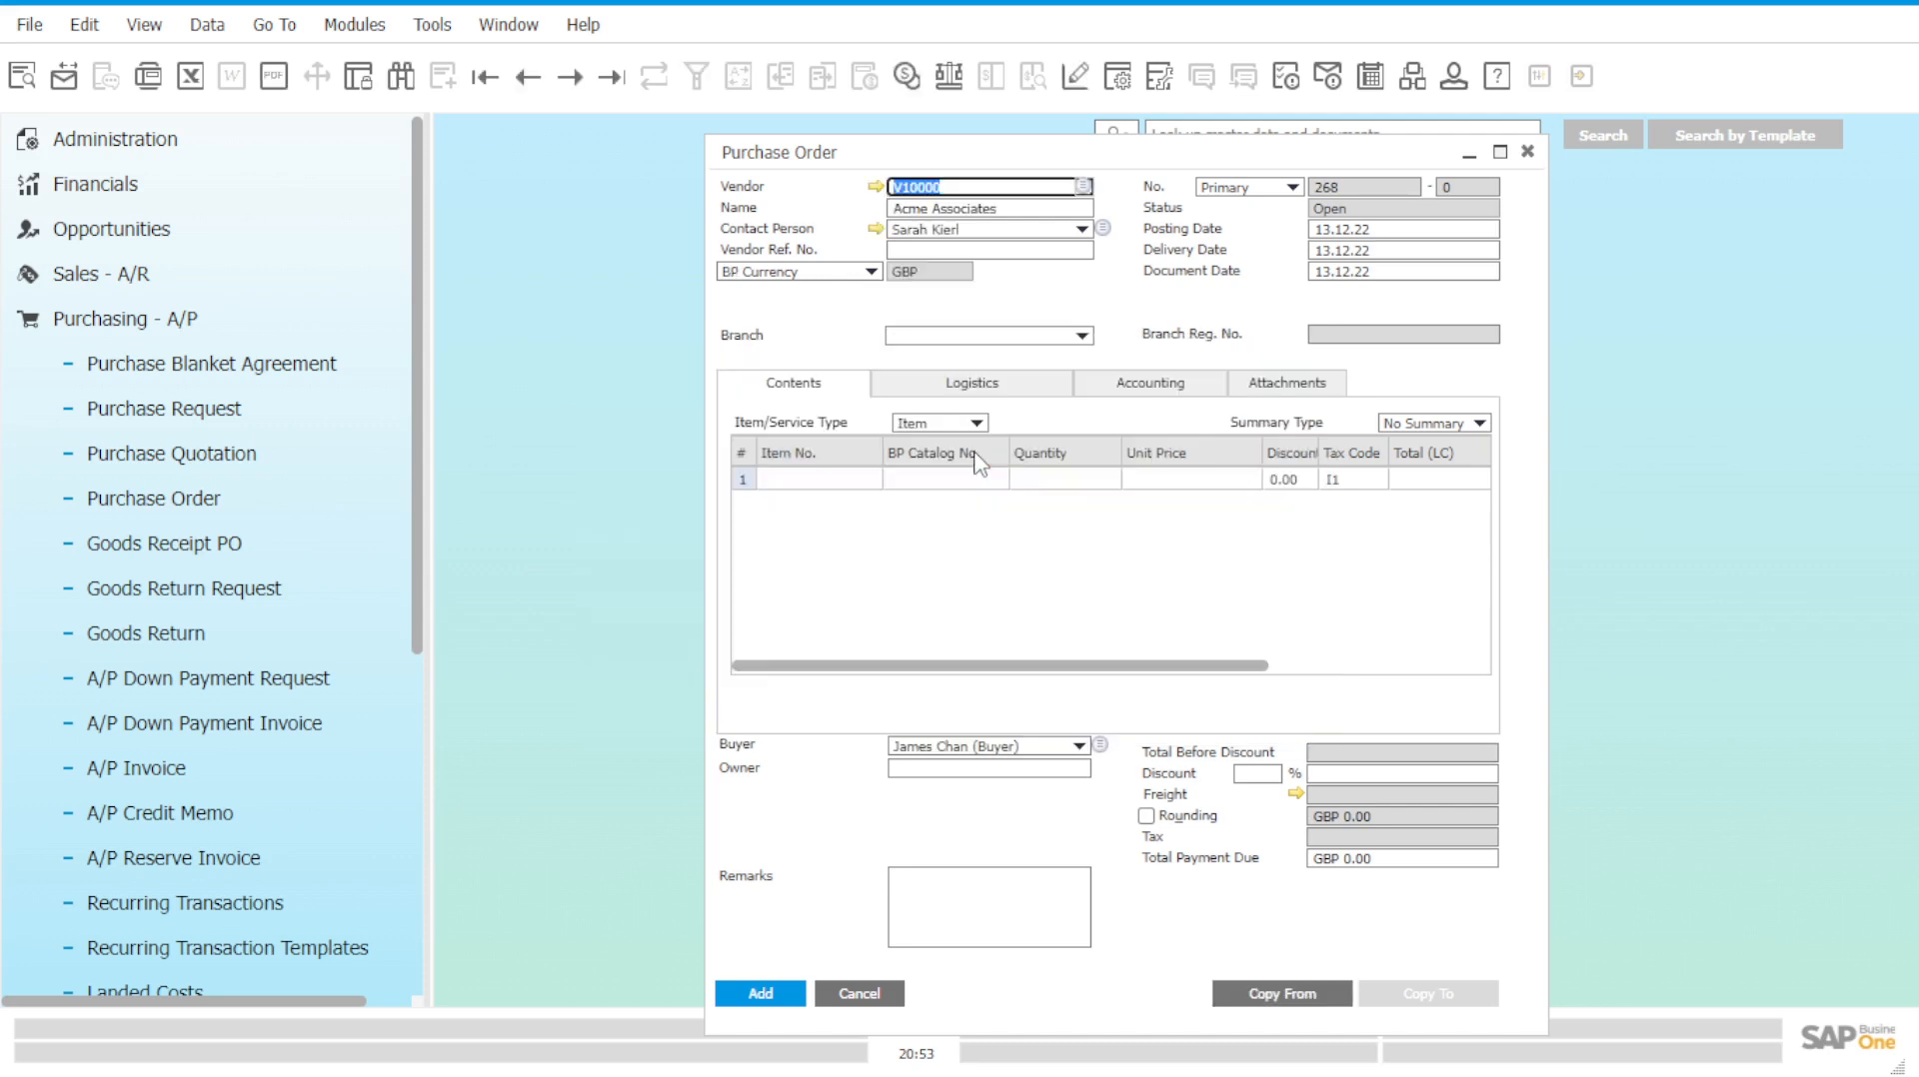
pyautogui.click(1012, 340)
pyautogui.click(1012, 363)
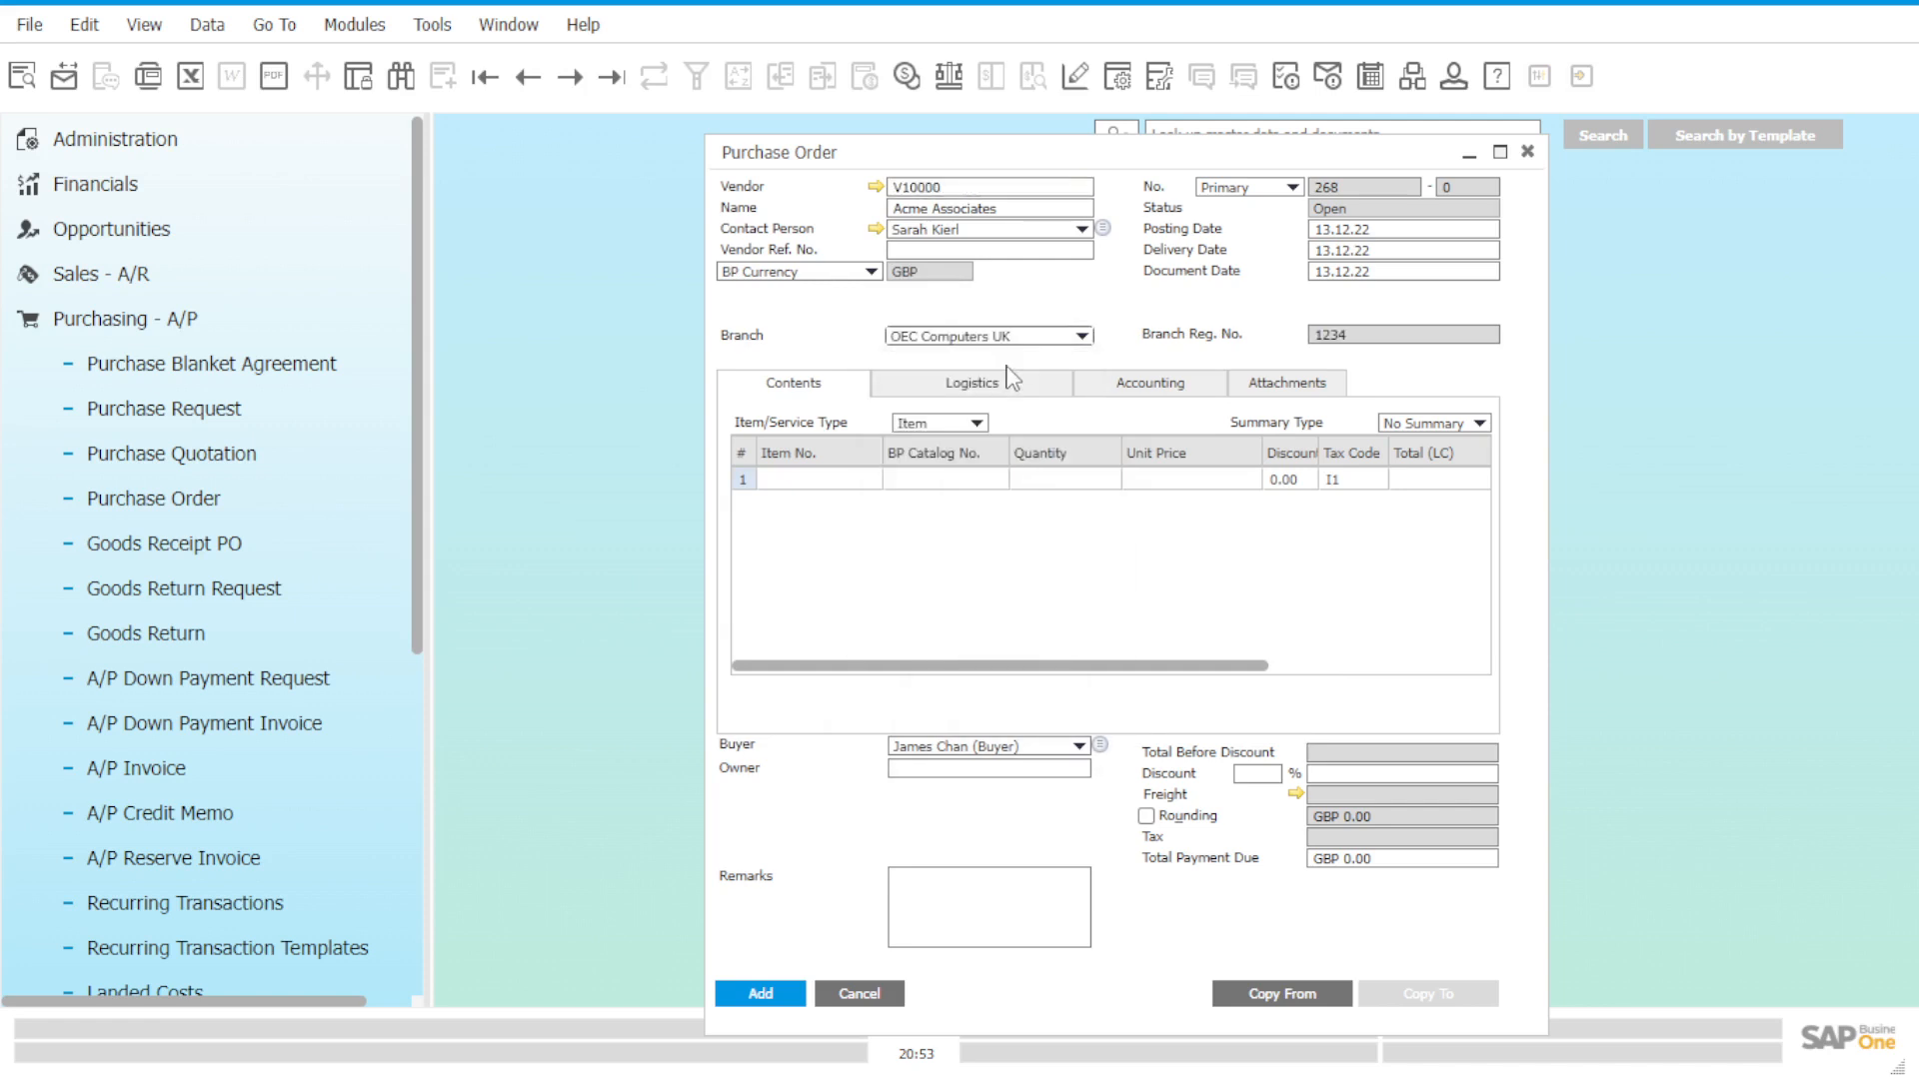
# Enter item C00010 Mouse USB in row 1 with quantity 2.
pyautogui.click(871, 481)
pyautogui.click(872, 480)
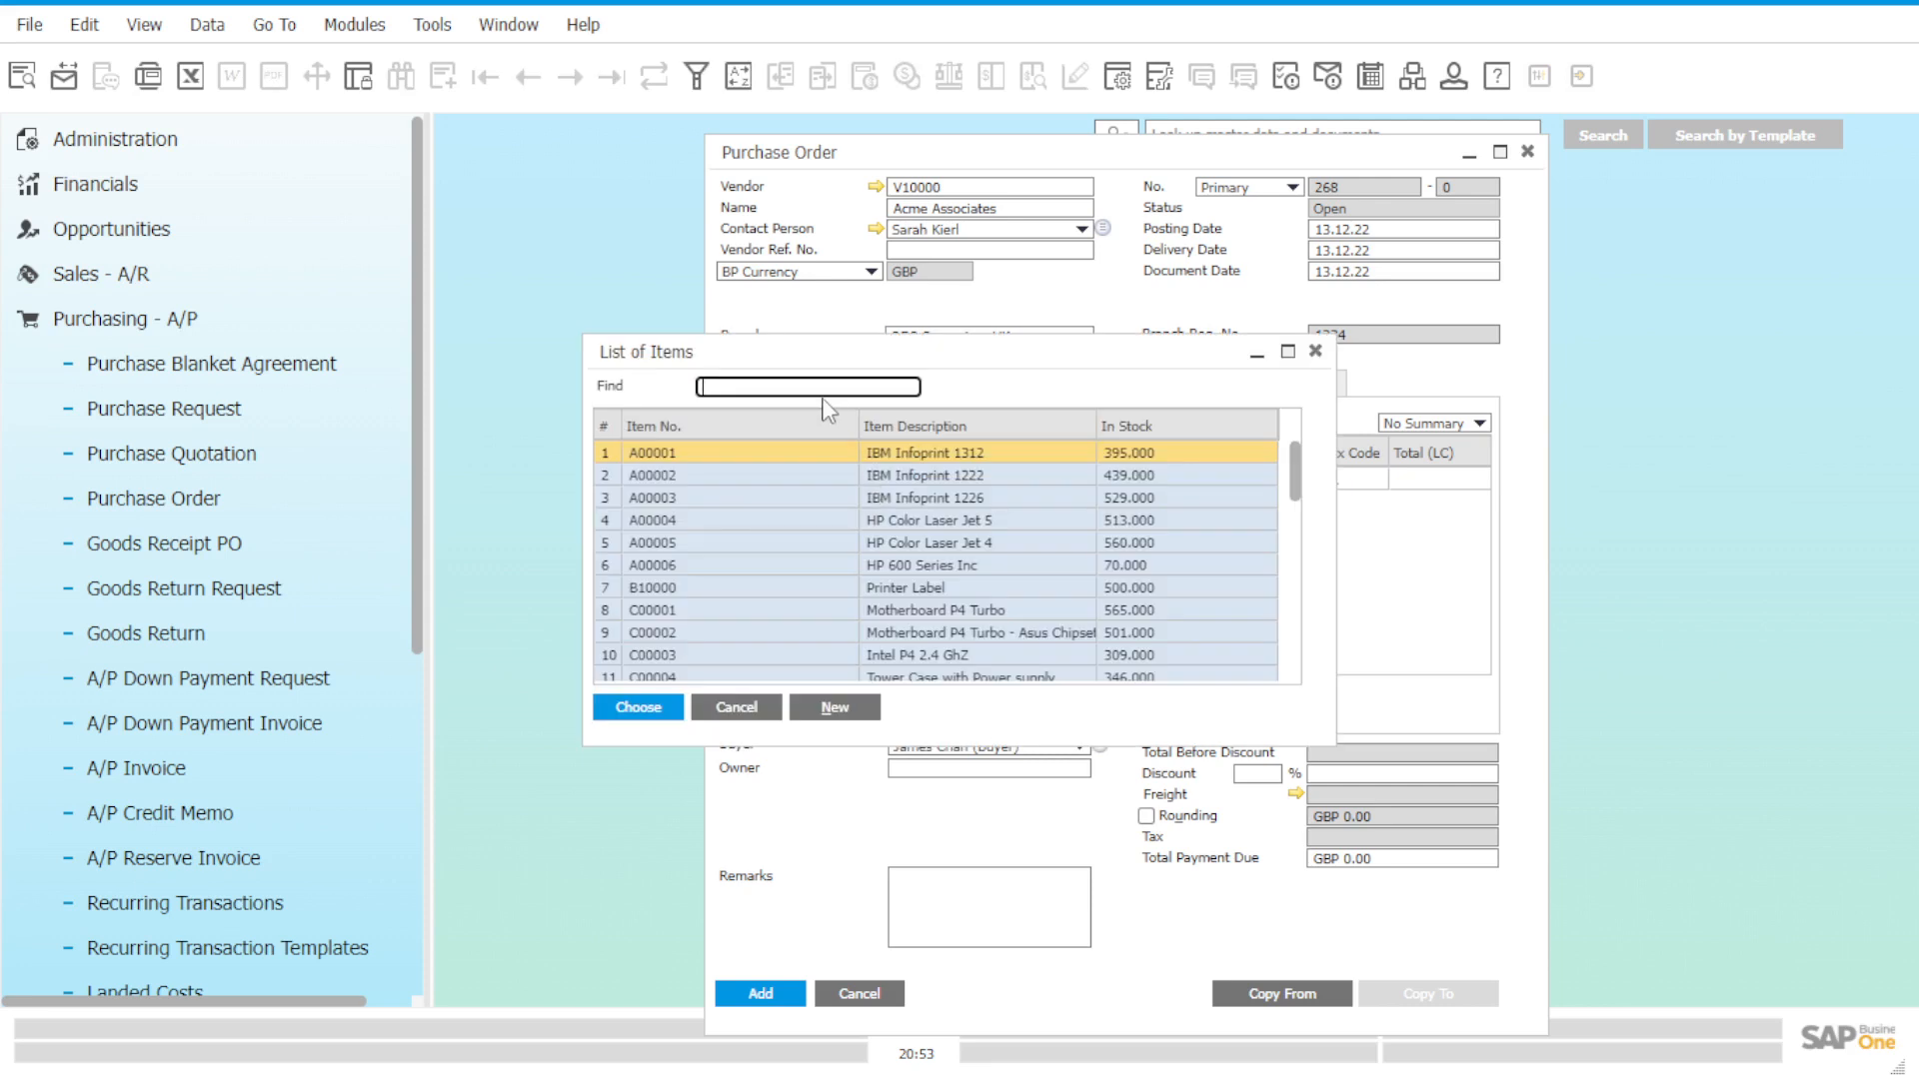
pyautogui.click(909, 422)
pyautogui.click(909, 425)
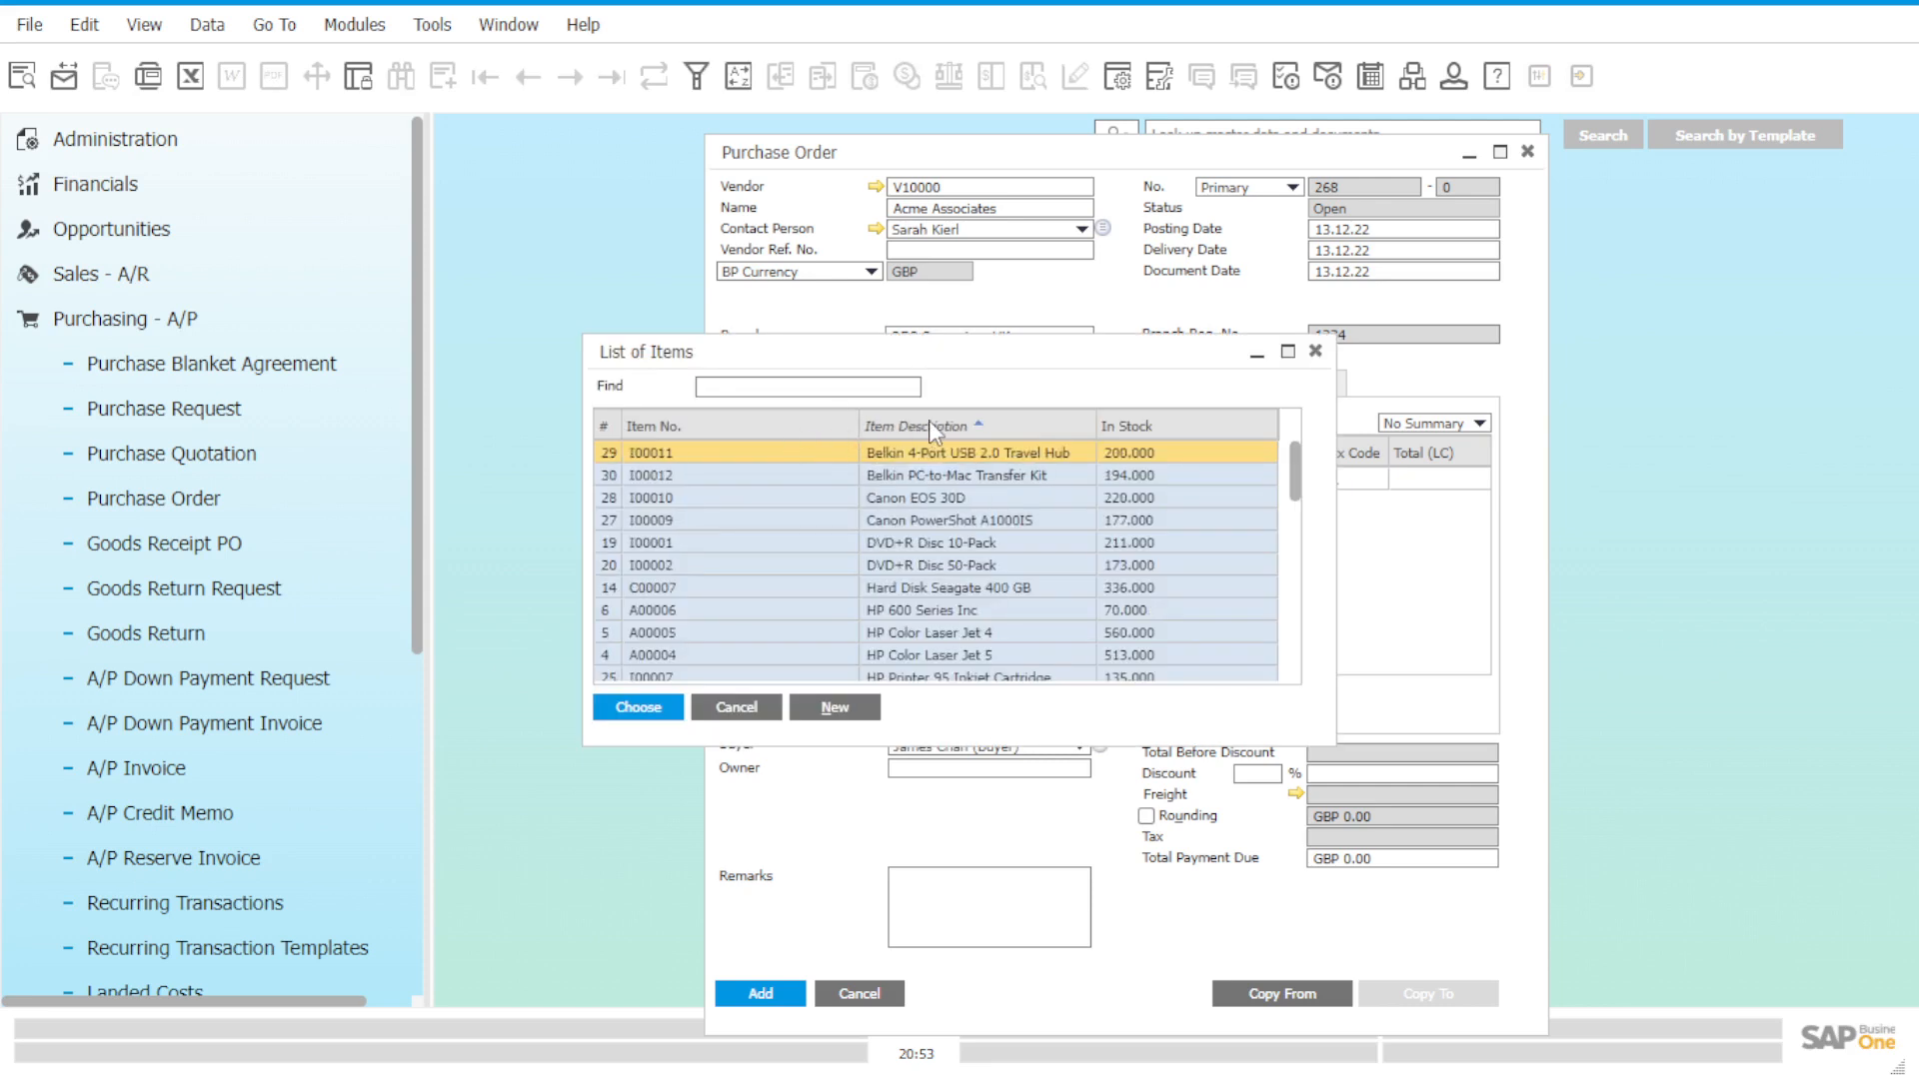
pyautogui.click(845, 387)
pyautogui.write('mo')
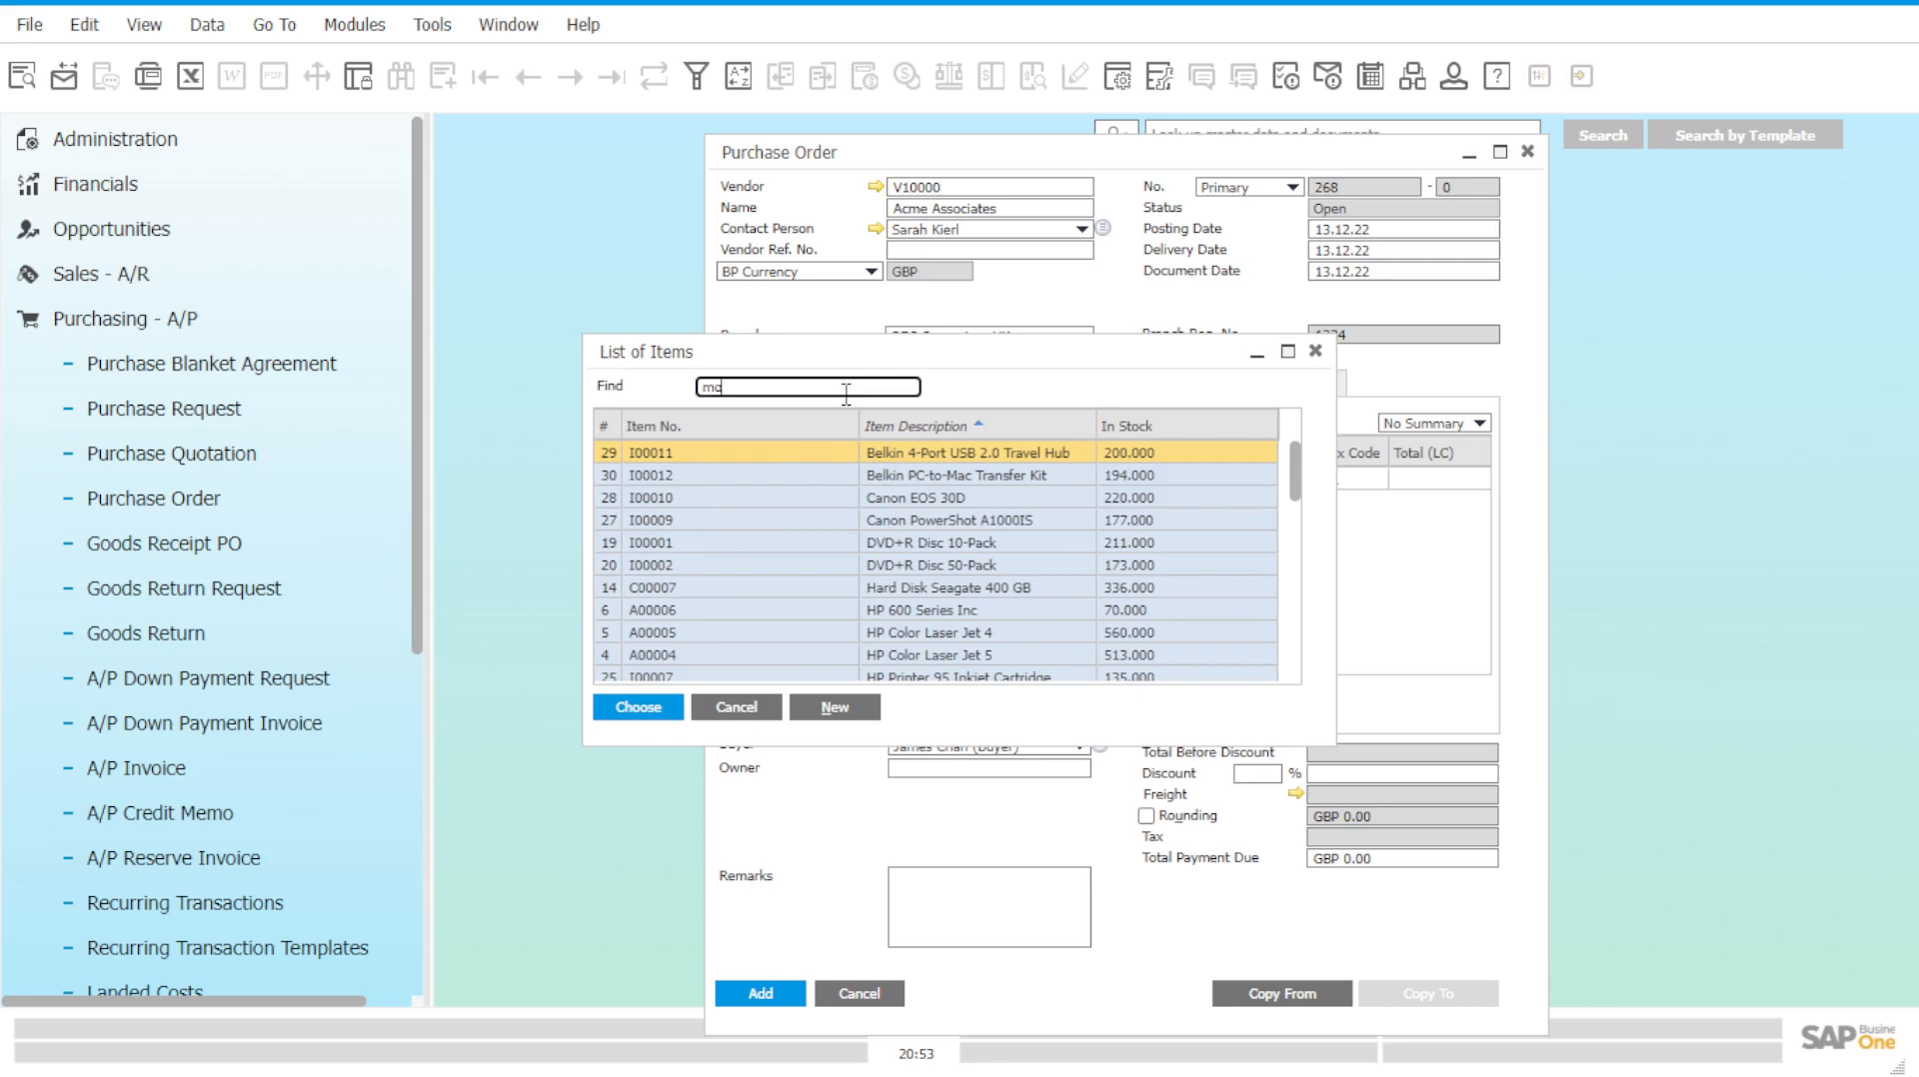
pyautogui.write('use')
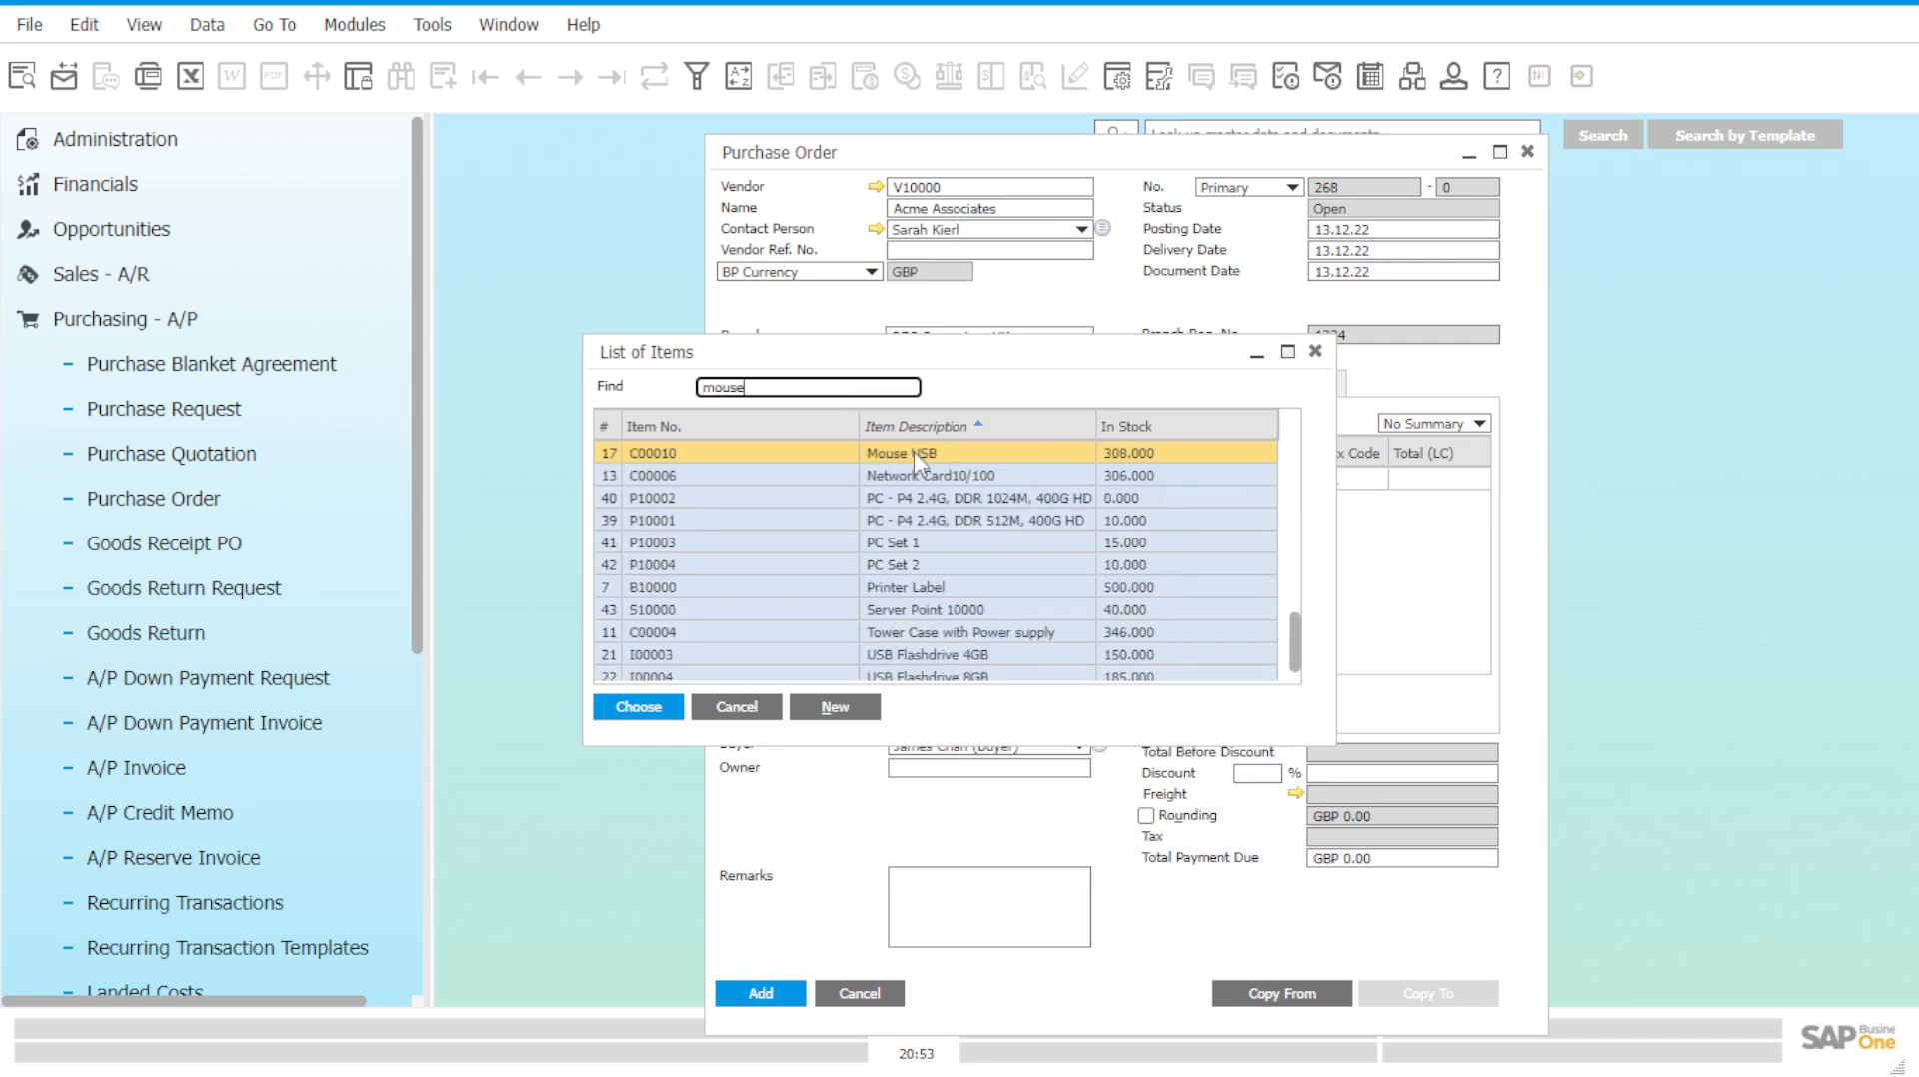
pyautogui.click(913, 453)
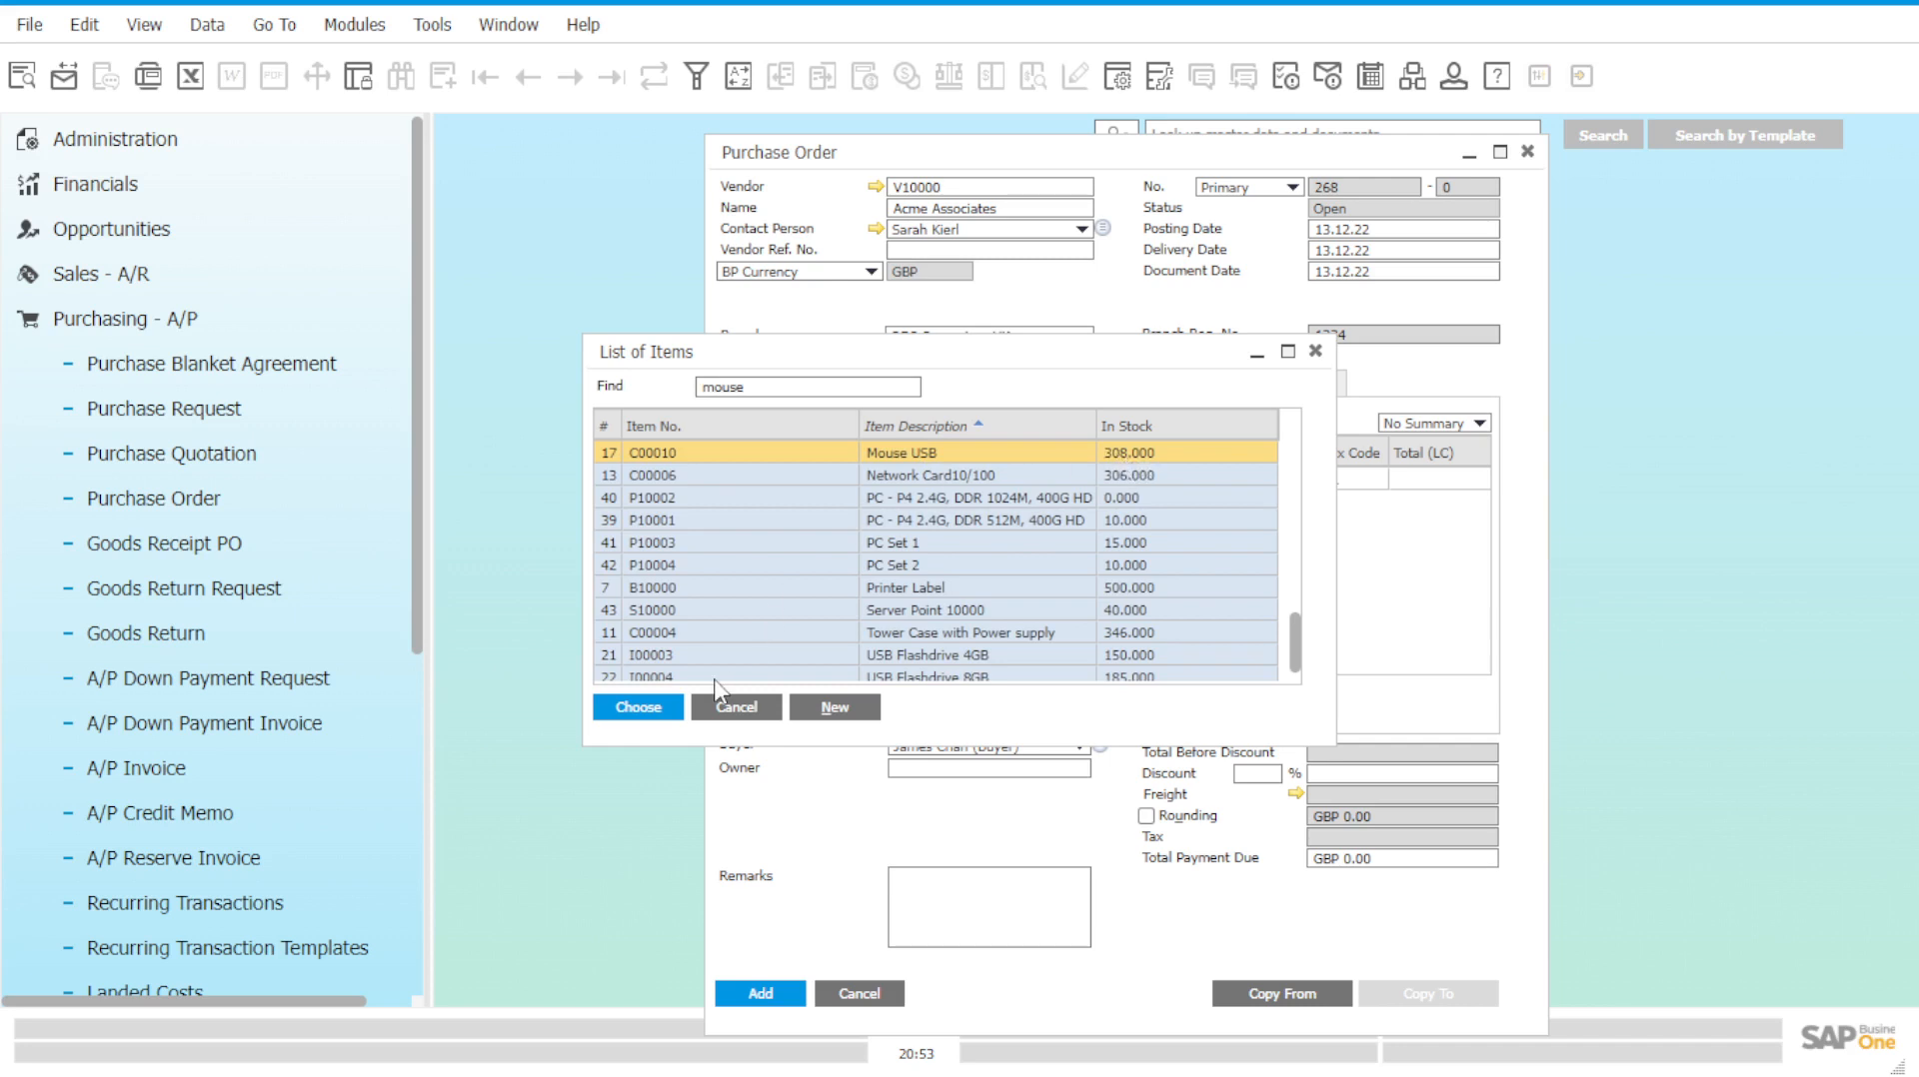
pyautogui.click(635, 708)
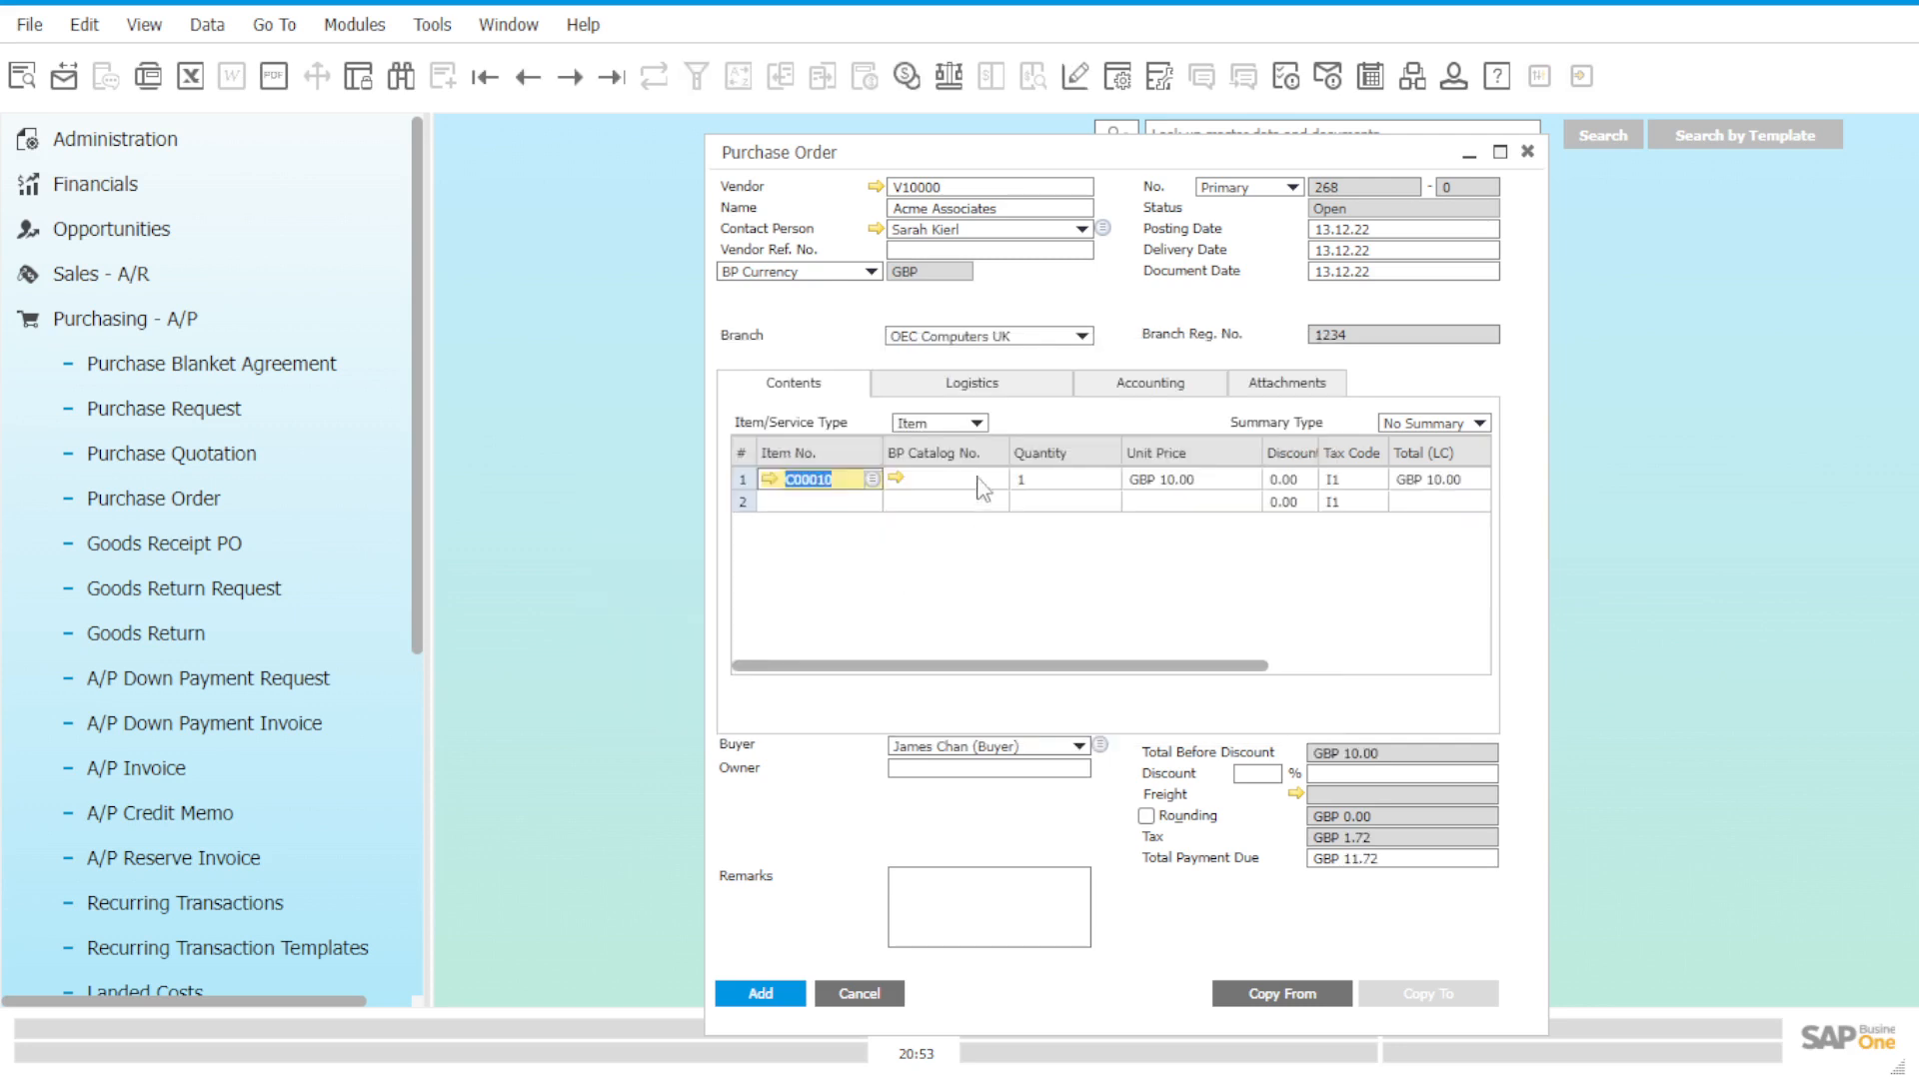
pyautogui.click(1067, 482)
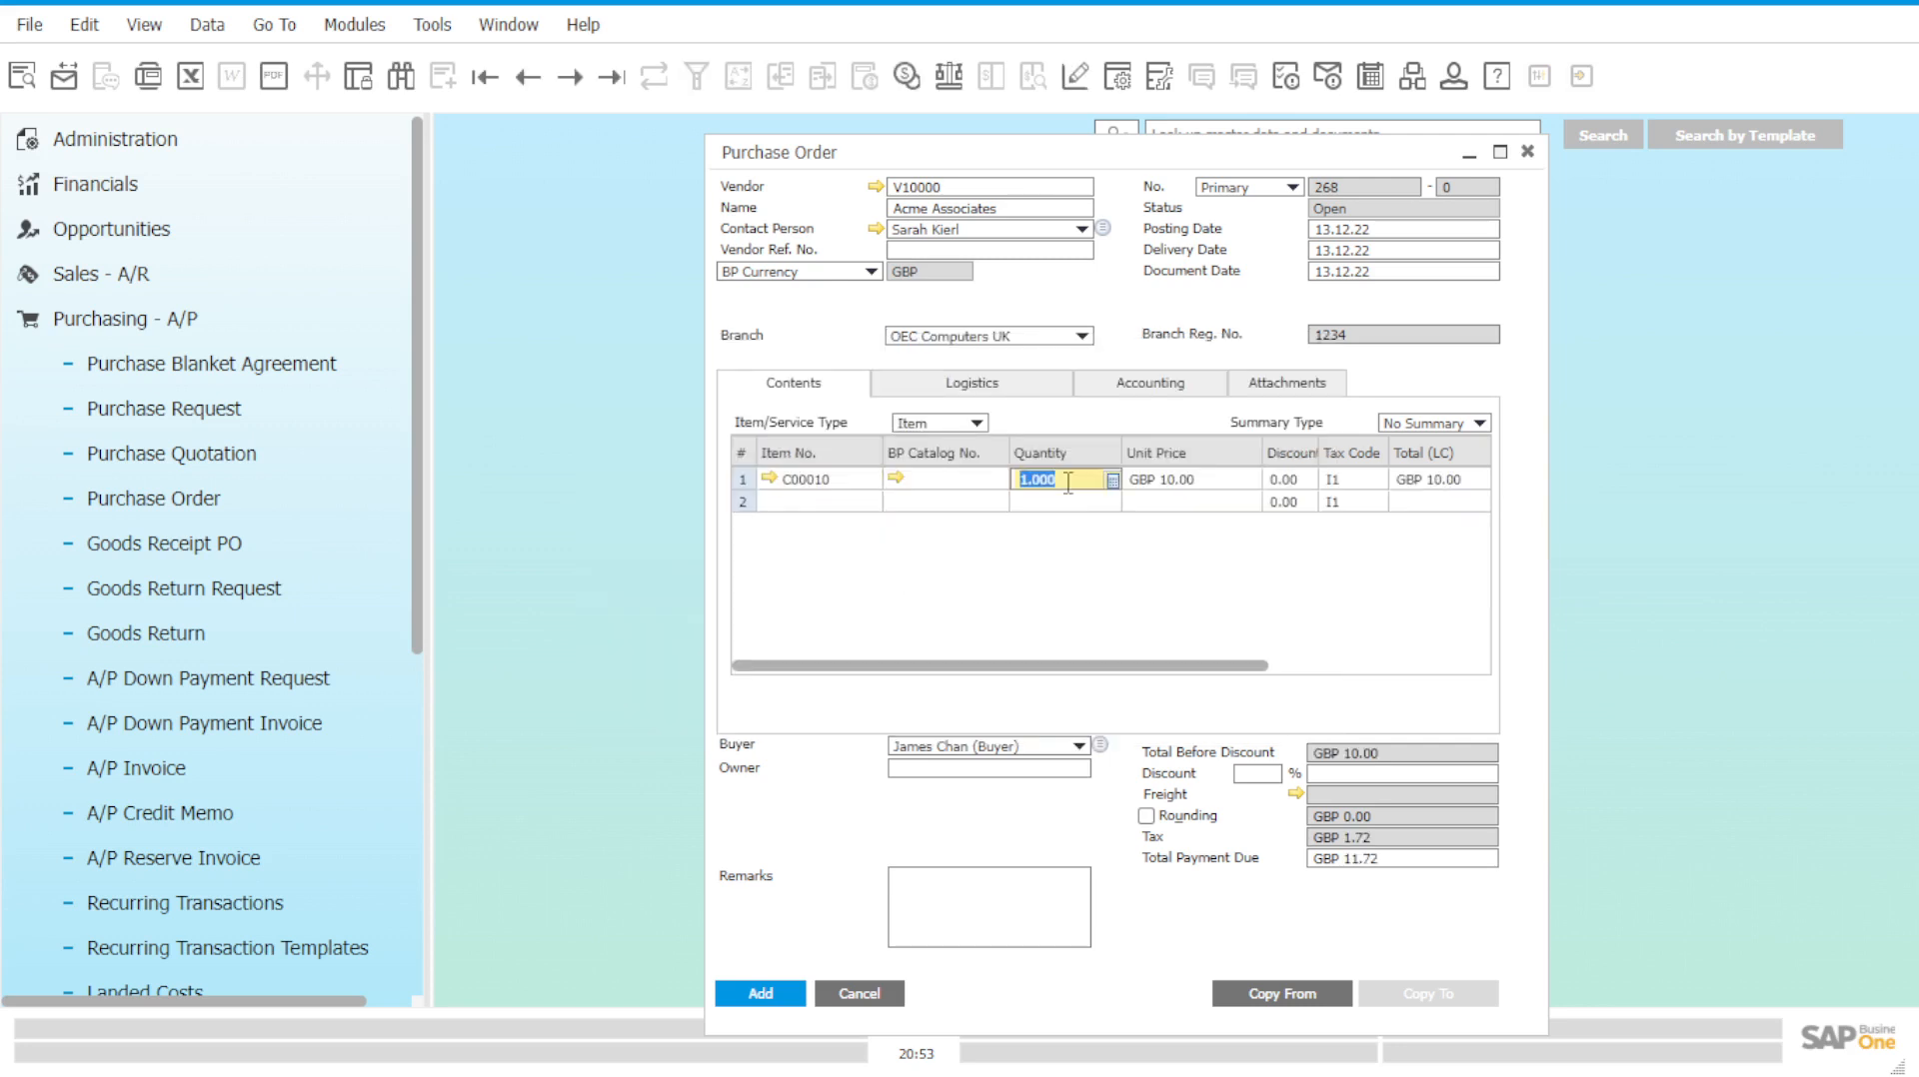
pyautogui.write('2')
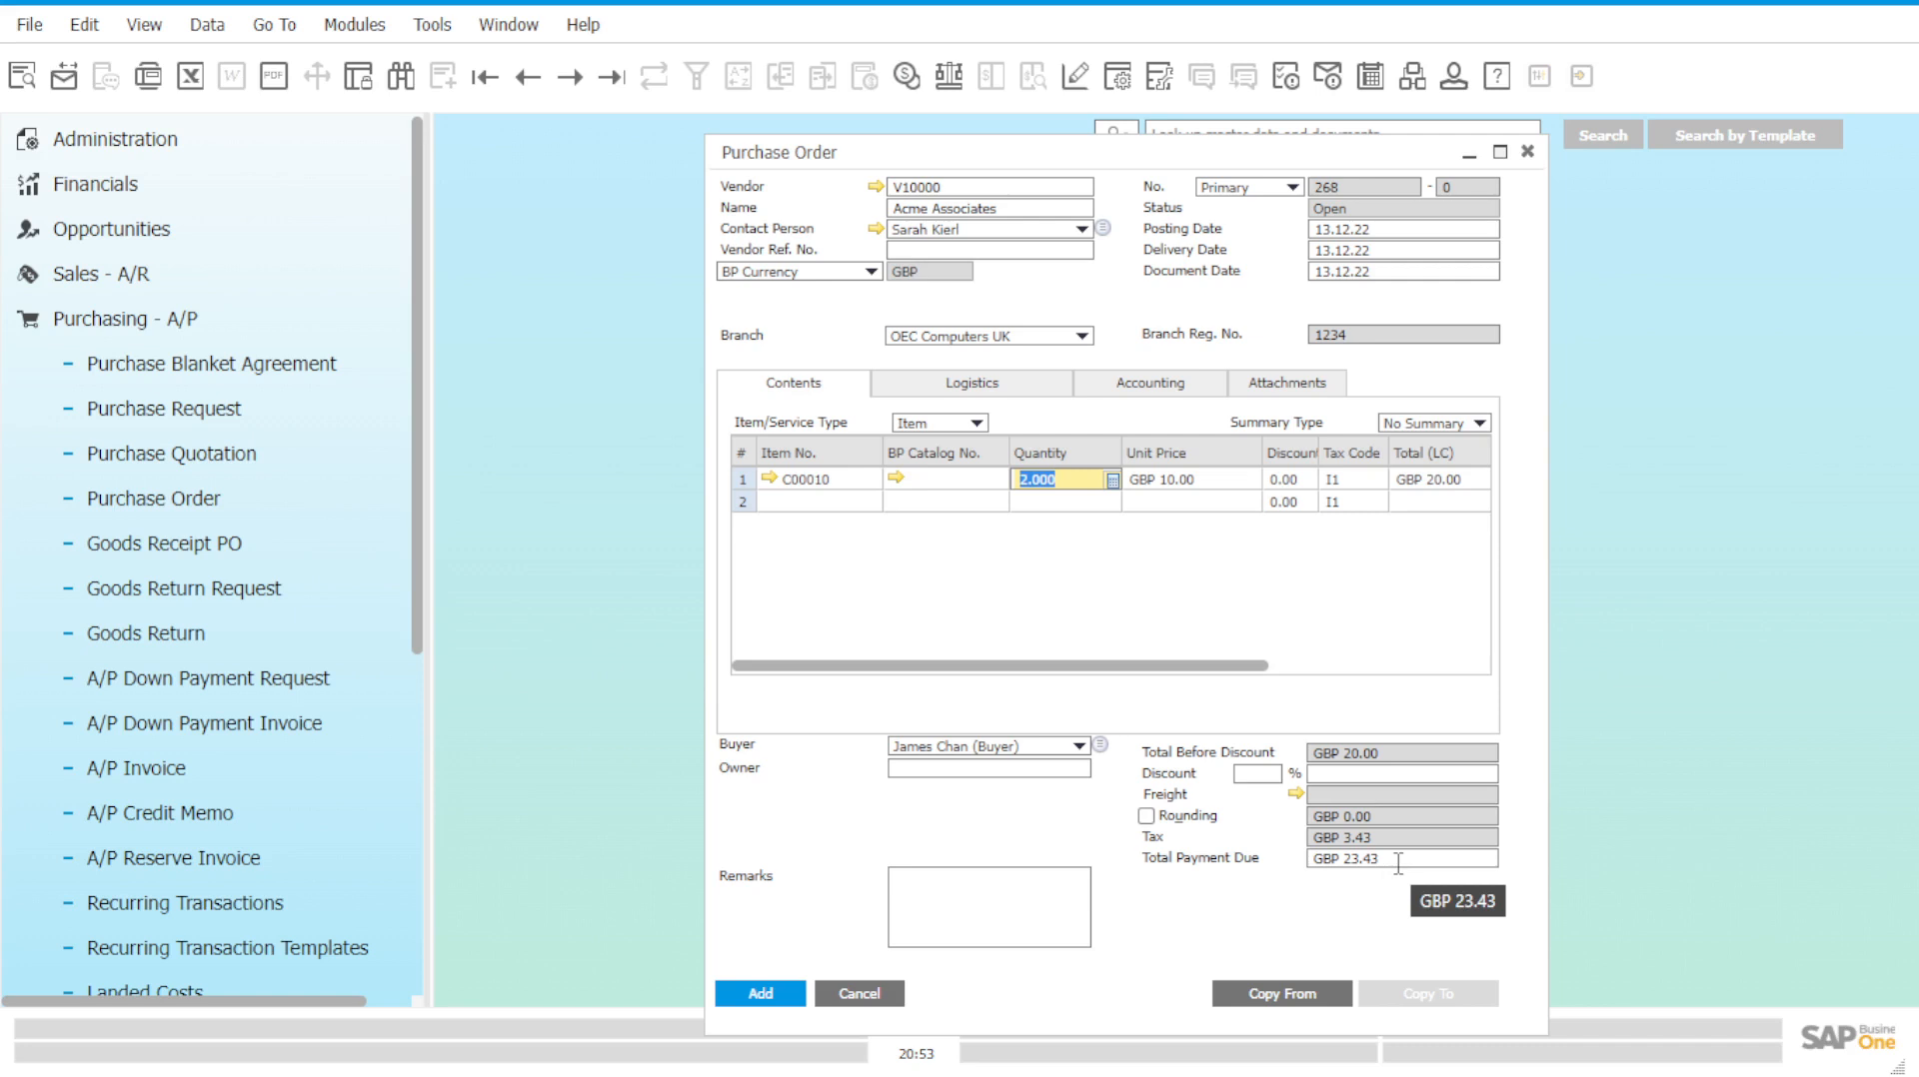
pyautogui.click(770, 1000)
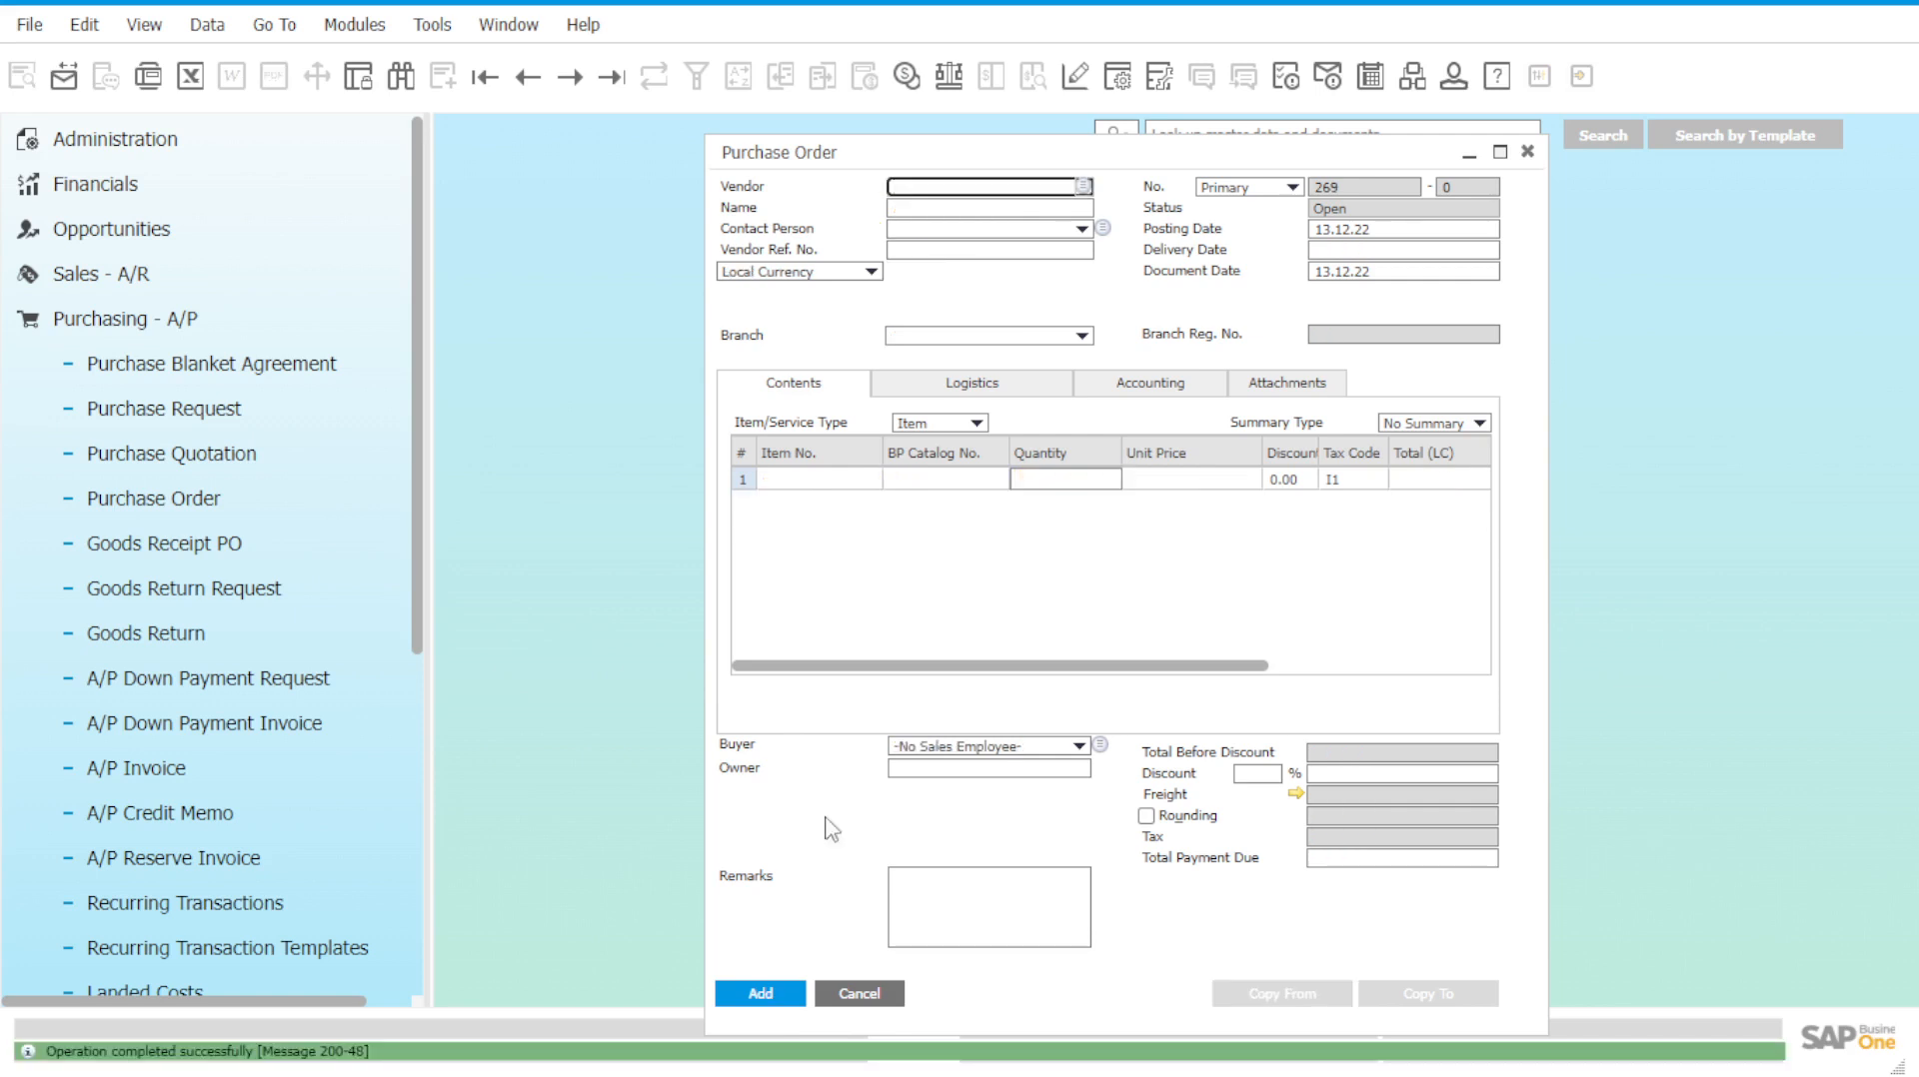
# Add purchase order 268, reload it, and check item C00010's stock per warehouse.
pyautogui.click(585, 25)
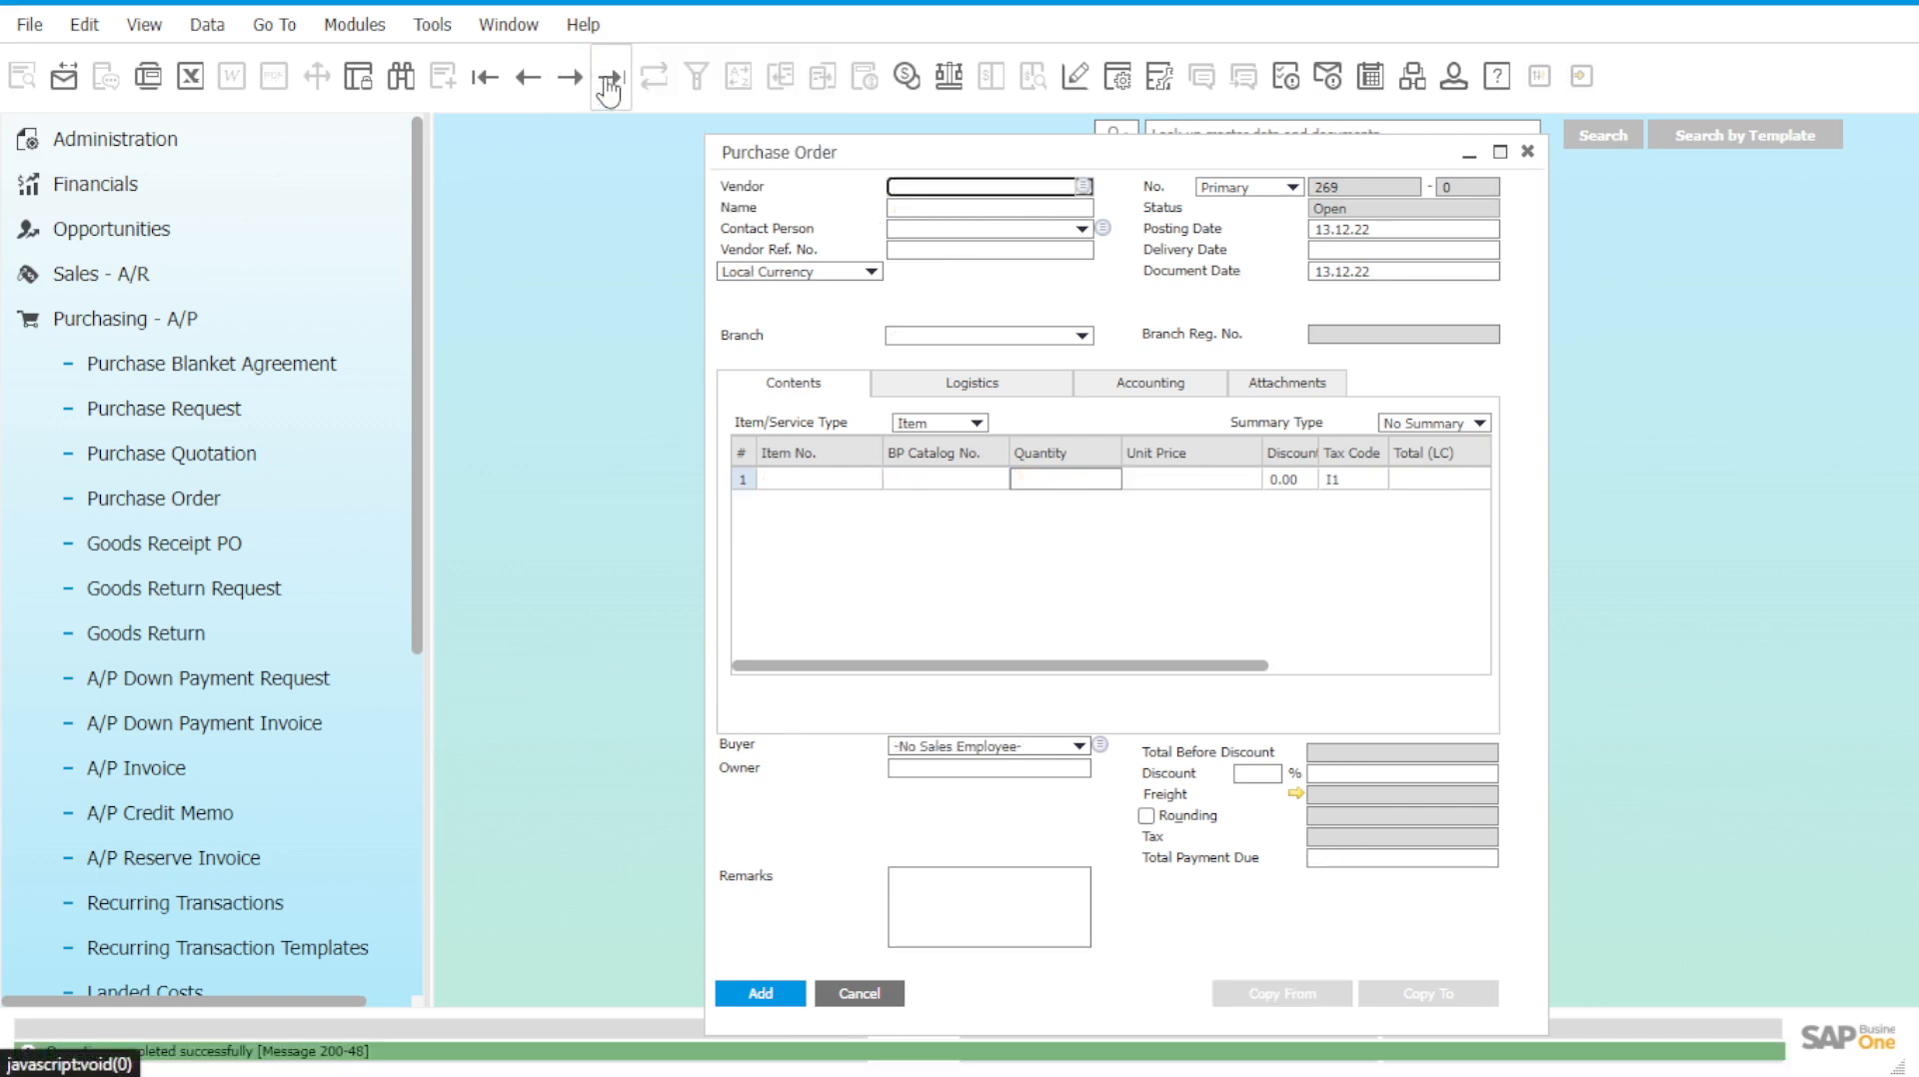
pyautogui.click(609, 77)
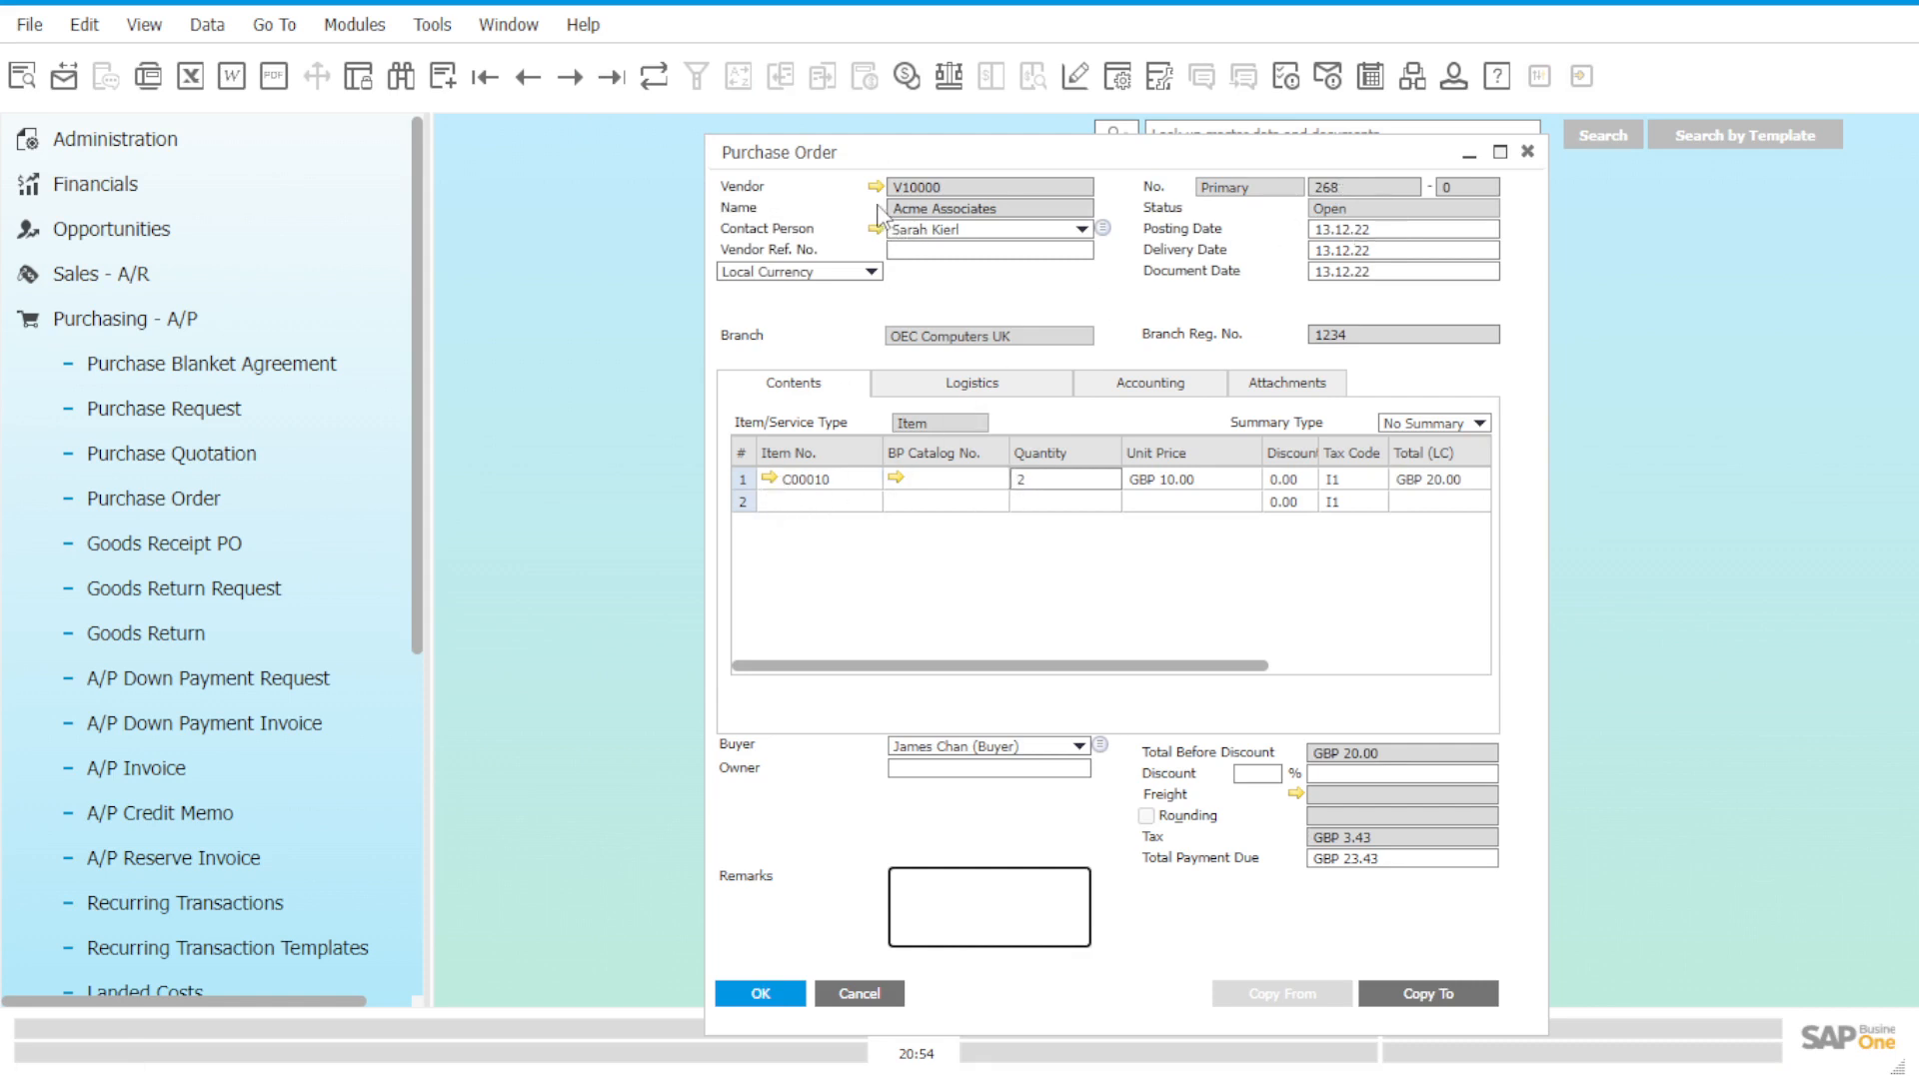
pyautogui.click(769, 479)
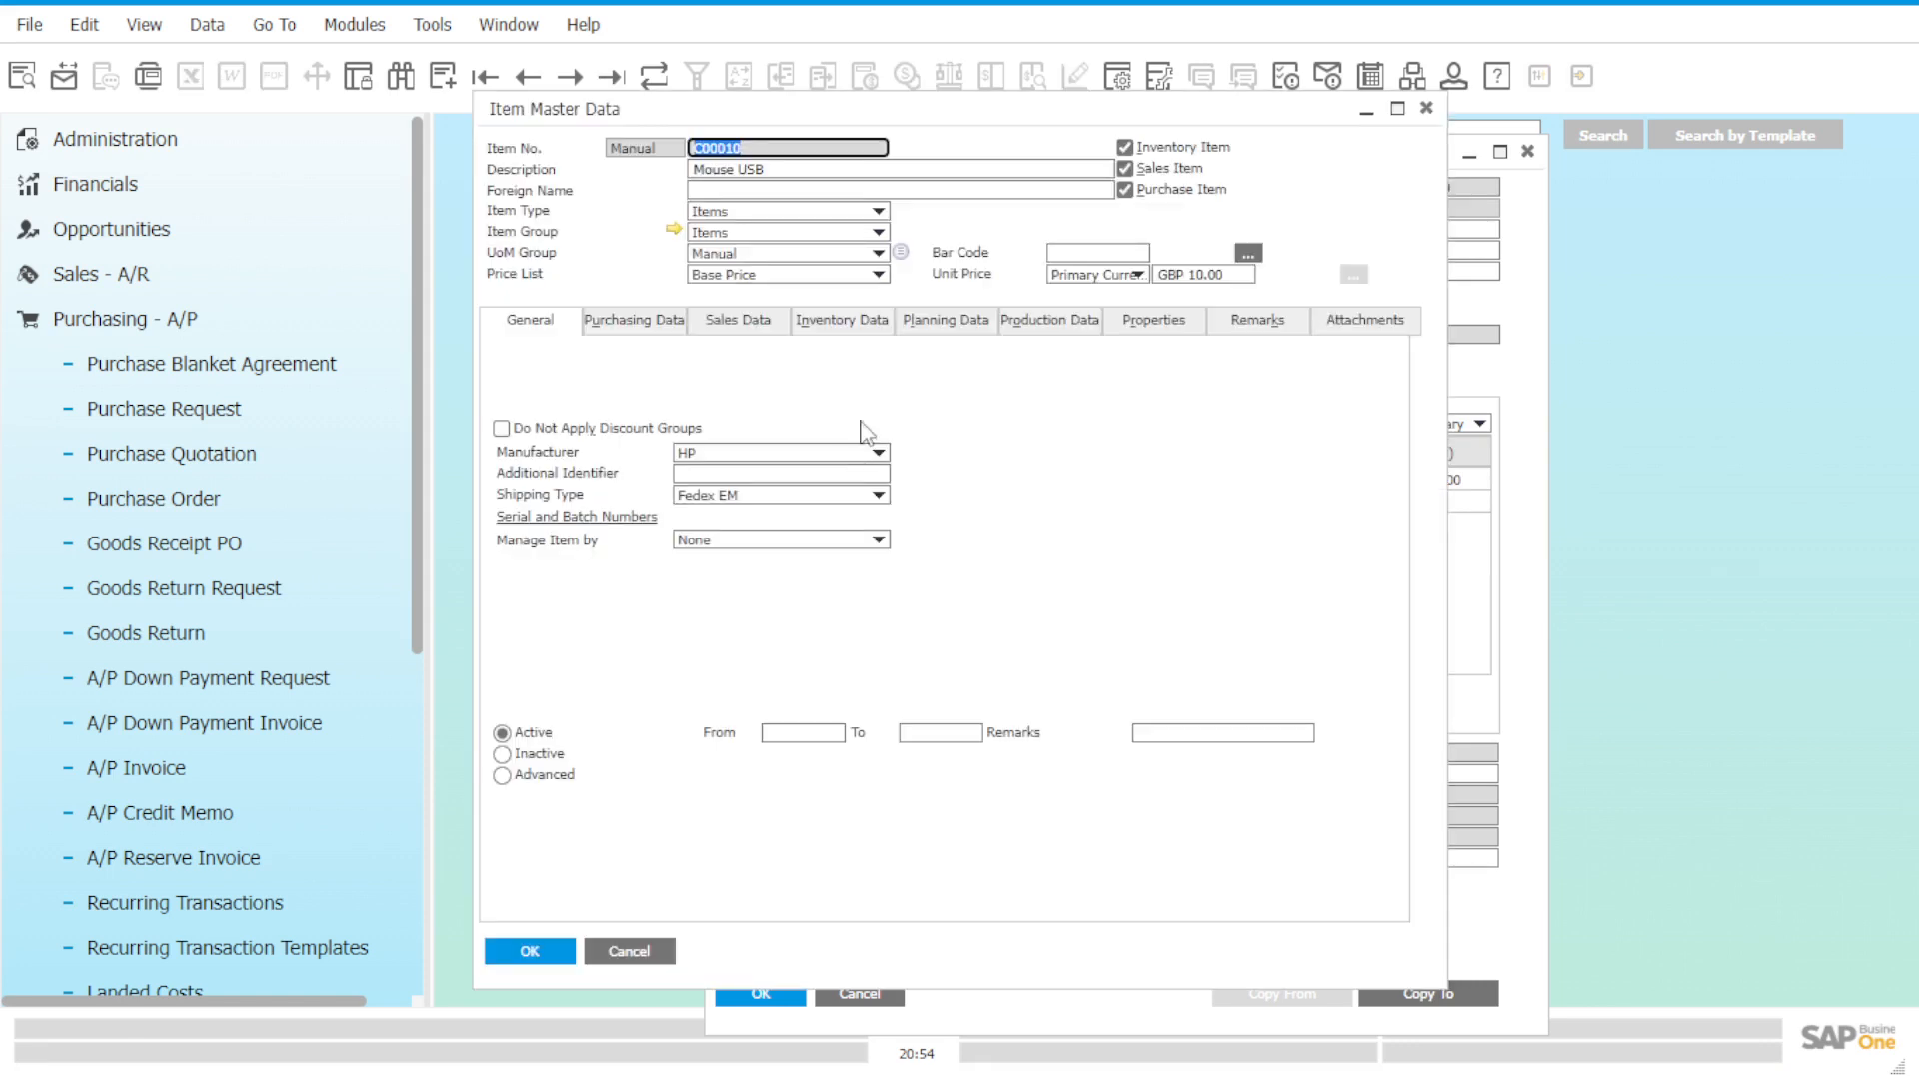
pyautogui.click(849, 321)
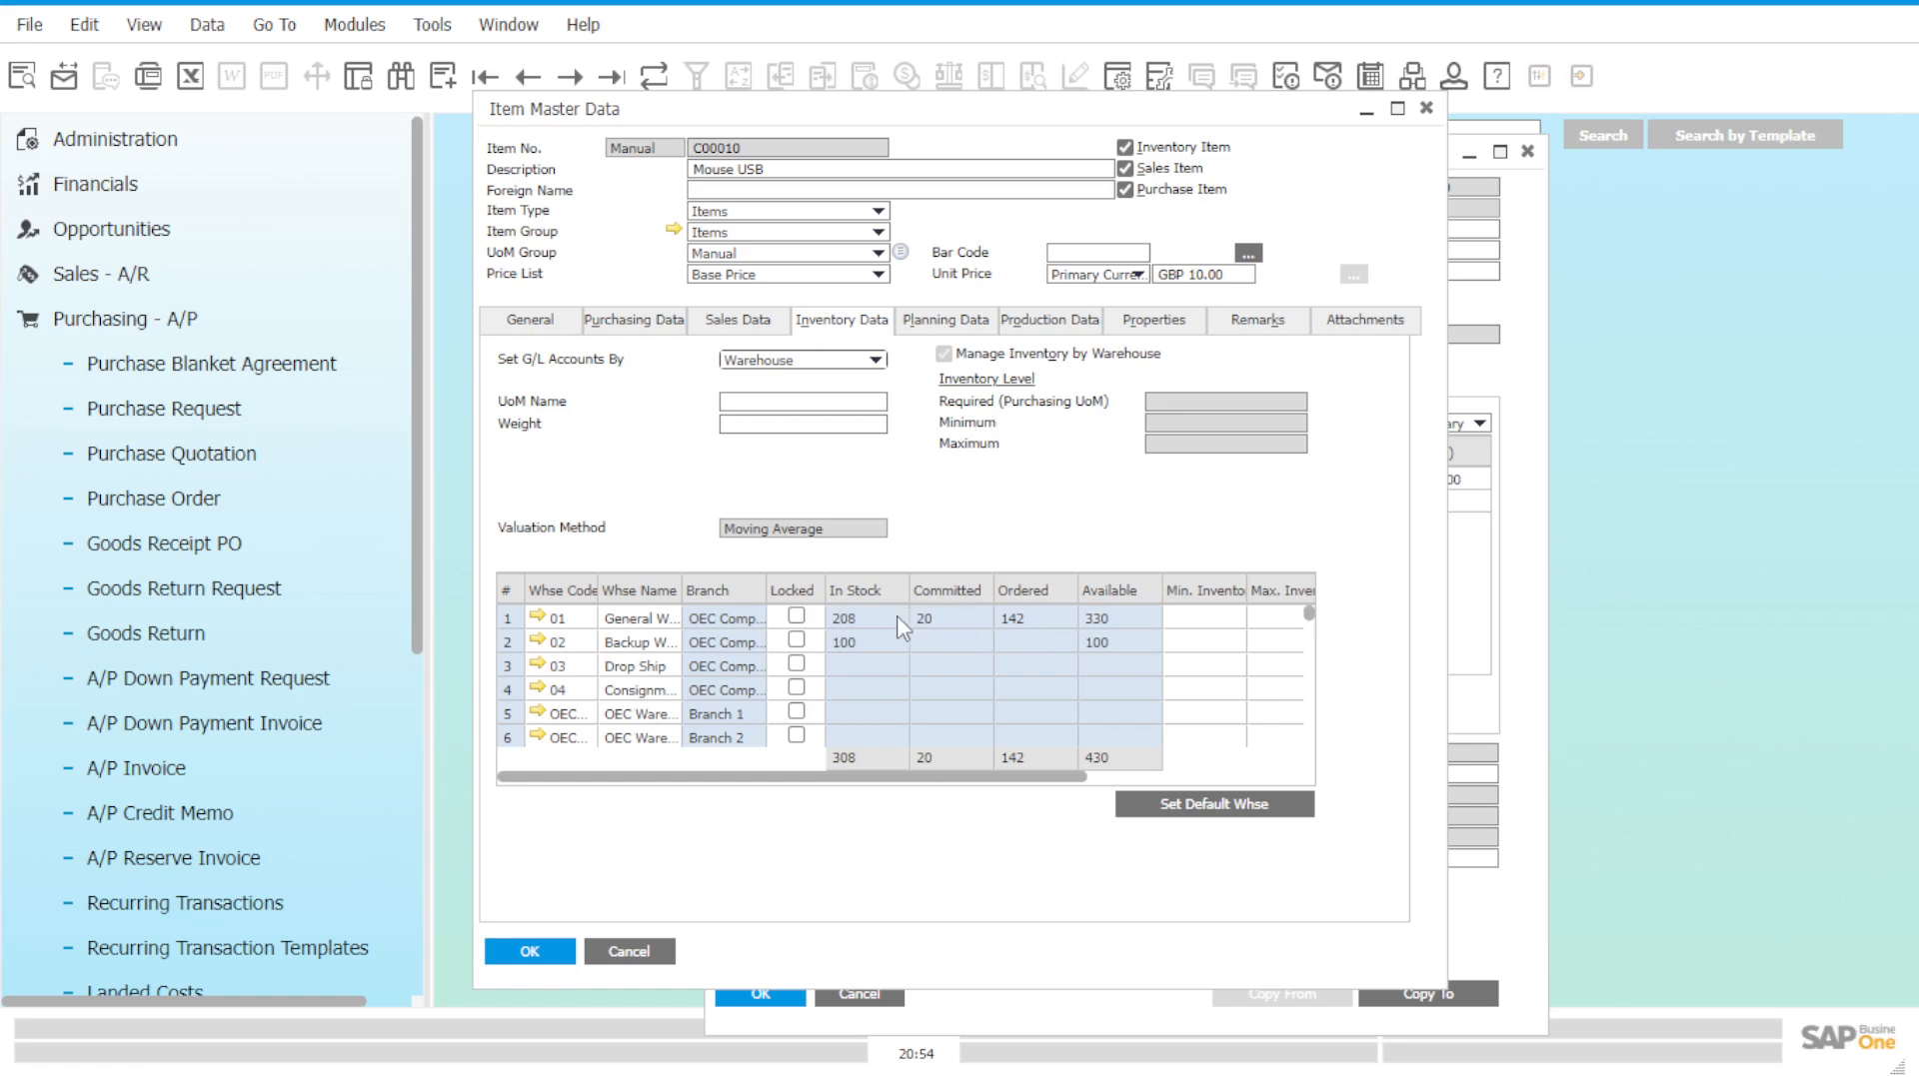
pyautogui.click(1429, 110)
pyautogui.moveTo(1221, 151); pyautogui.dragTo(1050, 150)
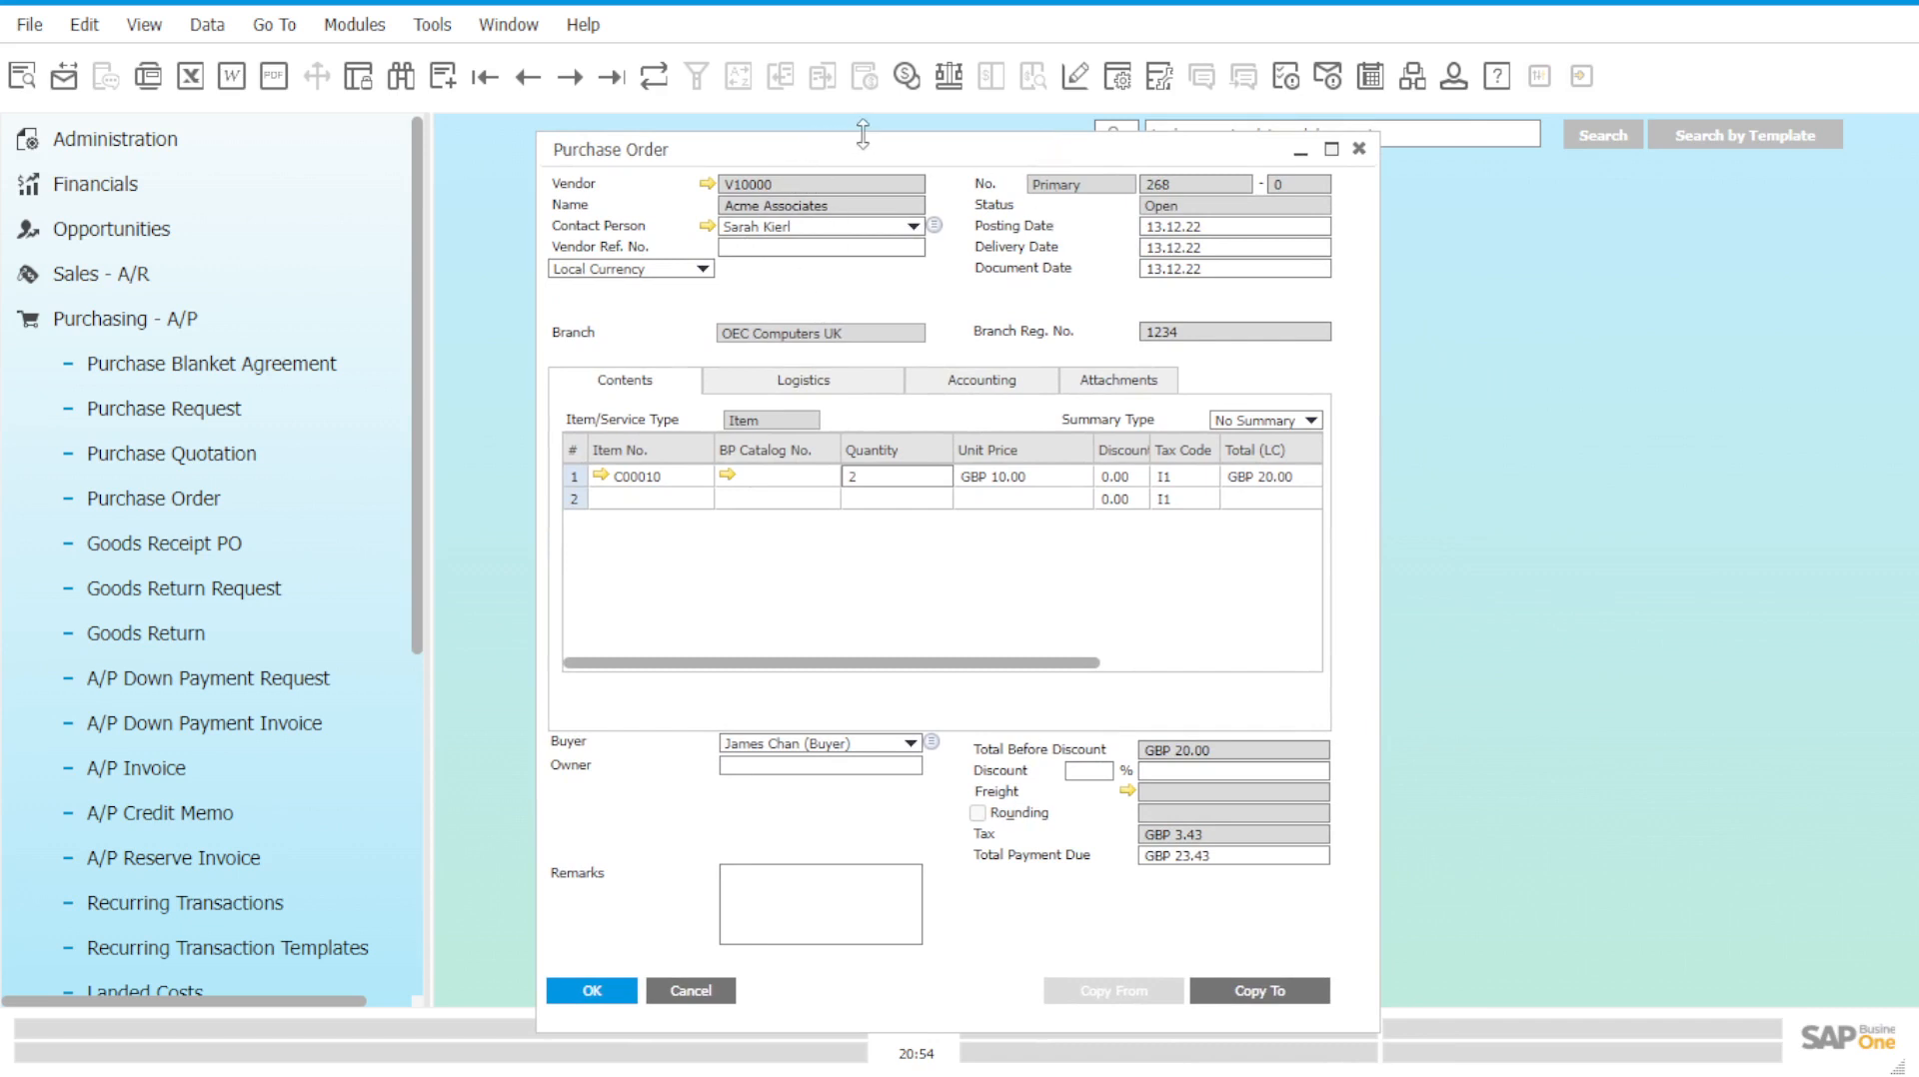
pyautogui.moveTo(862, 133); pyautogui.dragTo(863, 145)
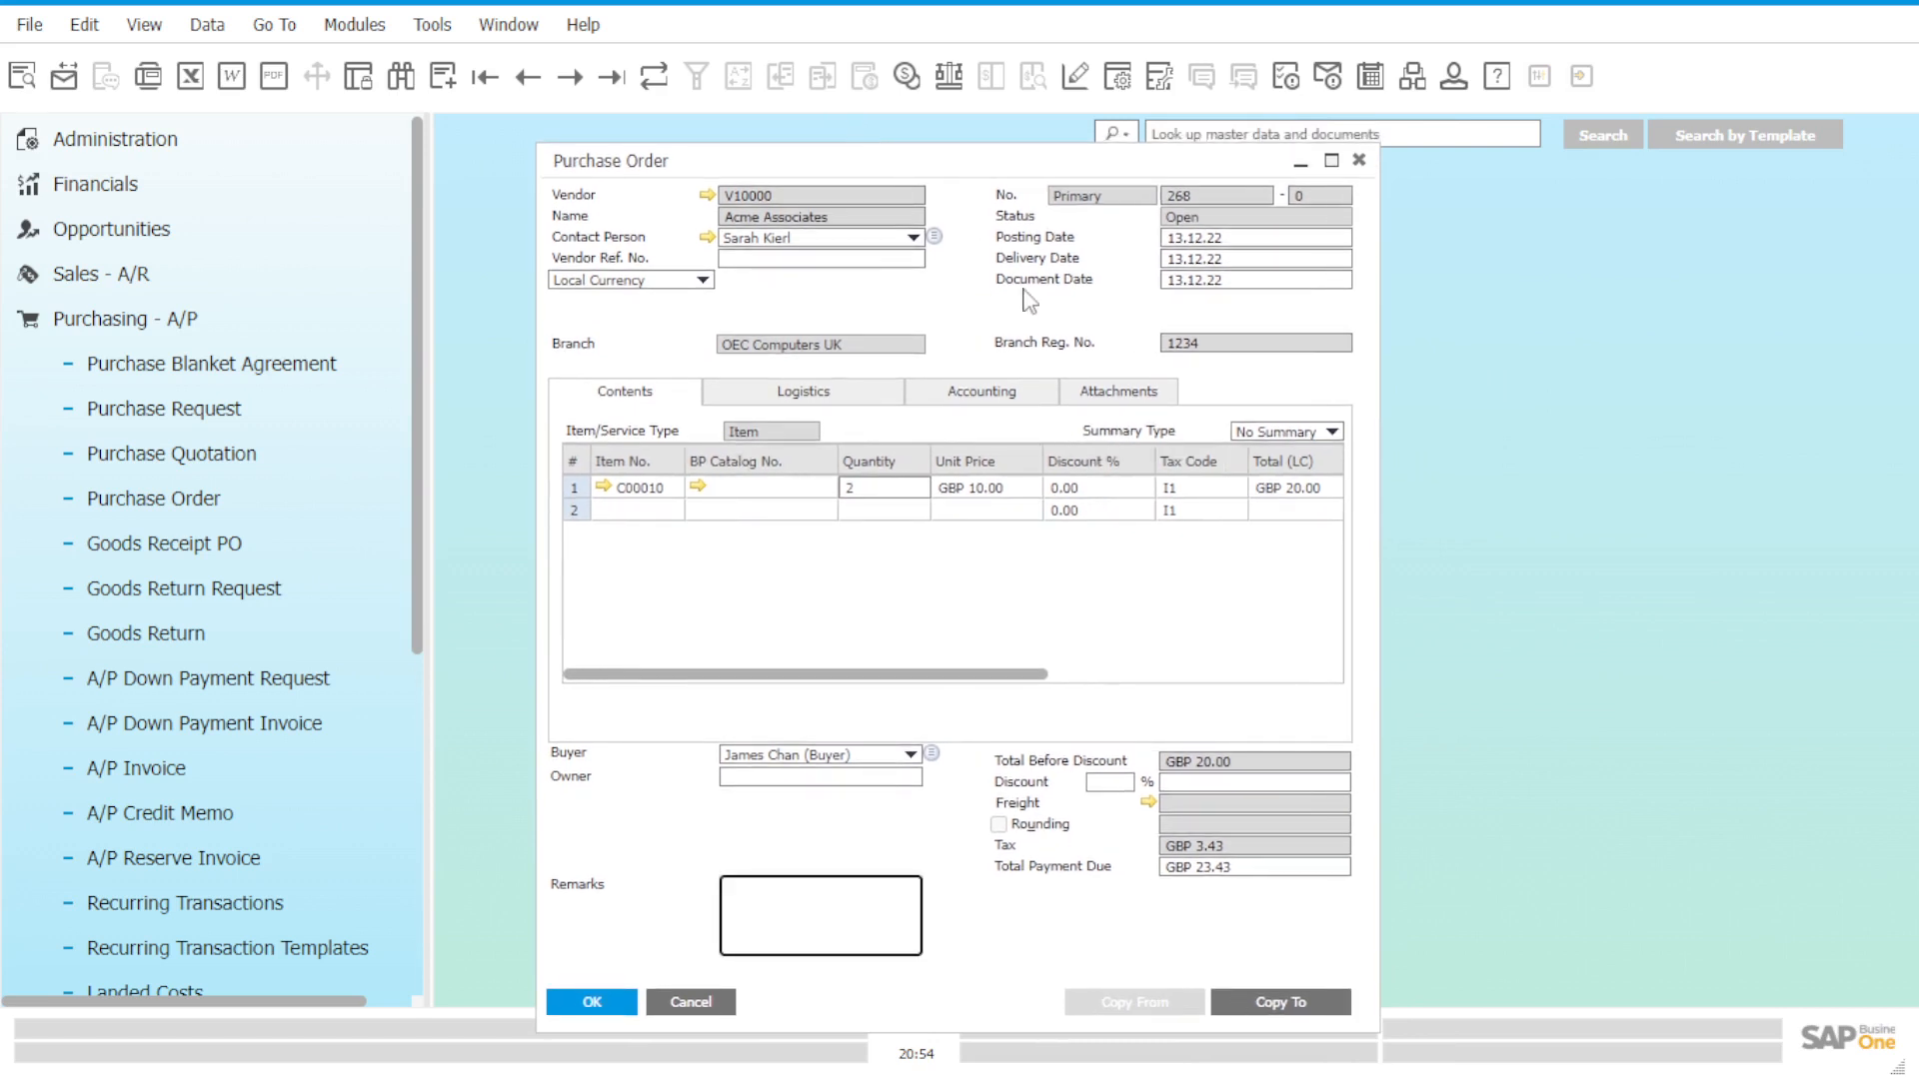
# Copy purchase order 268 into a goods receipt PO and add it.
pyautogui.click(1319, 1007)
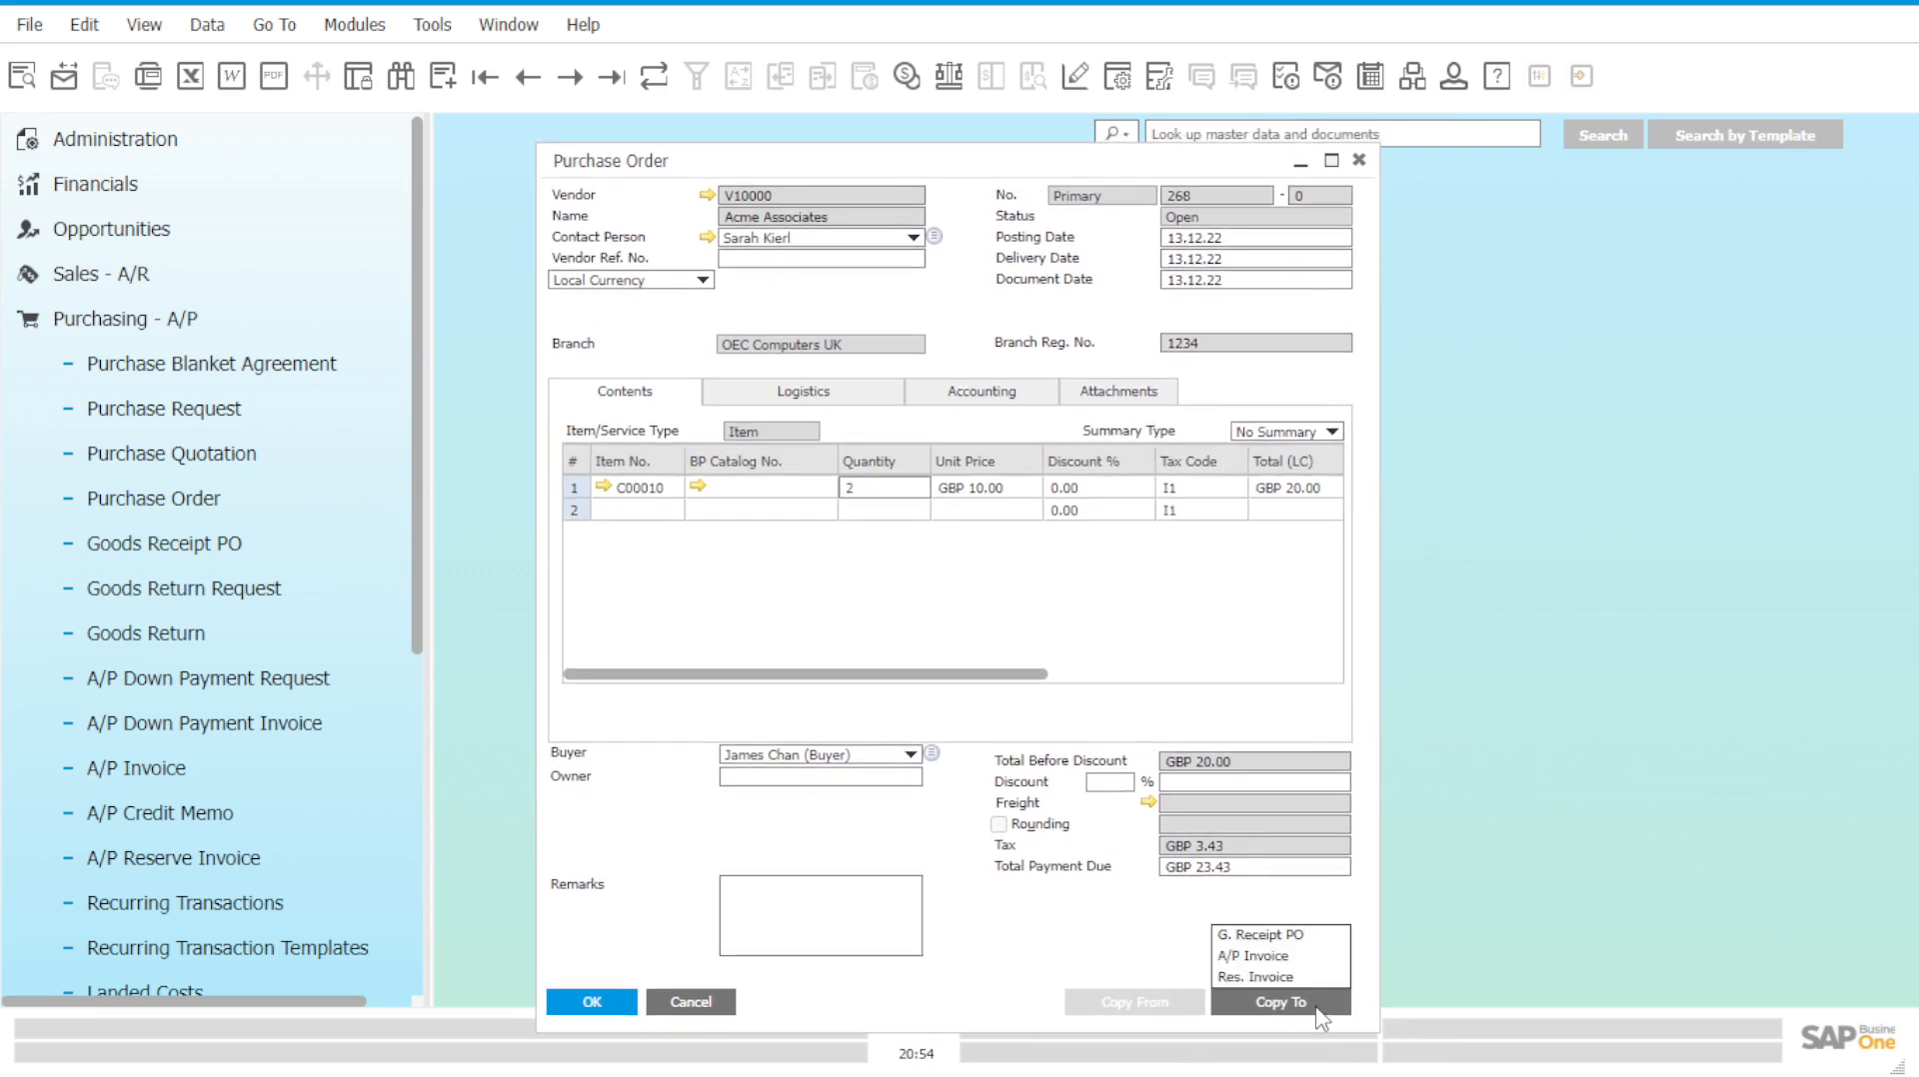
pyautogui.click(1297, 937)
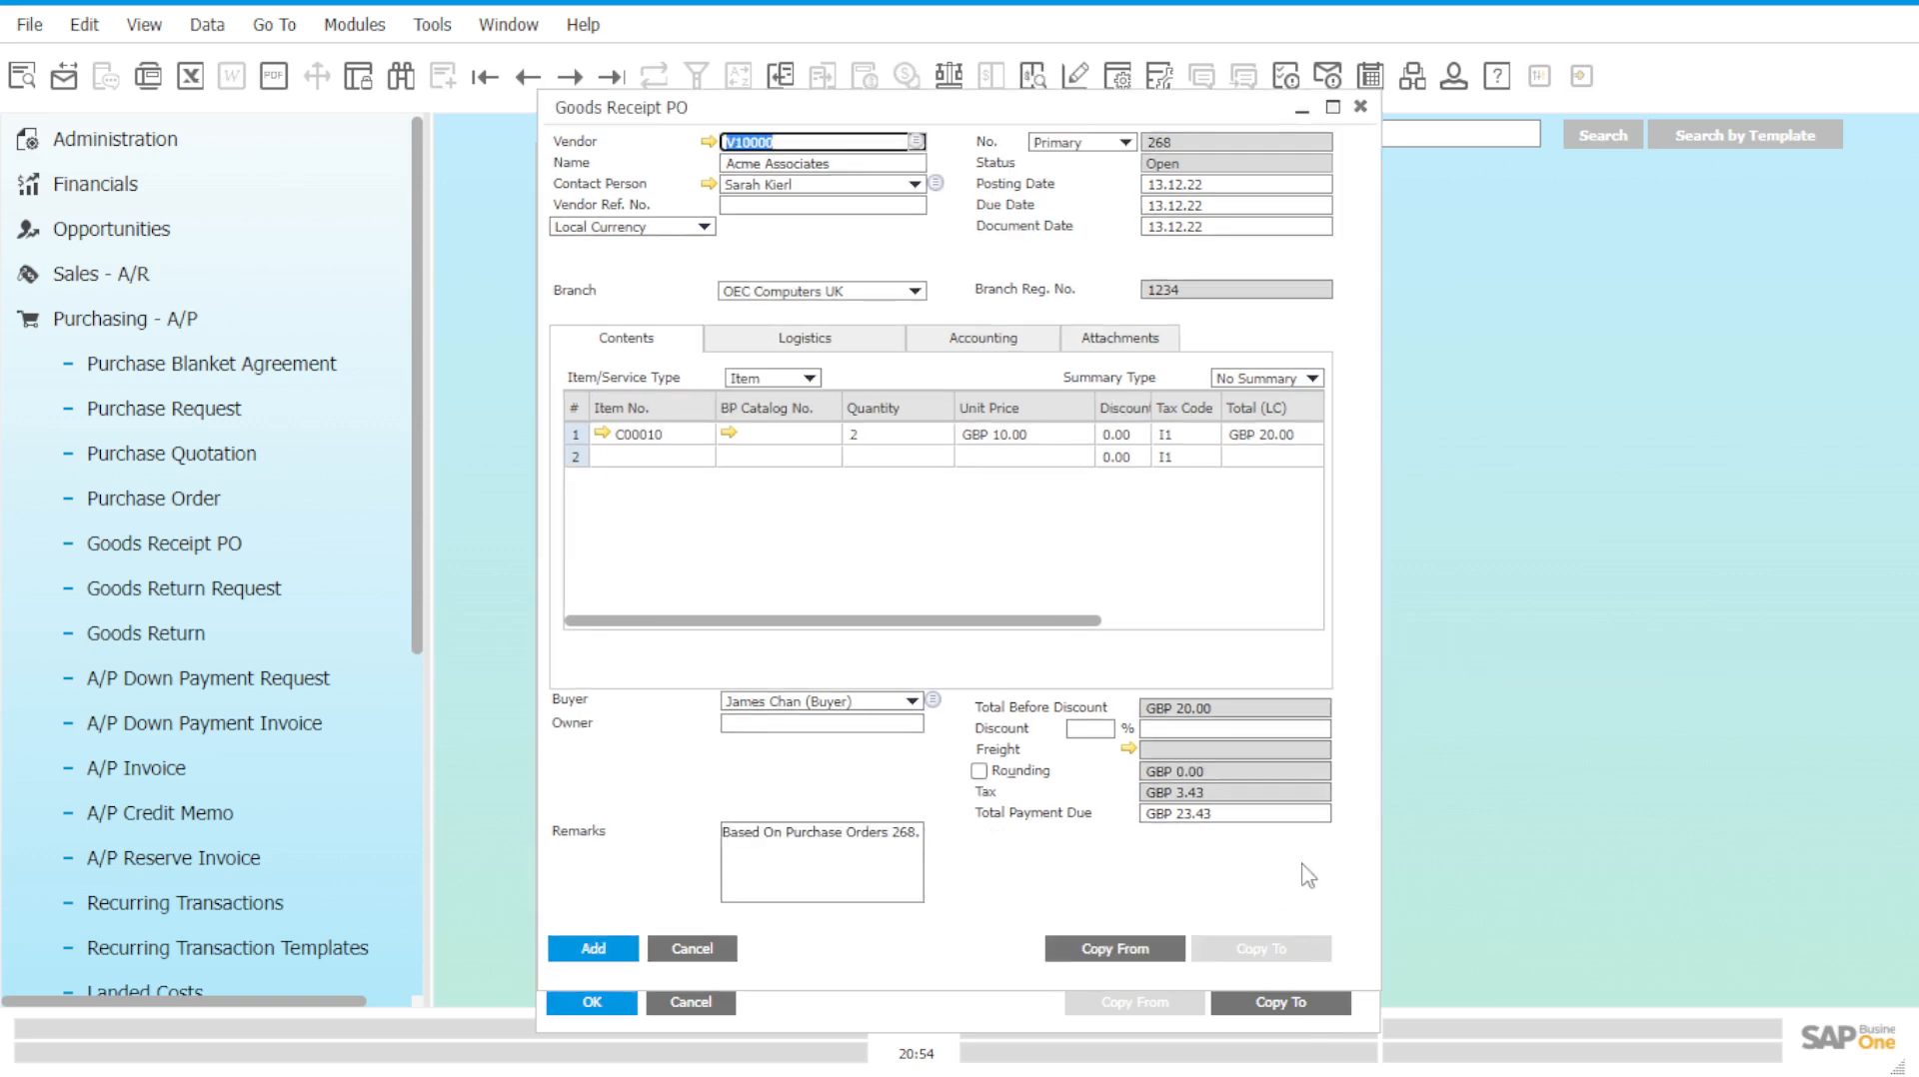
pyautogui.moveTo(1026, 115); pyautogui.dragTo(1027, 161)
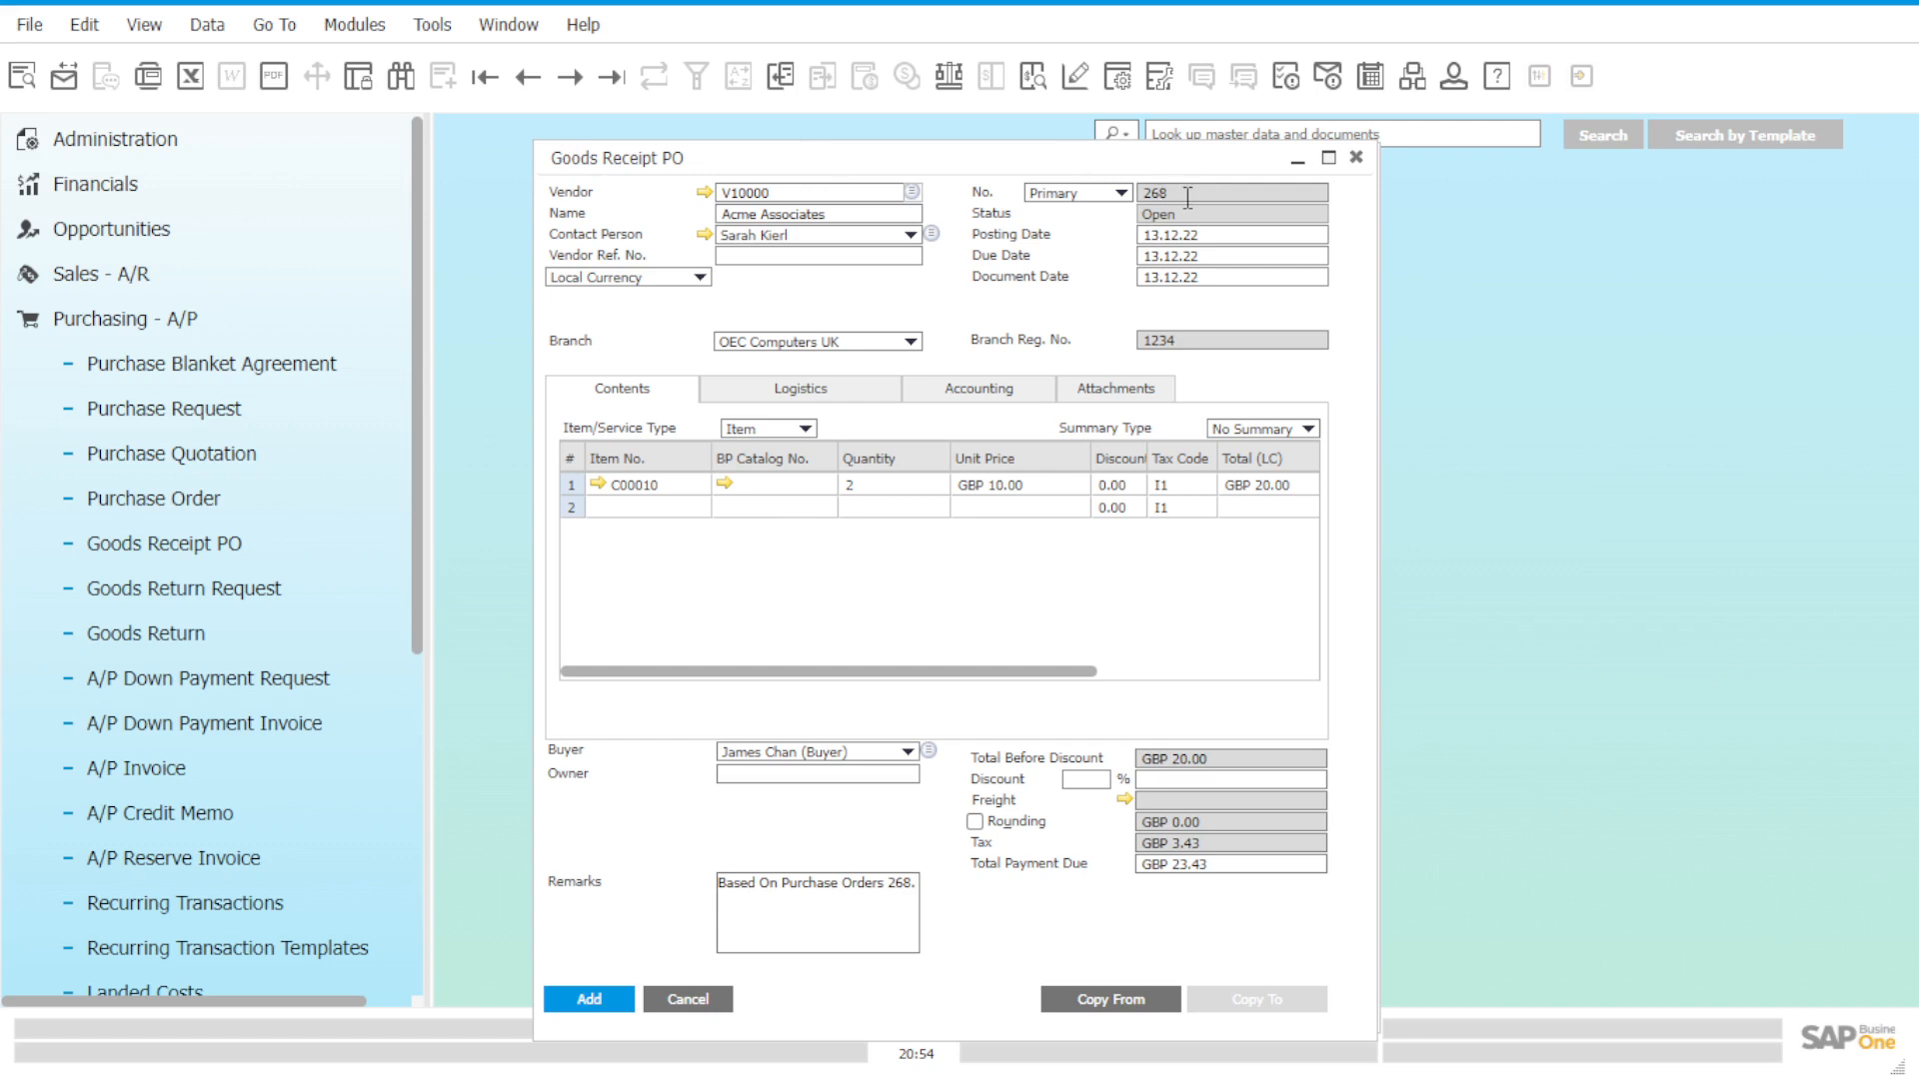
pyautogui.click(619, 998)
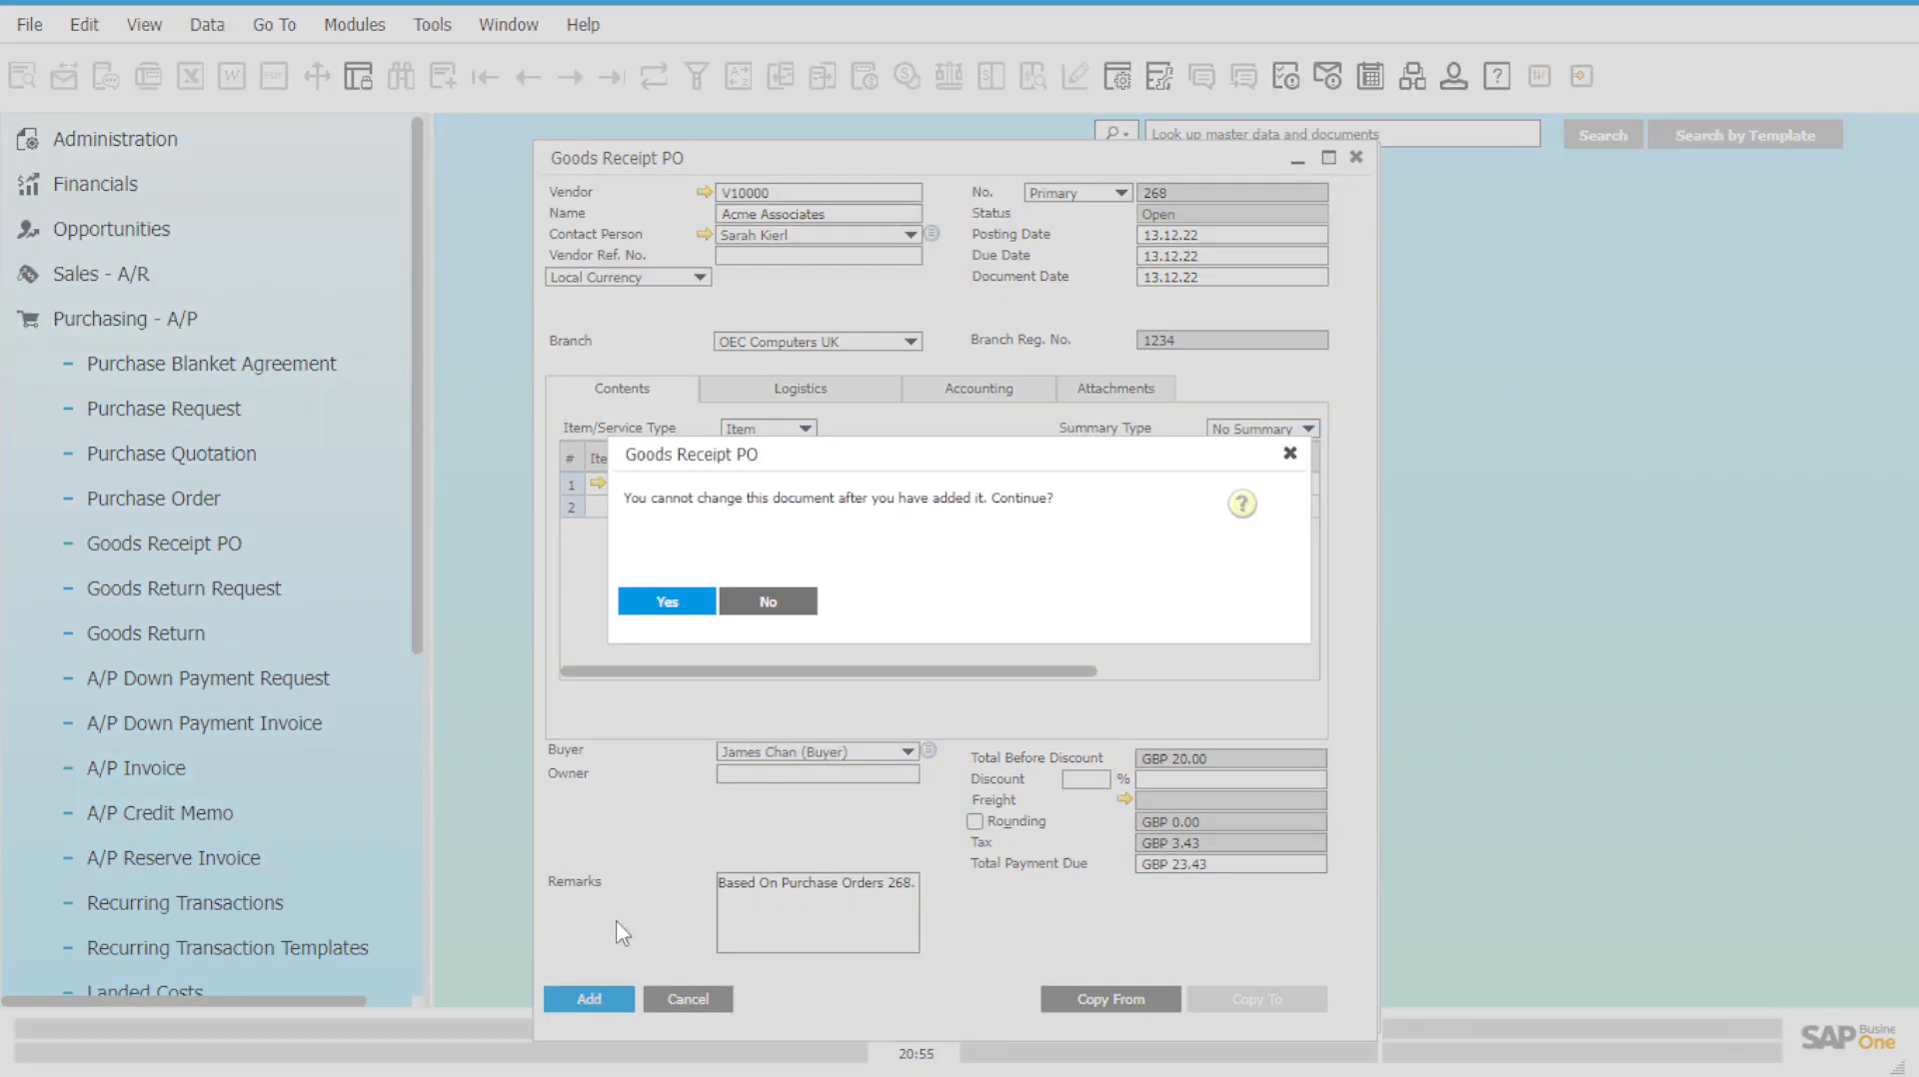
pyautogui.click(663, 604)
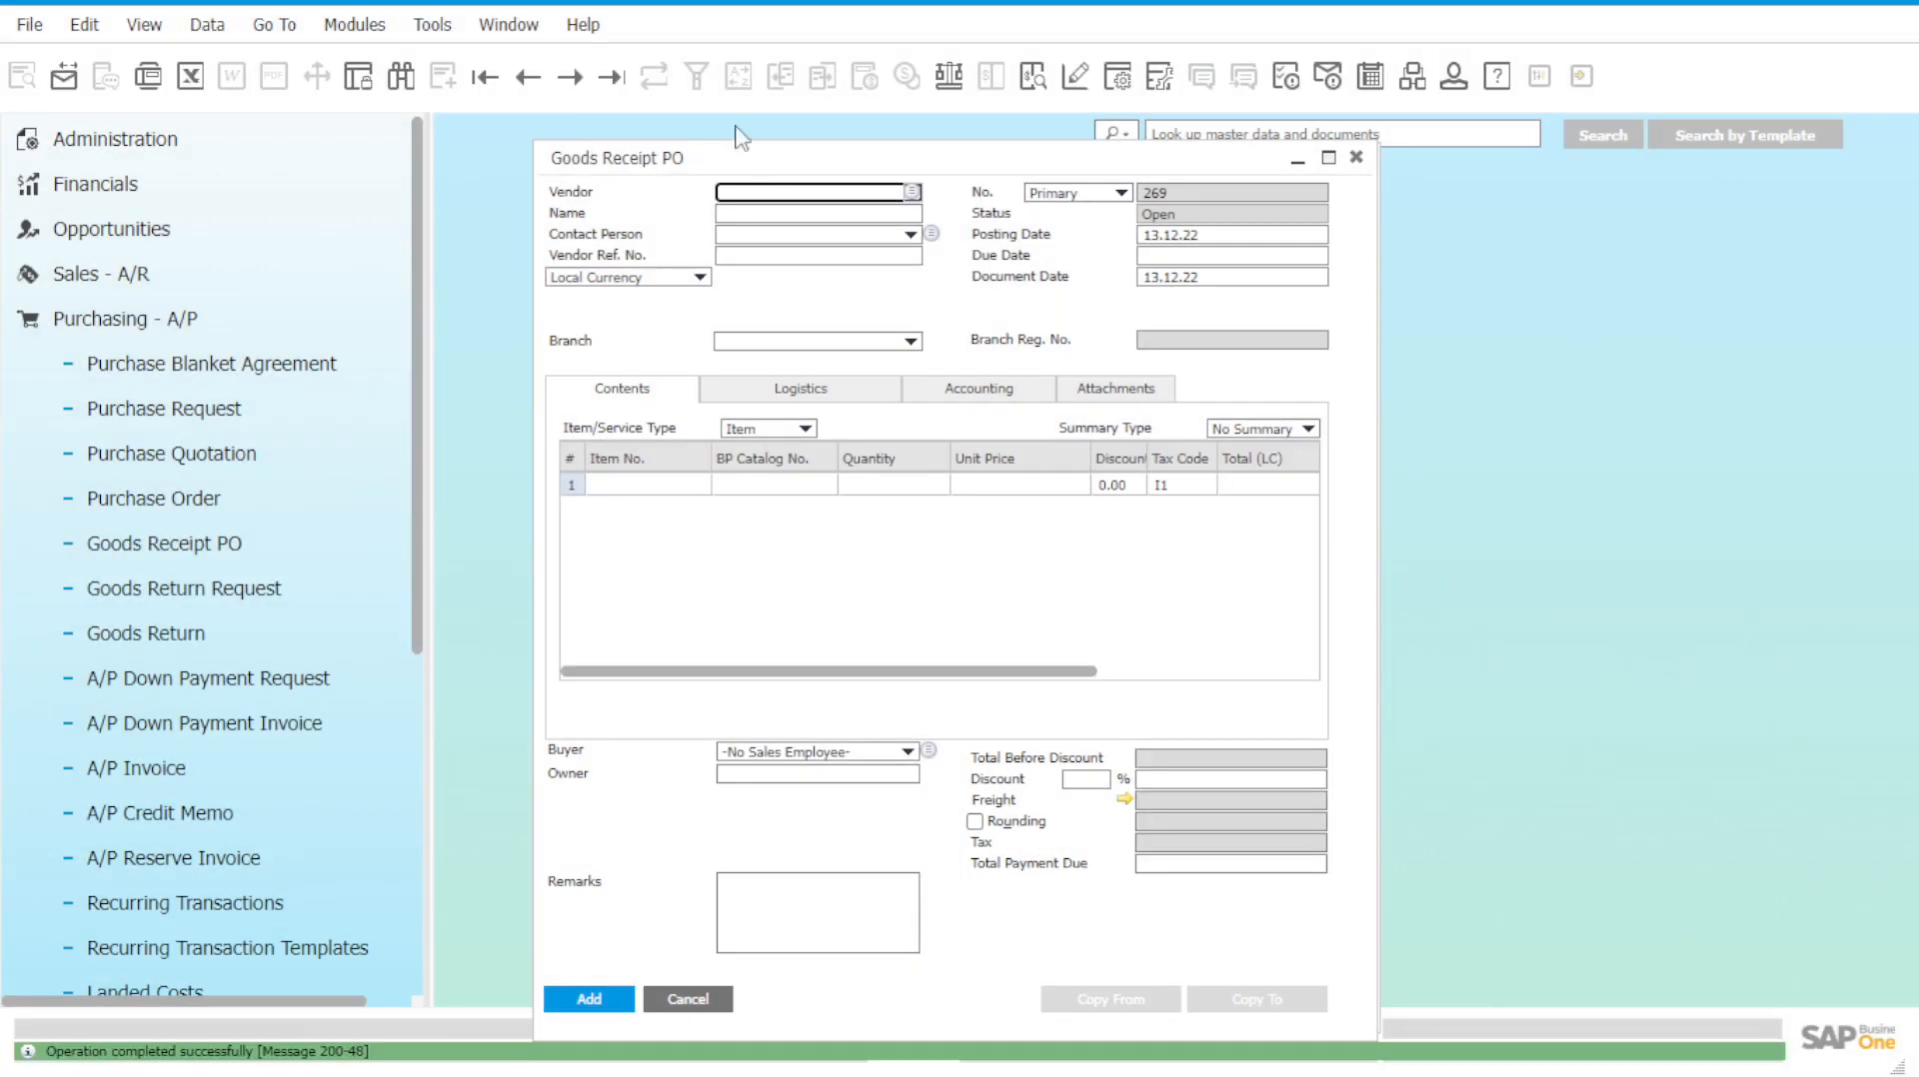
# Reload goods receipt PO 268 and check item C00010's inventory data by warehouse.
pyautogui.click(611, 76)
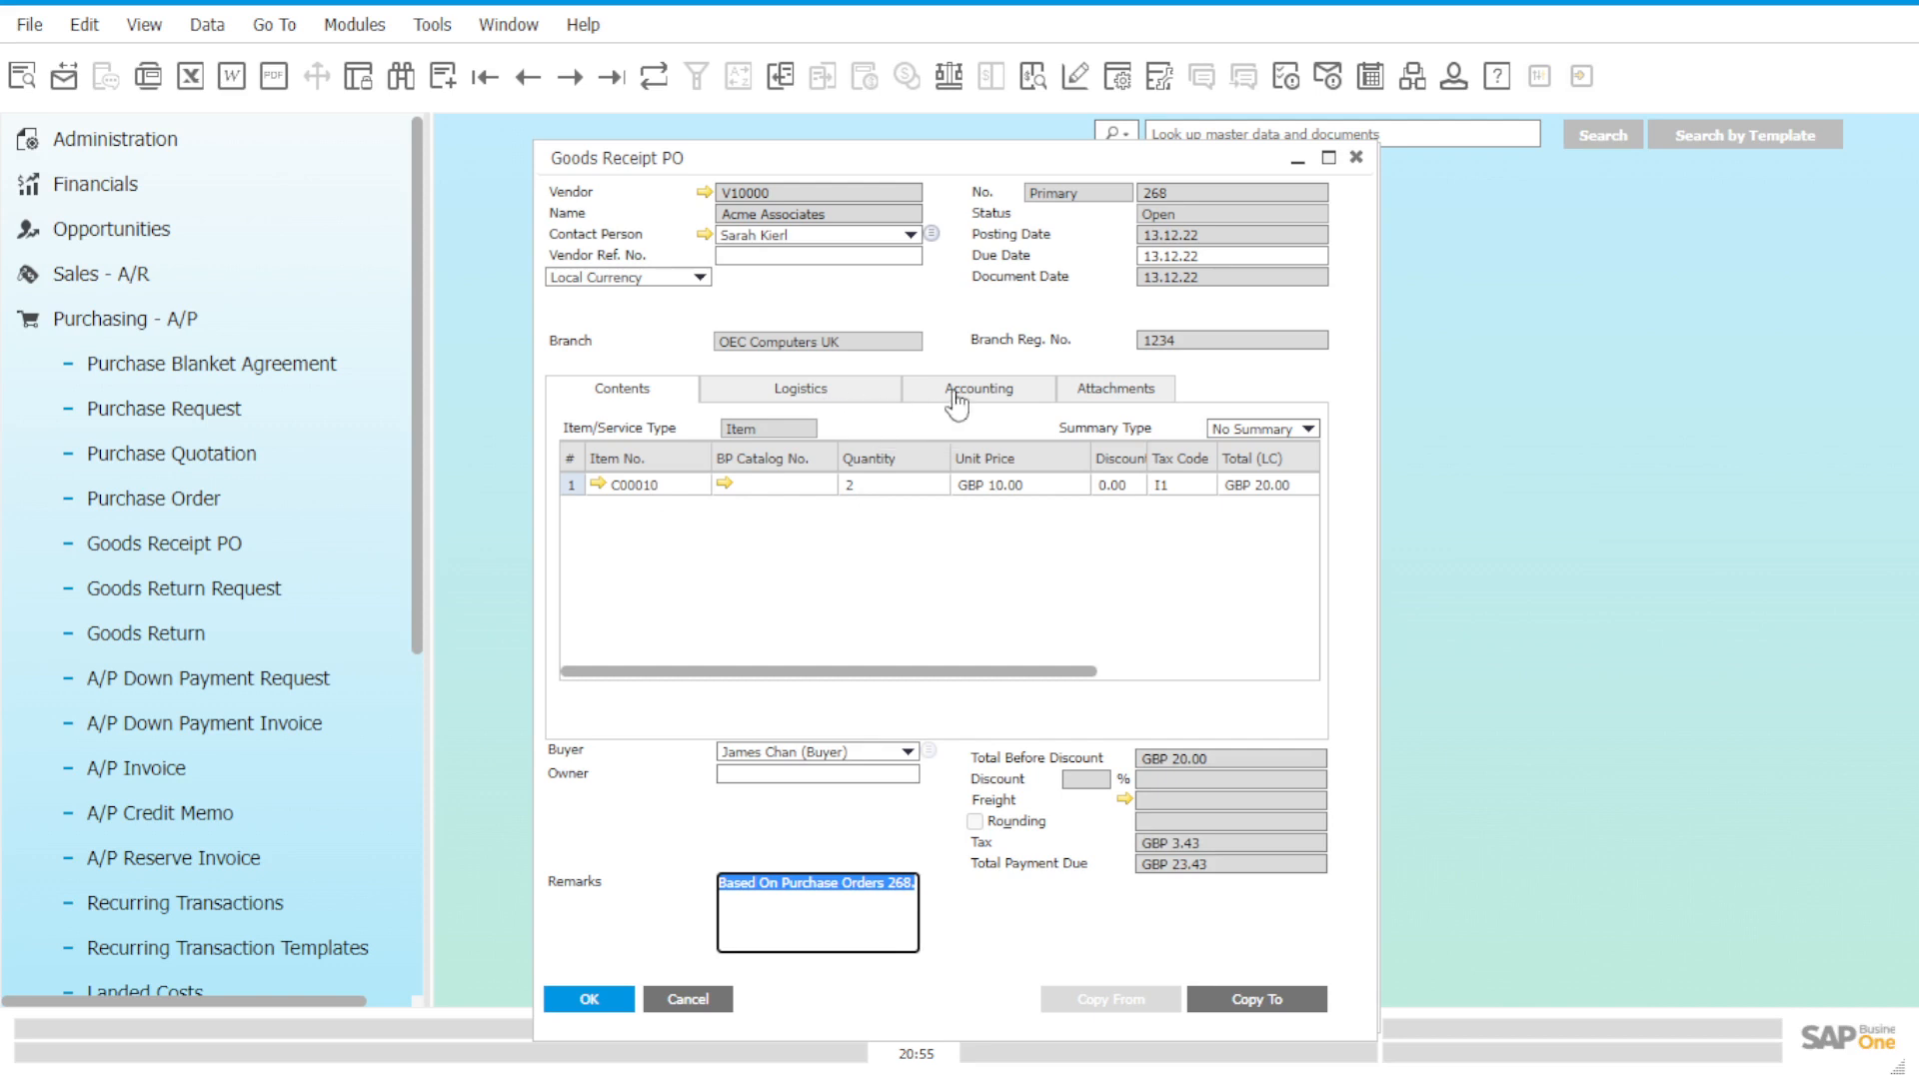
pyautogui.click(598, 485)
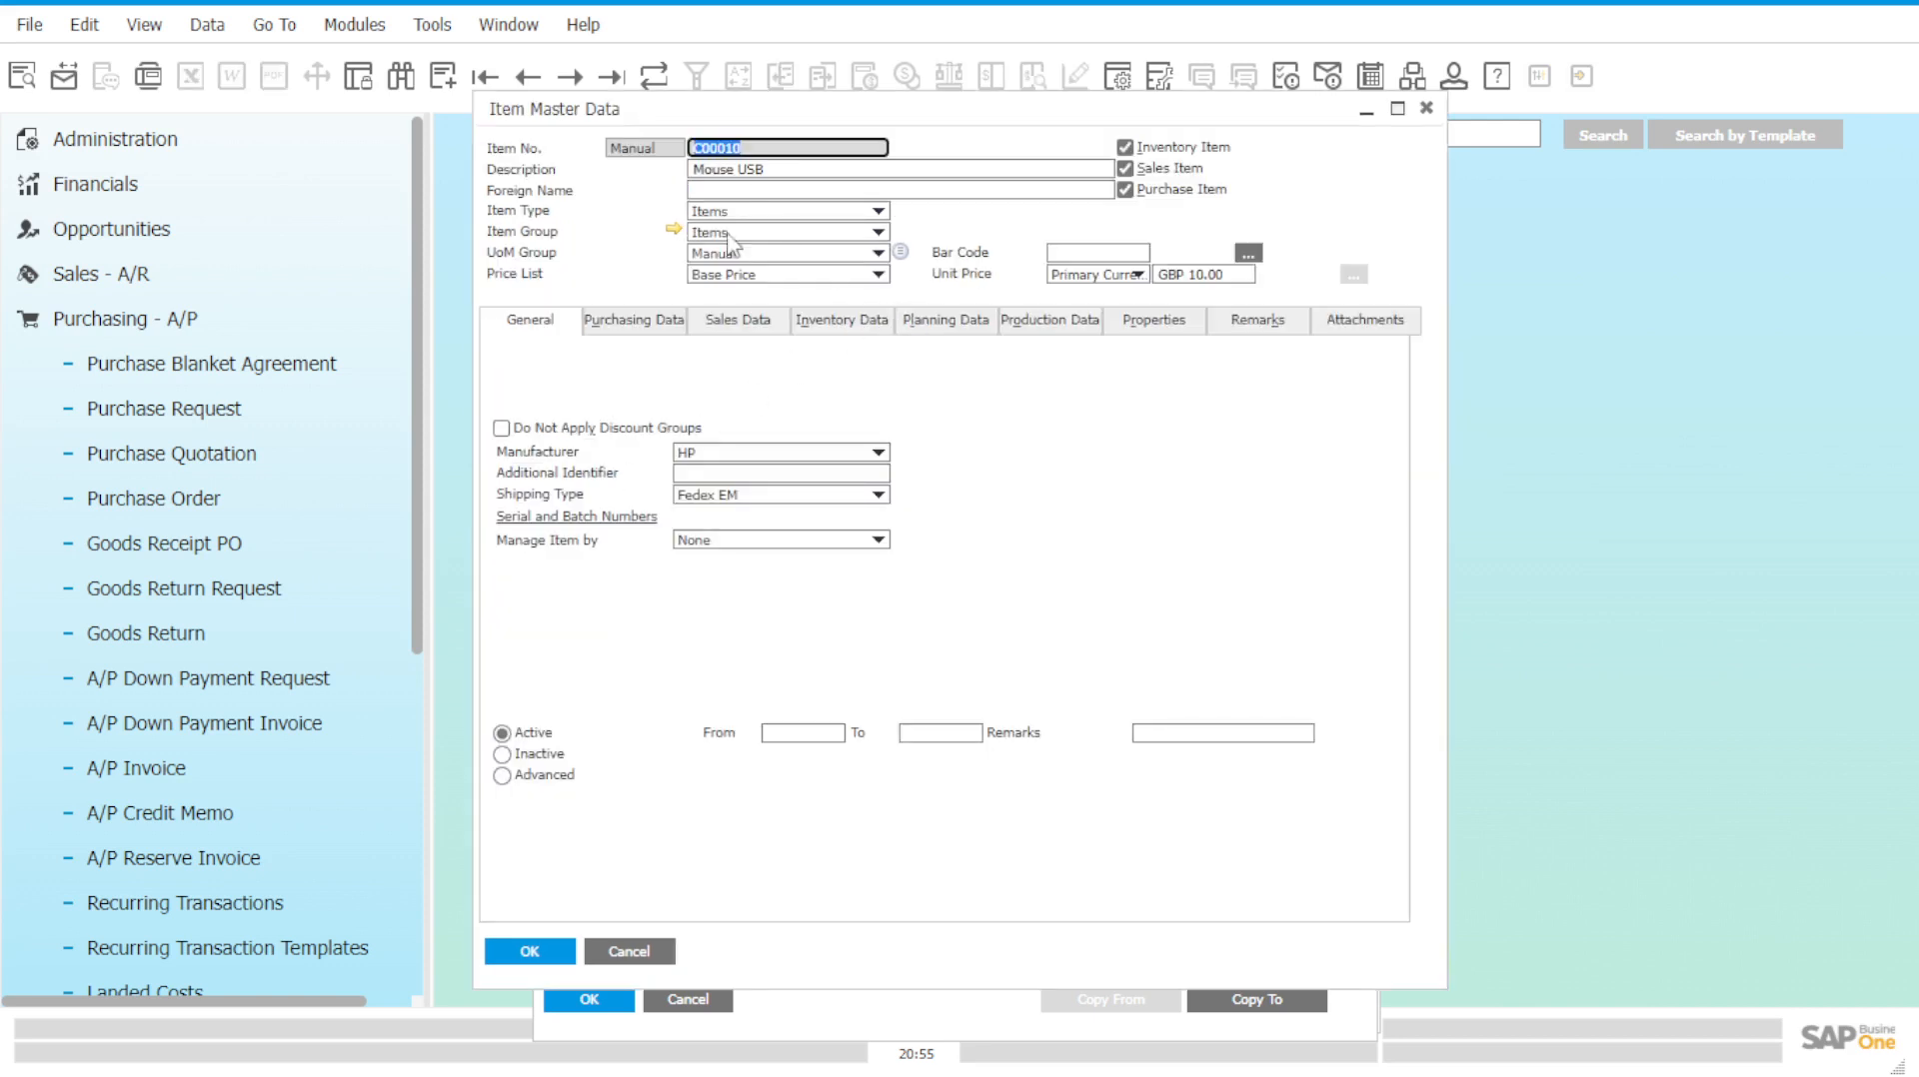
pyautogui.click(855, 335)
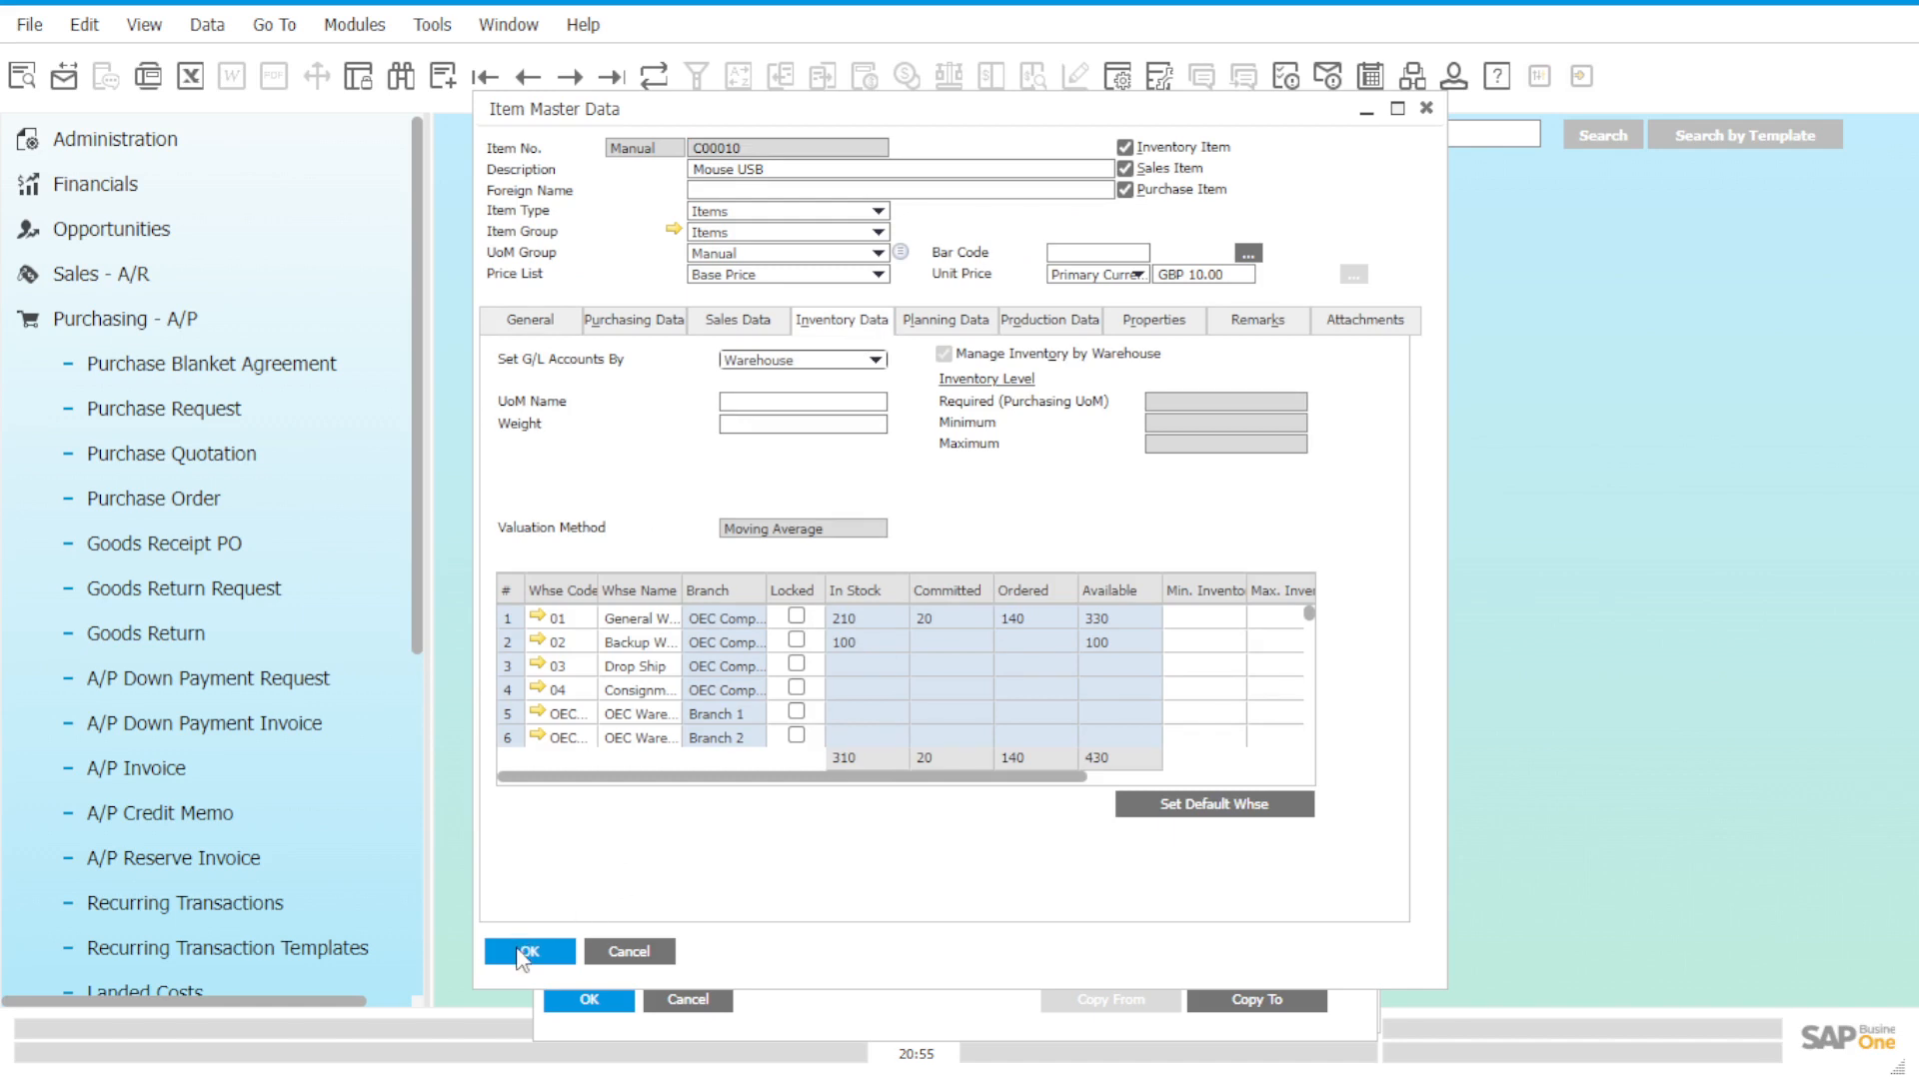
pyautogui.click(524, 951)
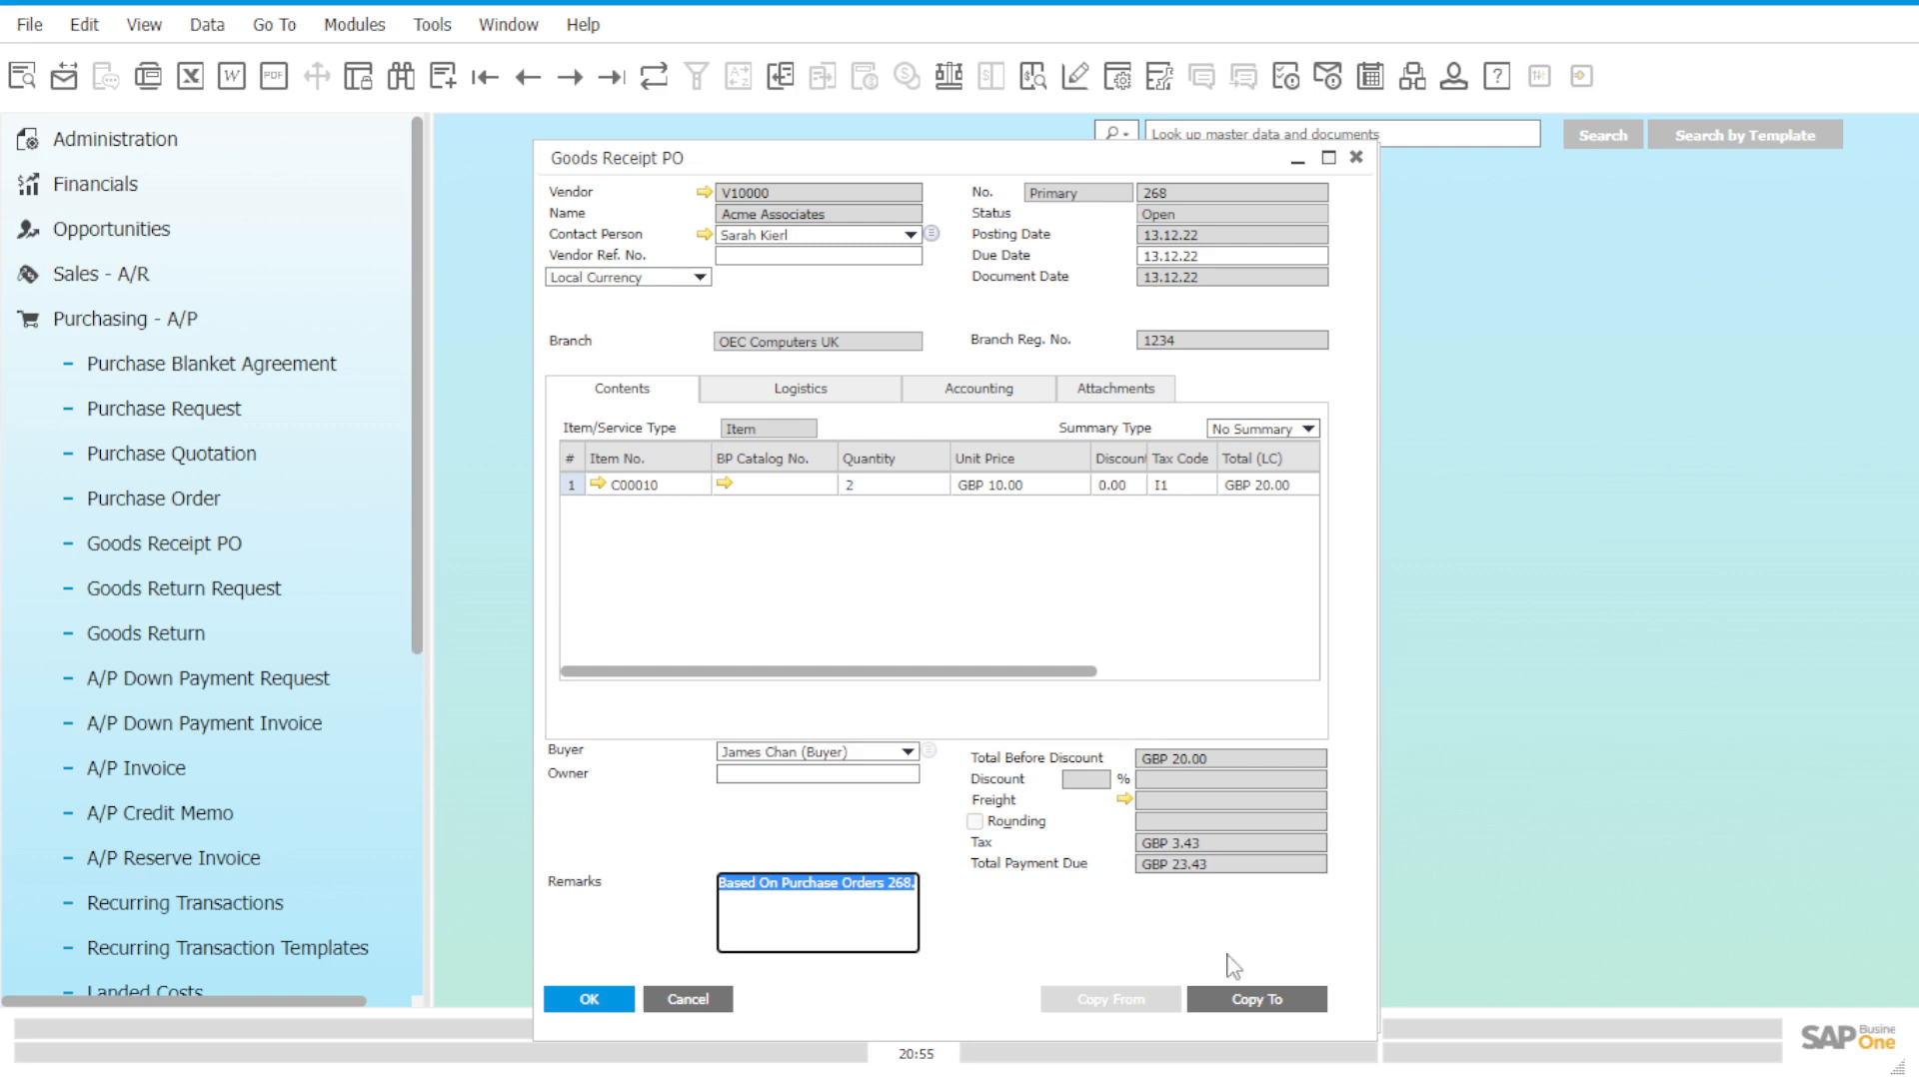
pyautogui.click(1239, 1001)
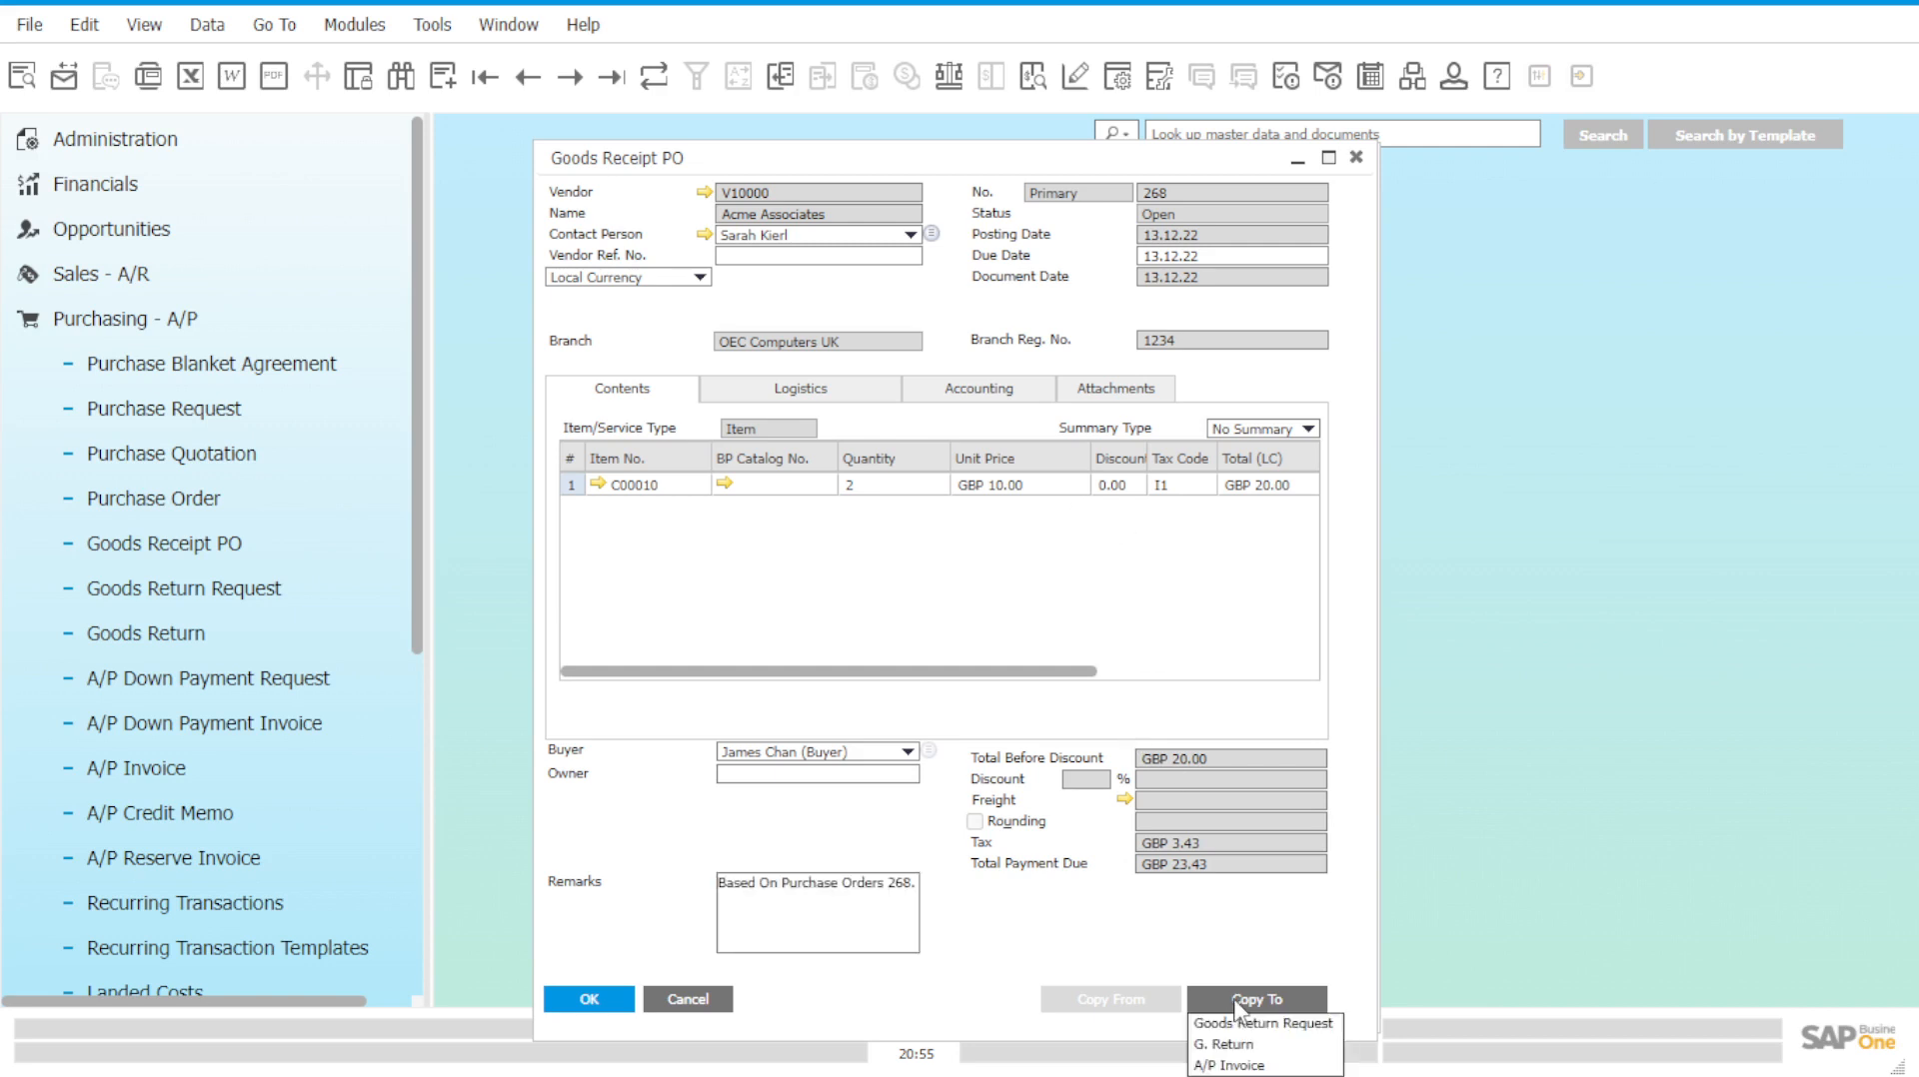
# Copy goods receipt PO 268 into A/P invoice 250 and attempt to add it.
pyautogui.click(1232, 1067)
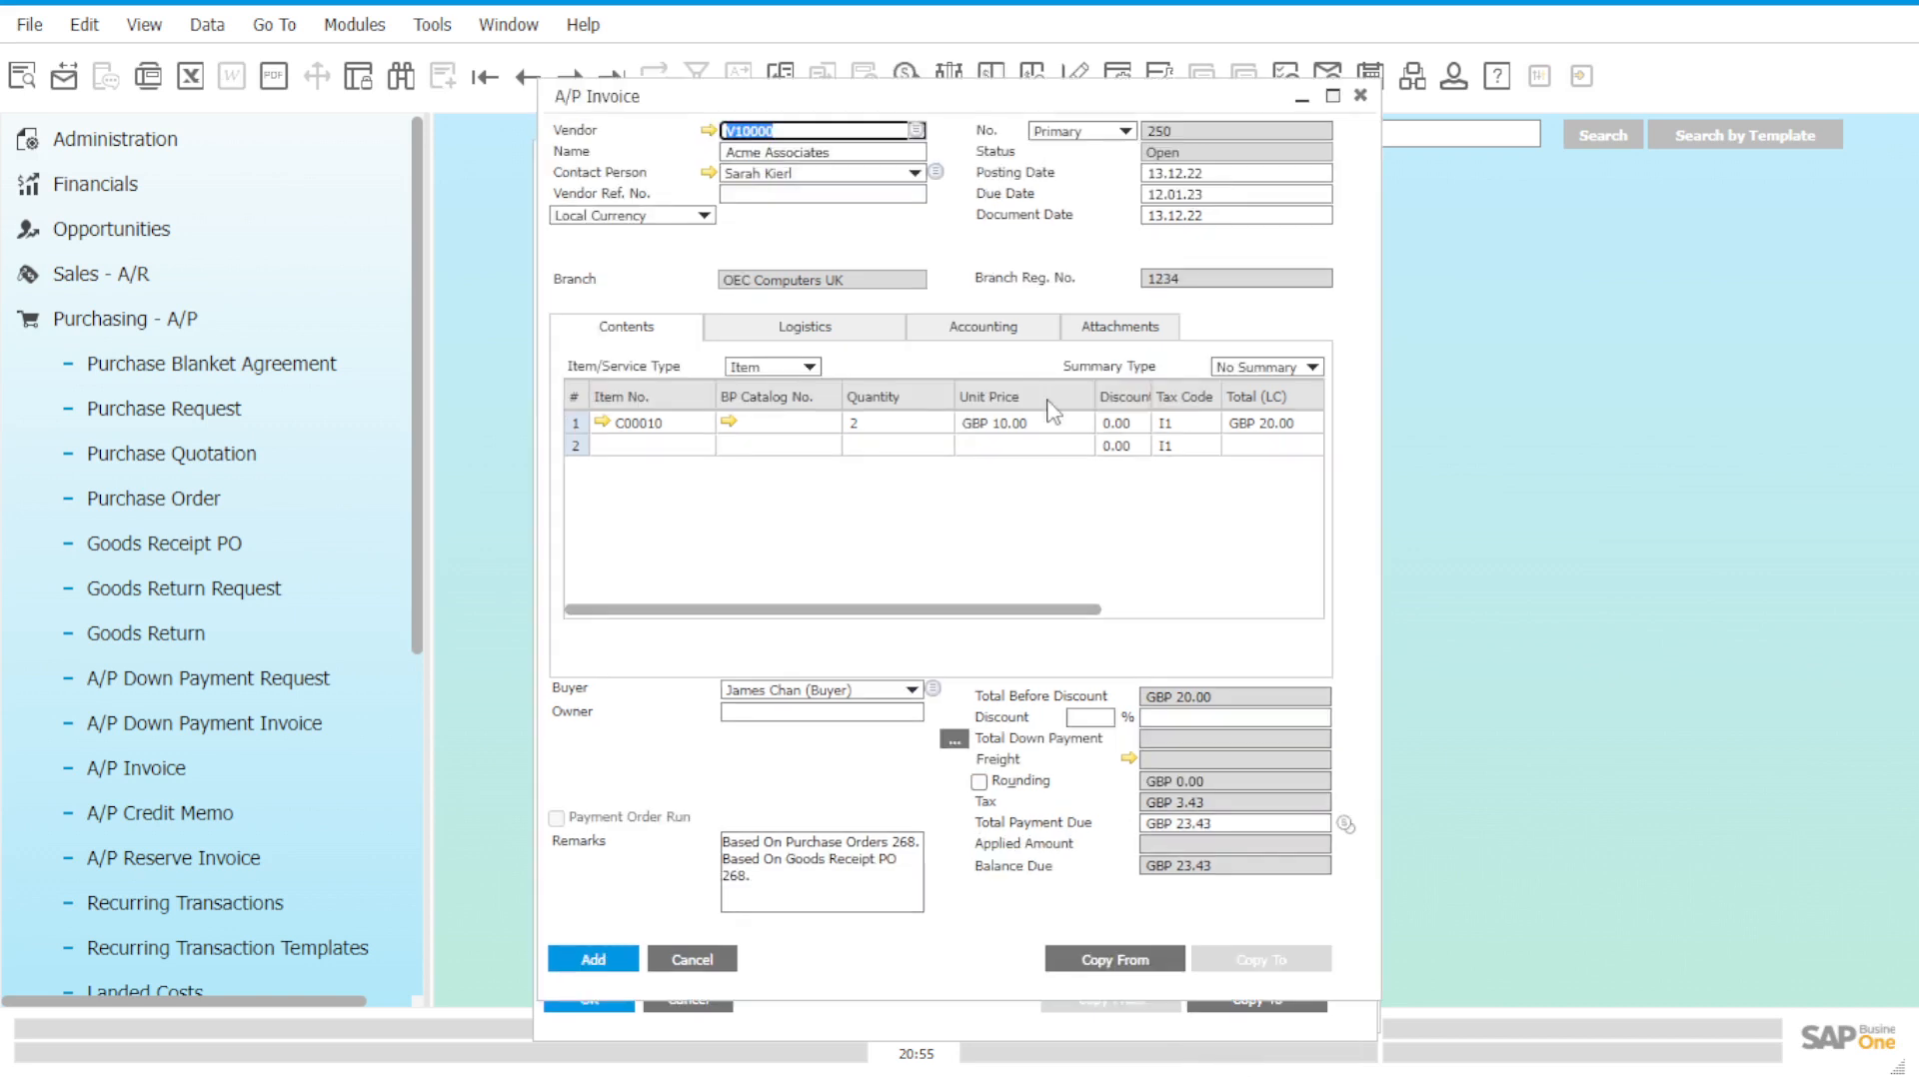
pyautogui.moveTo(986, 96); pyautogui.dragTo(976, 140)
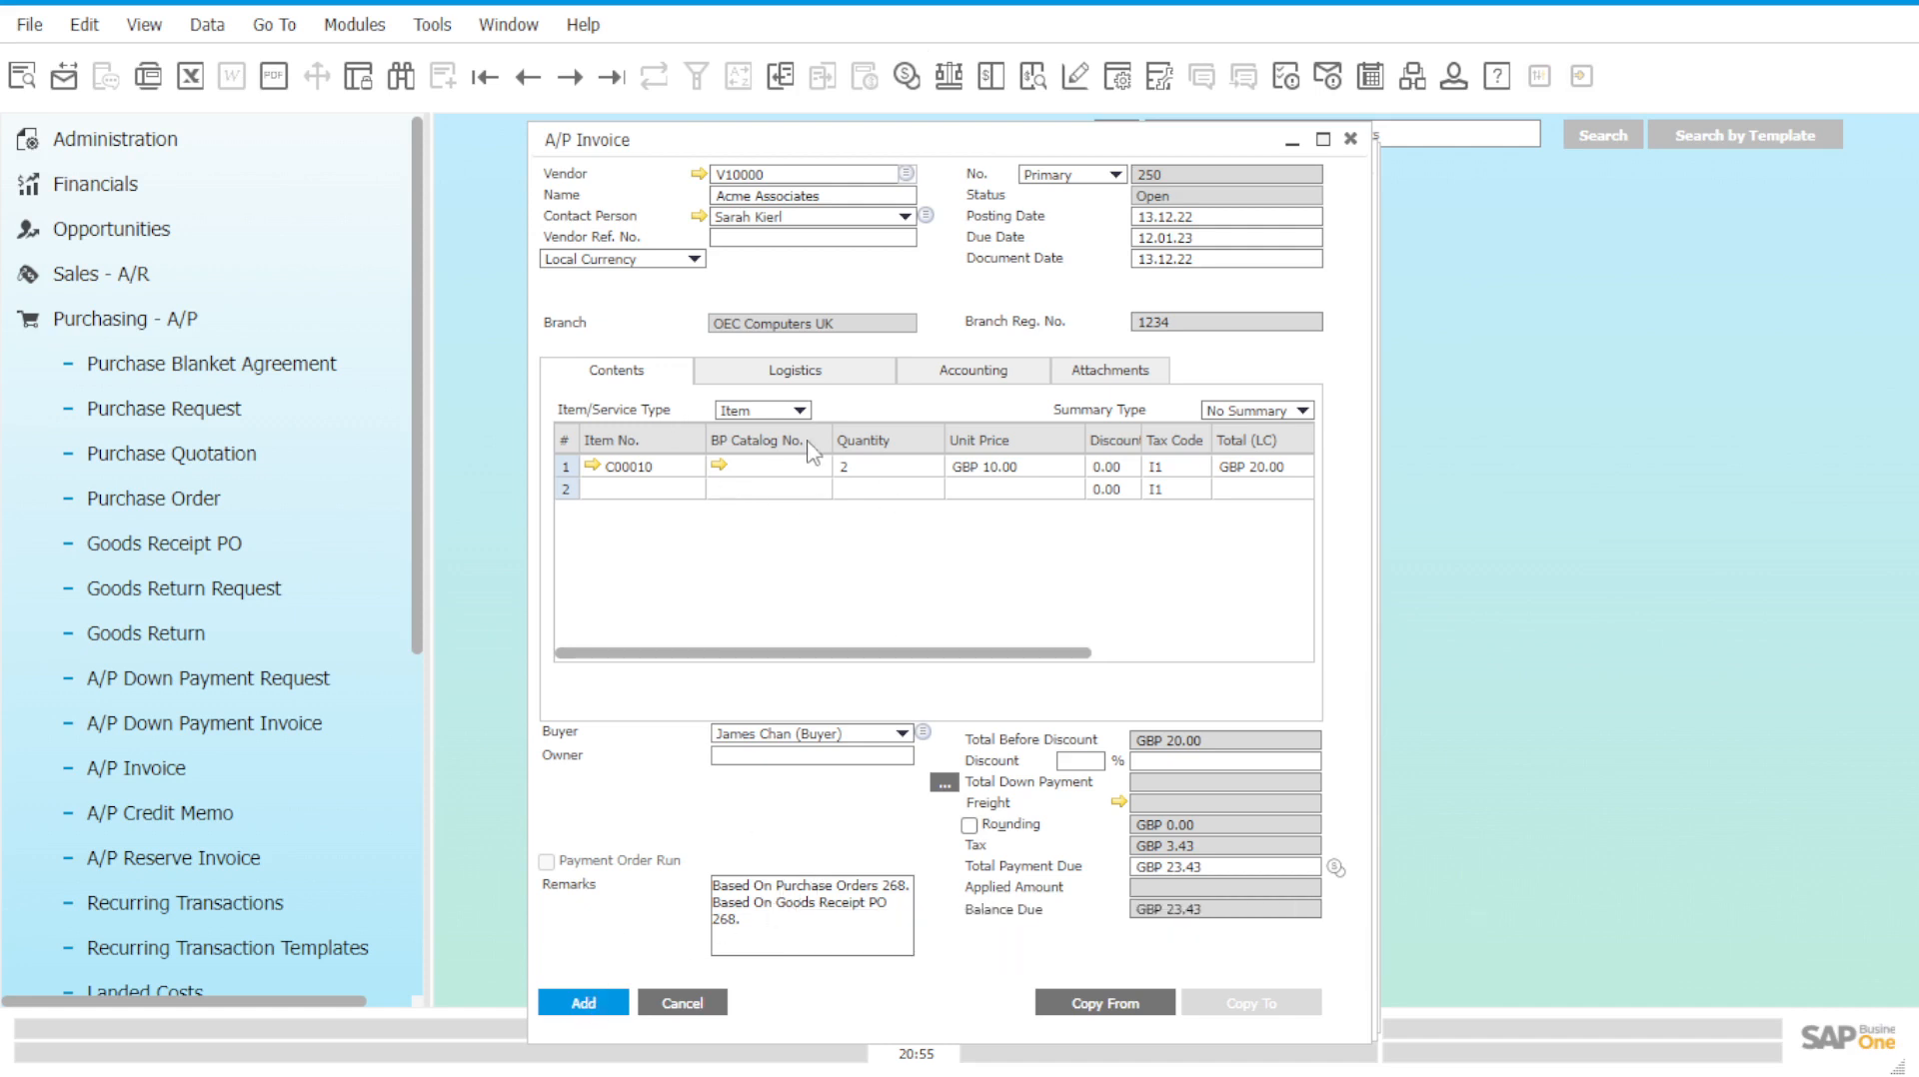
pyautogui.click(585, 1004)
pyautogui.moveTo(796, 449); pyautogui.dragTo(837, 467)
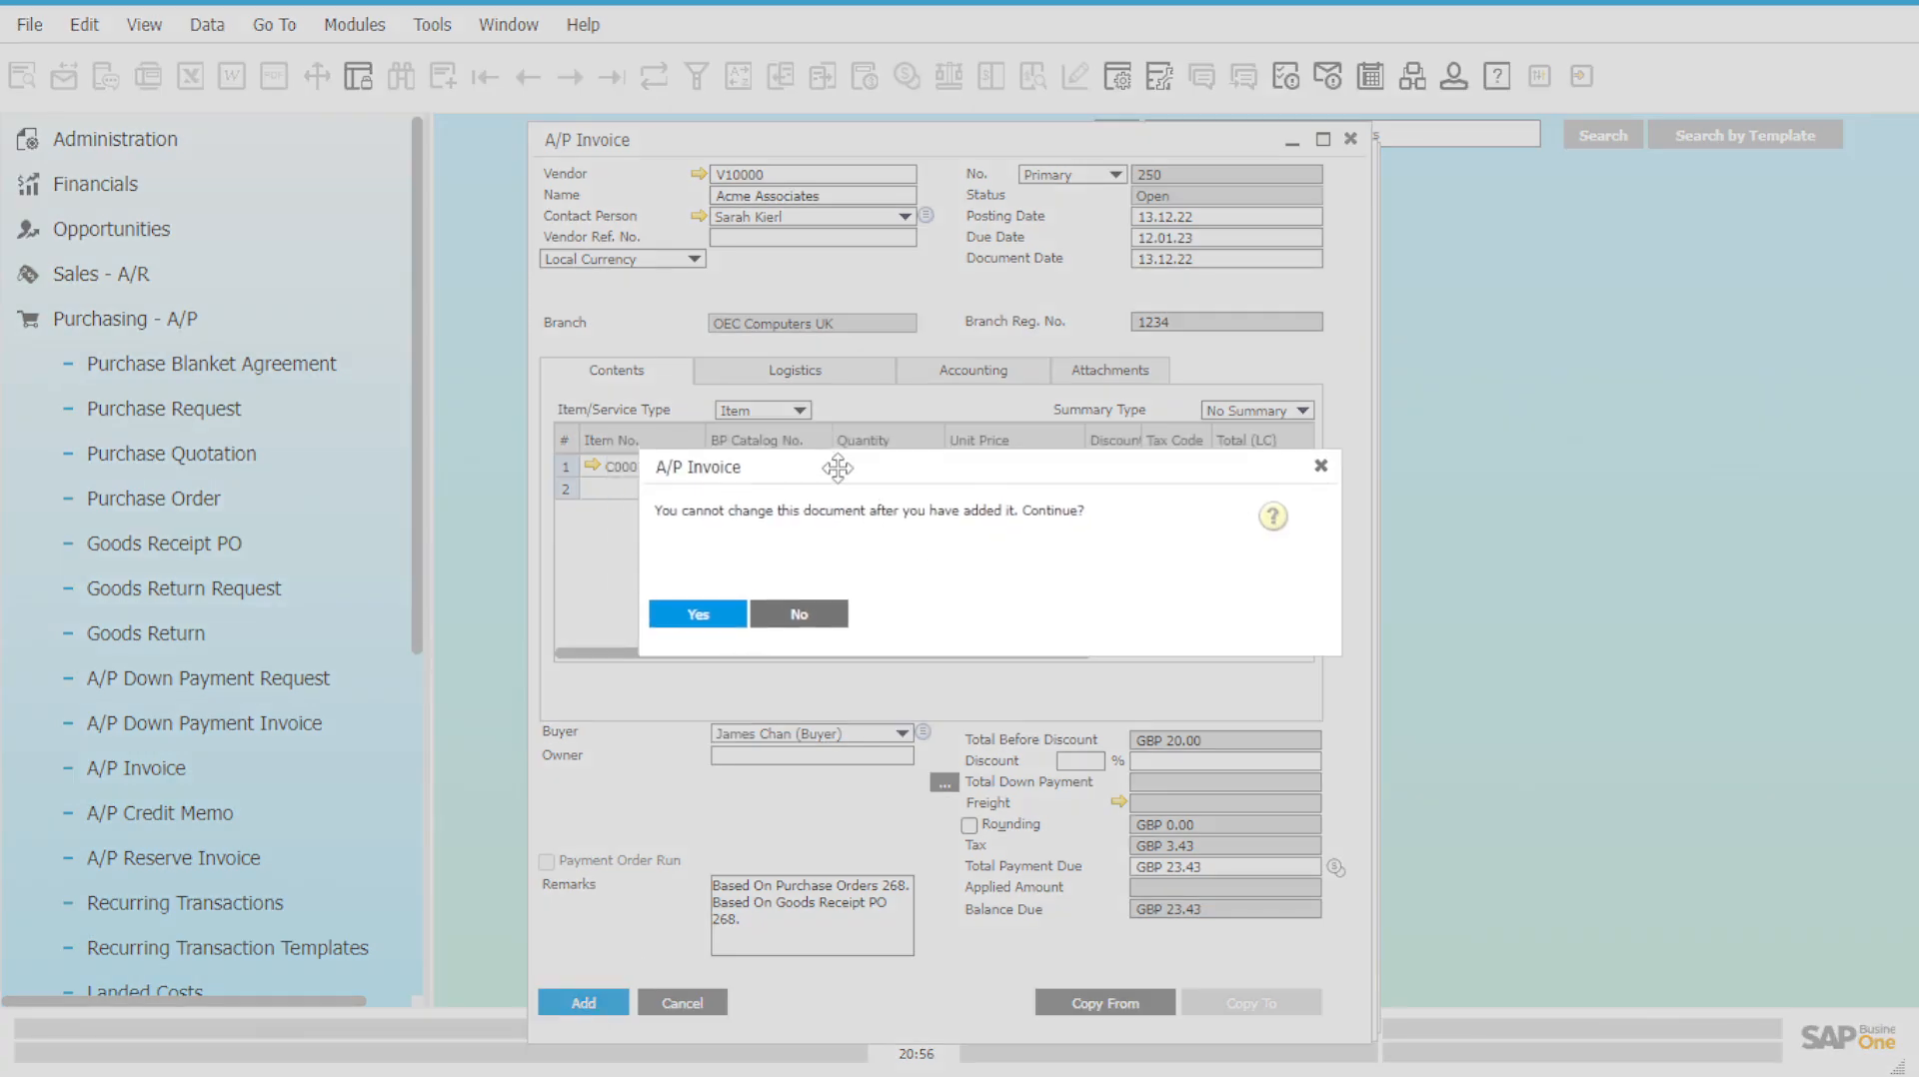
pyautogui.click(696, 614)
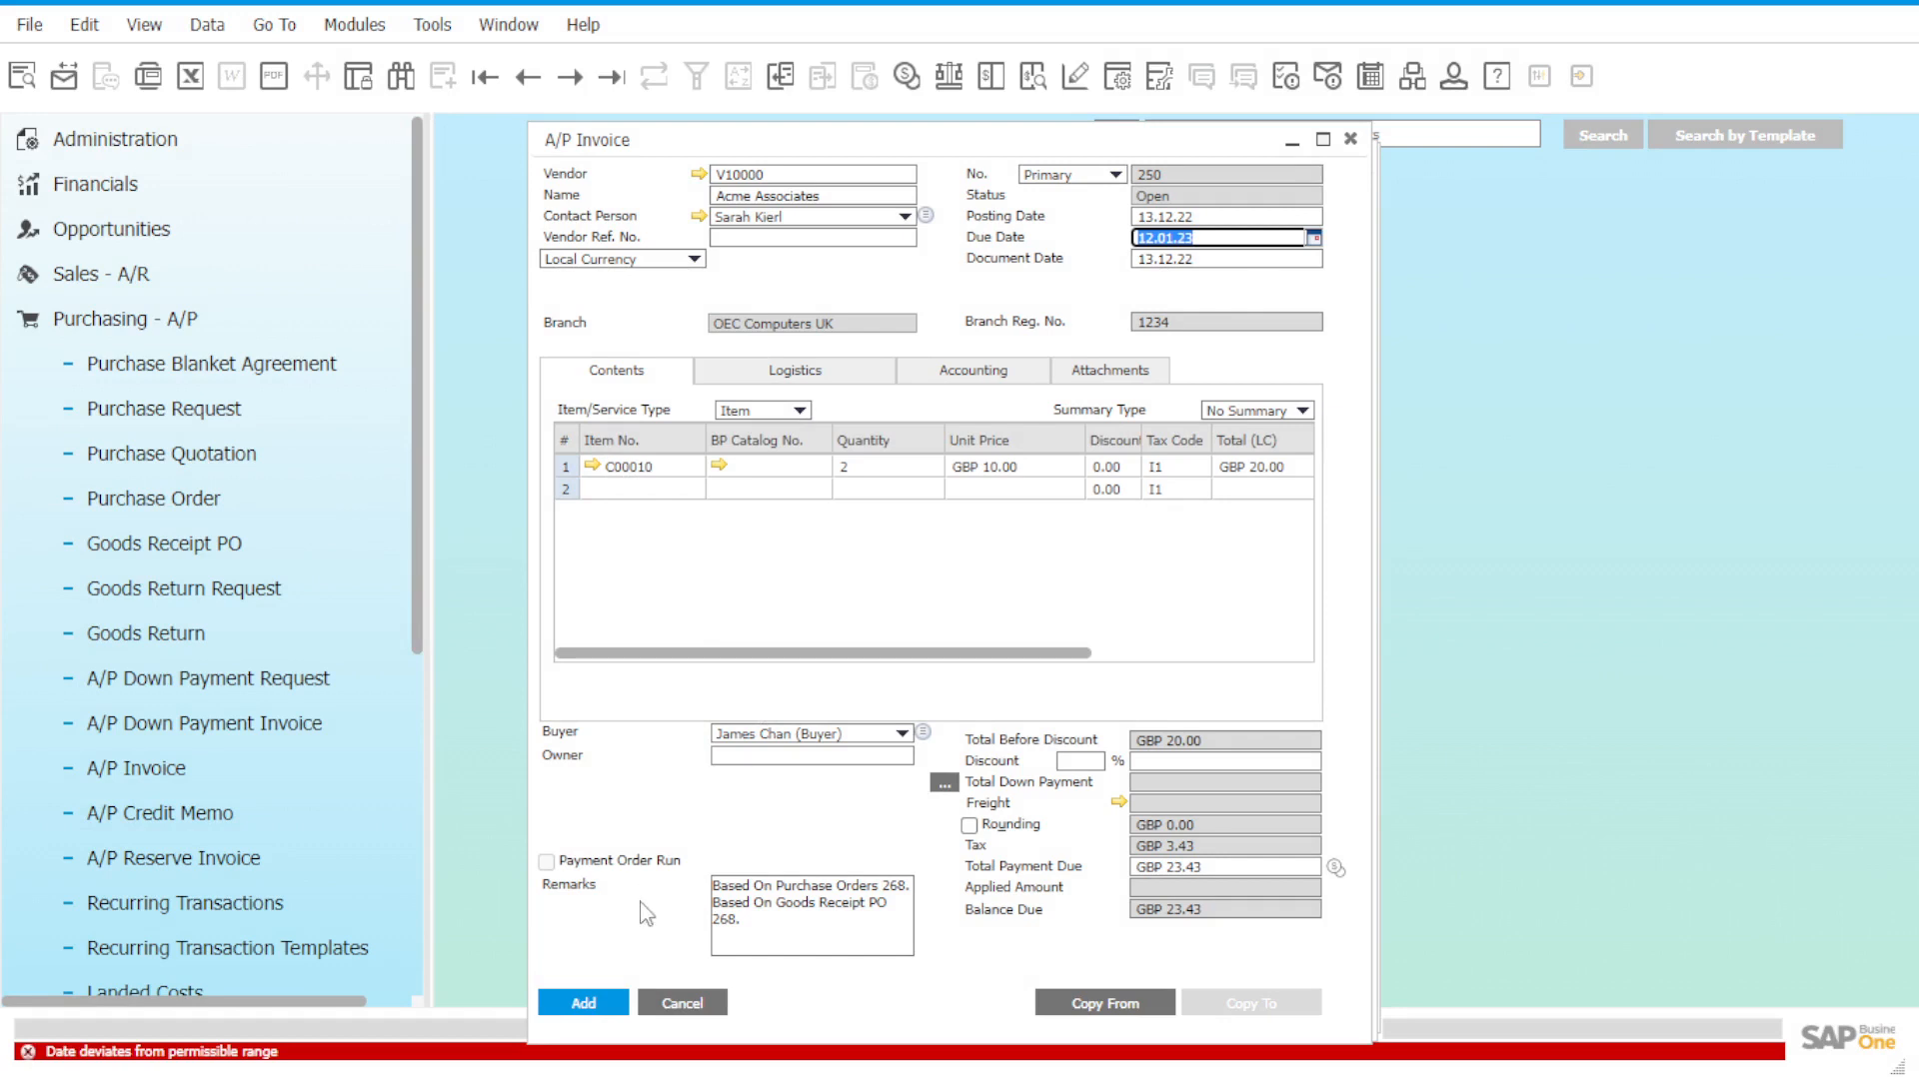
# Correct the invoice due date to 13.12.22 and add the invoice again.
pyautogui.click(1196, 239)
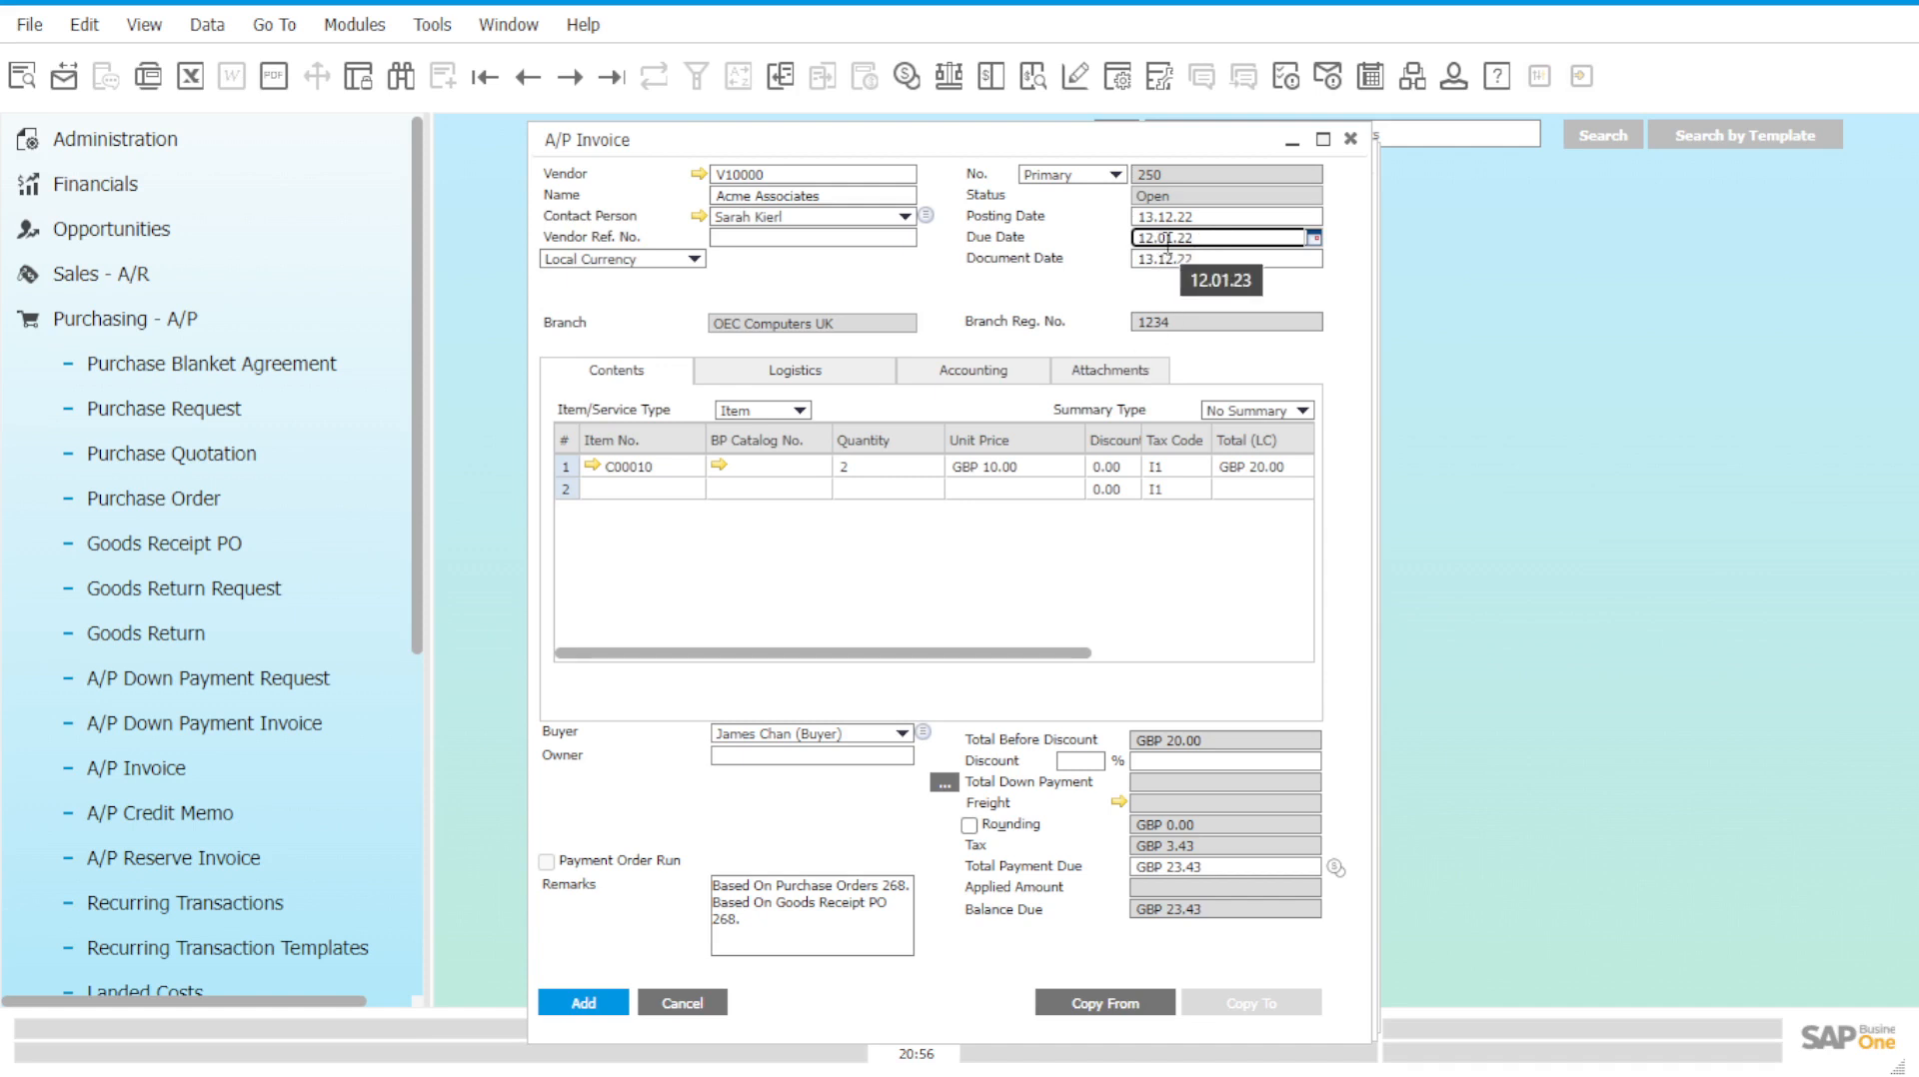
pyautogui.click(594, 1005)
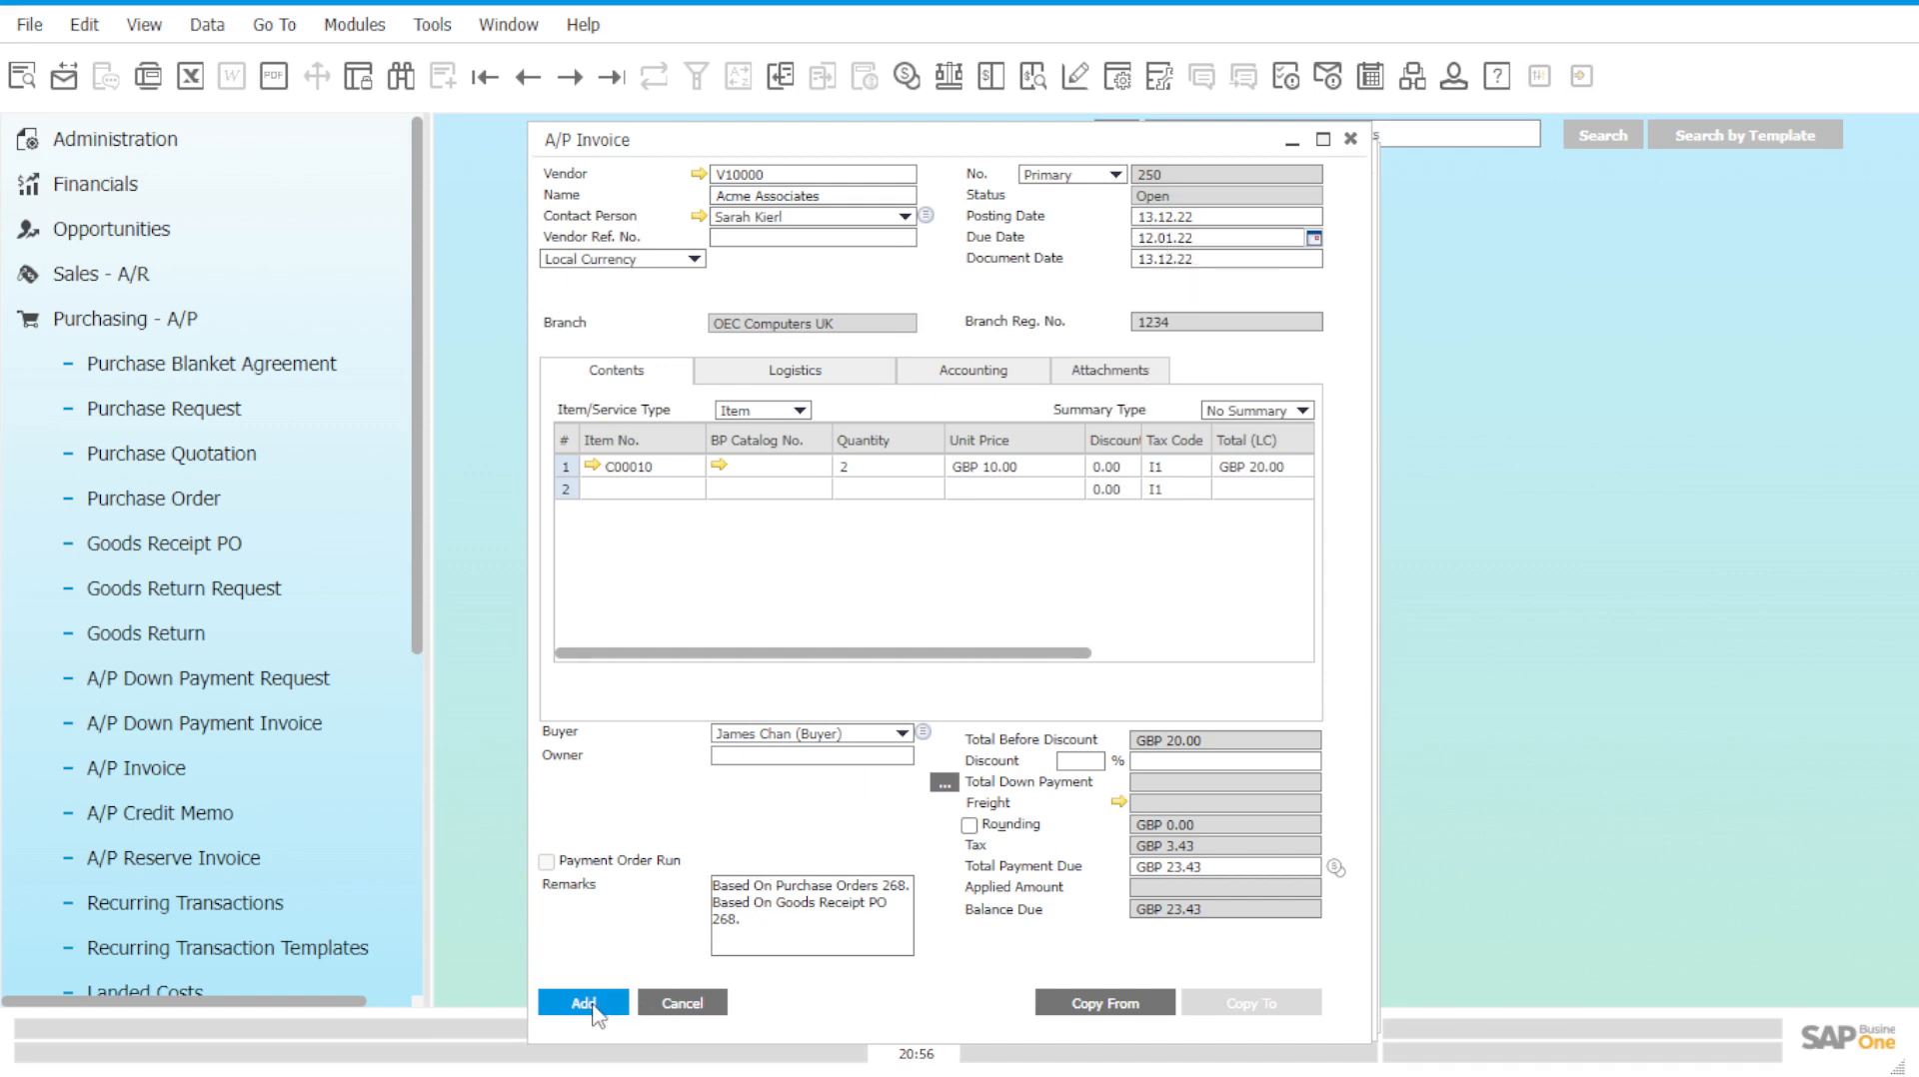
pyautogui.click(1194, 234)
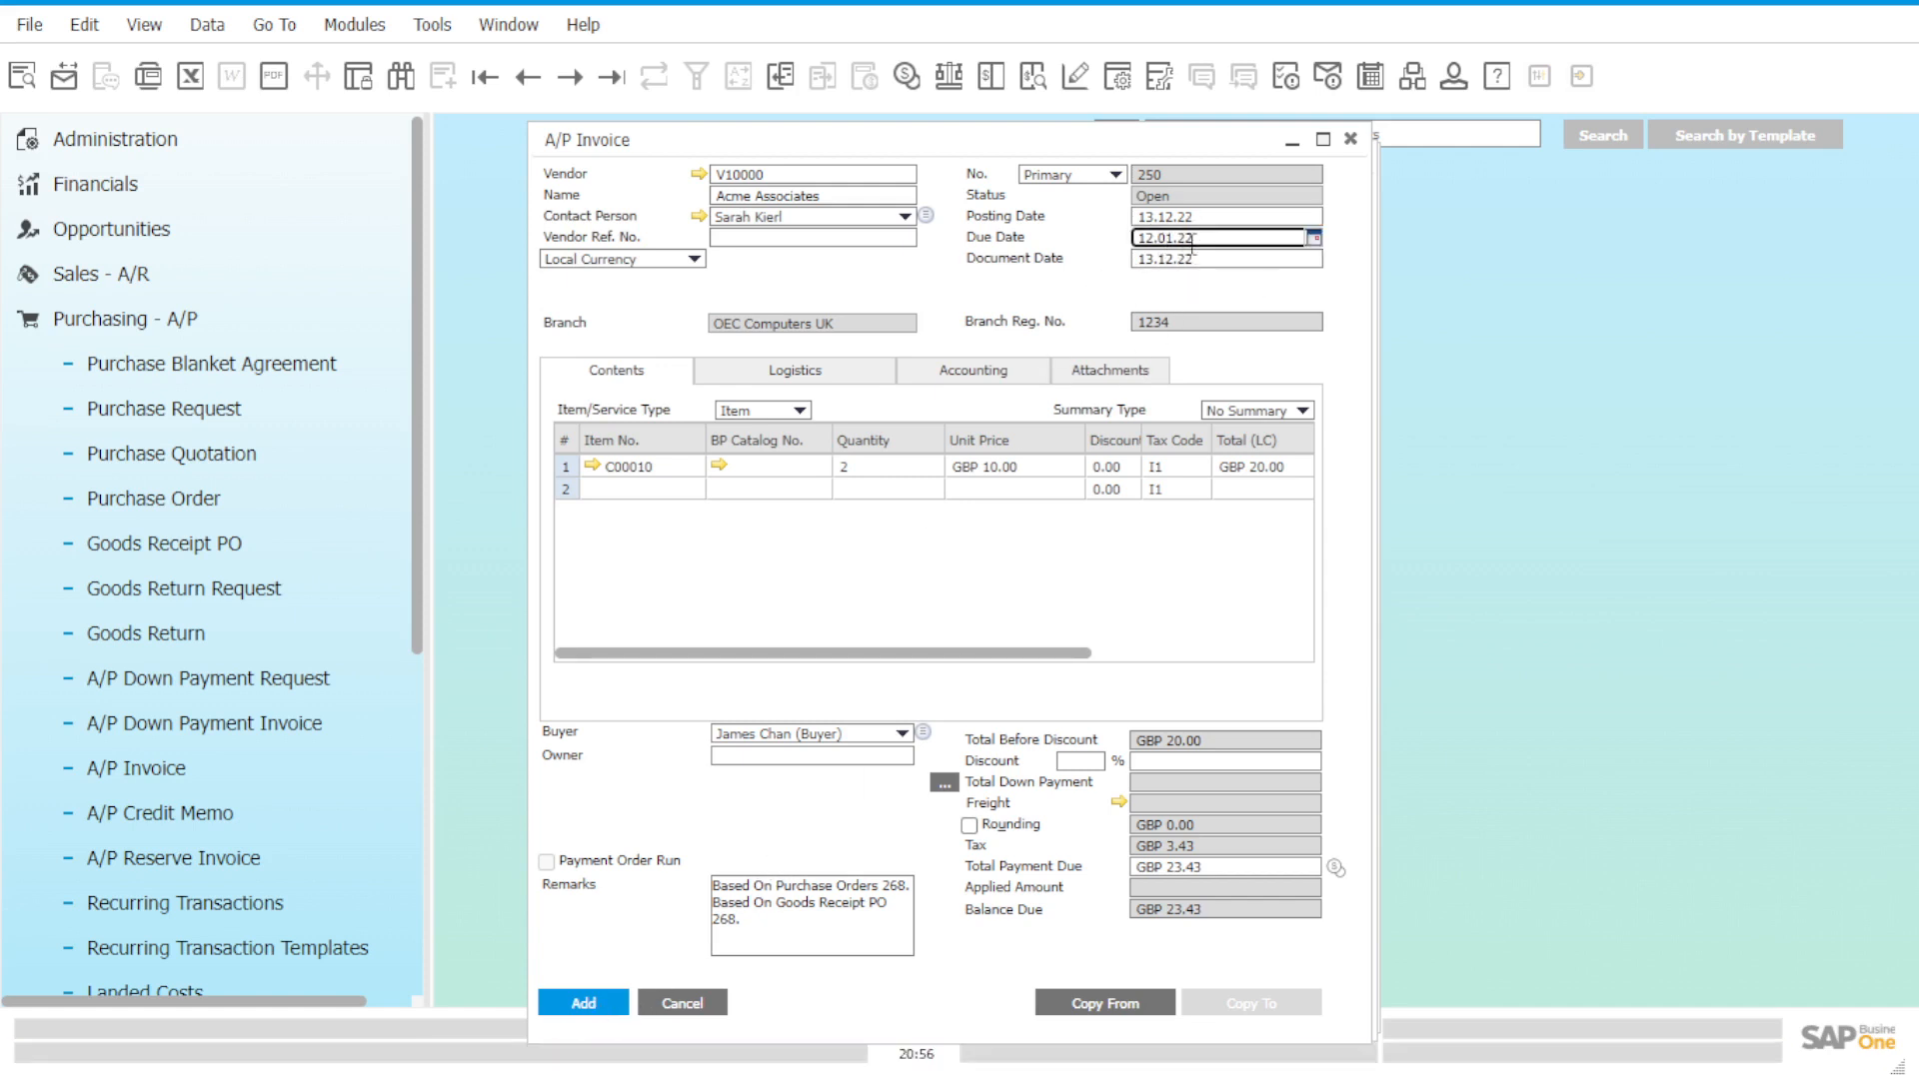
pyautogui.click(1166, 240)
pyautogui.click(588, 1003)
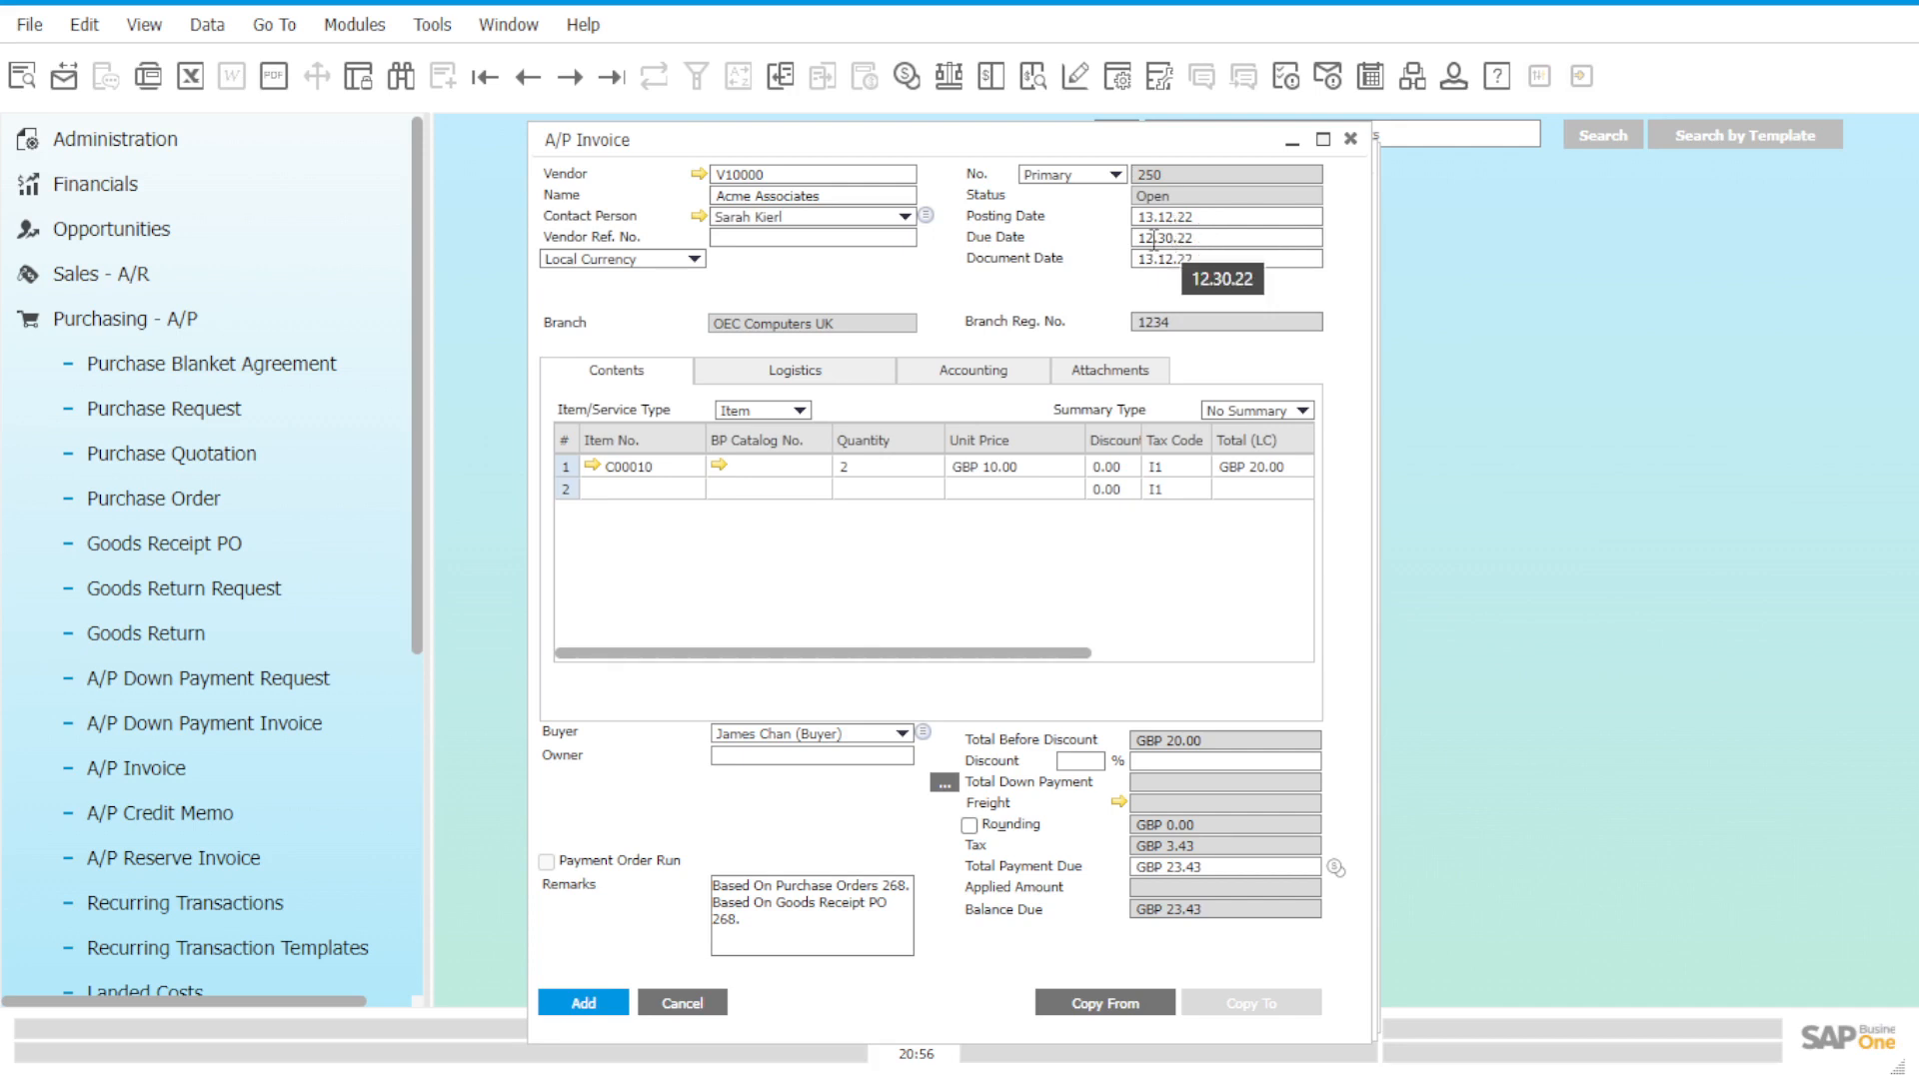
pyautogui.click(1169, 239)
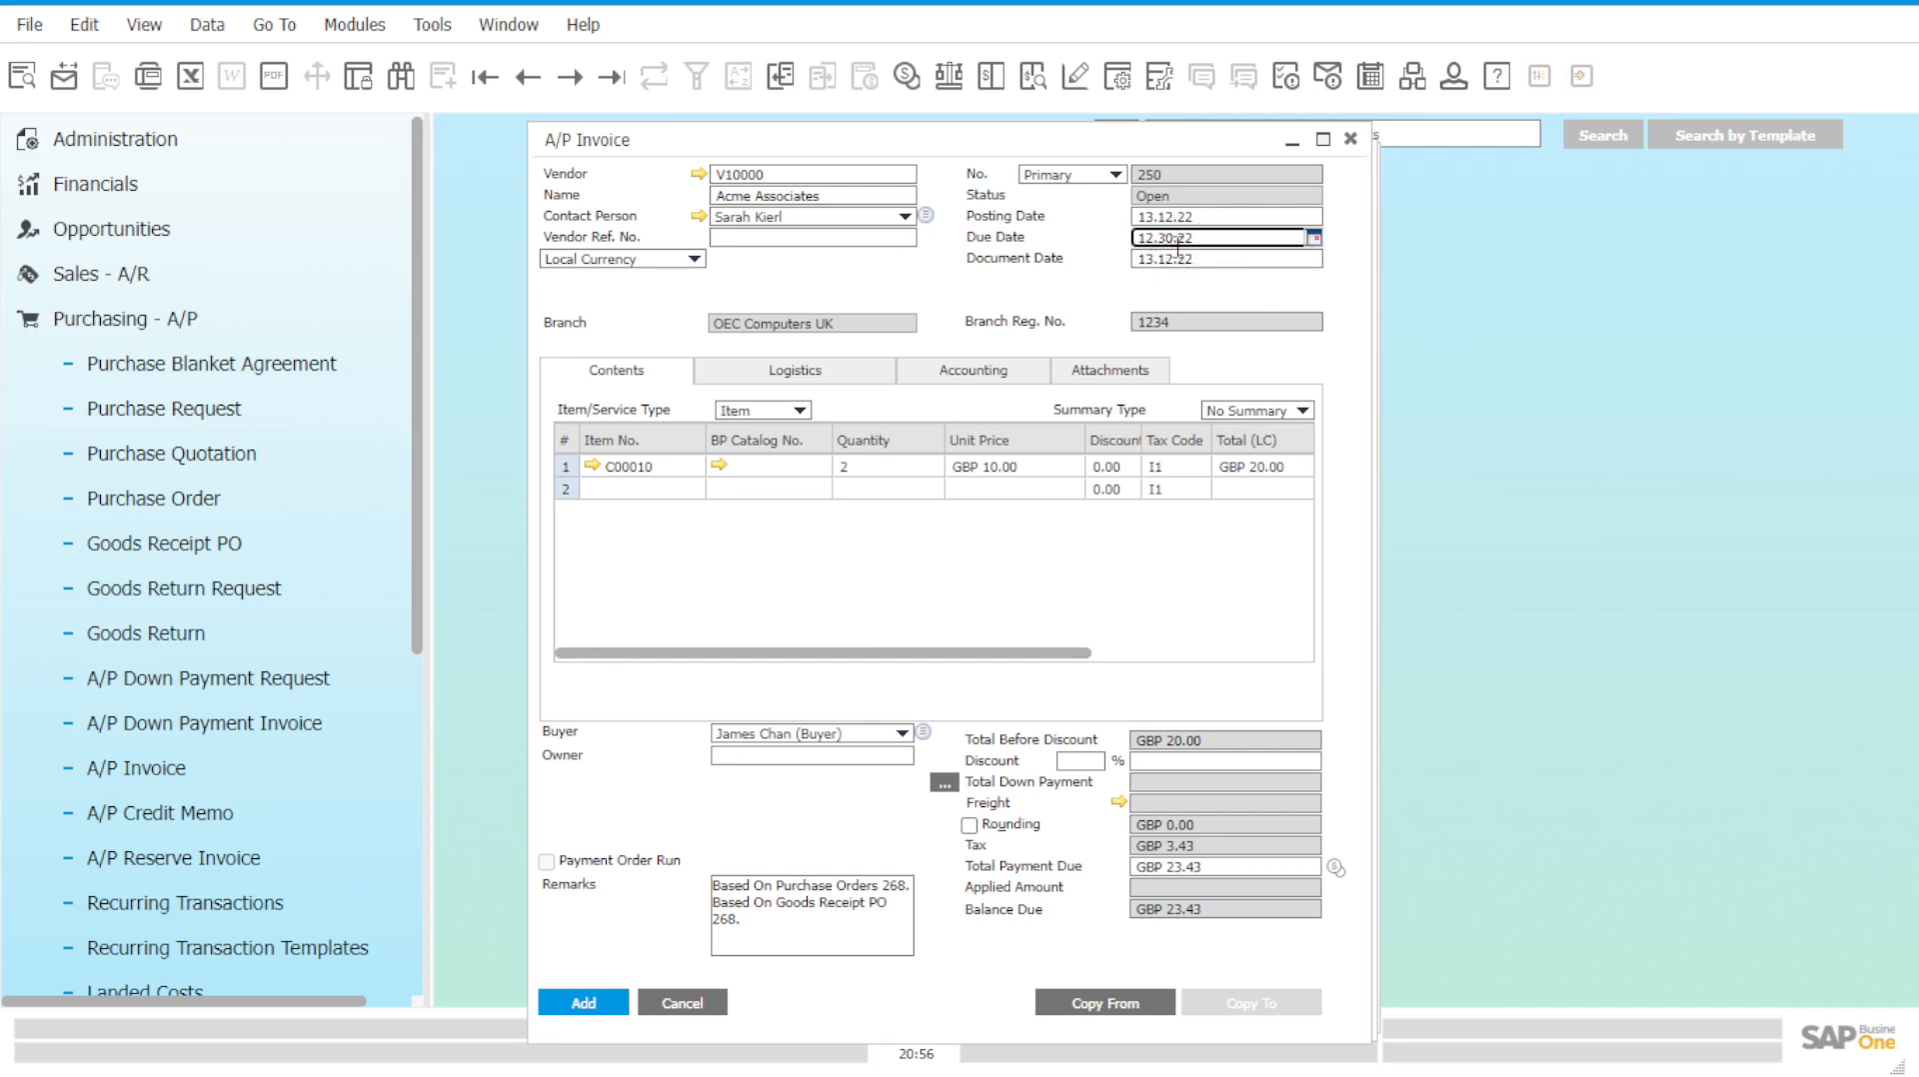
pyautogui.press('BackSpace')
pyautogui.write('12')
pyautogui.moveTo(1155, 237); pyautogui.dragTo(1123, 243)
pyautogui.click(595, 1005)
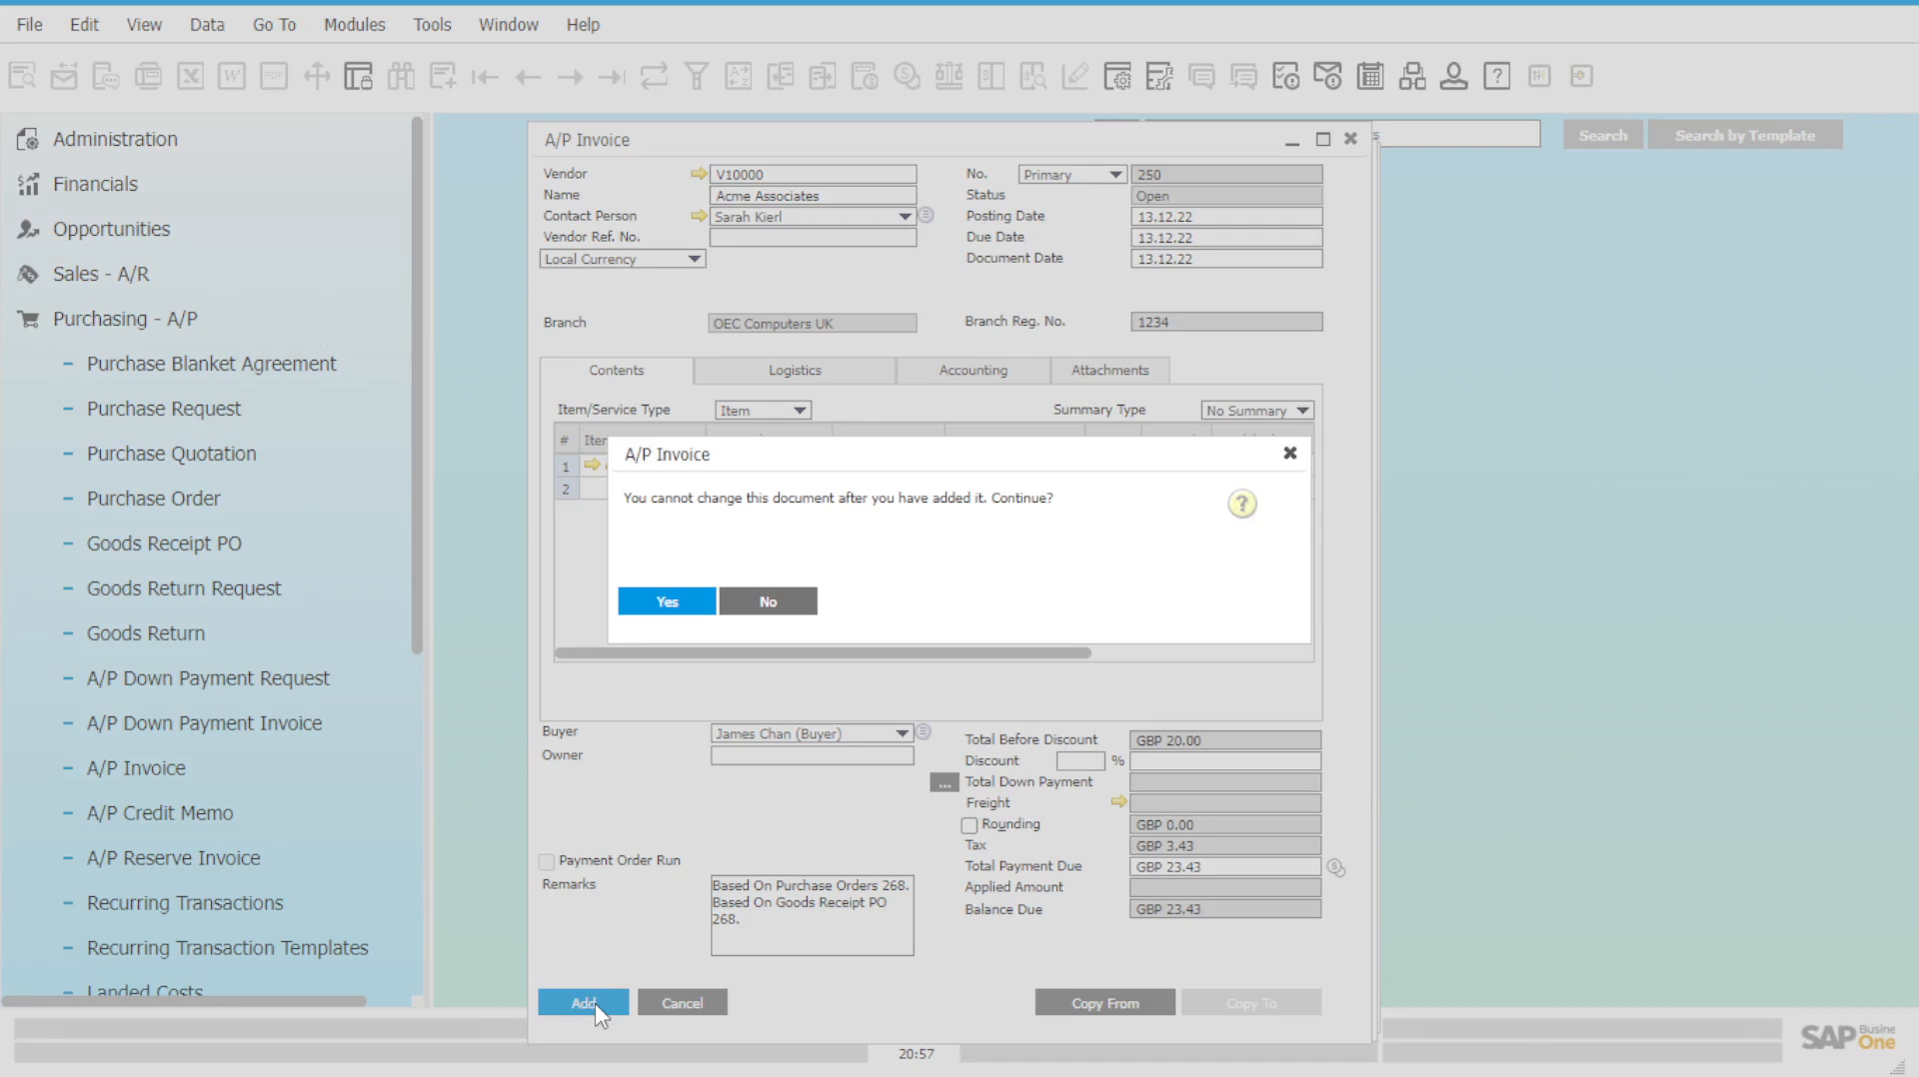
# Confirm A/P invoice 250, then close the partner list, invoice, receipt and order windows.
pyautogui.click(668, 601)
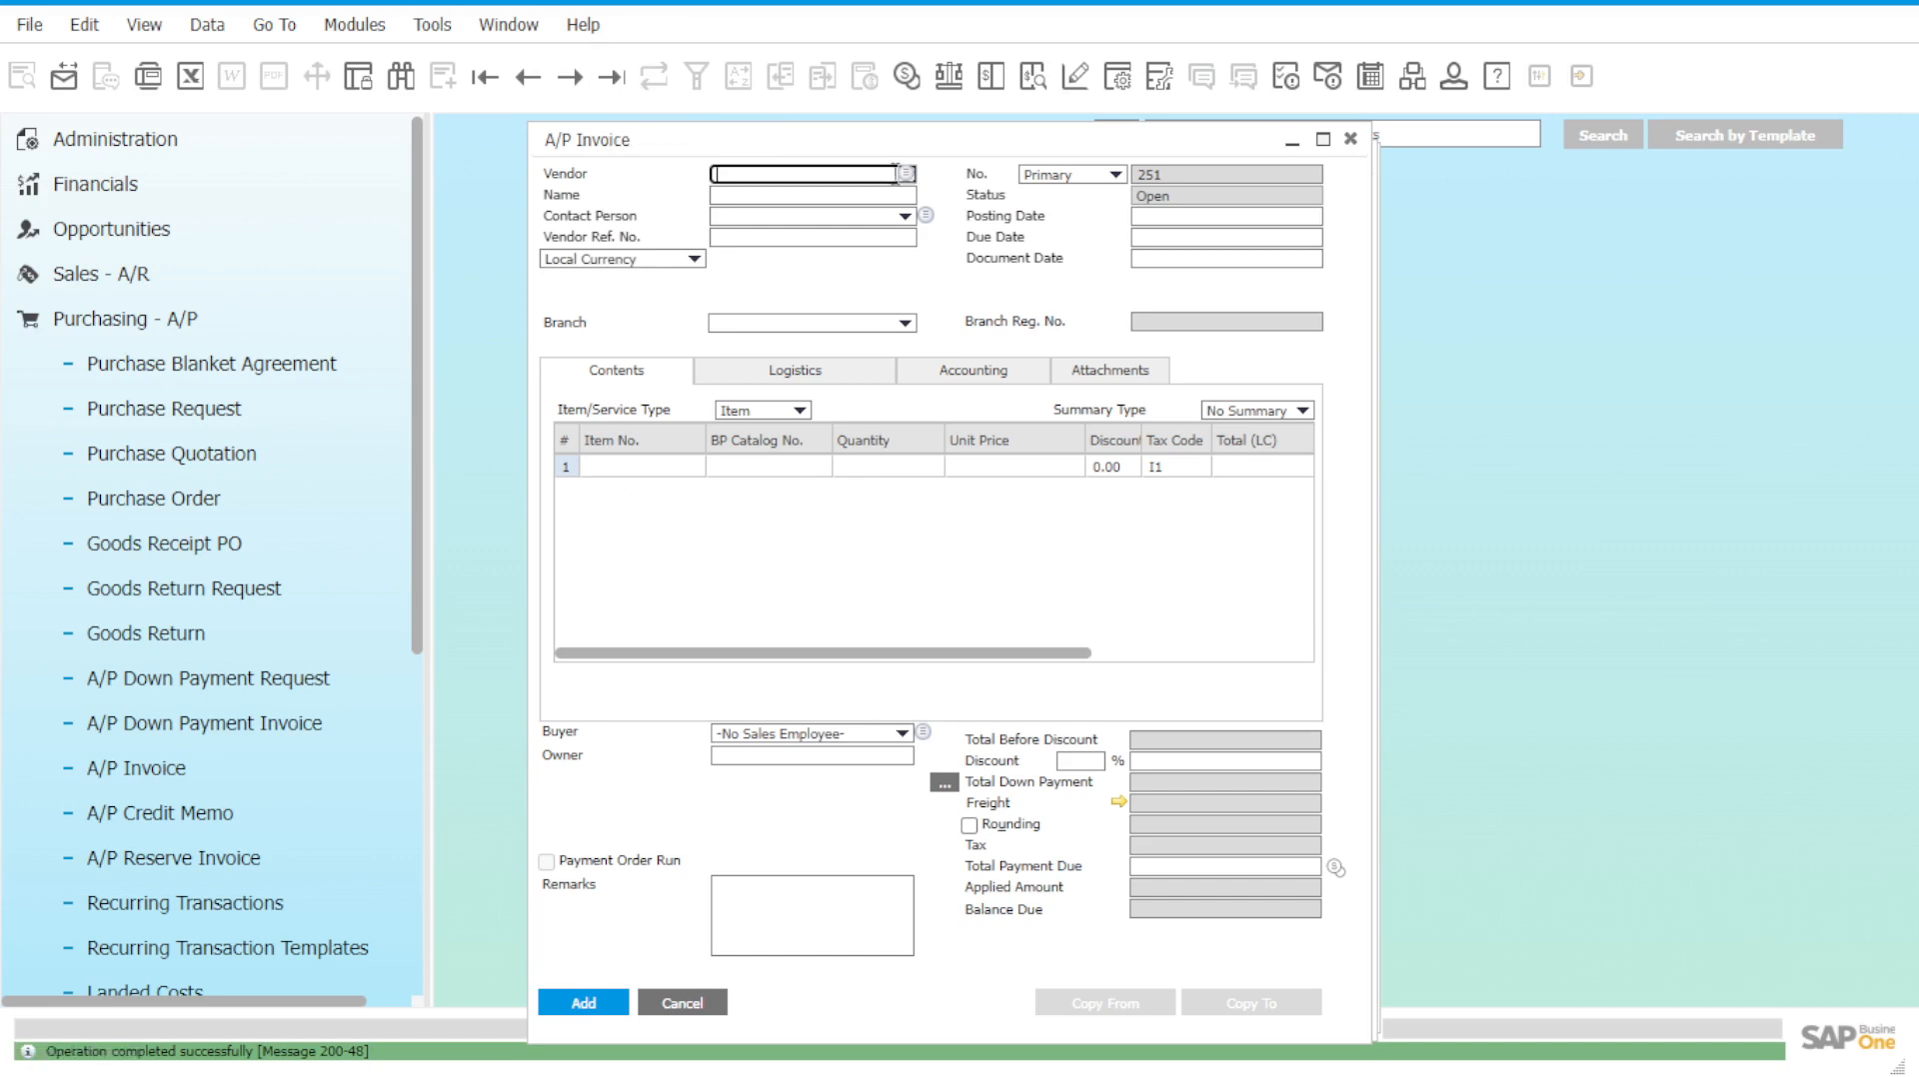
pyautogui.click(906, 173)
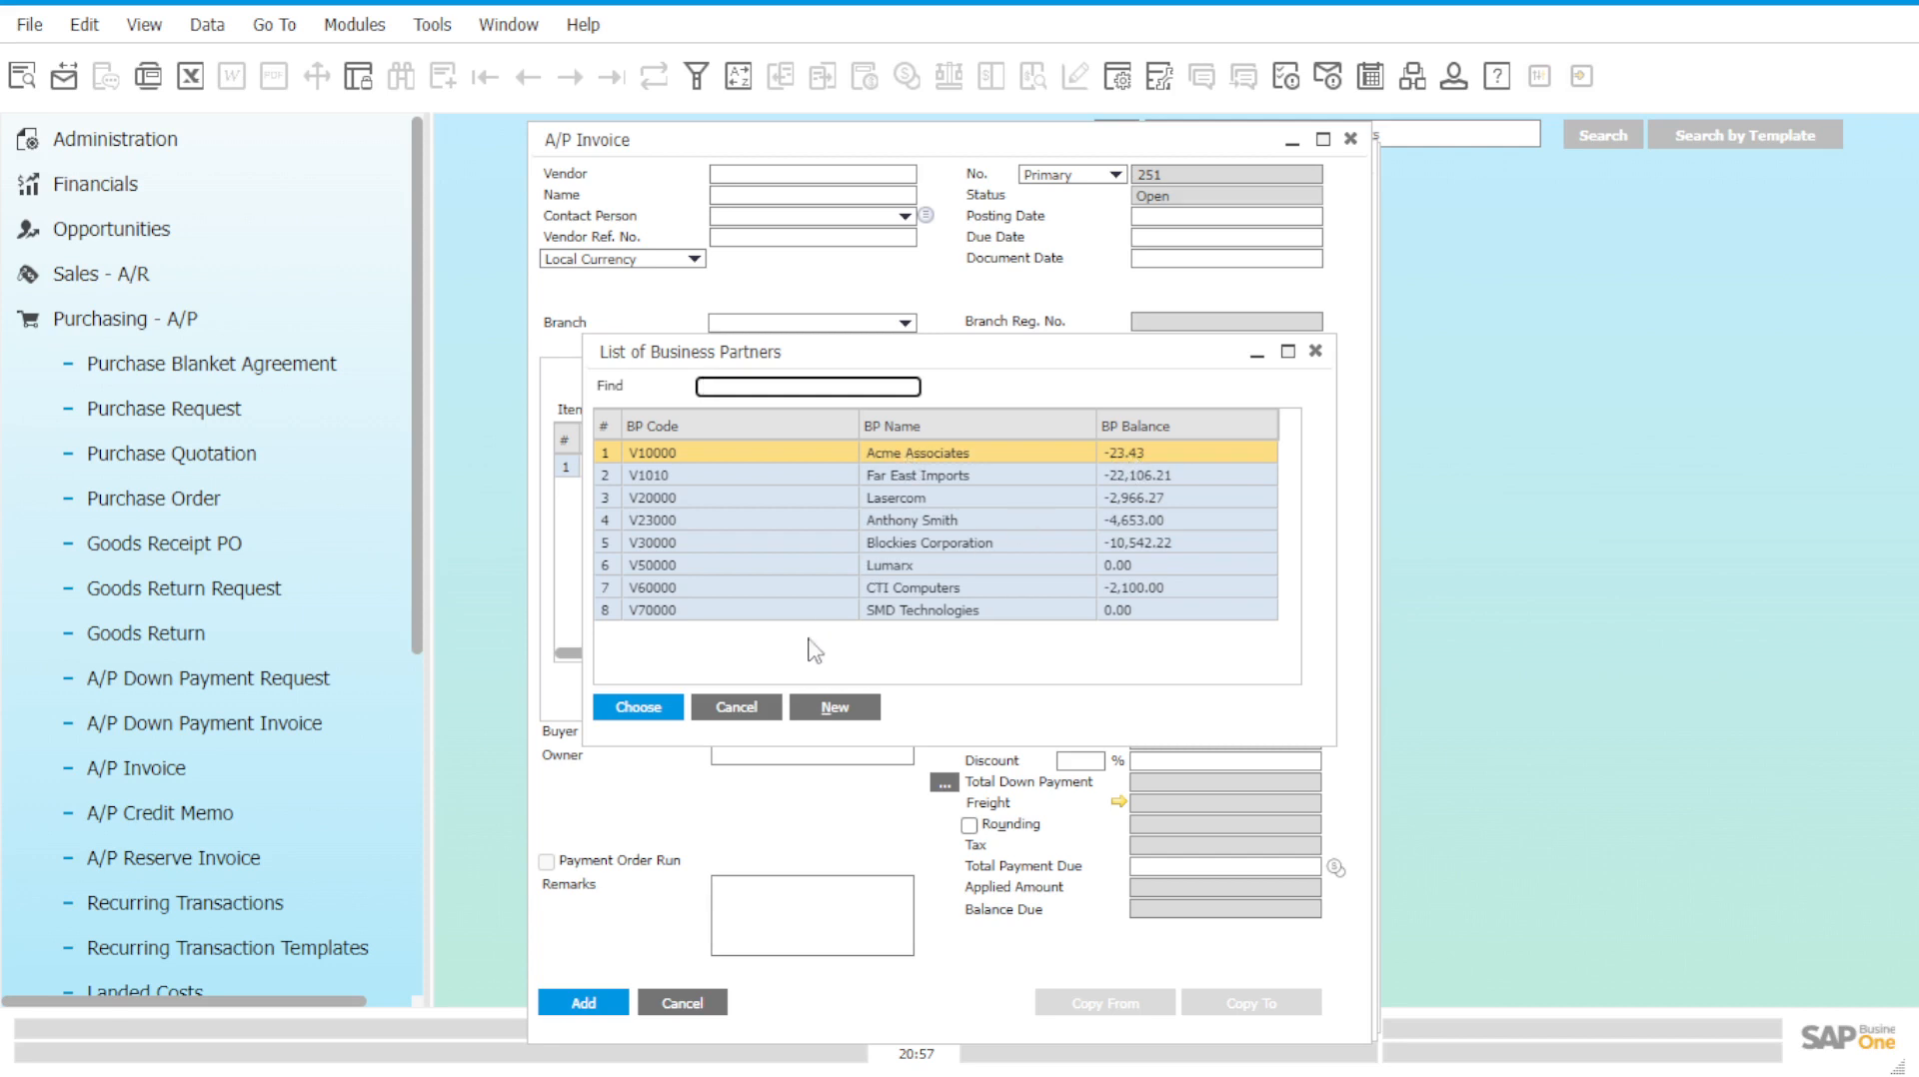
pyautogui.click(736, 708)
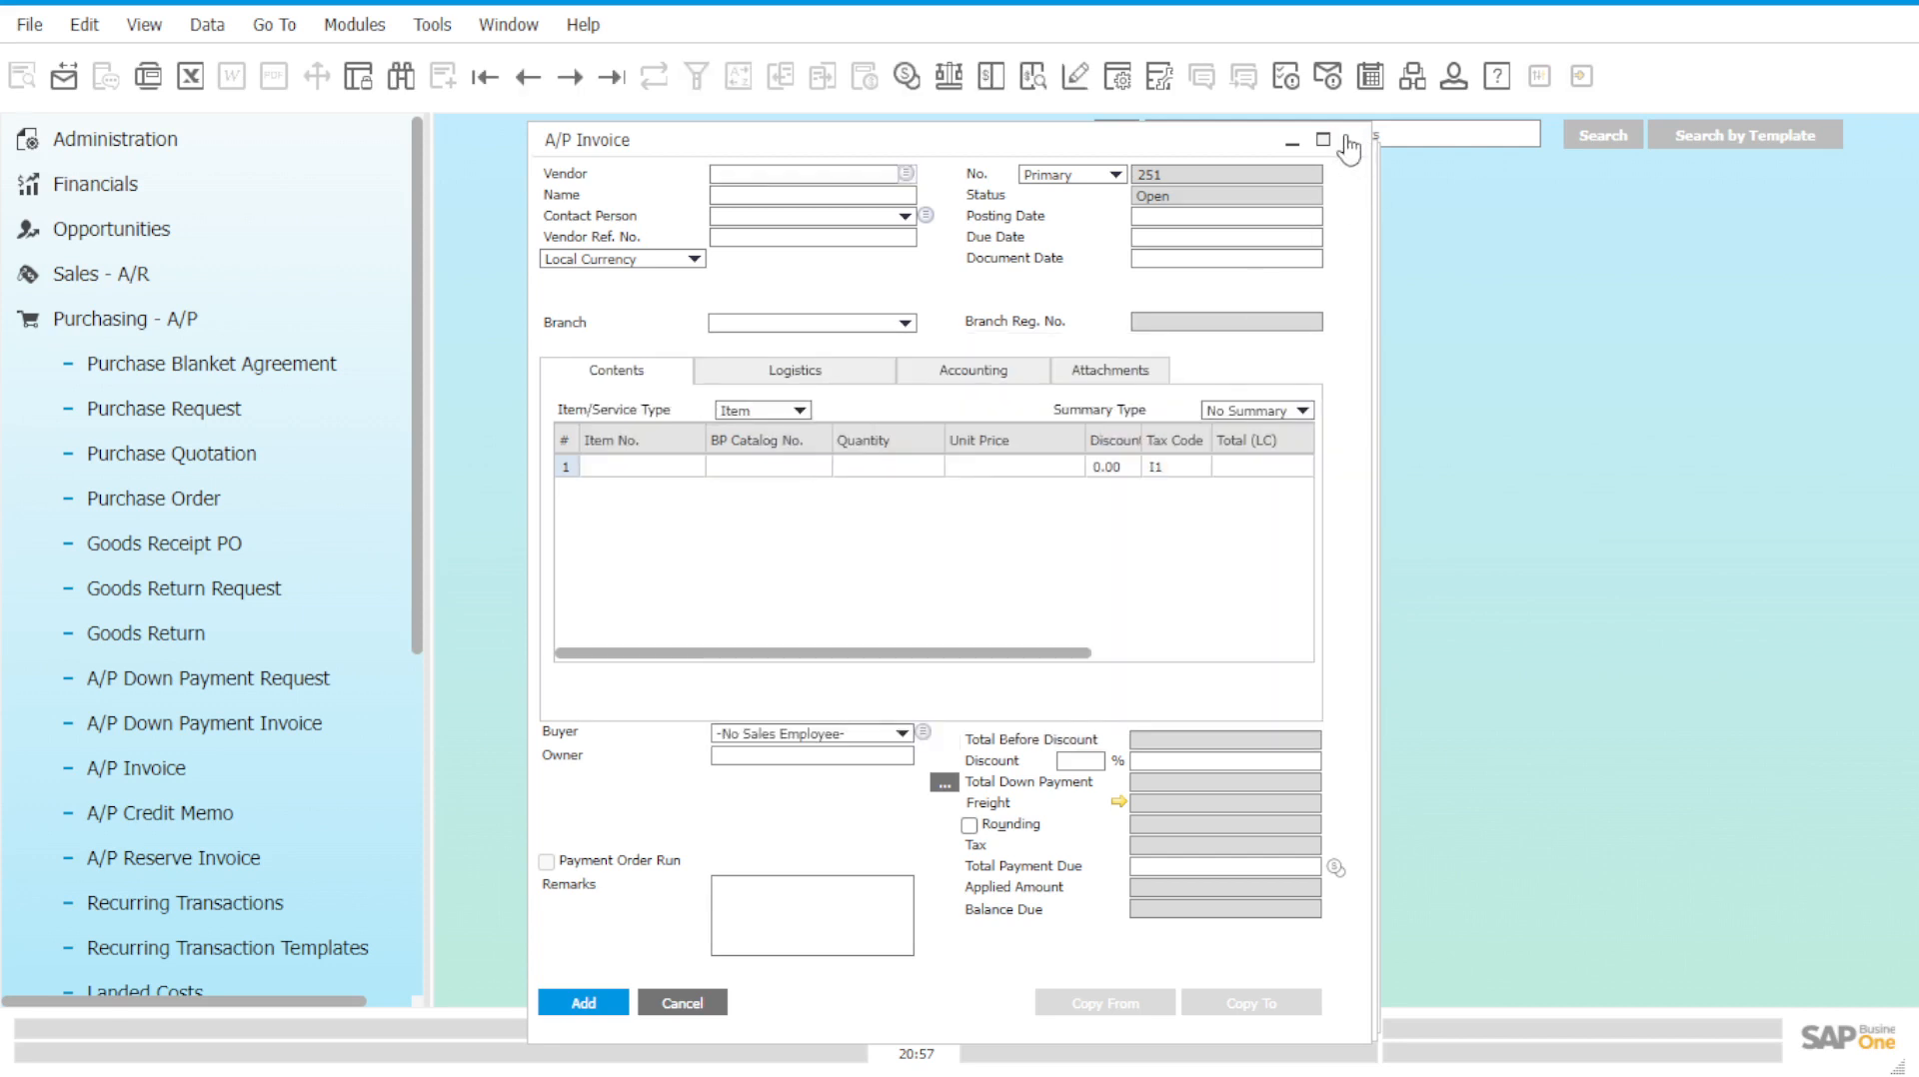
pyautogui.click(1348, 141)
pyautogui.click(1348, 141)
pyautogui.click(1348, 140)
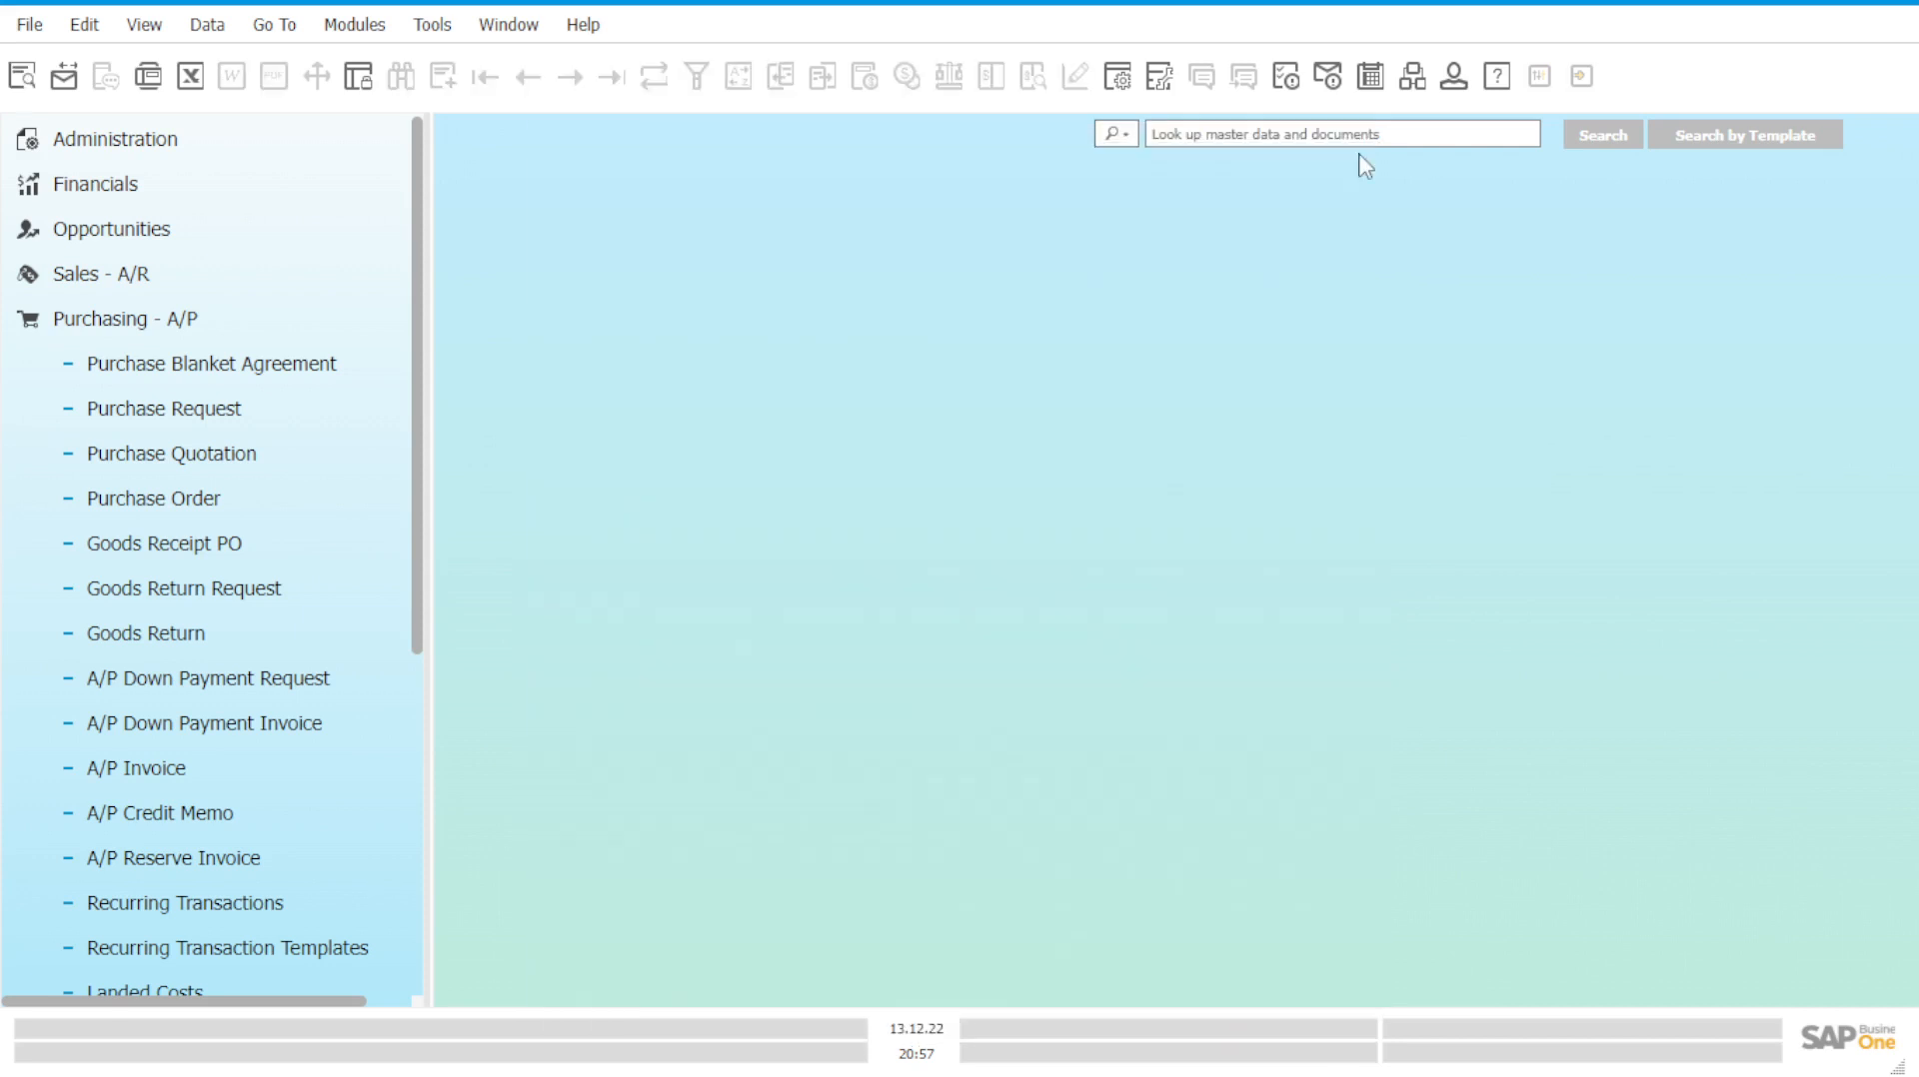
pyautogui.click(320, 325)
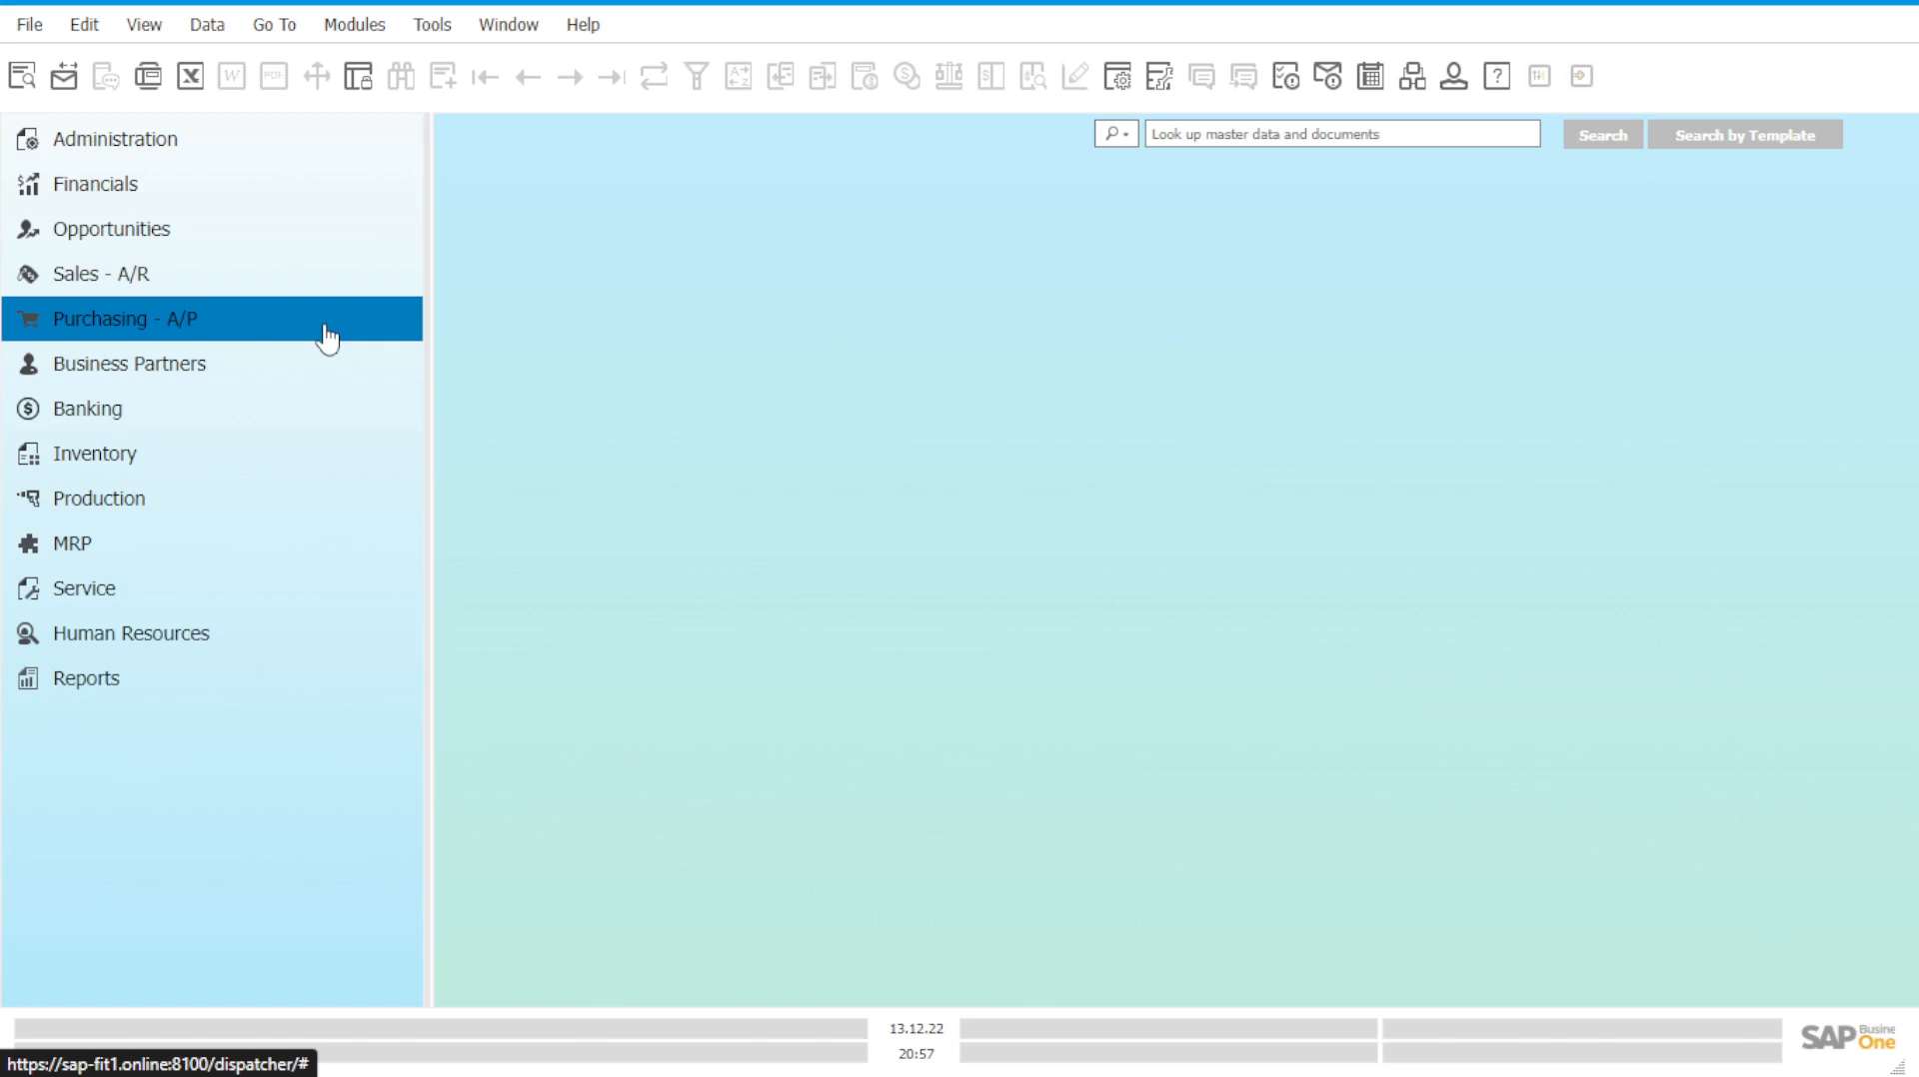
# Start a new outgoing payment from the Banking module.
pyautogui.click(310, 420)
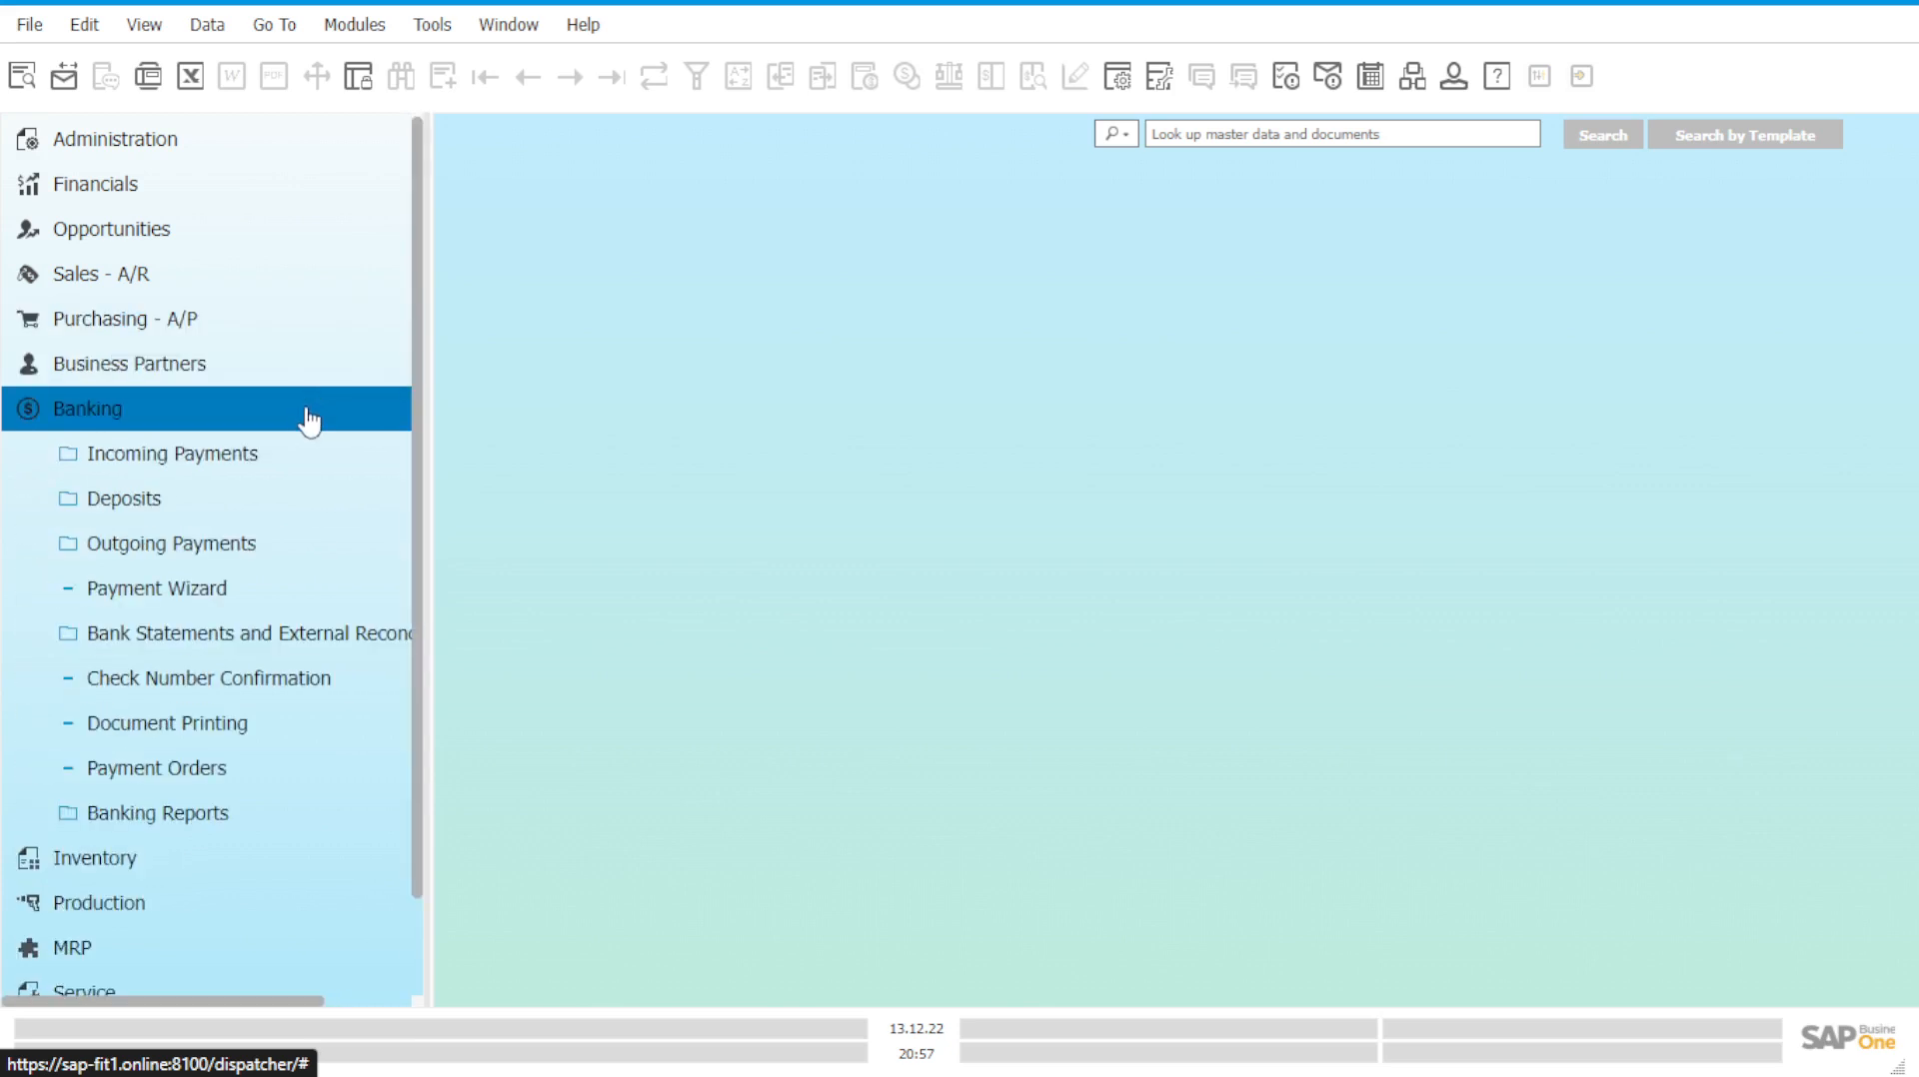
pyautogui.click(283, 548)
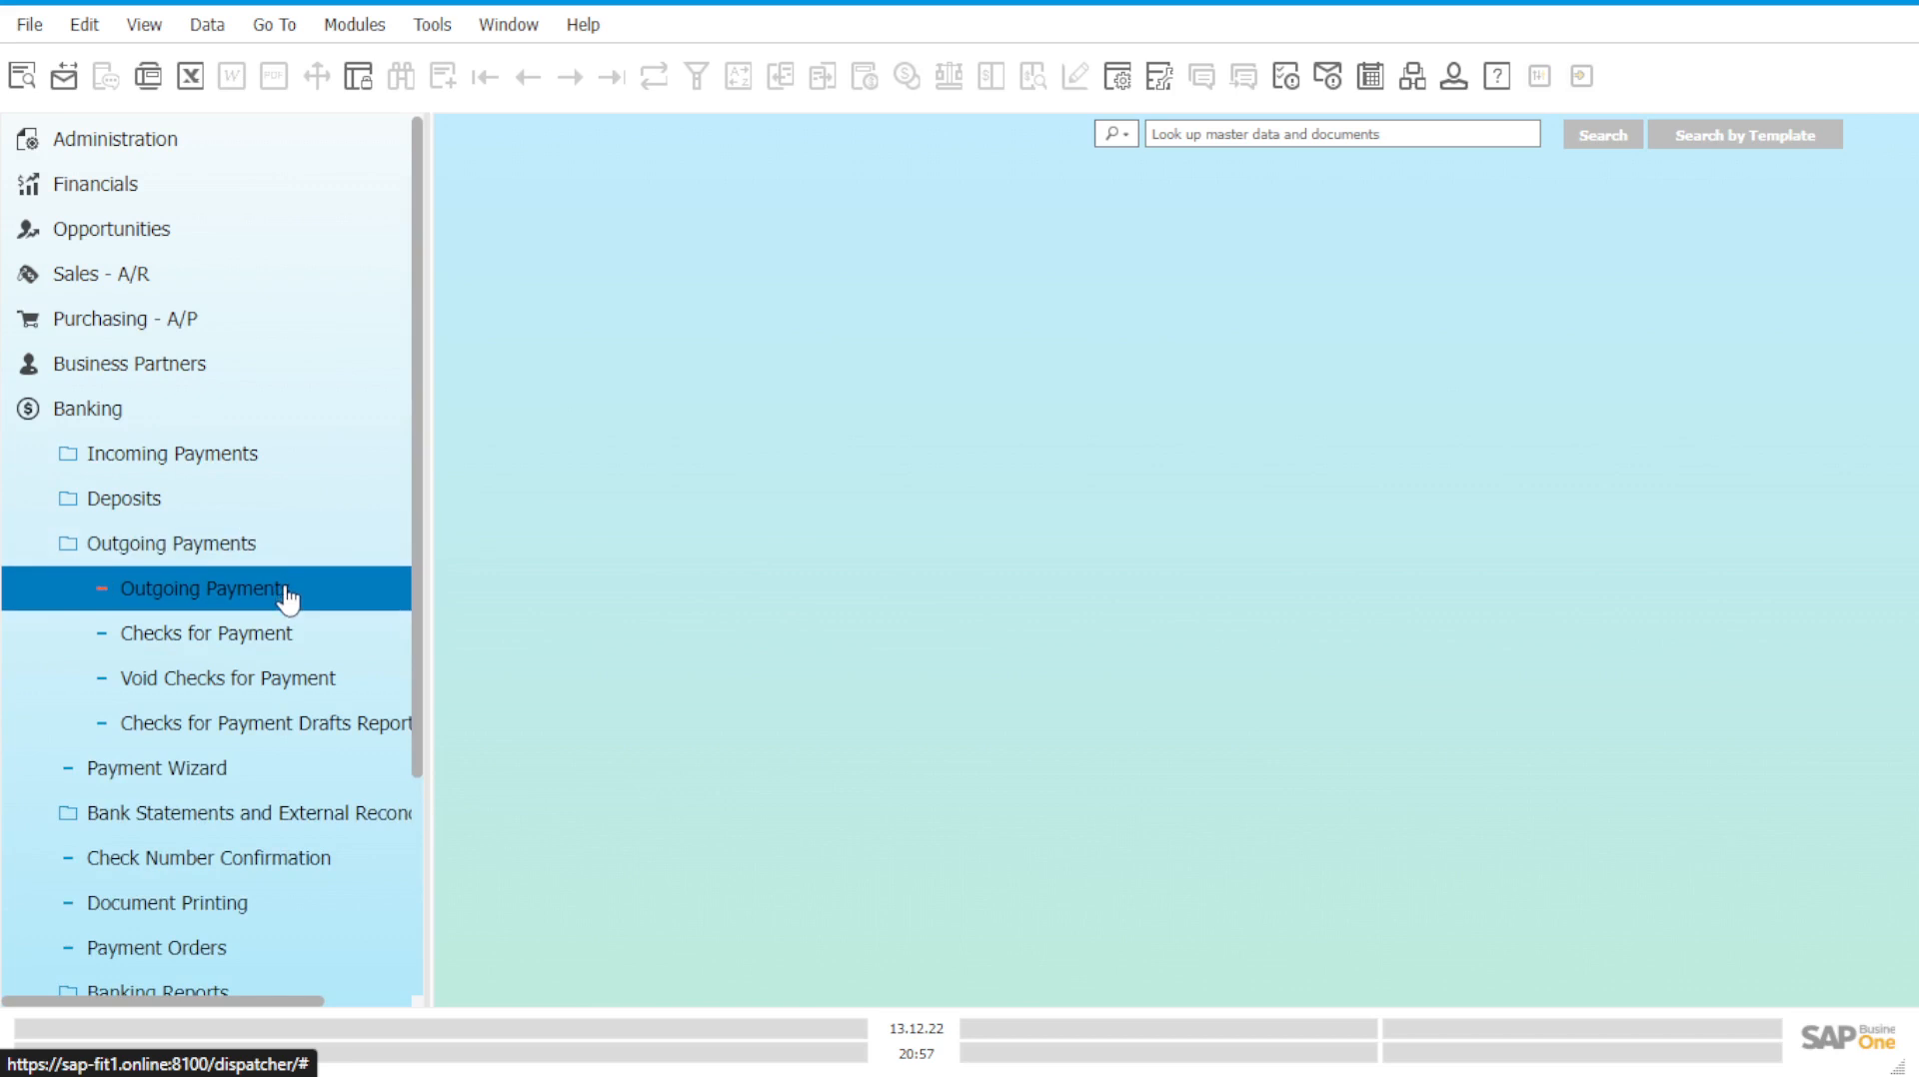
pyautogui.click(287, 594)
pyautogui.moveTo(728, 182); pyautogui.dragTo(937, 195)
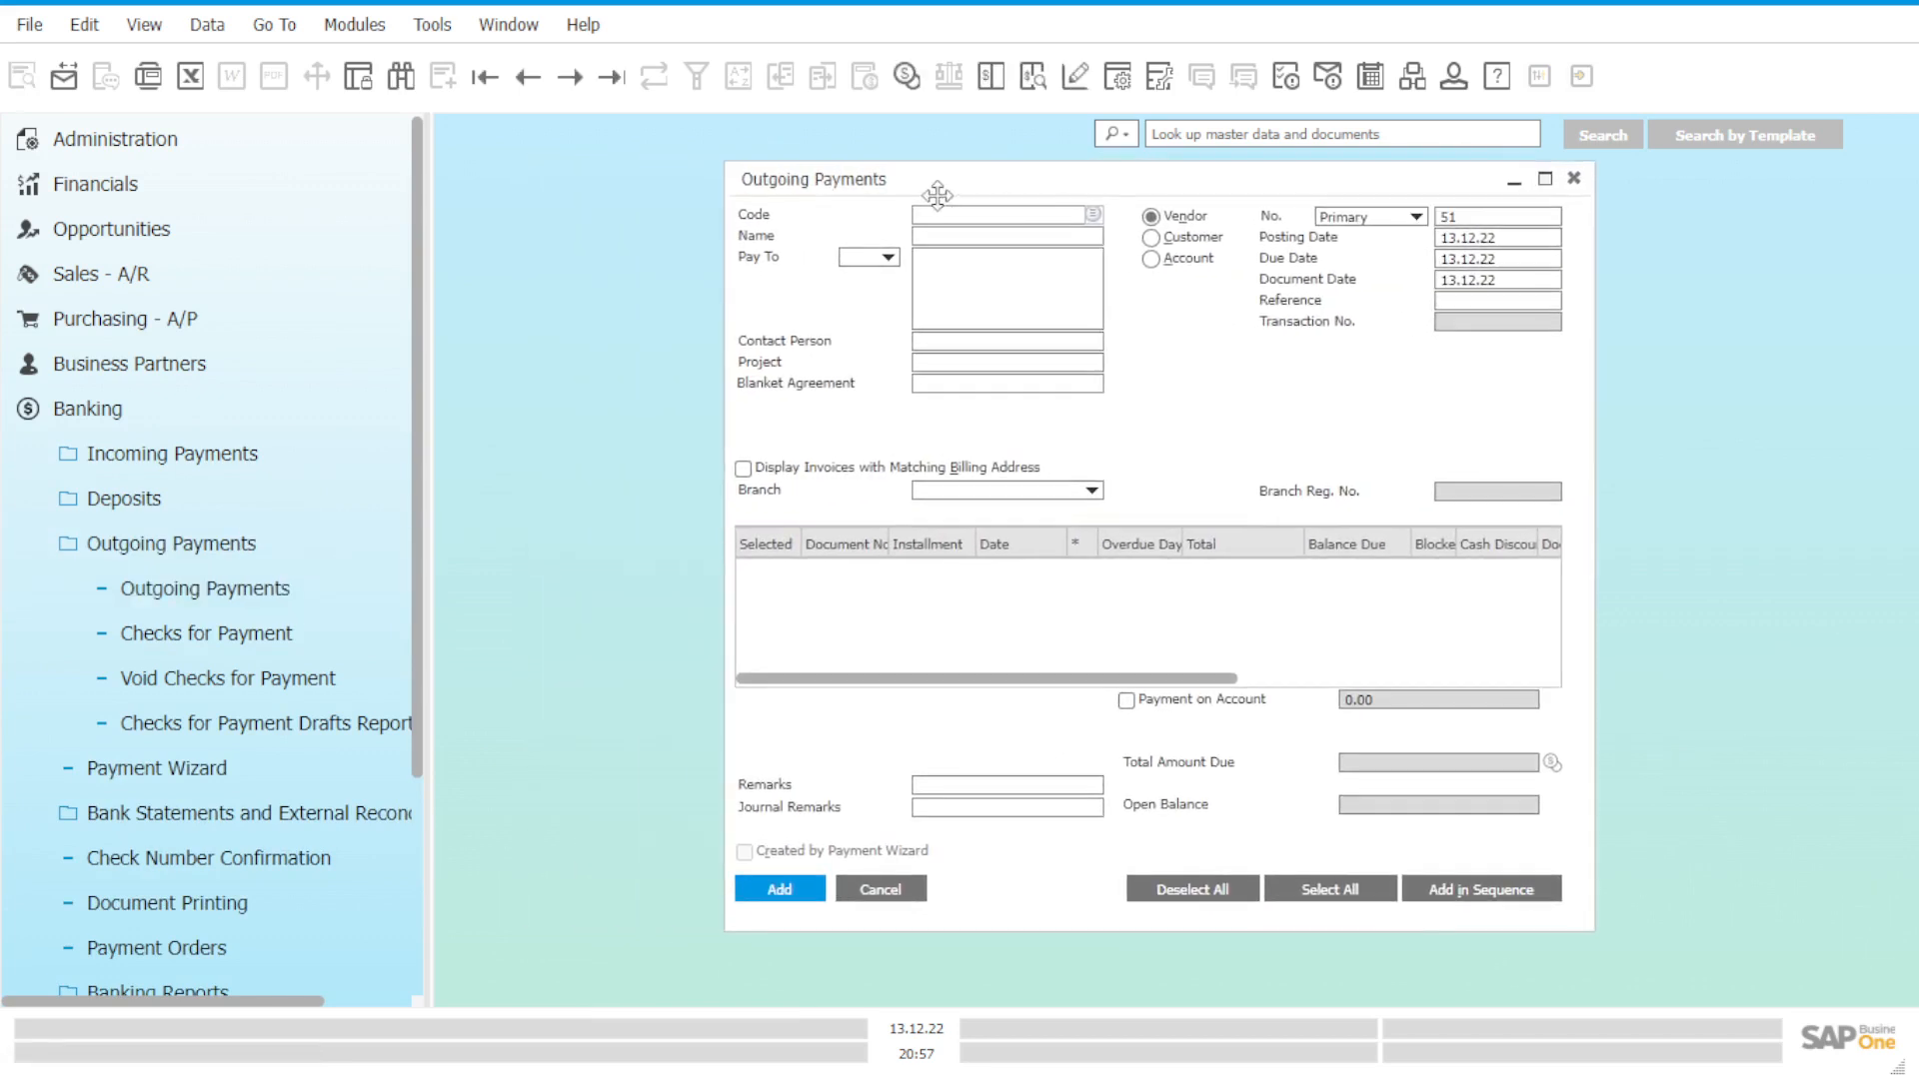
# Choose Acme Associates, branch OEC Computers UK, and mark invoice 250 for payment.
pyautogui.click(1096, 217)
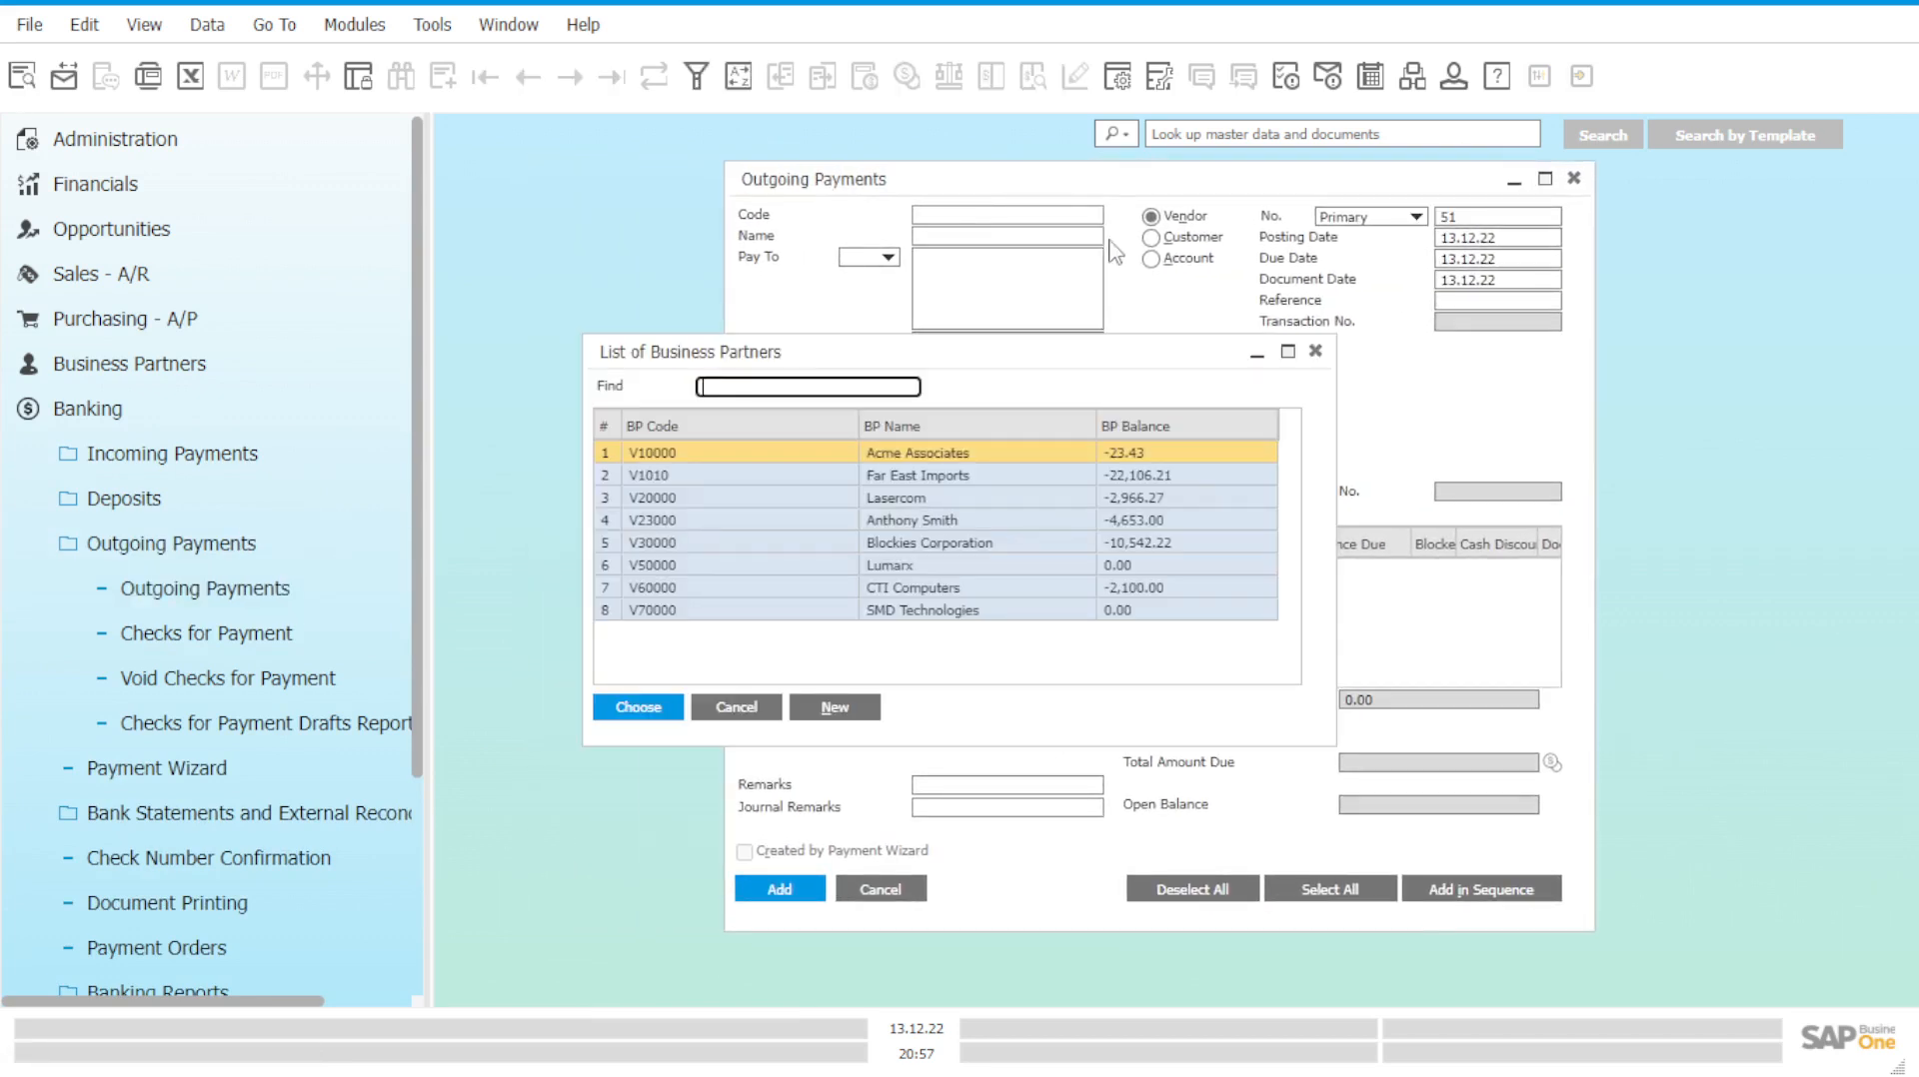
pyautogui.doubleClick(908, 461)
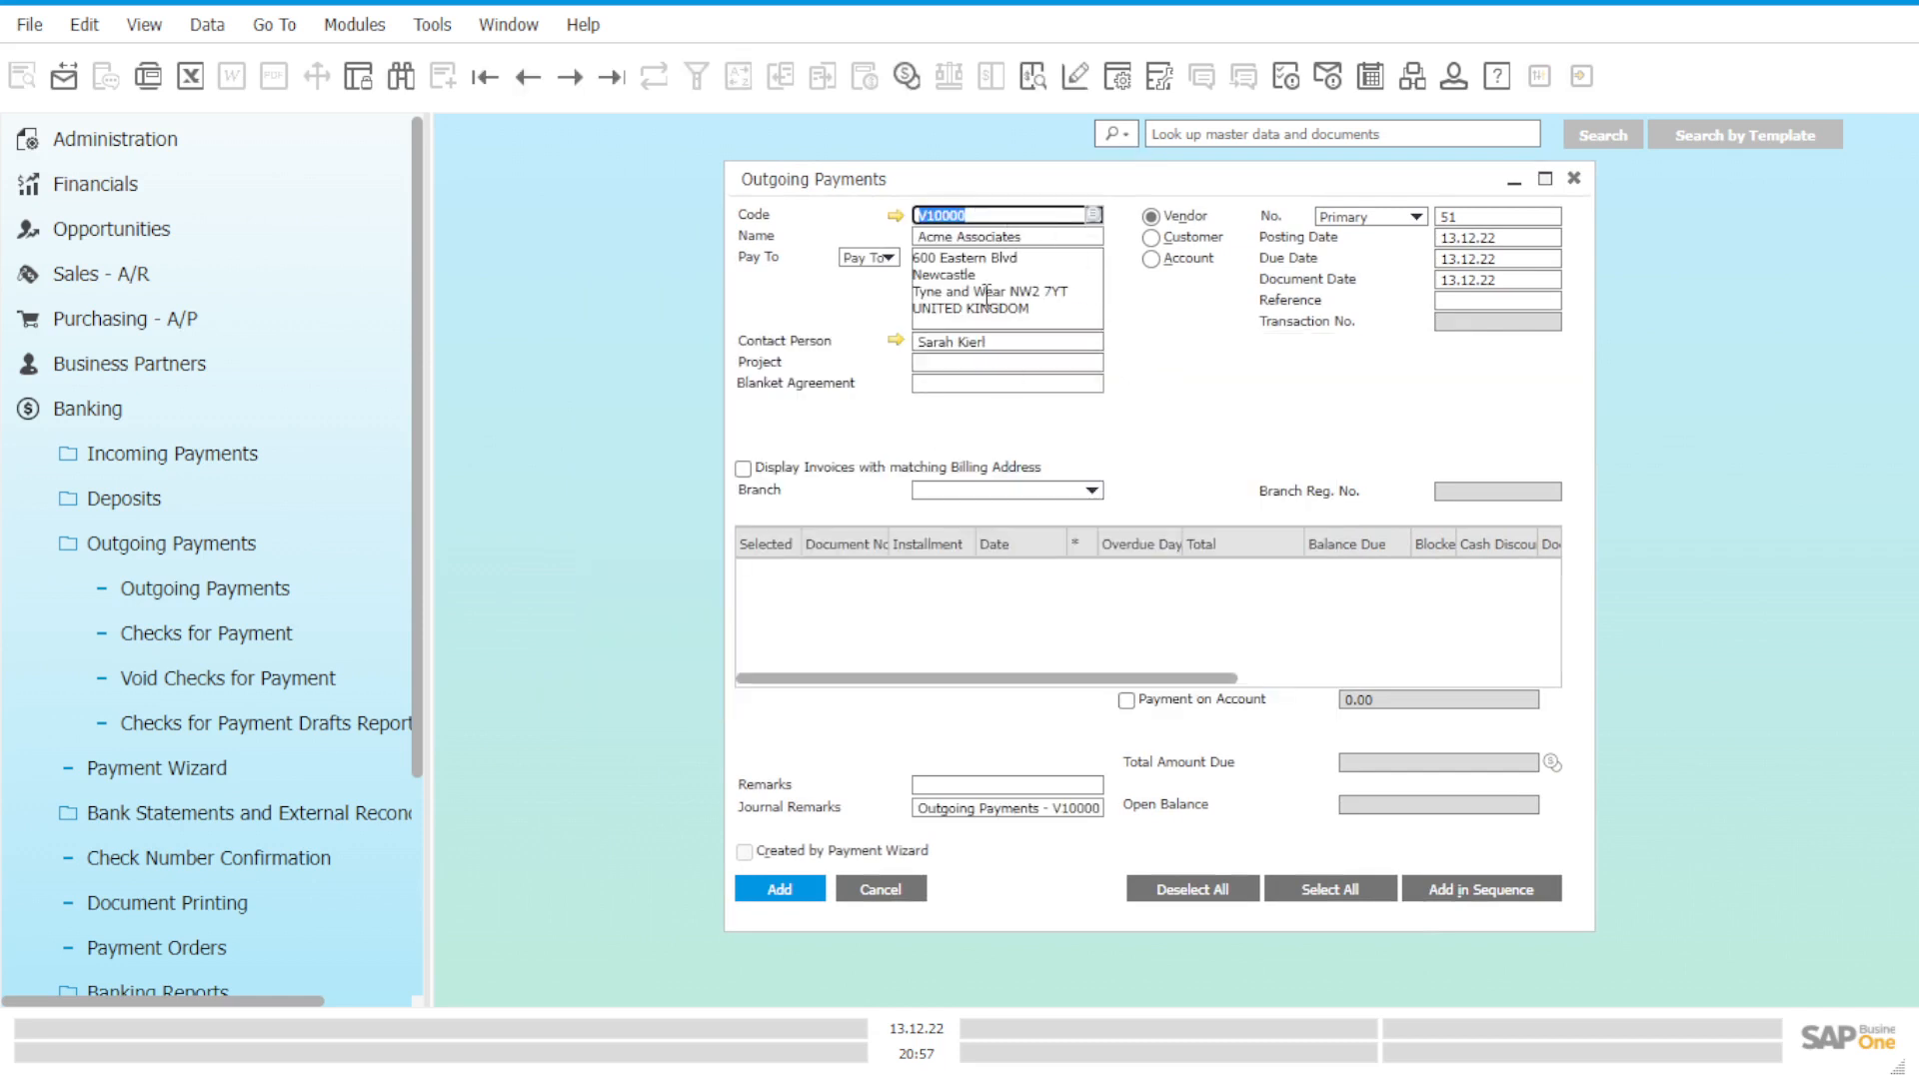
pyautogui.click(1011, 490)
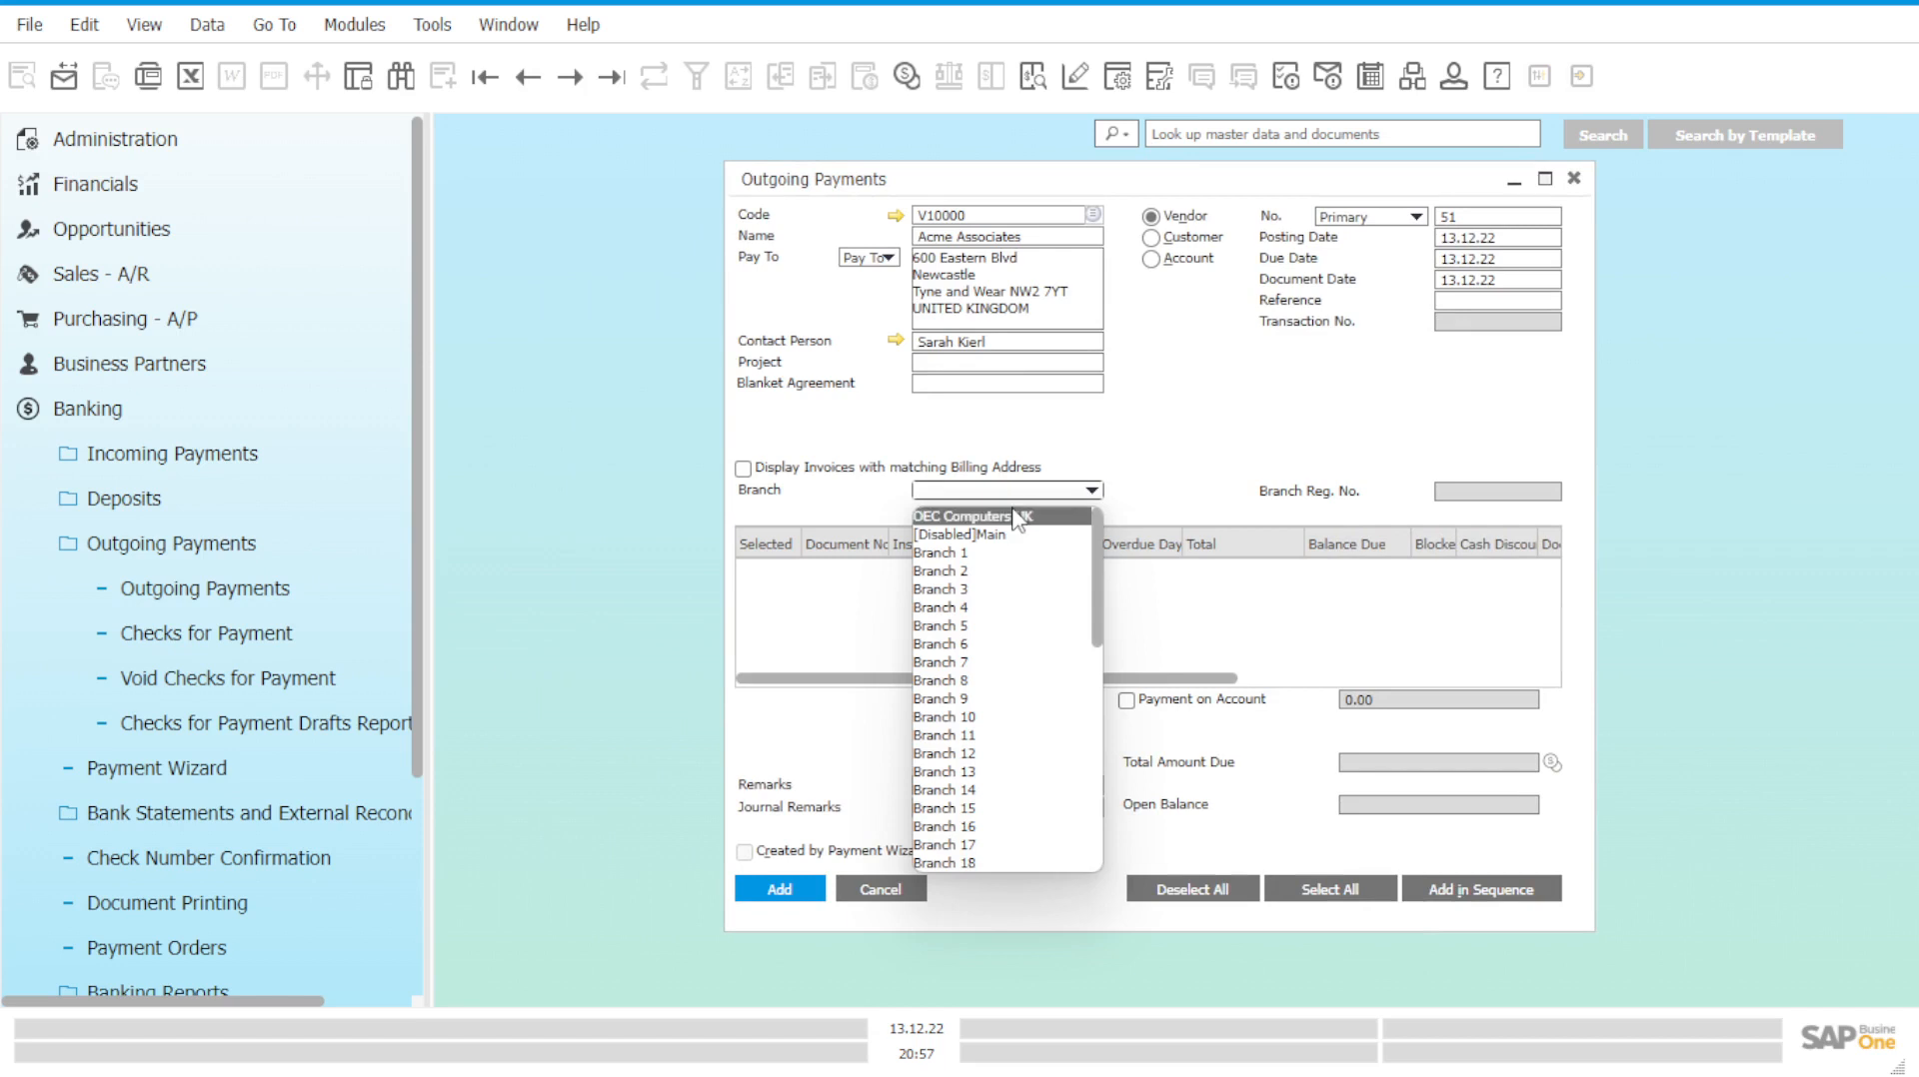
pyautogui.click(1015, 518)
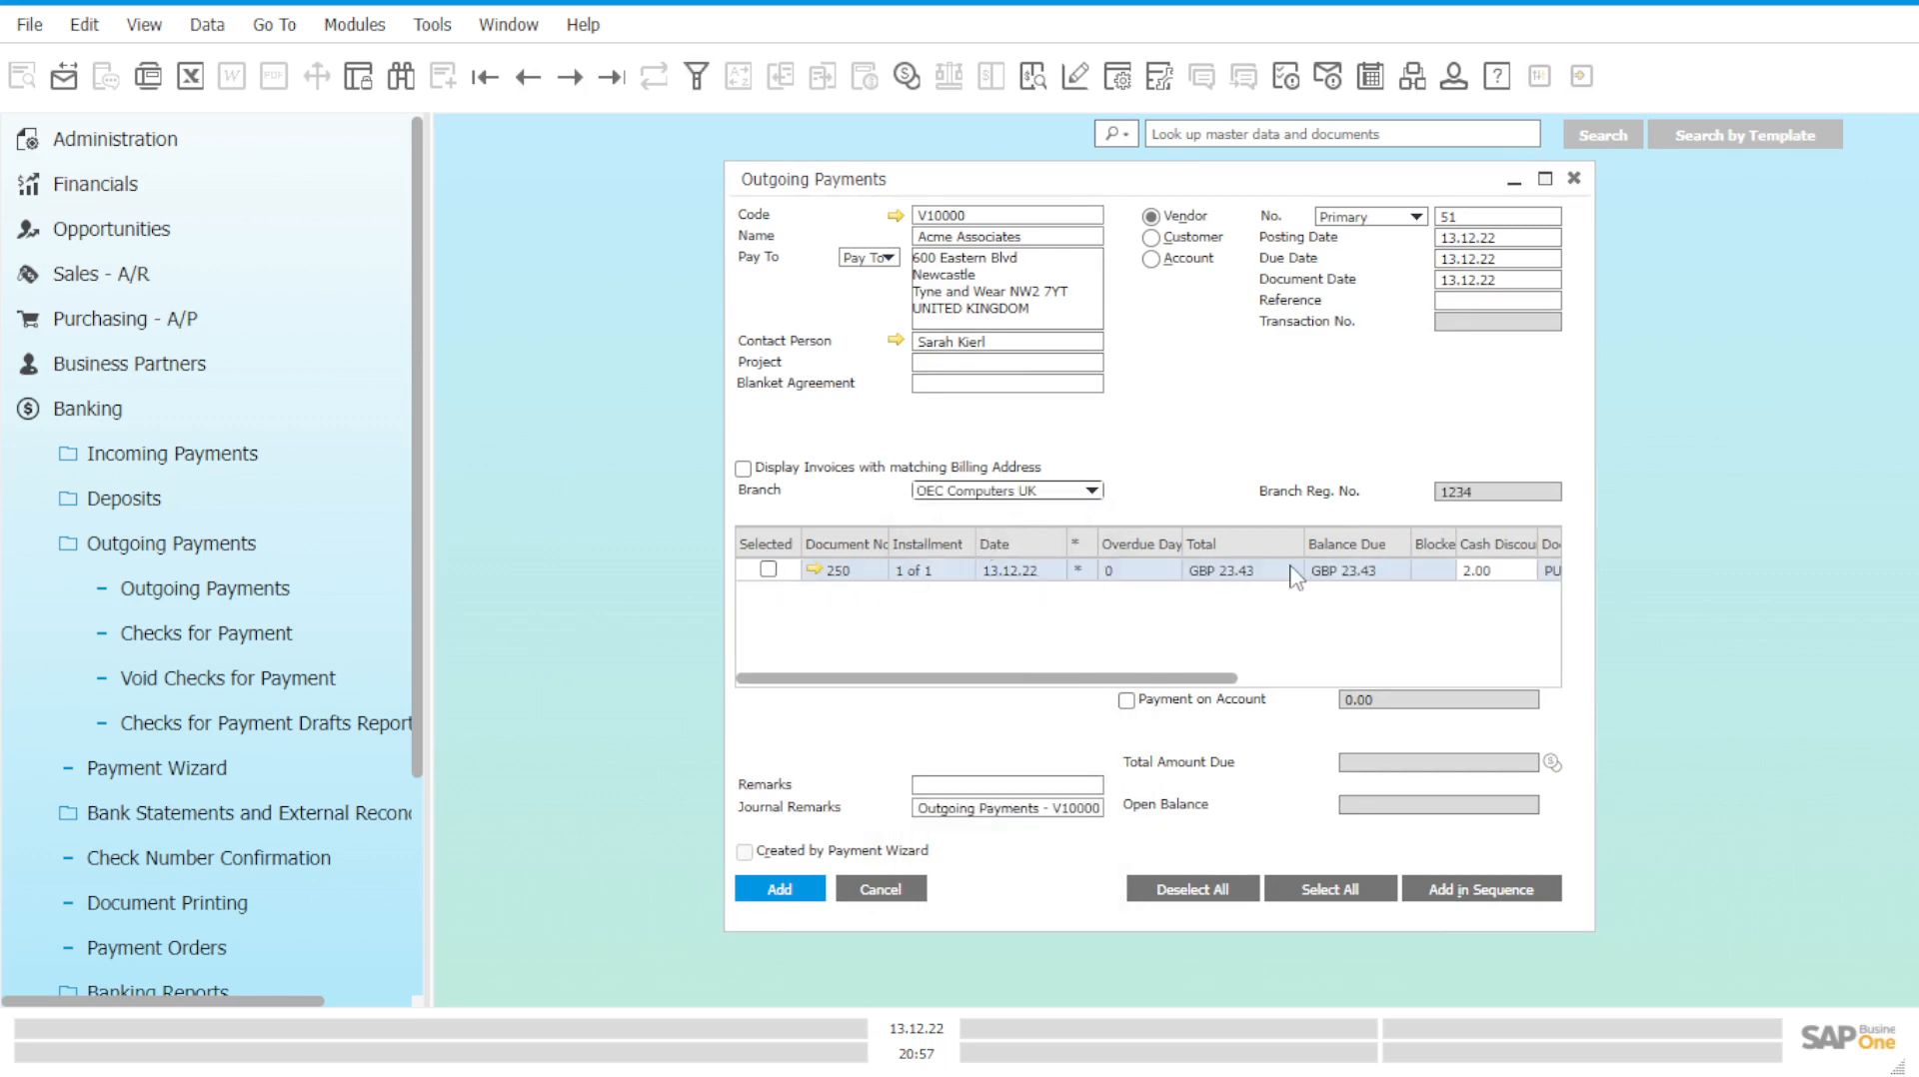
pyautogui.click(769, 571)
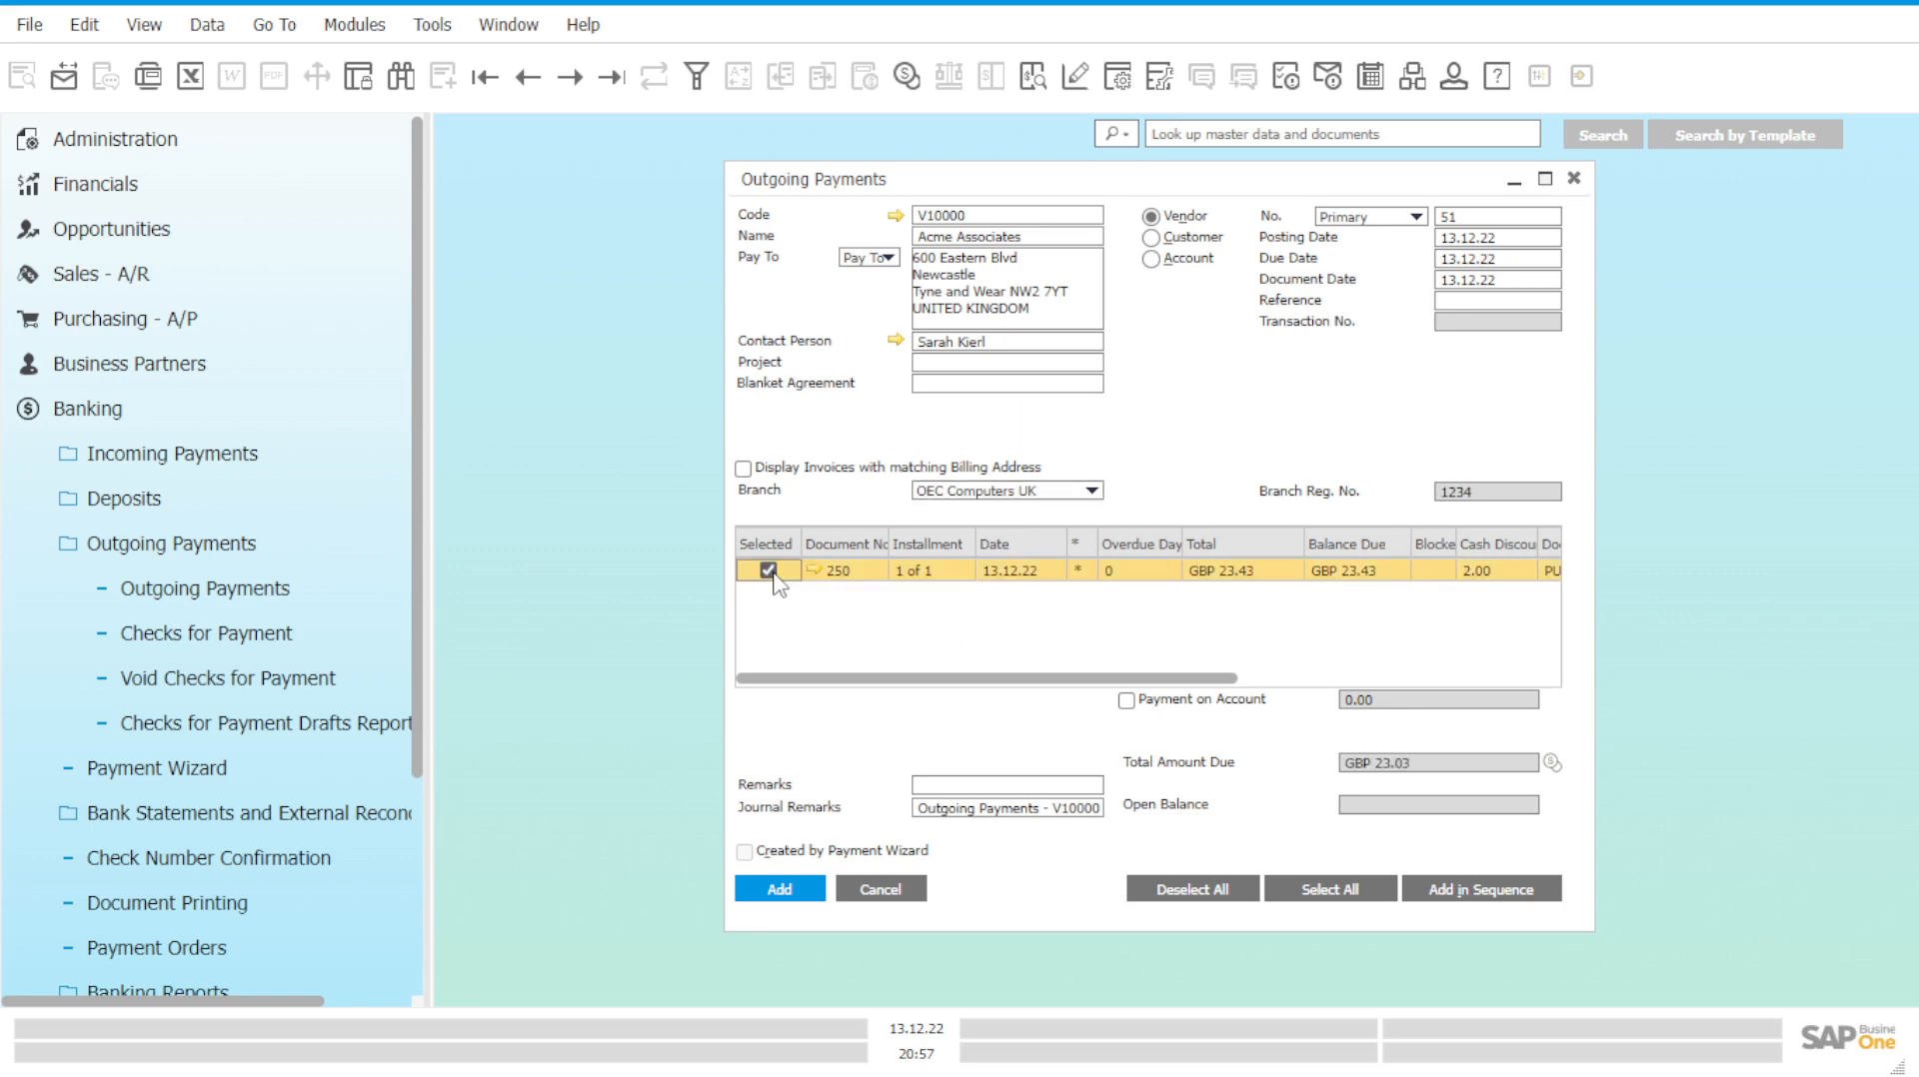
pyautogui.rightClick(1212, 439)
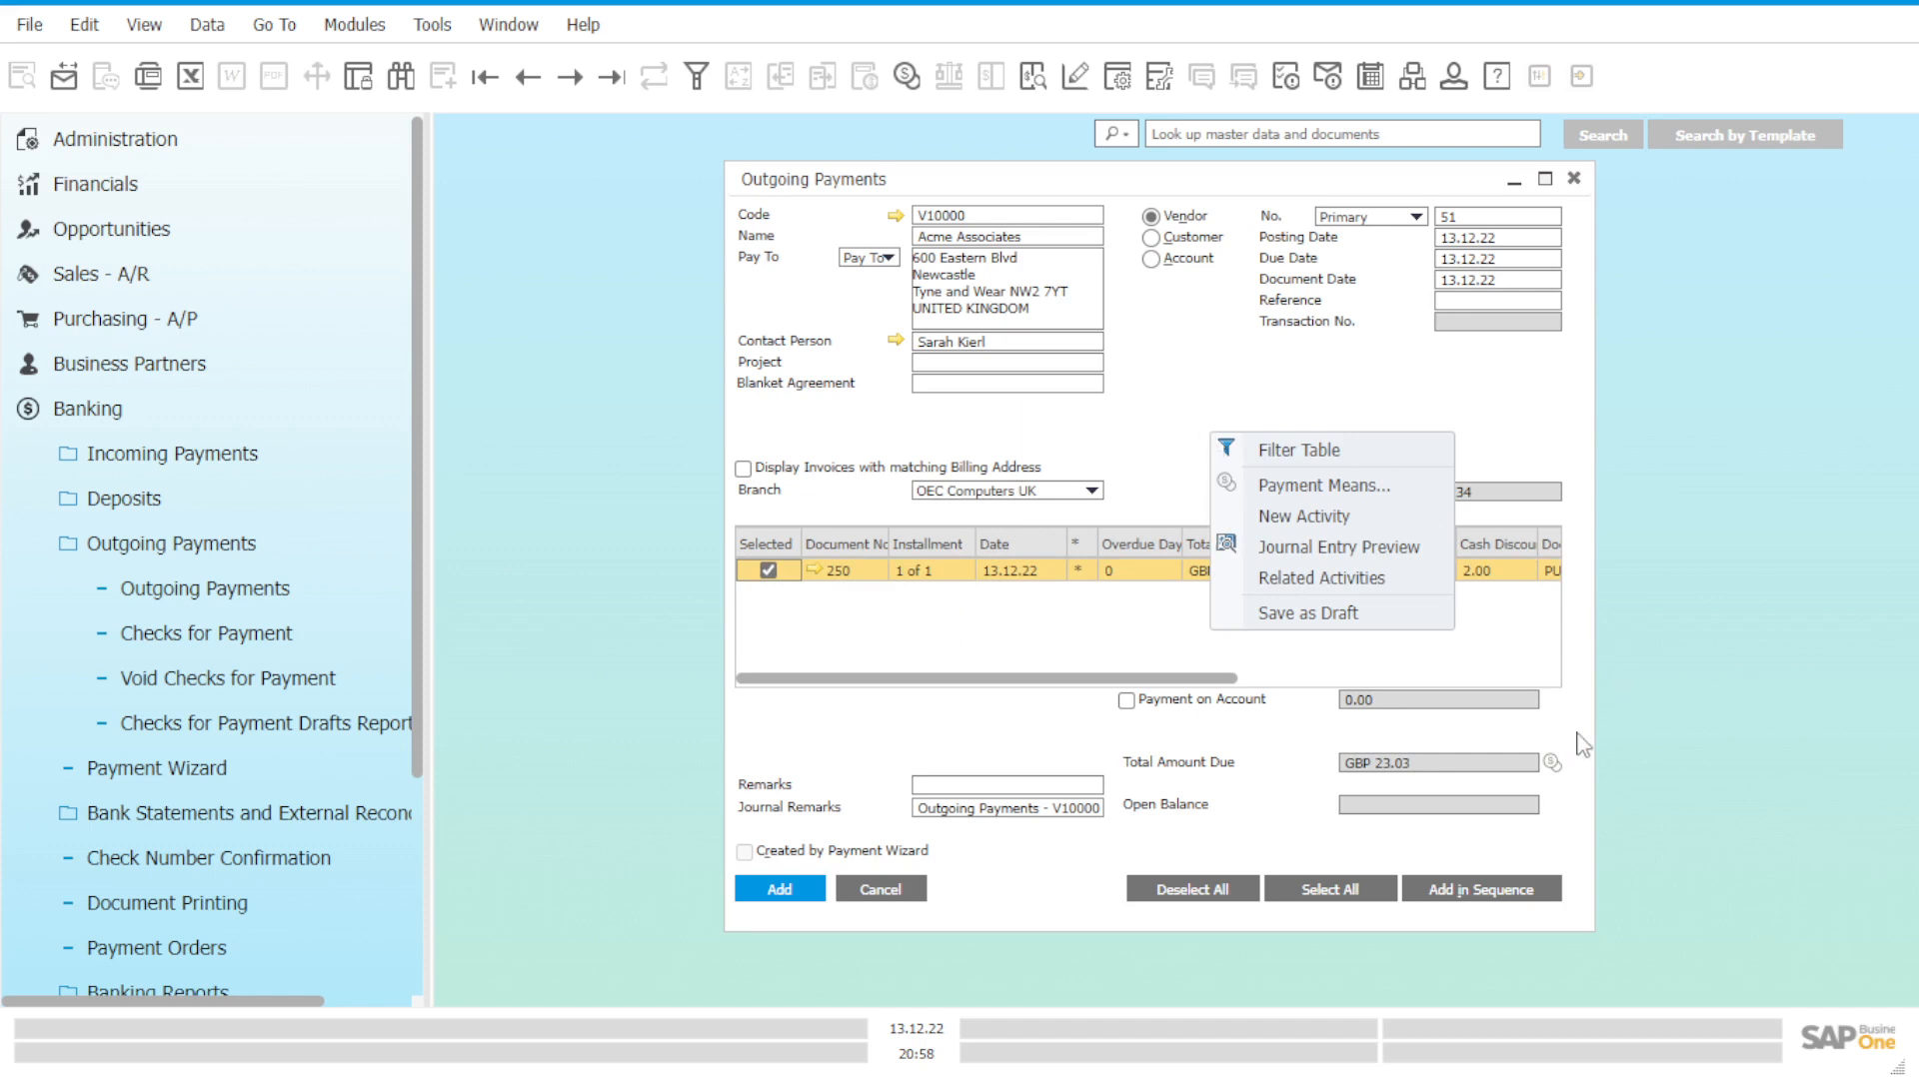
pyautogui.click(1561, 762)
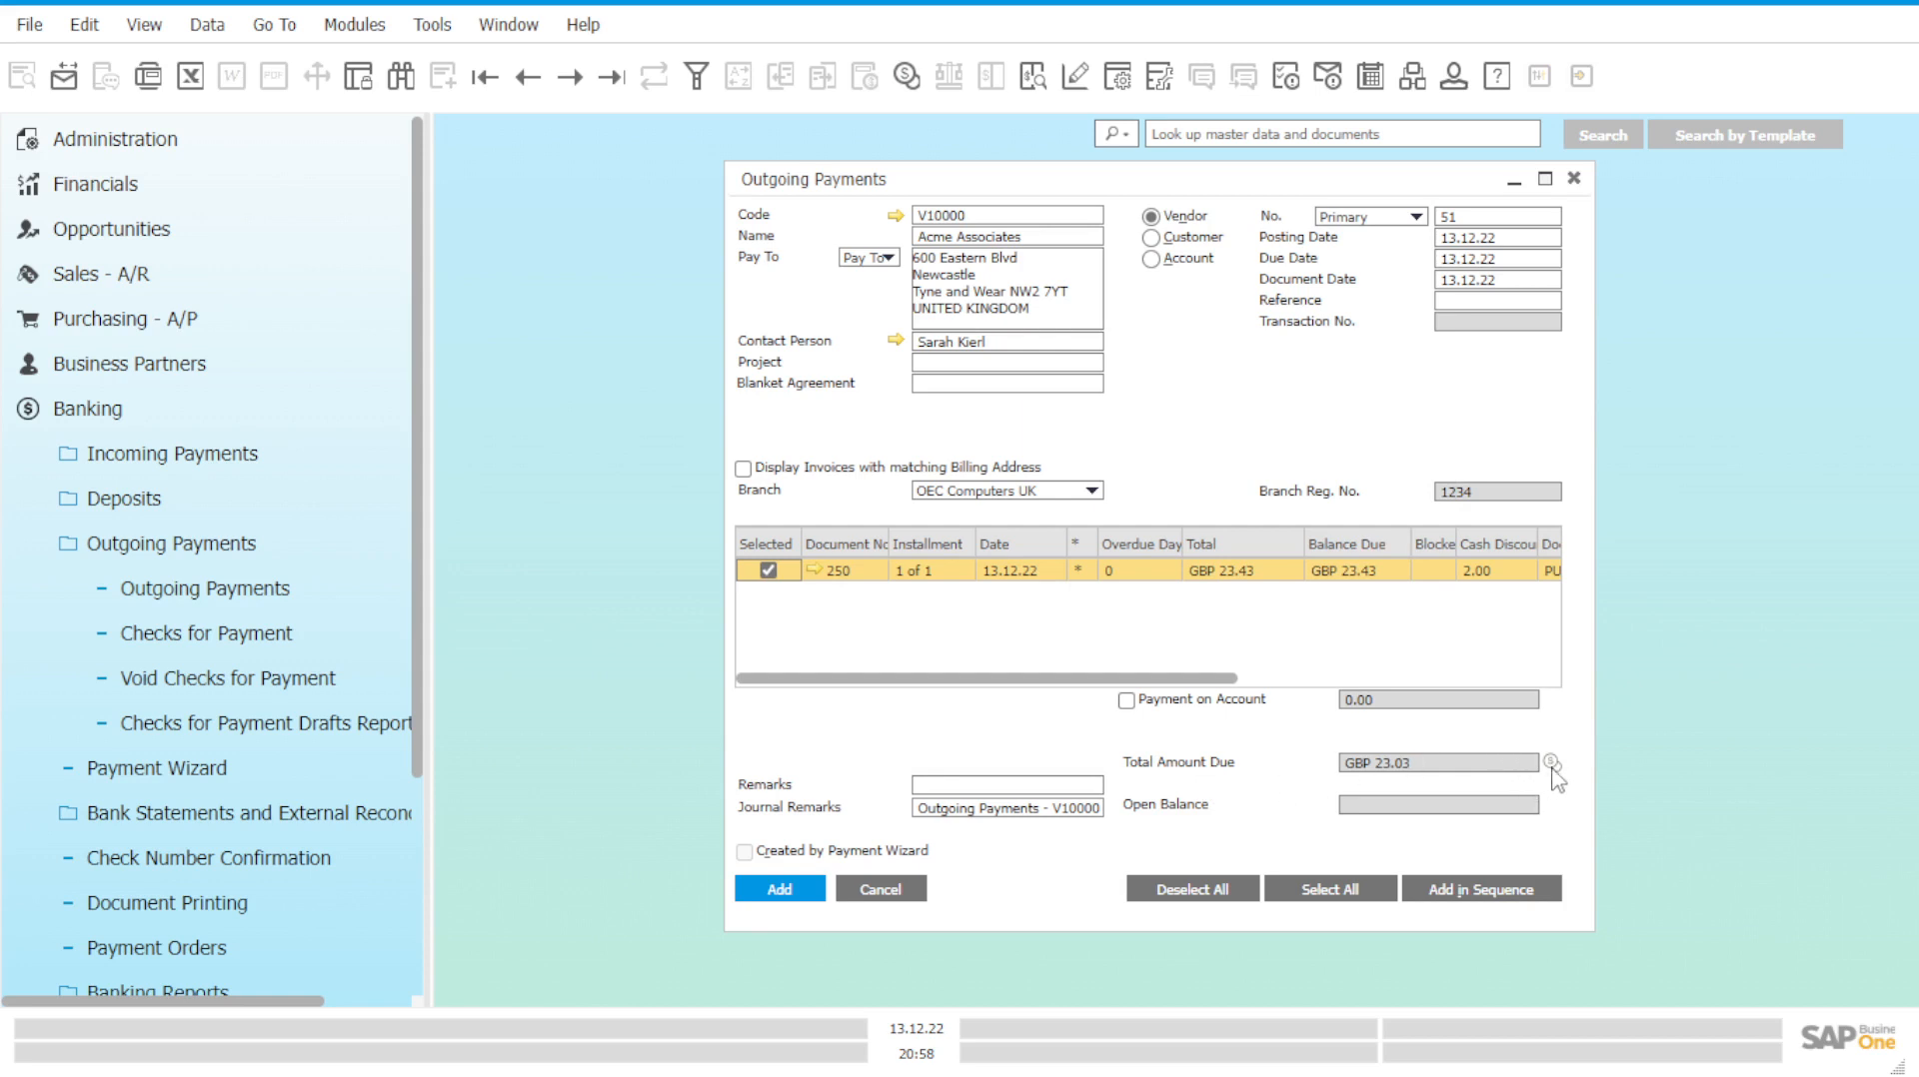
# Set the cash payment means to petty cash G/L account 1530002A.
pyautogui.click(1553, 767)
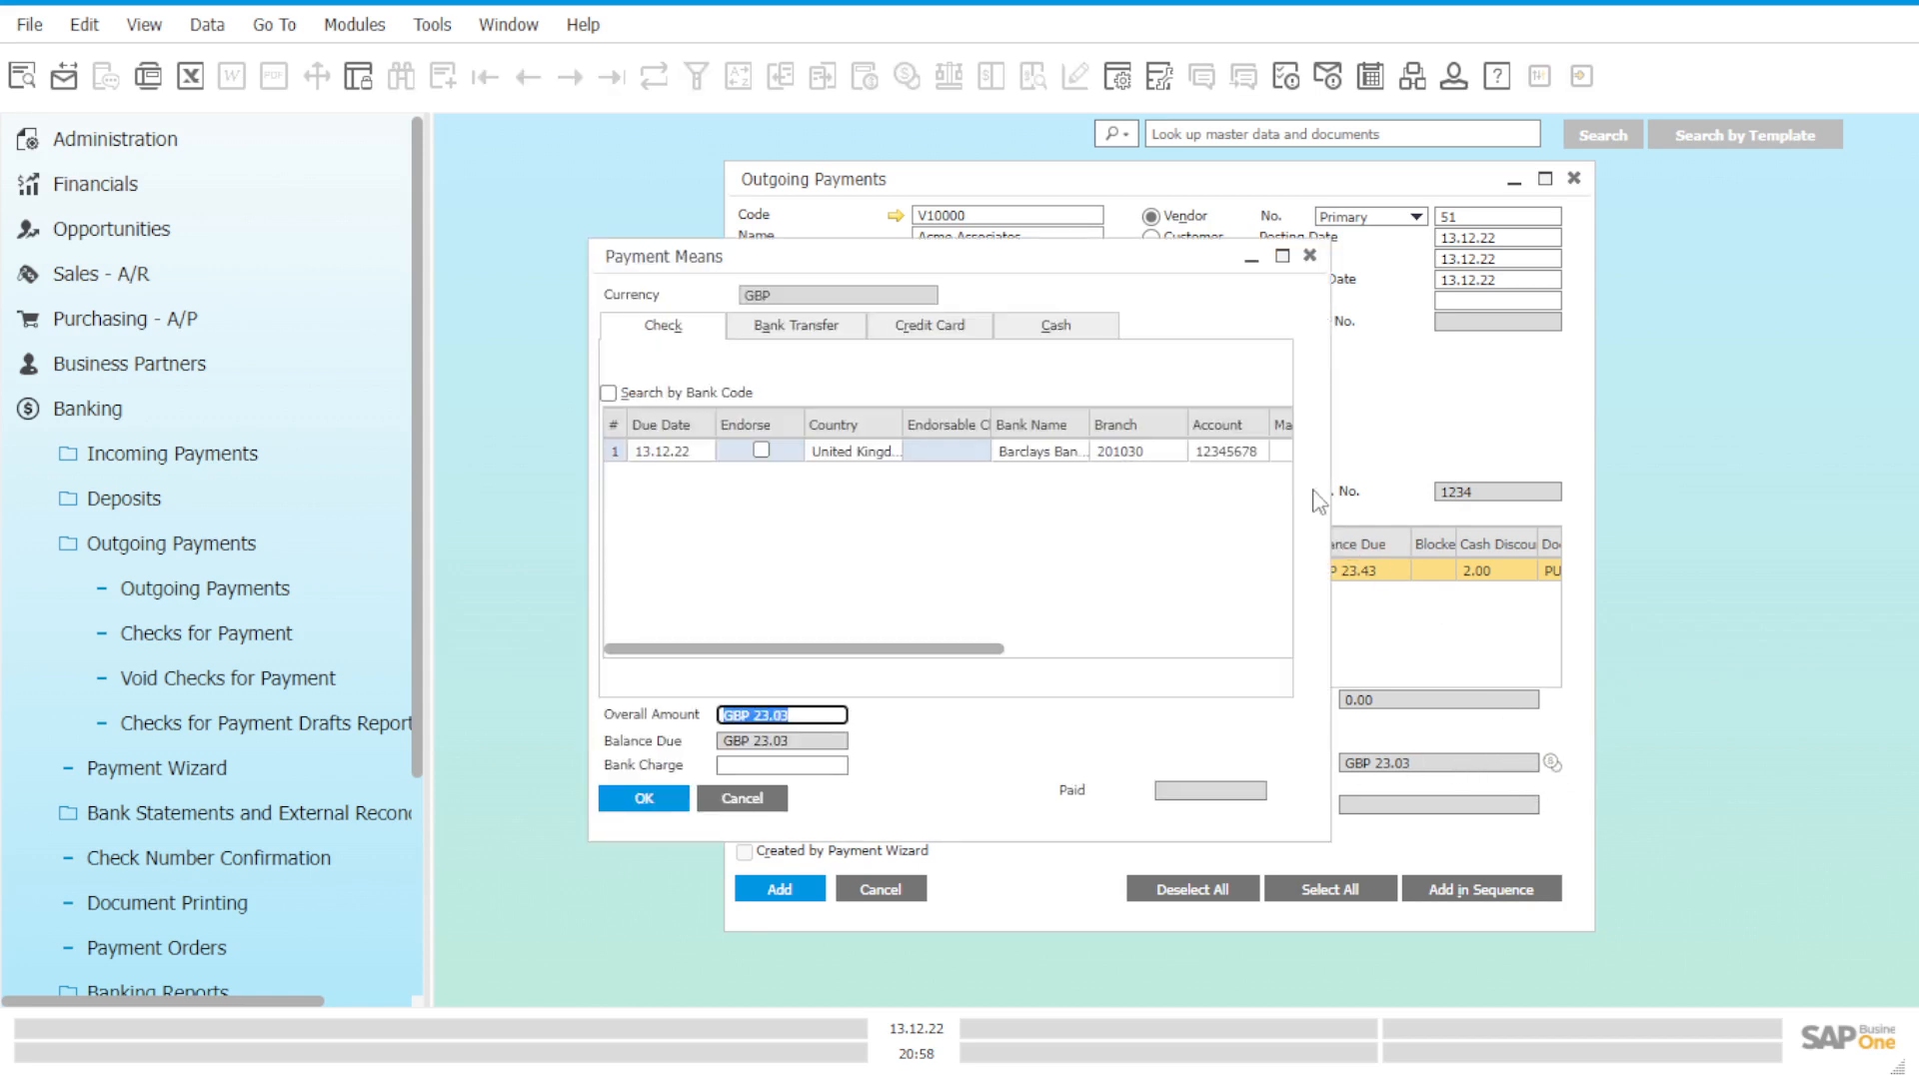
pyautogui.click(1102, 345)
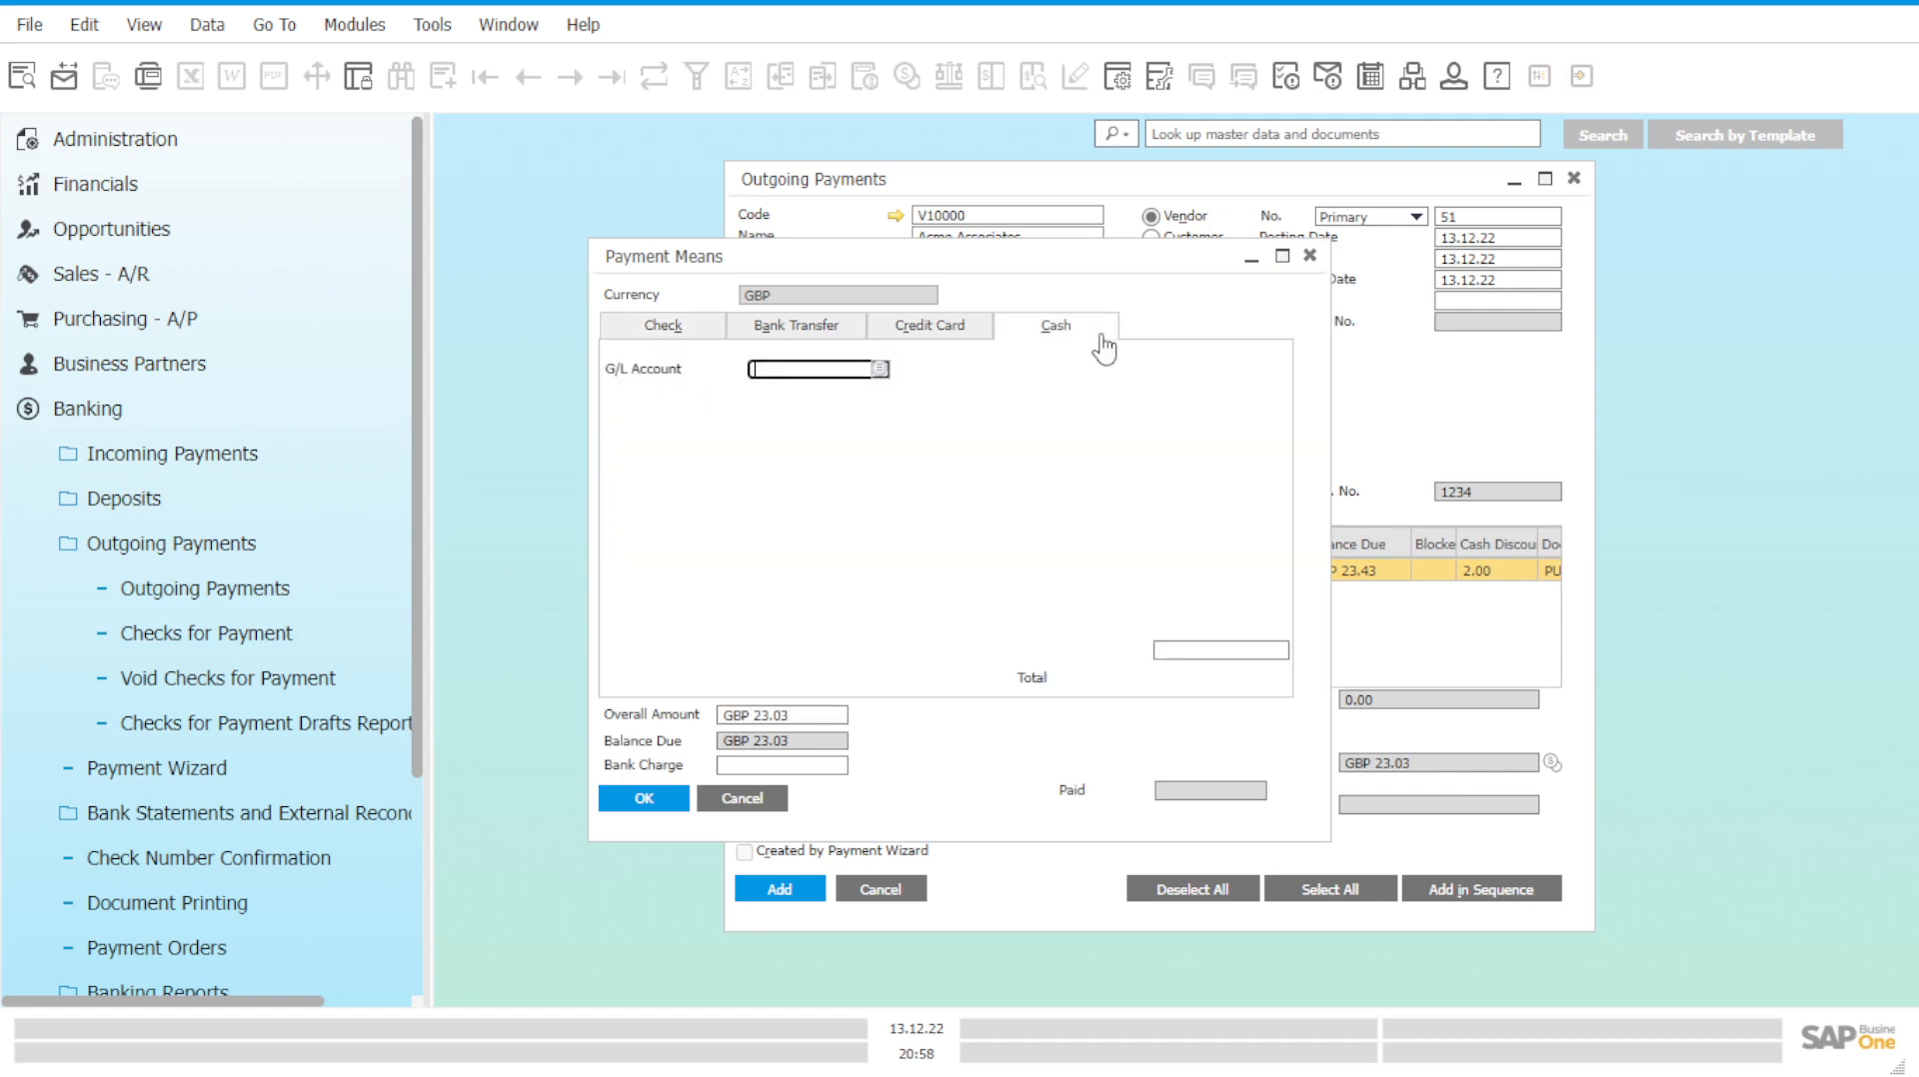
pyautogui.click(880, 369)
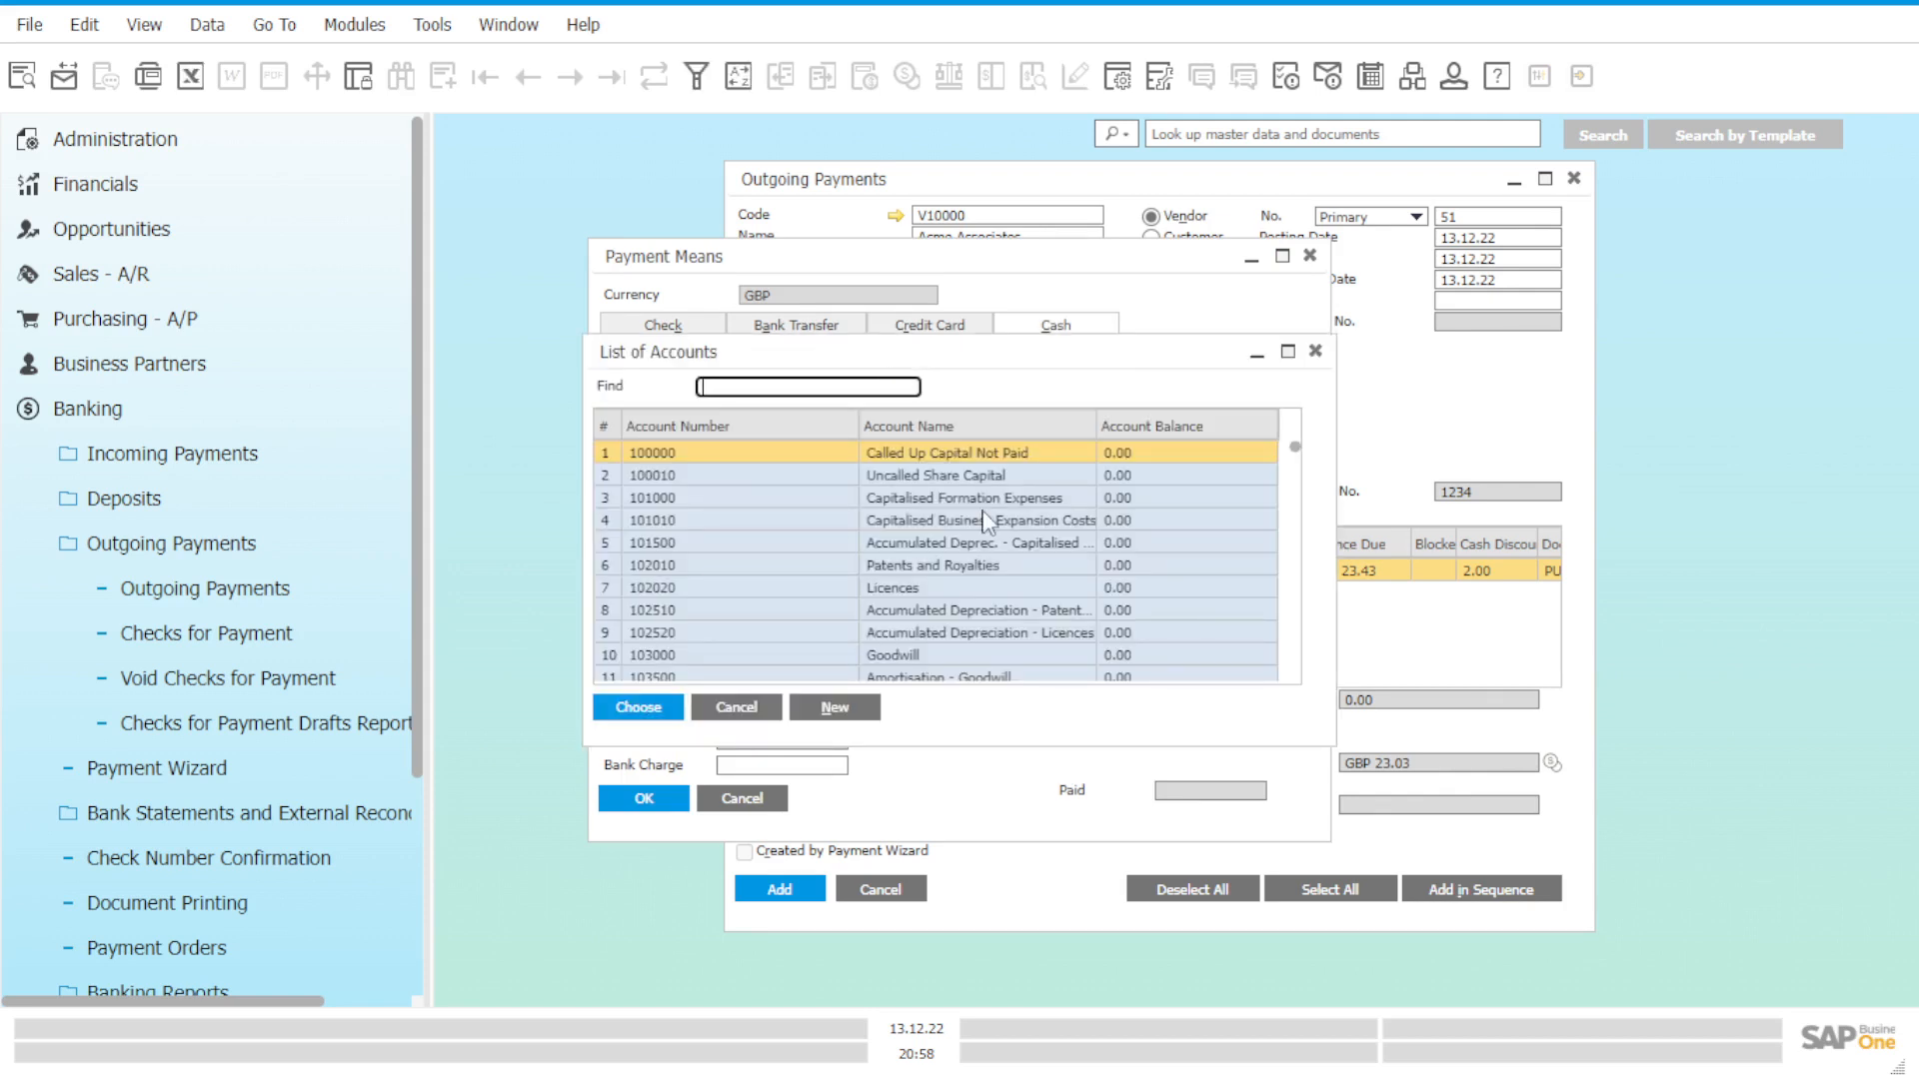
pyautogui.write('153')
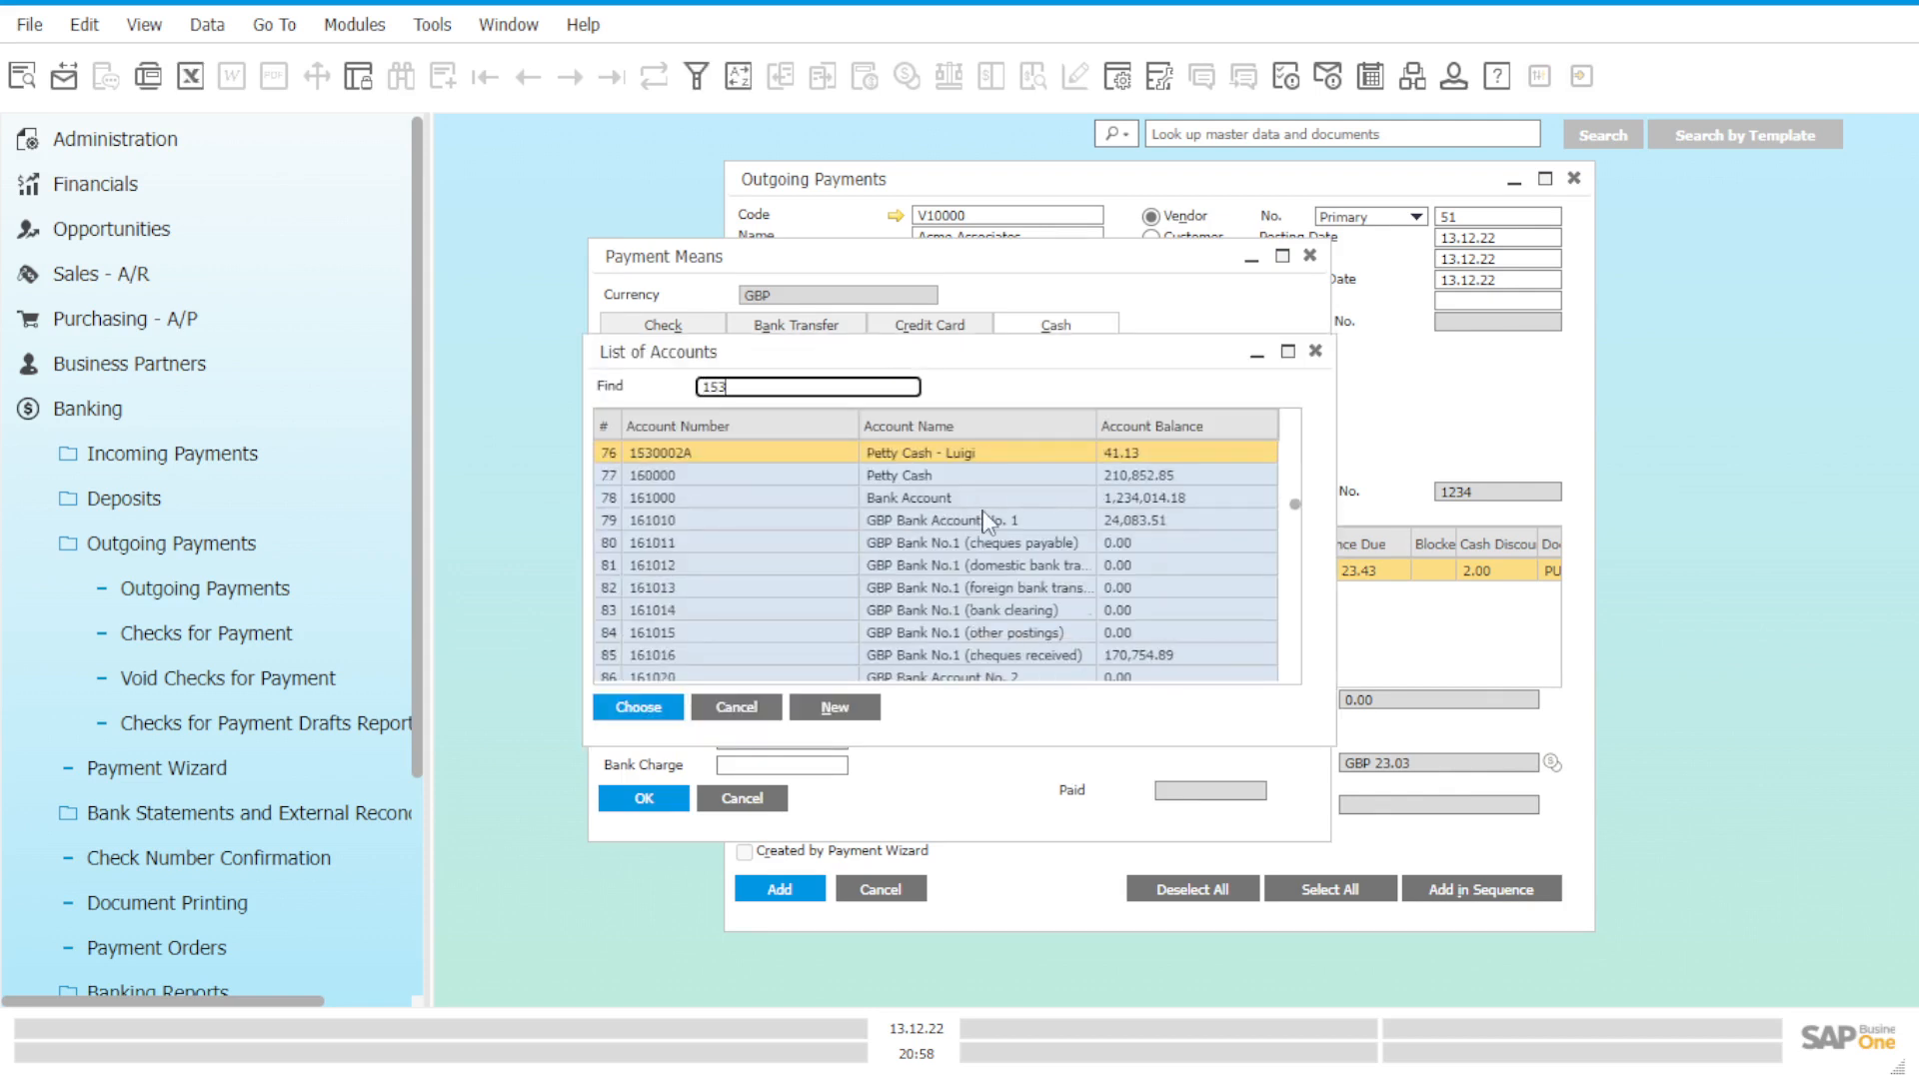
pyautogui.click(971, 456)
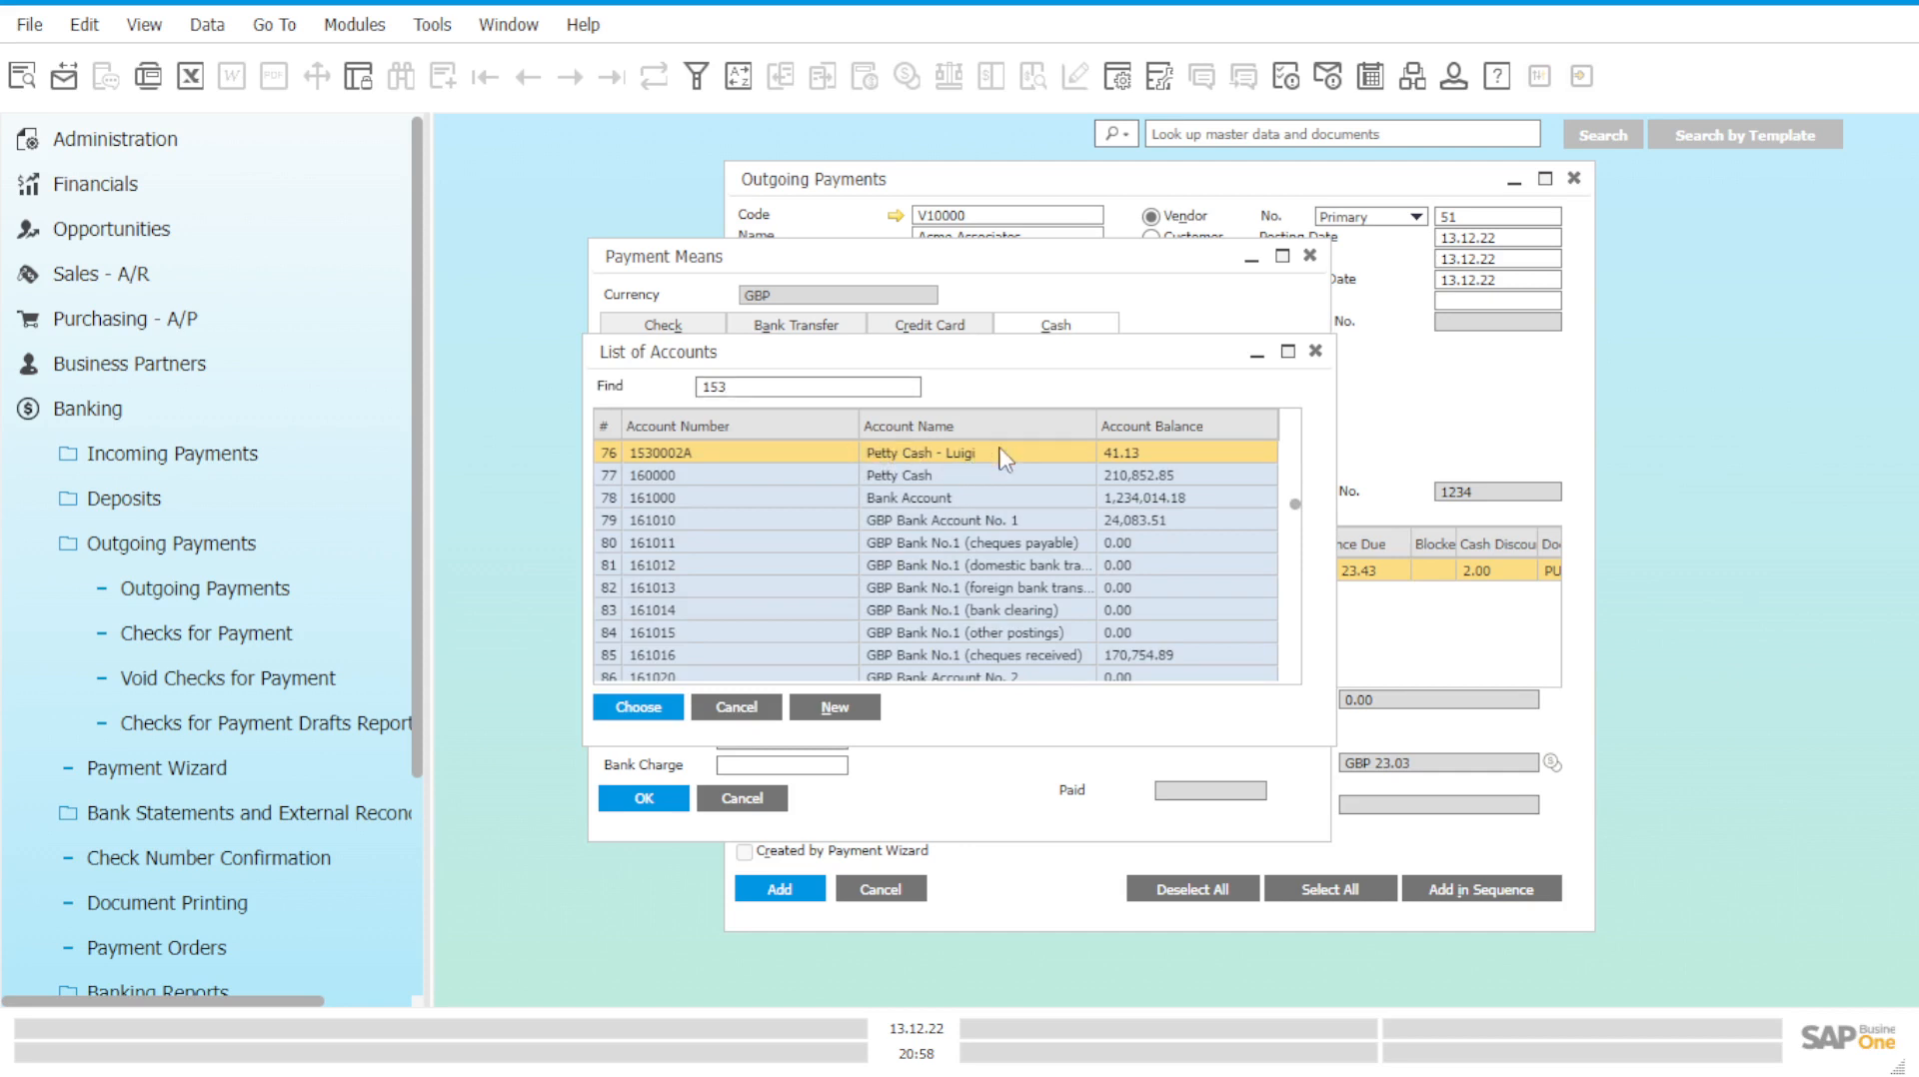
pyautogui.click(657, 710)
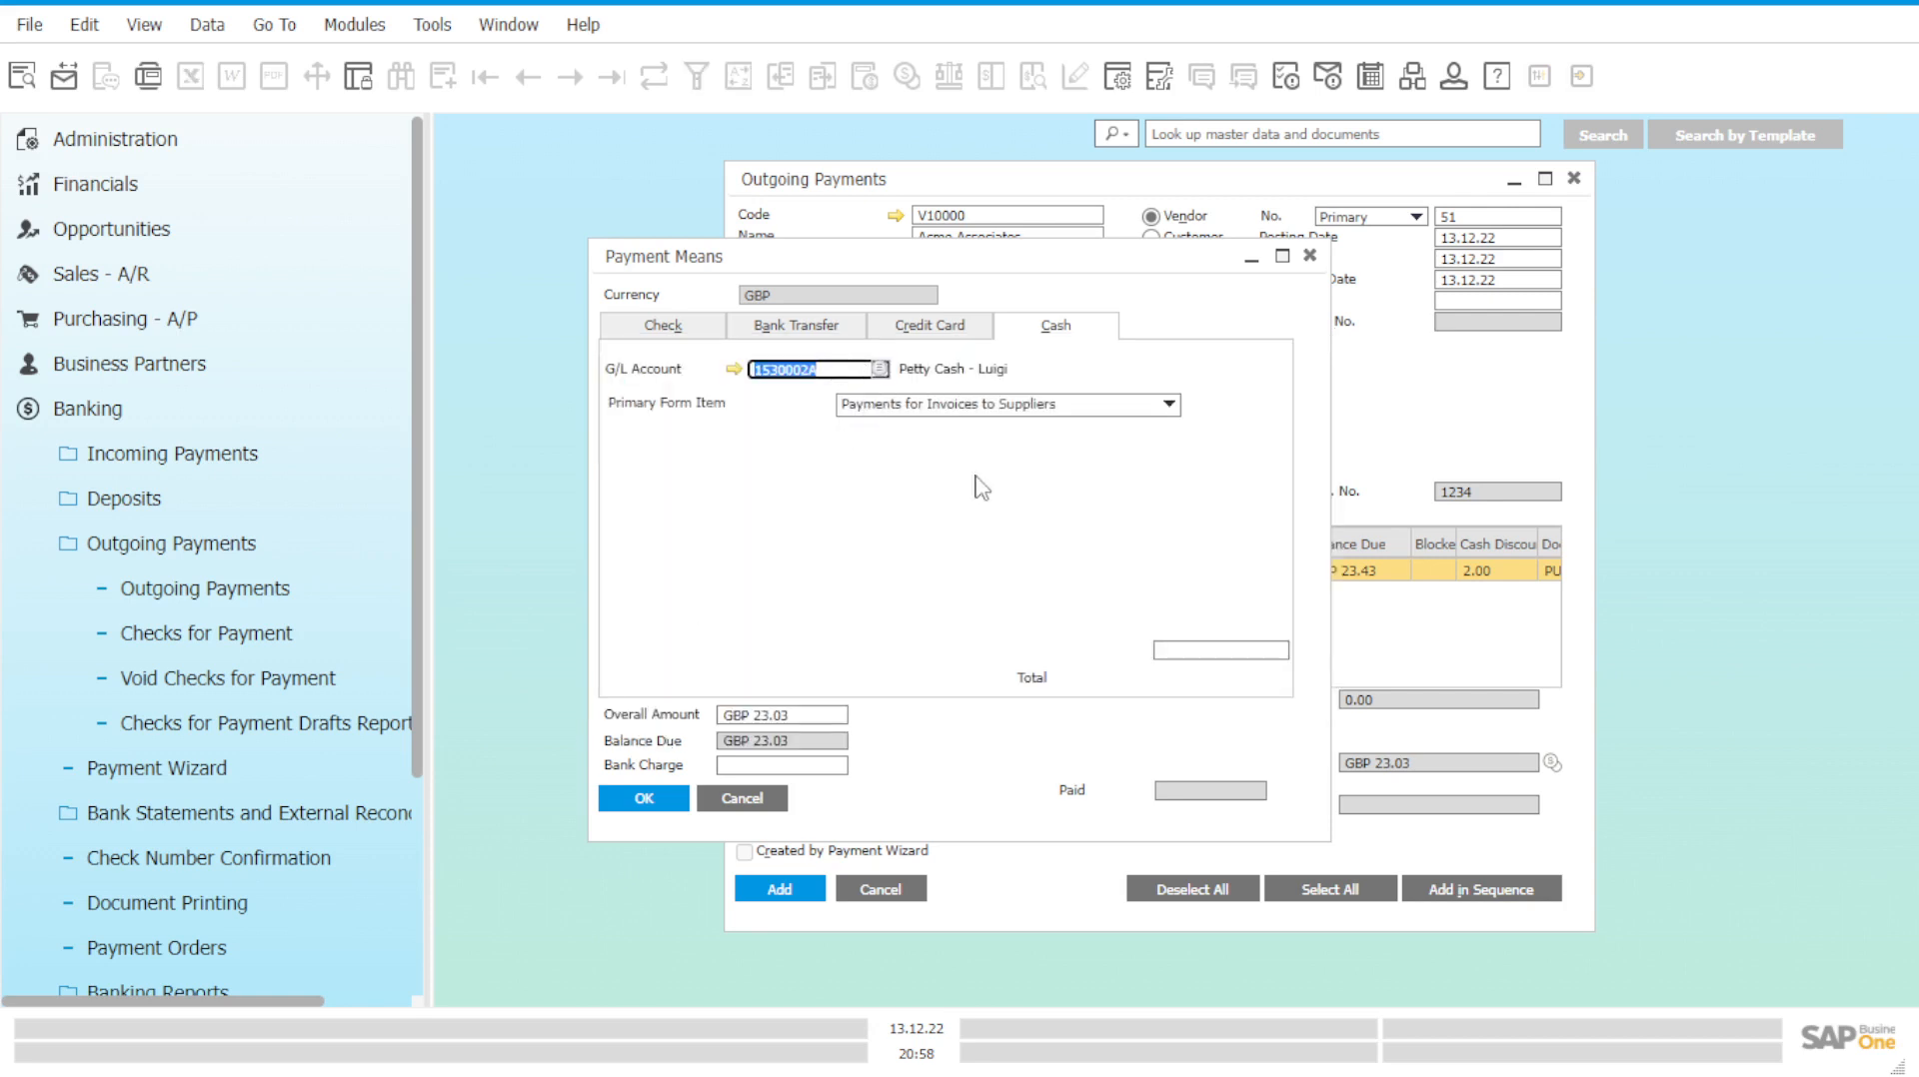
# Fill the cash total with the GBP 23.03 balance due and confirm.
pyautogui.click(1221, 650)
pyautogui.rightClick(1221, 650)
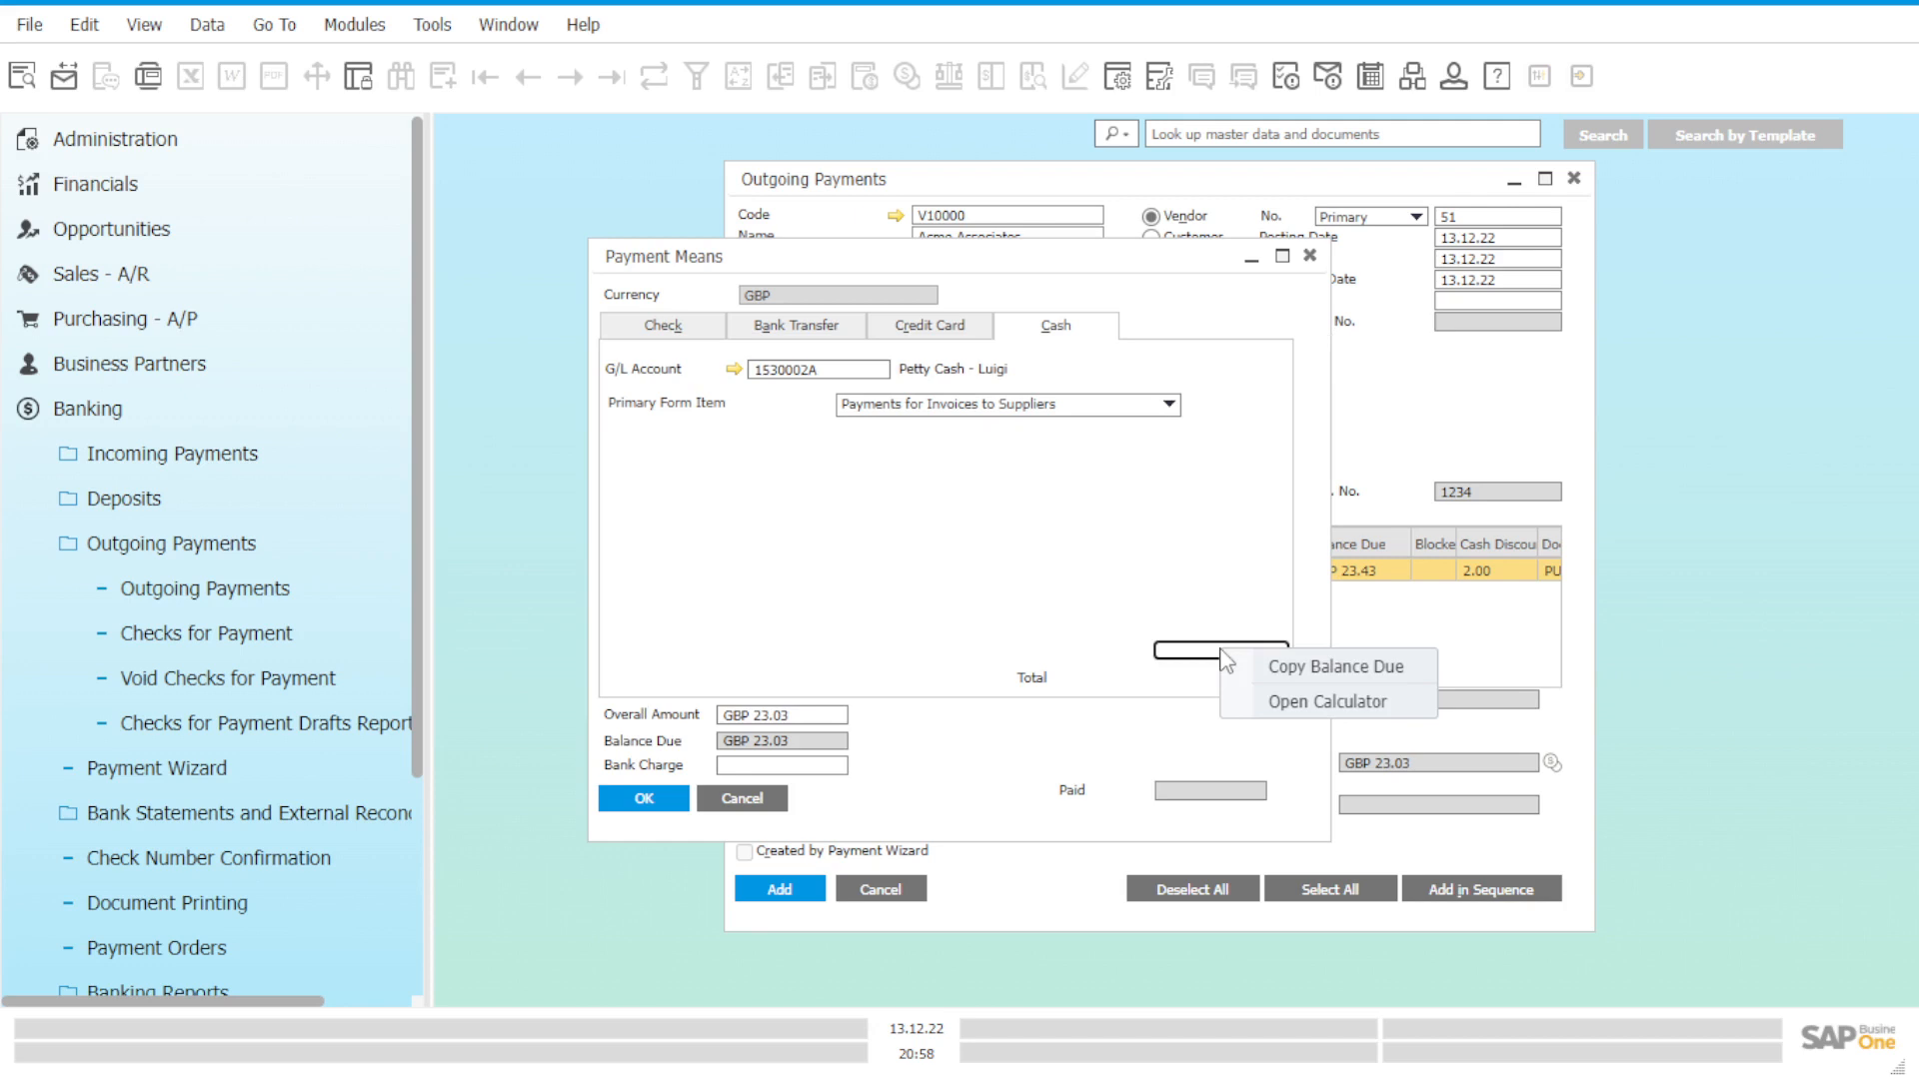
pyautogui.click(1271, 666)
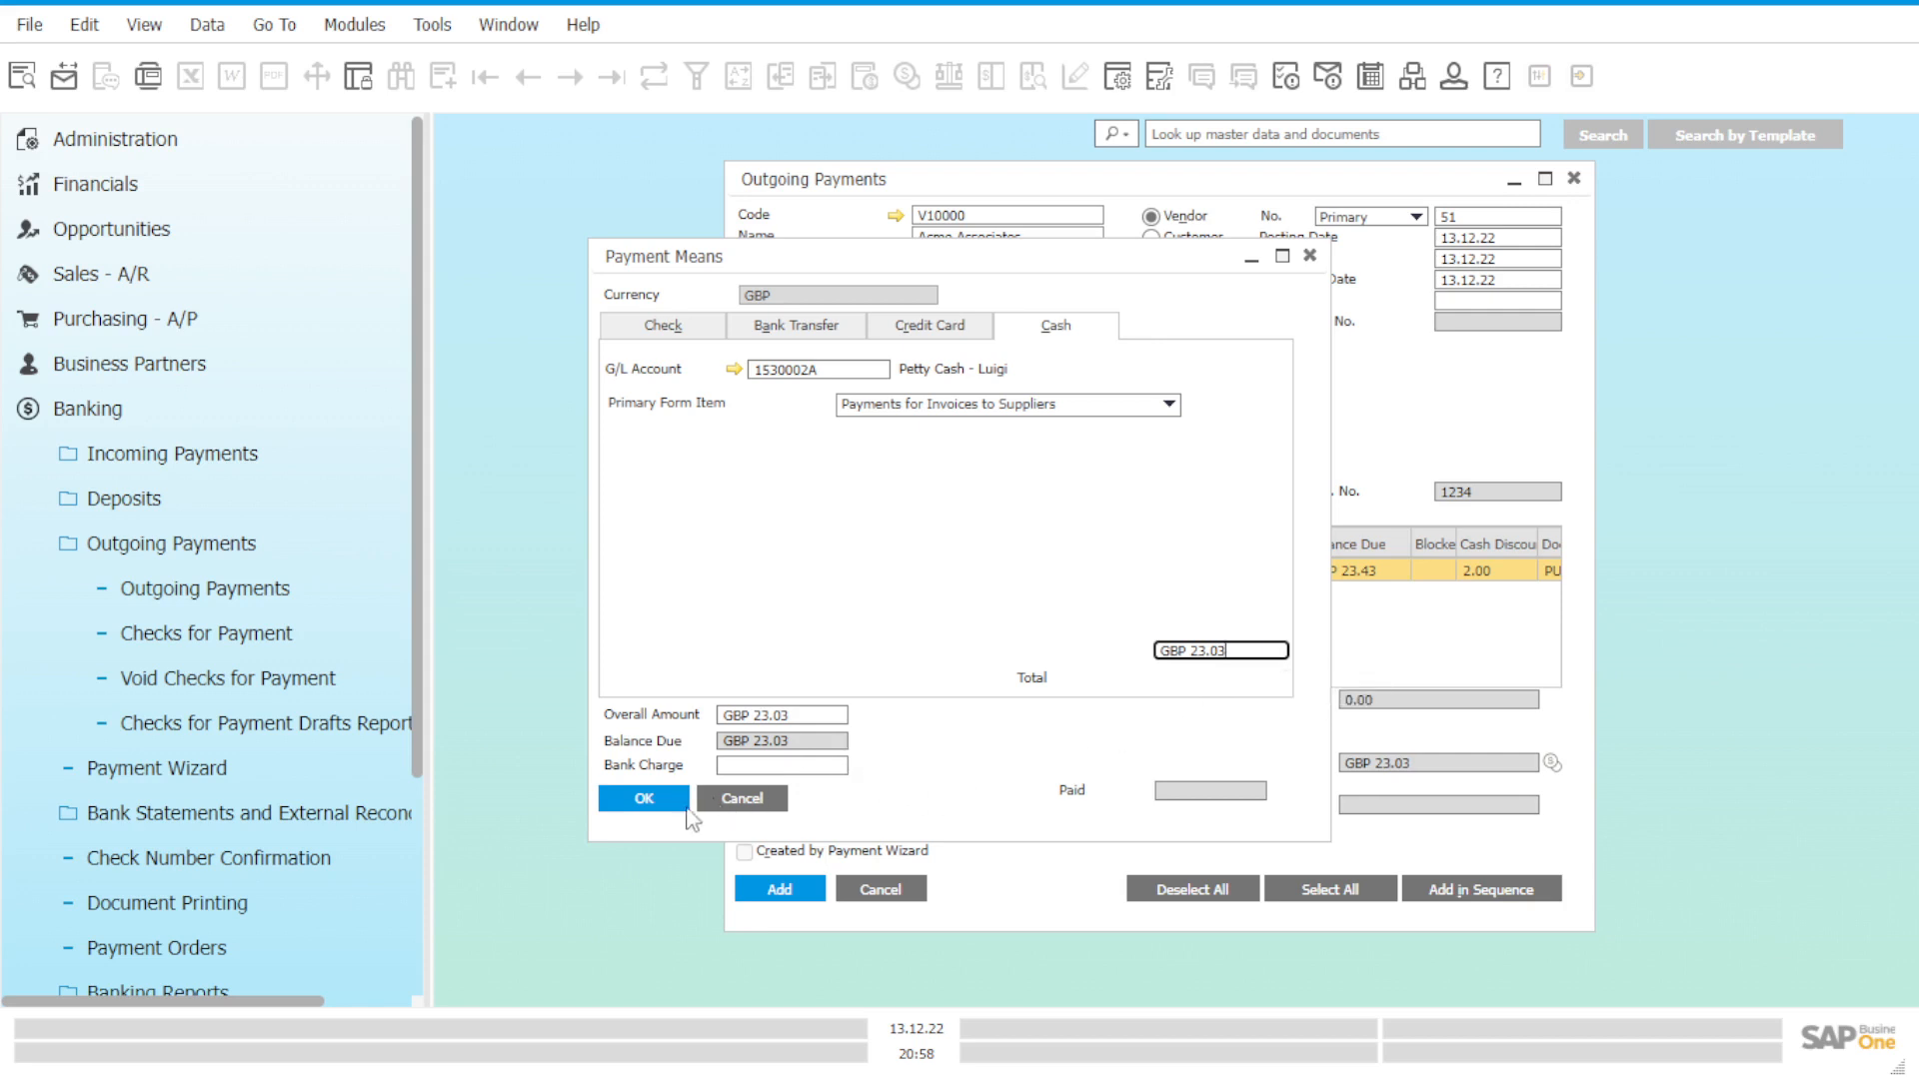
pyautogui.click(777, 764)
pyautogui.click(816, 716)
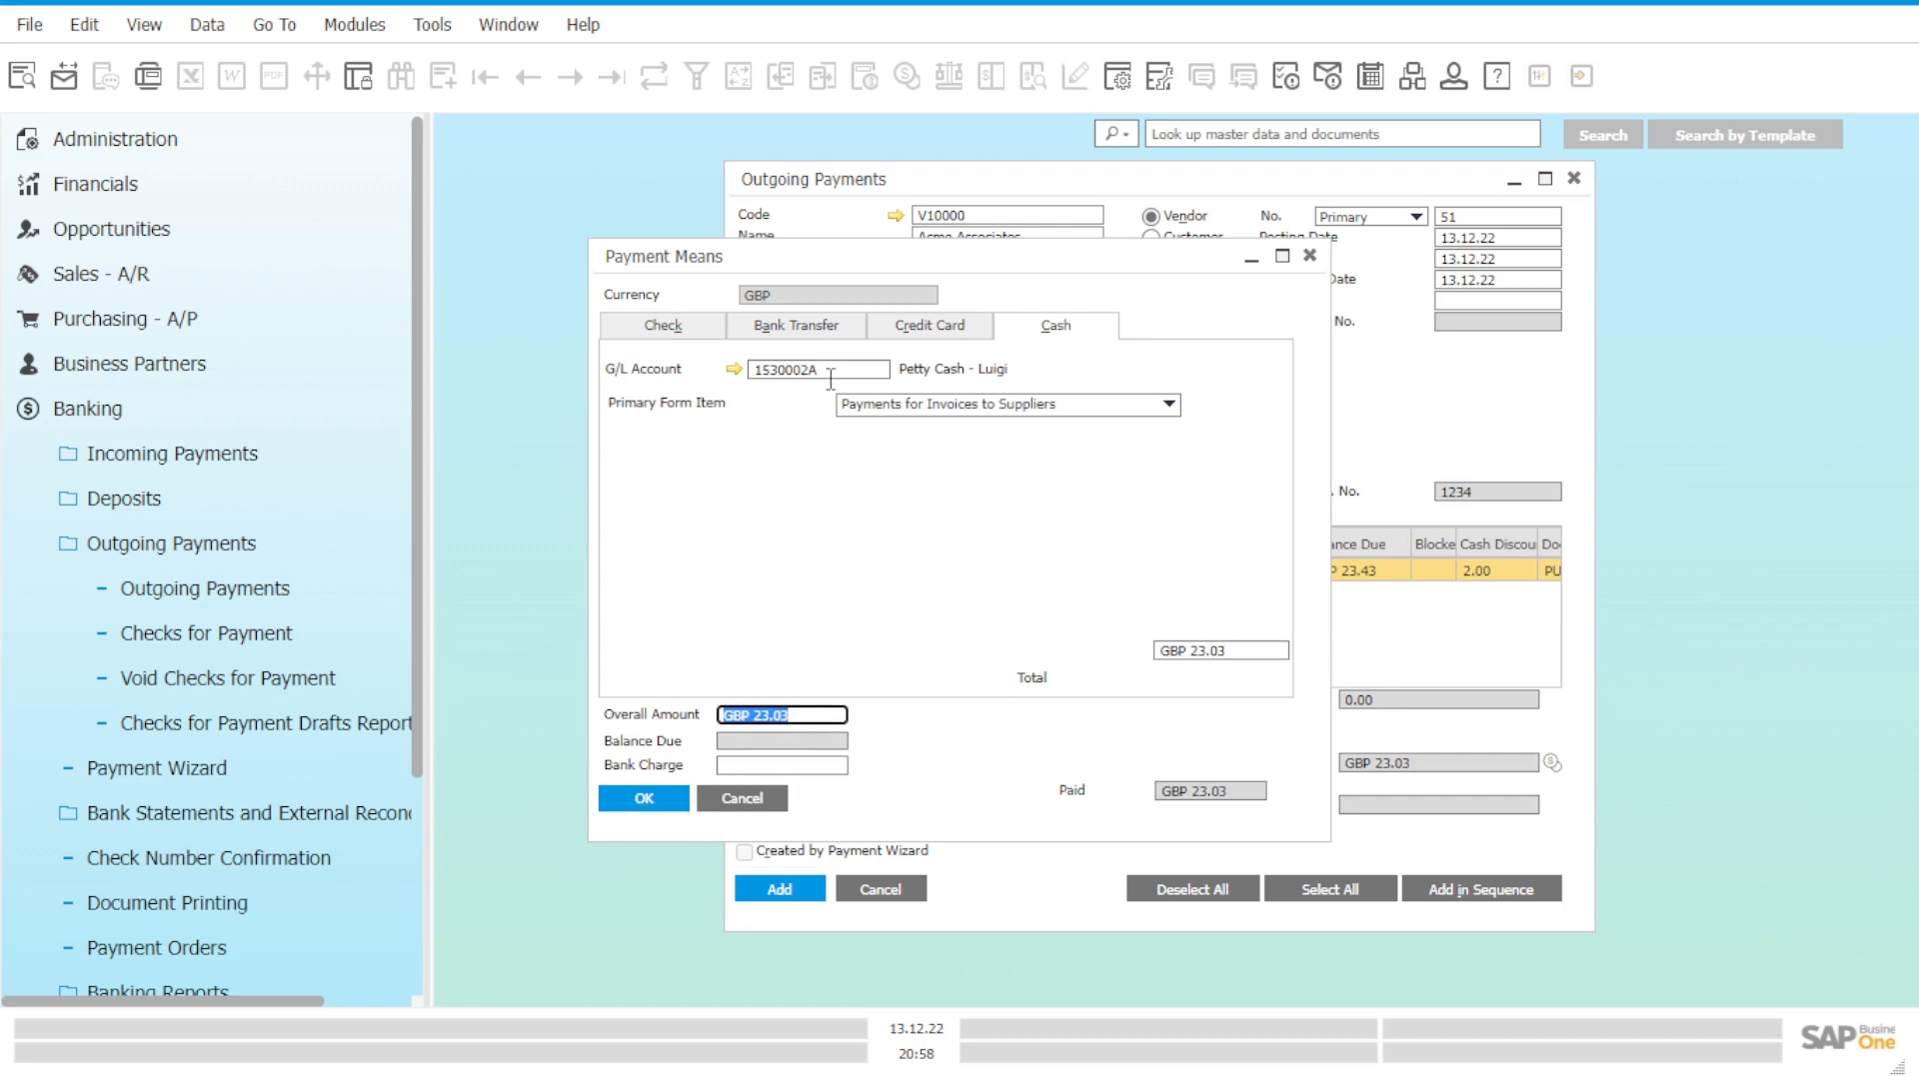
pyautogui.click(644, 798)
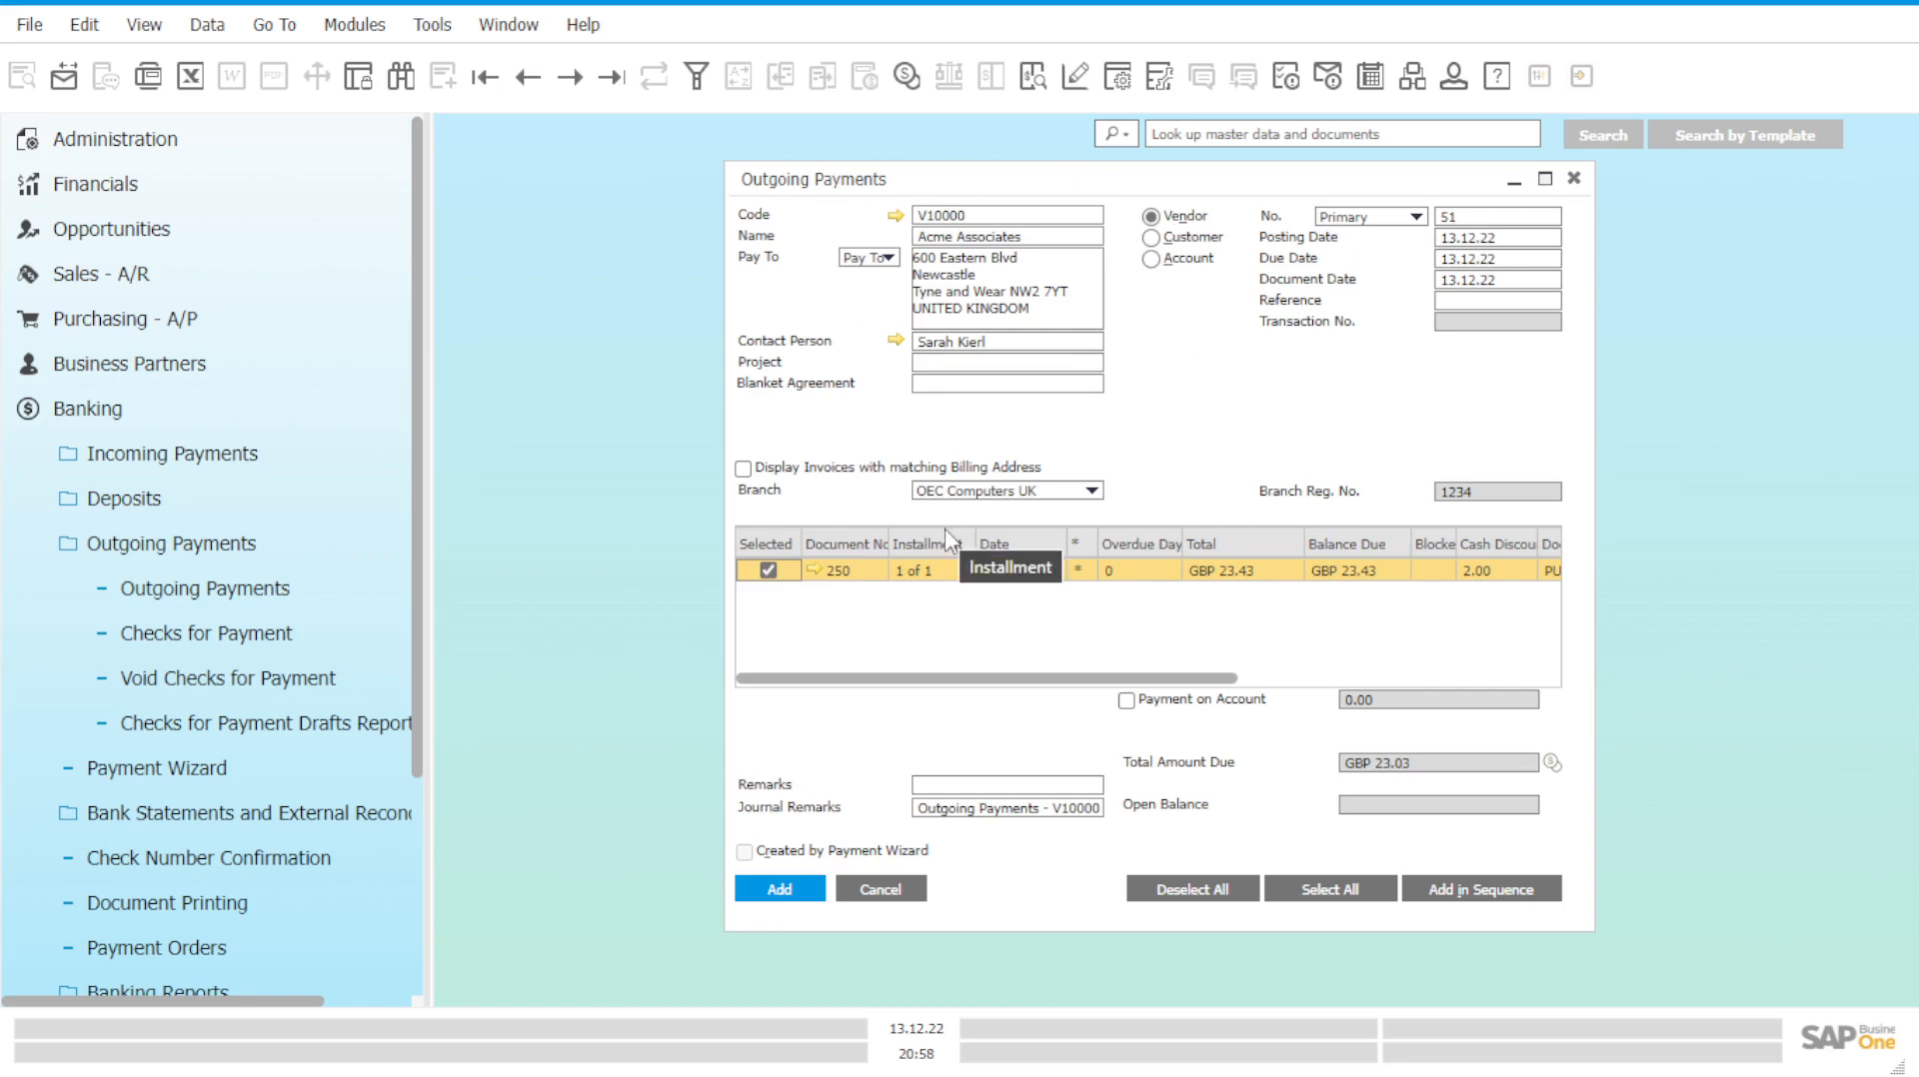
# Add the outgoing payment and reopen saved payment 51, transaction 1619.
pyautogui.click(780, 889)
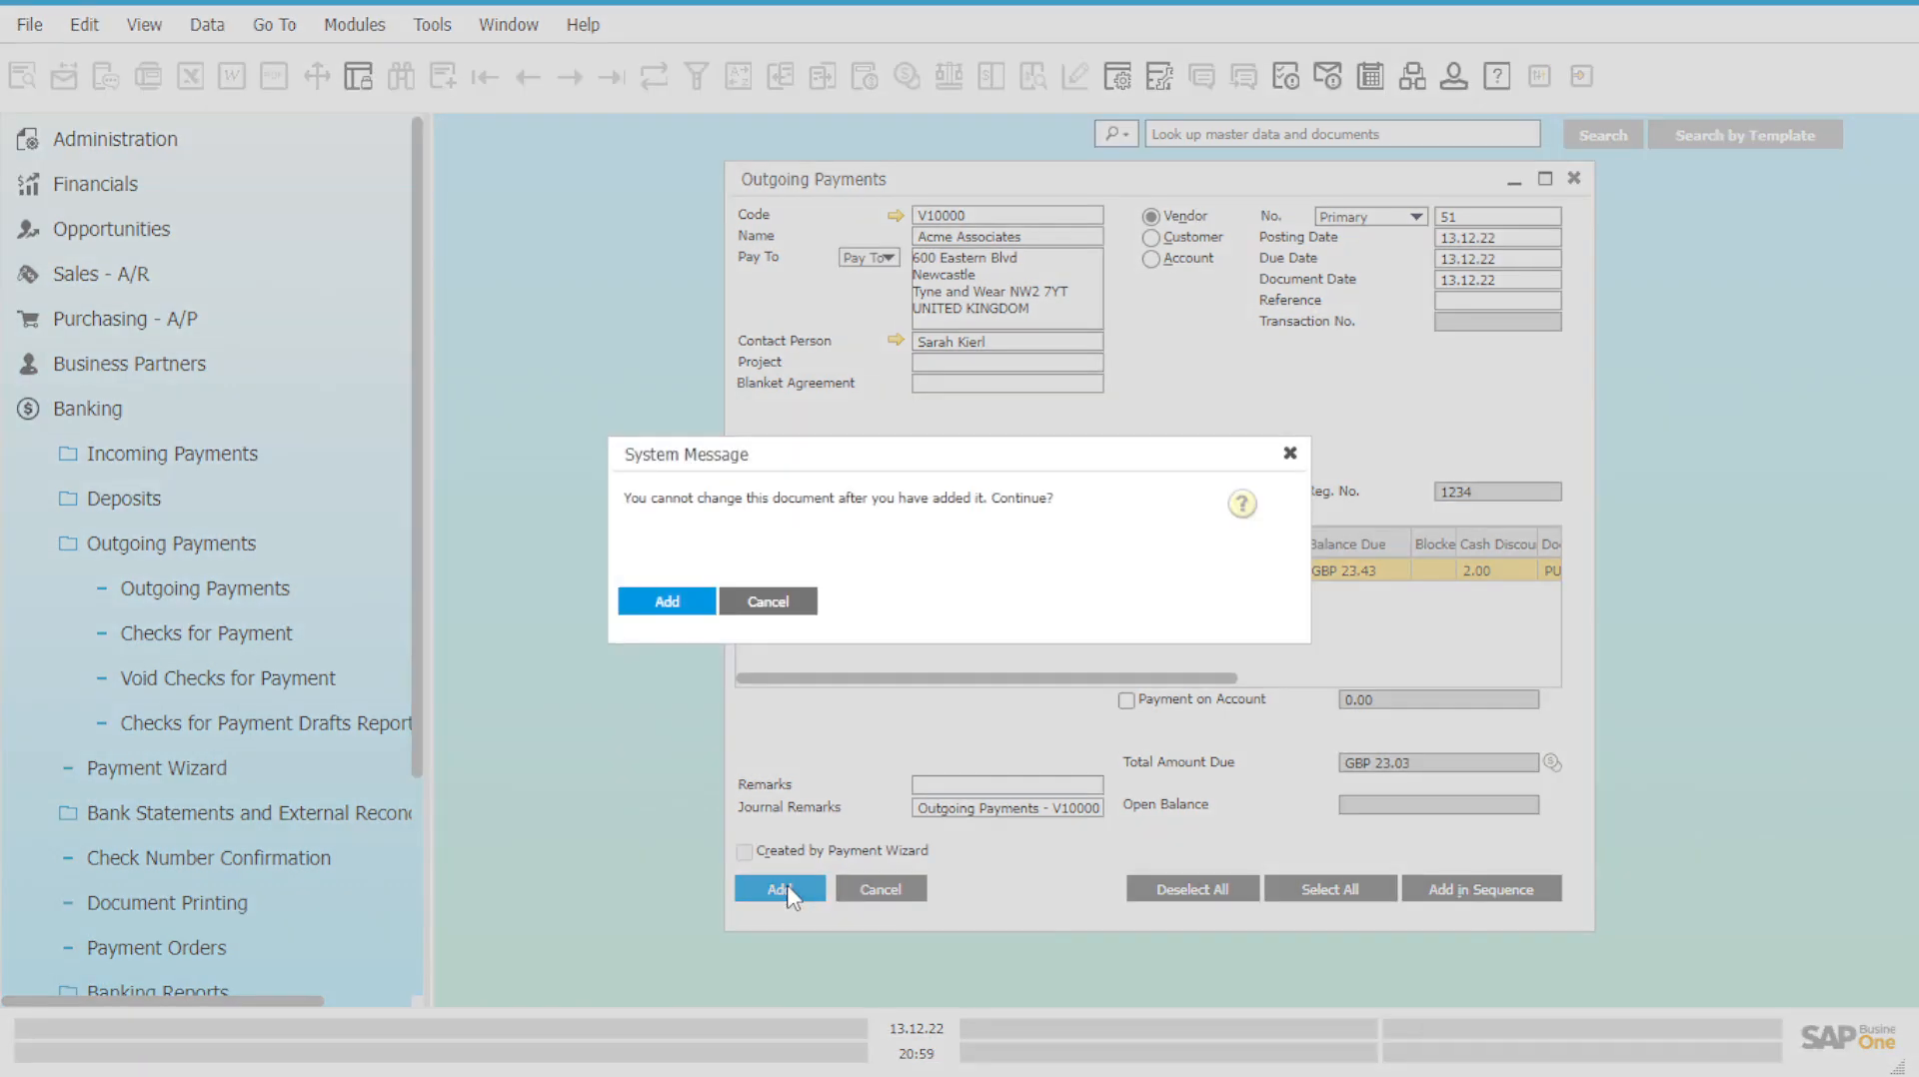
pyautogui.click(683, 604)
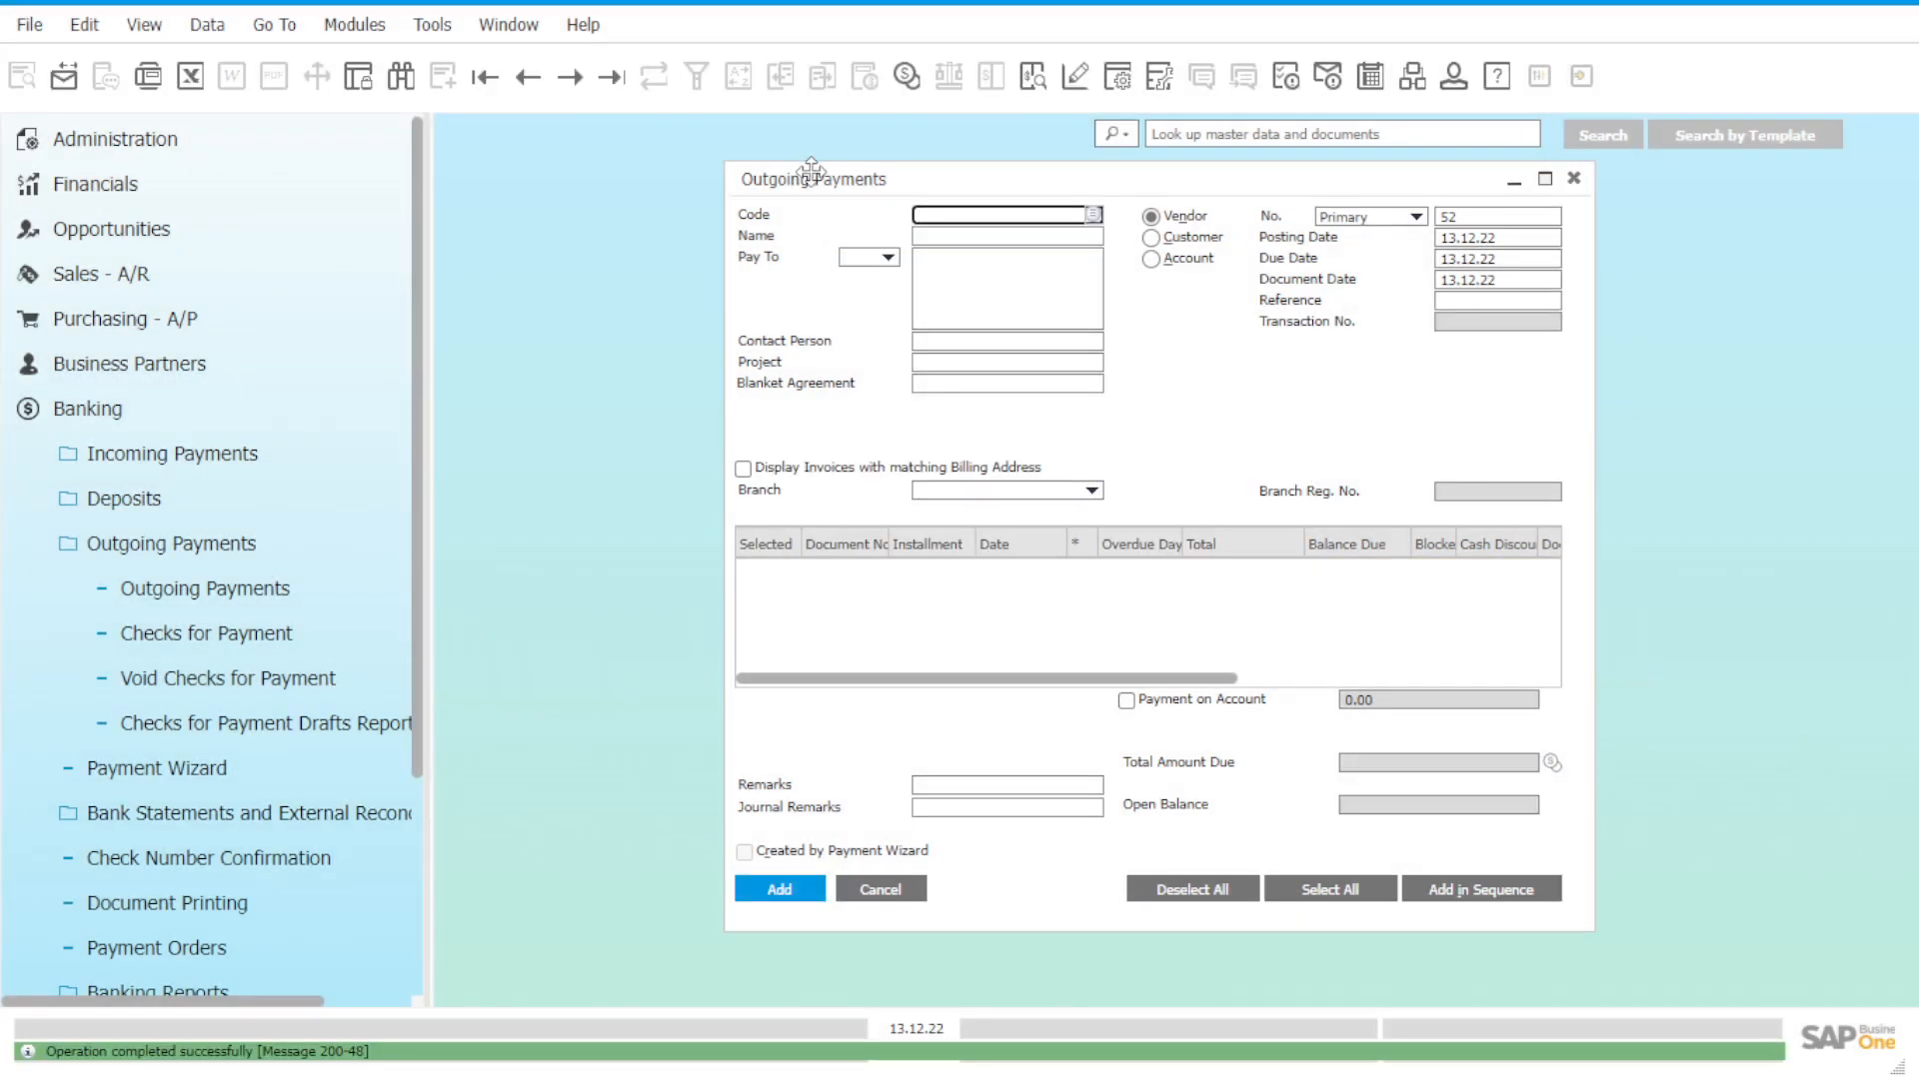
pyautogui.click(1093, 216)
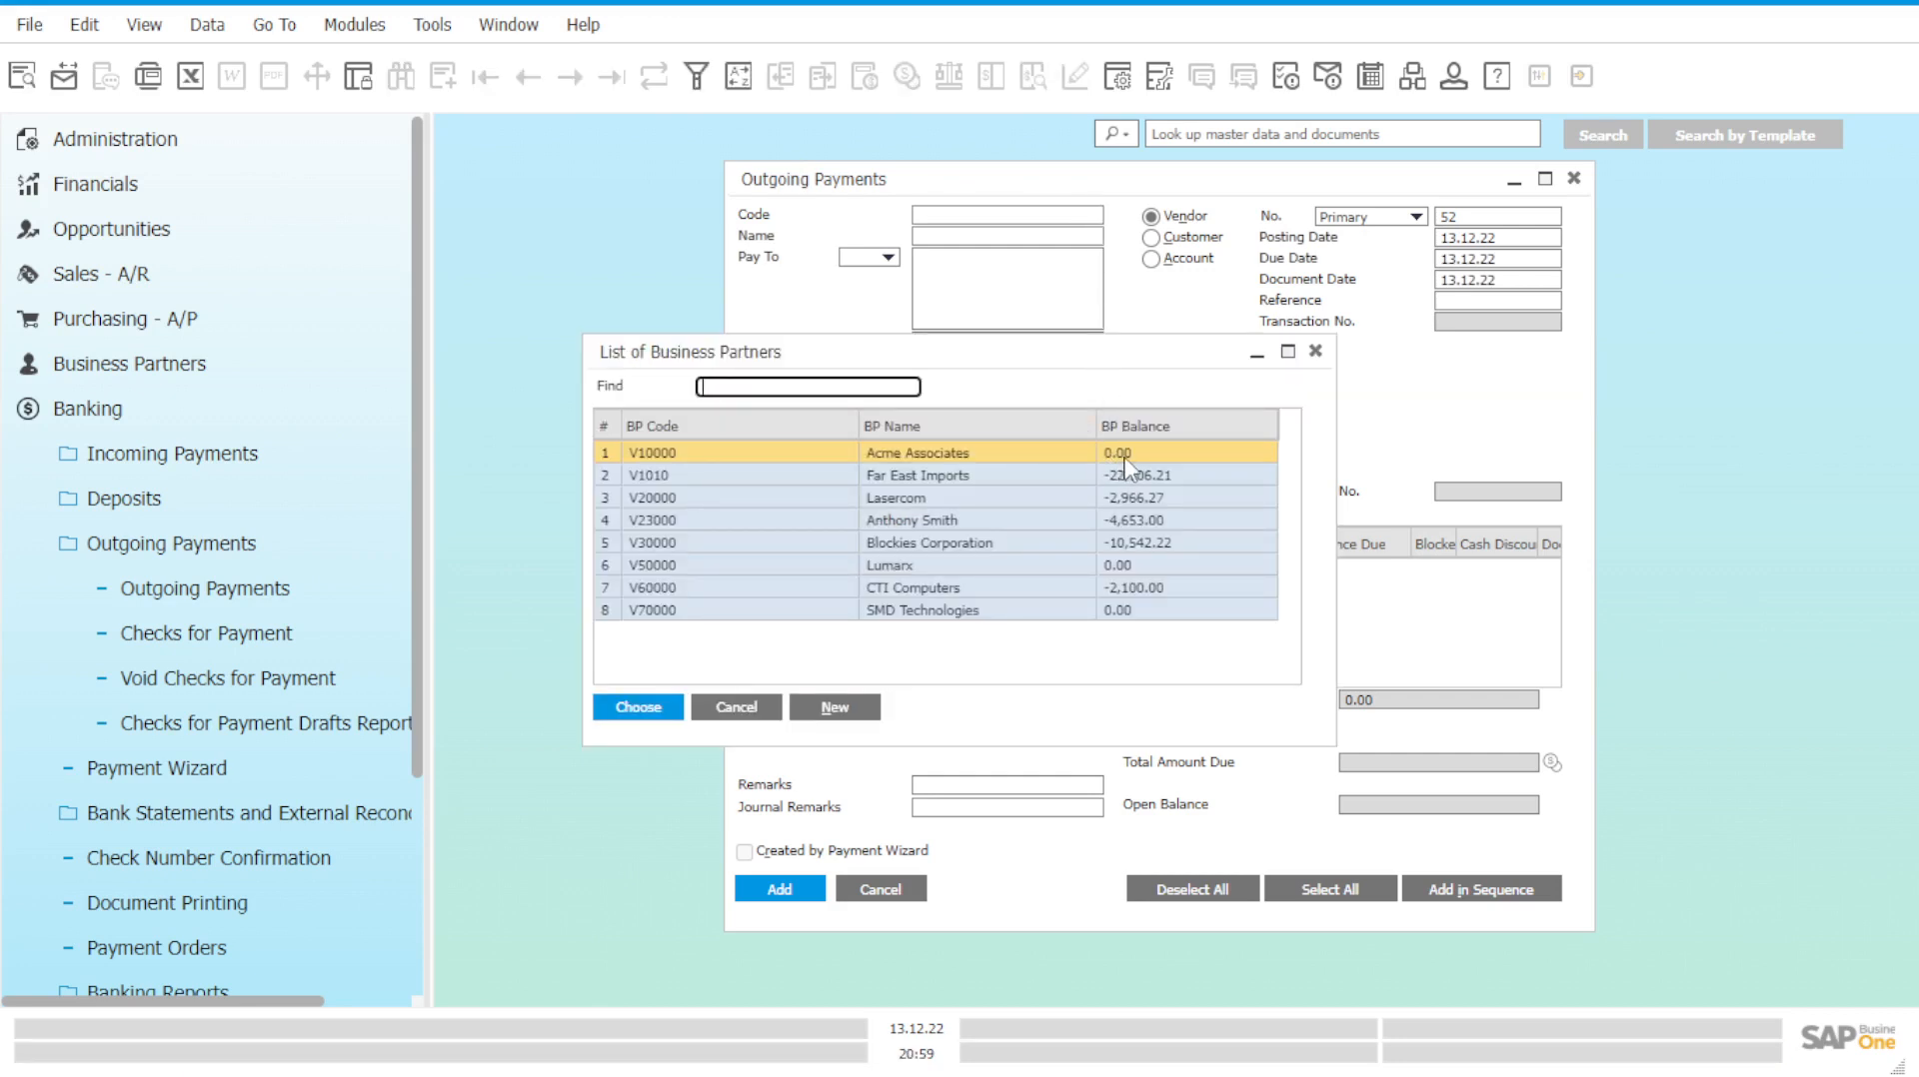
pyautogui.click(754, 710)
pyautogui.click(612, 77)
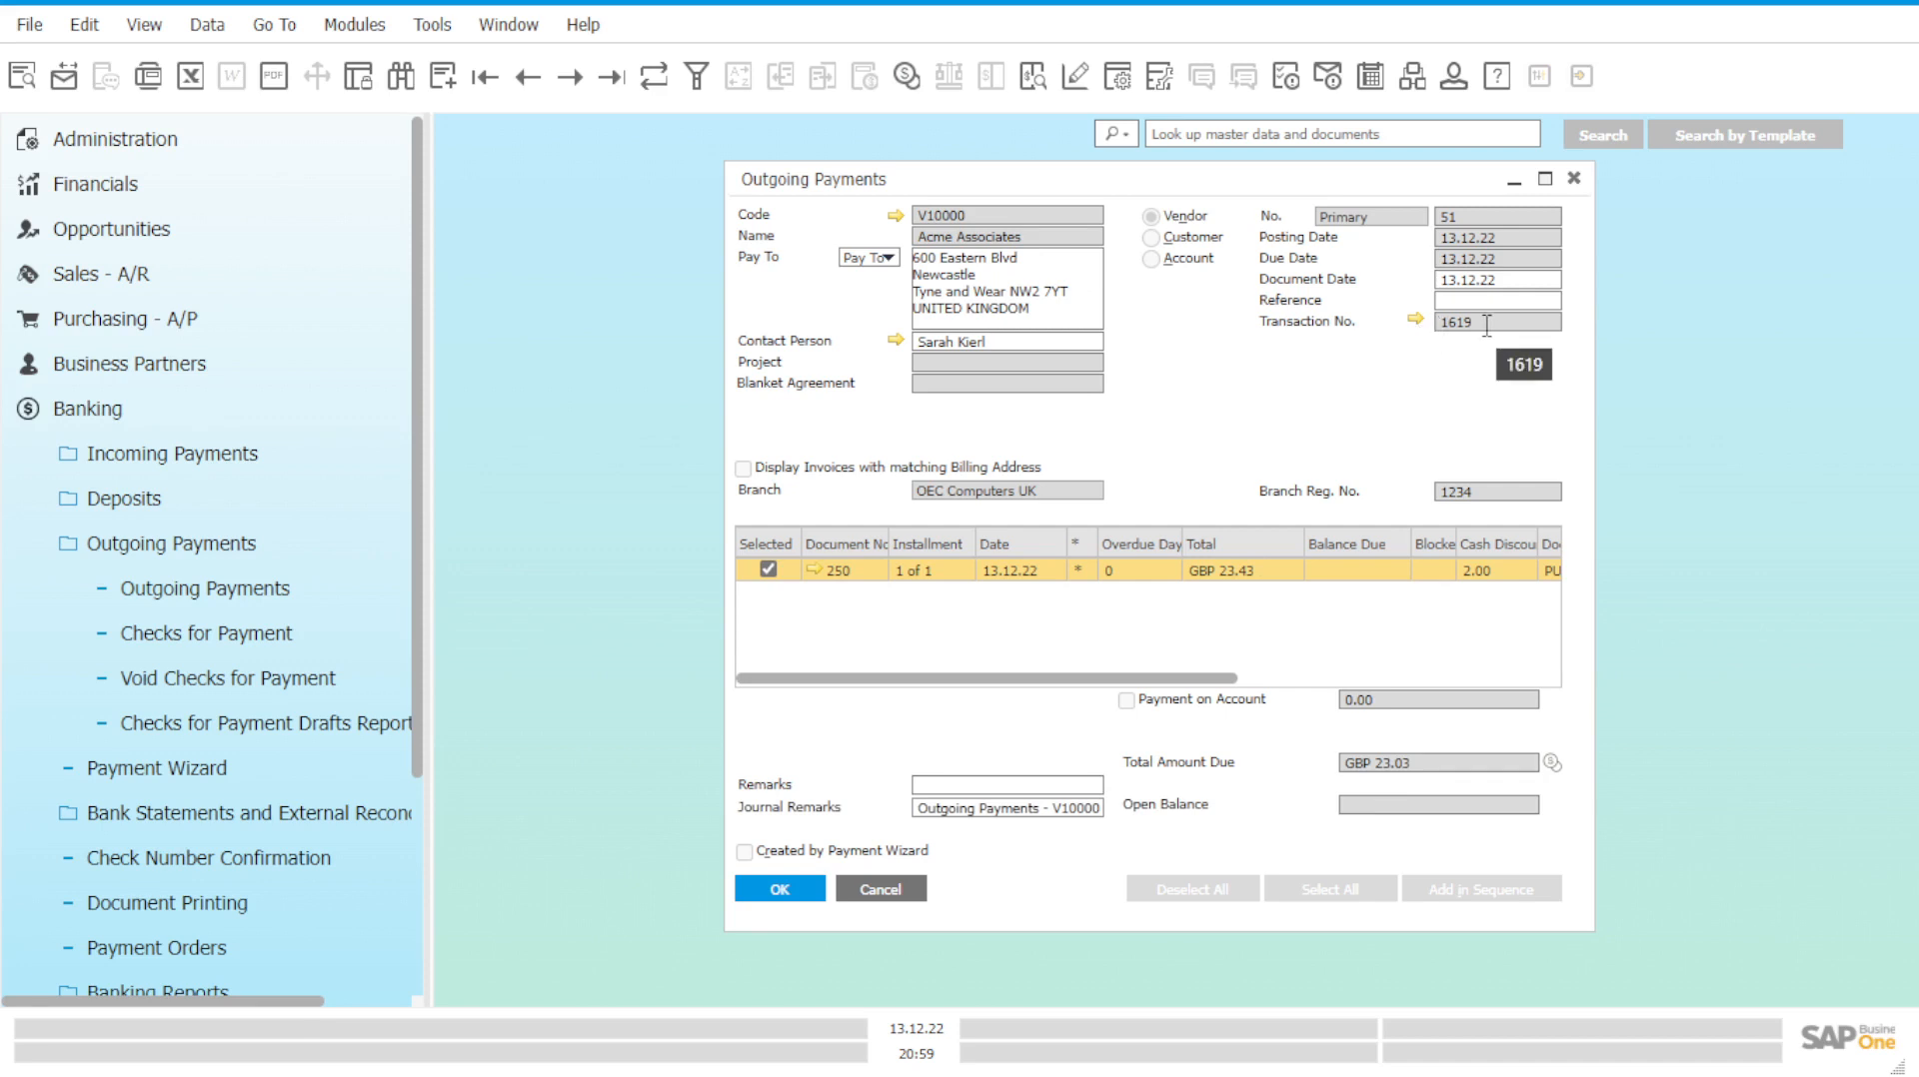
# Open journal entry 1619 from outgoing payment 51's transaction number to review its postings.
pyautogui.doubleClick(1486, 325)
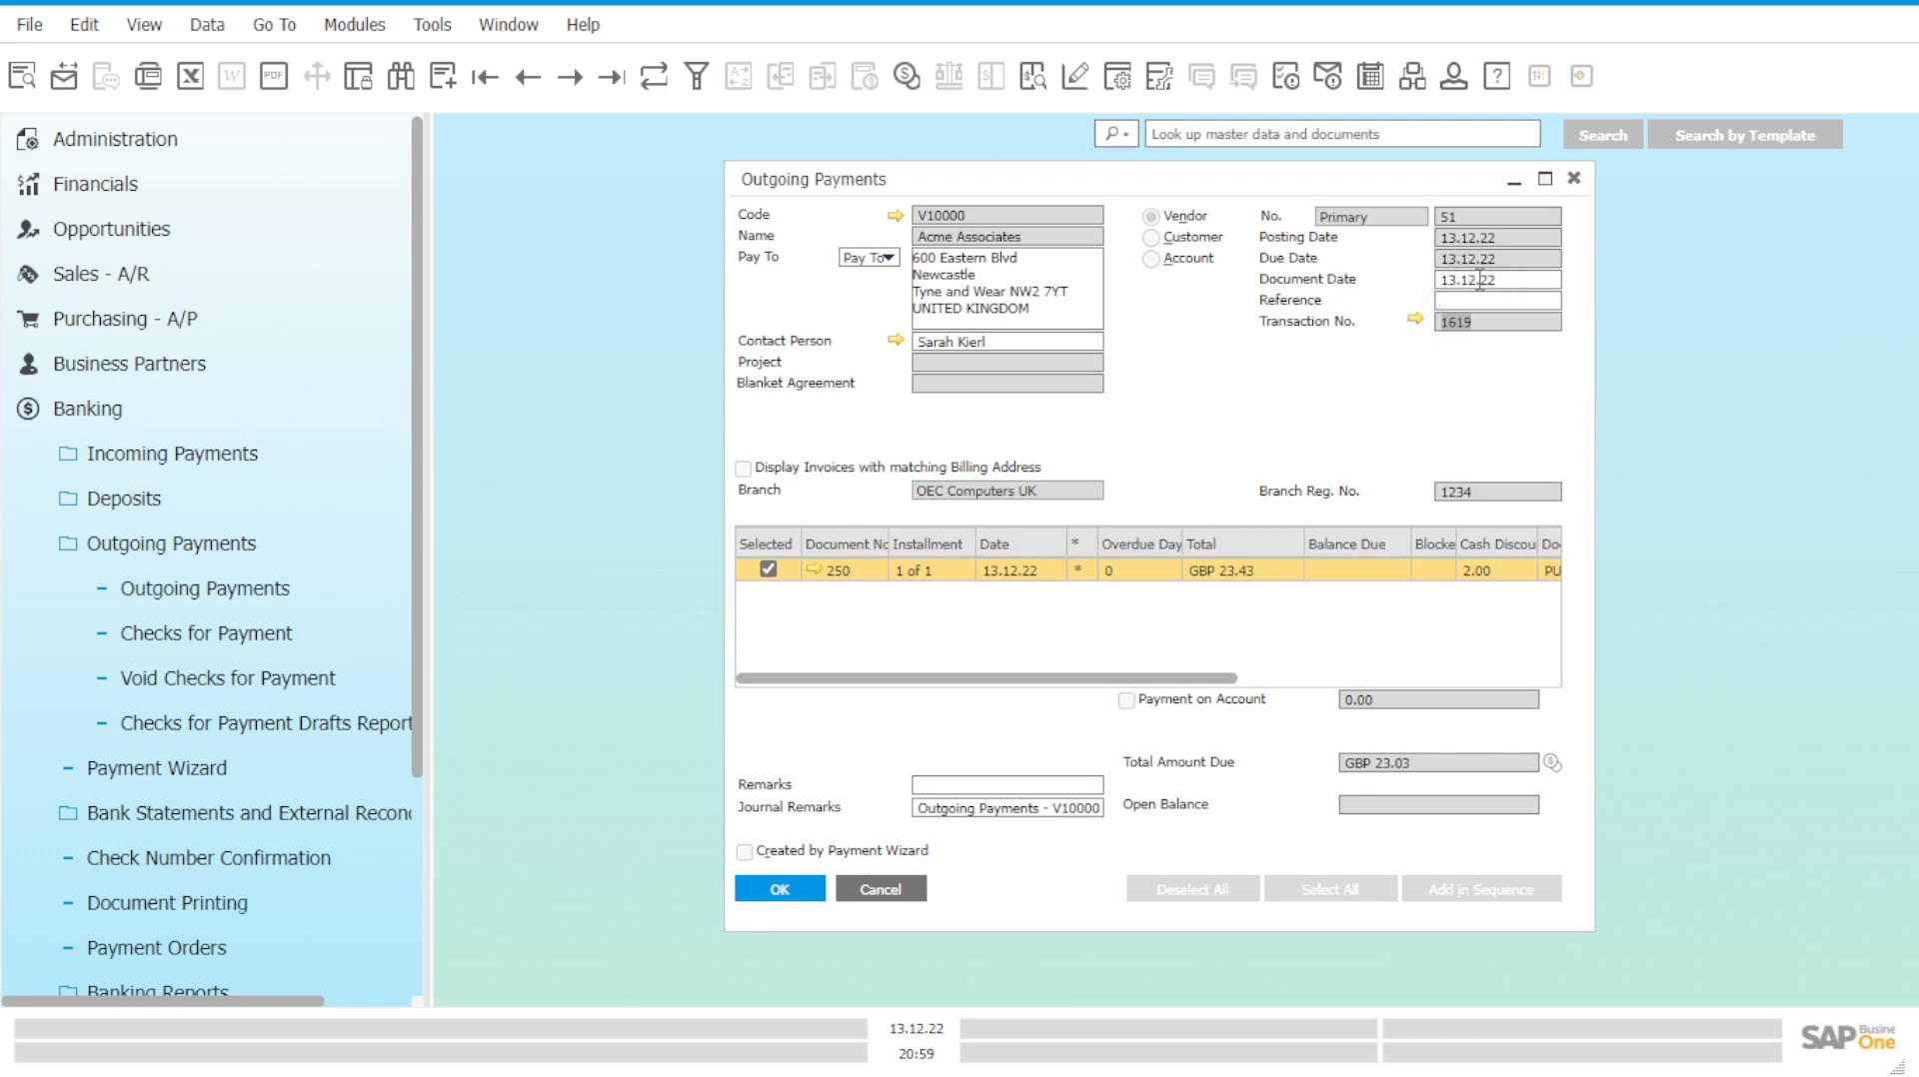
pyautogui.click(1481, 321)
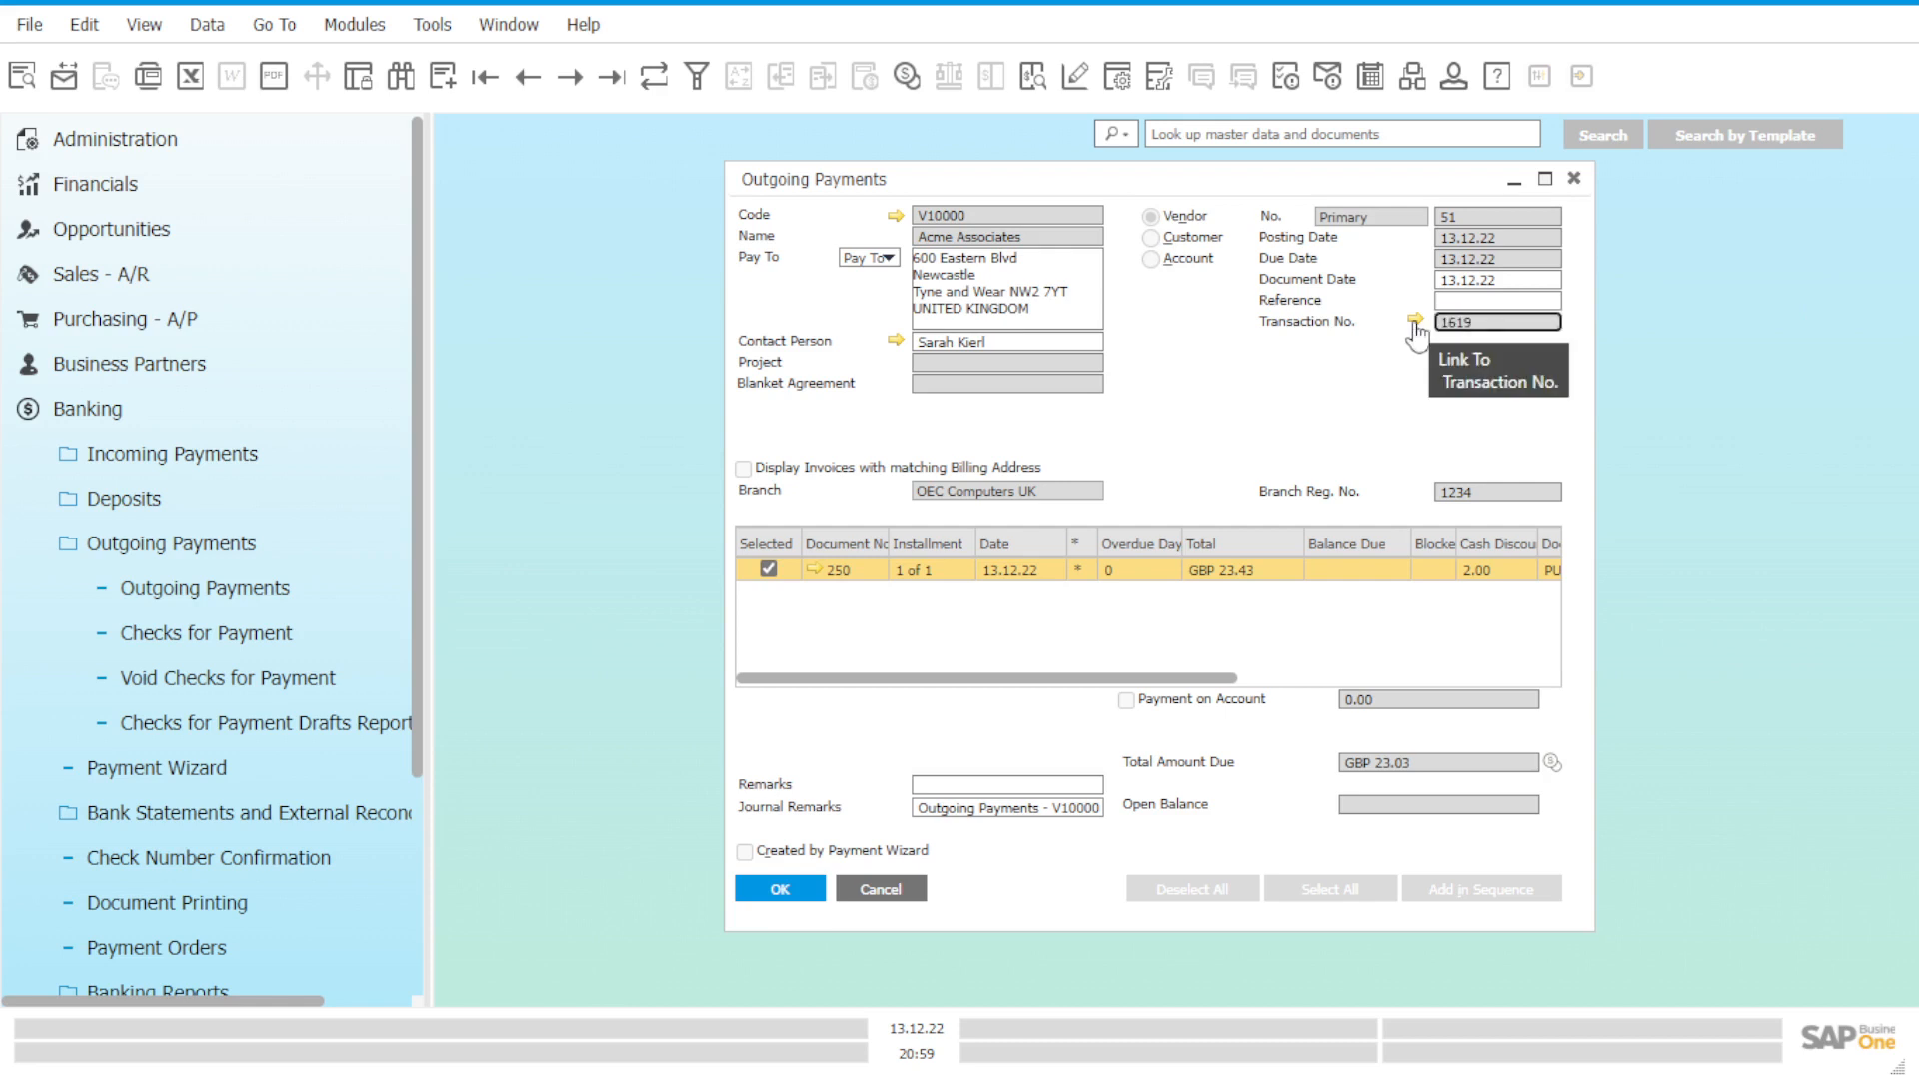
pyautogui.click(1417, 320)
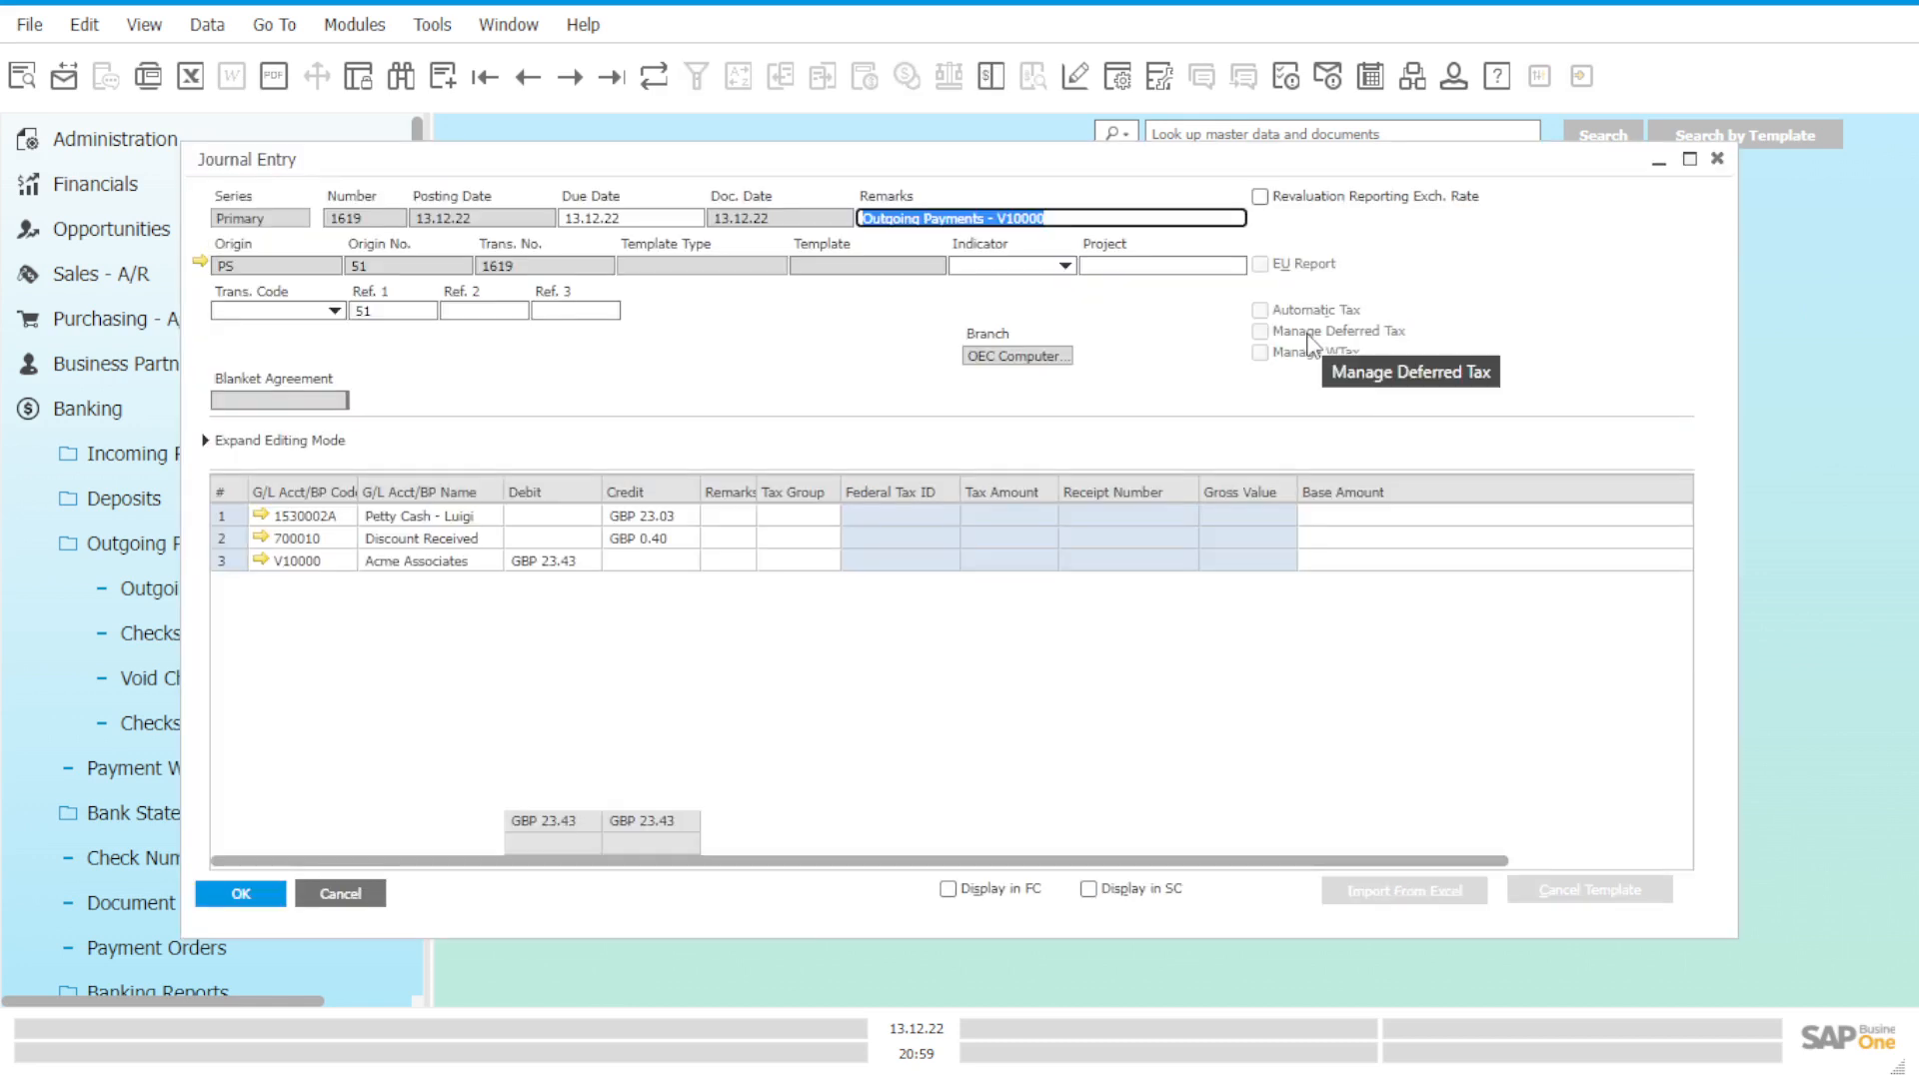
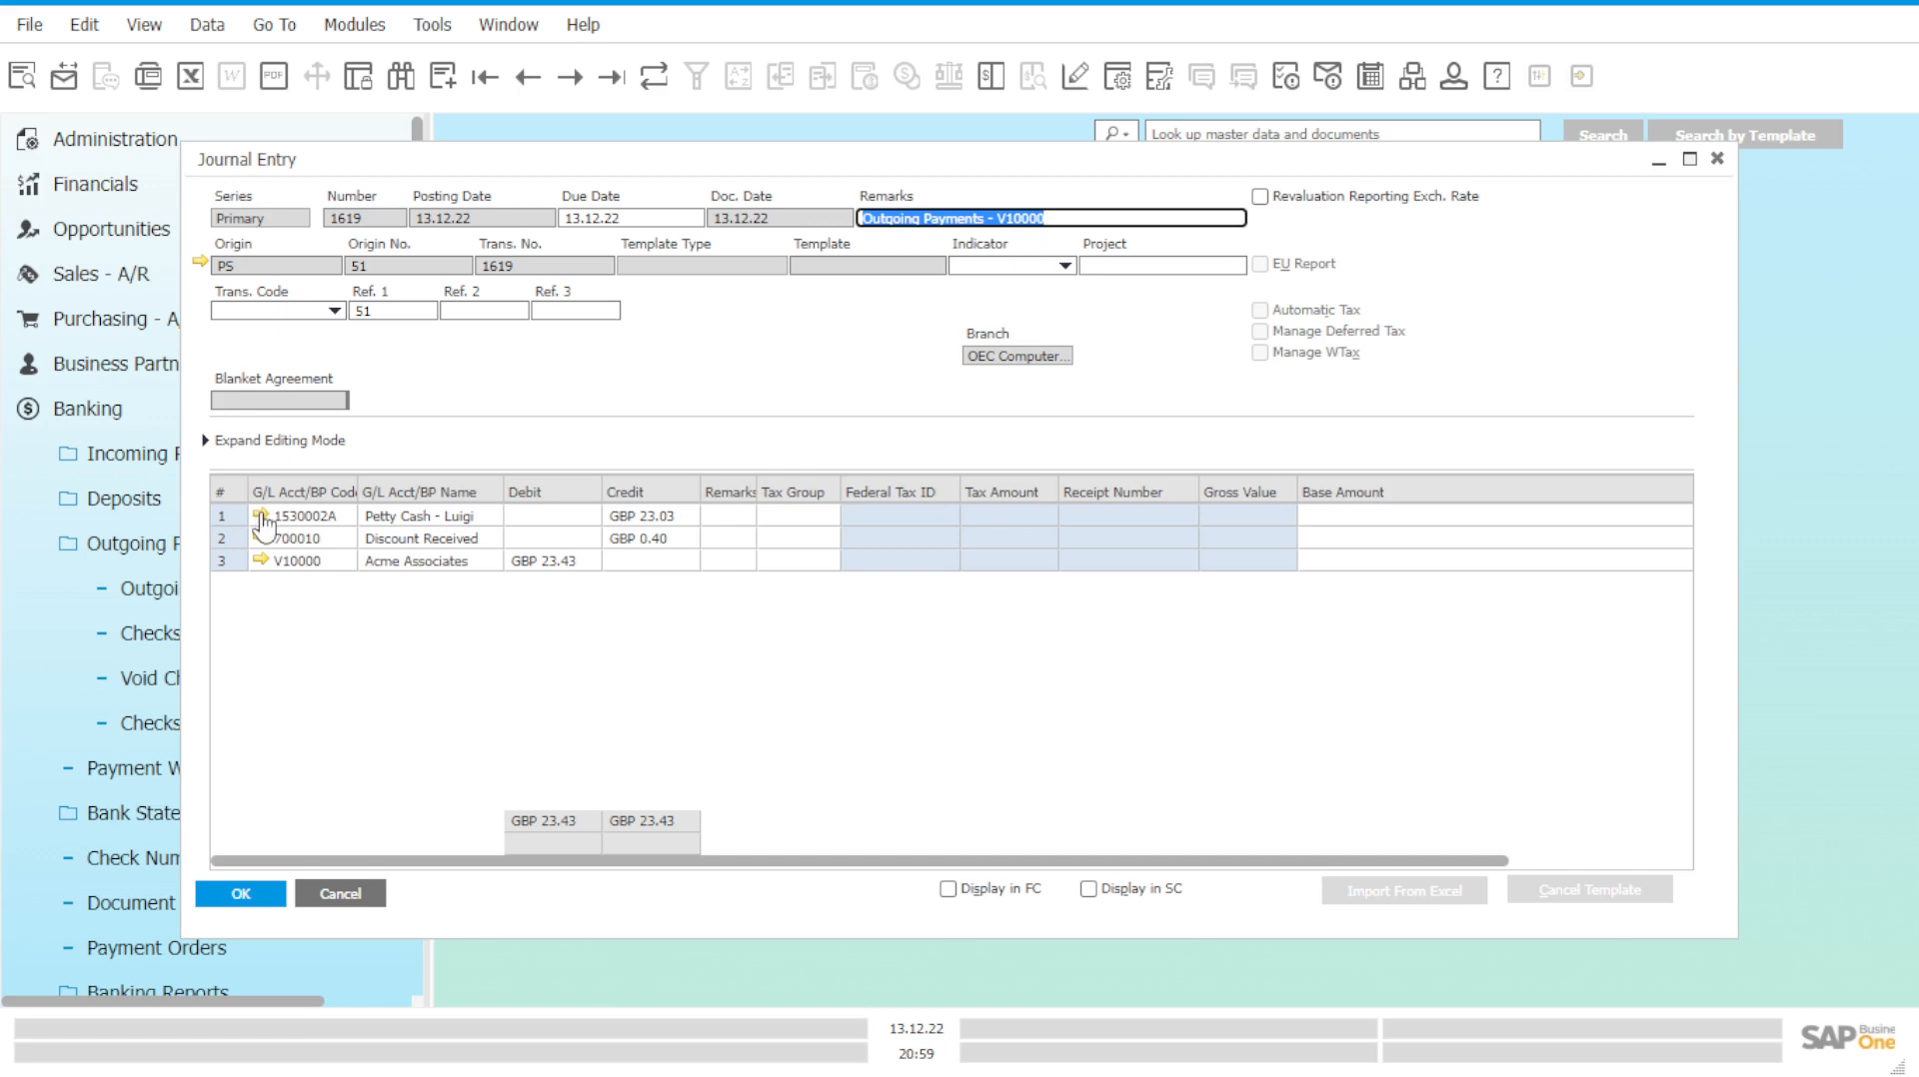
# From entry 1619, open account 1530002A Petty Cash - Luigi and list the transactions behind its balance.
pyautogui.click(261, 517)
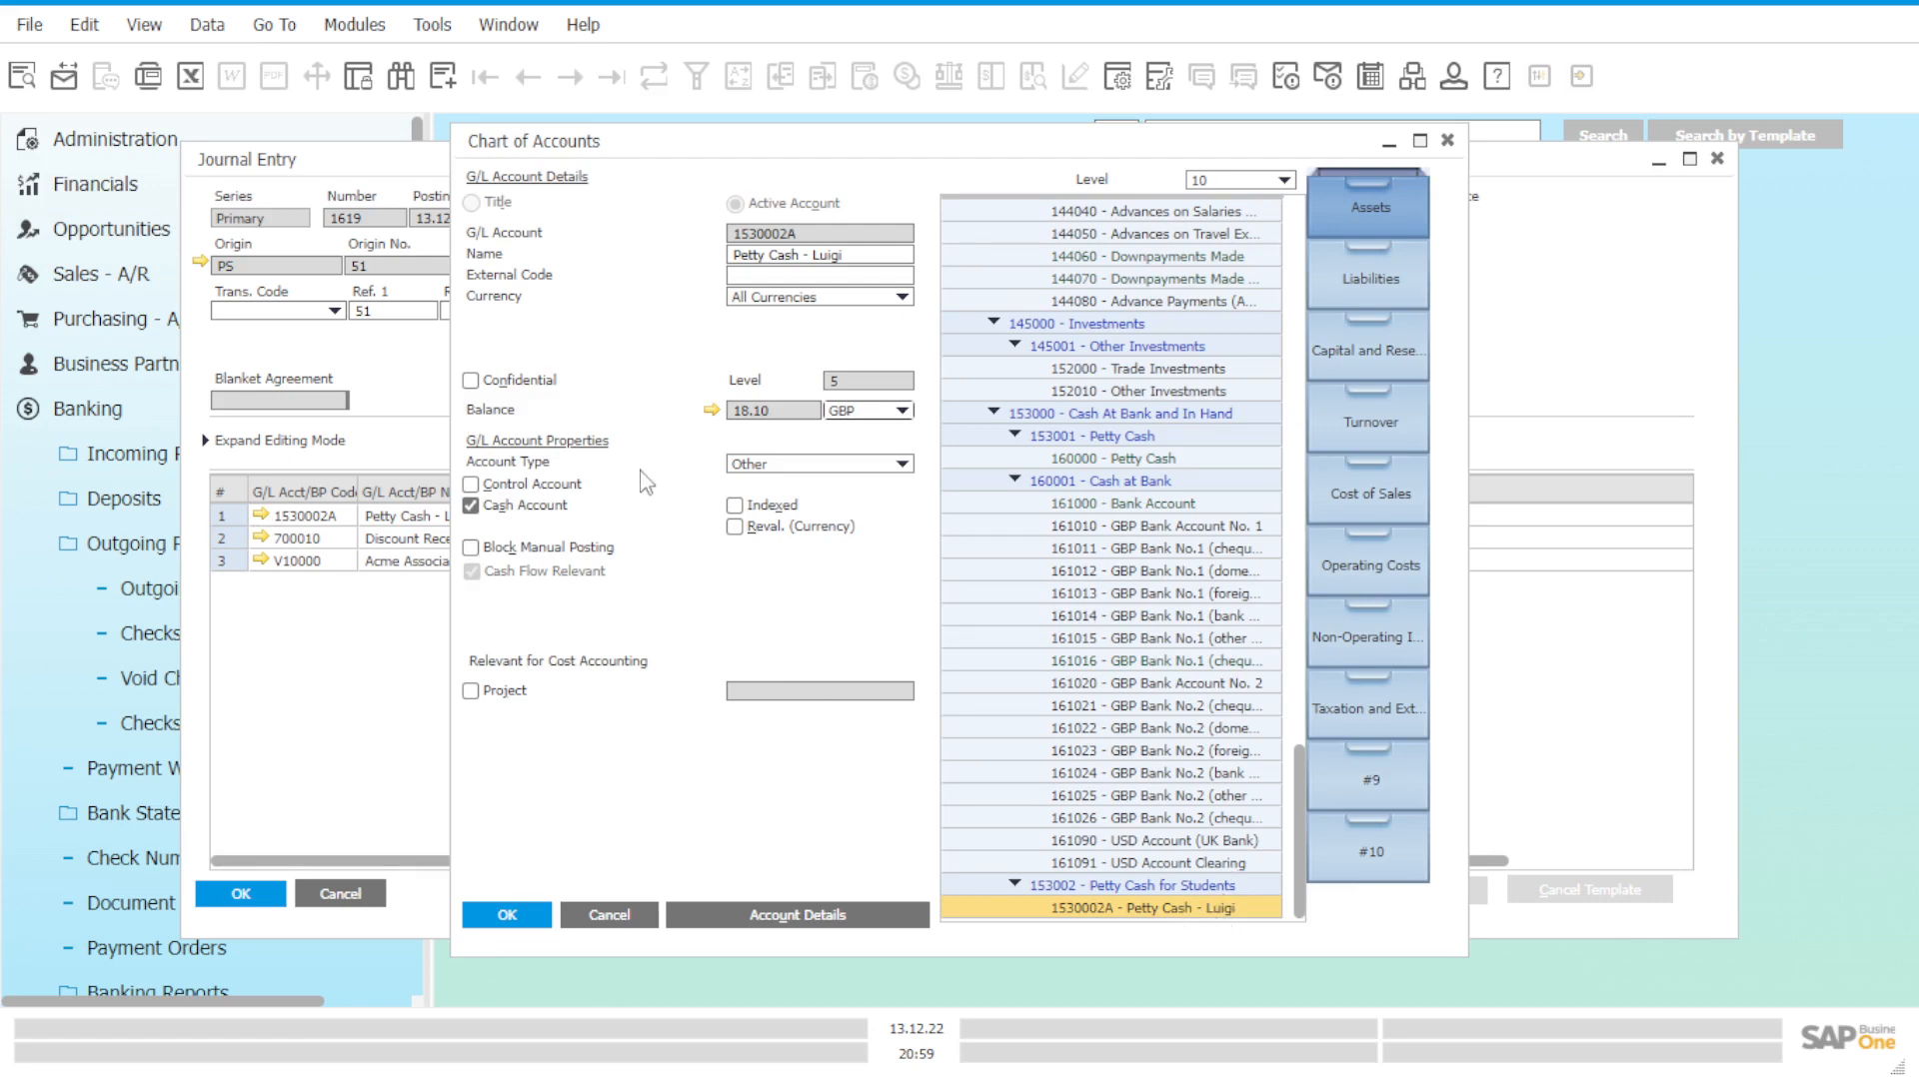
pyautogui.click(712, 418)
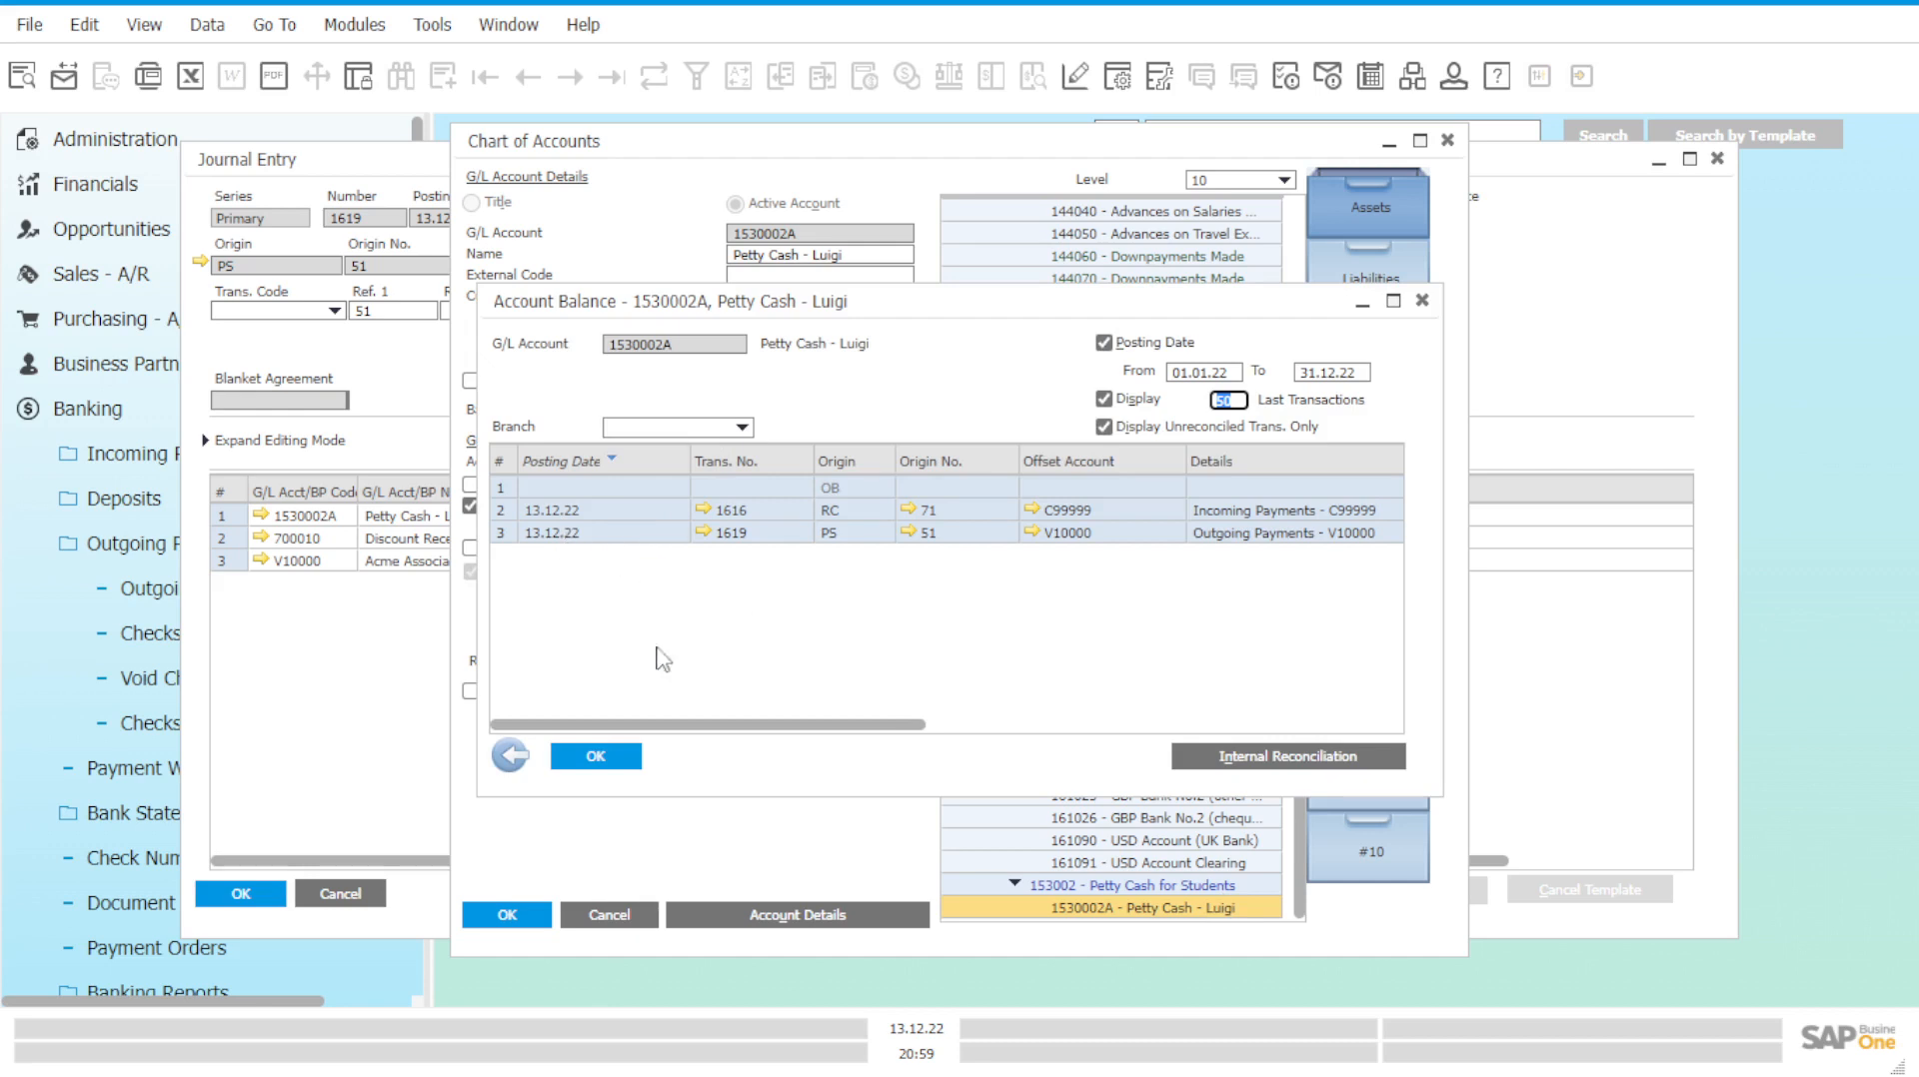
pyautogui.moveTo(697, 724); pyautogui.dragTo(710, 724)
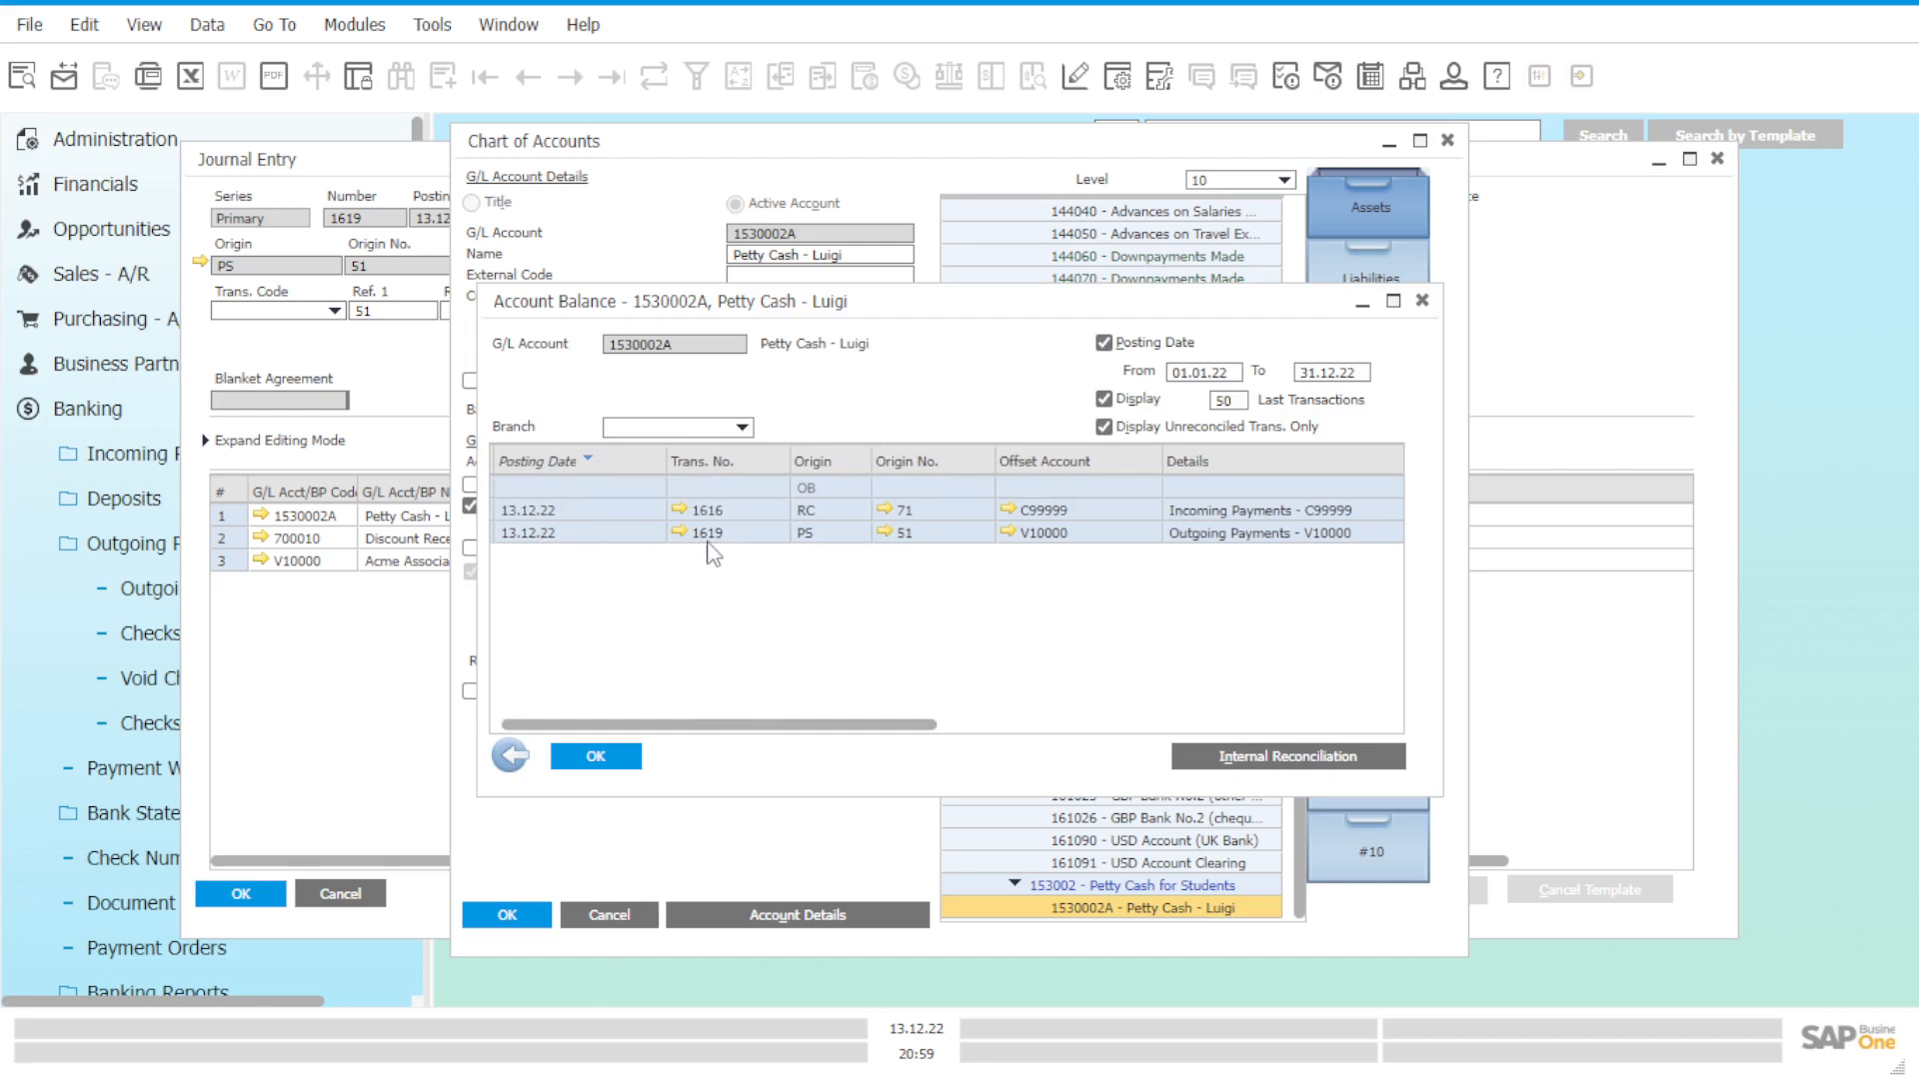
pyautogui.moveTo(788, 724); pyautogui.dragTo(858, 737)
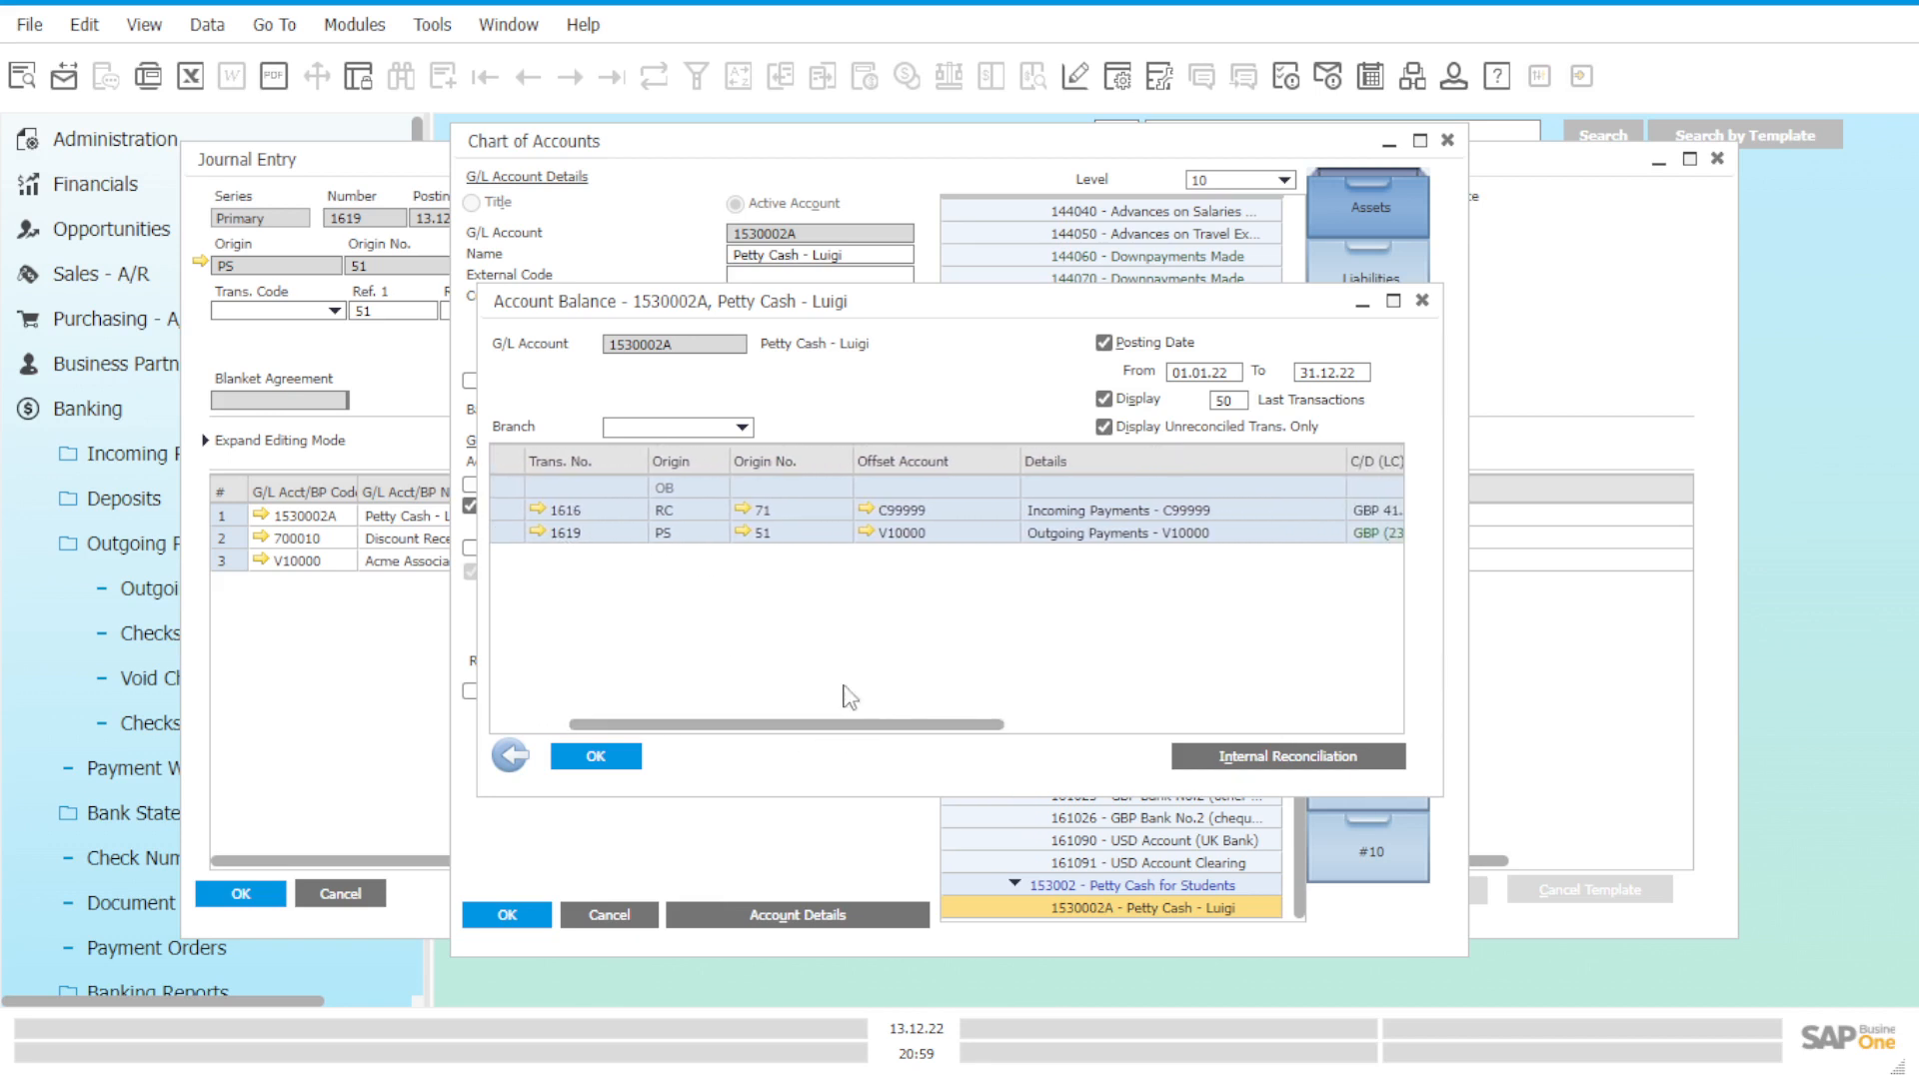
pyautogui.click(742, 530)
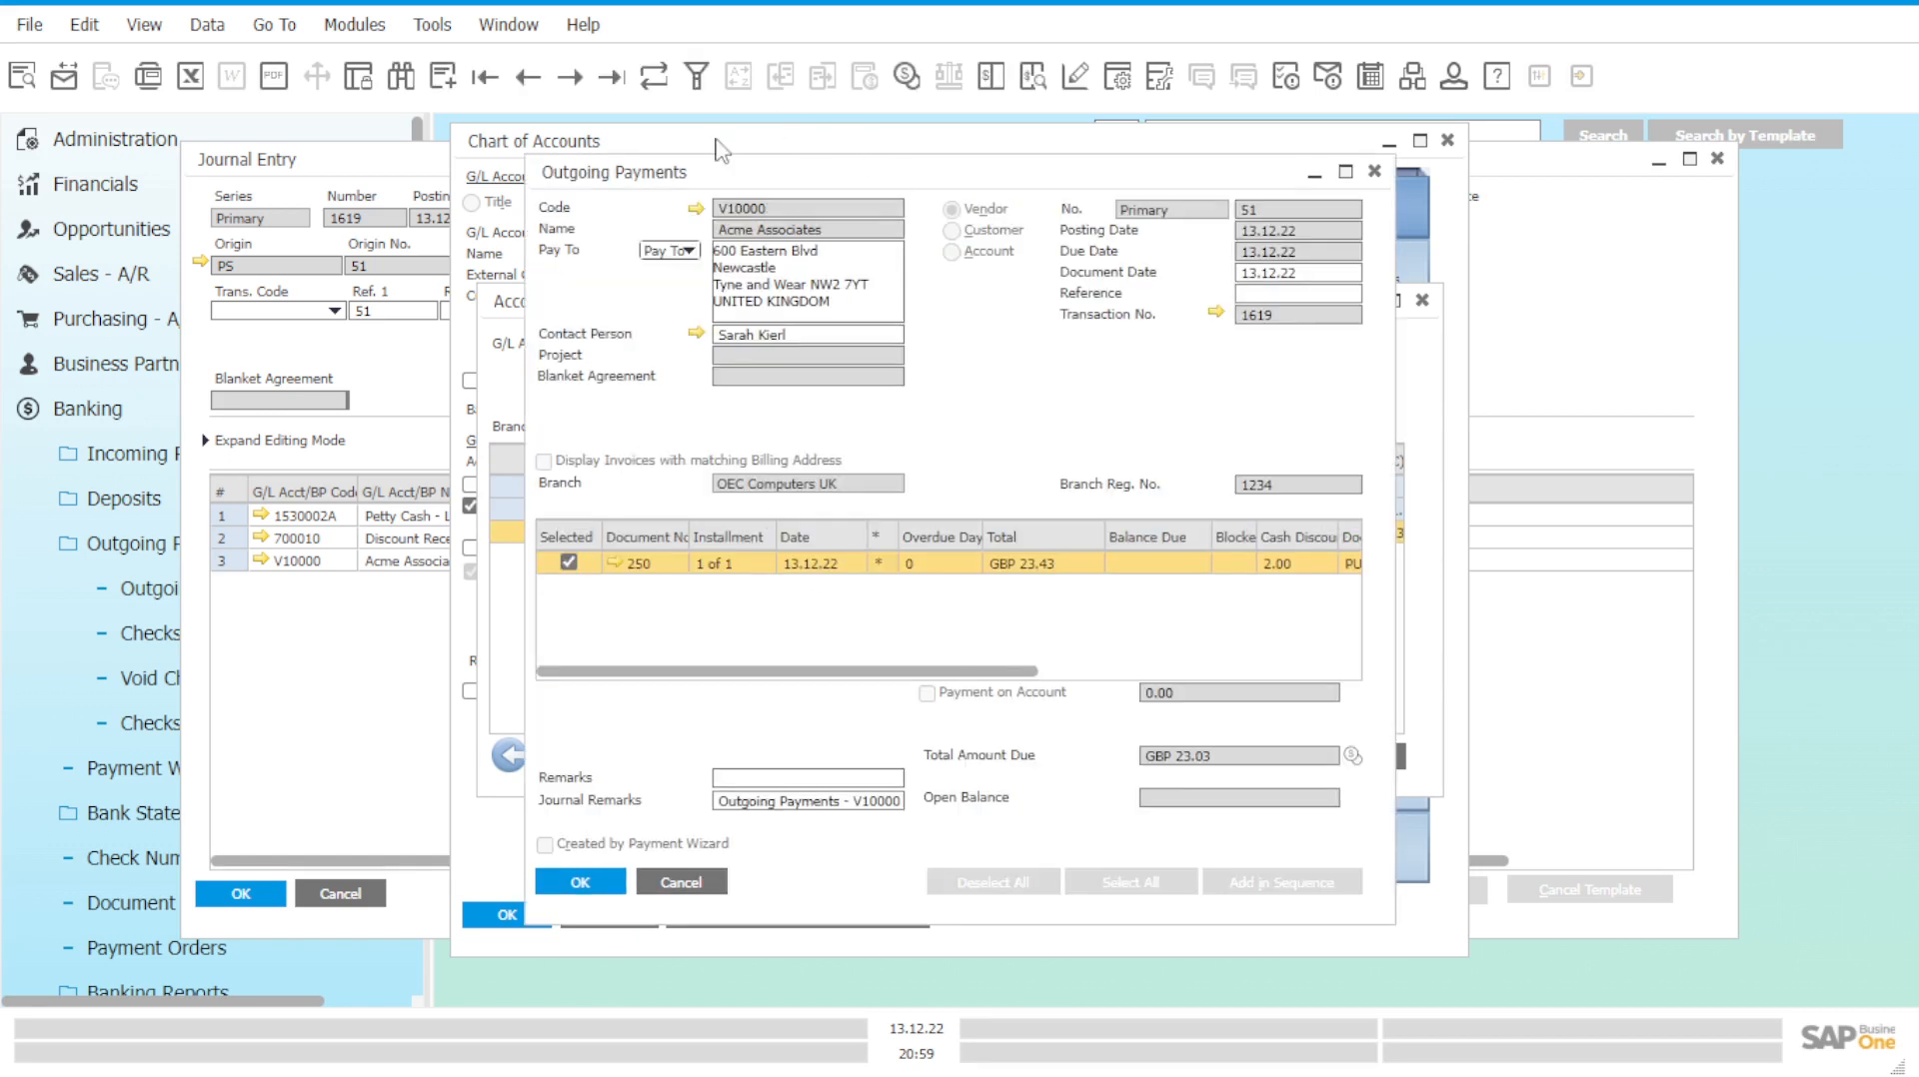
pyautogui.click(1265, 210)
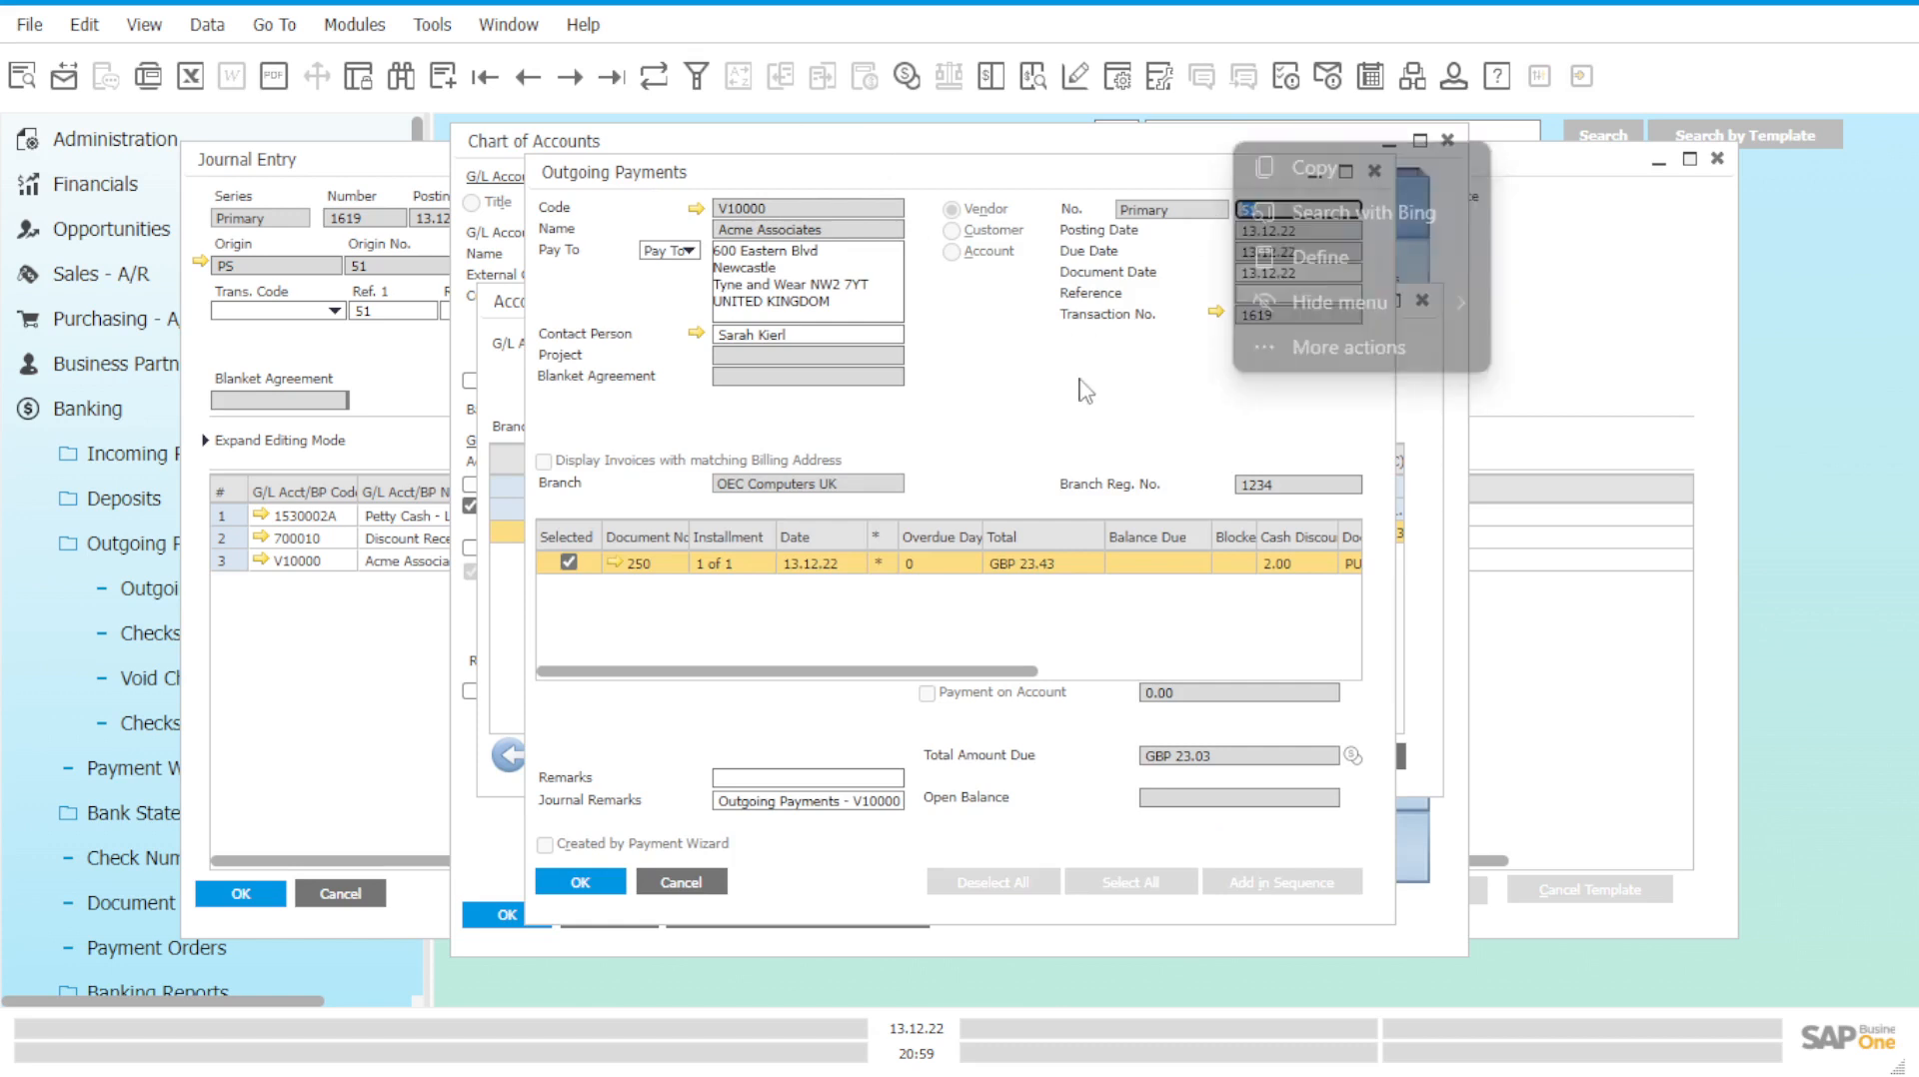
pyautogui.click(1378, 176)
pyautogui.click(1379, 174)
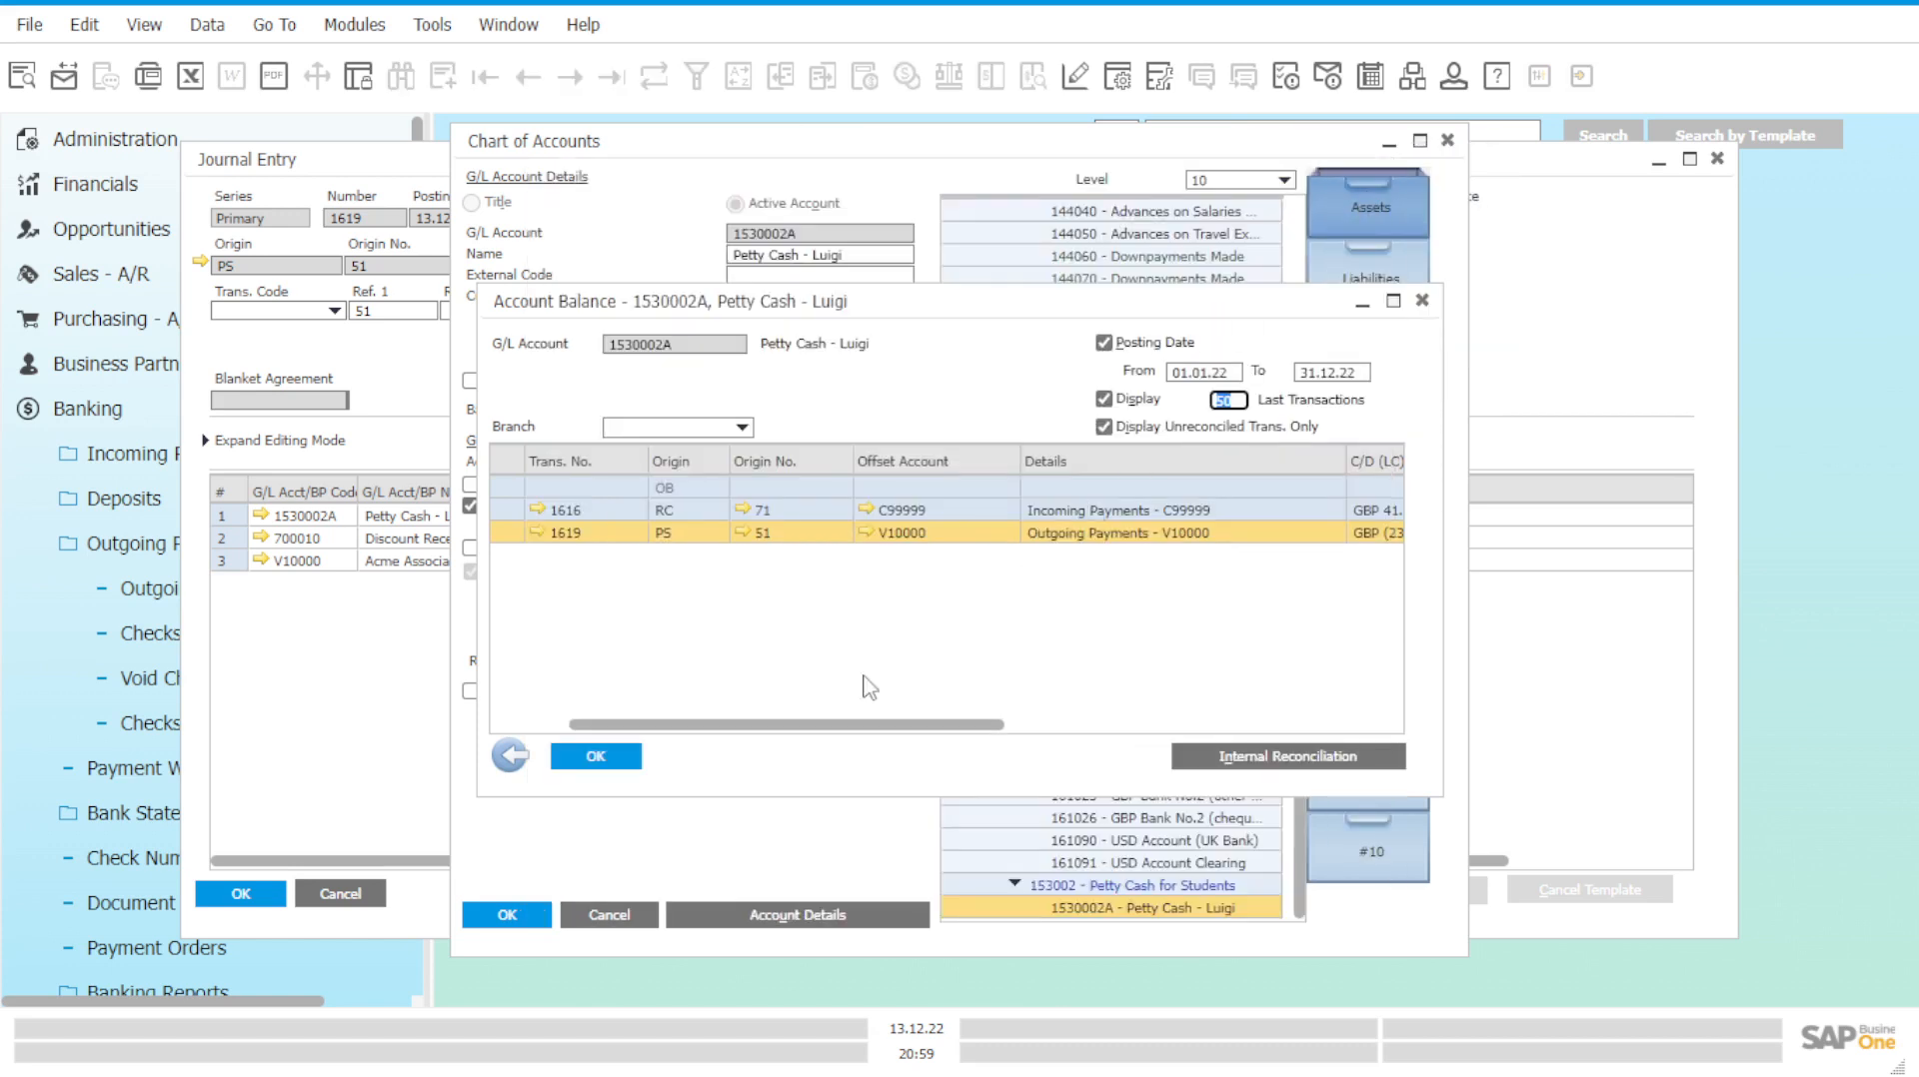
pyautogui.moveTo(817, 728); pyautogui.dragTo(920, 732)
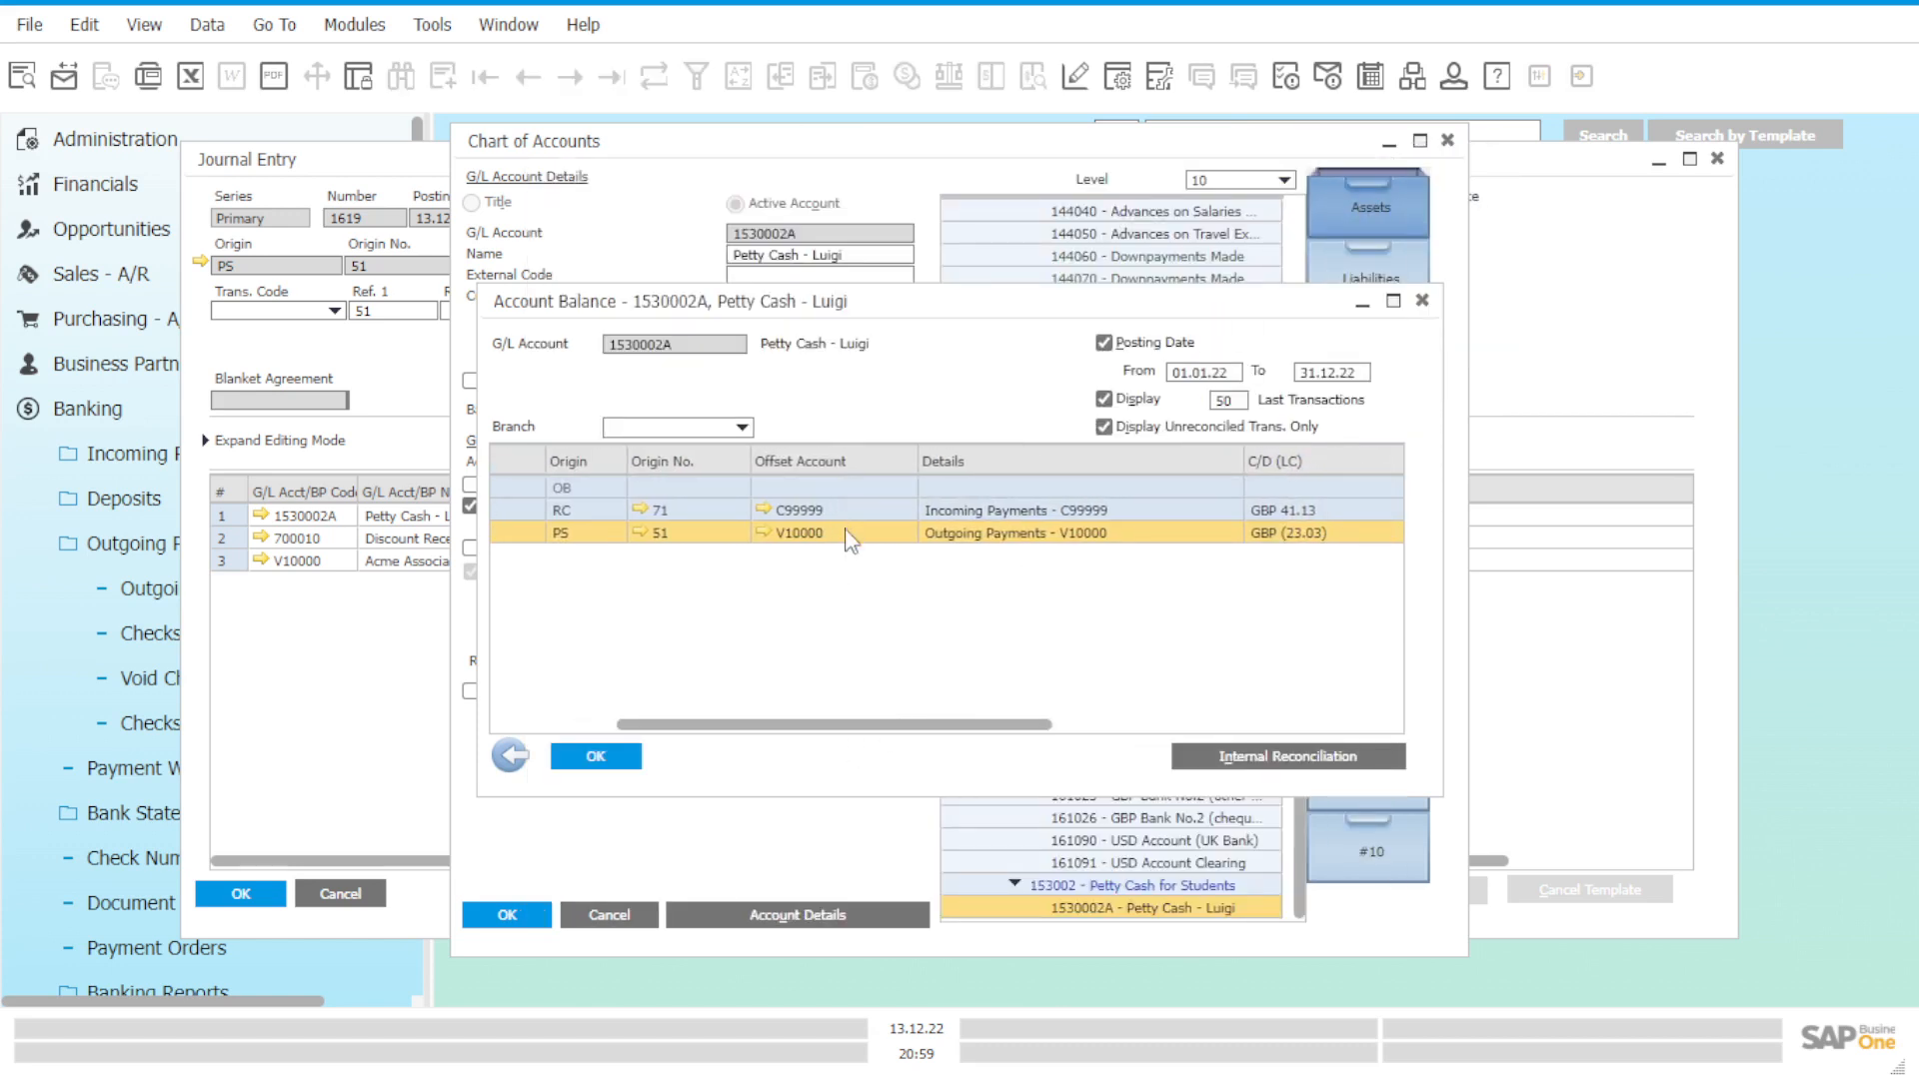
pyautogui.click(764, 531)
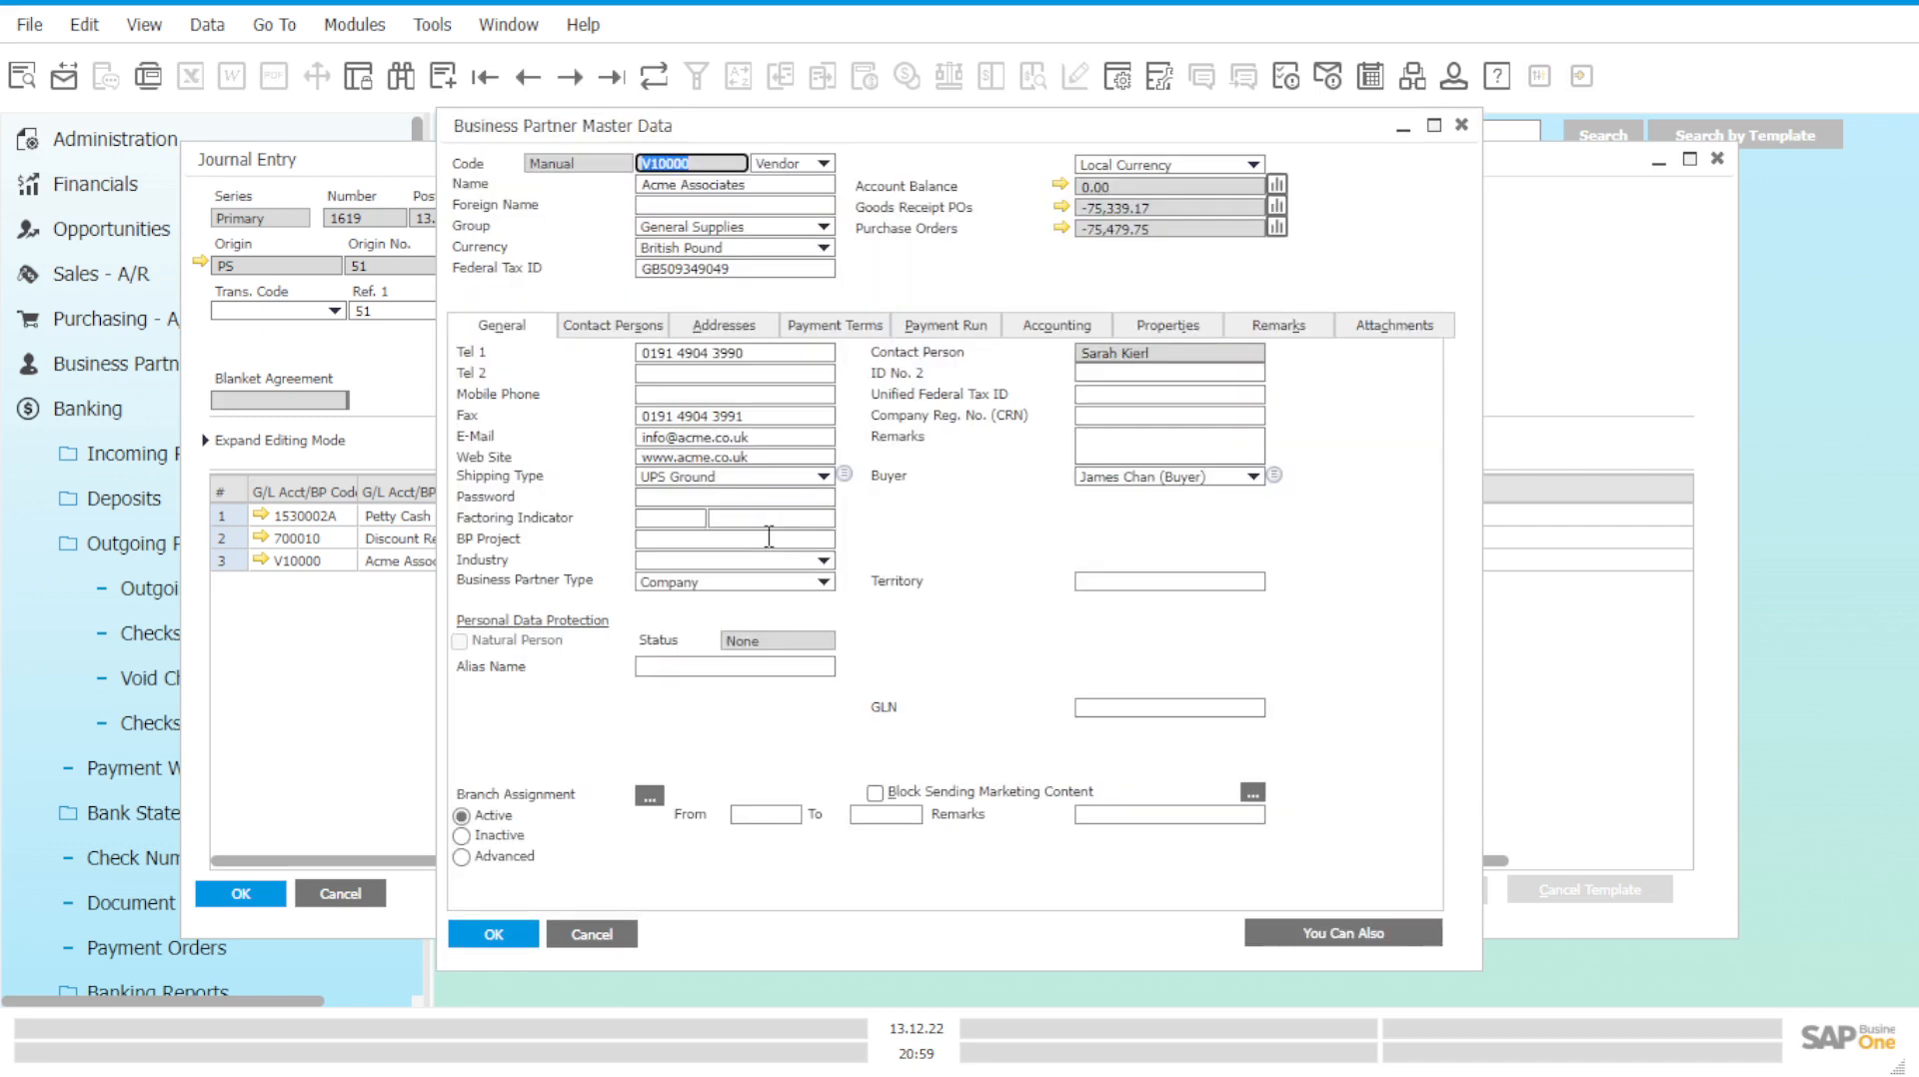
pyautogui.click(1460, 127)
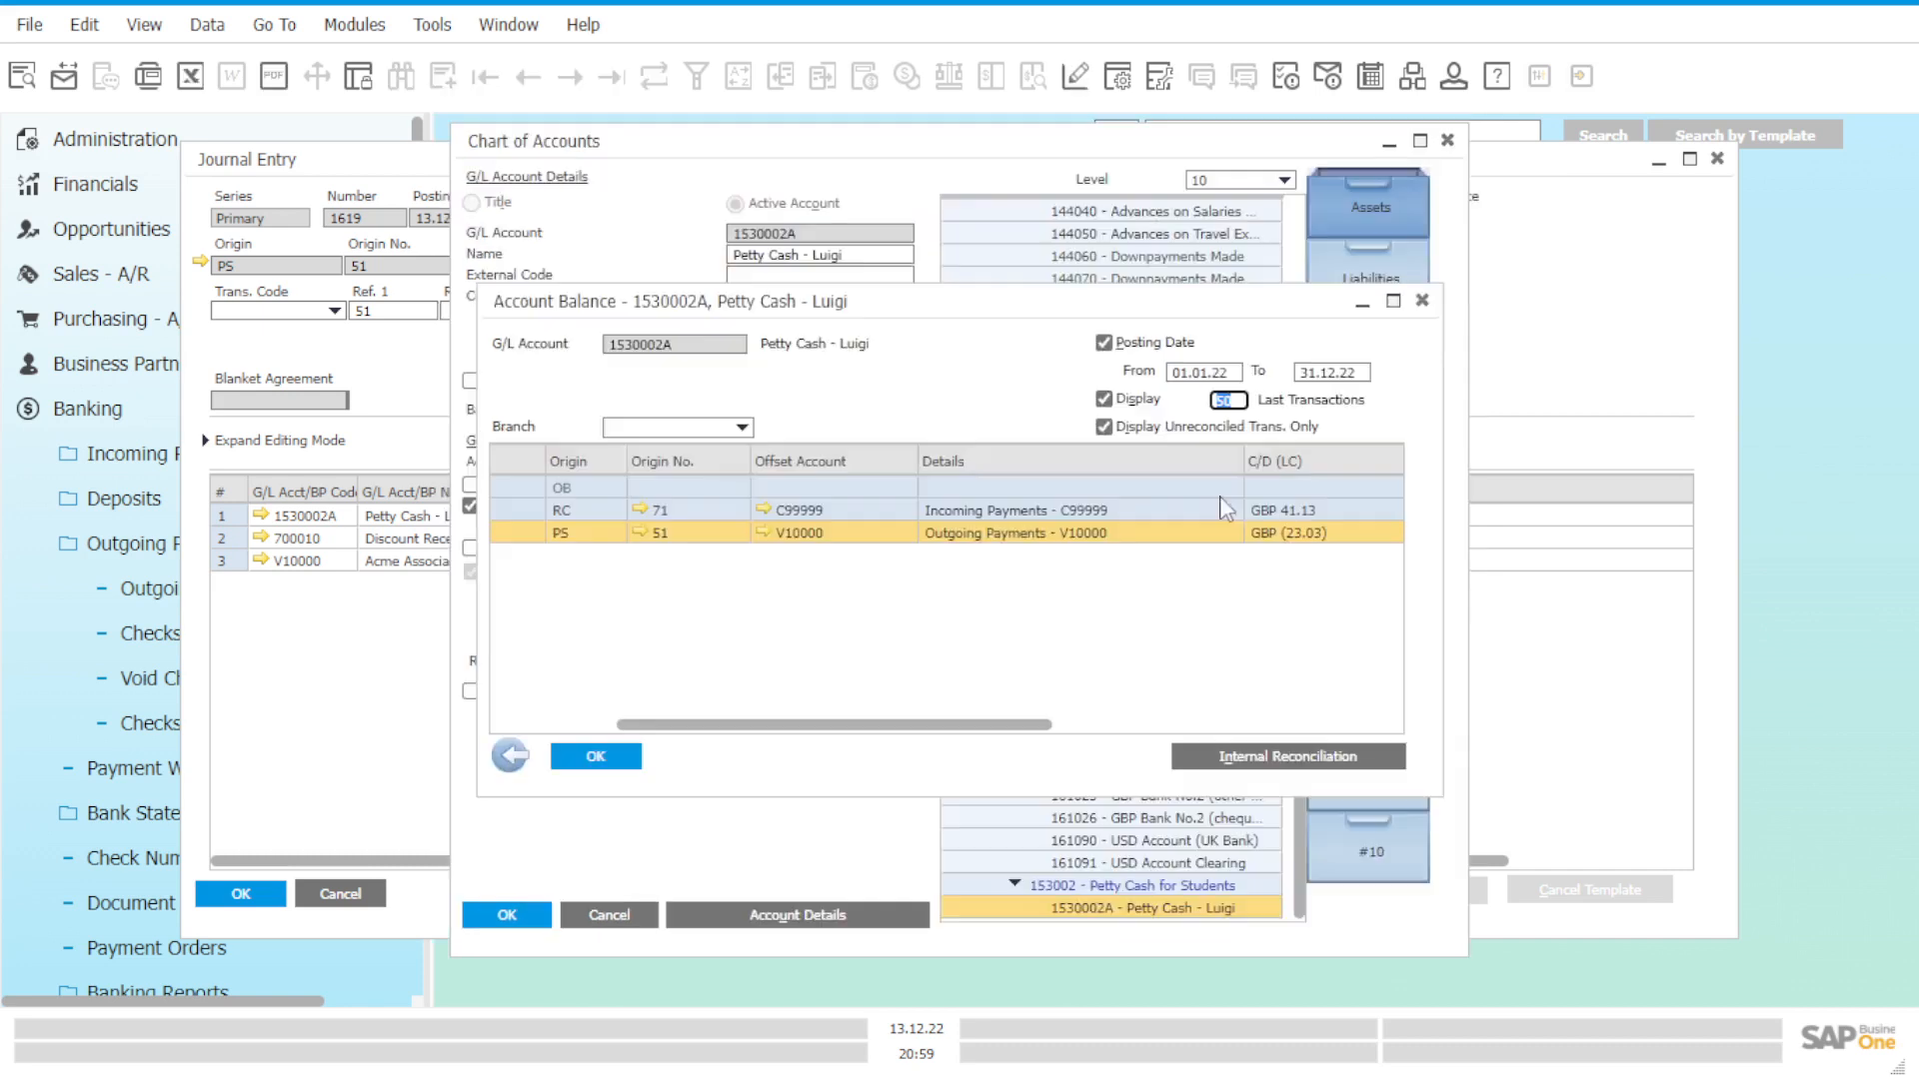
pyautogui.moveTo(989, 740); pyautogui.dragTo(1286, 732)
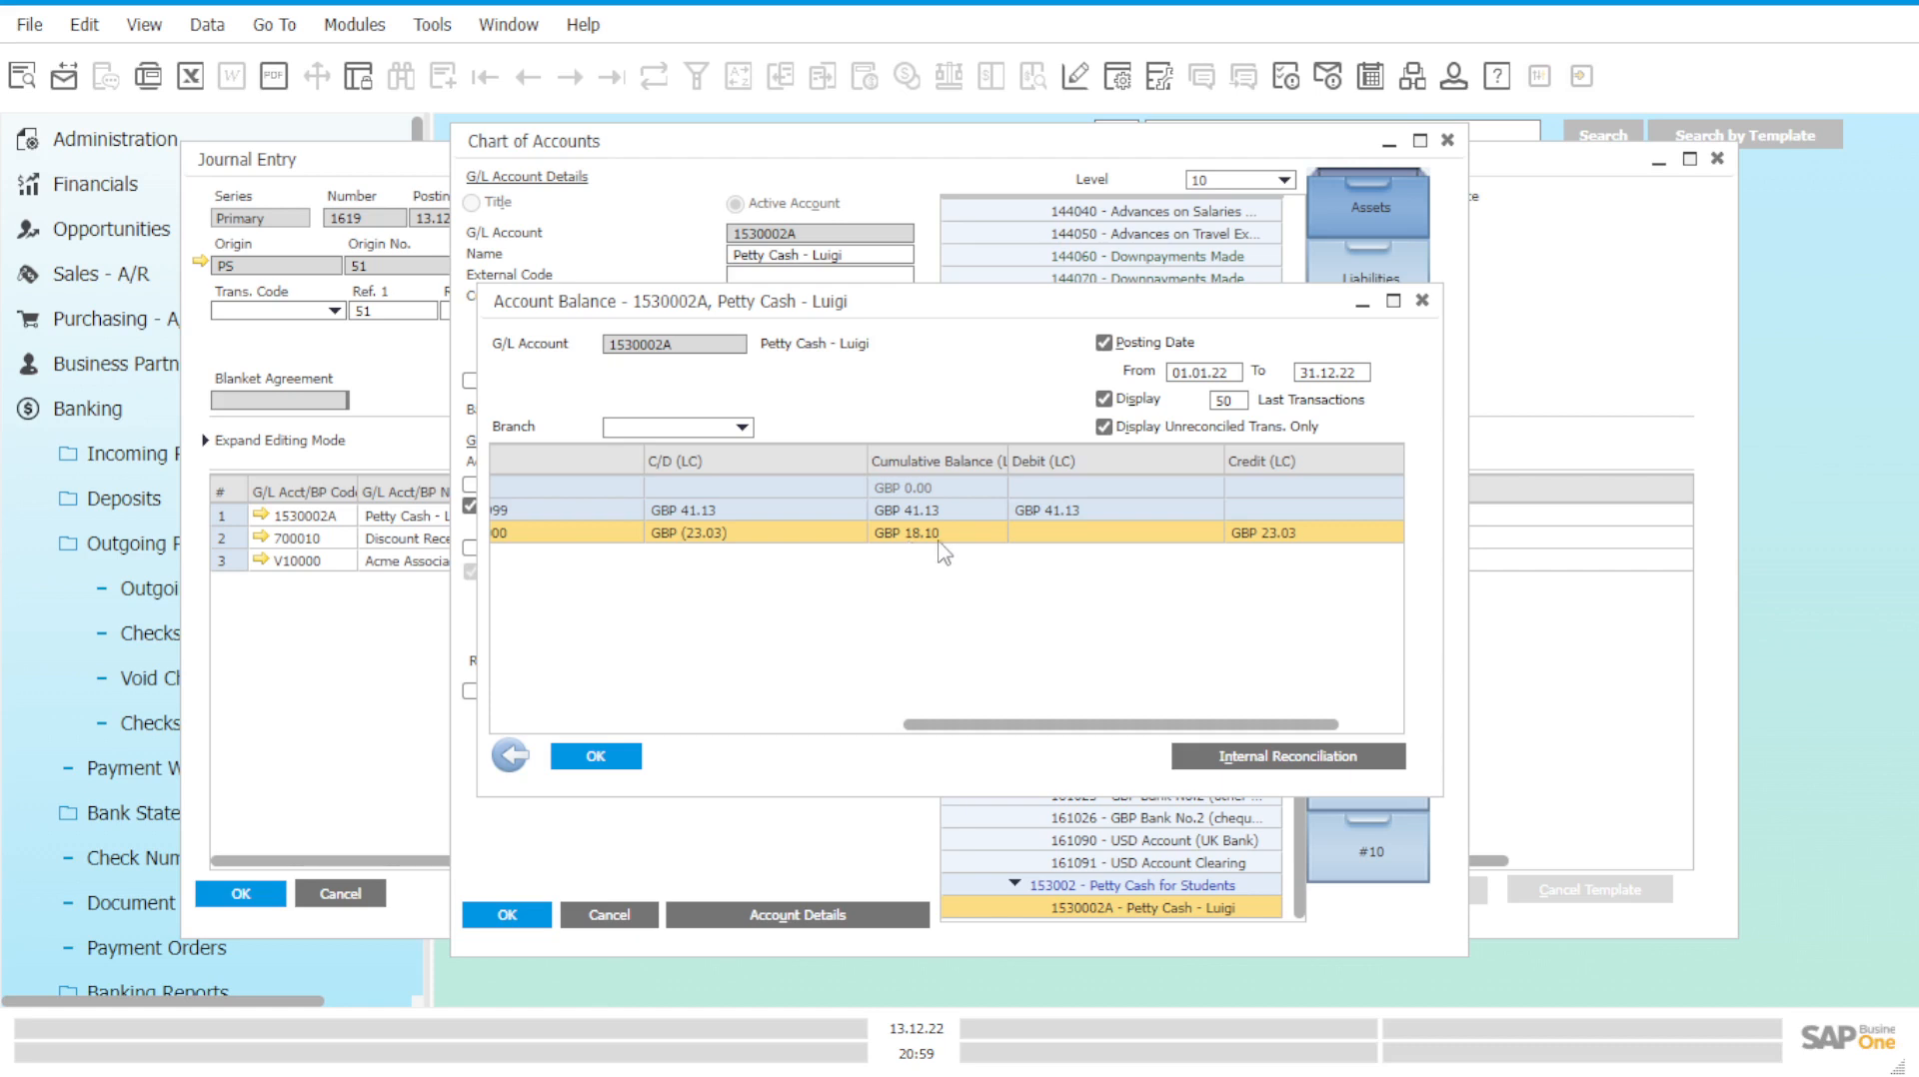
pyautogui.moveTo(1099, 725); pyautogui.dragTo(1164, 733)
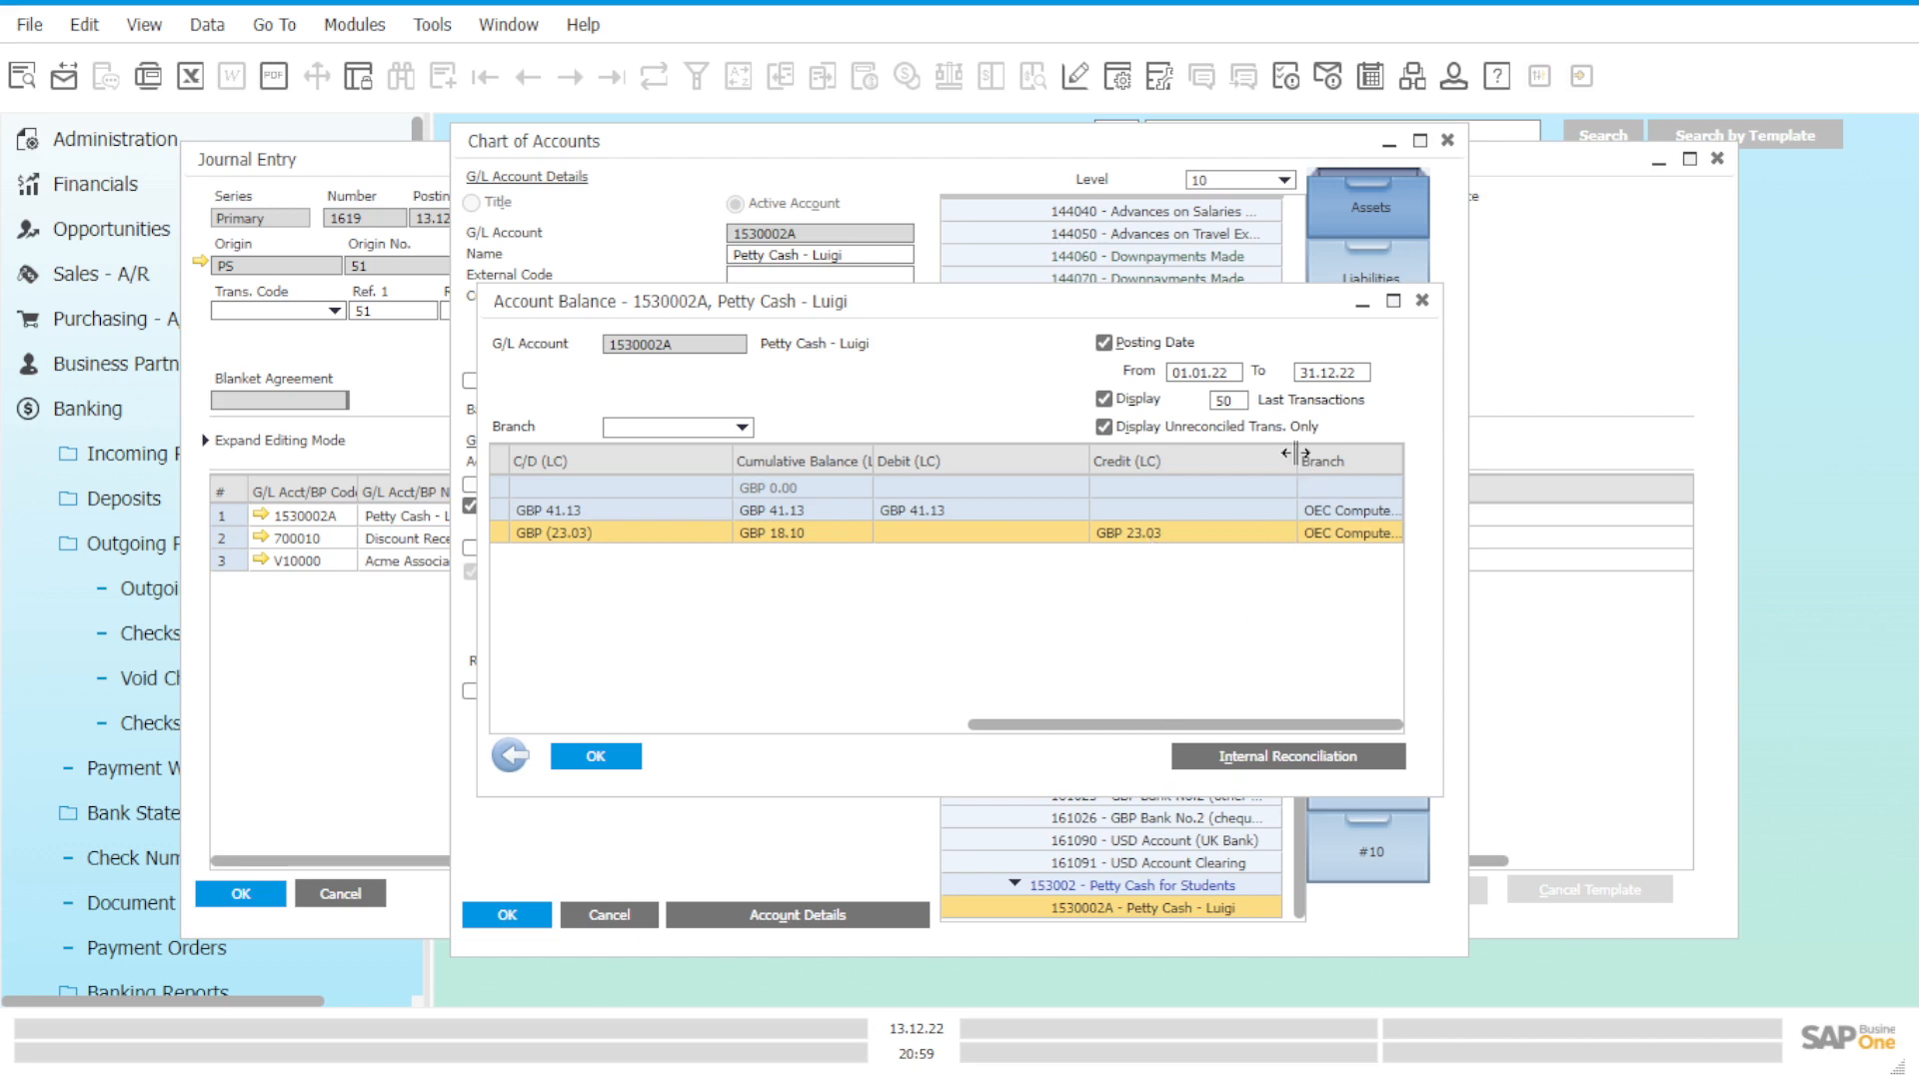
pyautogui.moveTo(1296, 460); pyautogui.dragTo(1264, 482)
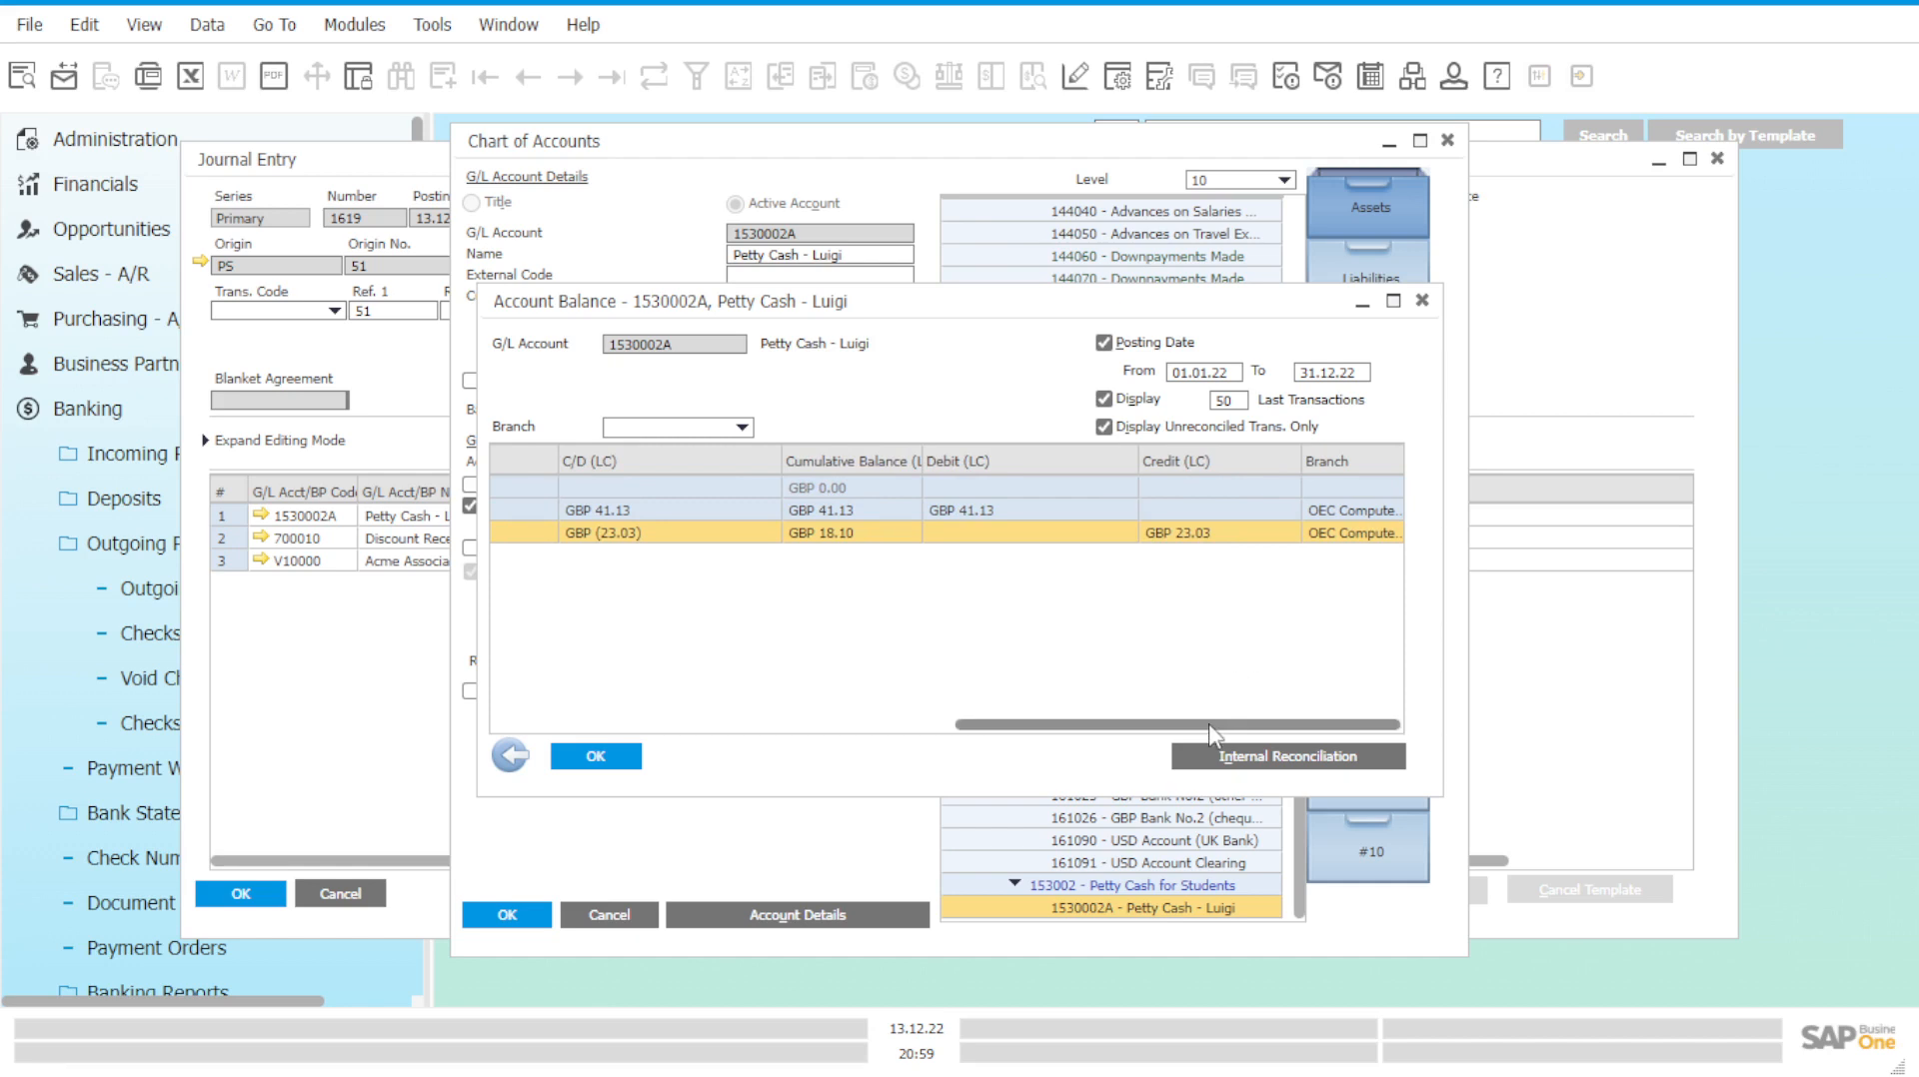
pyautogui.moveTo(1212, 734); pyautogui.dragTo(740, 714)
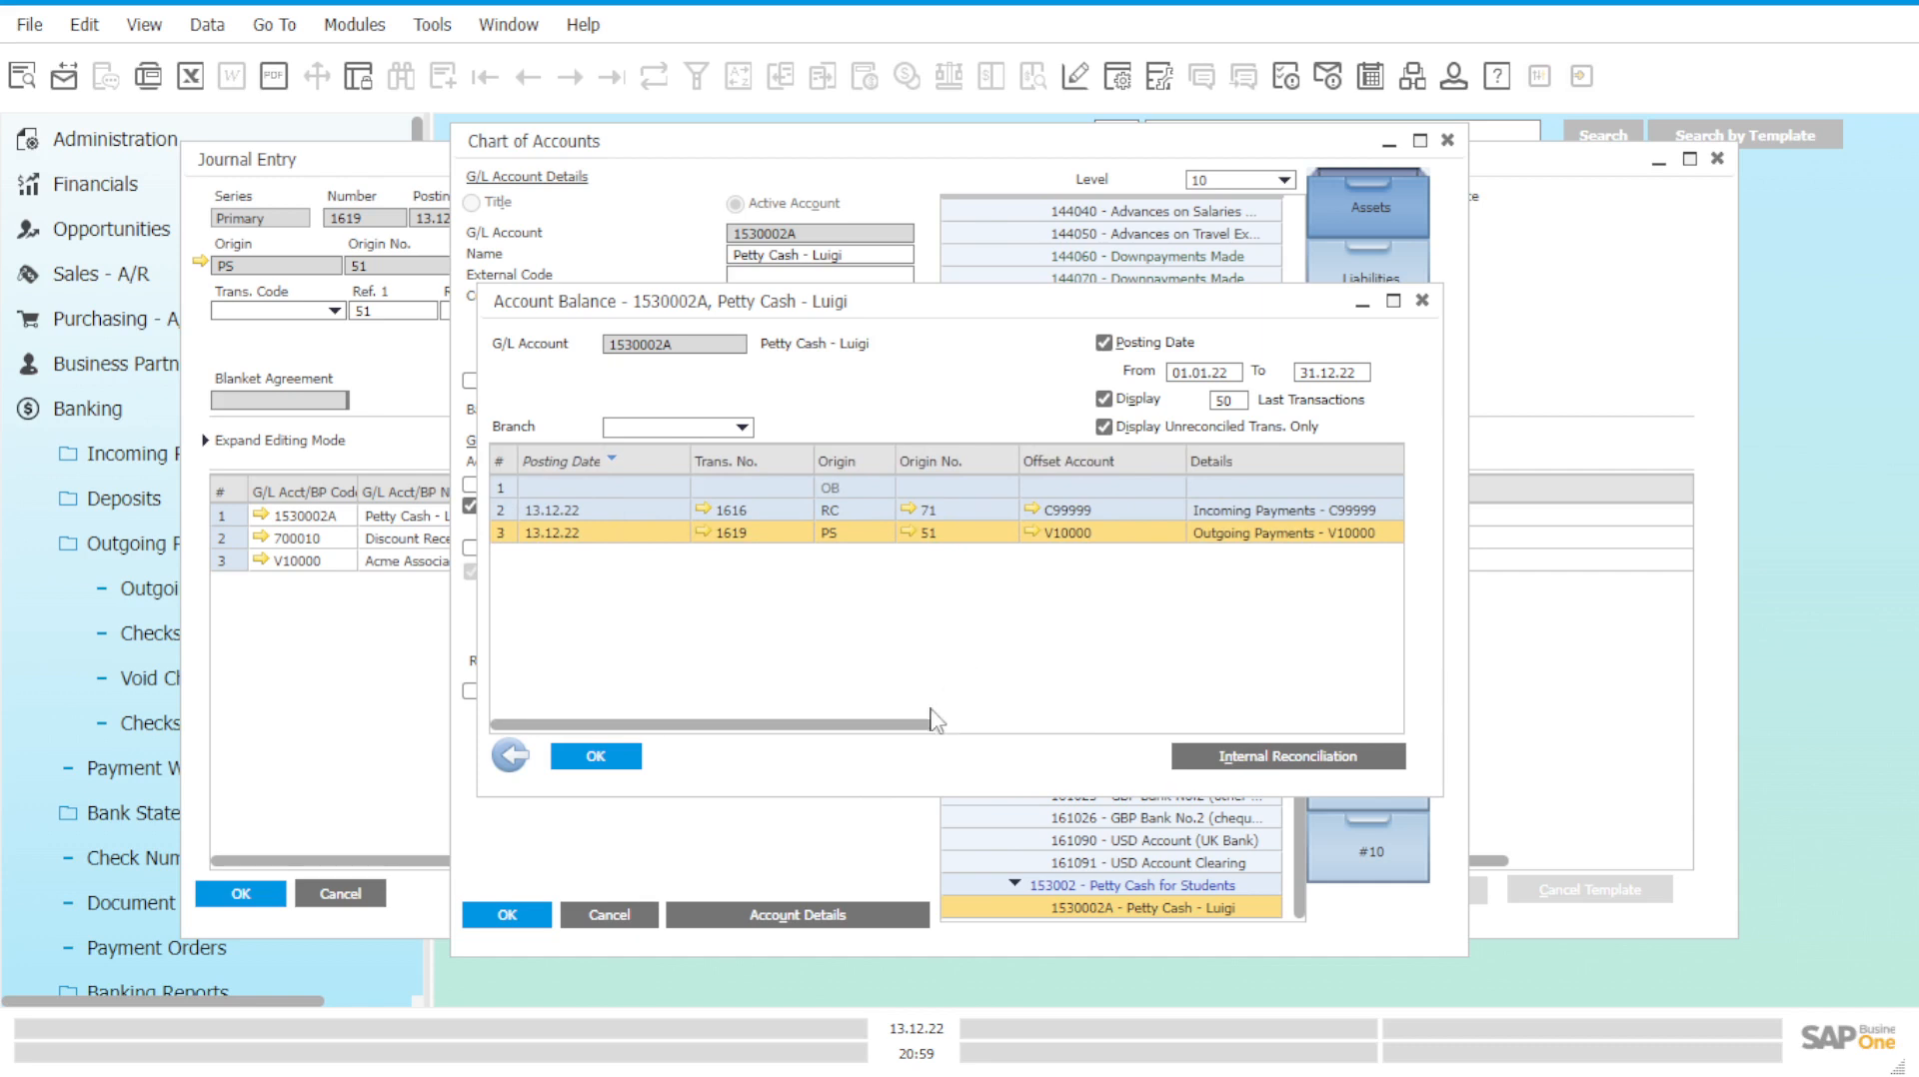
pyautogui.moveTo(931, 724); pyautogui.dragTo(1124, 725)
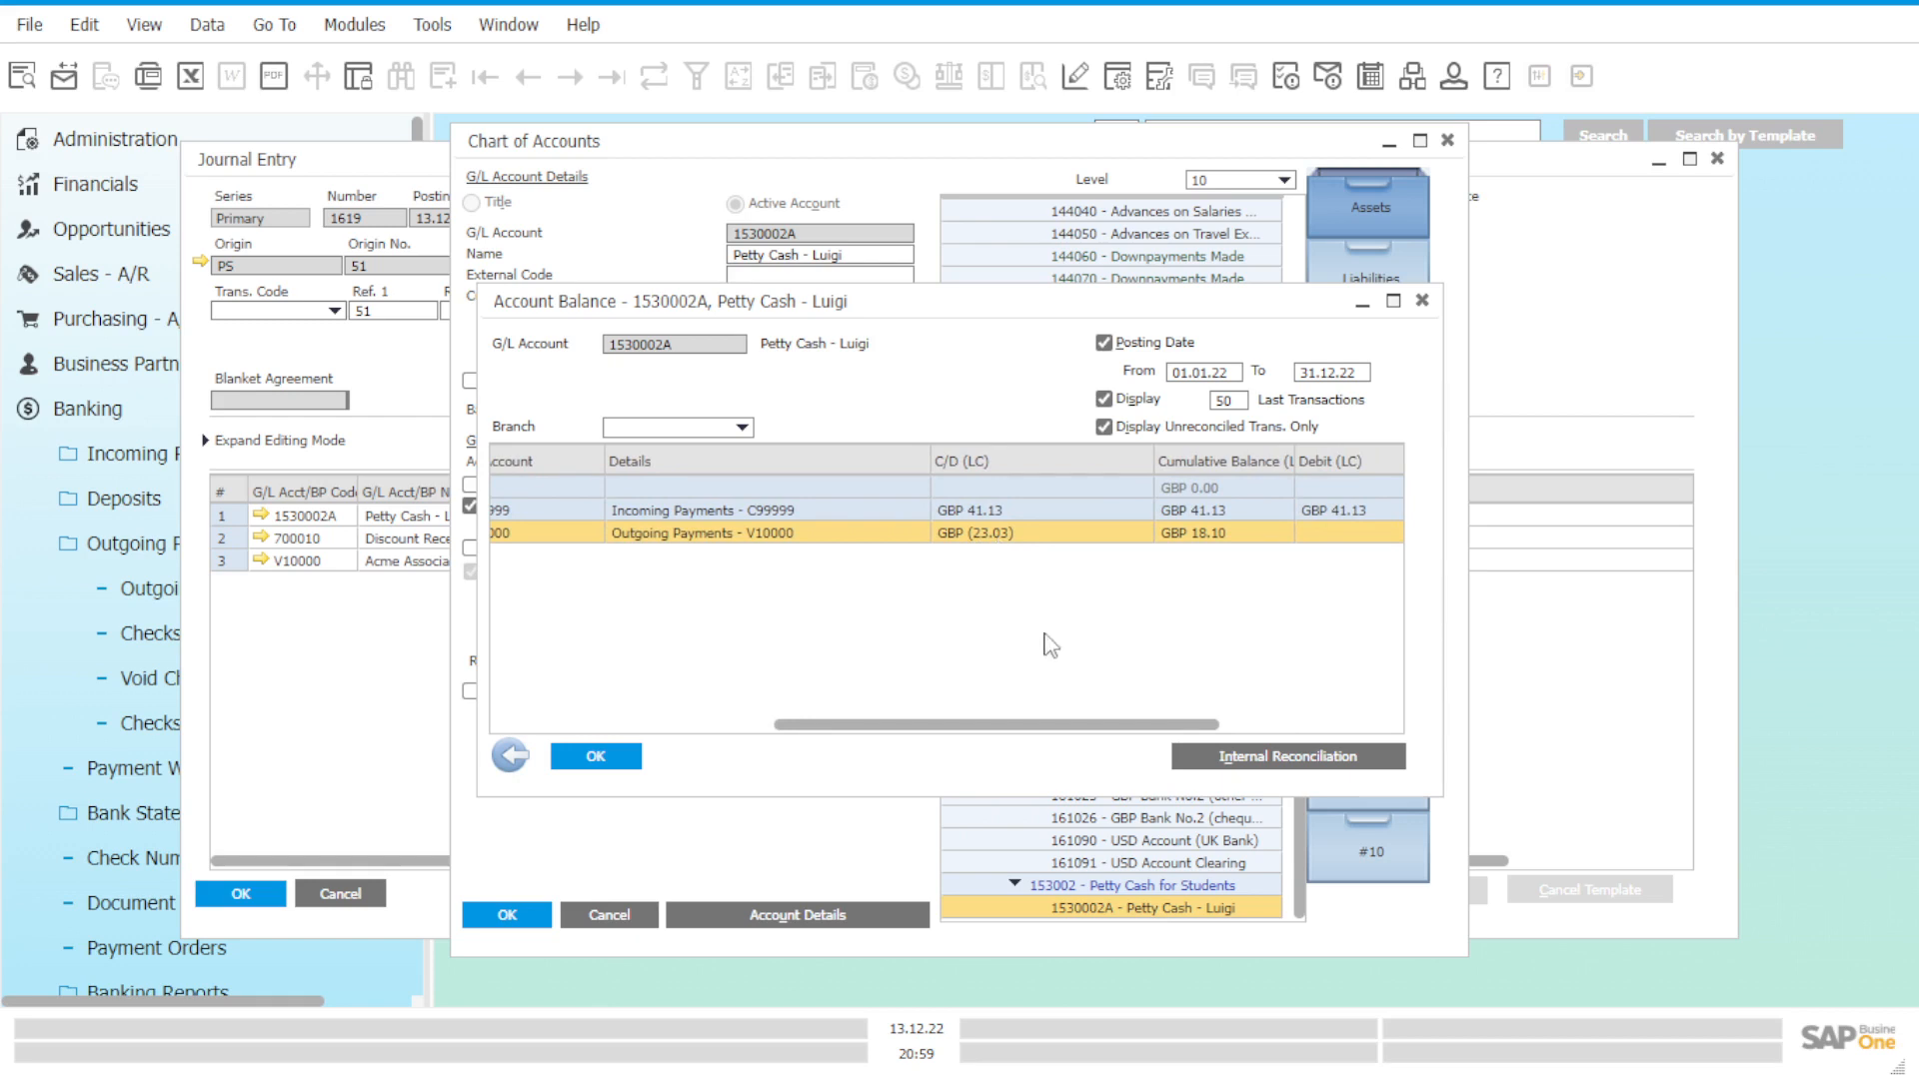
pyautogui.moveTo(1087, 727); pyautogui.dragTo(1329, 757)
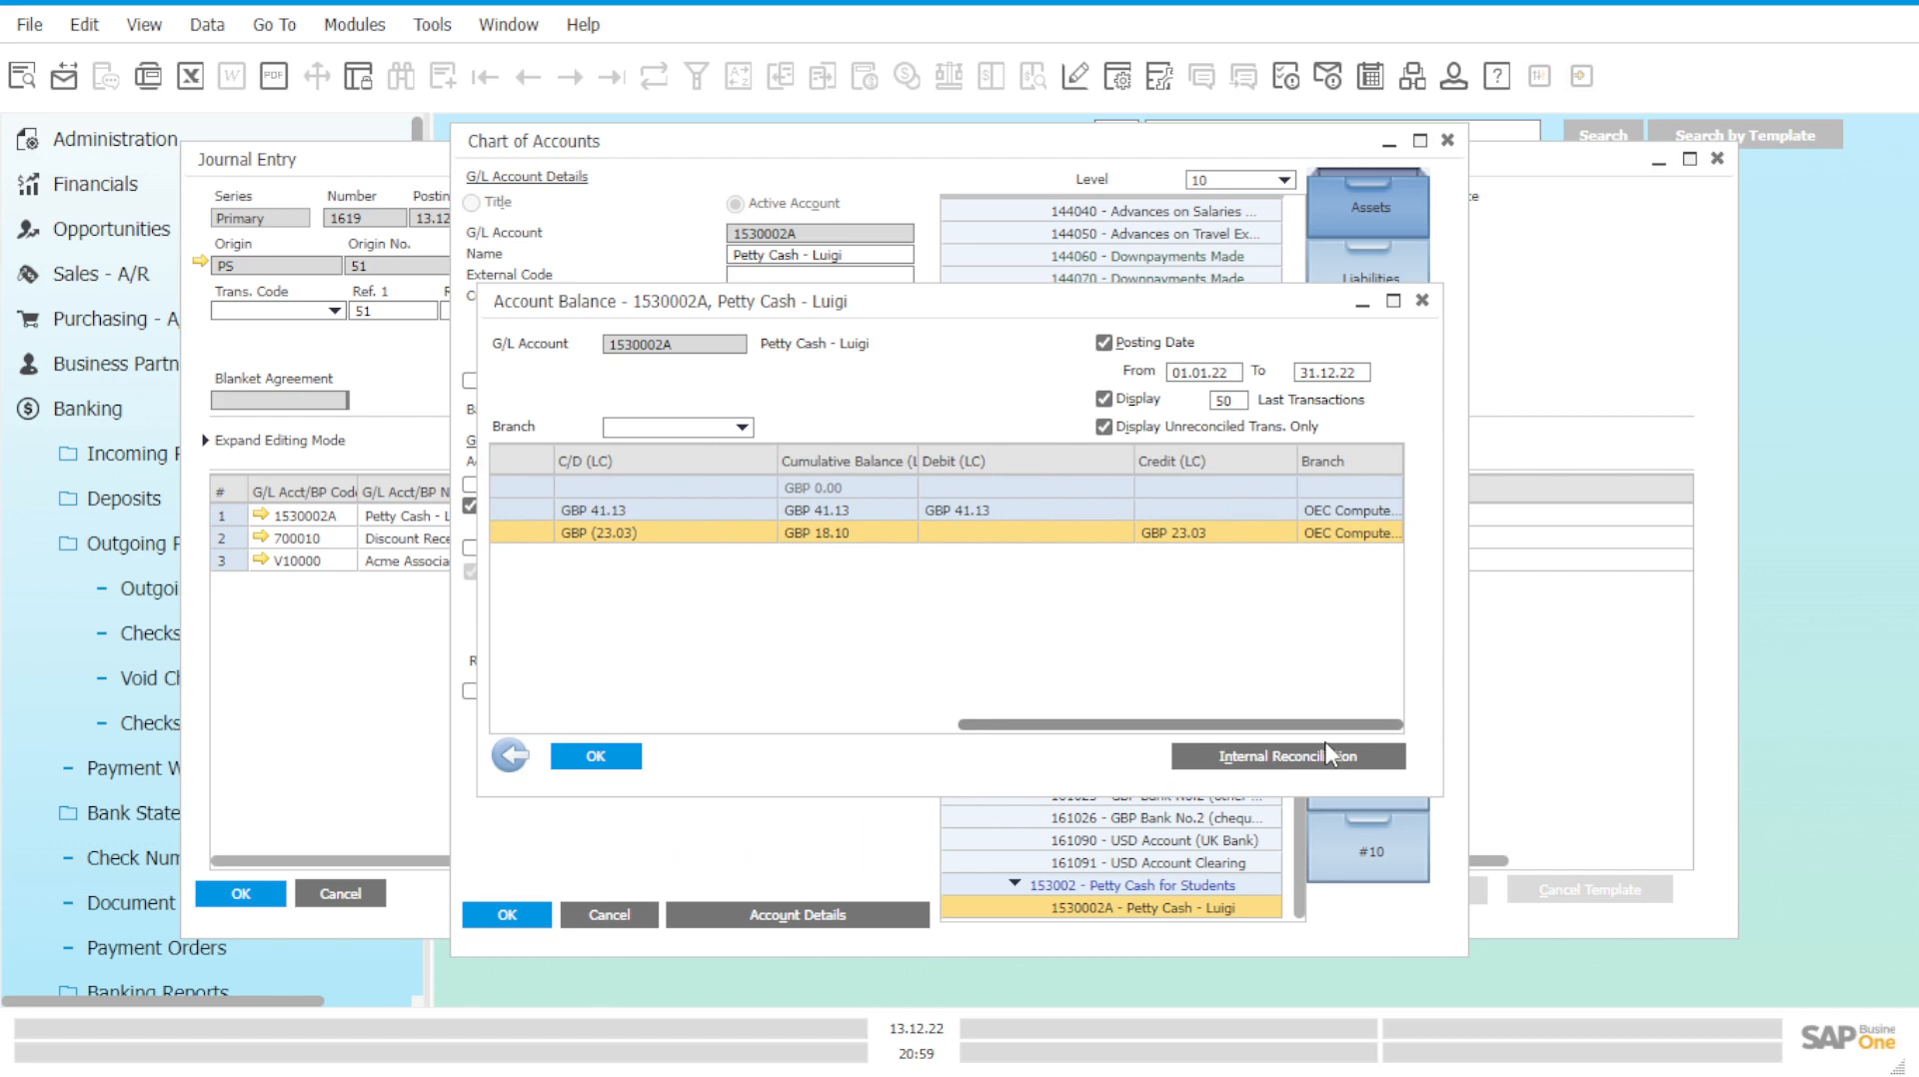
pyautogui.moveTo(1329, 756); pyautogui.dragTo(1284, 761)
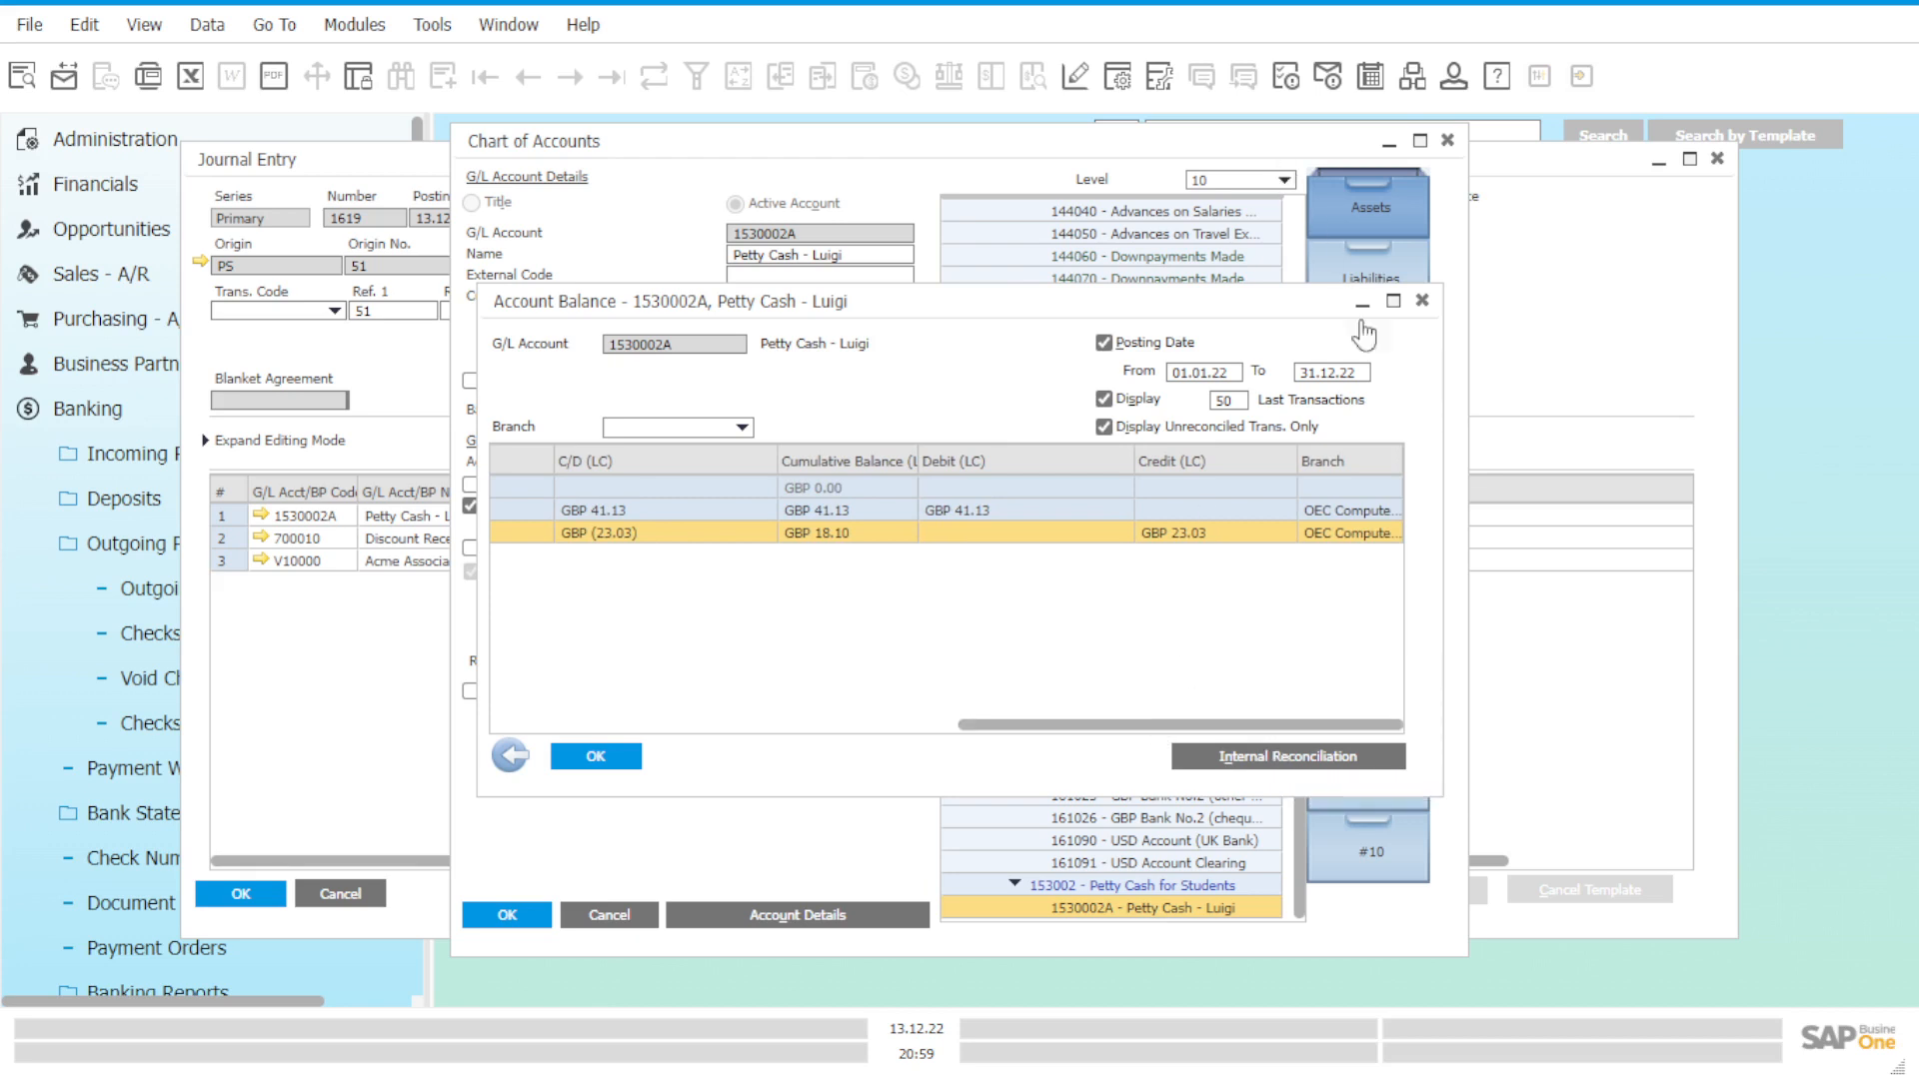
# Close the Account Balance listing and the Chart of Accounts for 1530002A.
pyautogui.click(1422, 302)
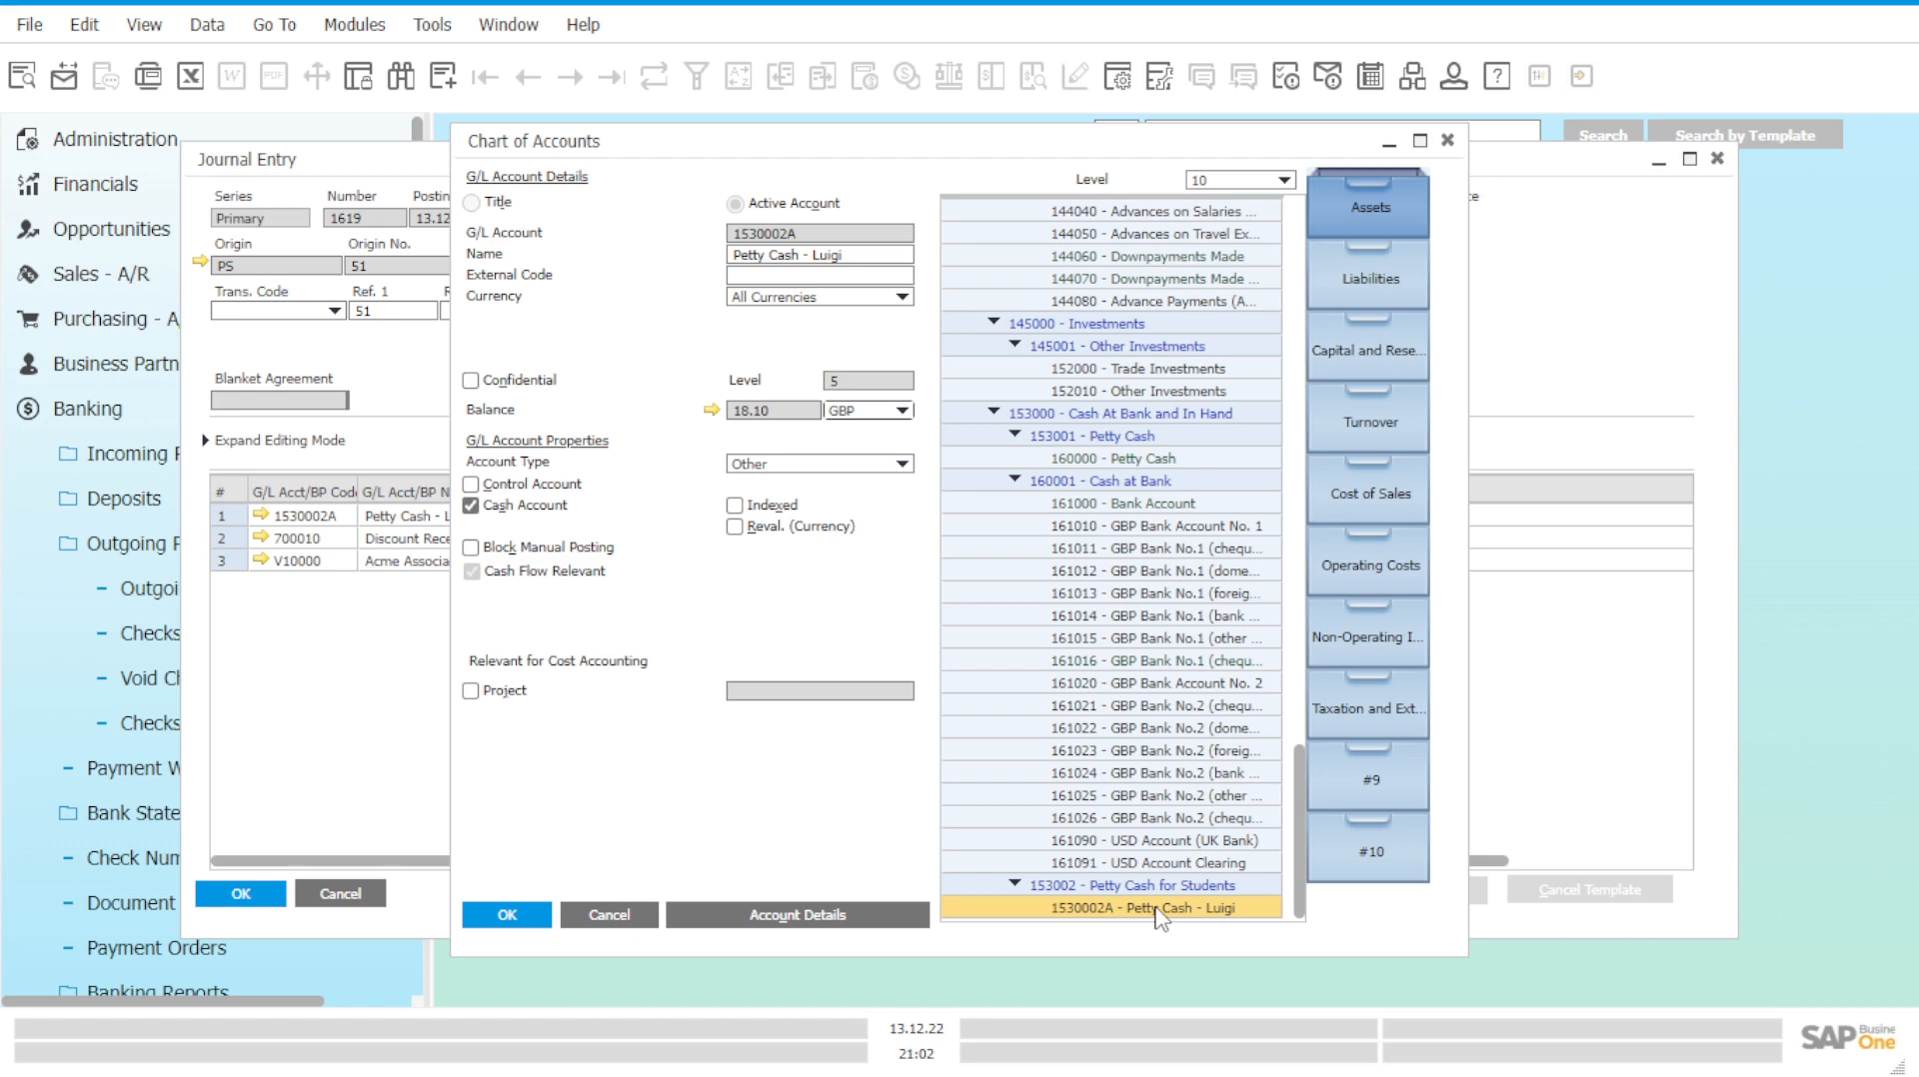
pyautogui.click(1448, 143)
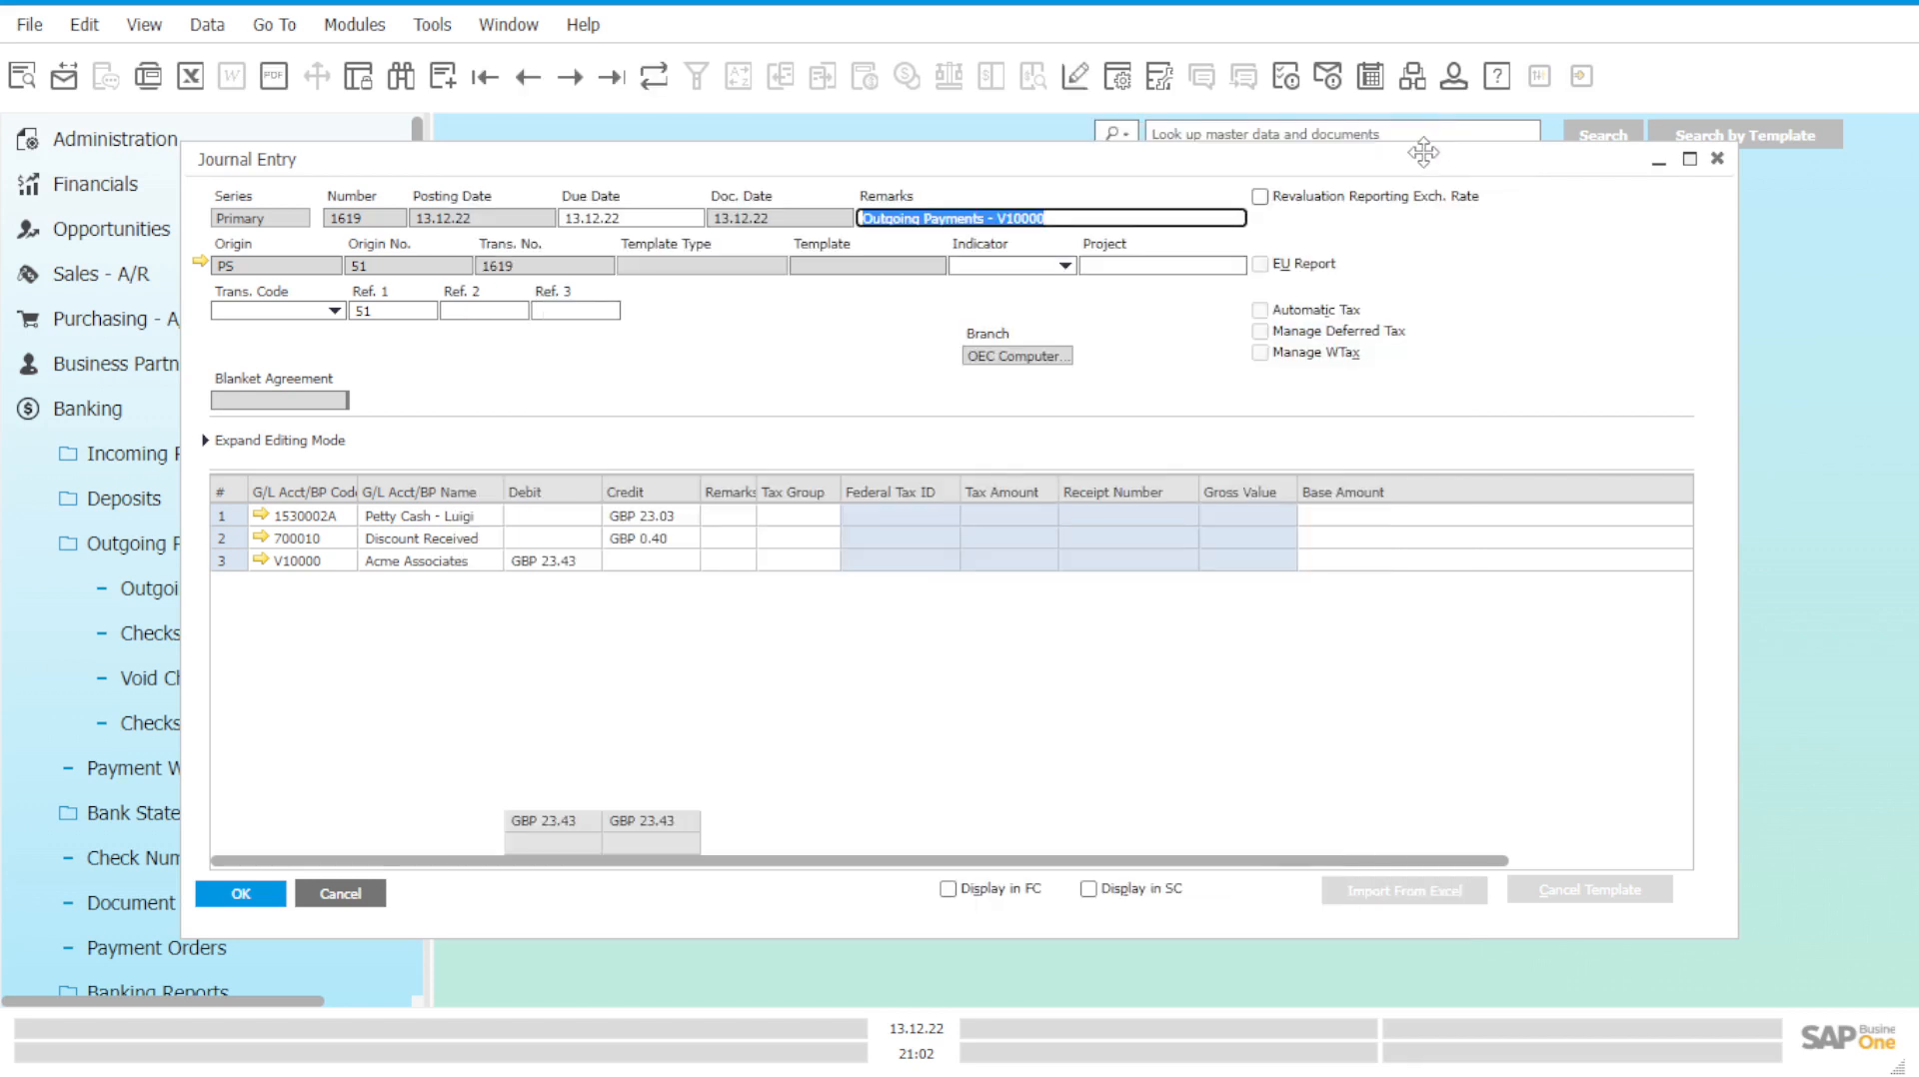
pyautogui.click(1719, 159)
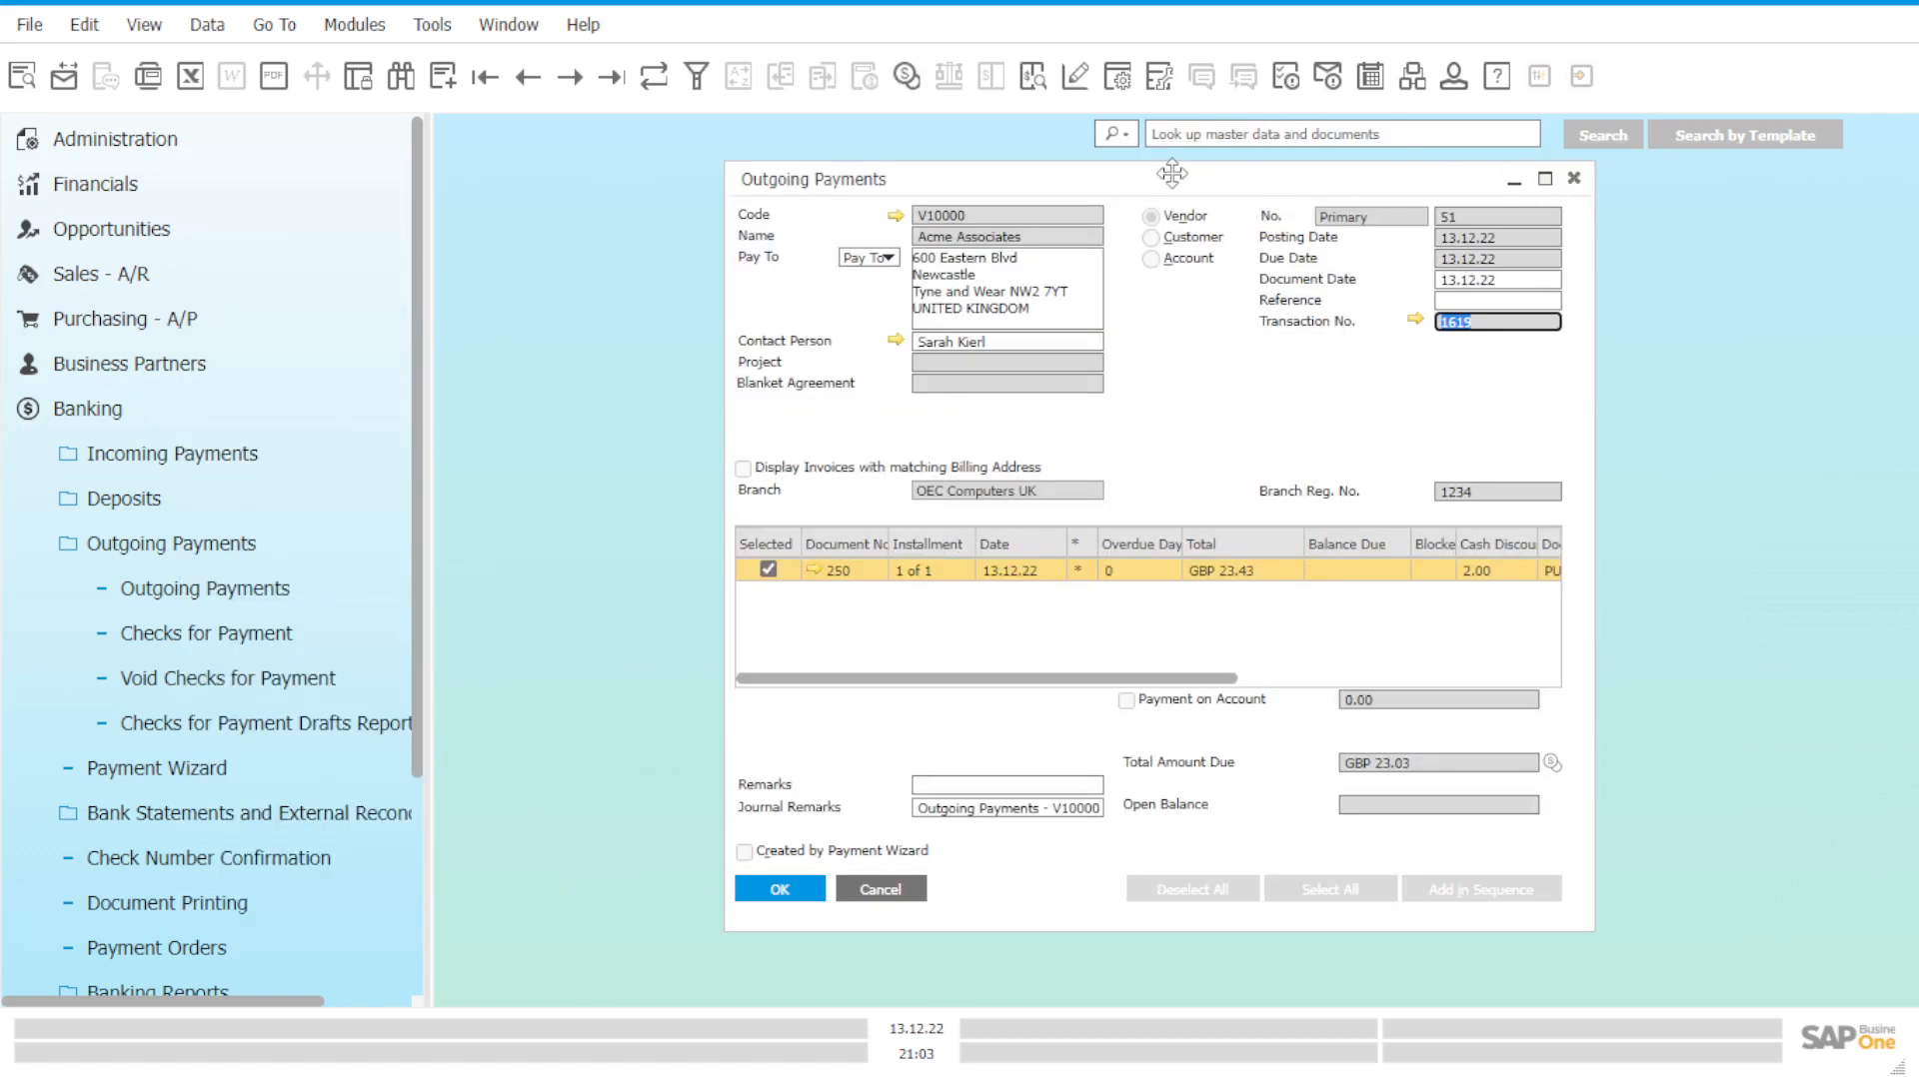
pyautogui.moveTo(1149, 175); pyautogui.dragTo(984, 204)
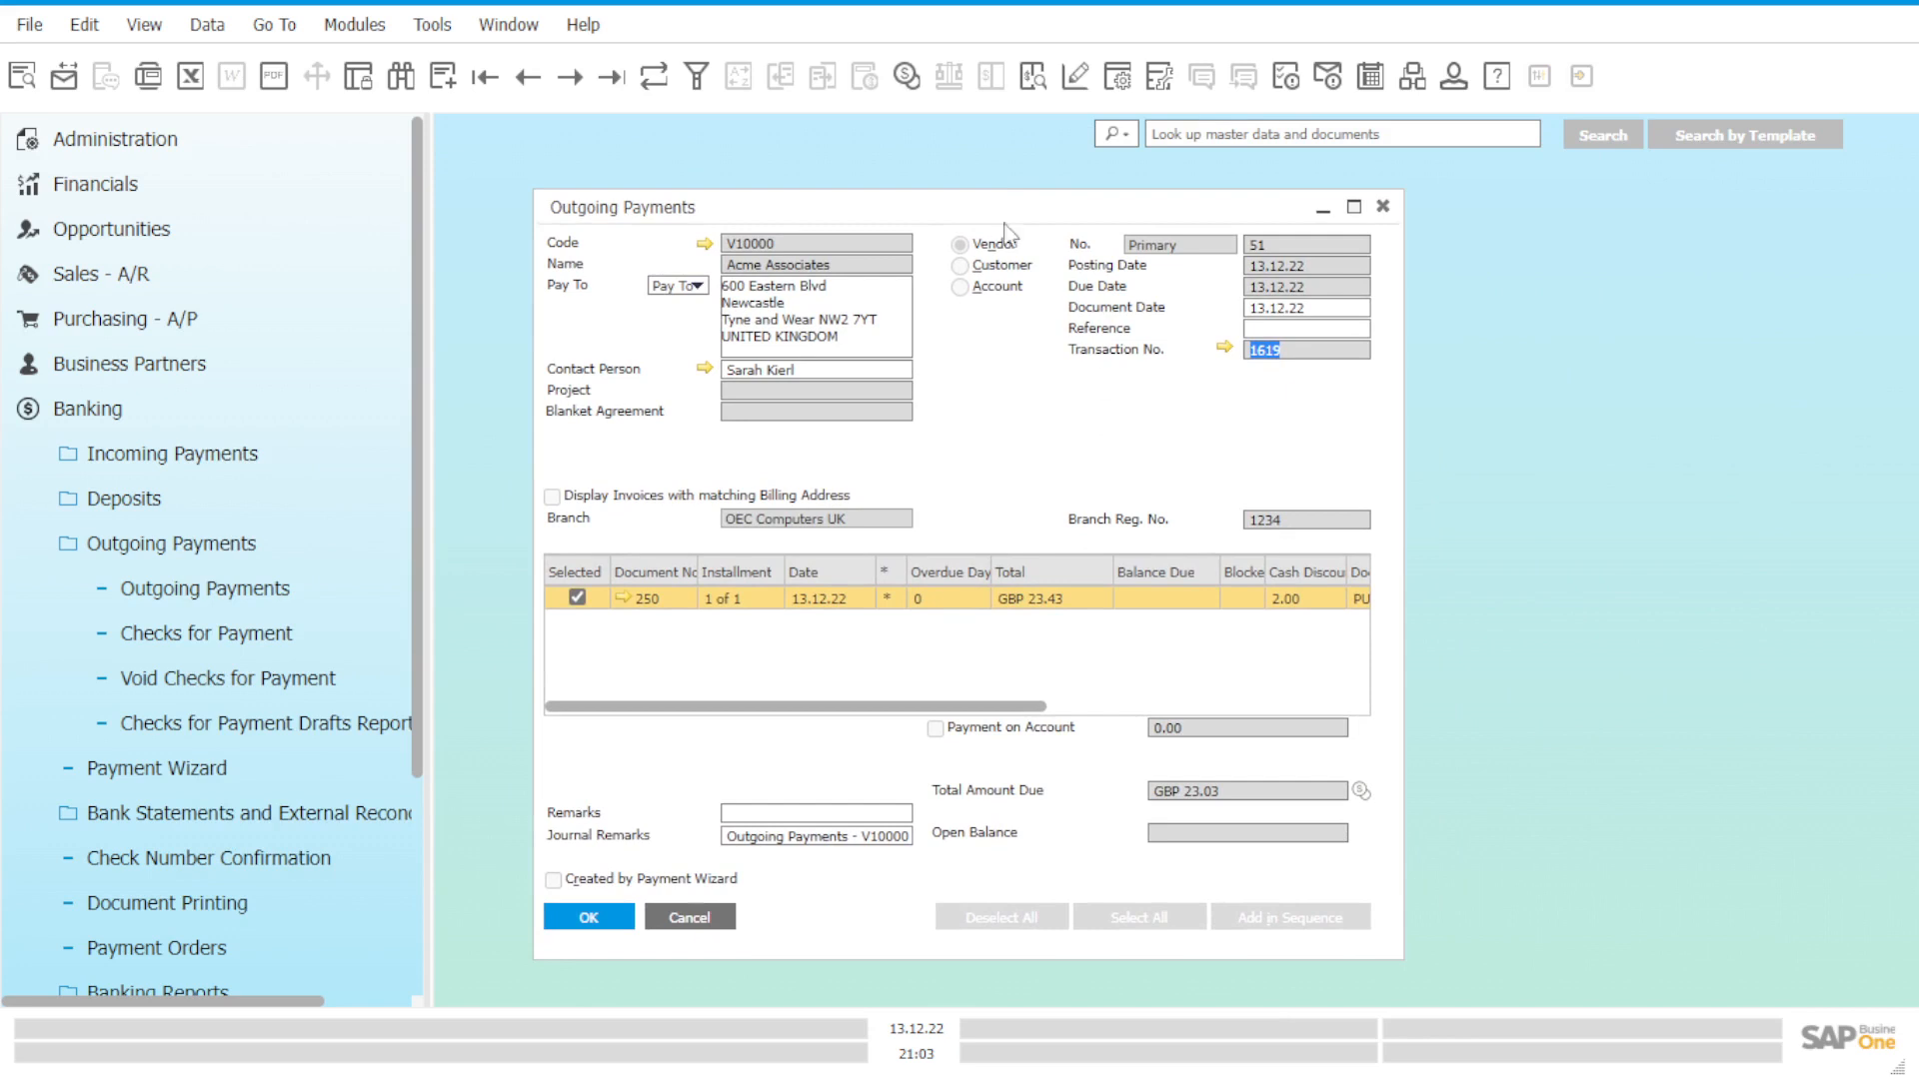
pyautogui.click(611, 79)
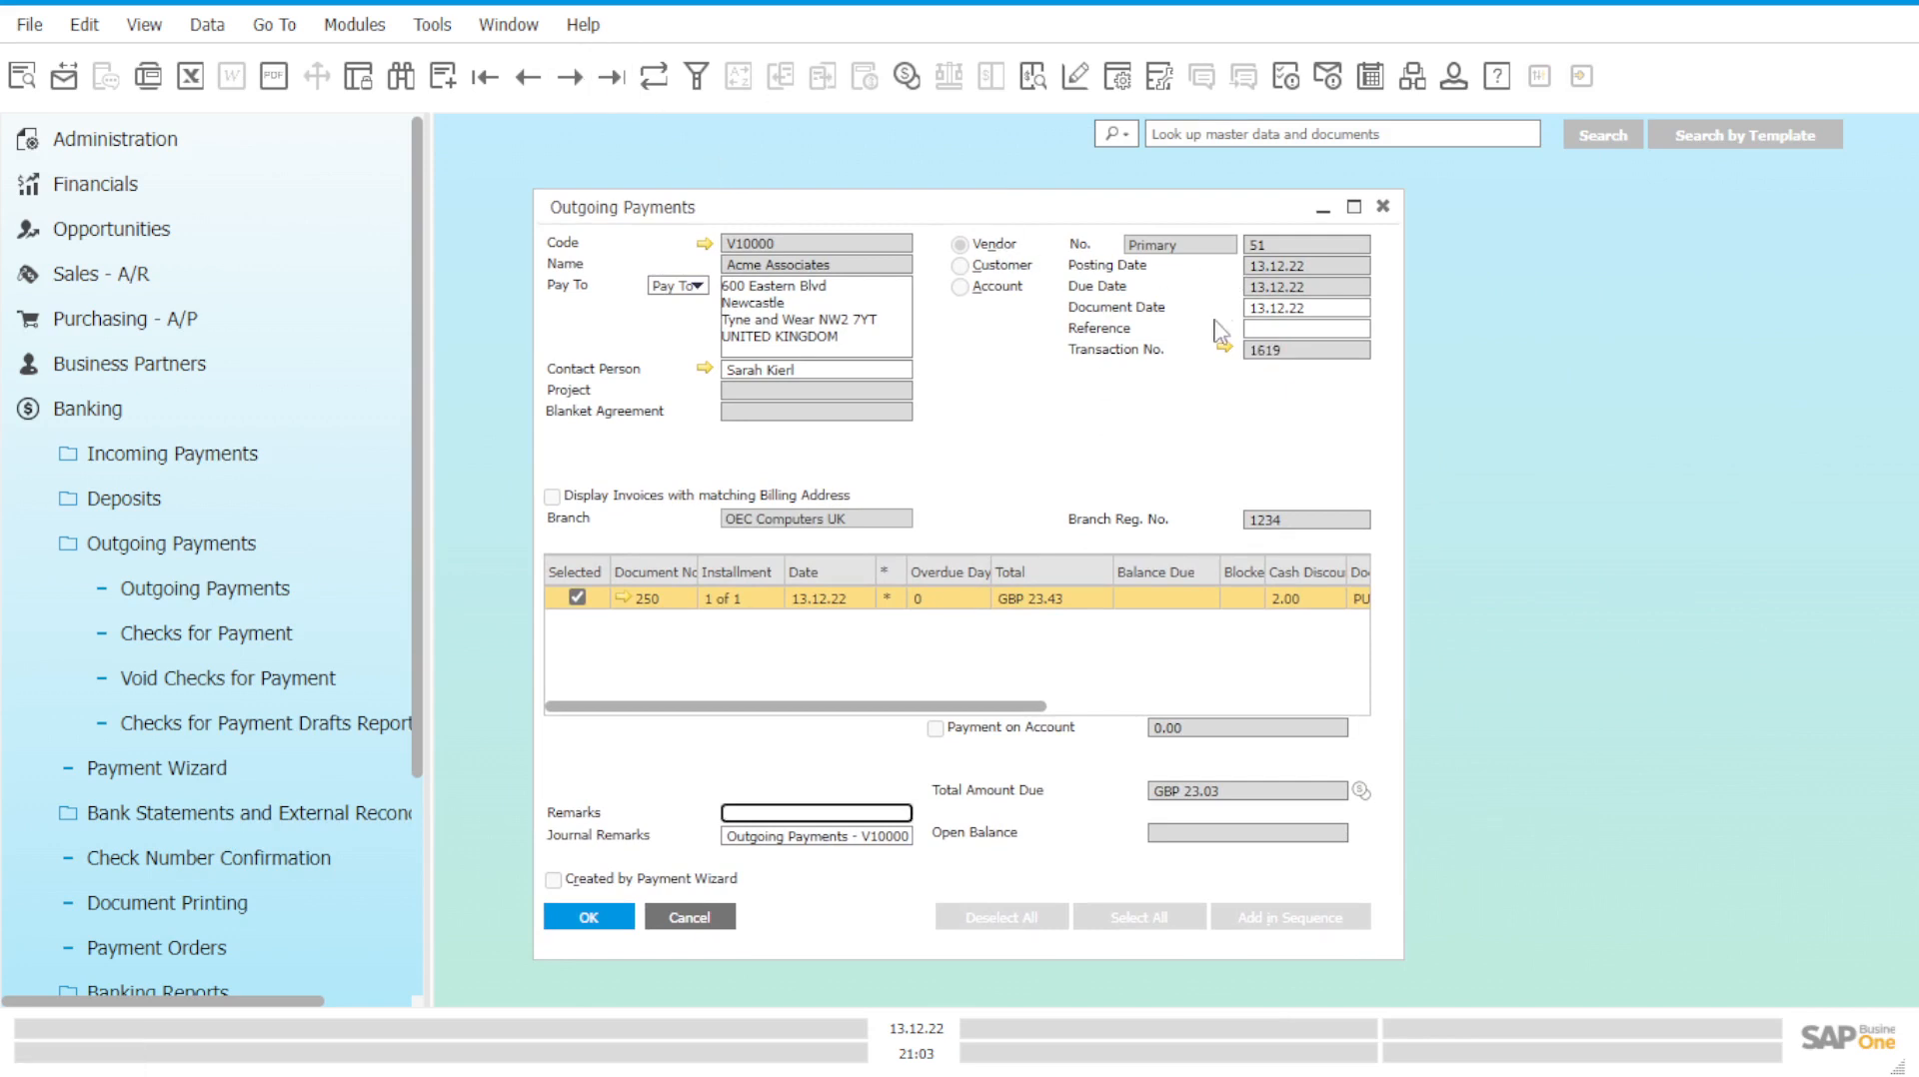
pyautogui.moveTo(906, 707); pyautogui.dragTo(868, 702)
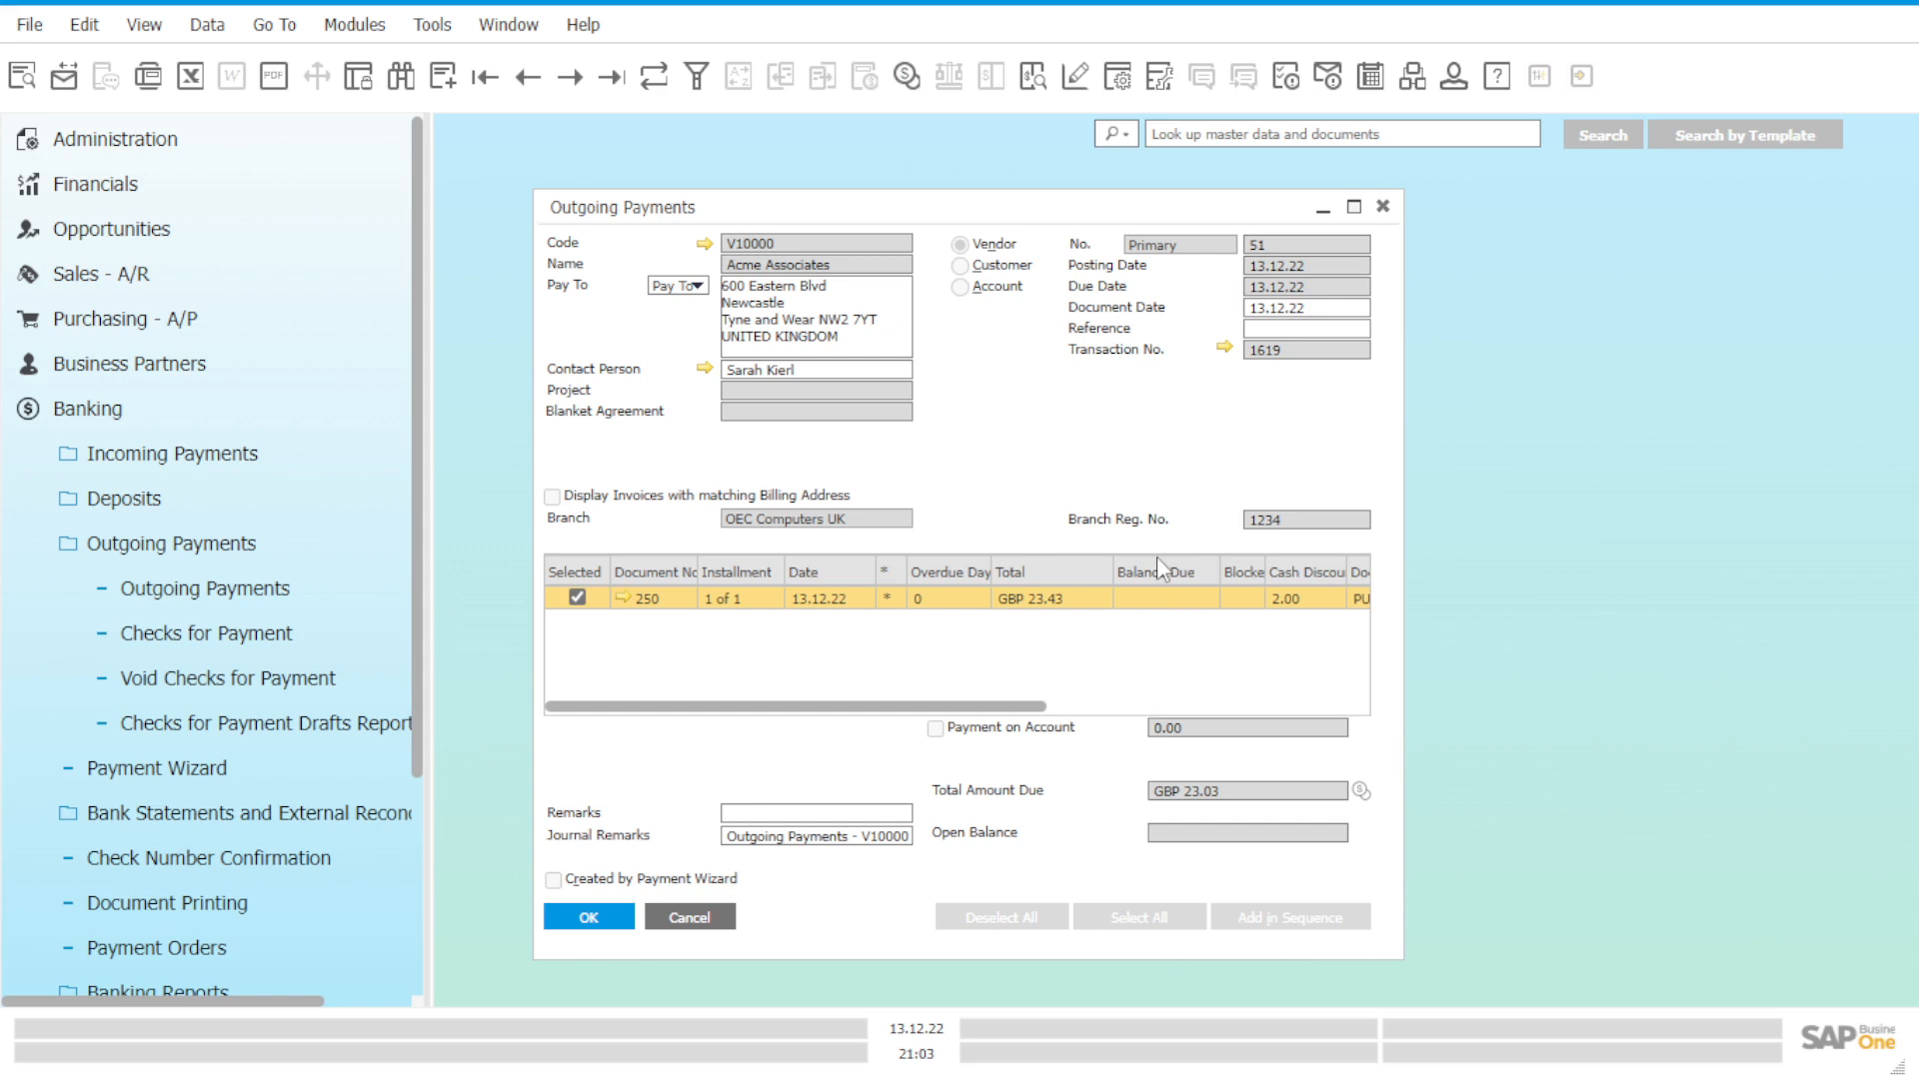
pyautogui.click(1225, 350)
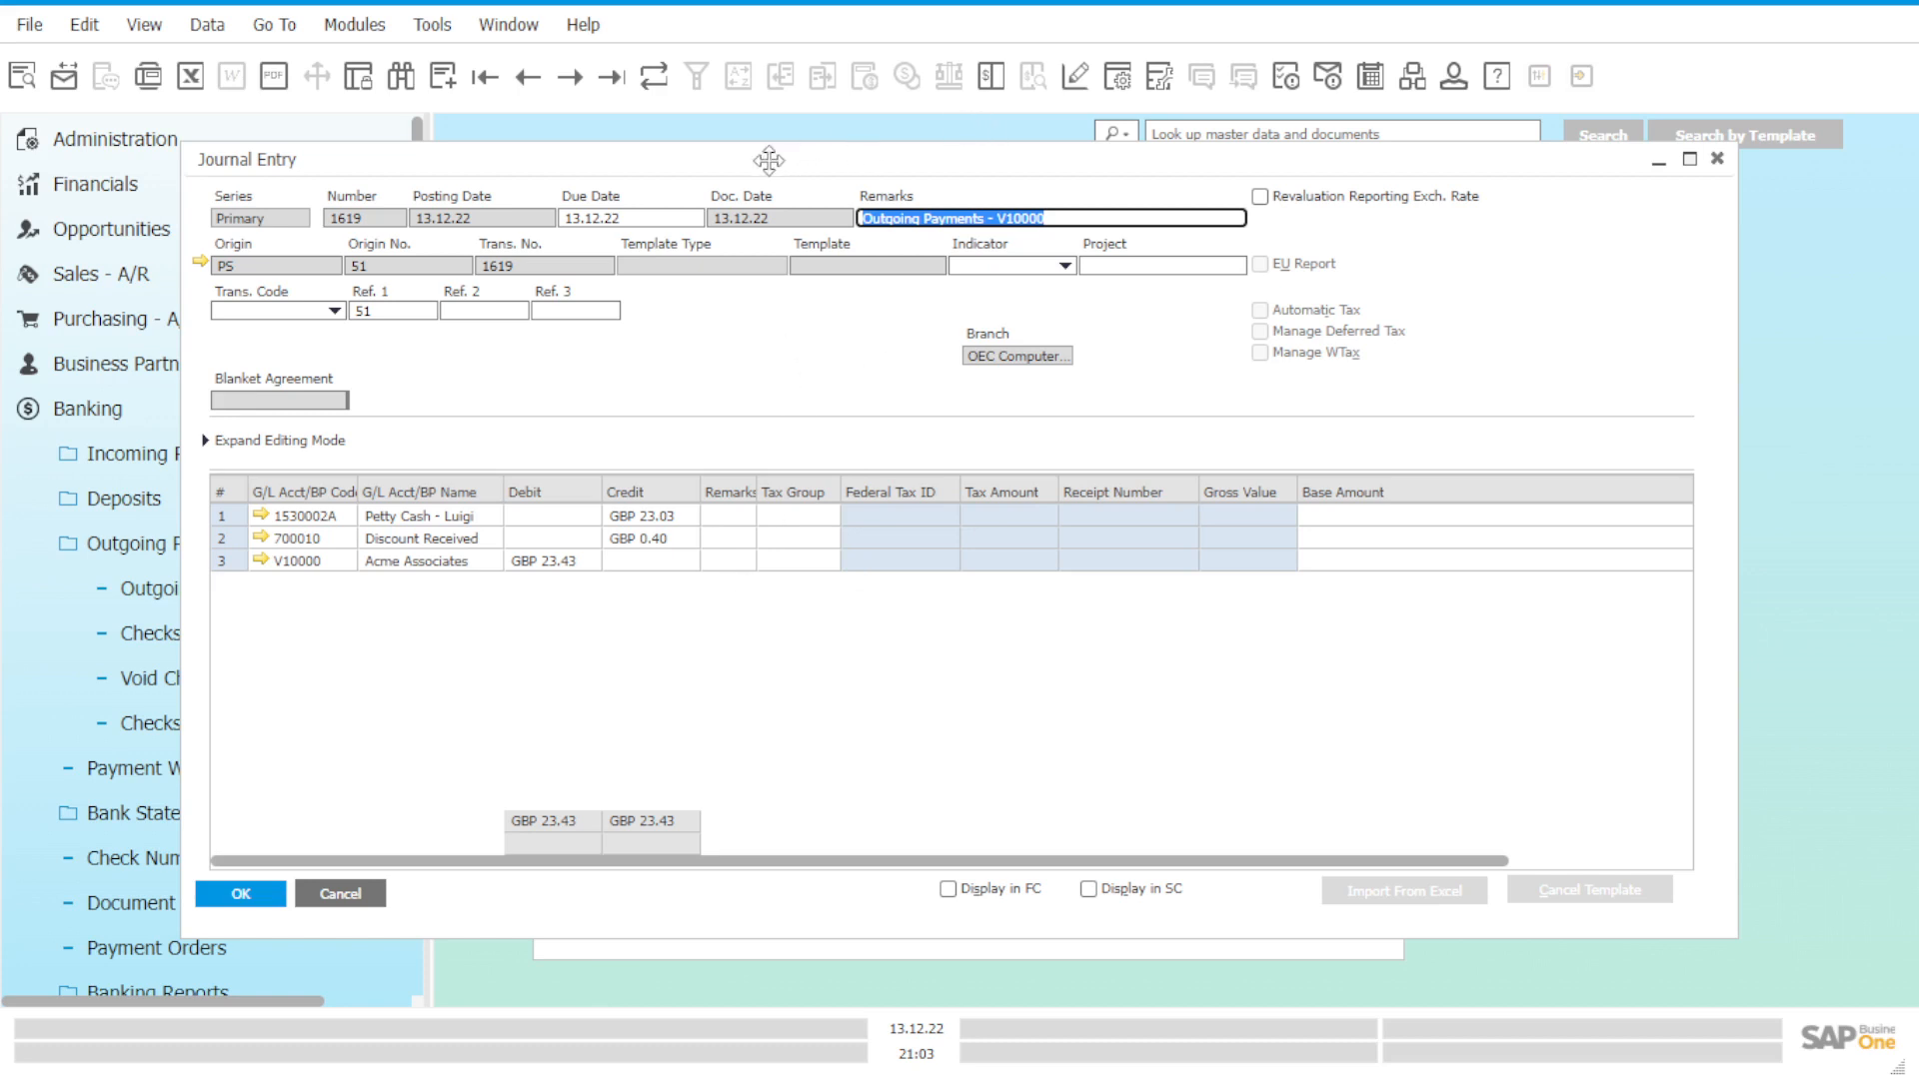
# Minimize journal entry 1619, then open and discard an empty outgoing payment form.
pyautogui.moveTo(796, 162); pyautogui.dragTo(876, 180)
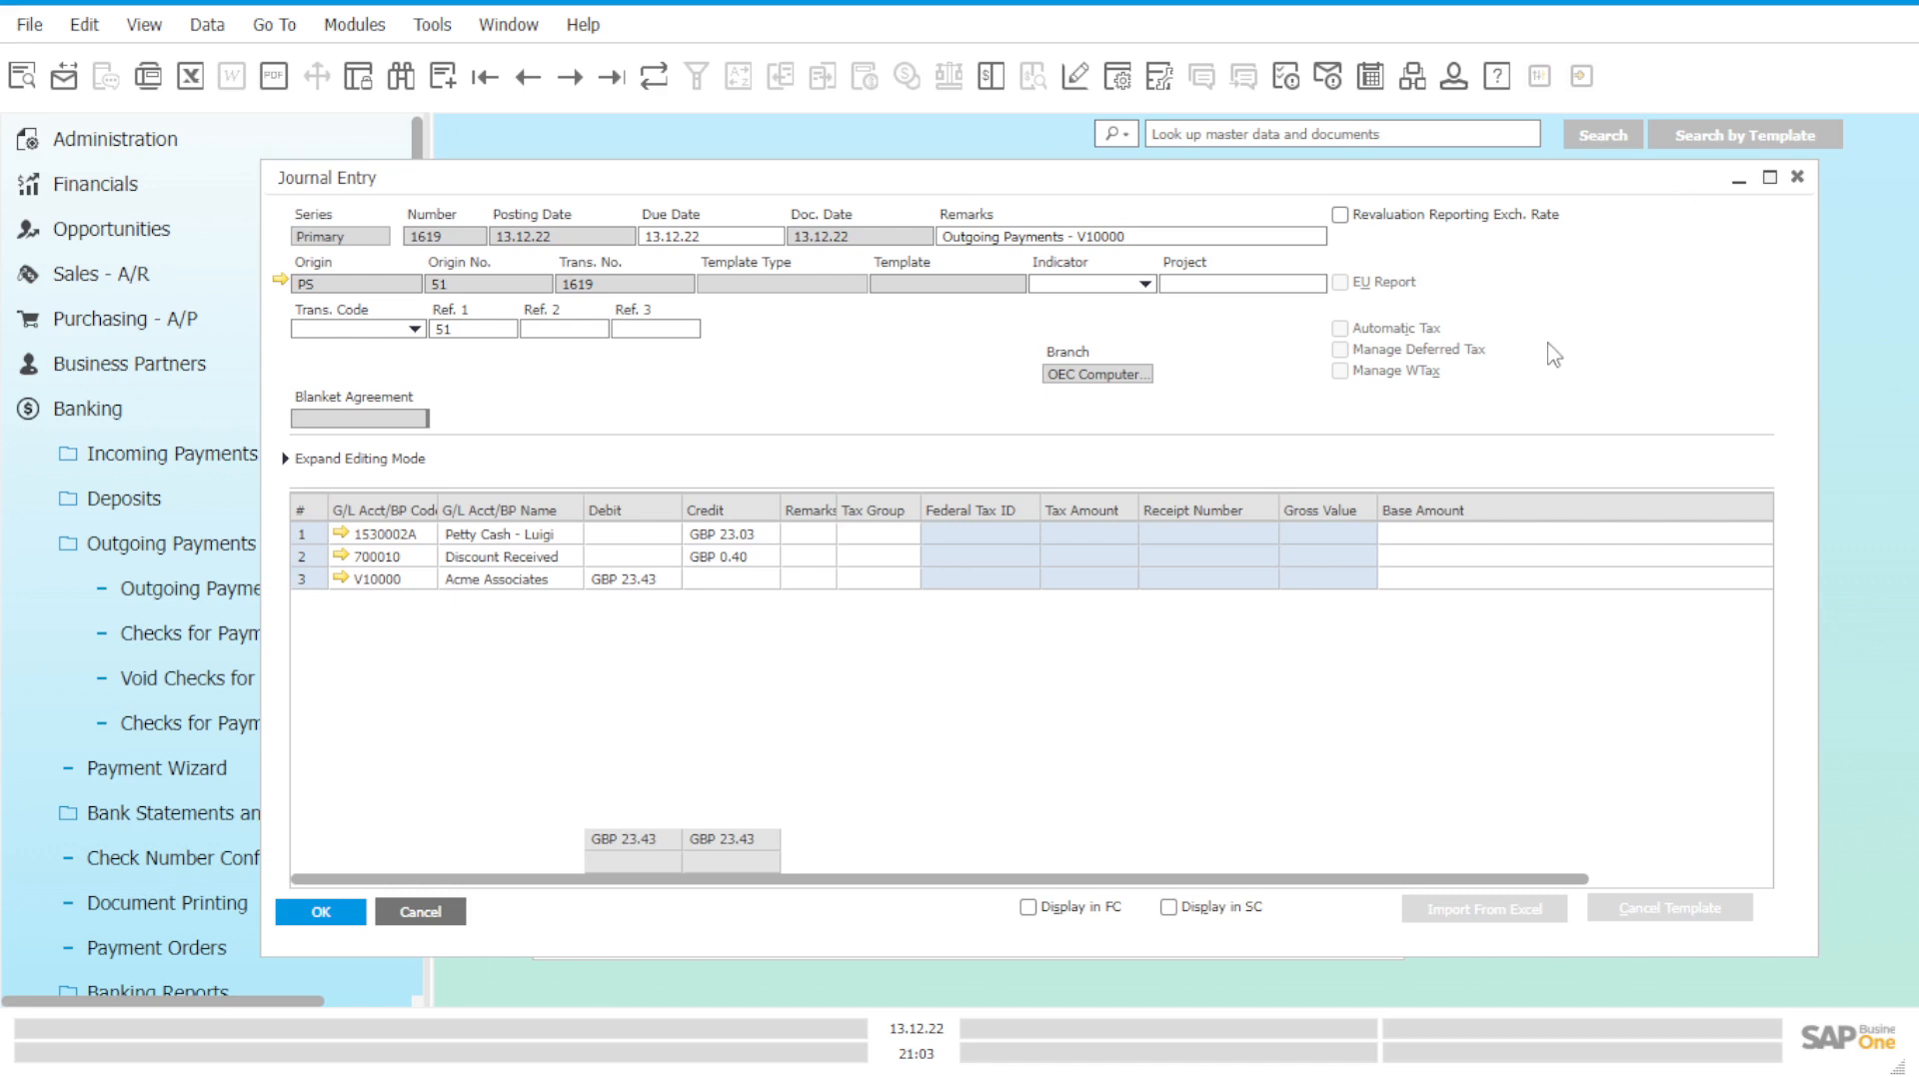
pyautogui.click(1741, 185)
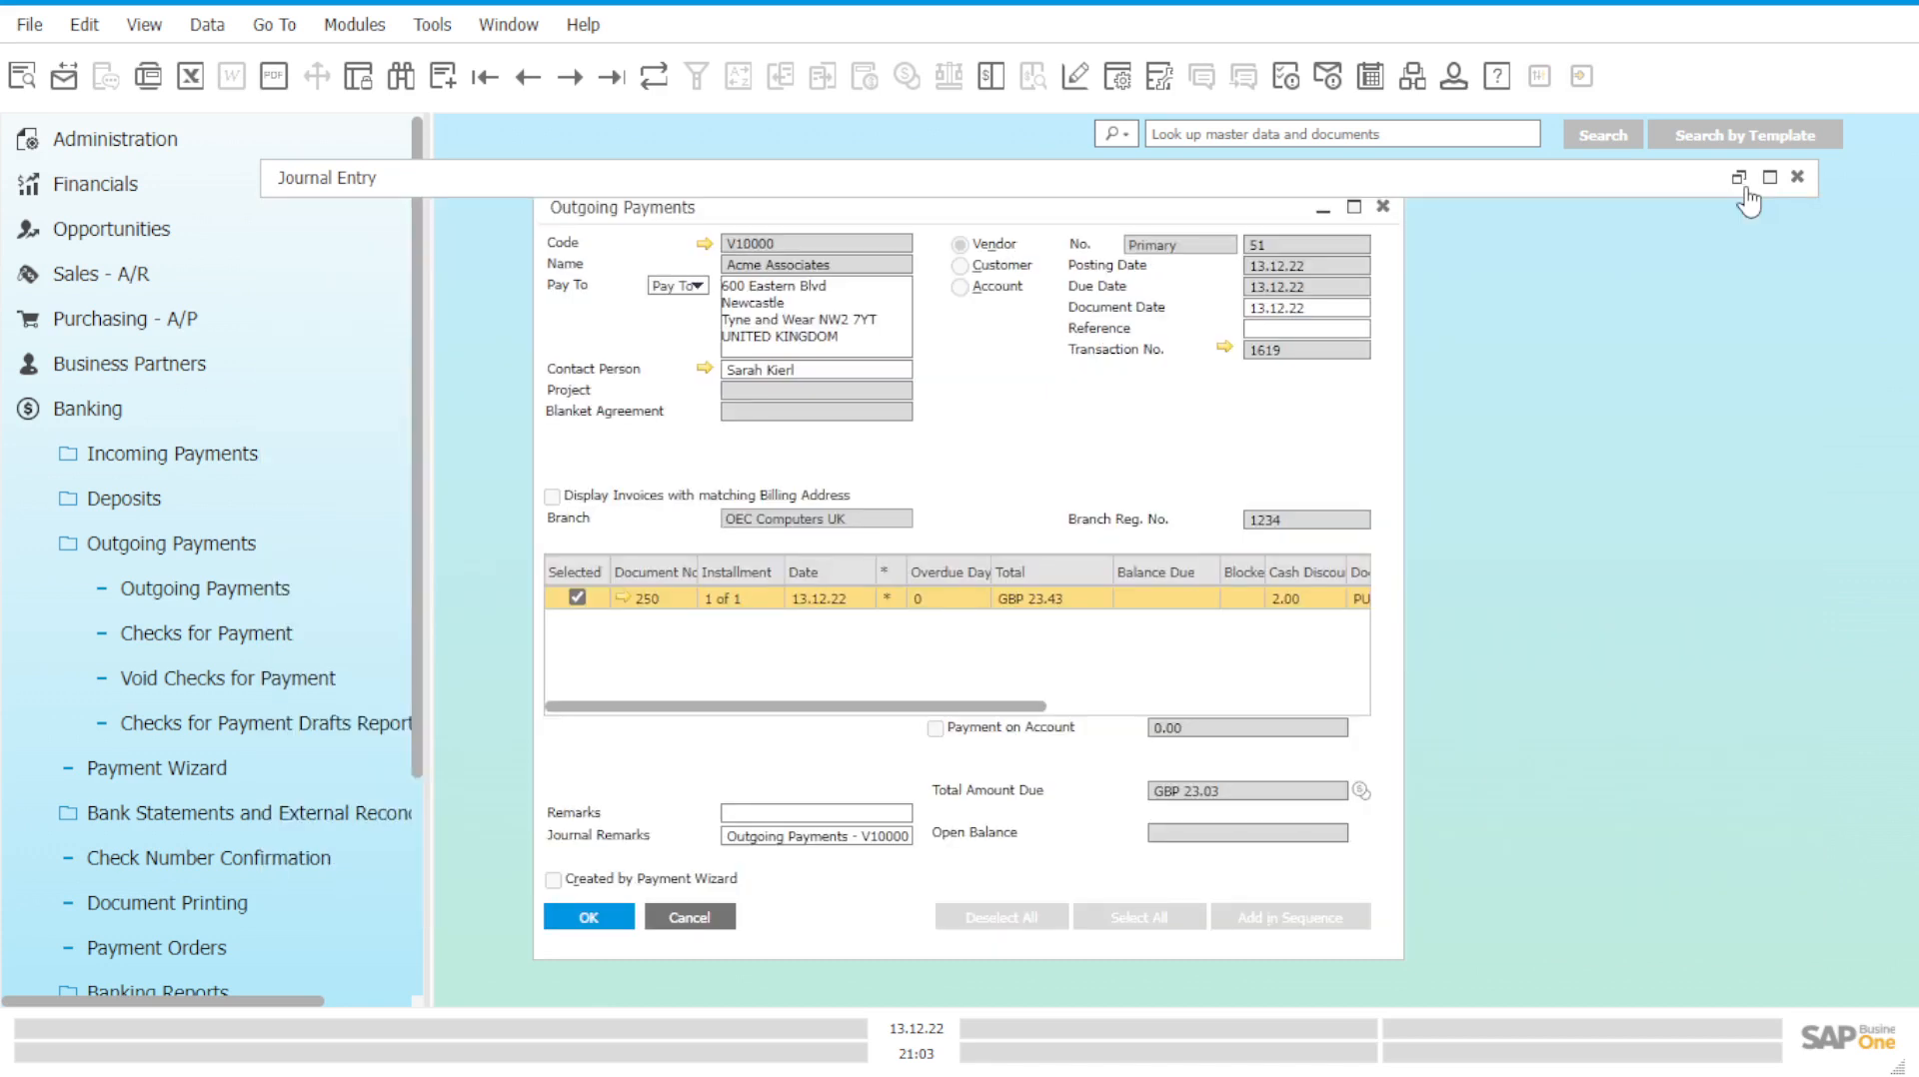
pyautogui.moveTo(1746, 190); pyautogui.dragTo(1742, 389)
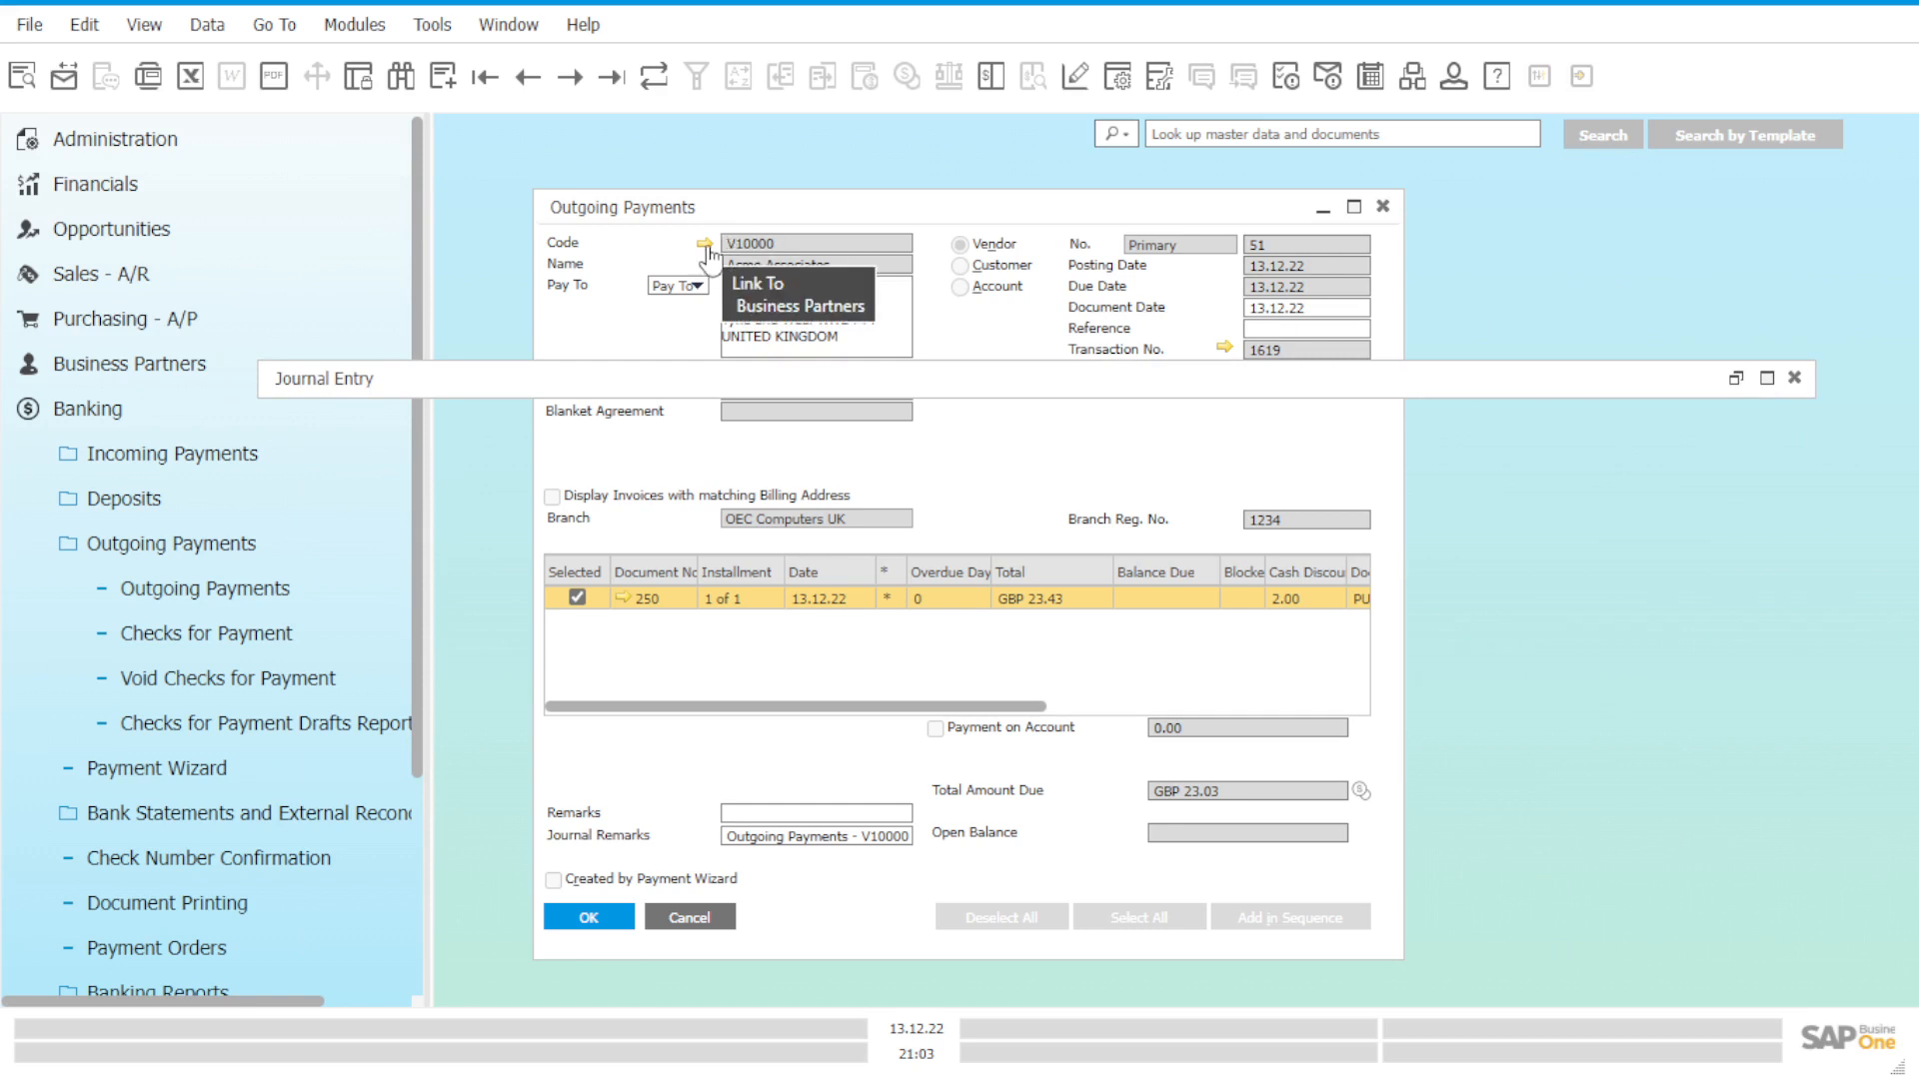
pyautogui.click(260, 589)
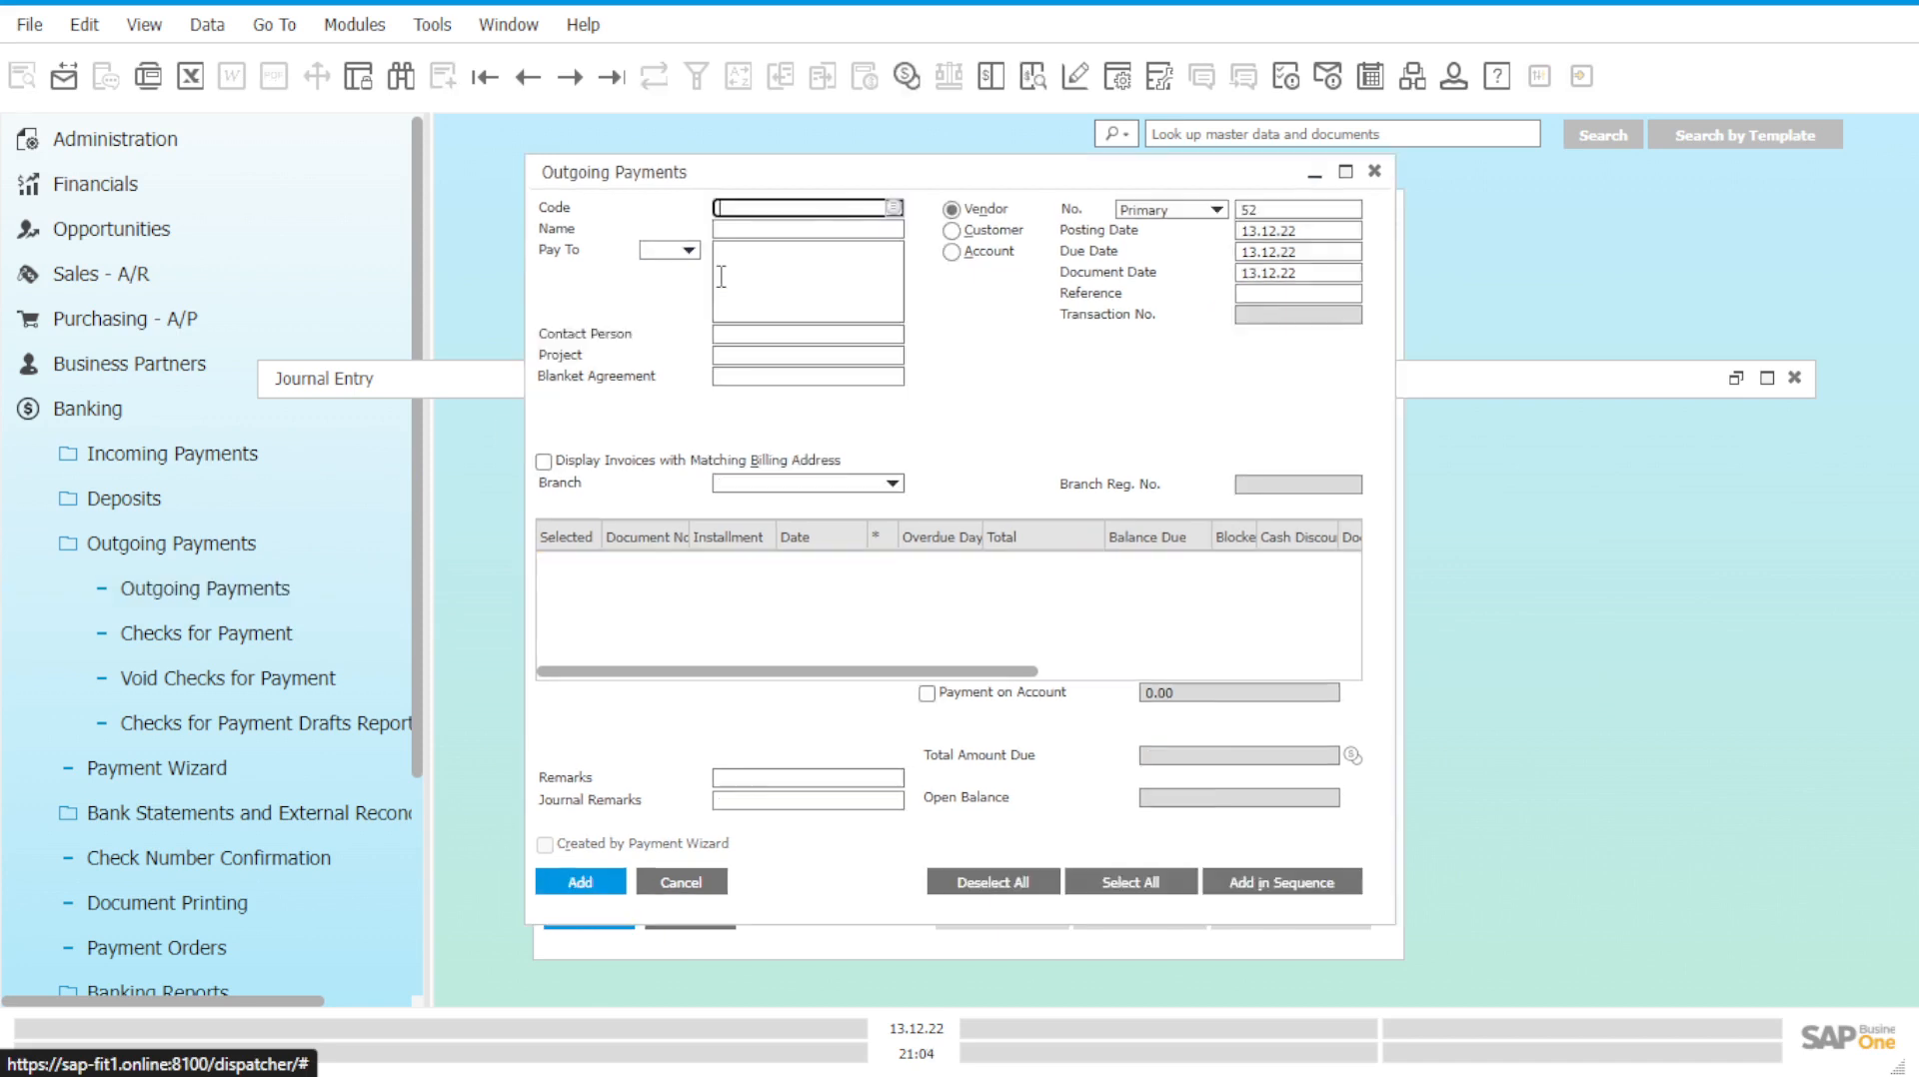
pyautogui.click(892, 206)
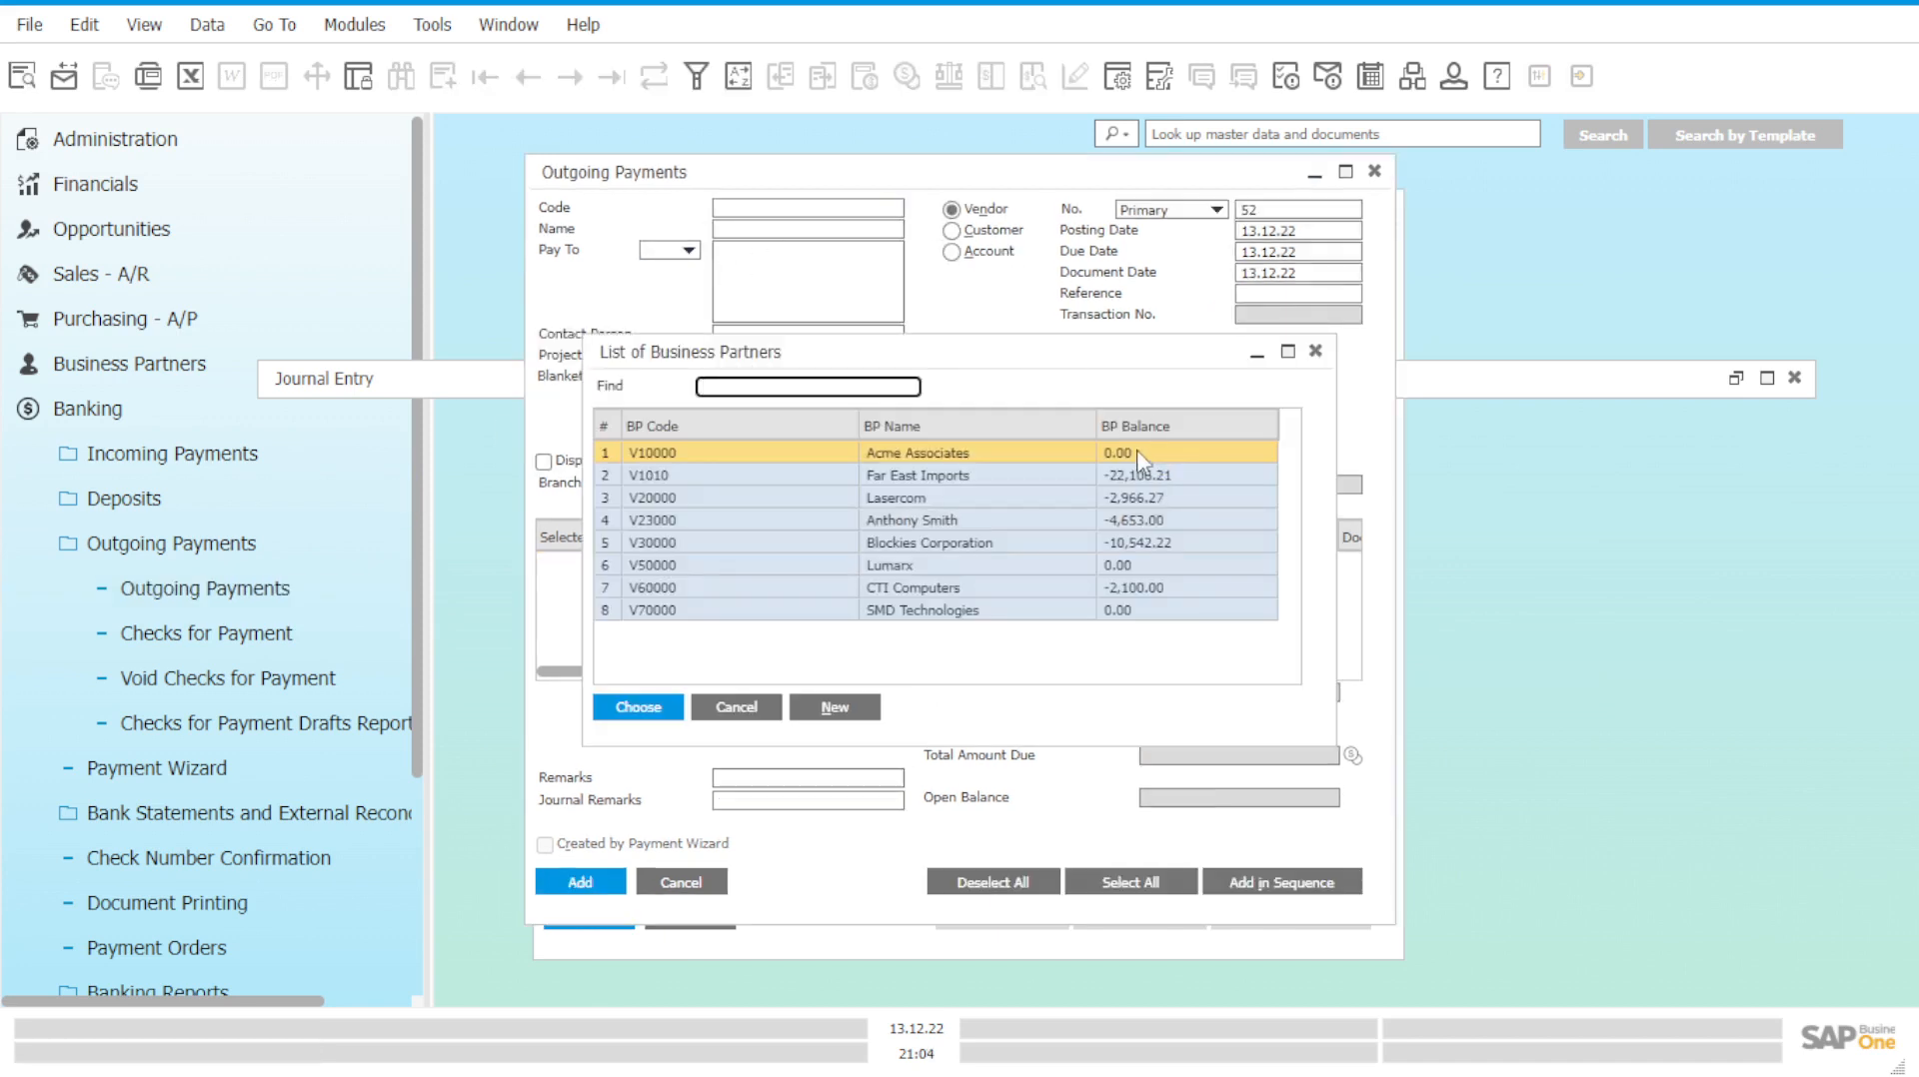
pyautogui.click(1315, 351)
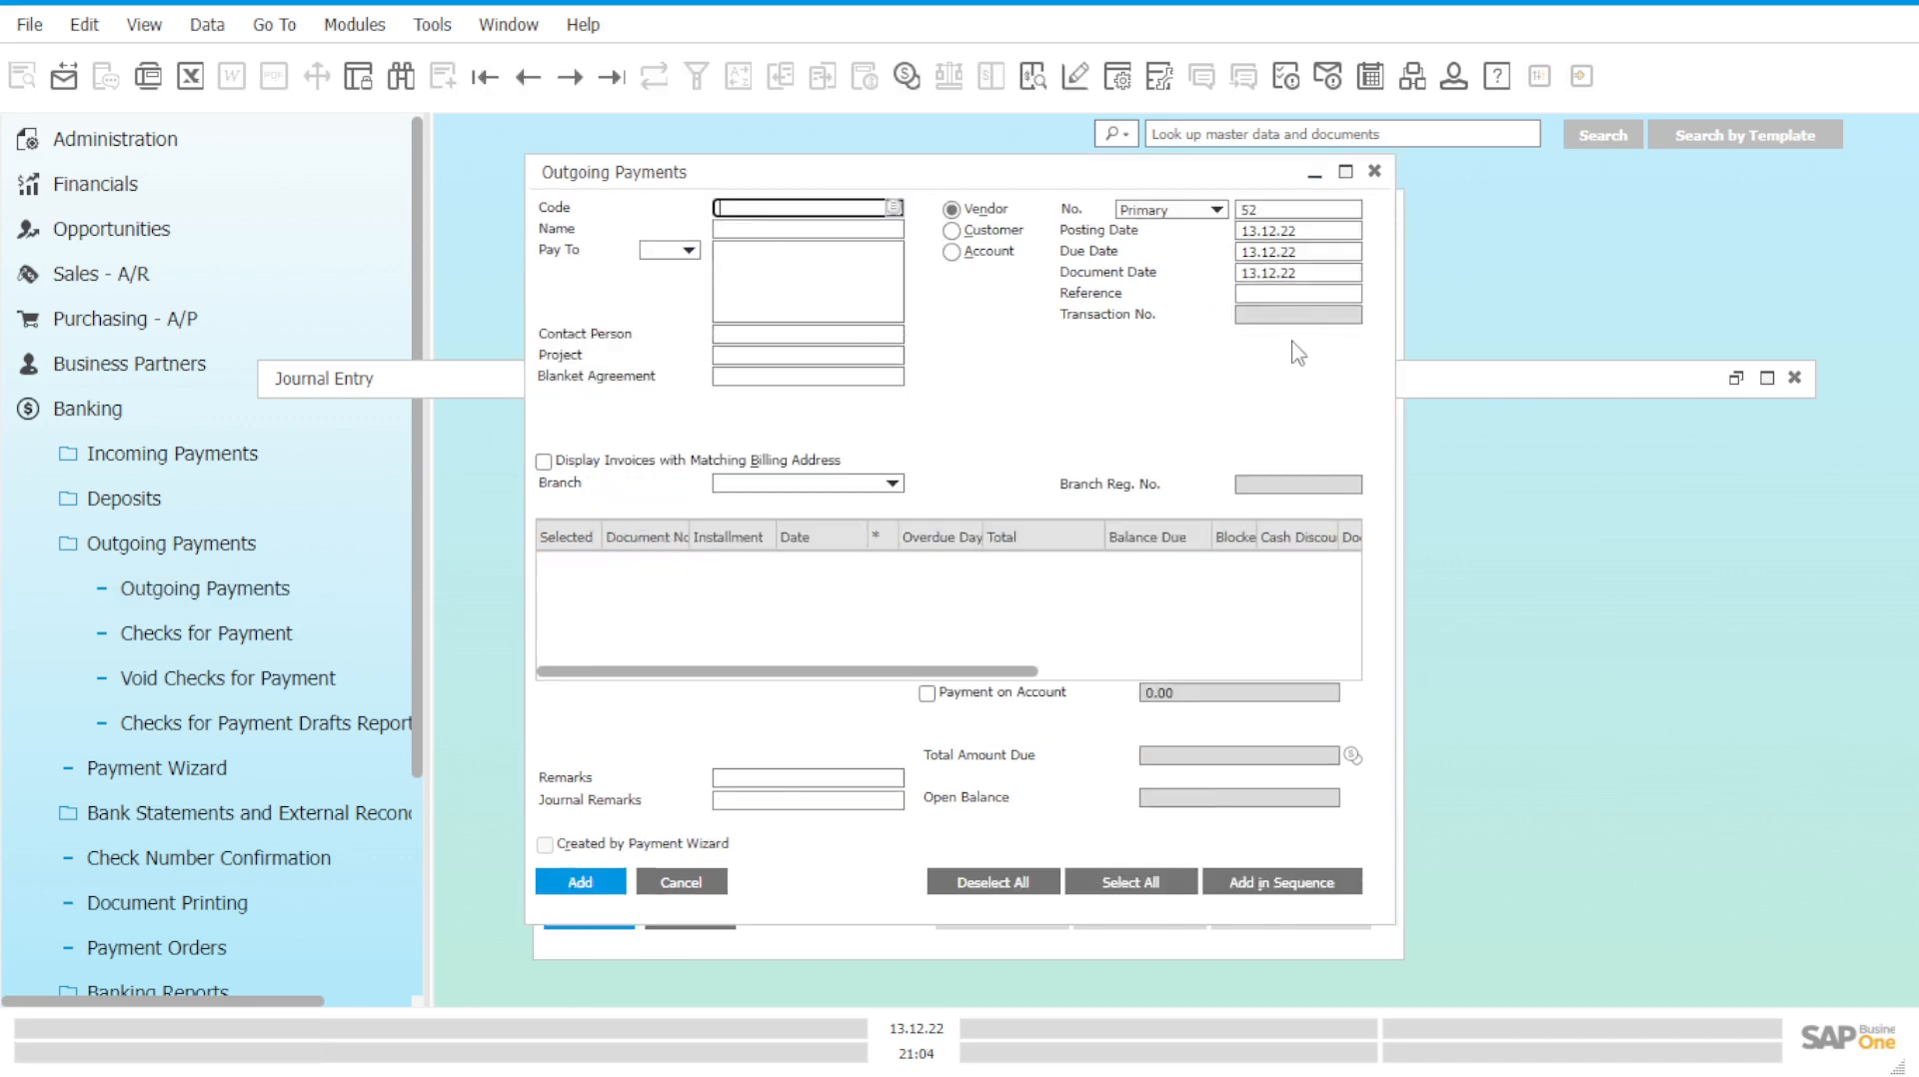
pyautogui.click(1374, 172)
# Restore journal entry 1619 and position its window in view.
pyautogui.click(1736, 378)
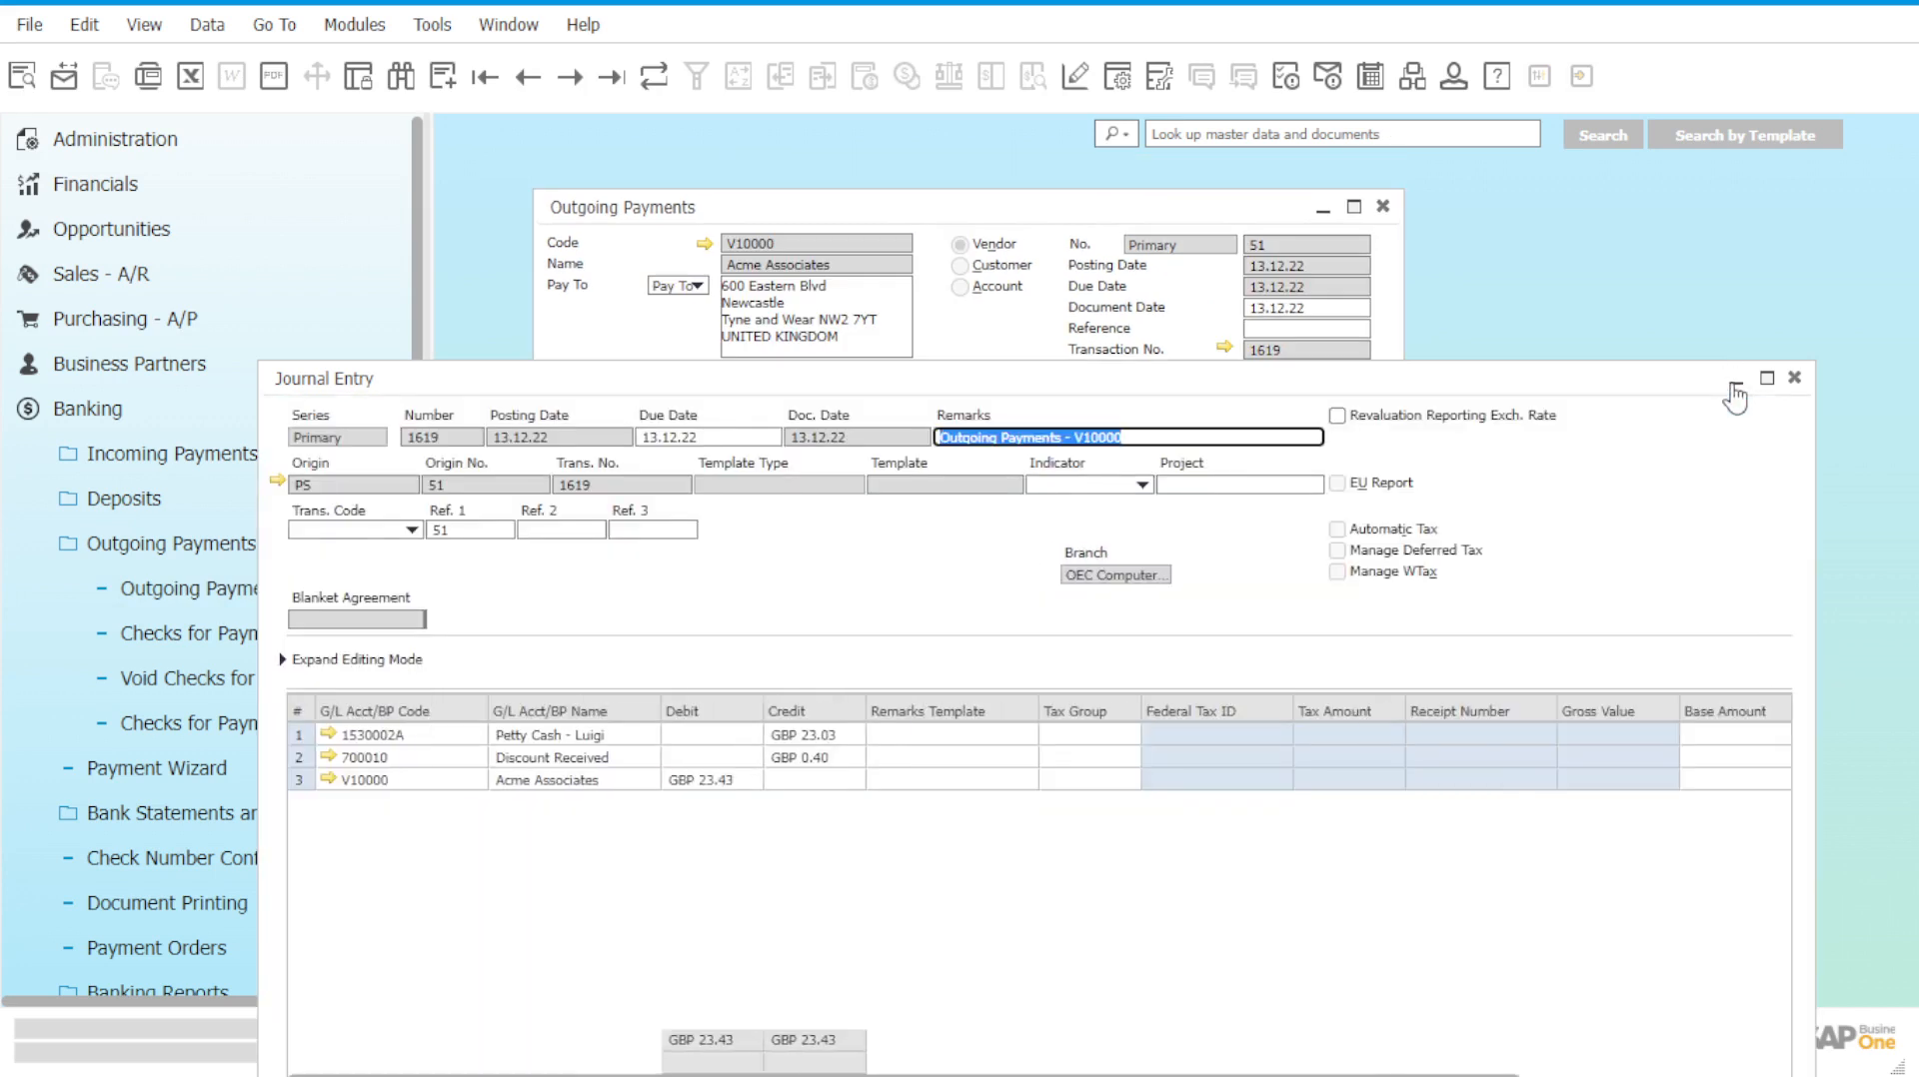
pyautogui.moveTo(1570, 382); pyautogui.dragTo(1560, 182)
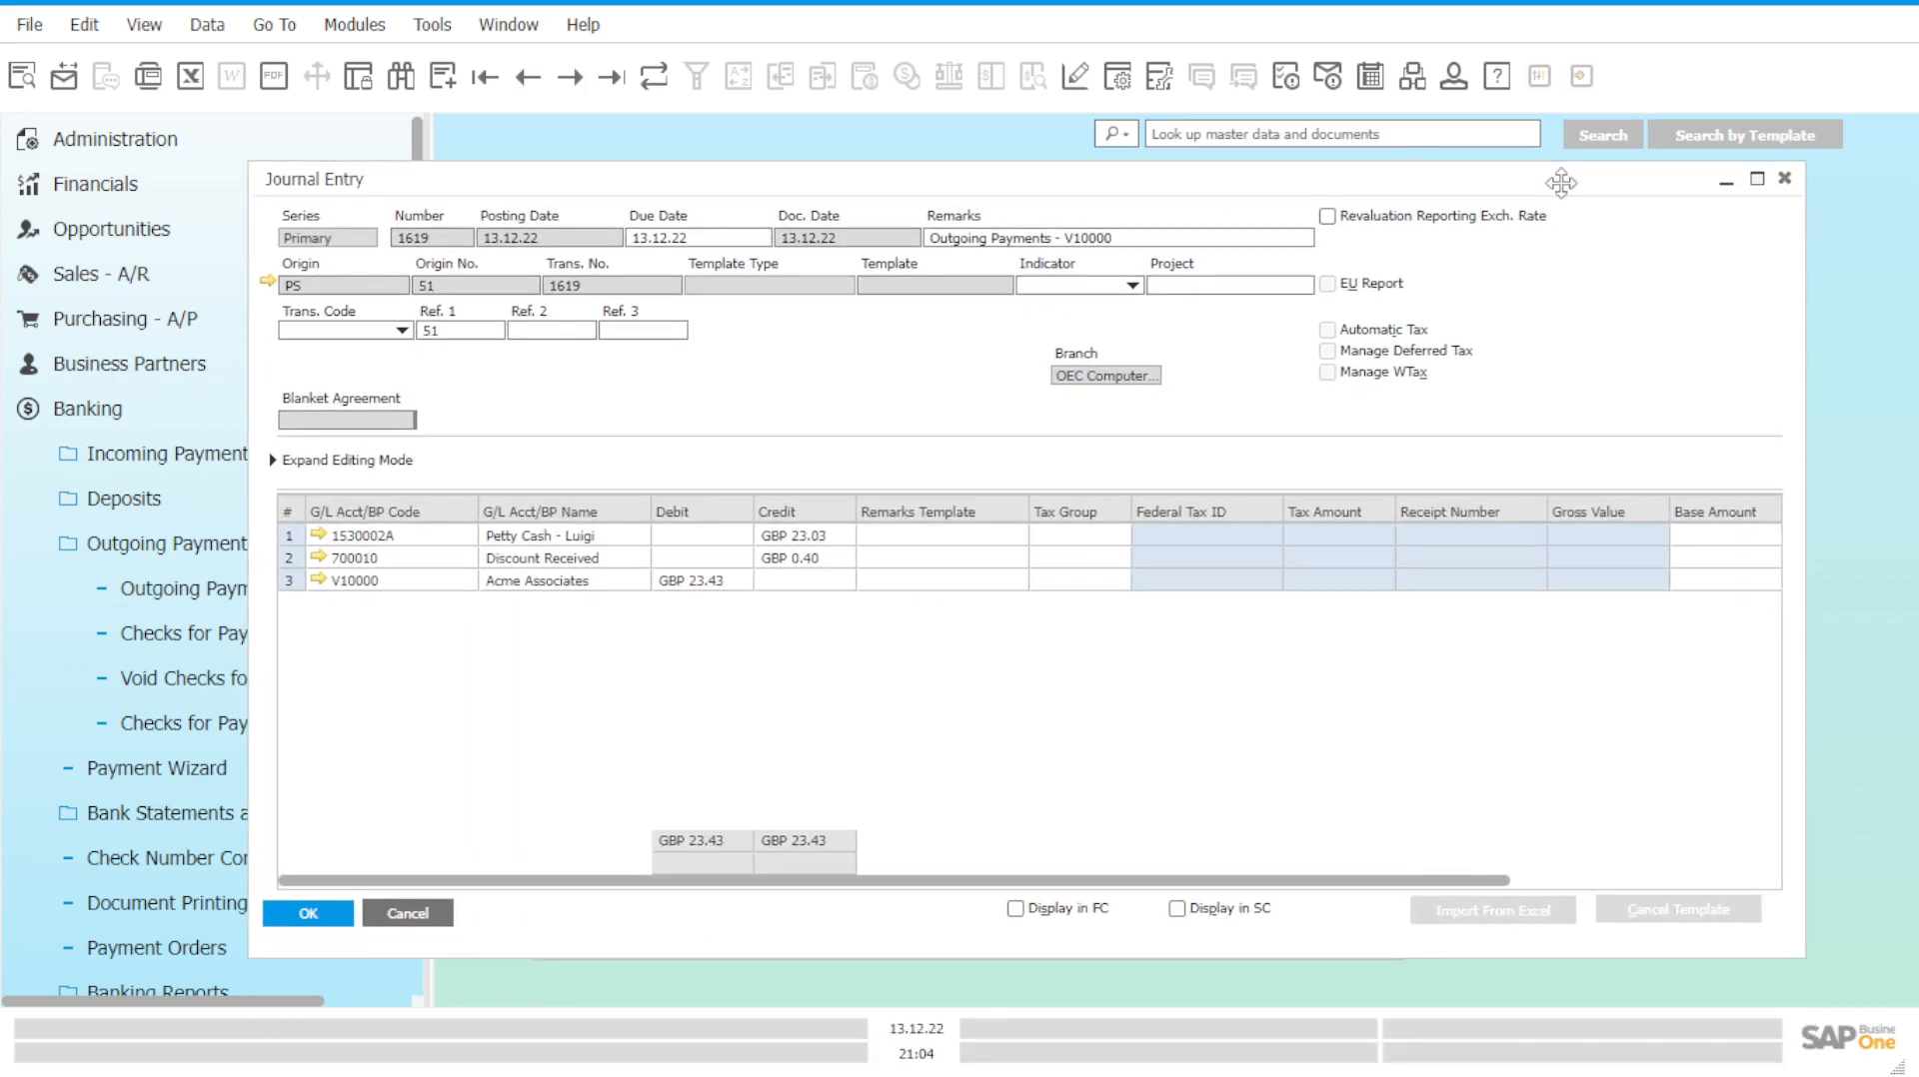
pyautogui.moveTo(1560, 181)
pyautogui.mouseDown()
pyautogui.moveTo(1555, 208)
pyautogui.moveTo(1564, 187)
pyautogui.moveTo(1576, 218)
pyautogui.moveTo(1584, 183)
pyautogui.moveTo(1571, 192)
pyautogui.mouseUp()
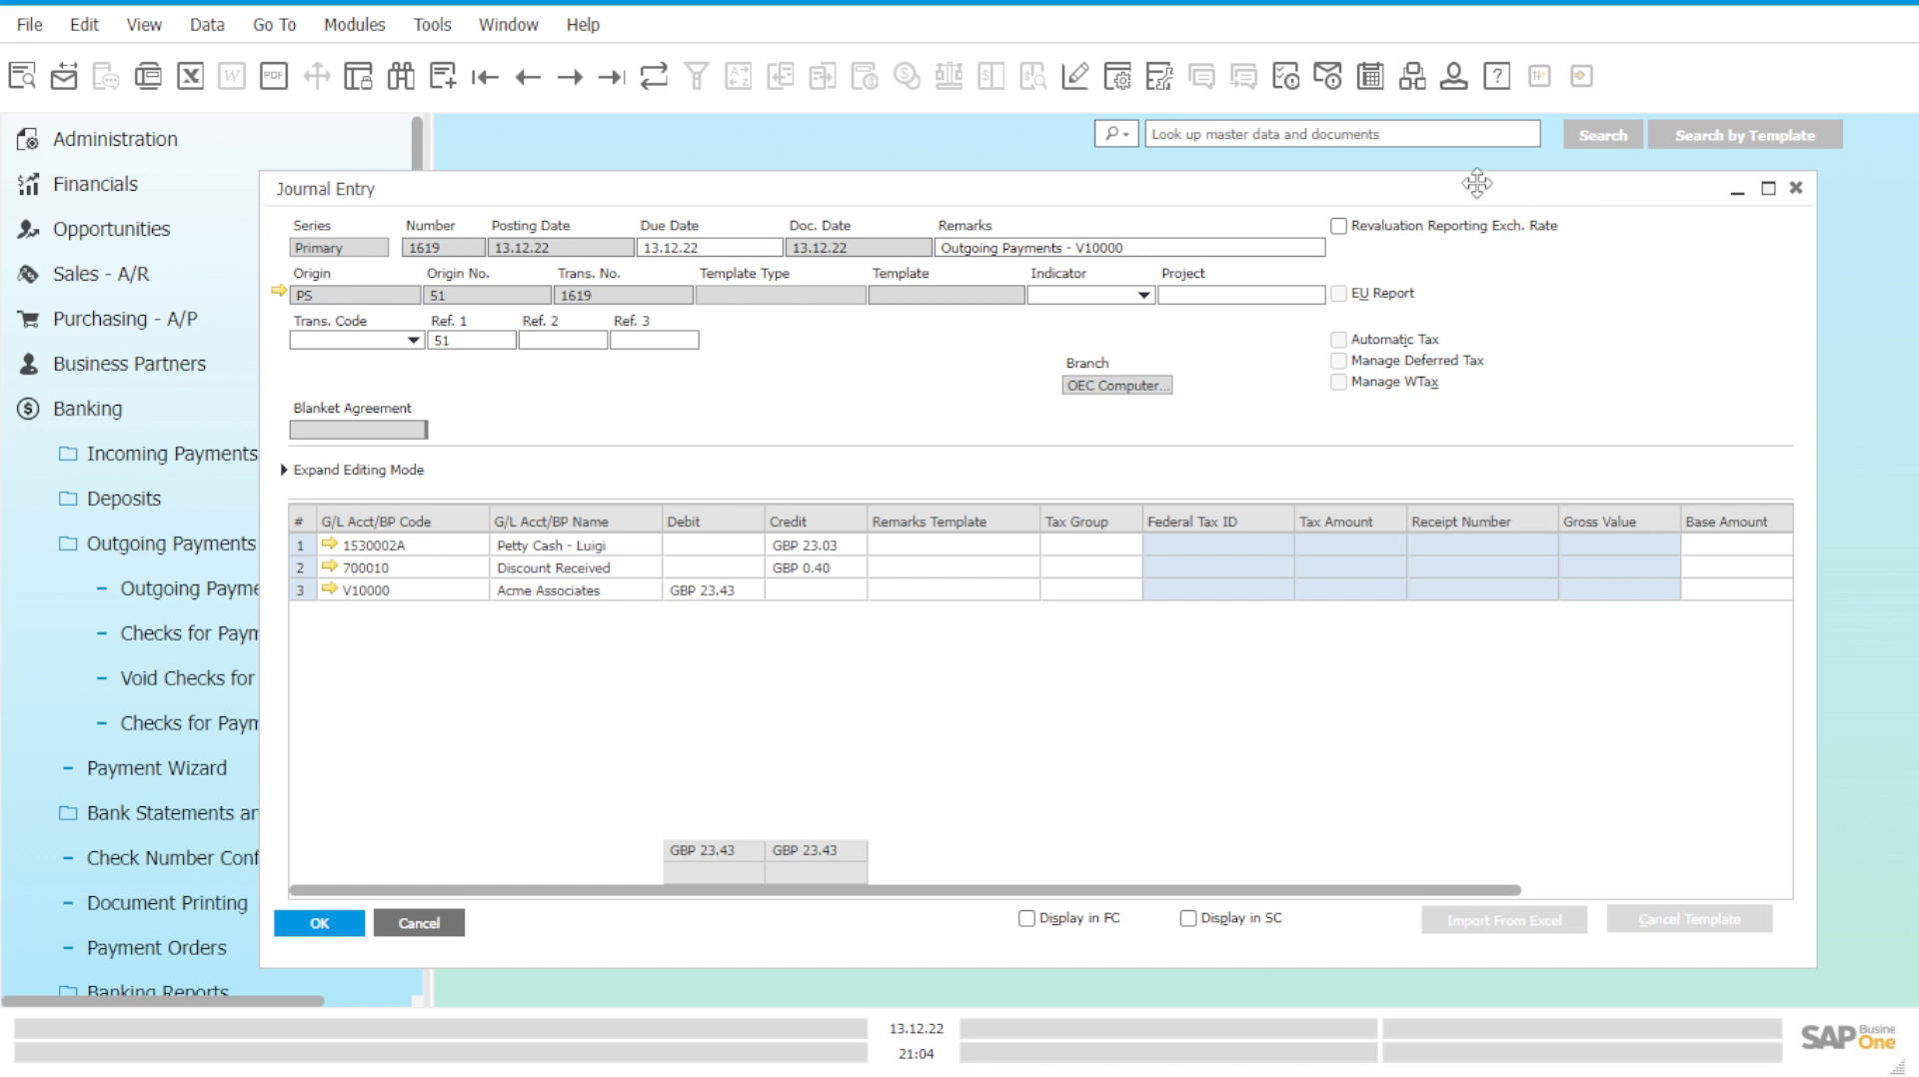
pyautogui.moveTo(1142, 192); pyautogui.dragTo(1181, 193)
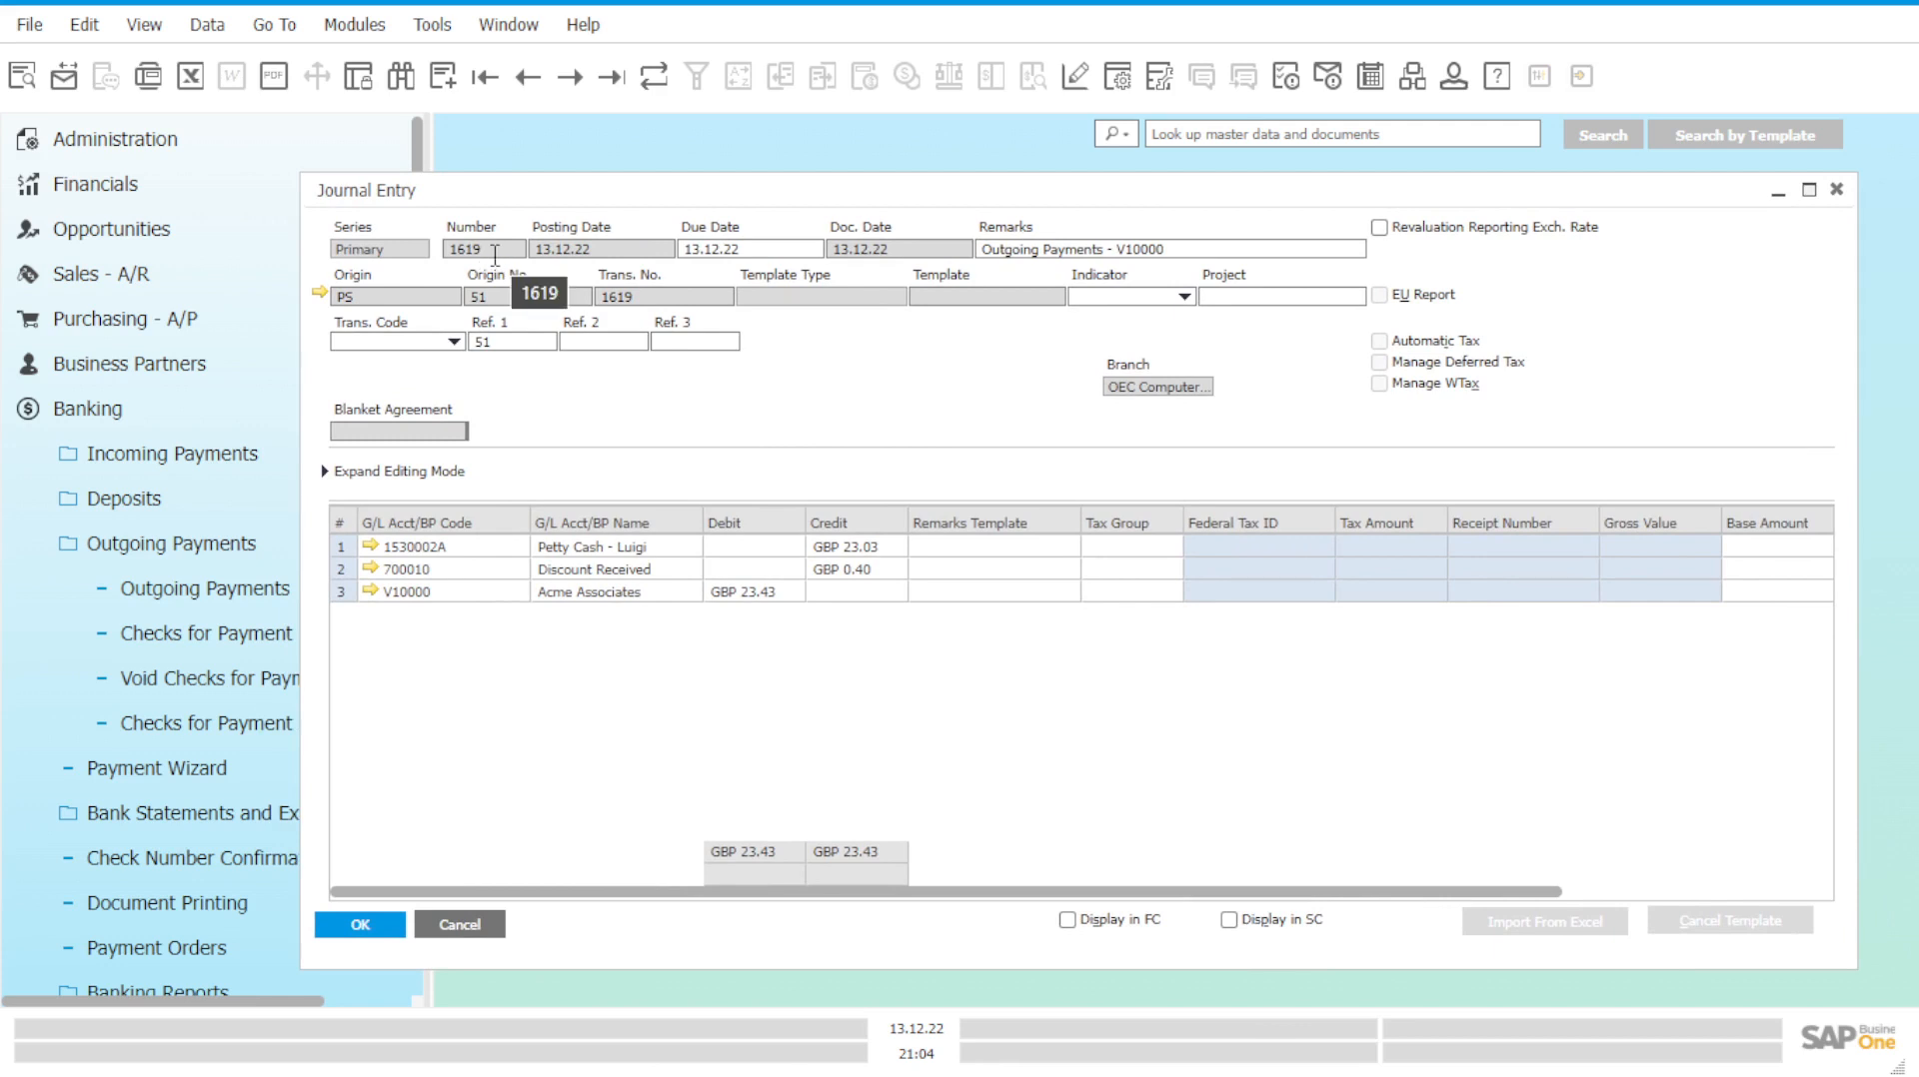
# Duplicate journal entry 1619 into new entry 1620, dismissing the federal tax ID message.
pyautogui.rightClick(837, 390)
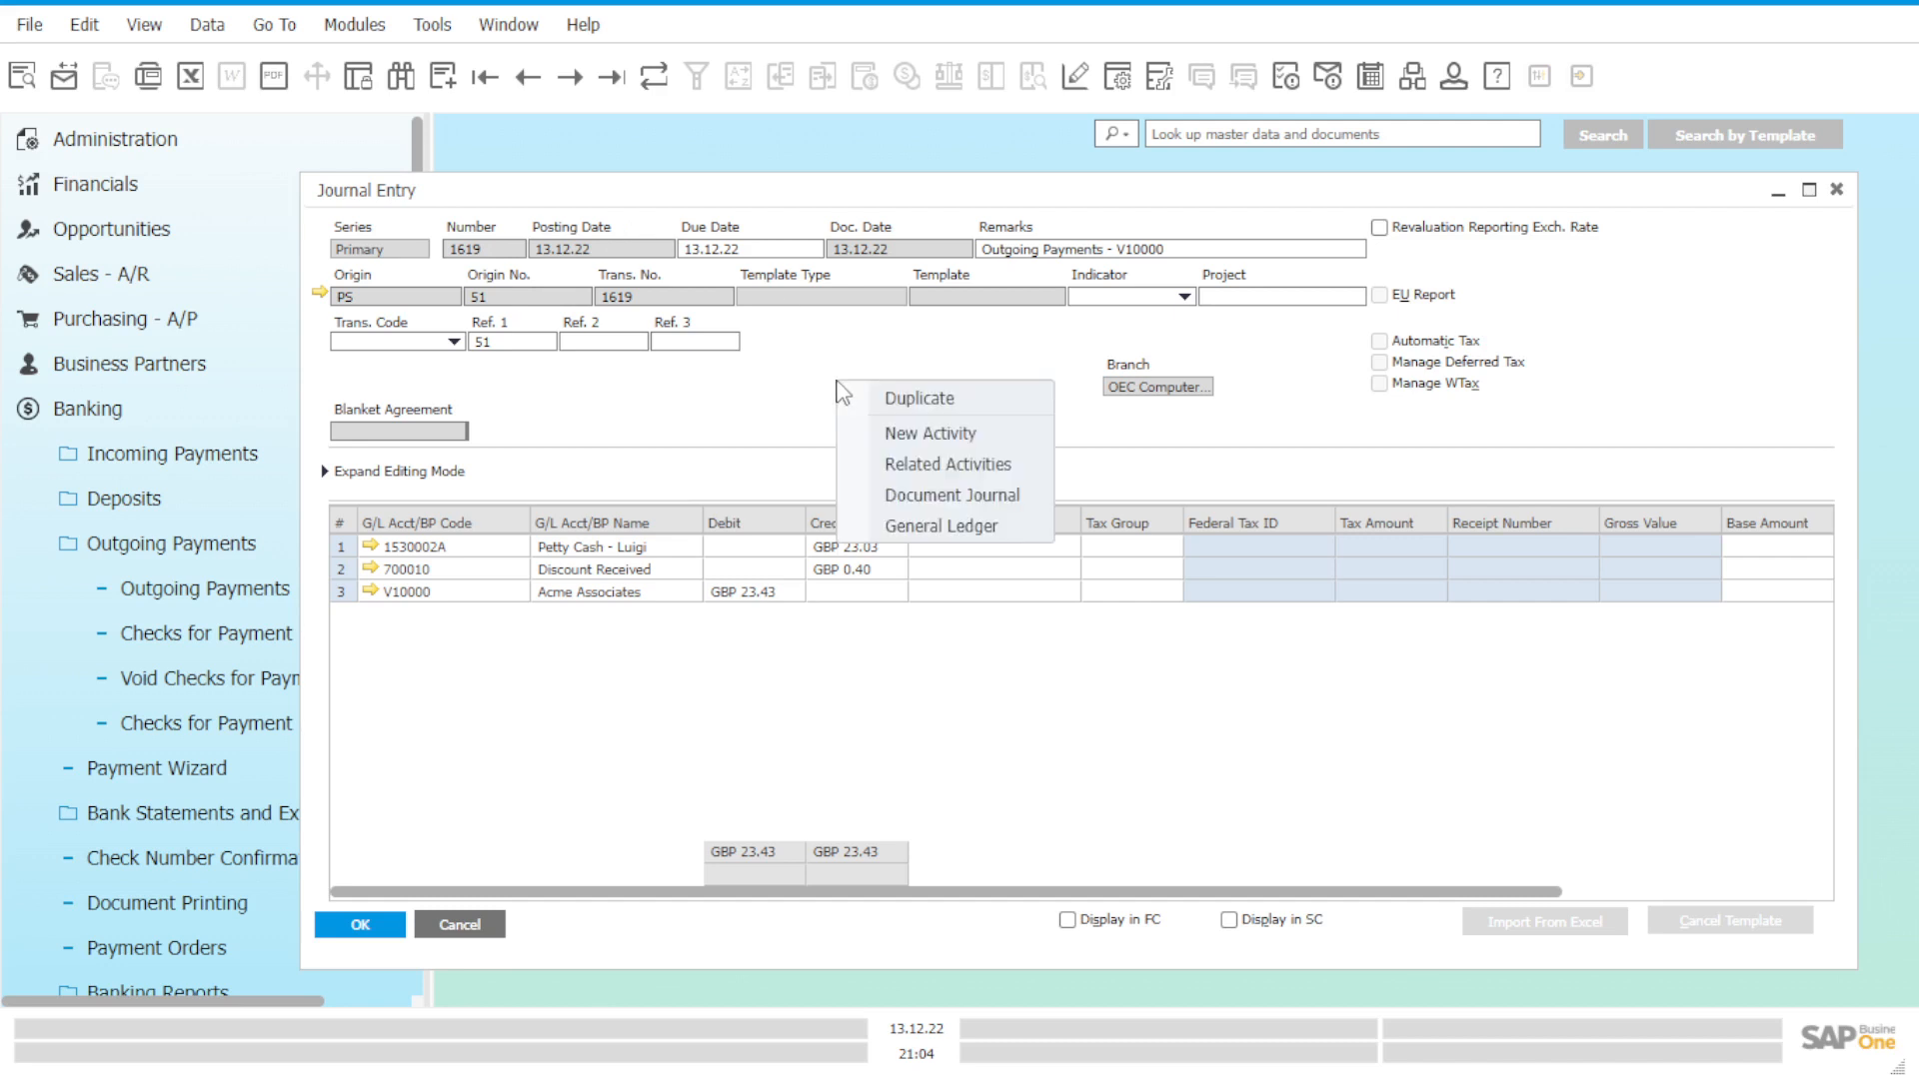
pyautogui.click(909, 400)
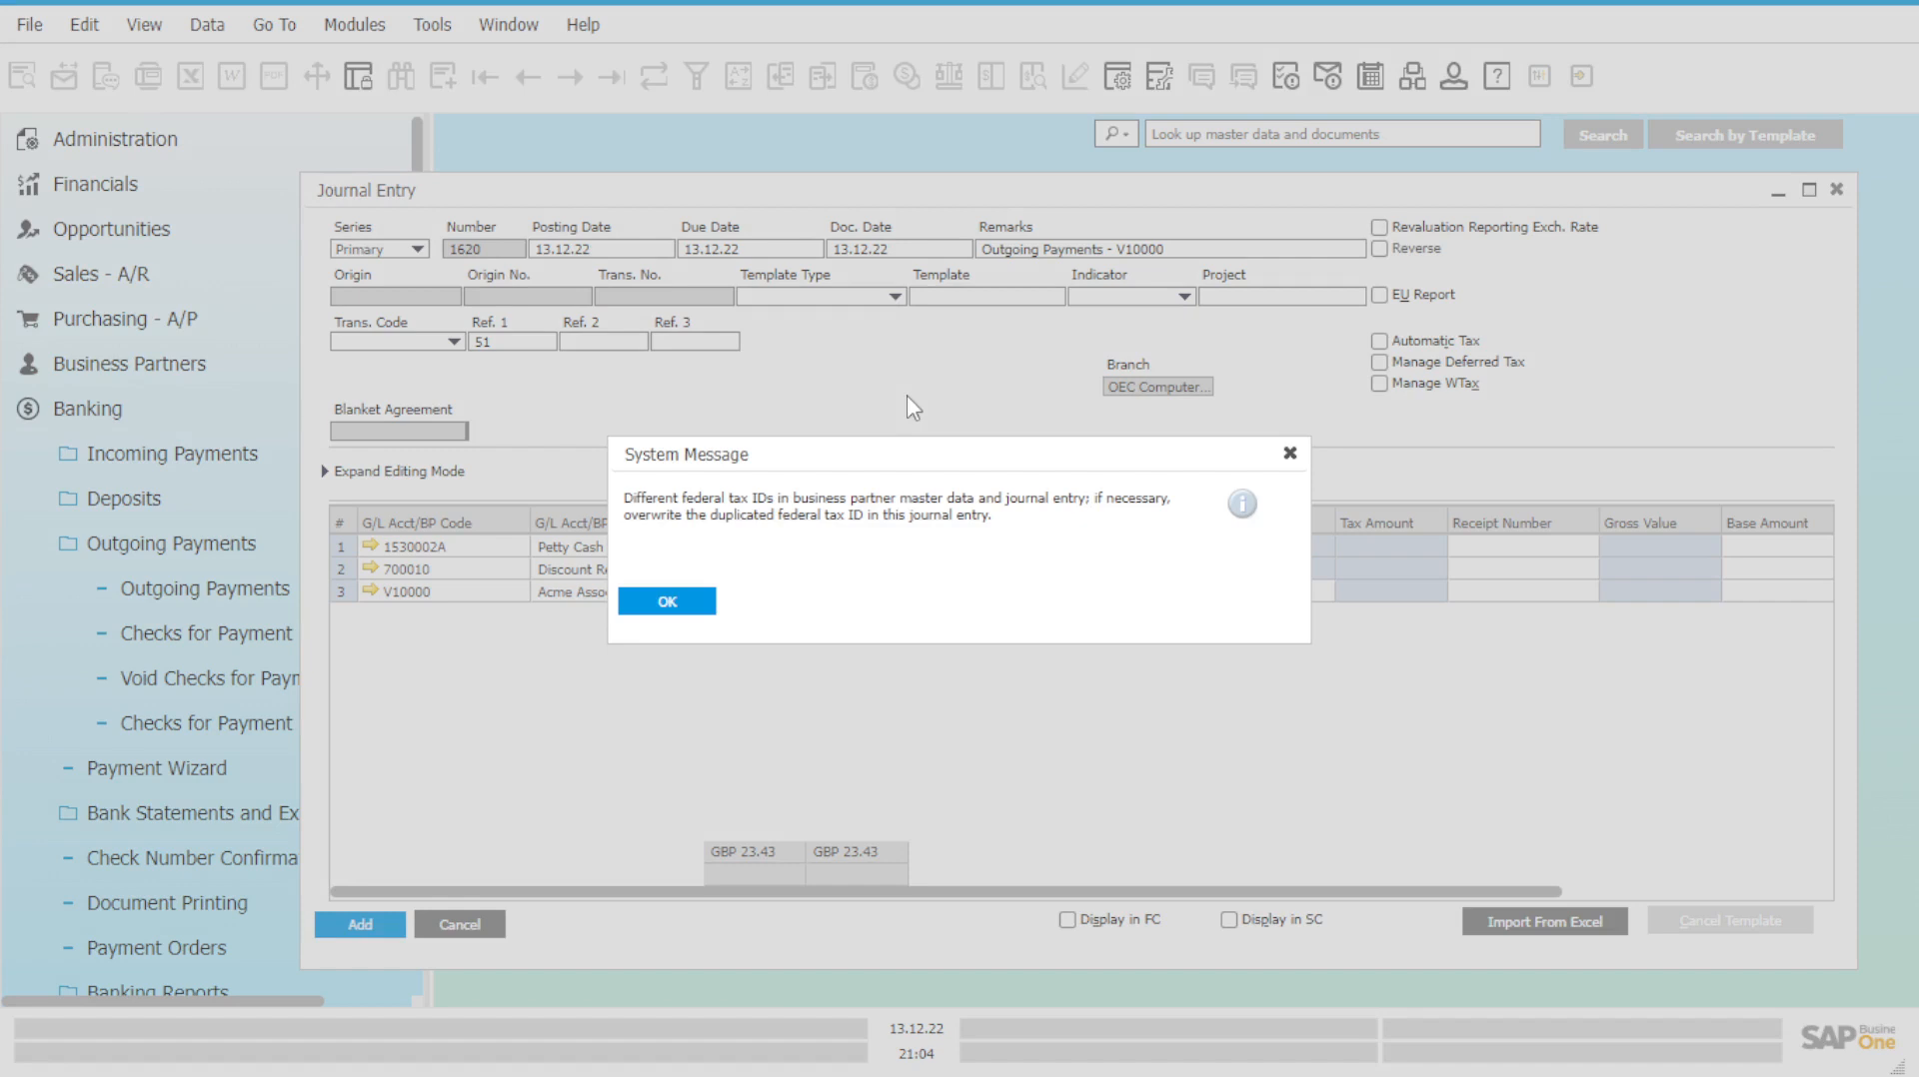
pyautogui.click(695, 609)
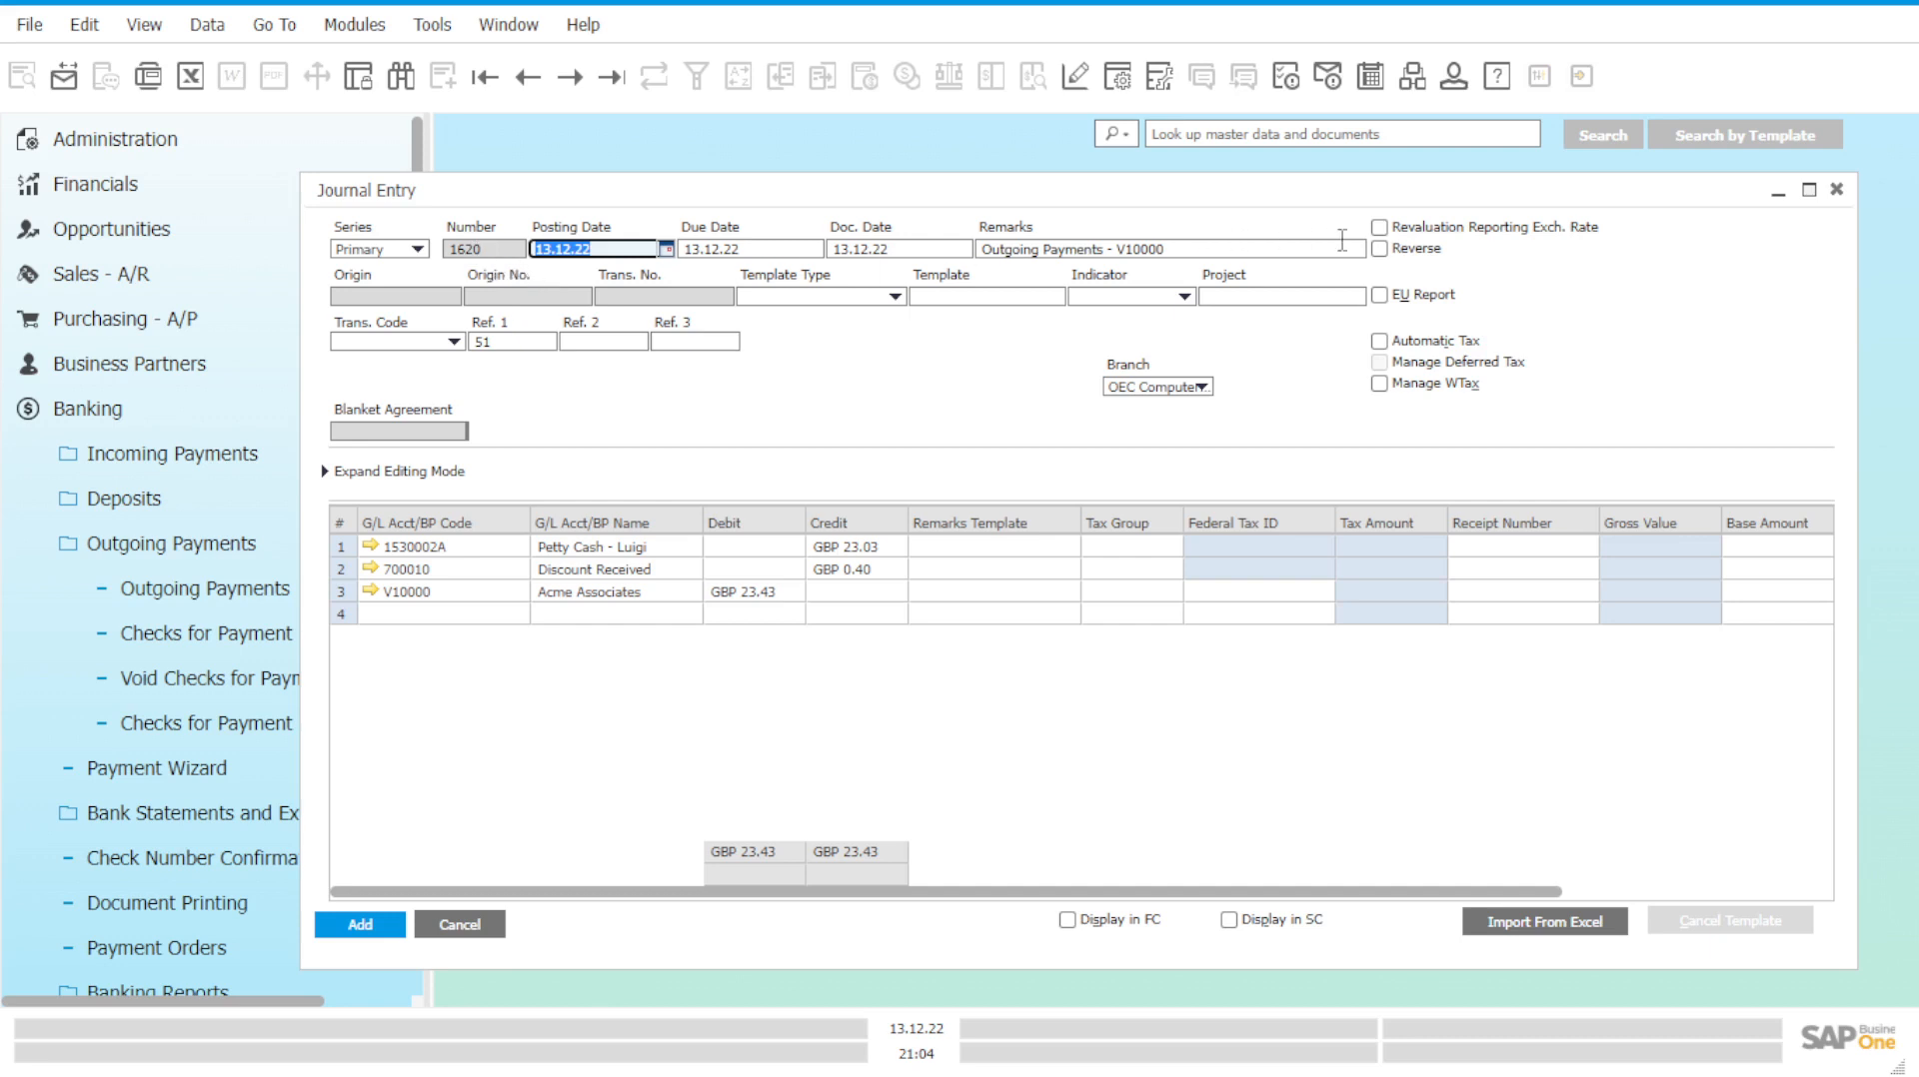
# Make entry 1620 reverse on 01.01.23 and prefix its remarks with '(Reverse) '.
pyautogui.click(1396, 256)
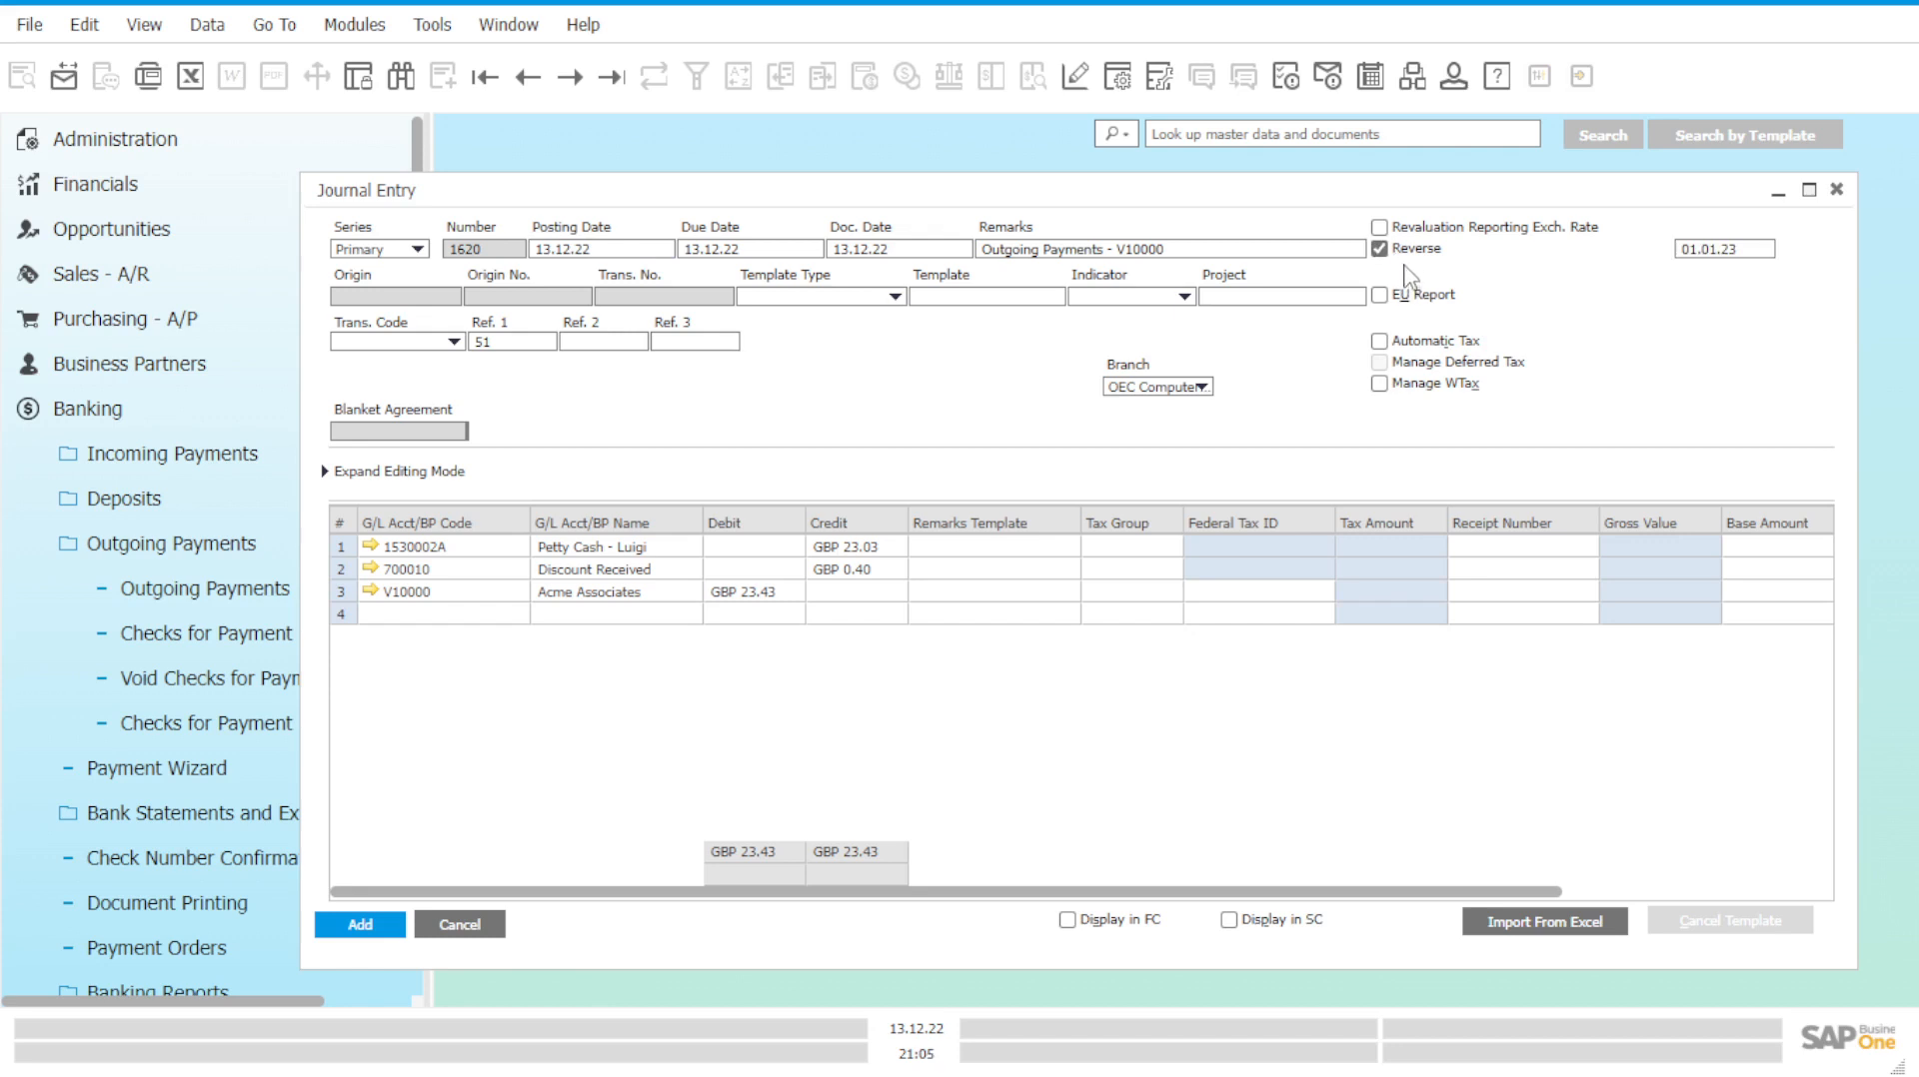
pyautogui.click(1250, 251)
pyautogui.doubleClick(1250, 252)
pyautogui.click(1273, 251)
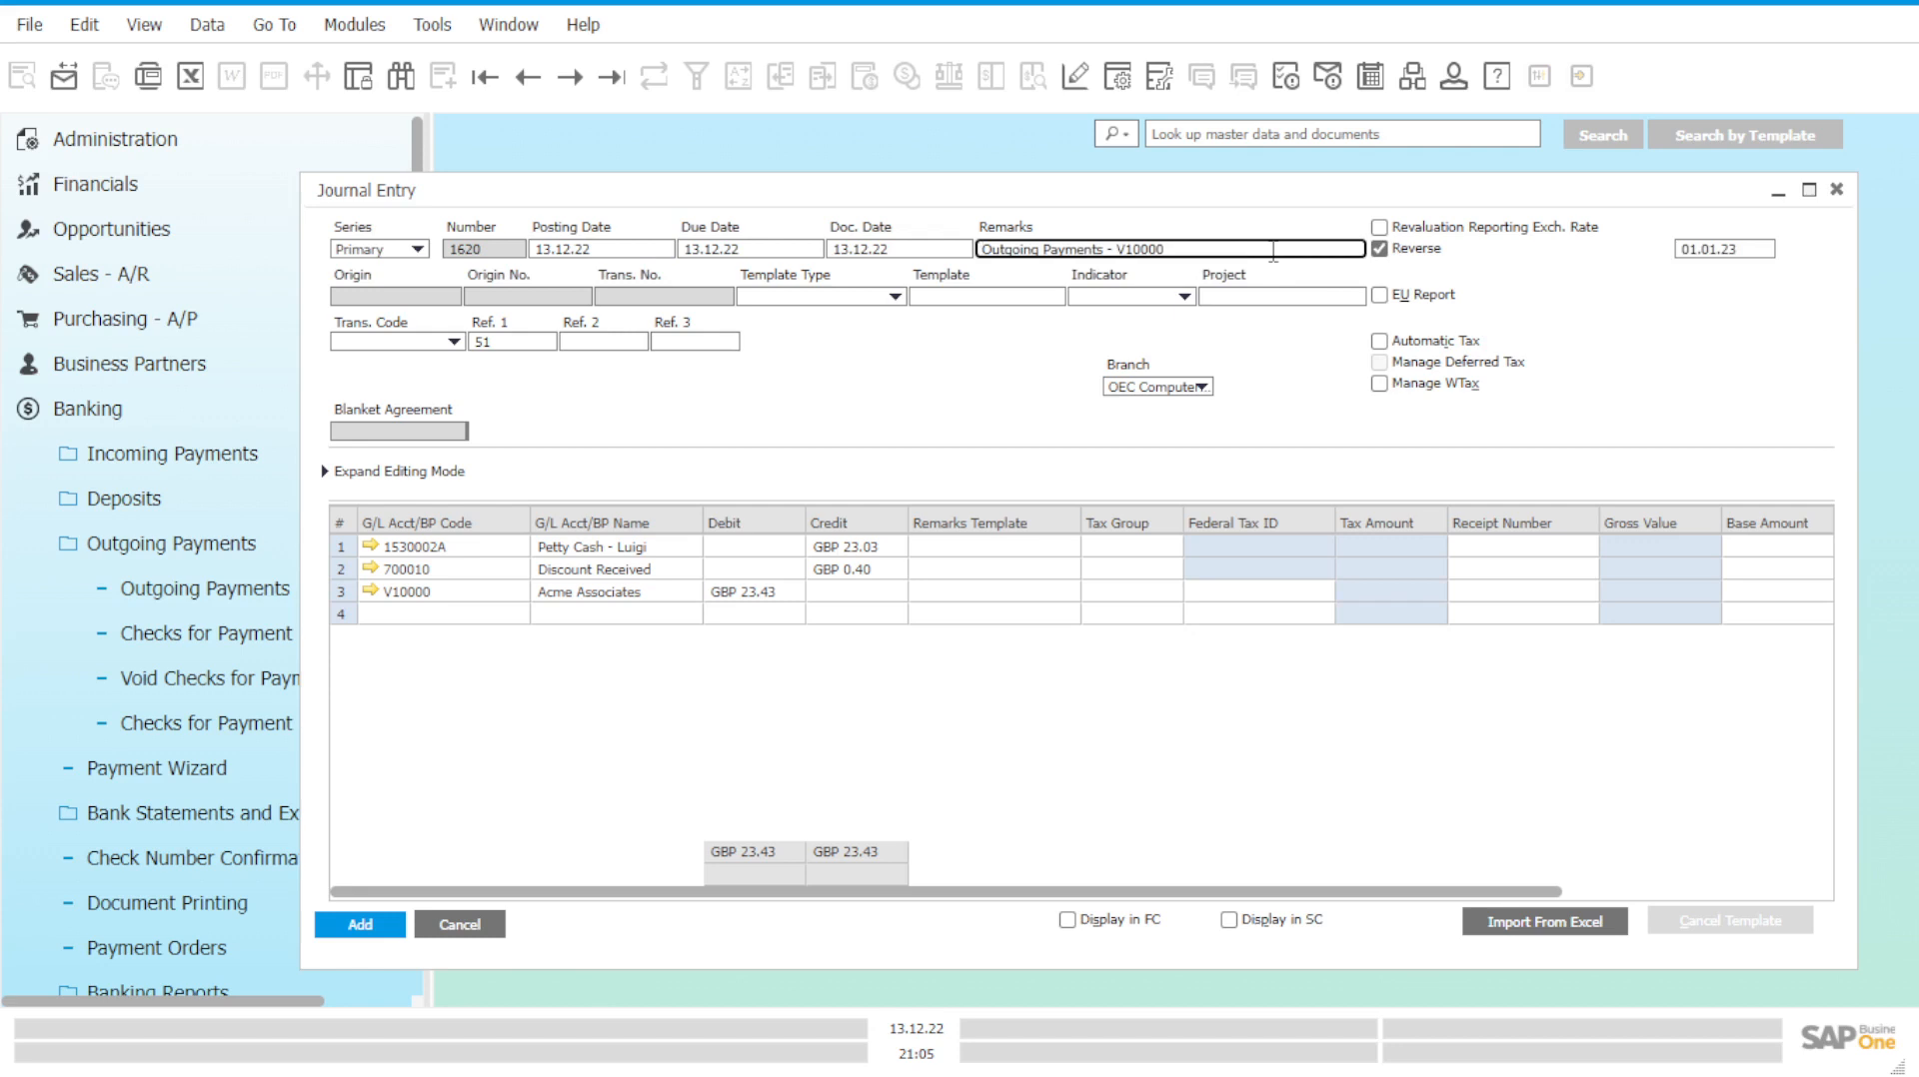
pyautogui.write('(Reverse)')
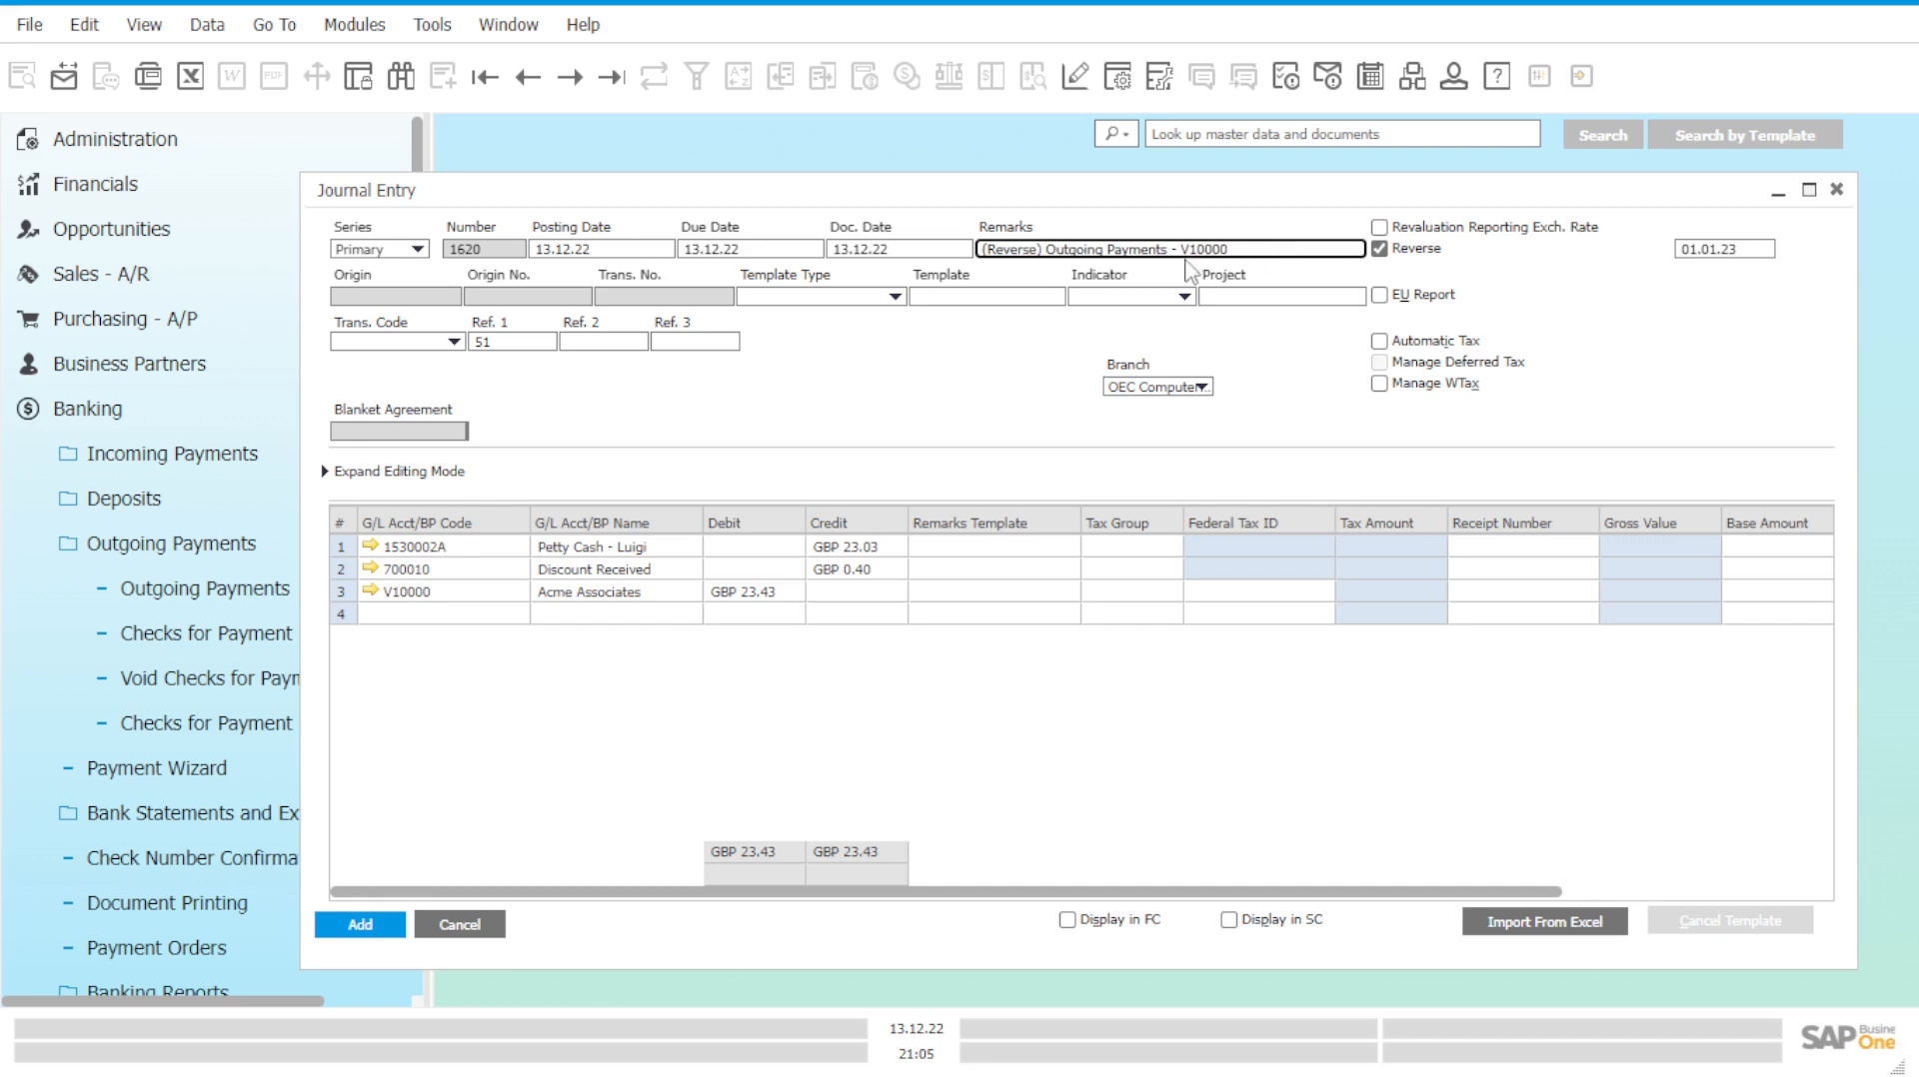
pyautogui.click(876, 564)
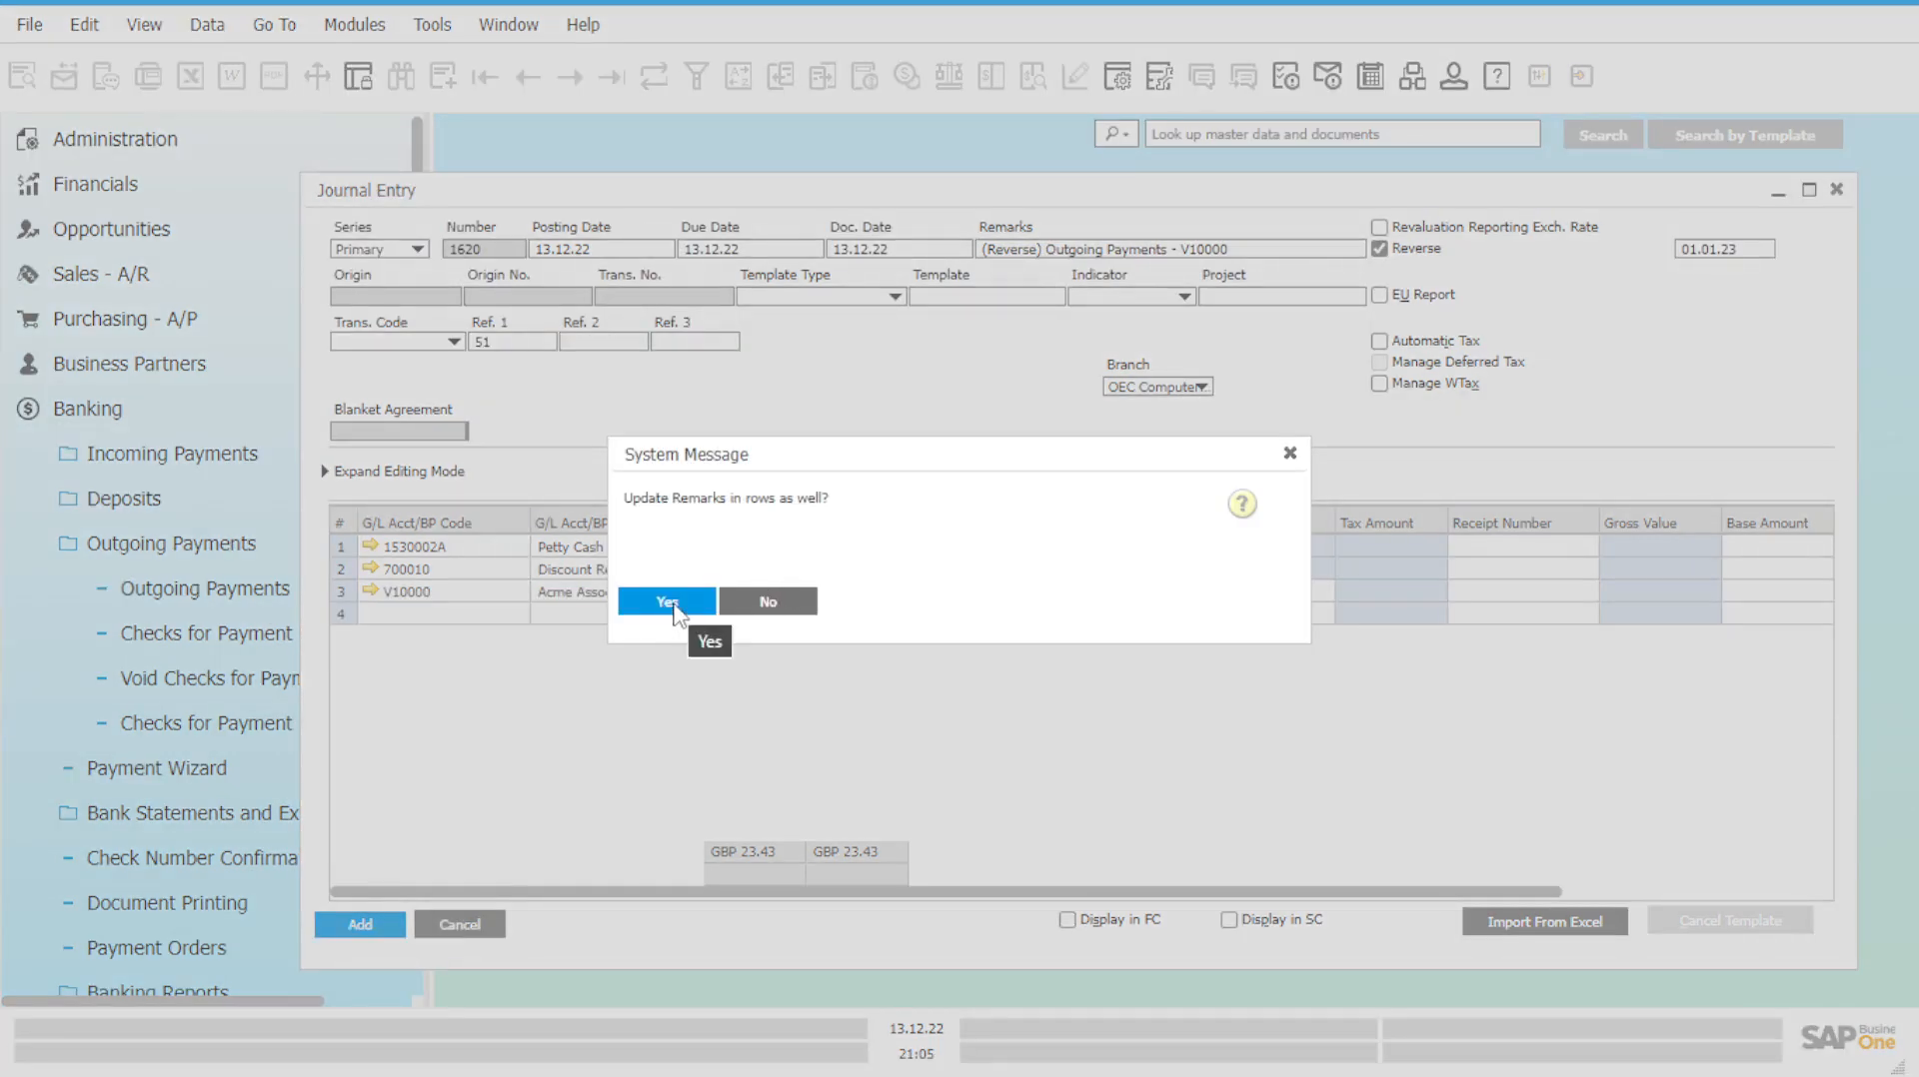
# Apply the new remarks to all rows and move Petty Cash - Luigi's GBP 23.03 from credit to debit.
pyautogui.click(673, 603)
pyautogui.click(854, 548)
pyautogui.hotkey('ctrl', 'c')
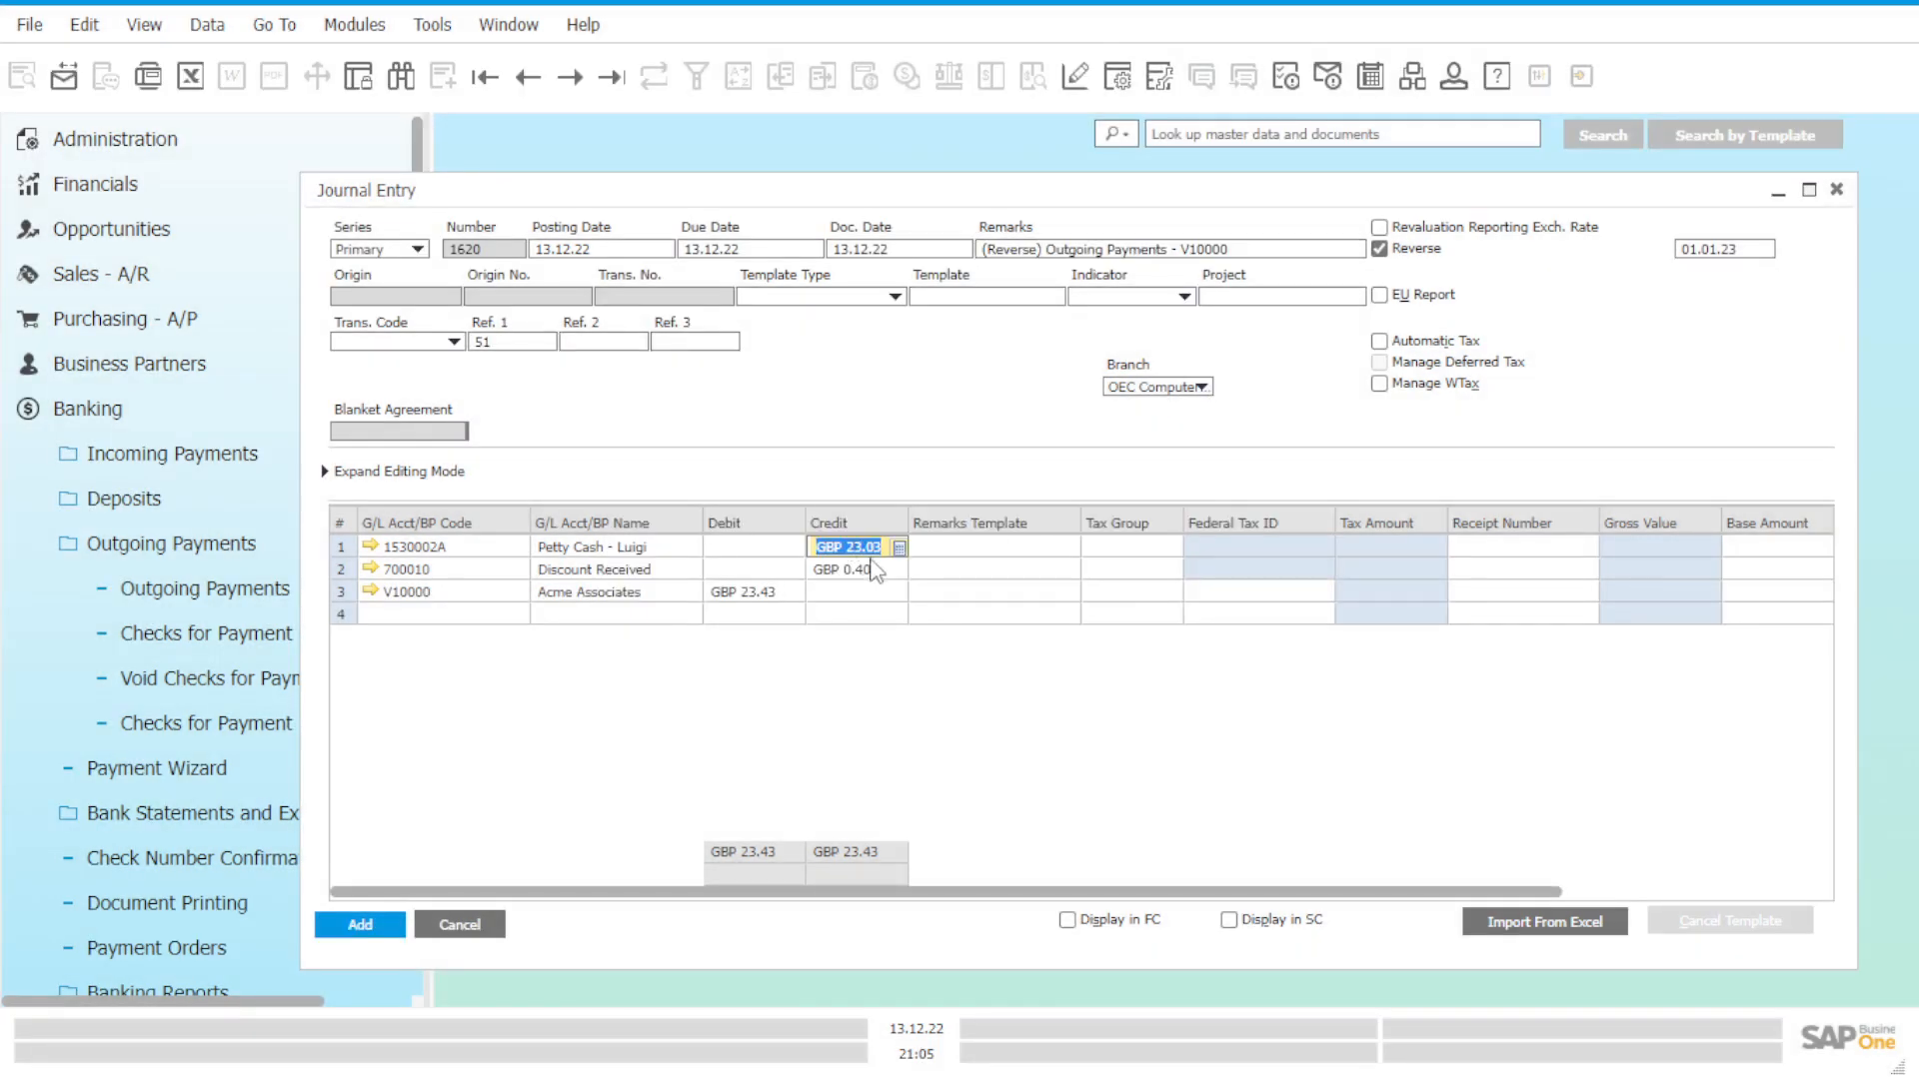
pyautogui.press('BackSpace')
pyautogui.click(769, 551)
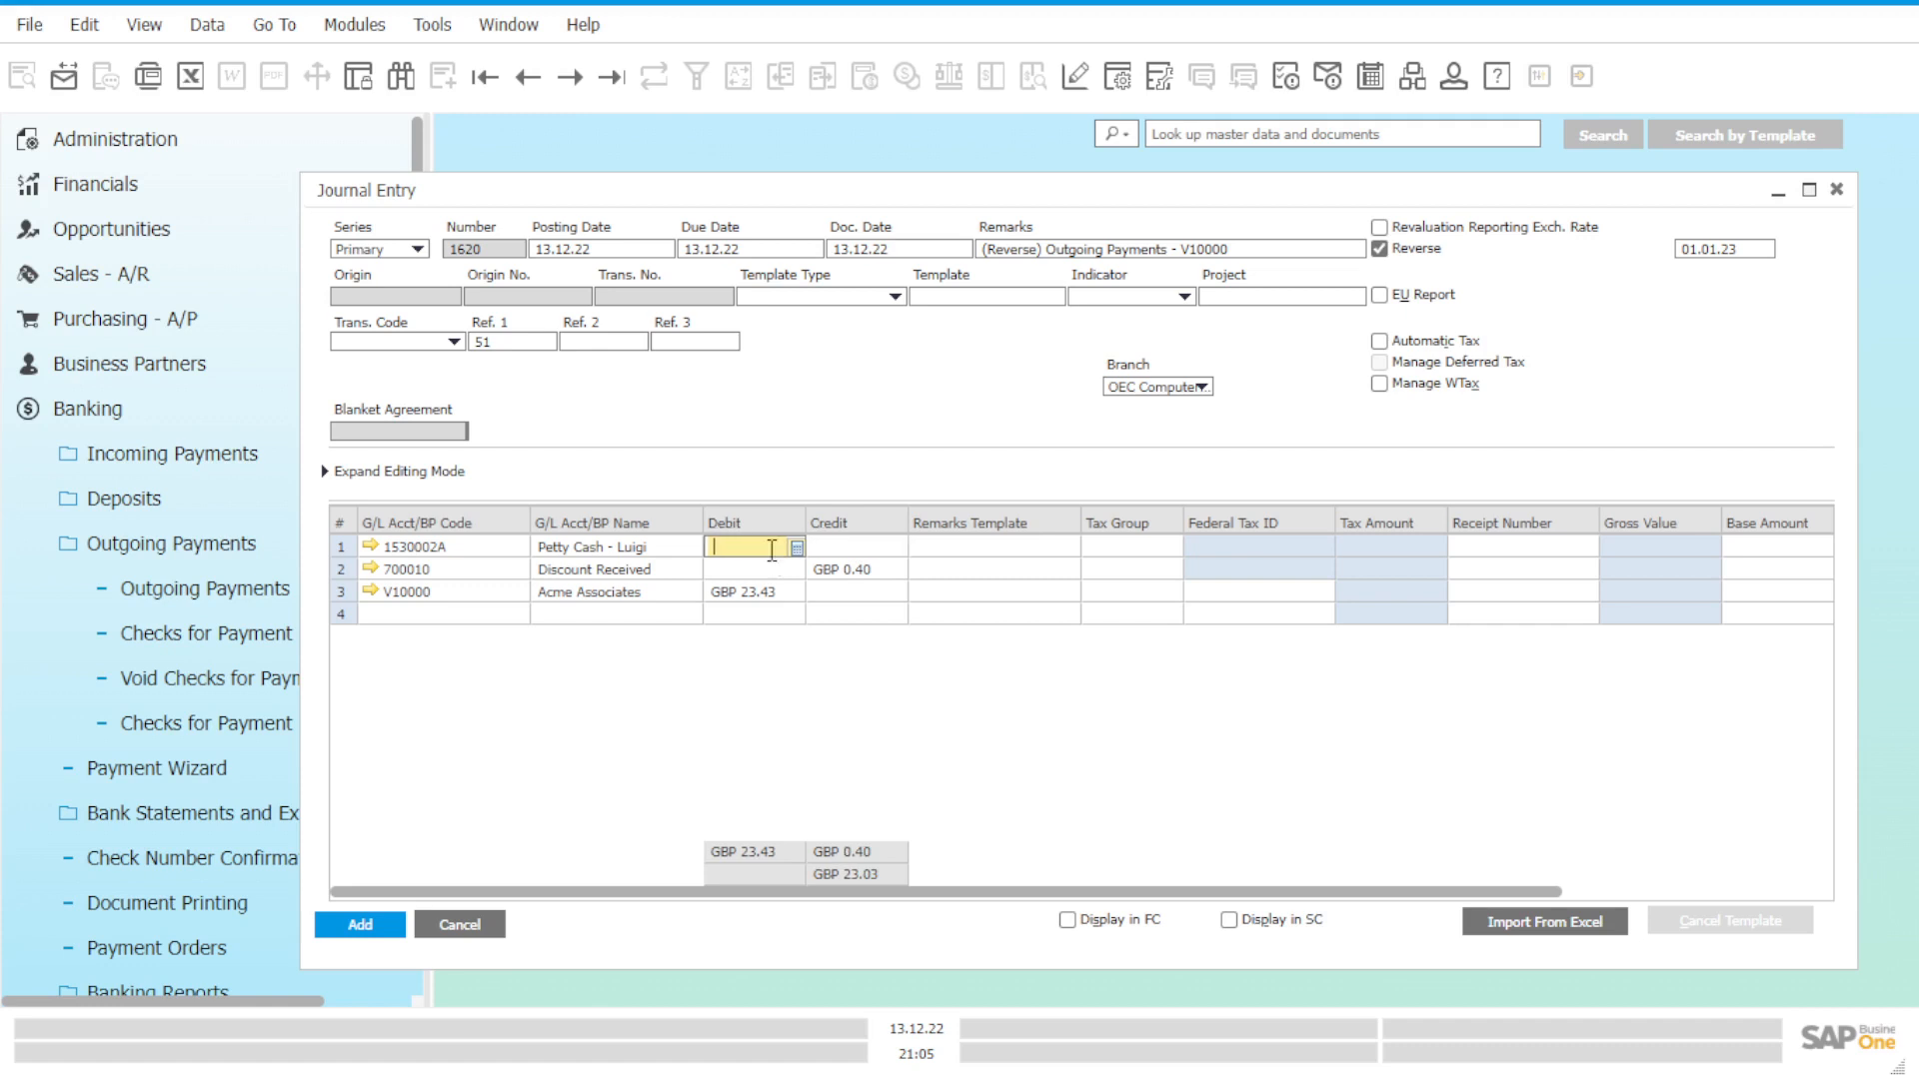
pyautogui.hotkey('ctrl', 'v')
pyautogui.click(783, 596)
# Move Discount Received GBP 0.40 to debit and Acme's GBP 23.43 to credit, then add entry 1620.
pyautogui.click(854, 572)
pyautogui.hotkey('ctrl', 'c')
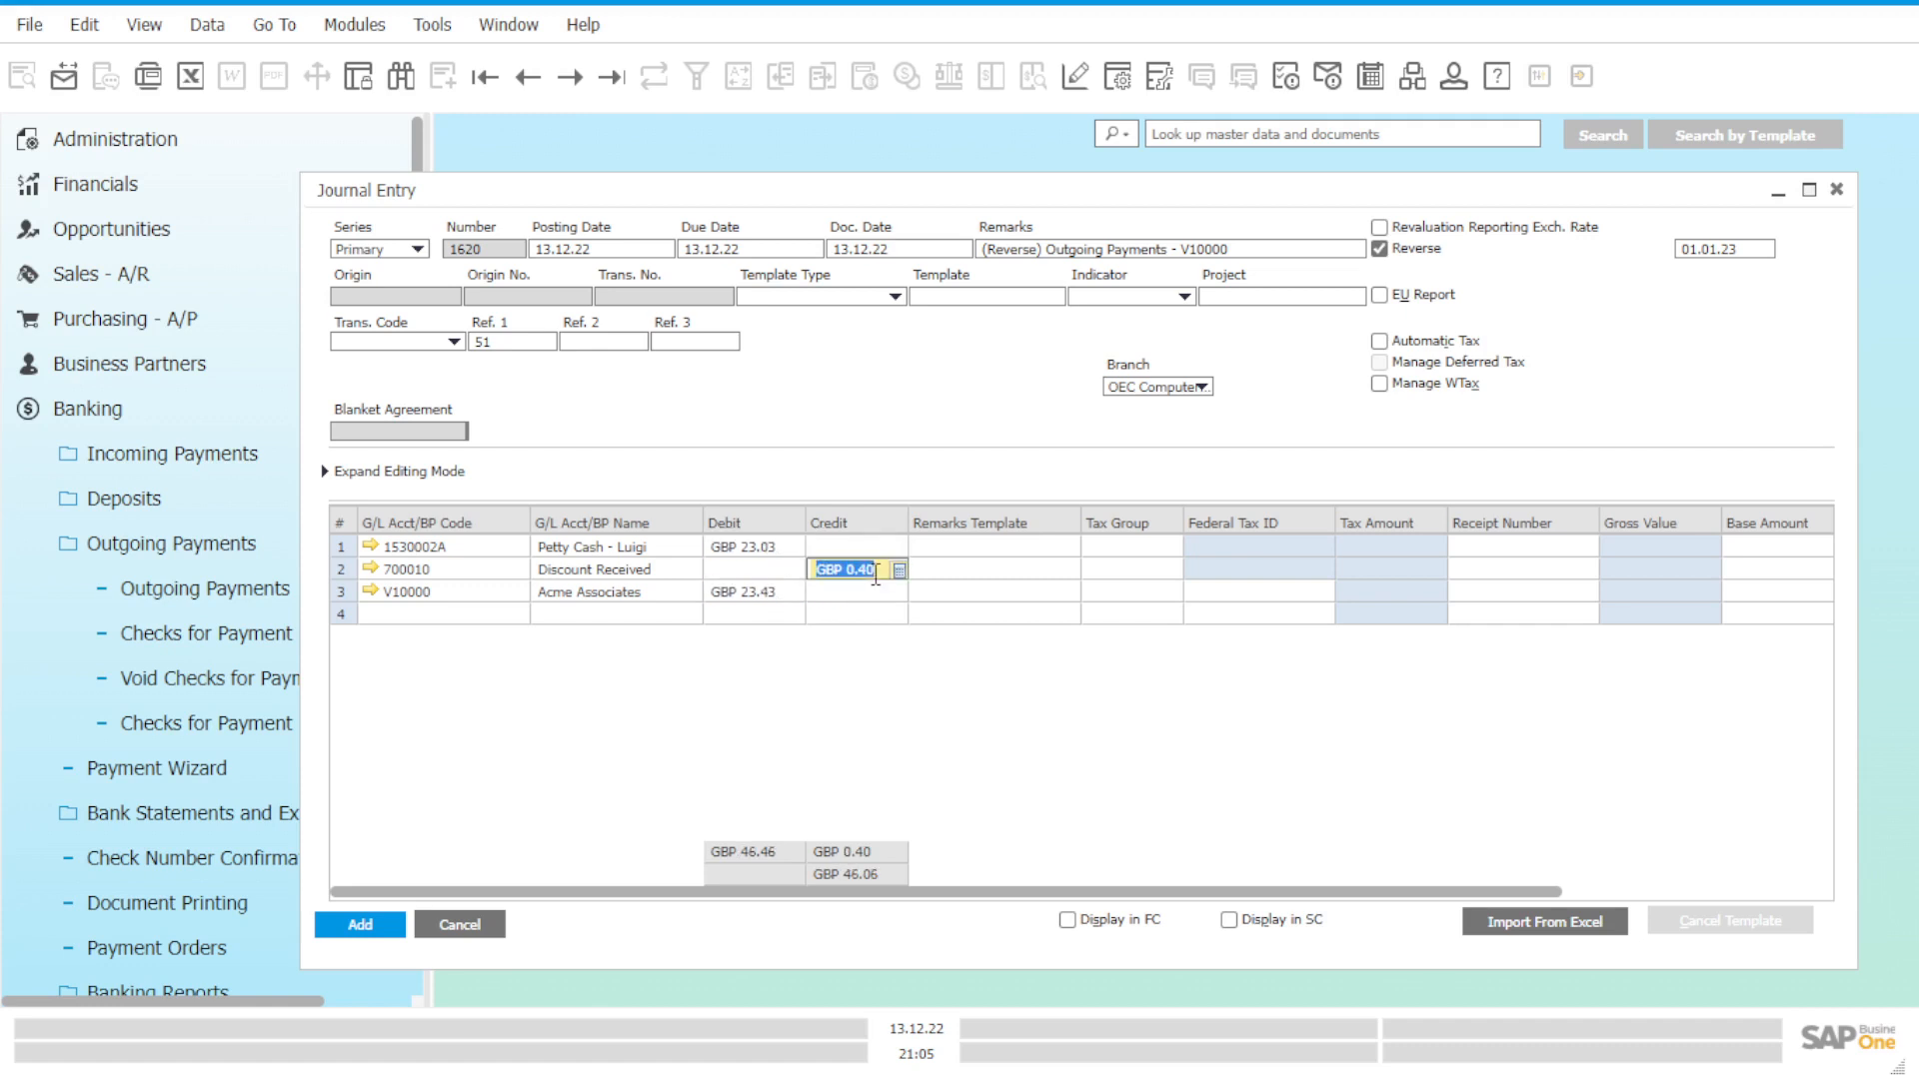
pyautogui.press('BackSpace')
pyautogui.click(777, 576)
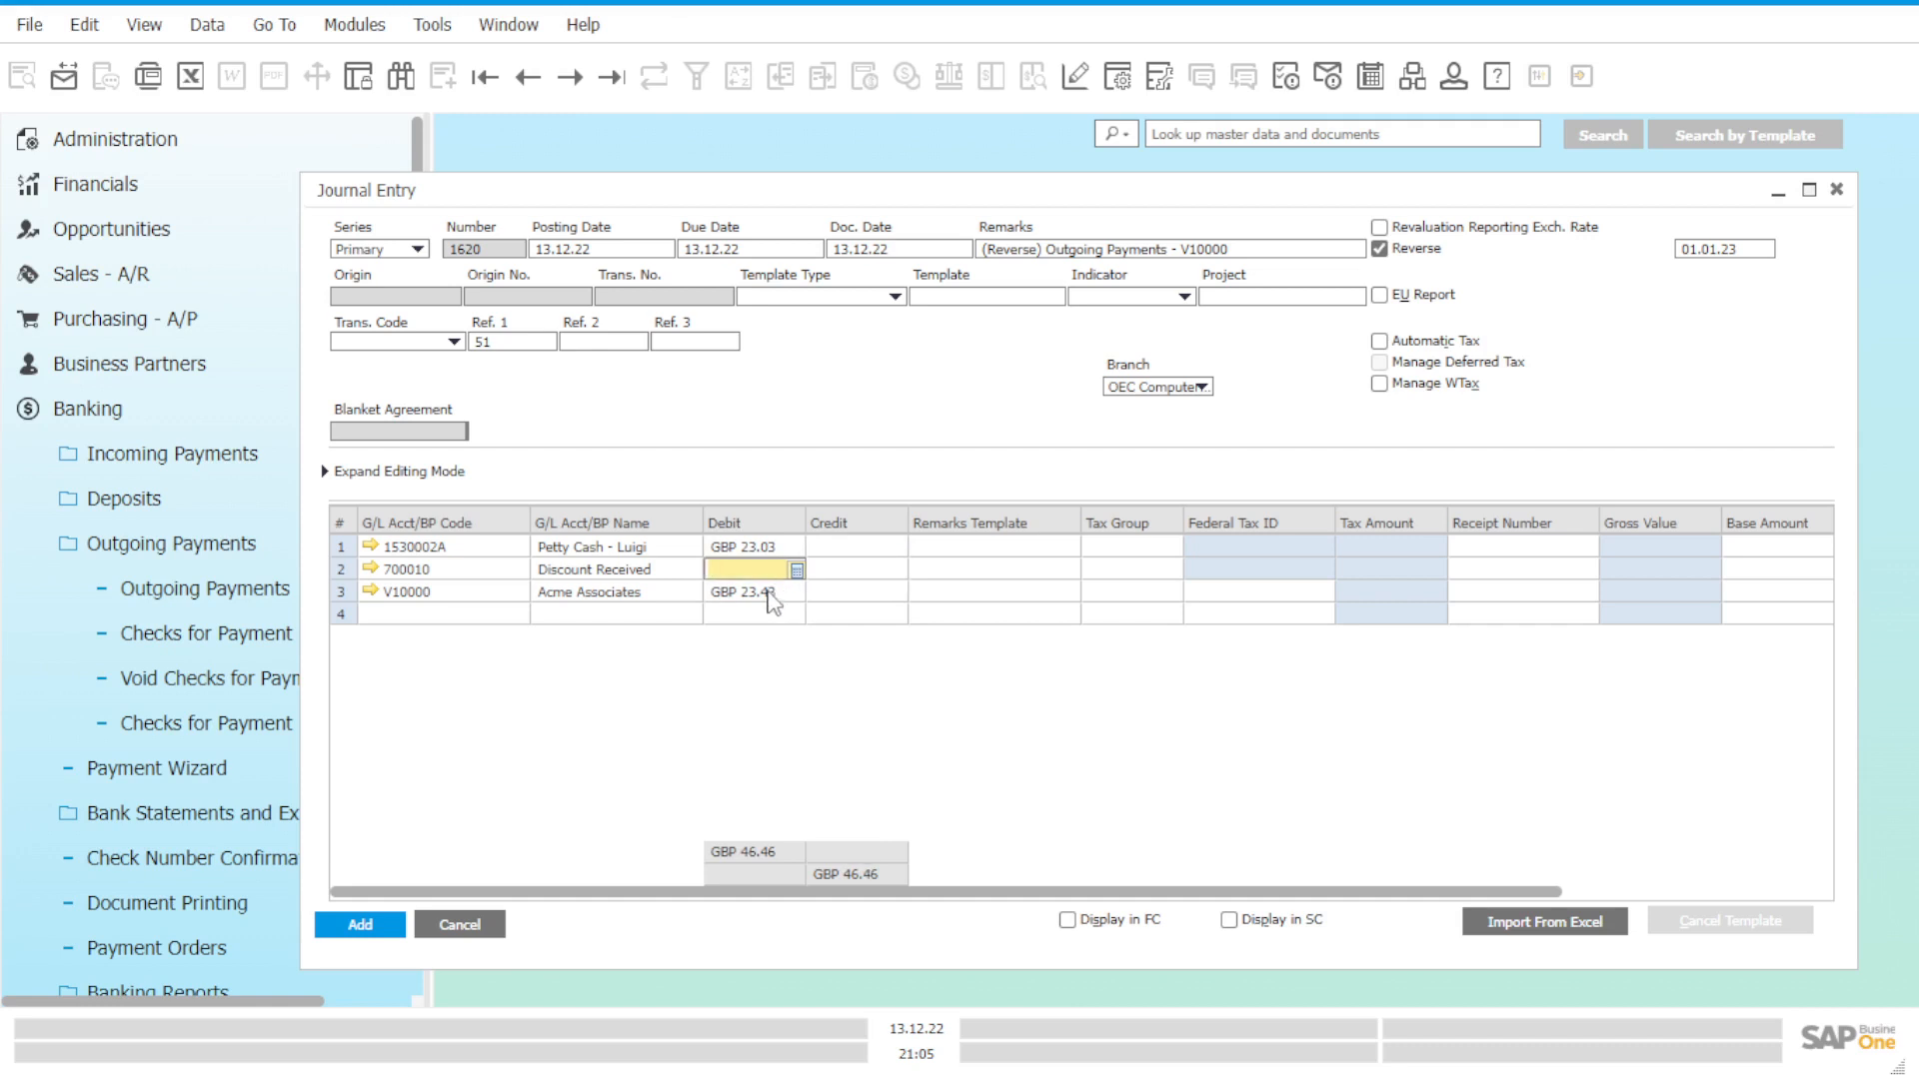
pyautogui.hotkey('ctrl', 'v')
pyautogui.click(766, 600)
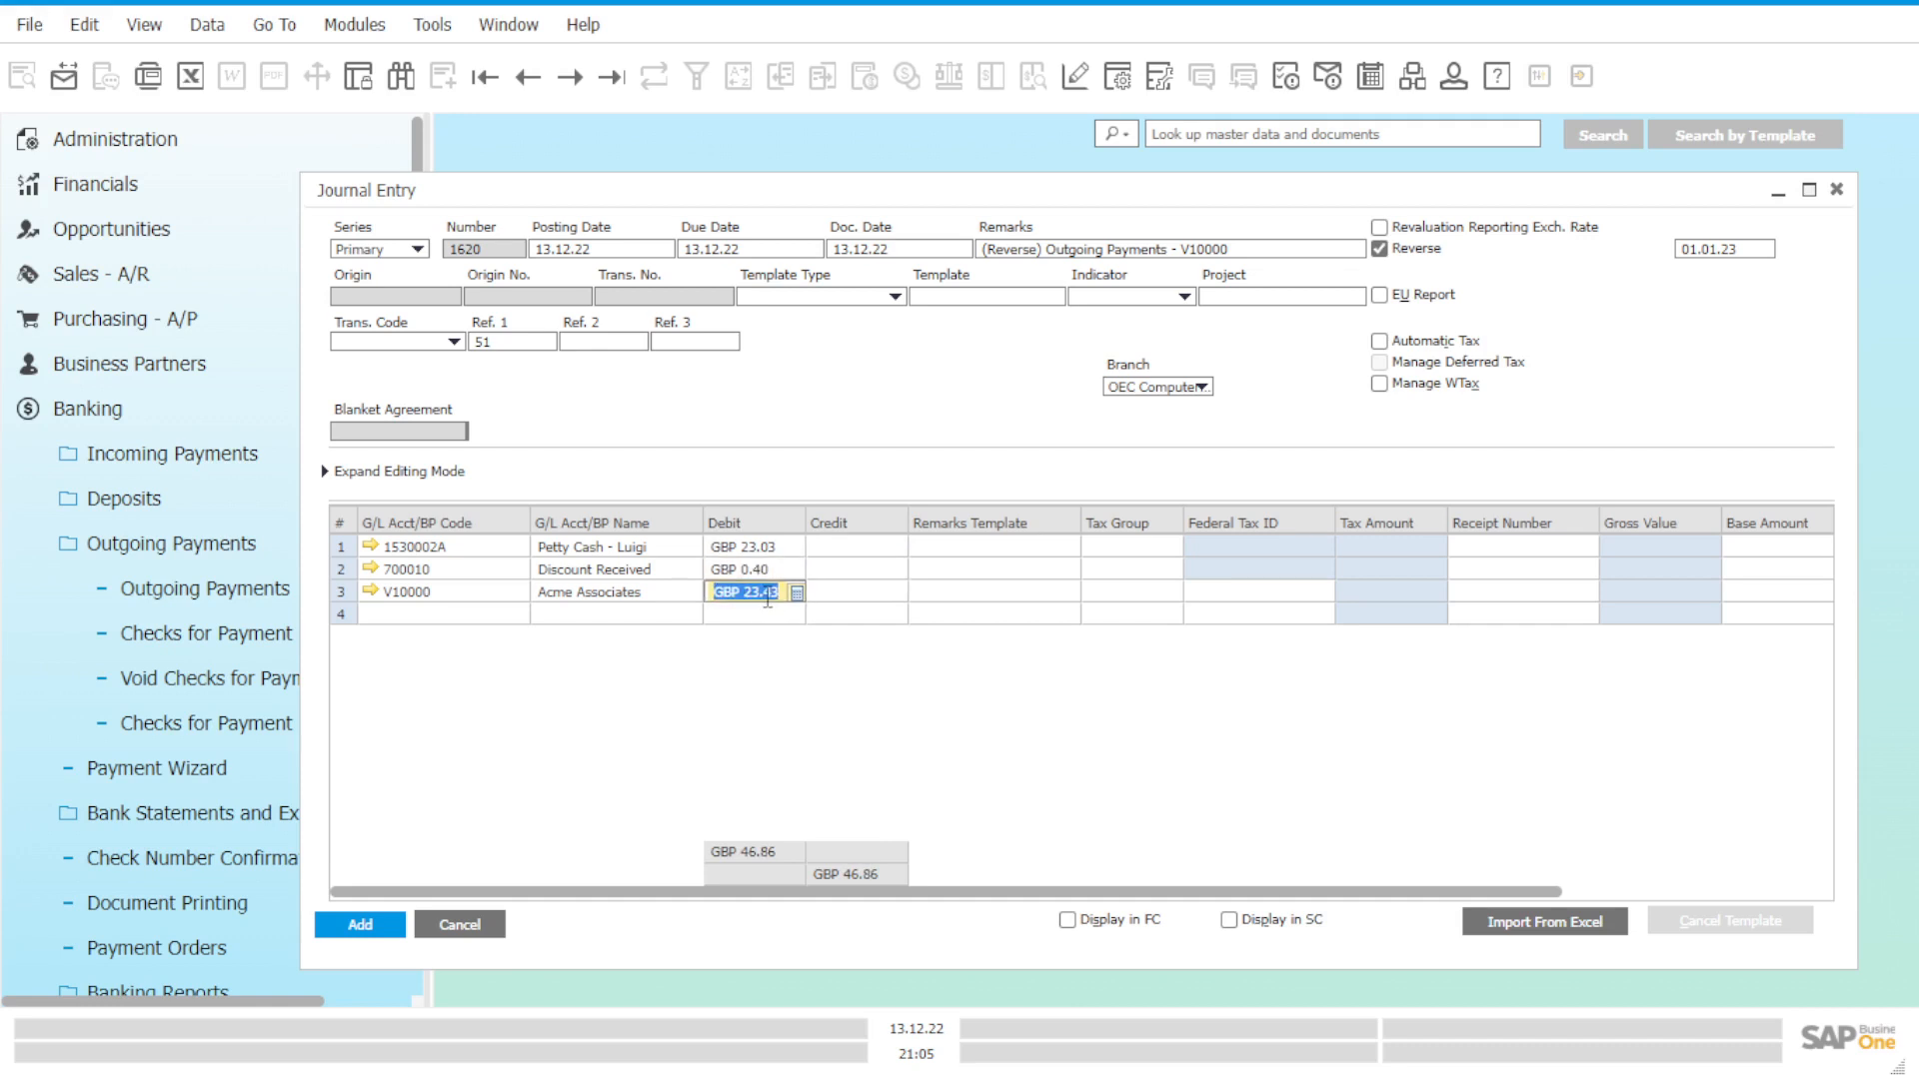
pyautogui.press('Delete')
pyautogui.click(856, 600)
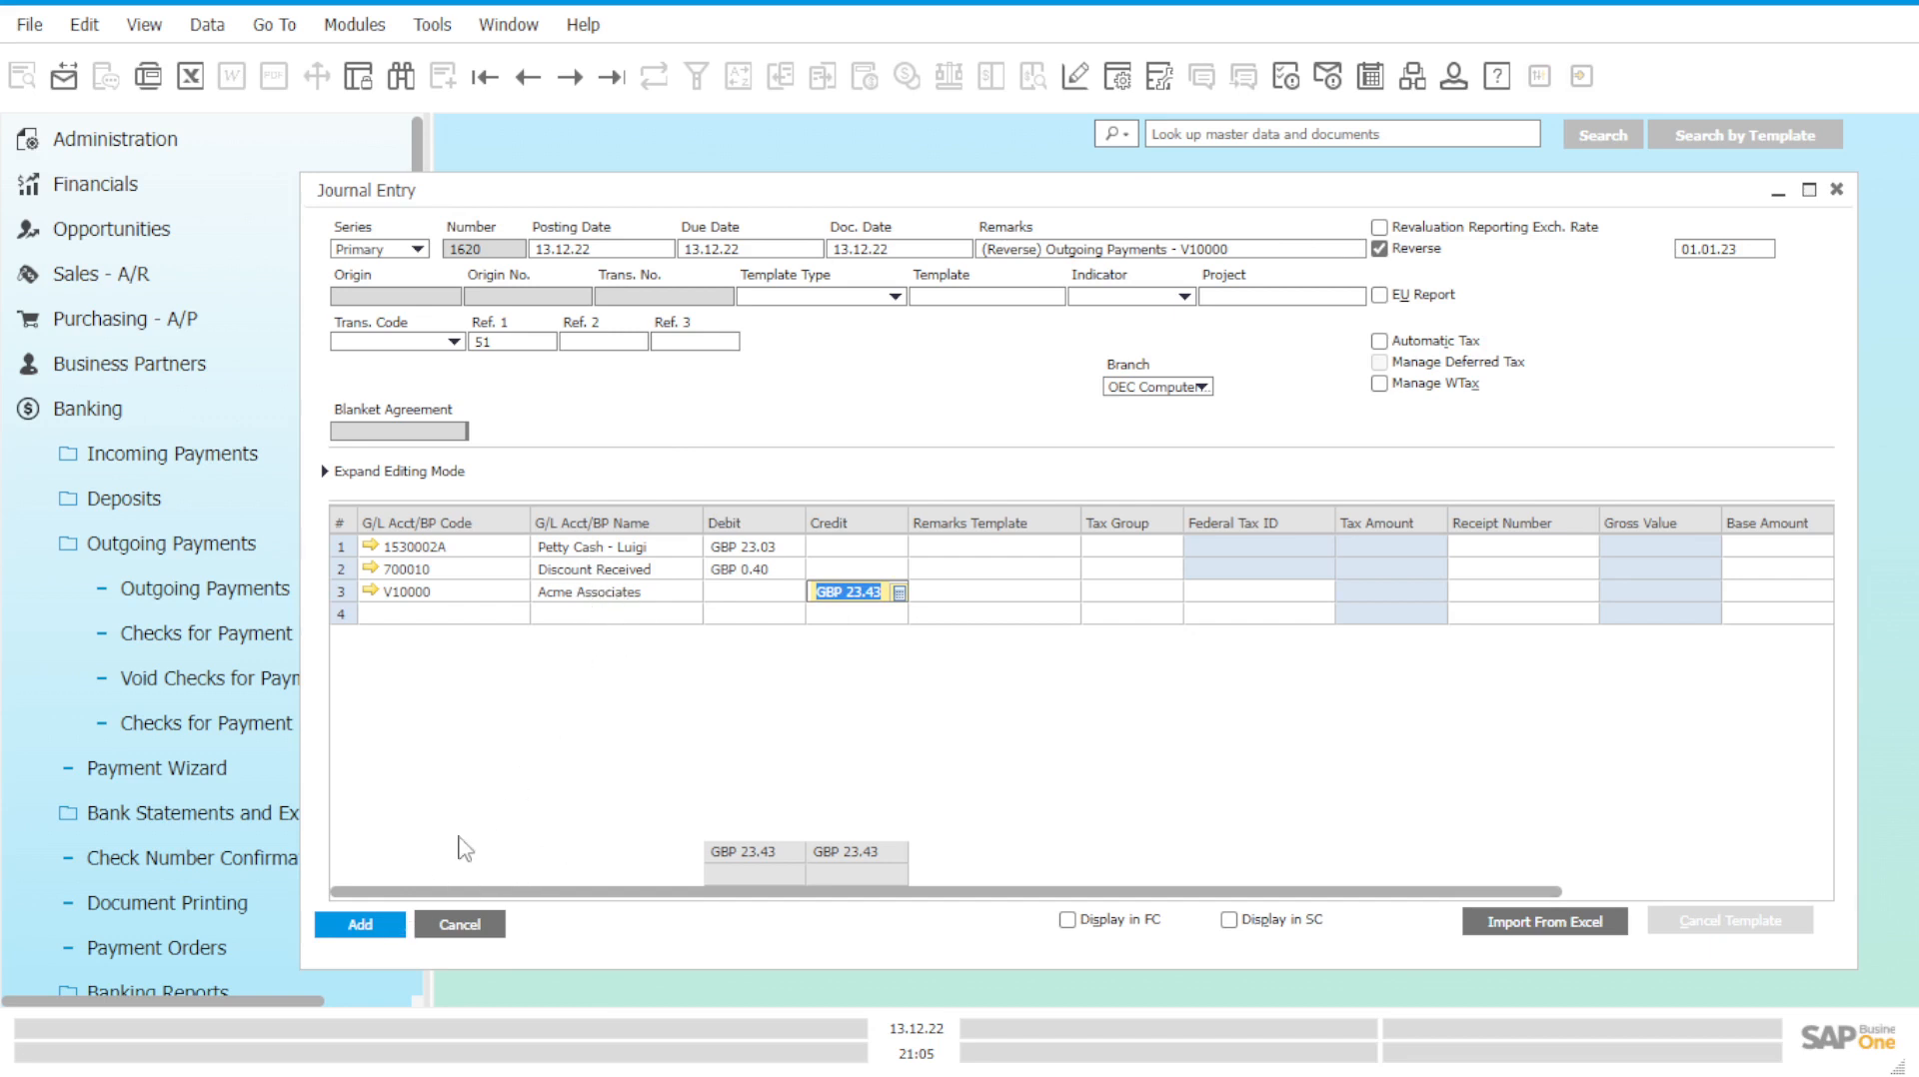
pyautogui.click(373, 933)
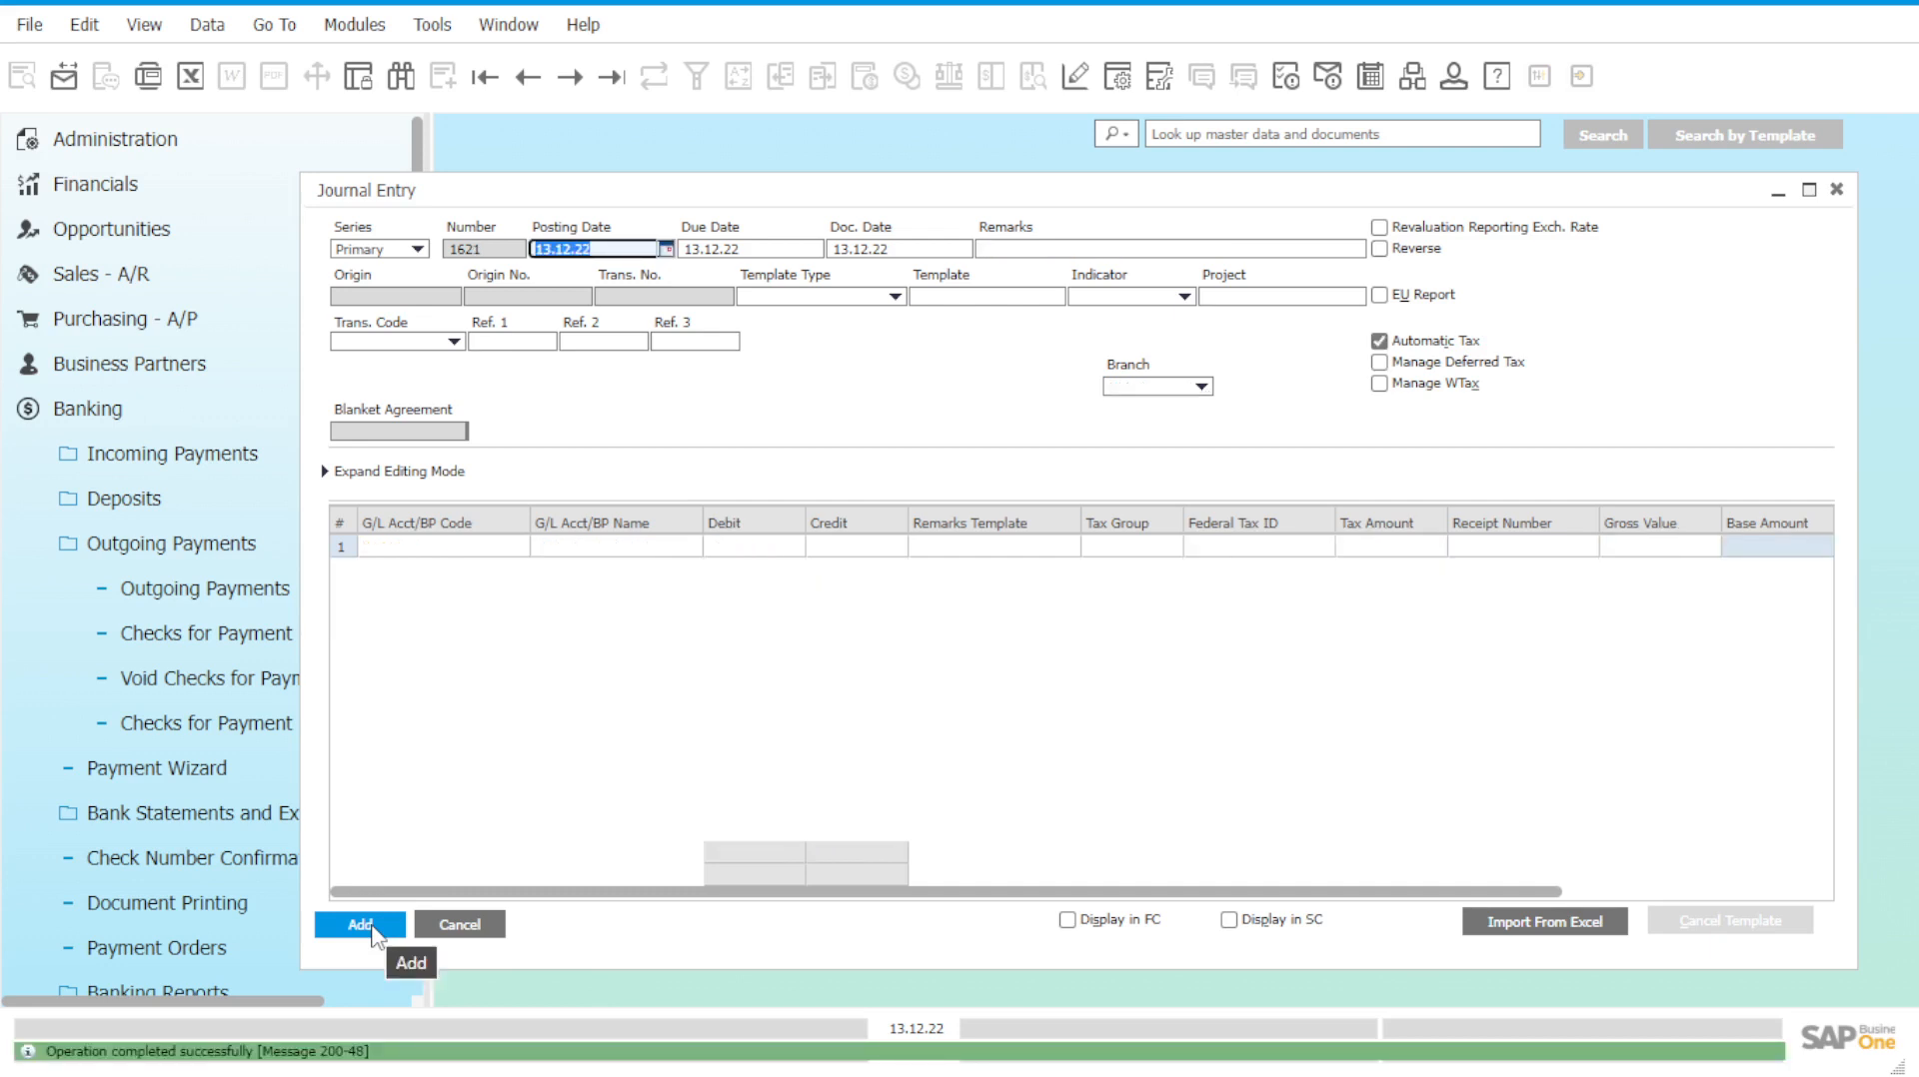
pyautogui.click(1836, 189)
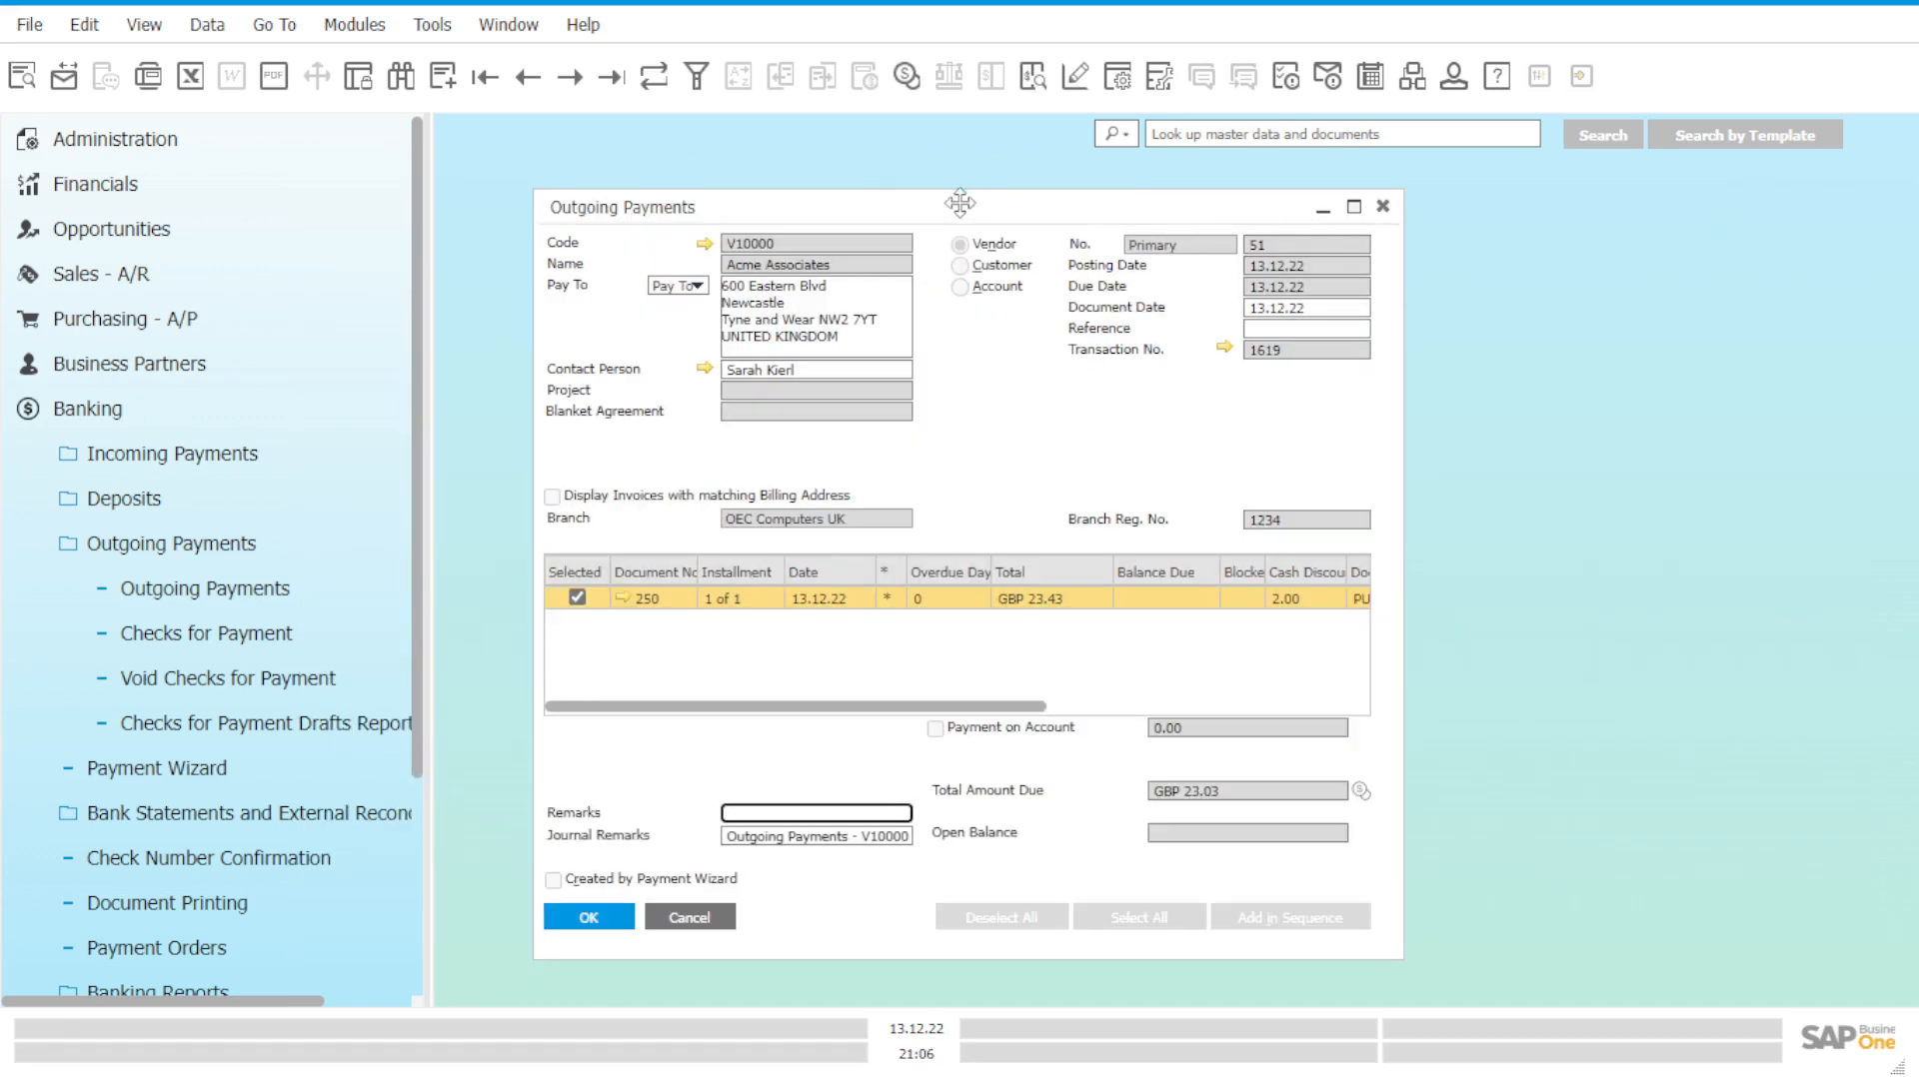
# Close outgoing payment 51 and open the balance history of 1530002A via Financials > Chart of Accounts.
pyautogui.moveTo(960, 202); pyautogui.dragTo(1150, 199)
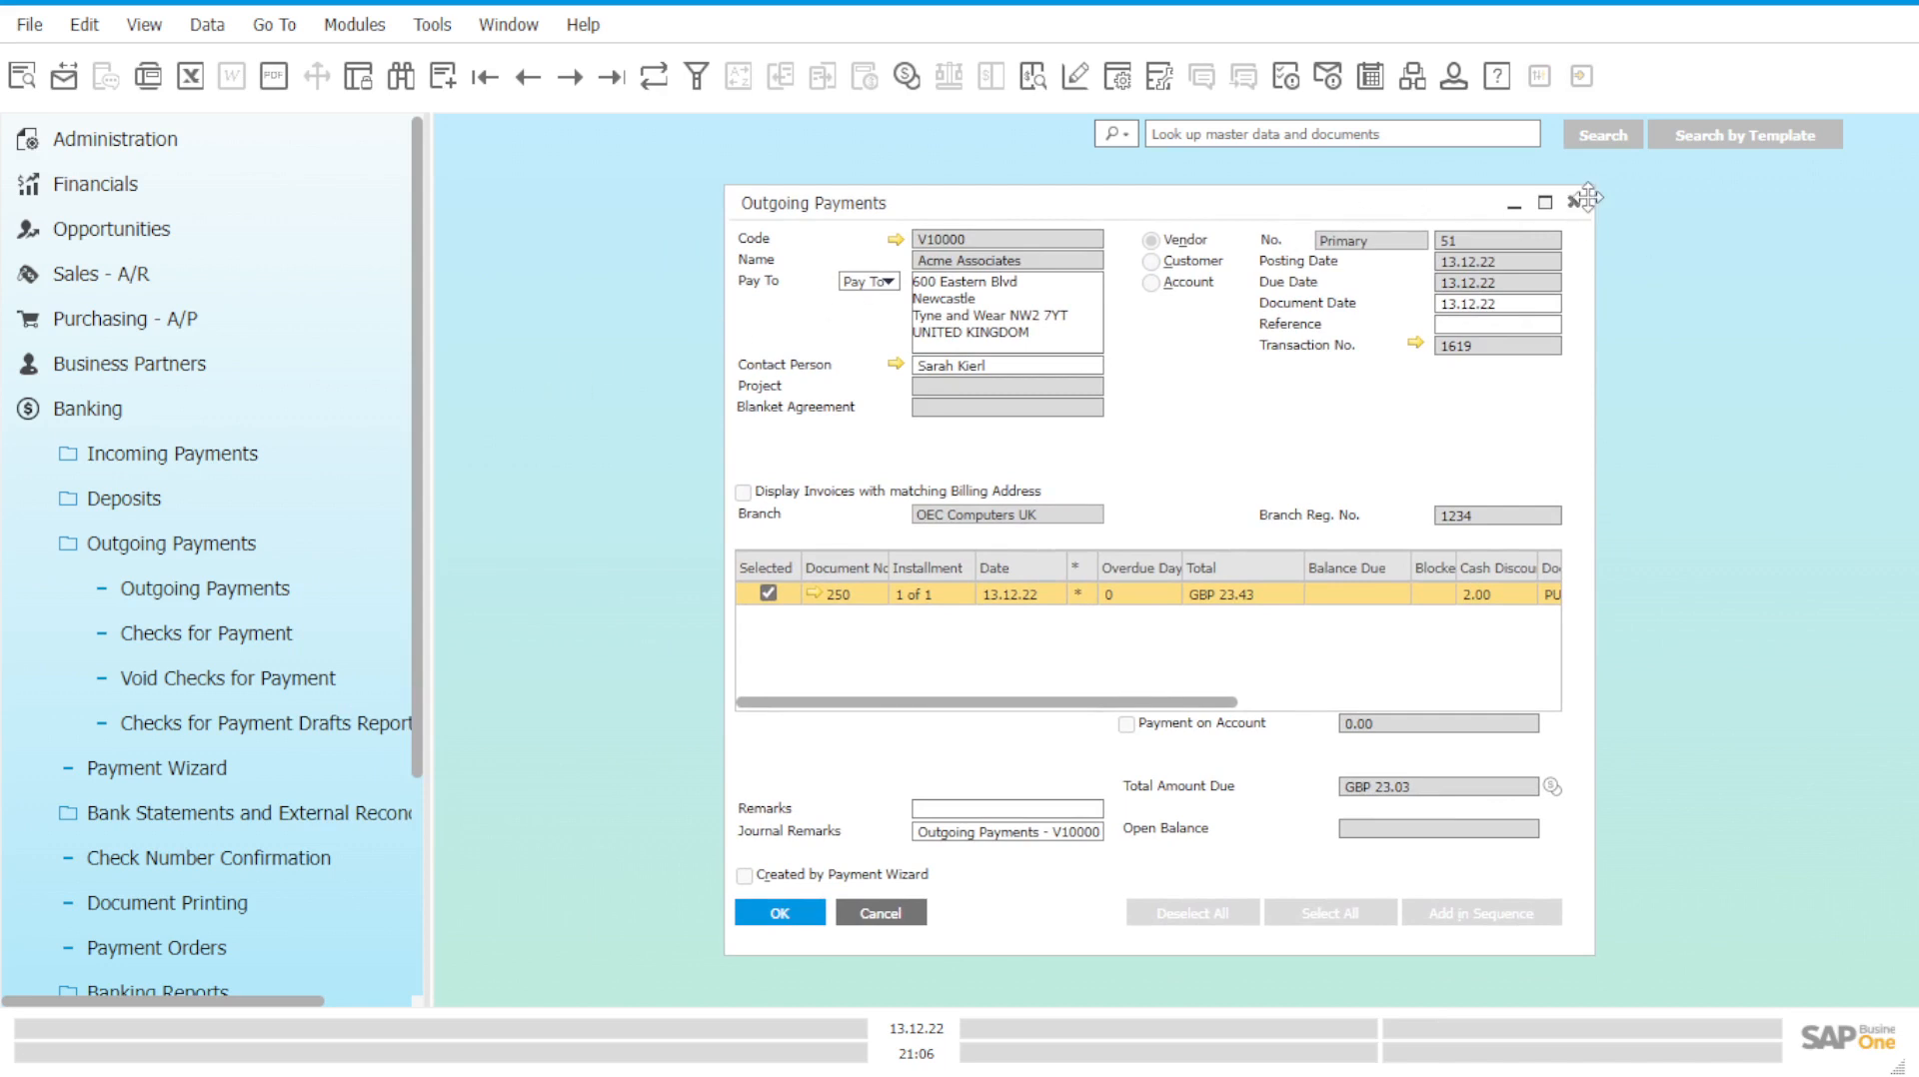
pyautogui.click(1572, 201)
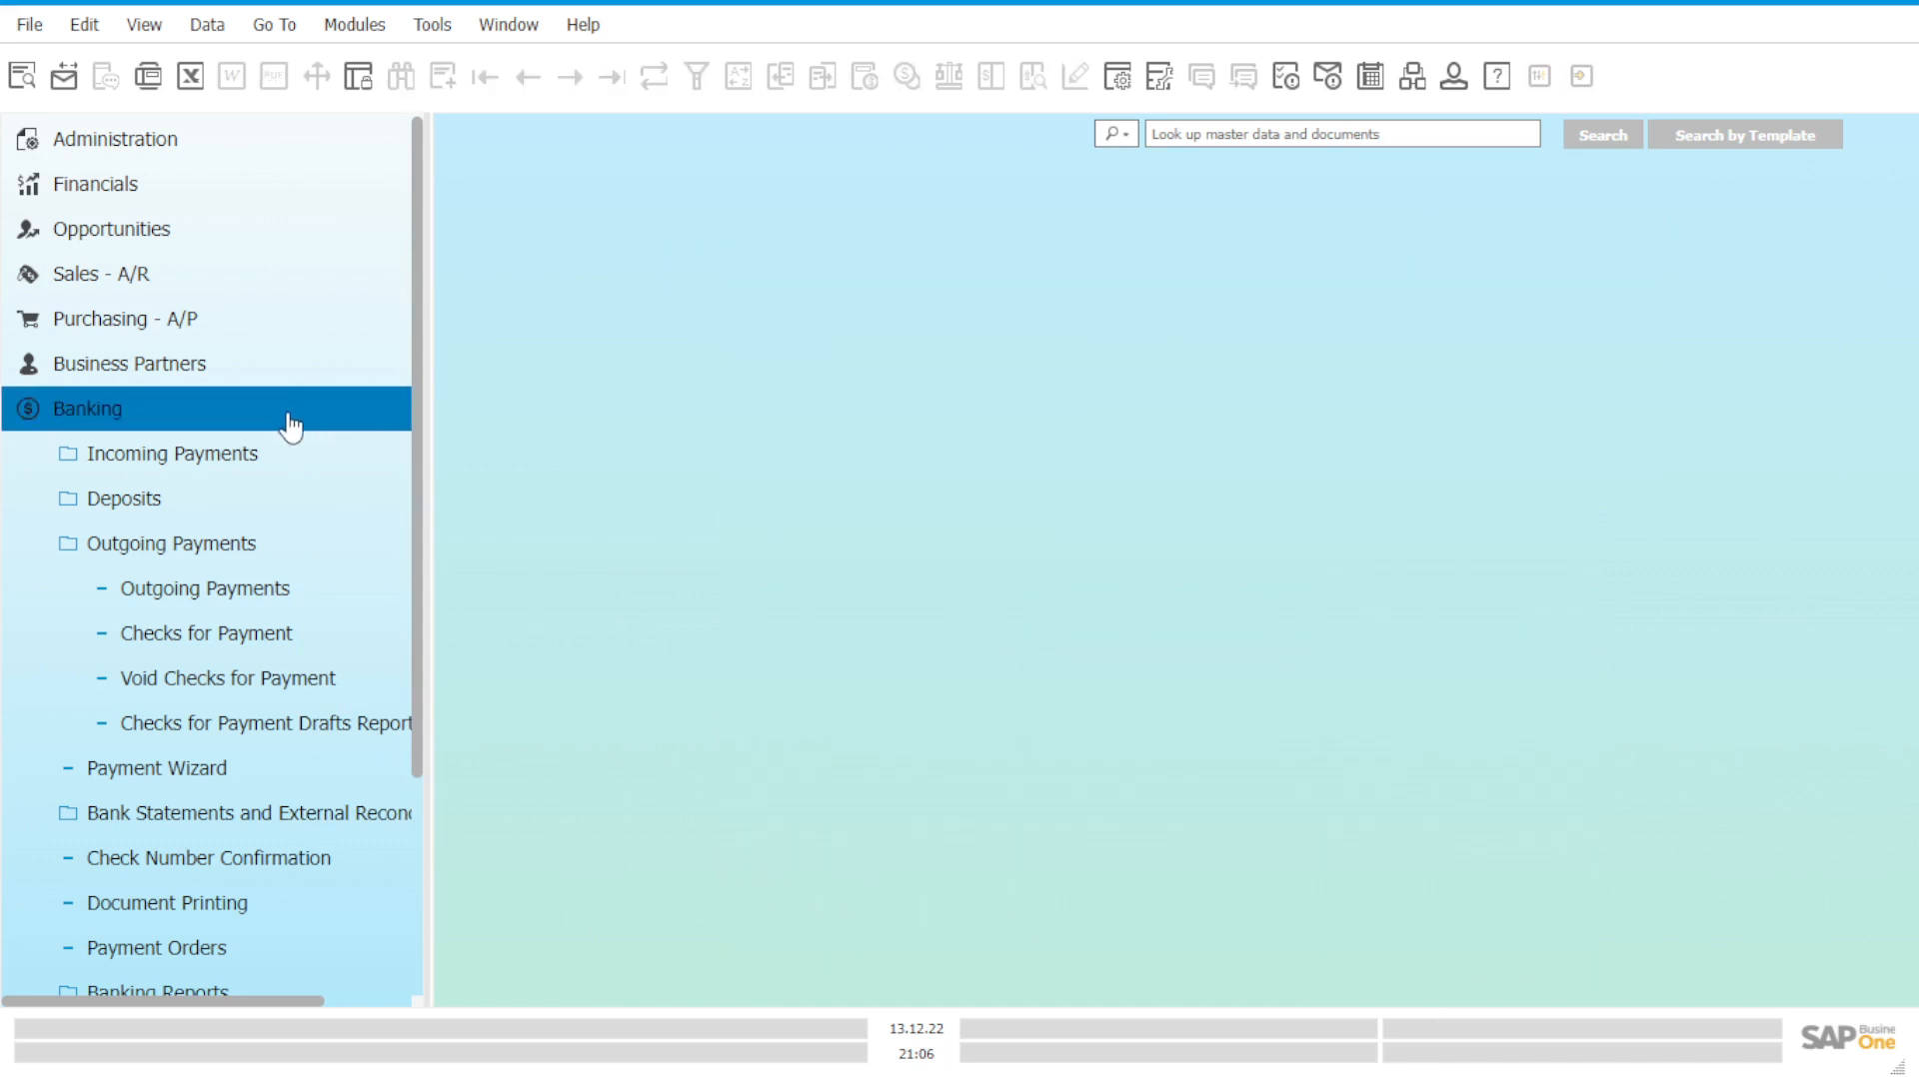
pyautogui.click(288, 420)
pyautogui.click(268, 187)
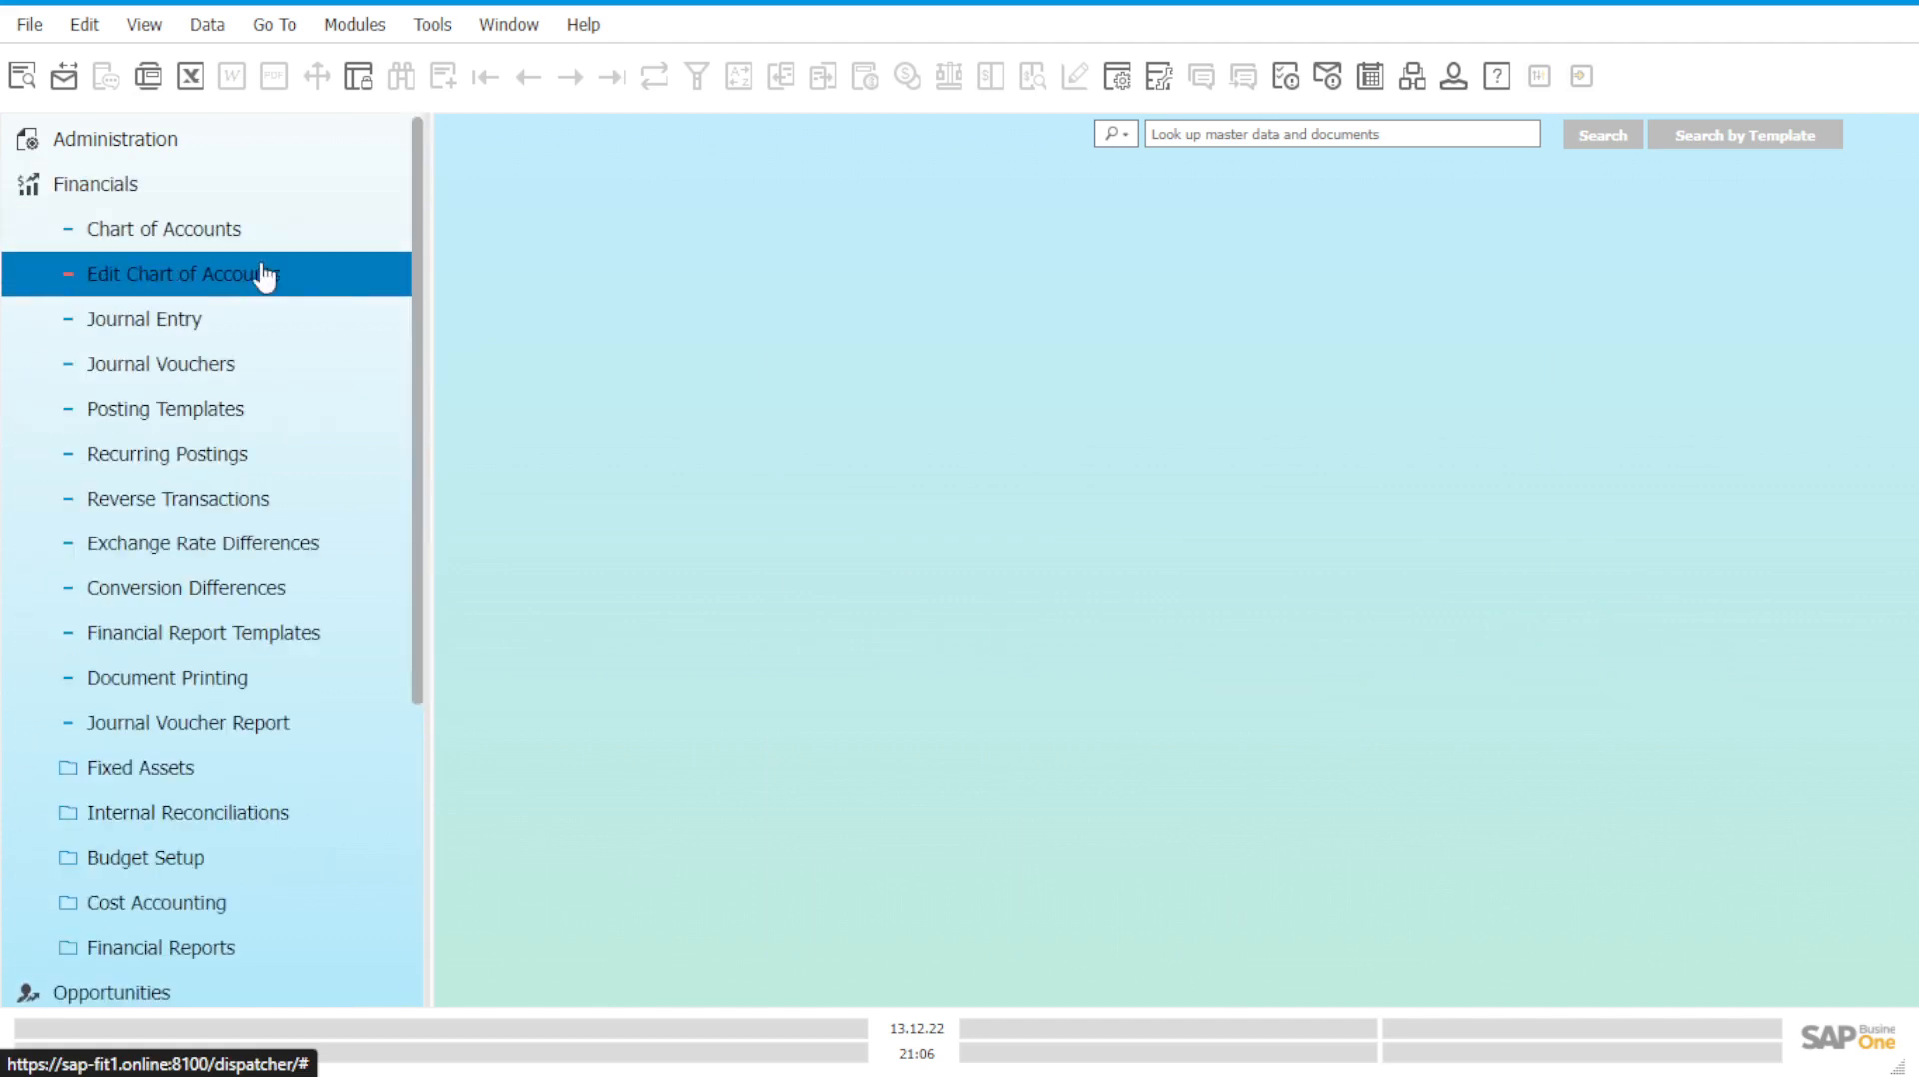
pyautogui.click(268, 245)
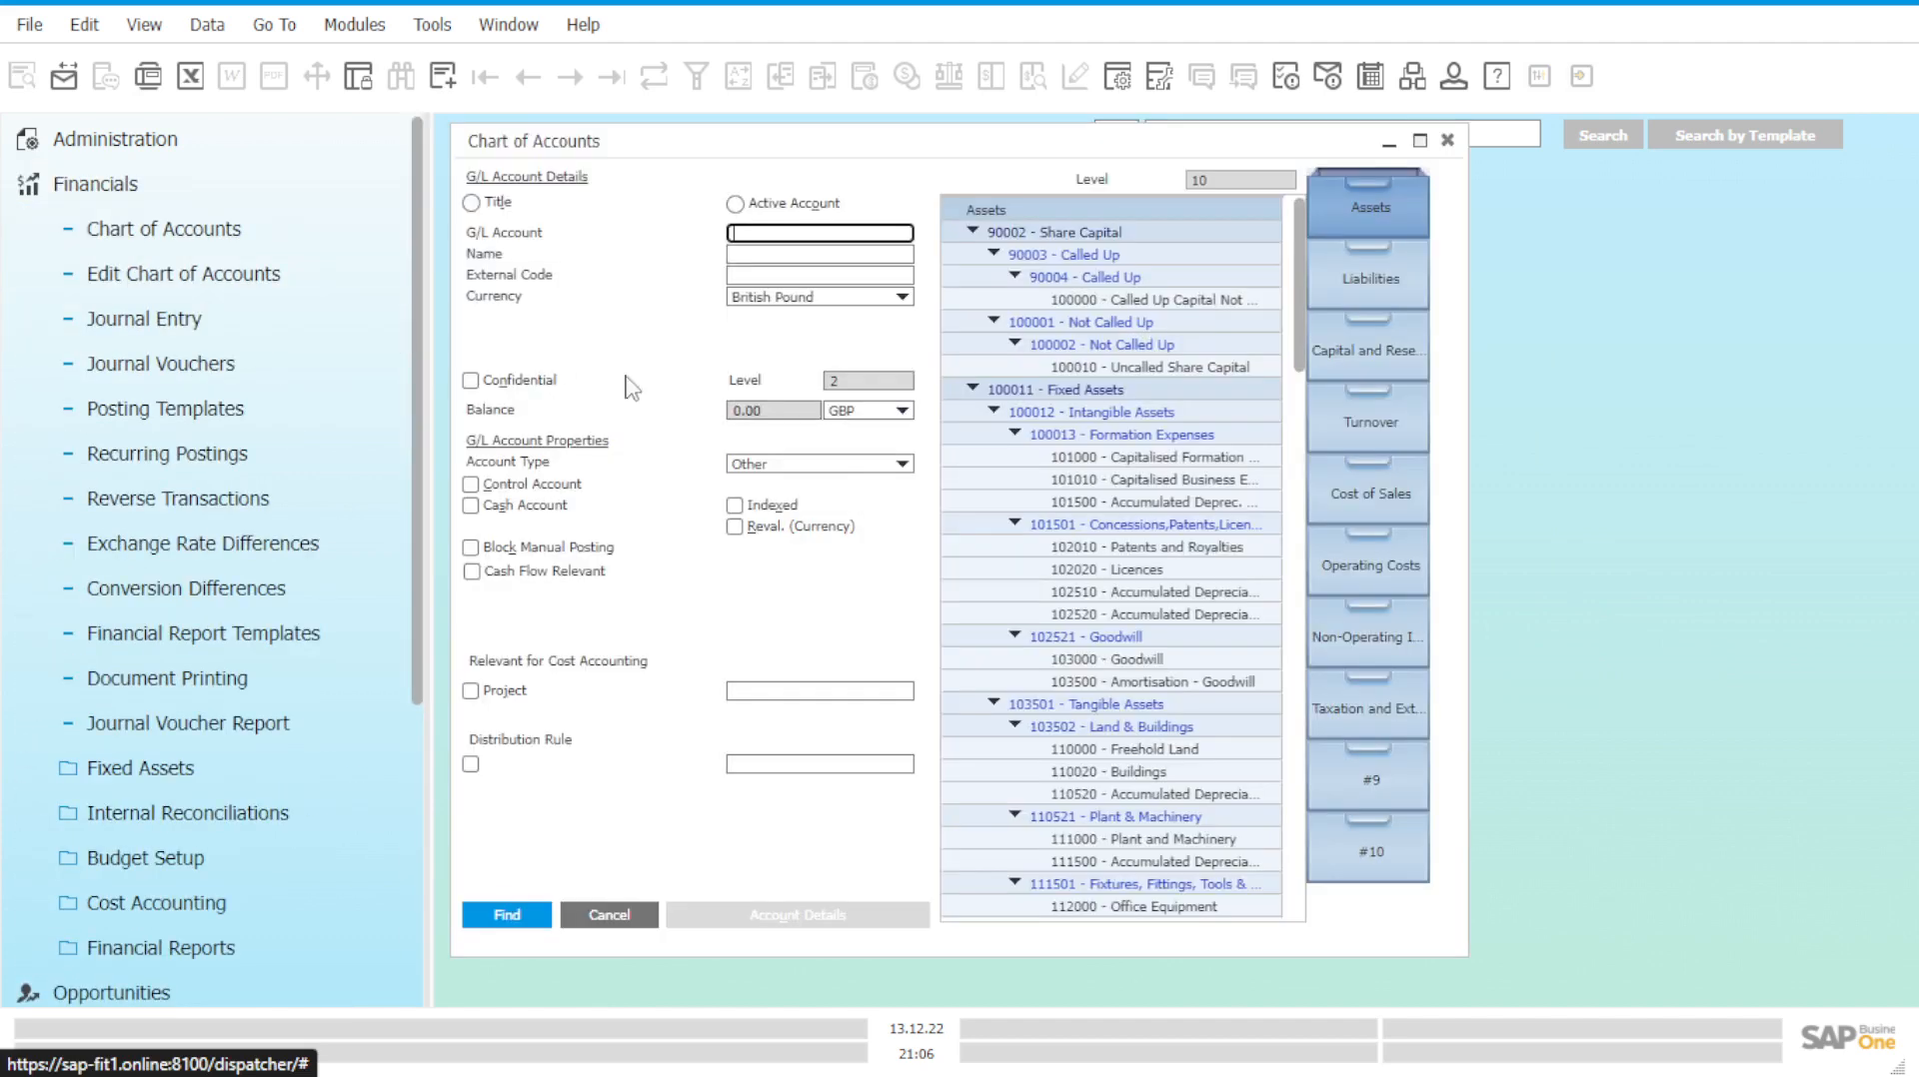
pyautogui.scroll(-15, 1140, 736)
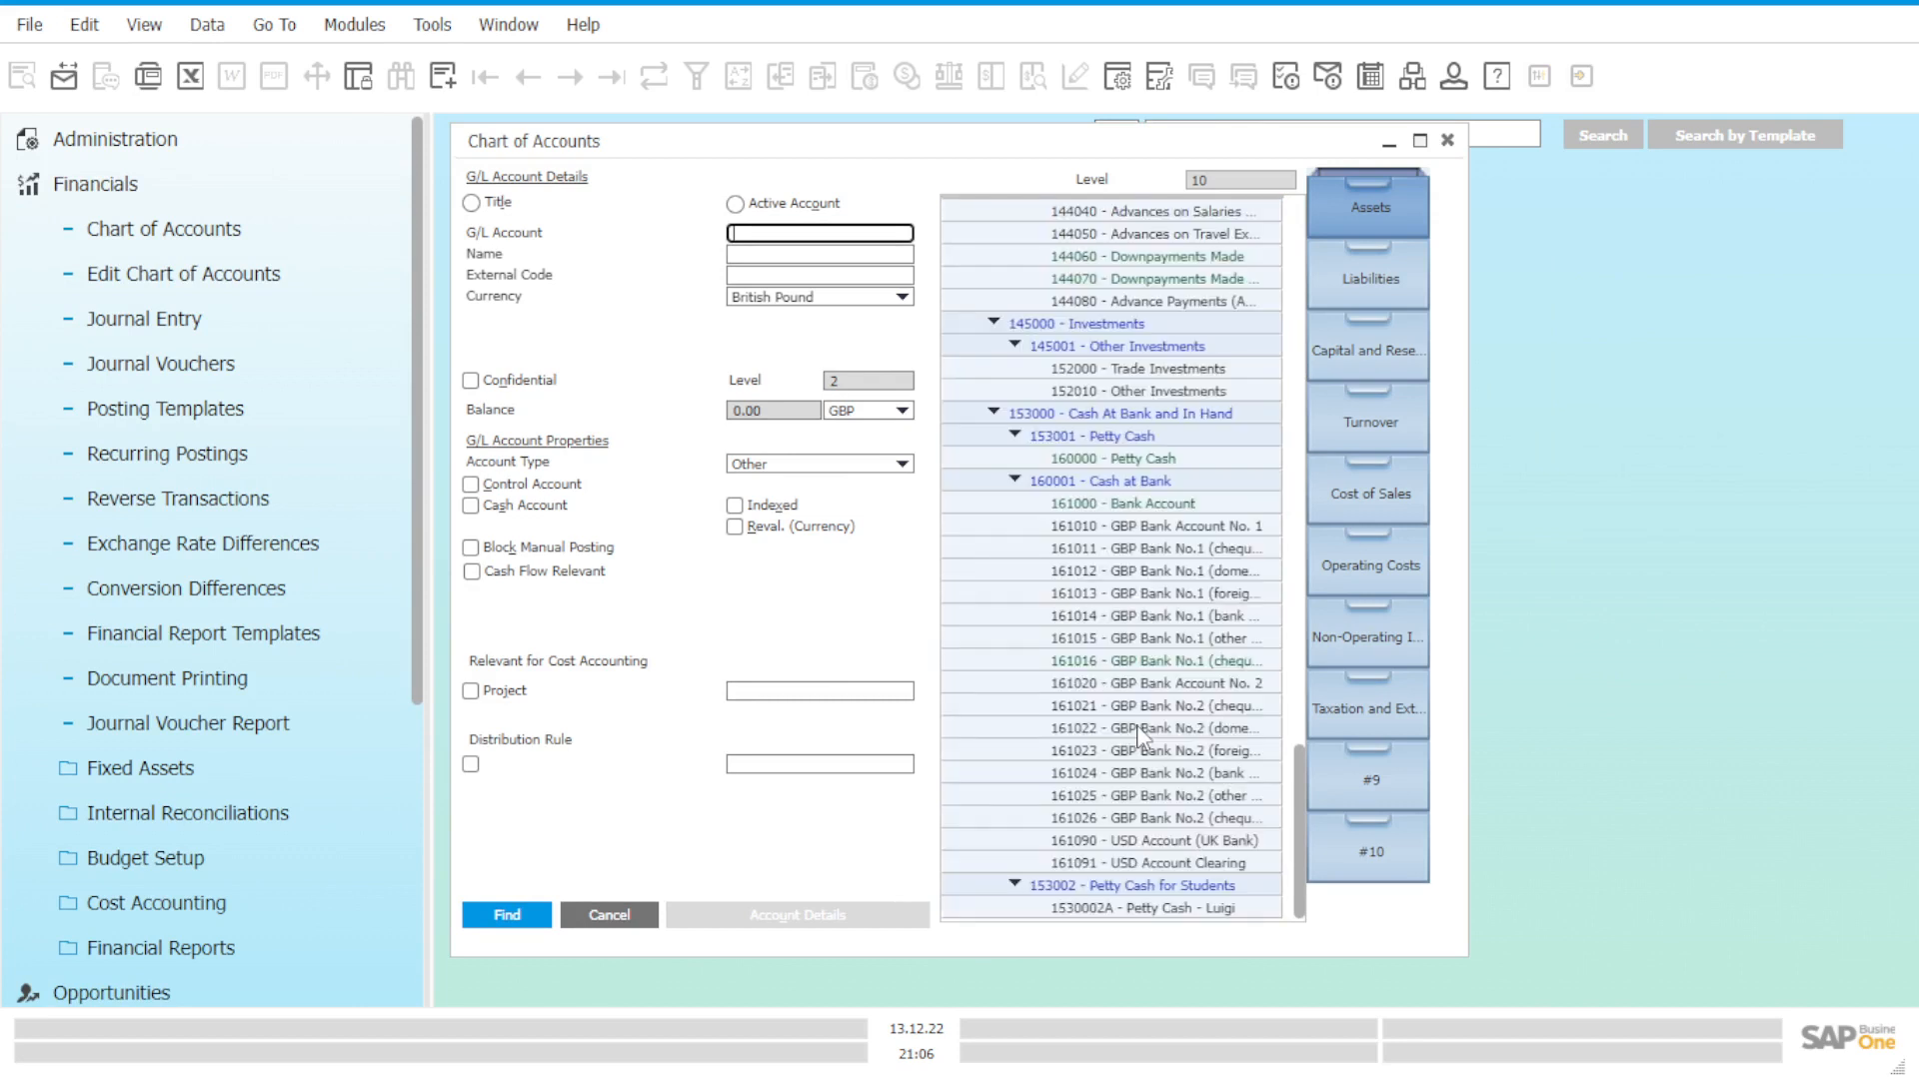
pyautogui.click(1209, 909)
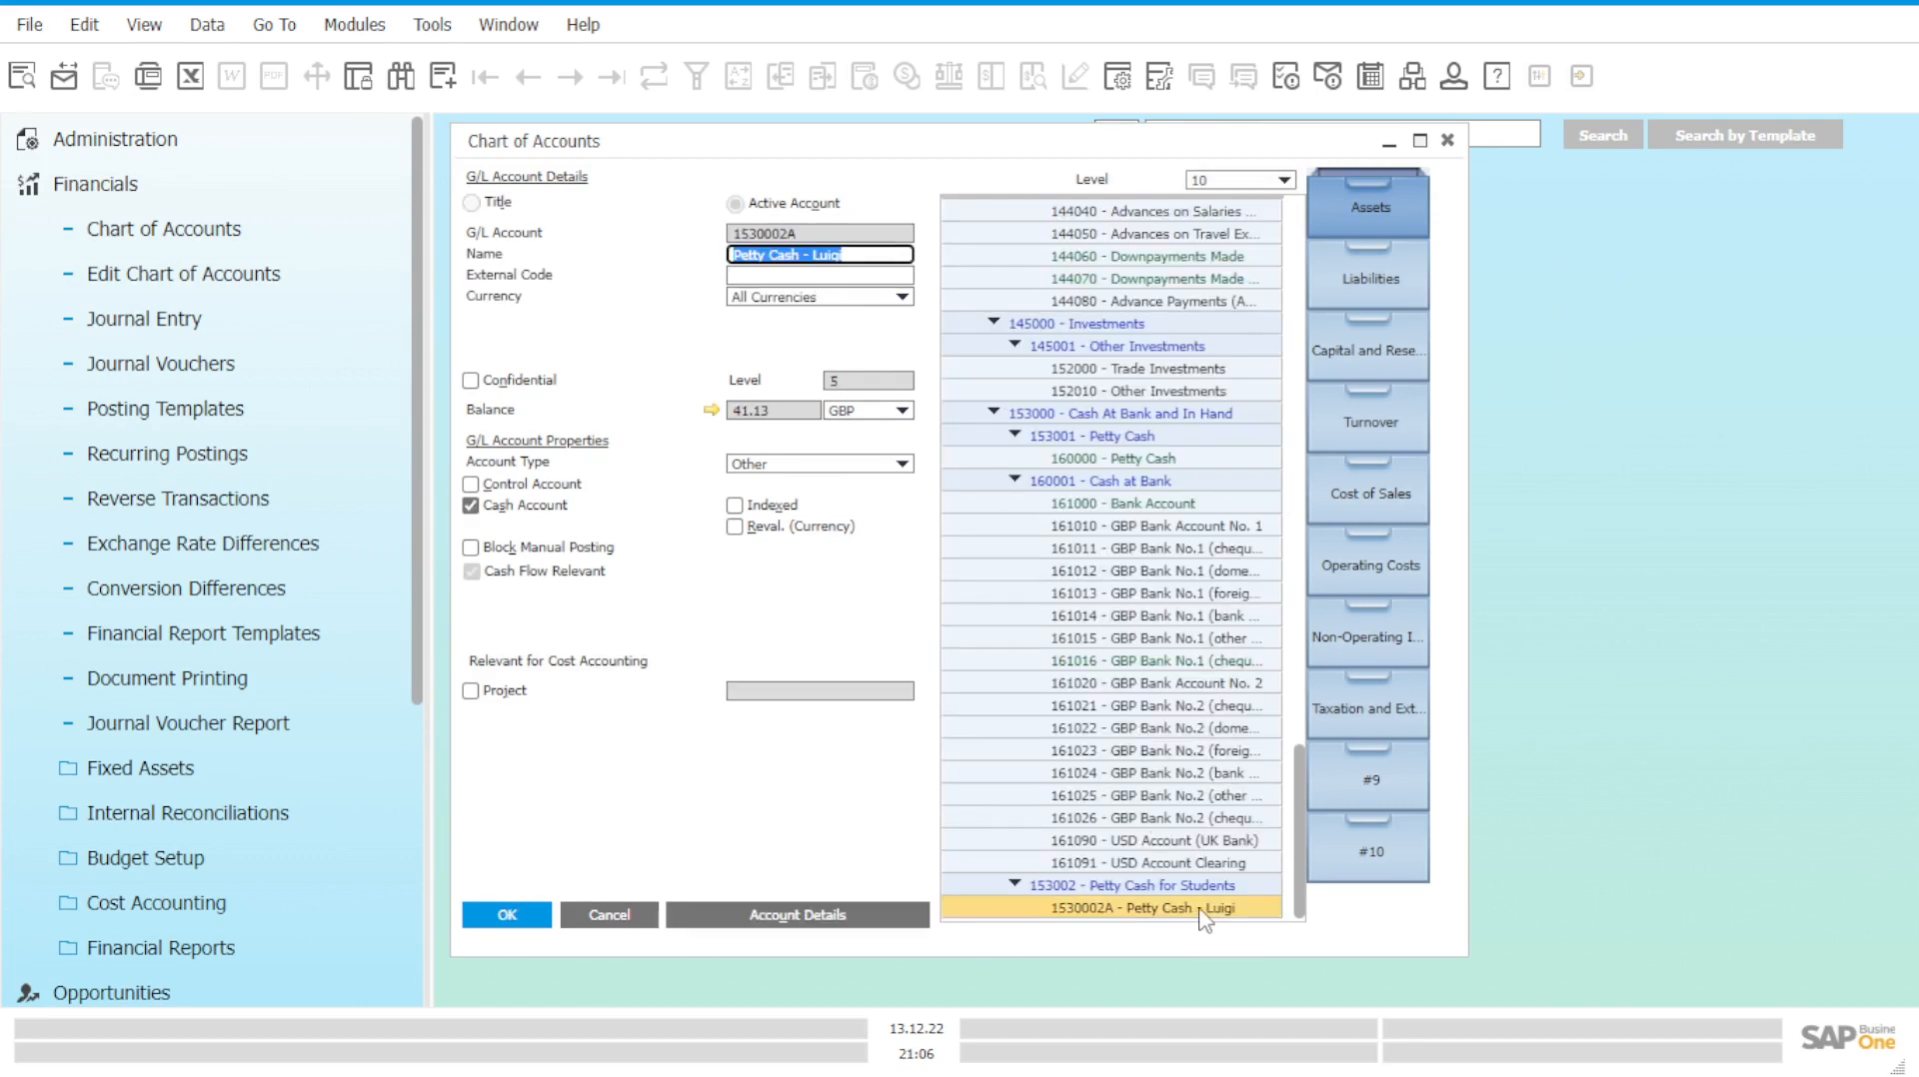
pyautogui.click(711, 413)
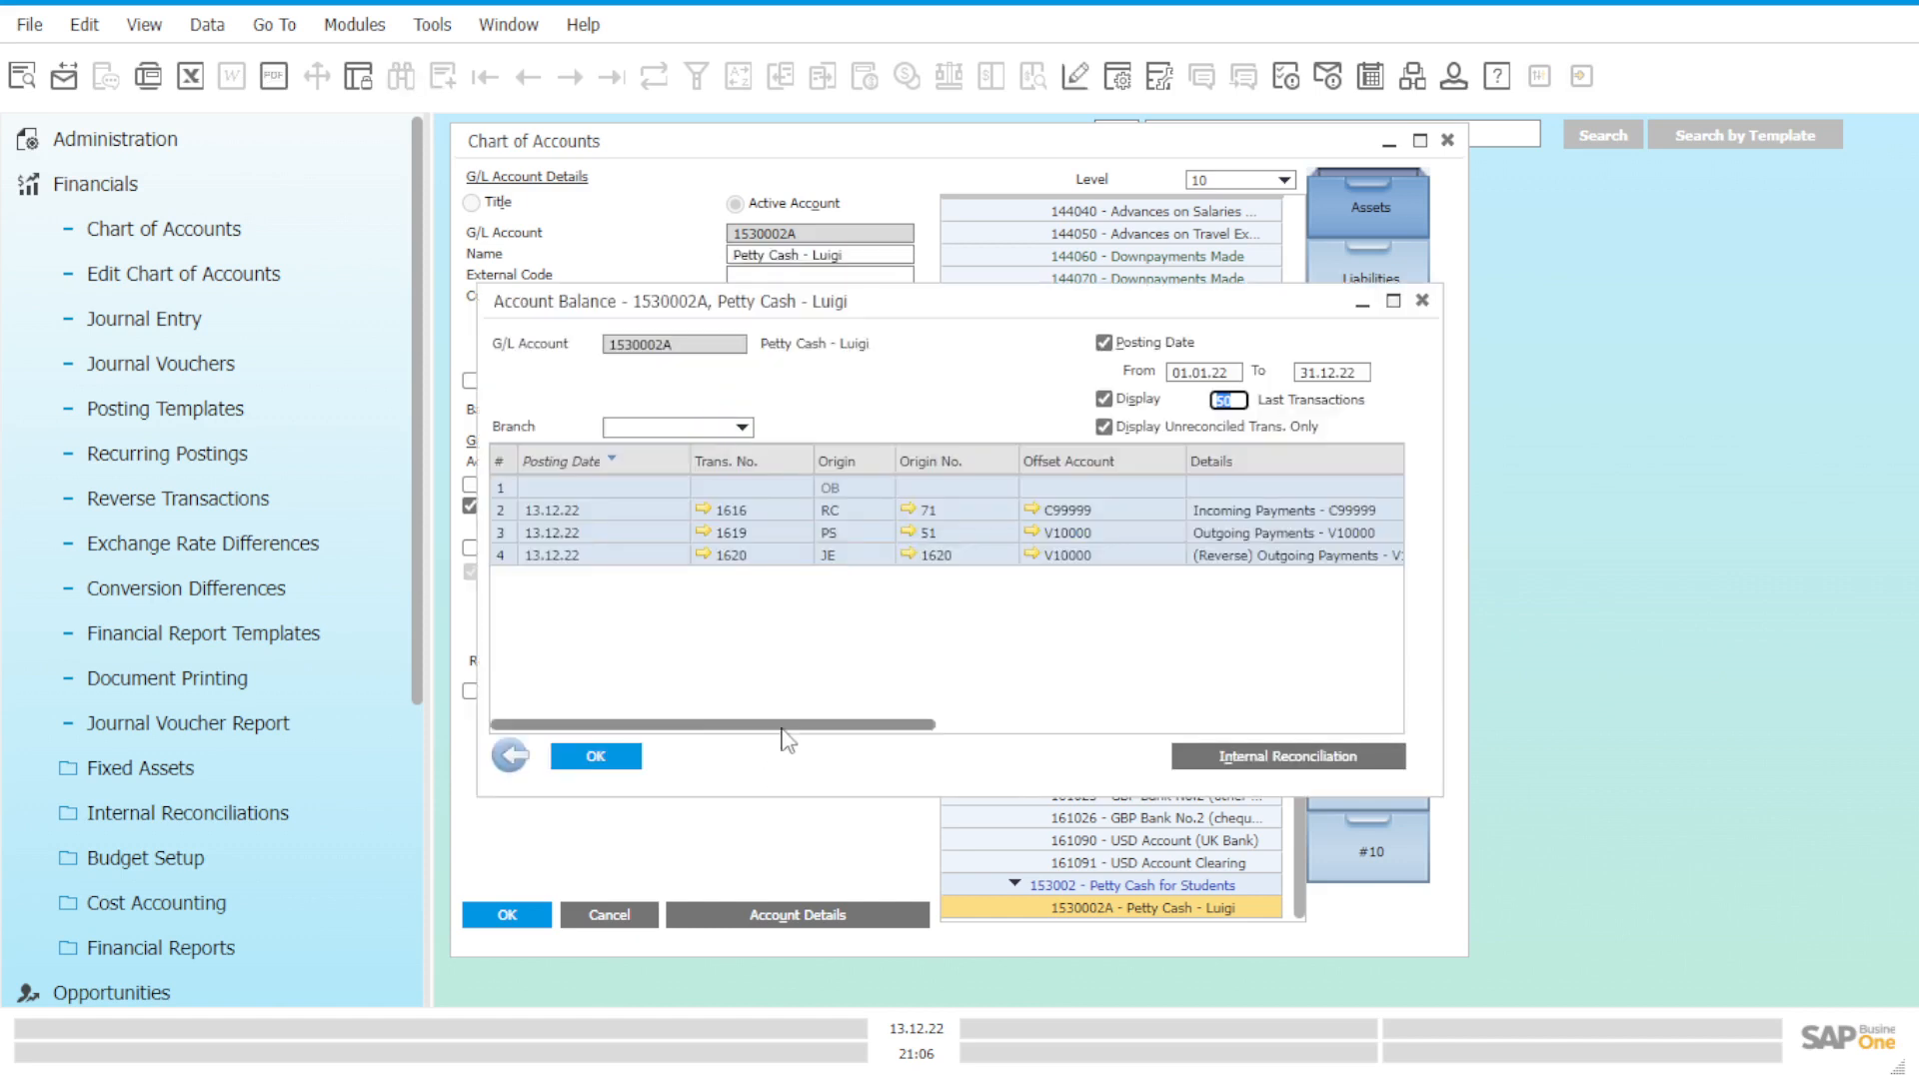
# List the last 50 transactions, check C/D, Cumulative Balance, Debit, Credit and Branch columns, then close.
pyautogui.click(782, 729)
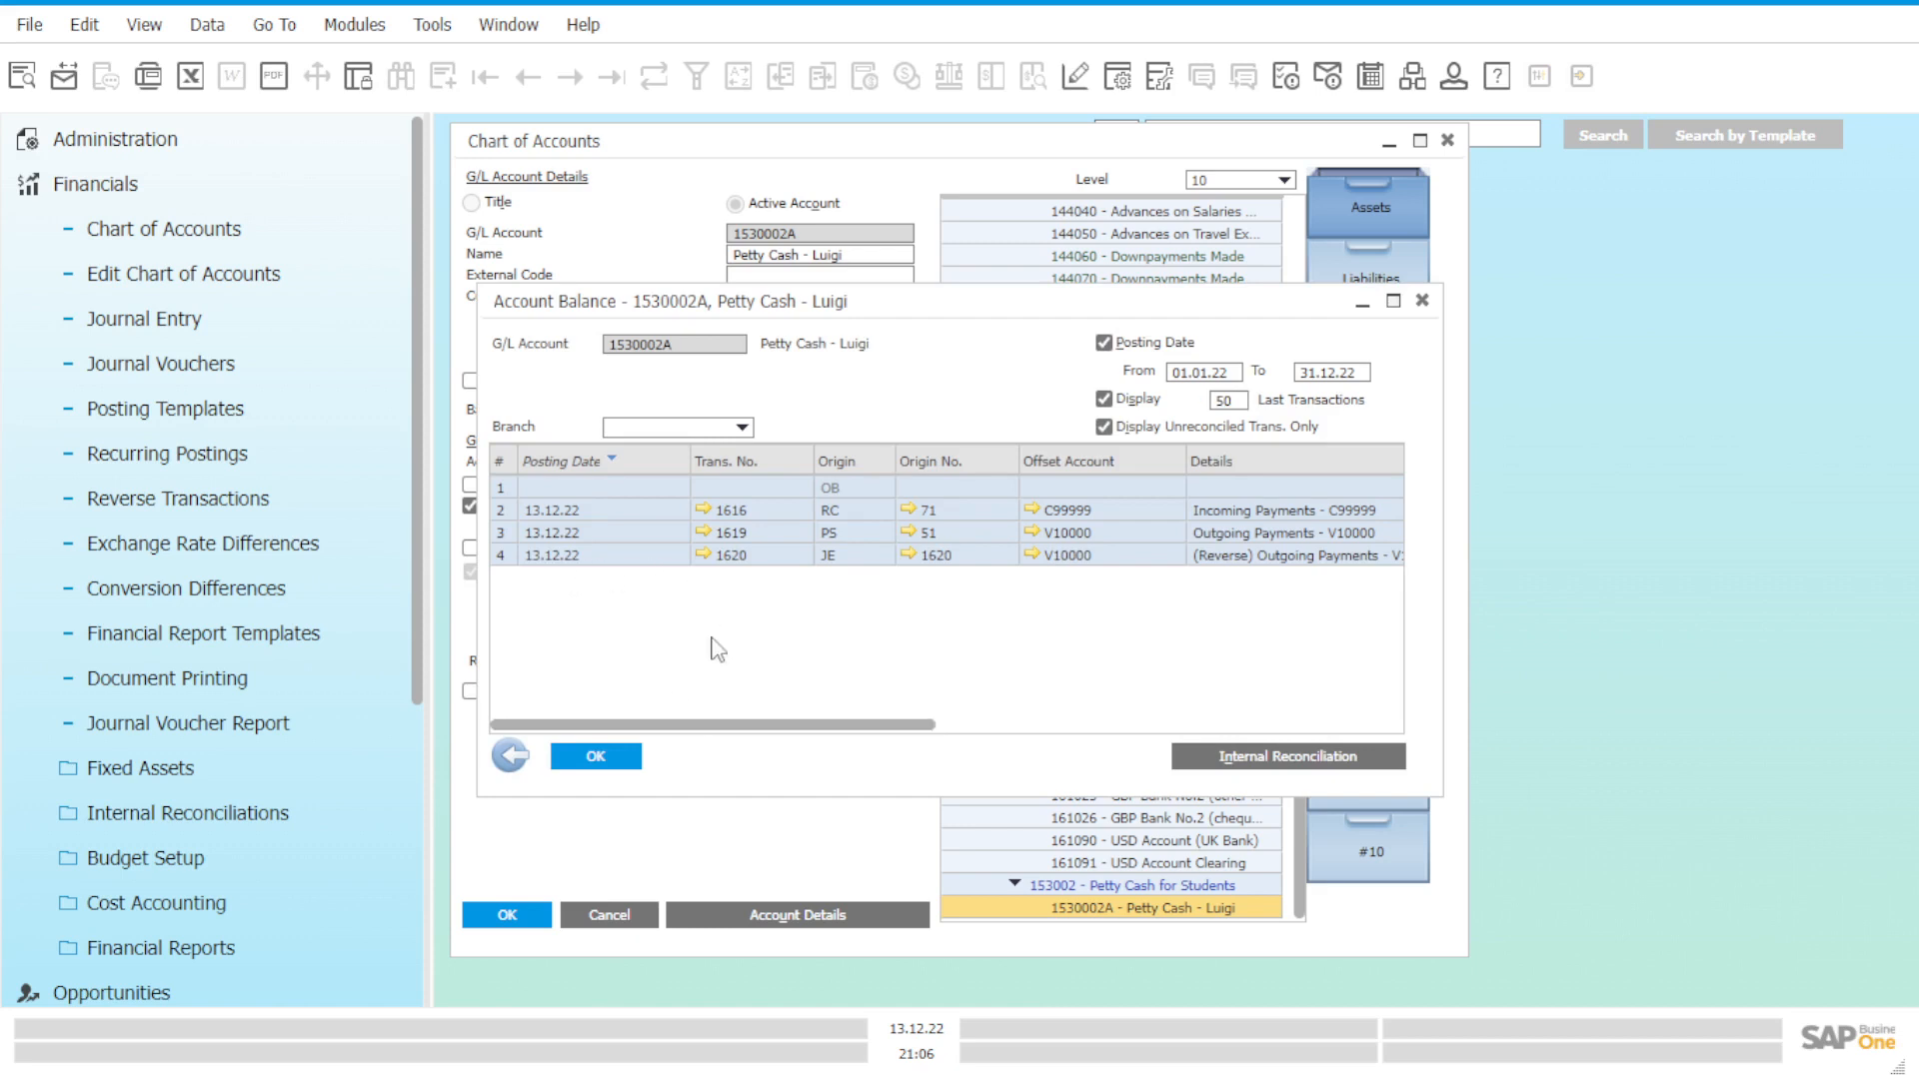
pyautogui.moveTo(739, 726); pyautogui.dragTo(794, 726)
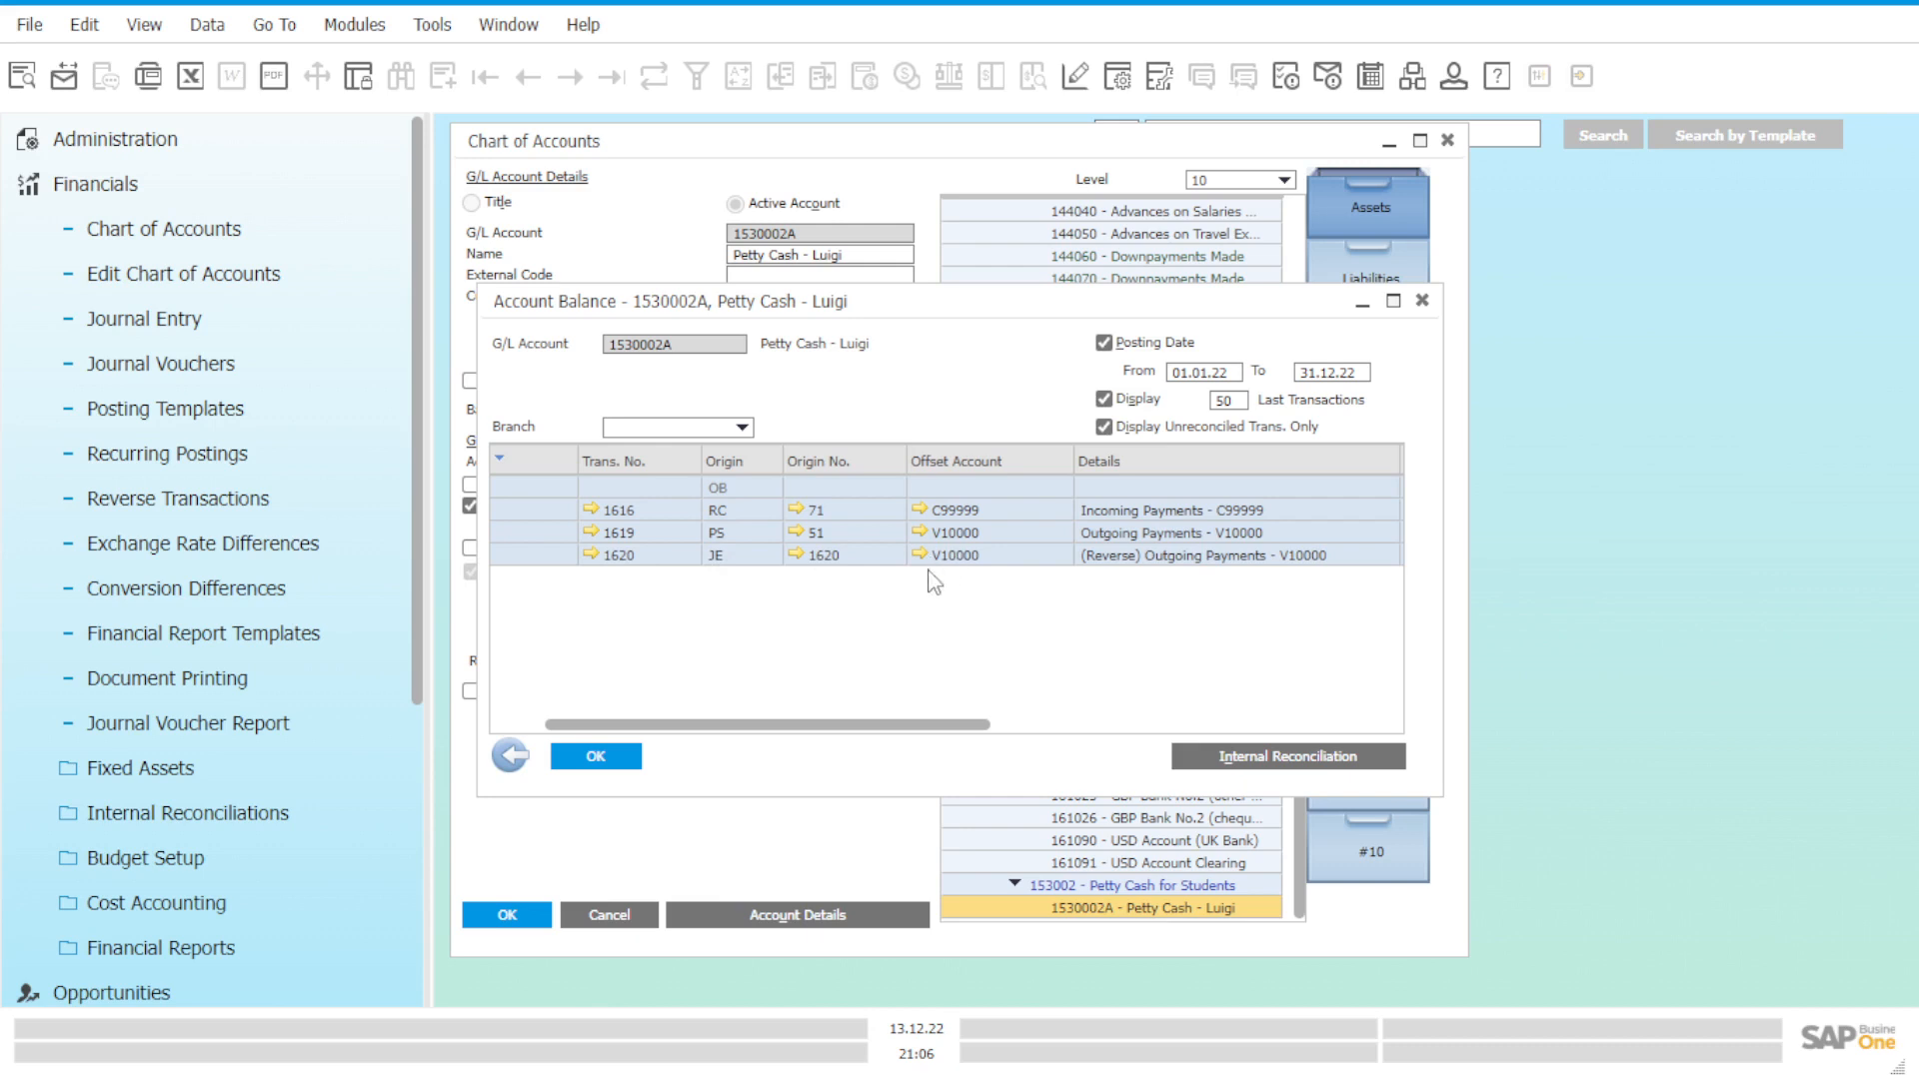
pyautogui.moveTo(857, 724); pyautogui.dragTo(1094, 748)
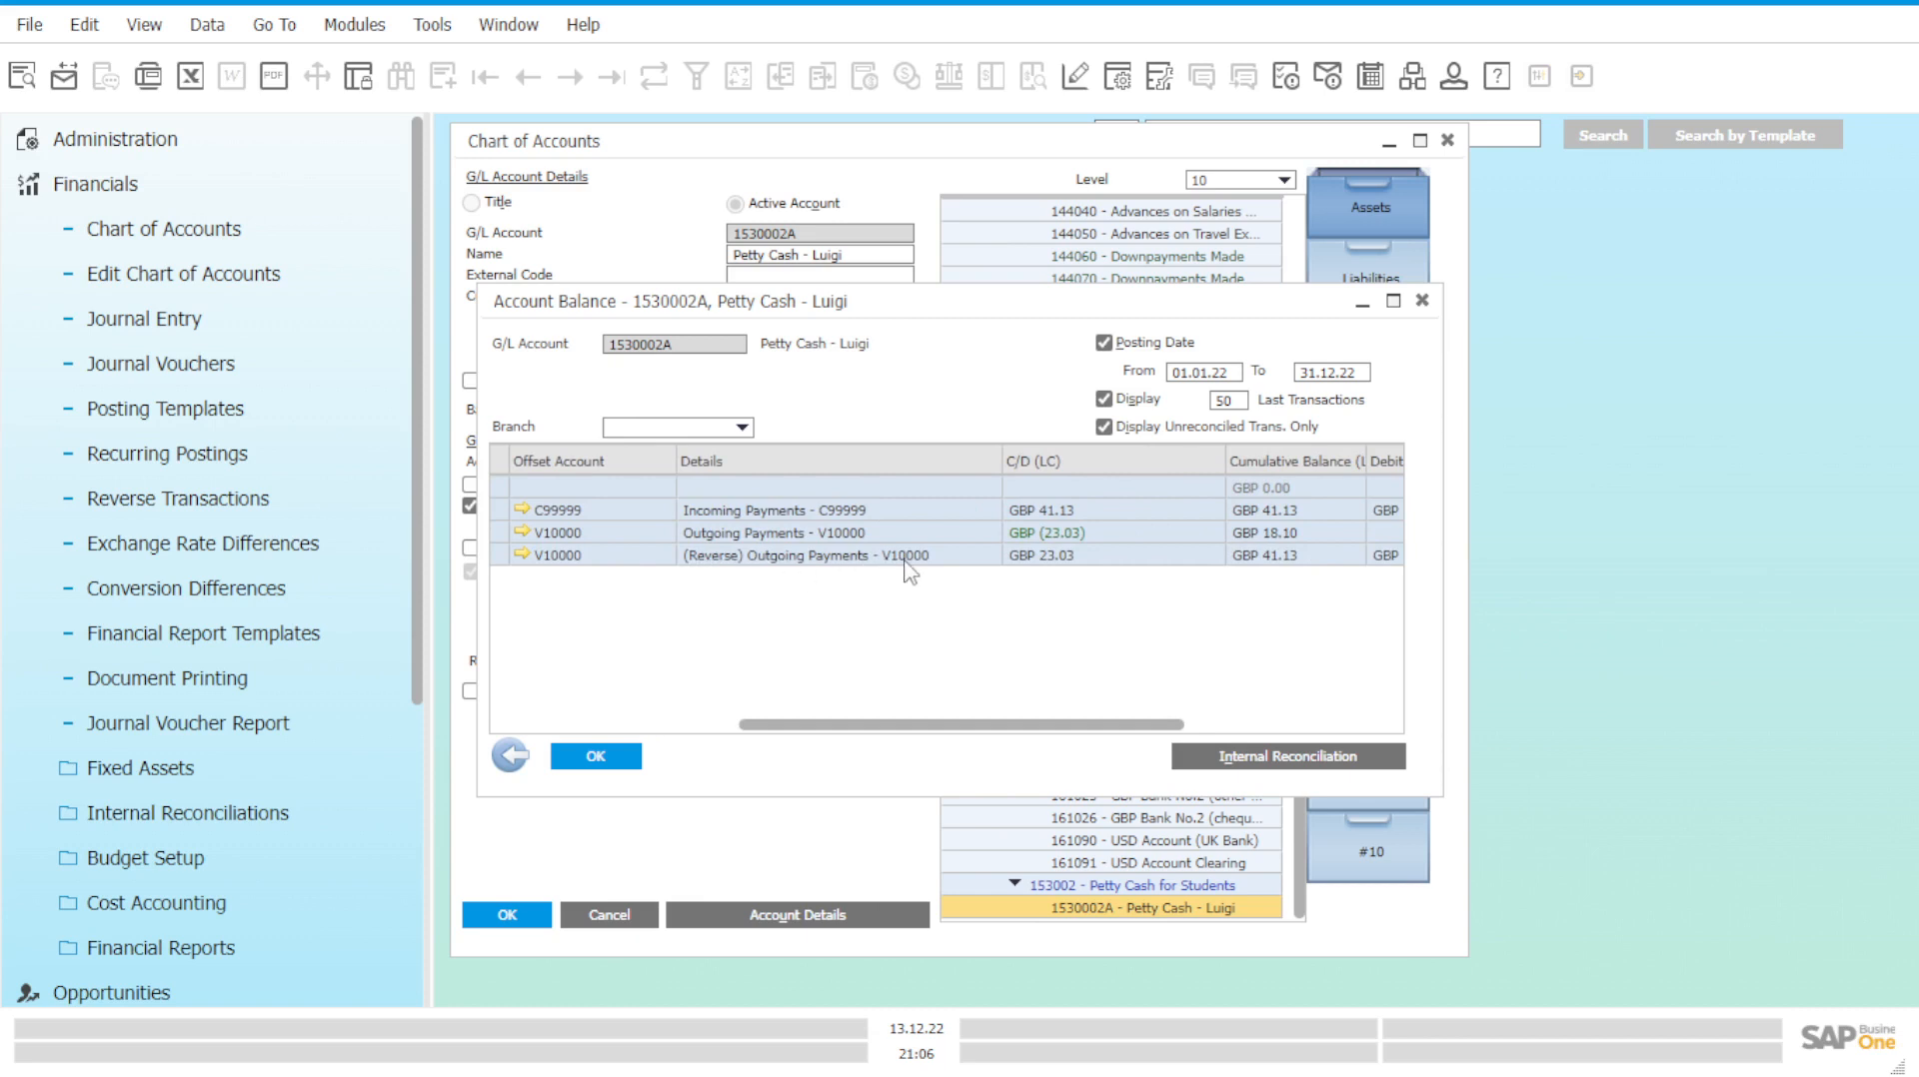
pyautogui.moveTo(1025, 726); pyautogui.dragTo(1229, 726)
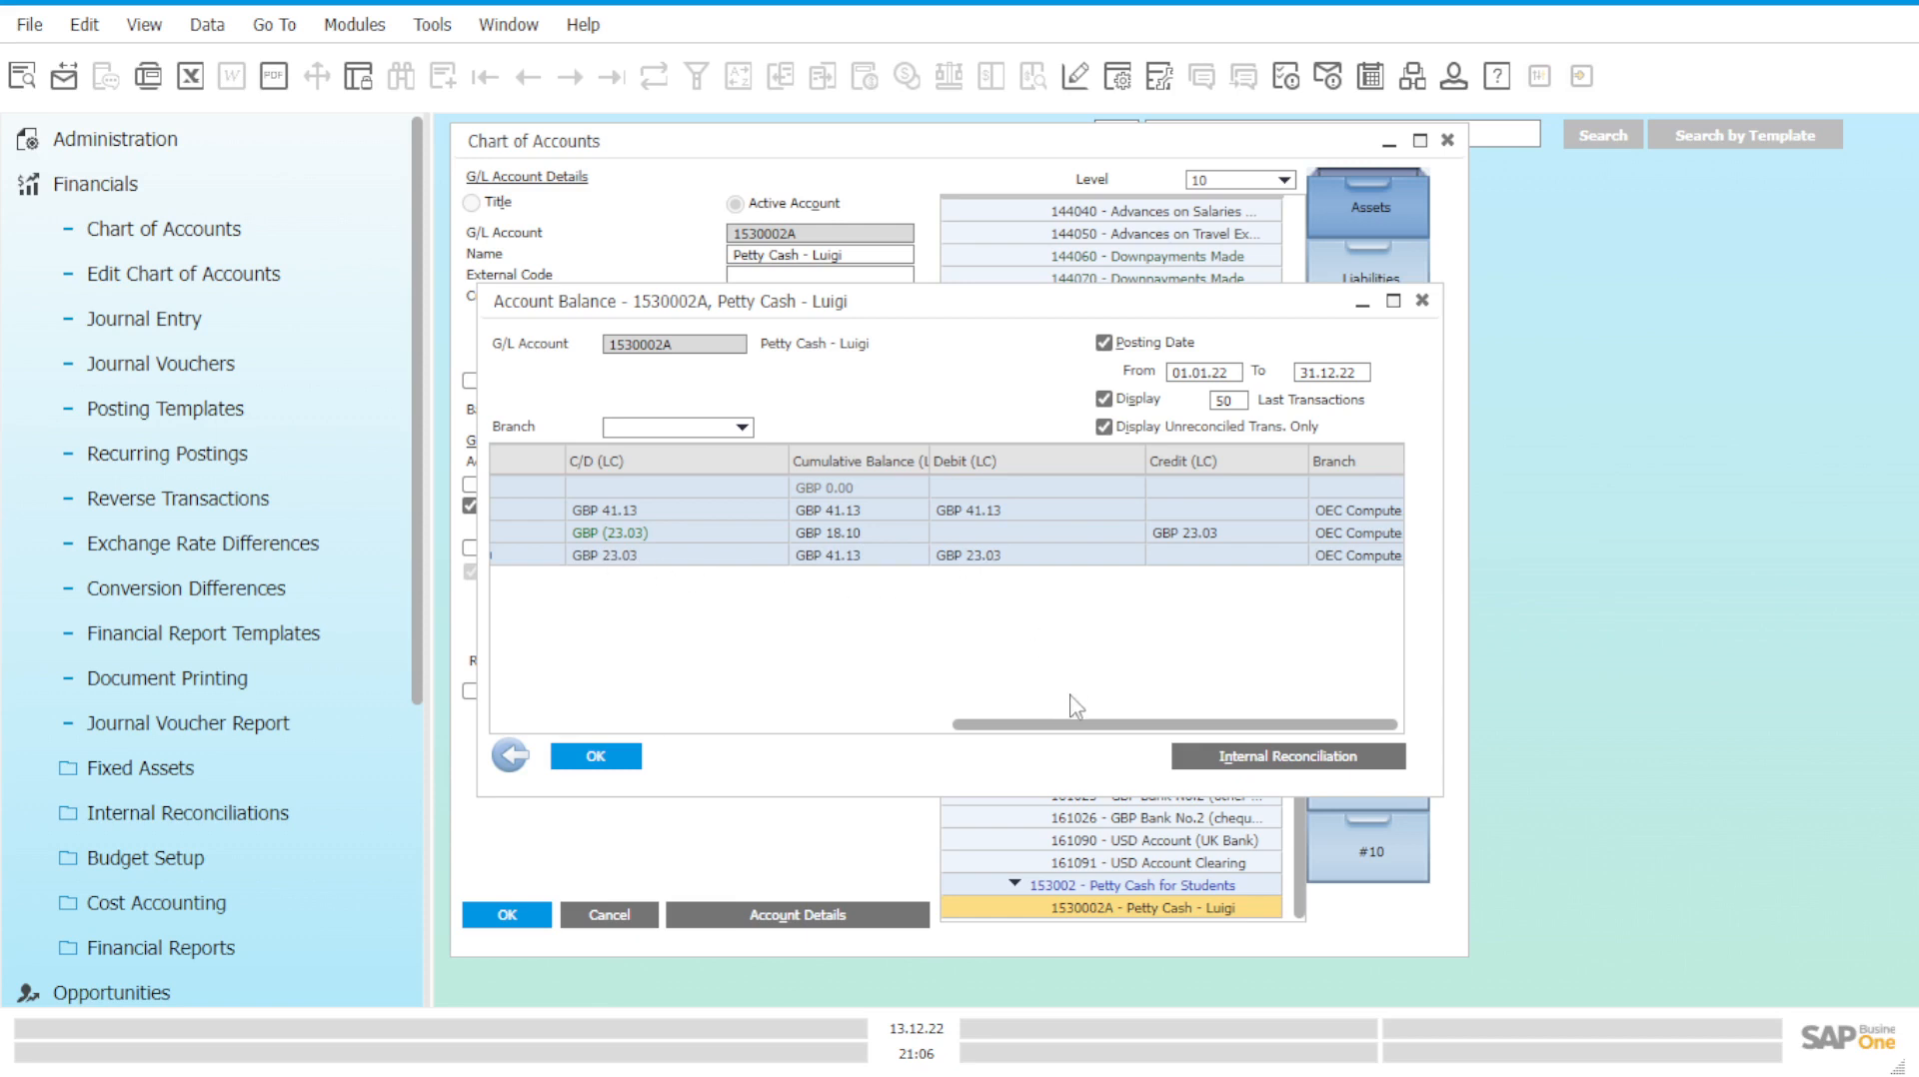
pyautogui.moveTo(1054, 724); pyautogui.dragTo(1099, 724)
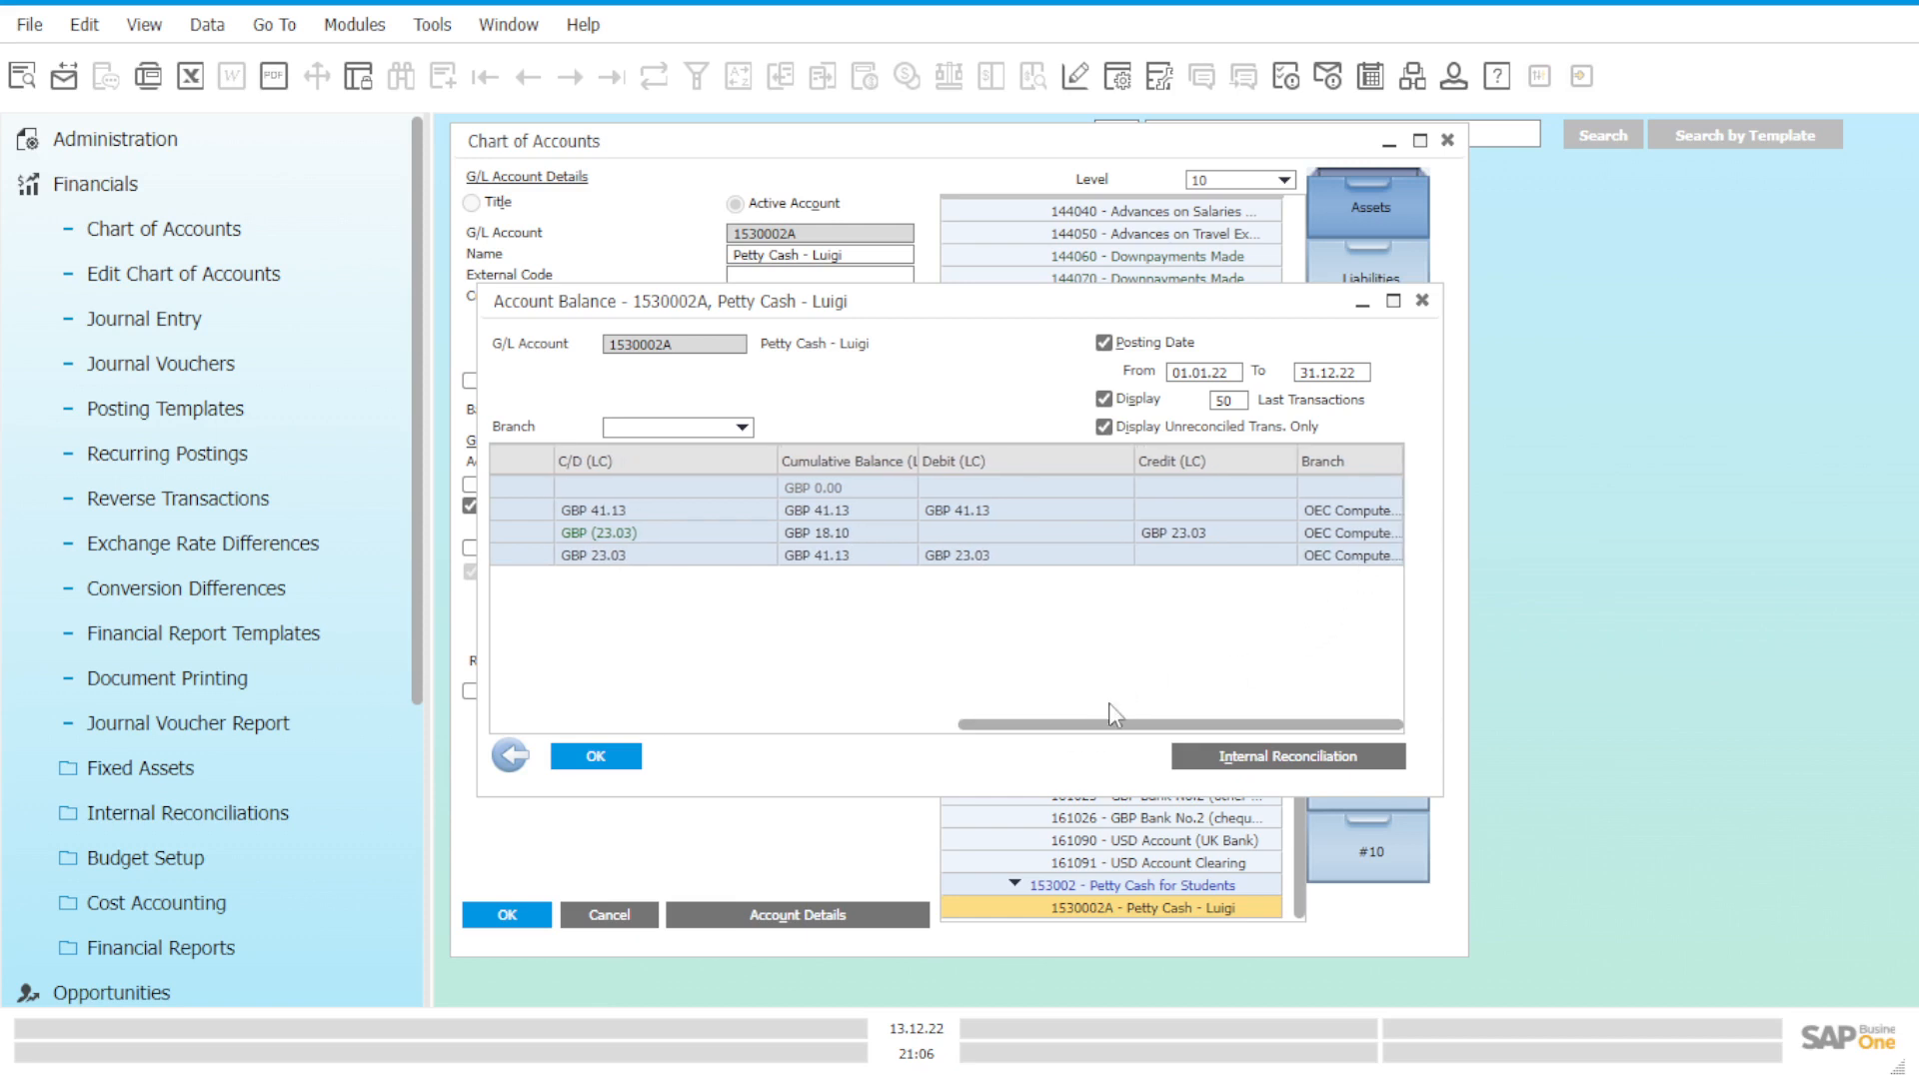
pyautogui.moveTo(1106, 724); pyautogui.dragTo(999, 726)
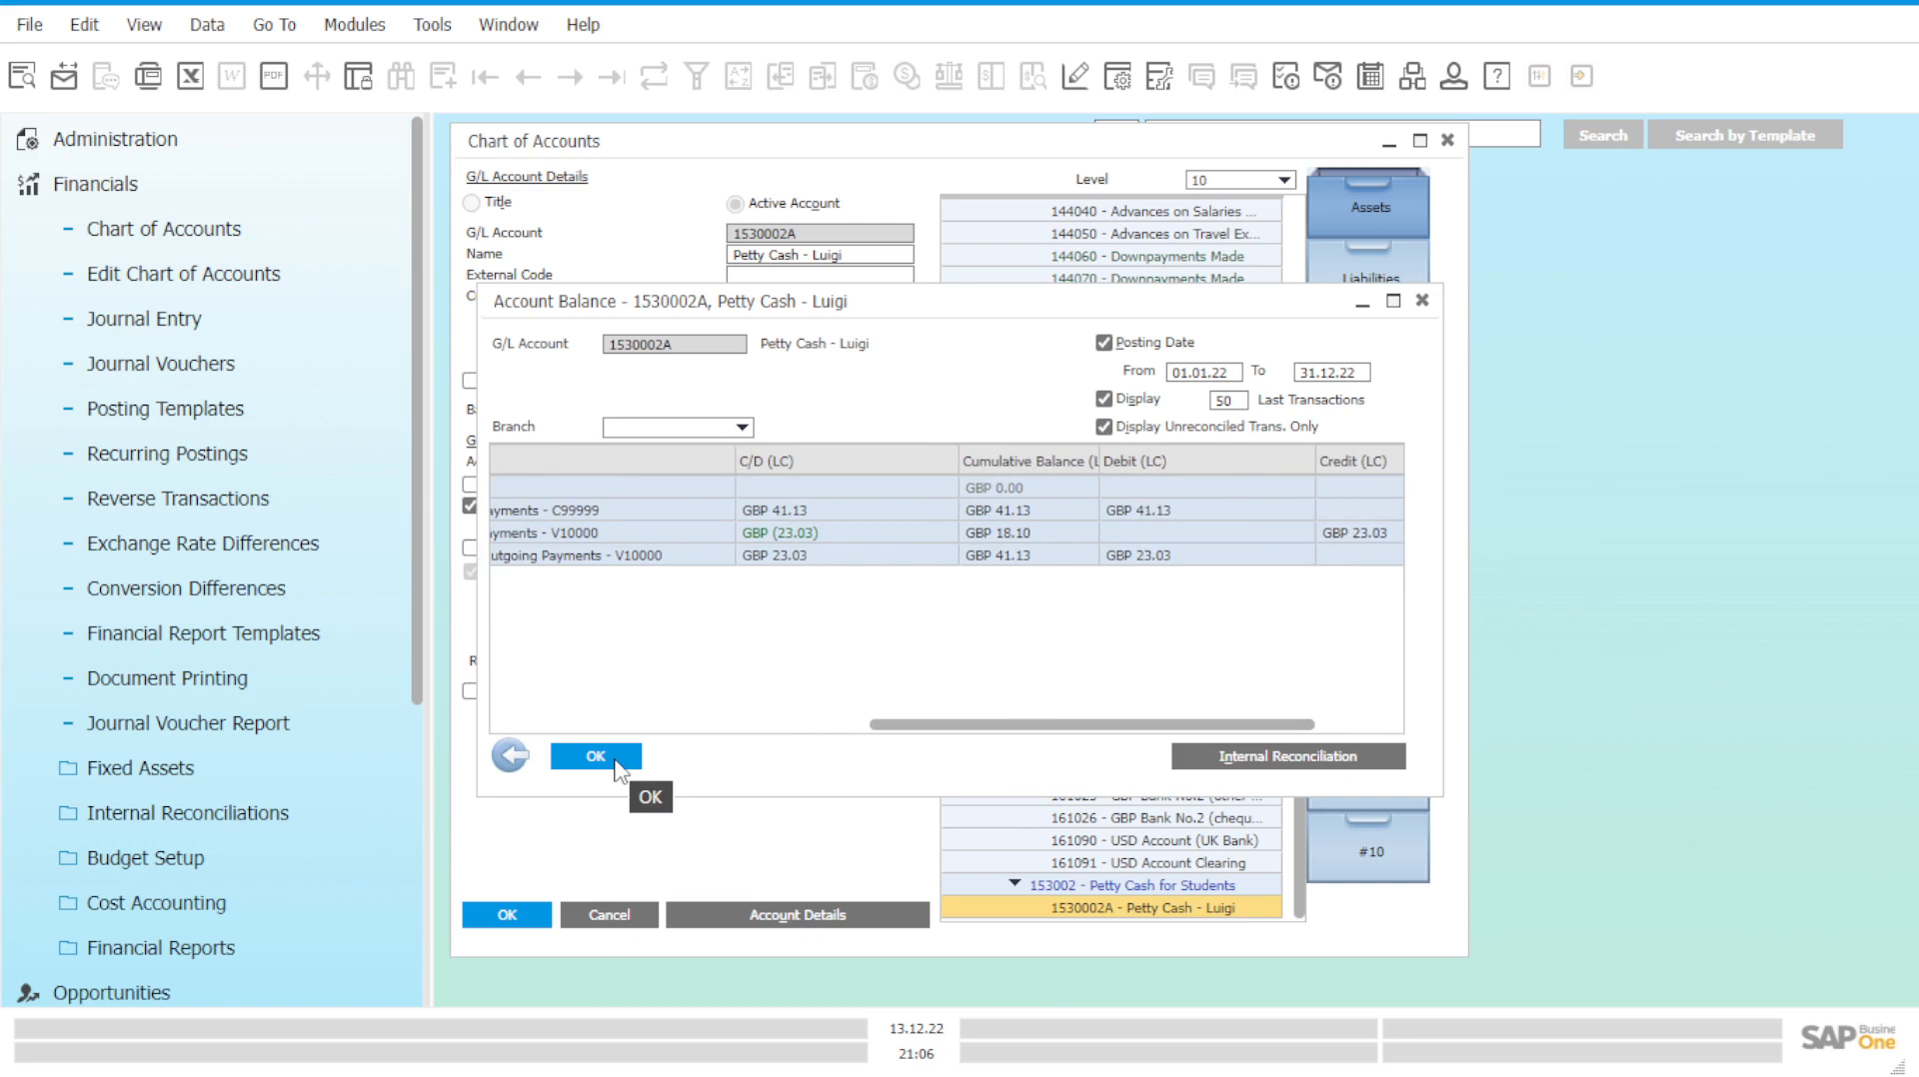
pyautogui.click(617, 763)
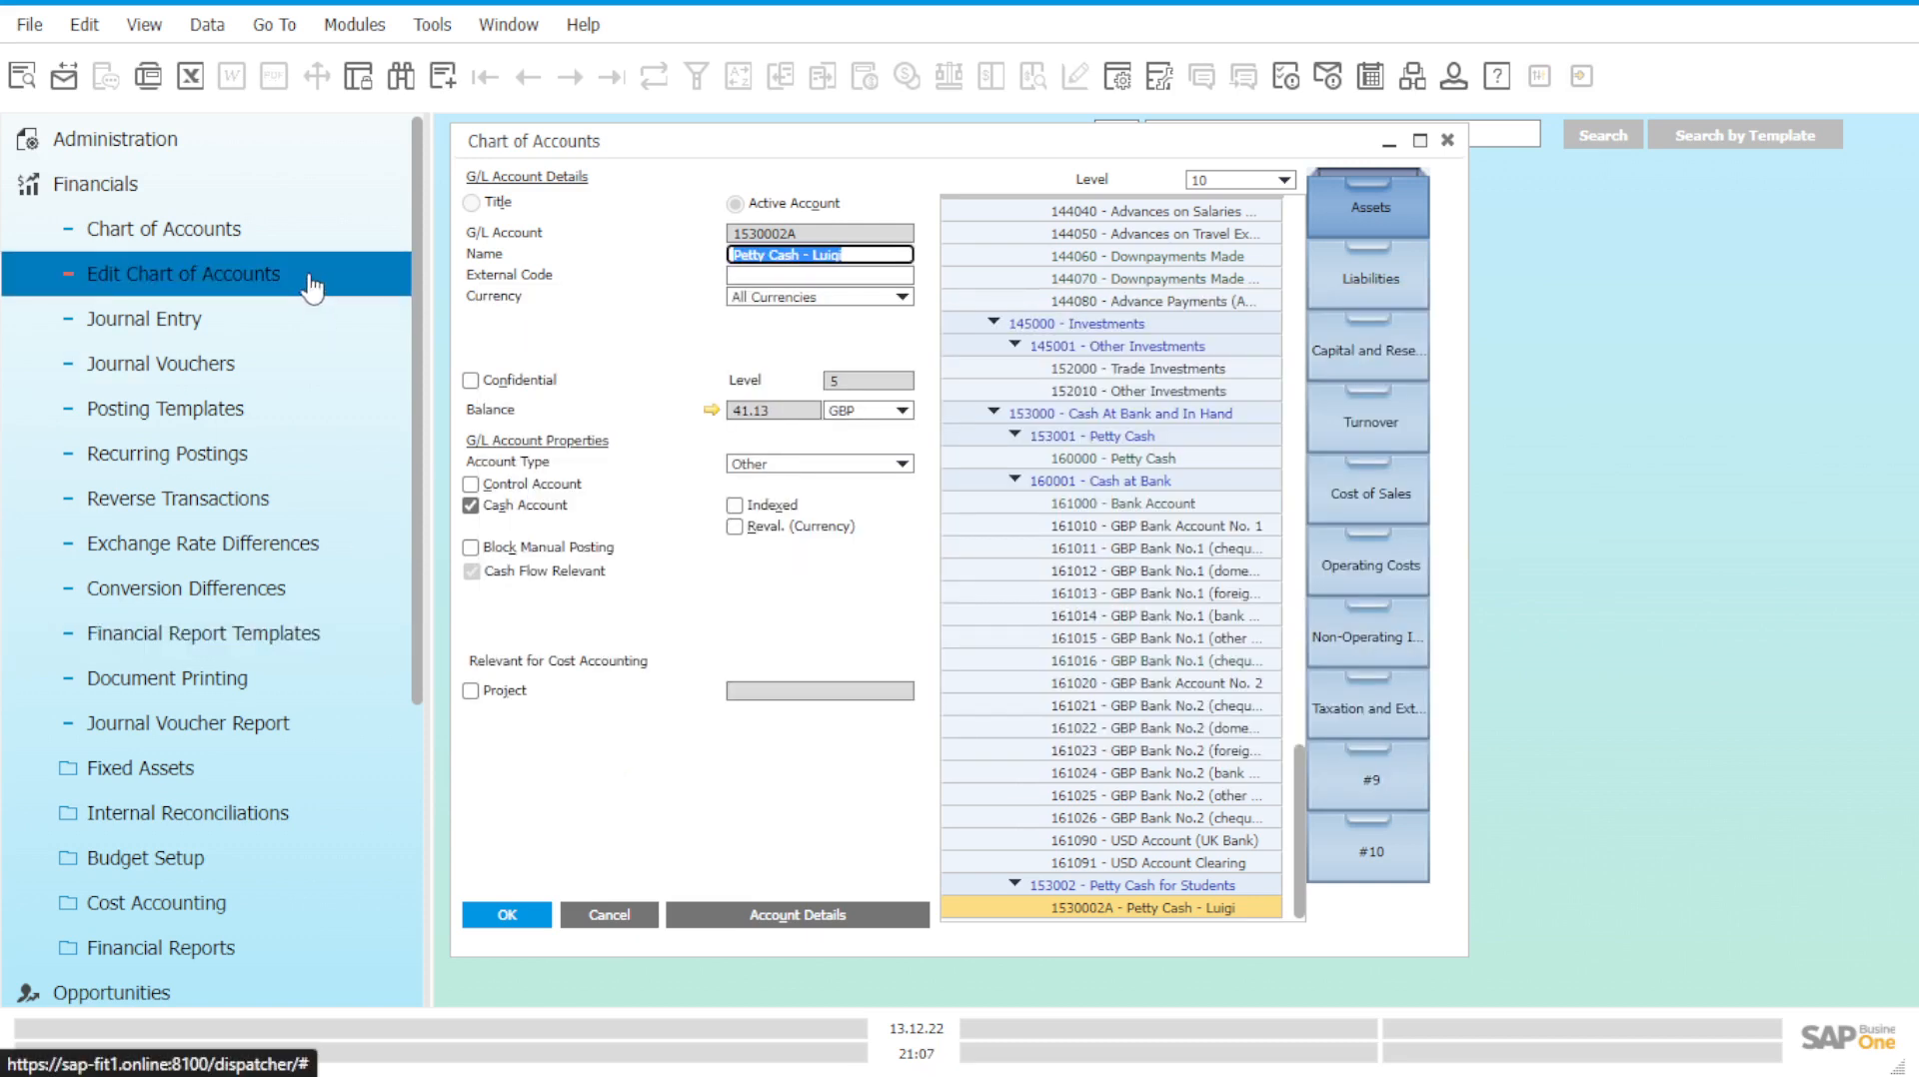
# Start a new outgoing payment from Banking > Outgoing Payments.
pyautogui.click(312, 198)
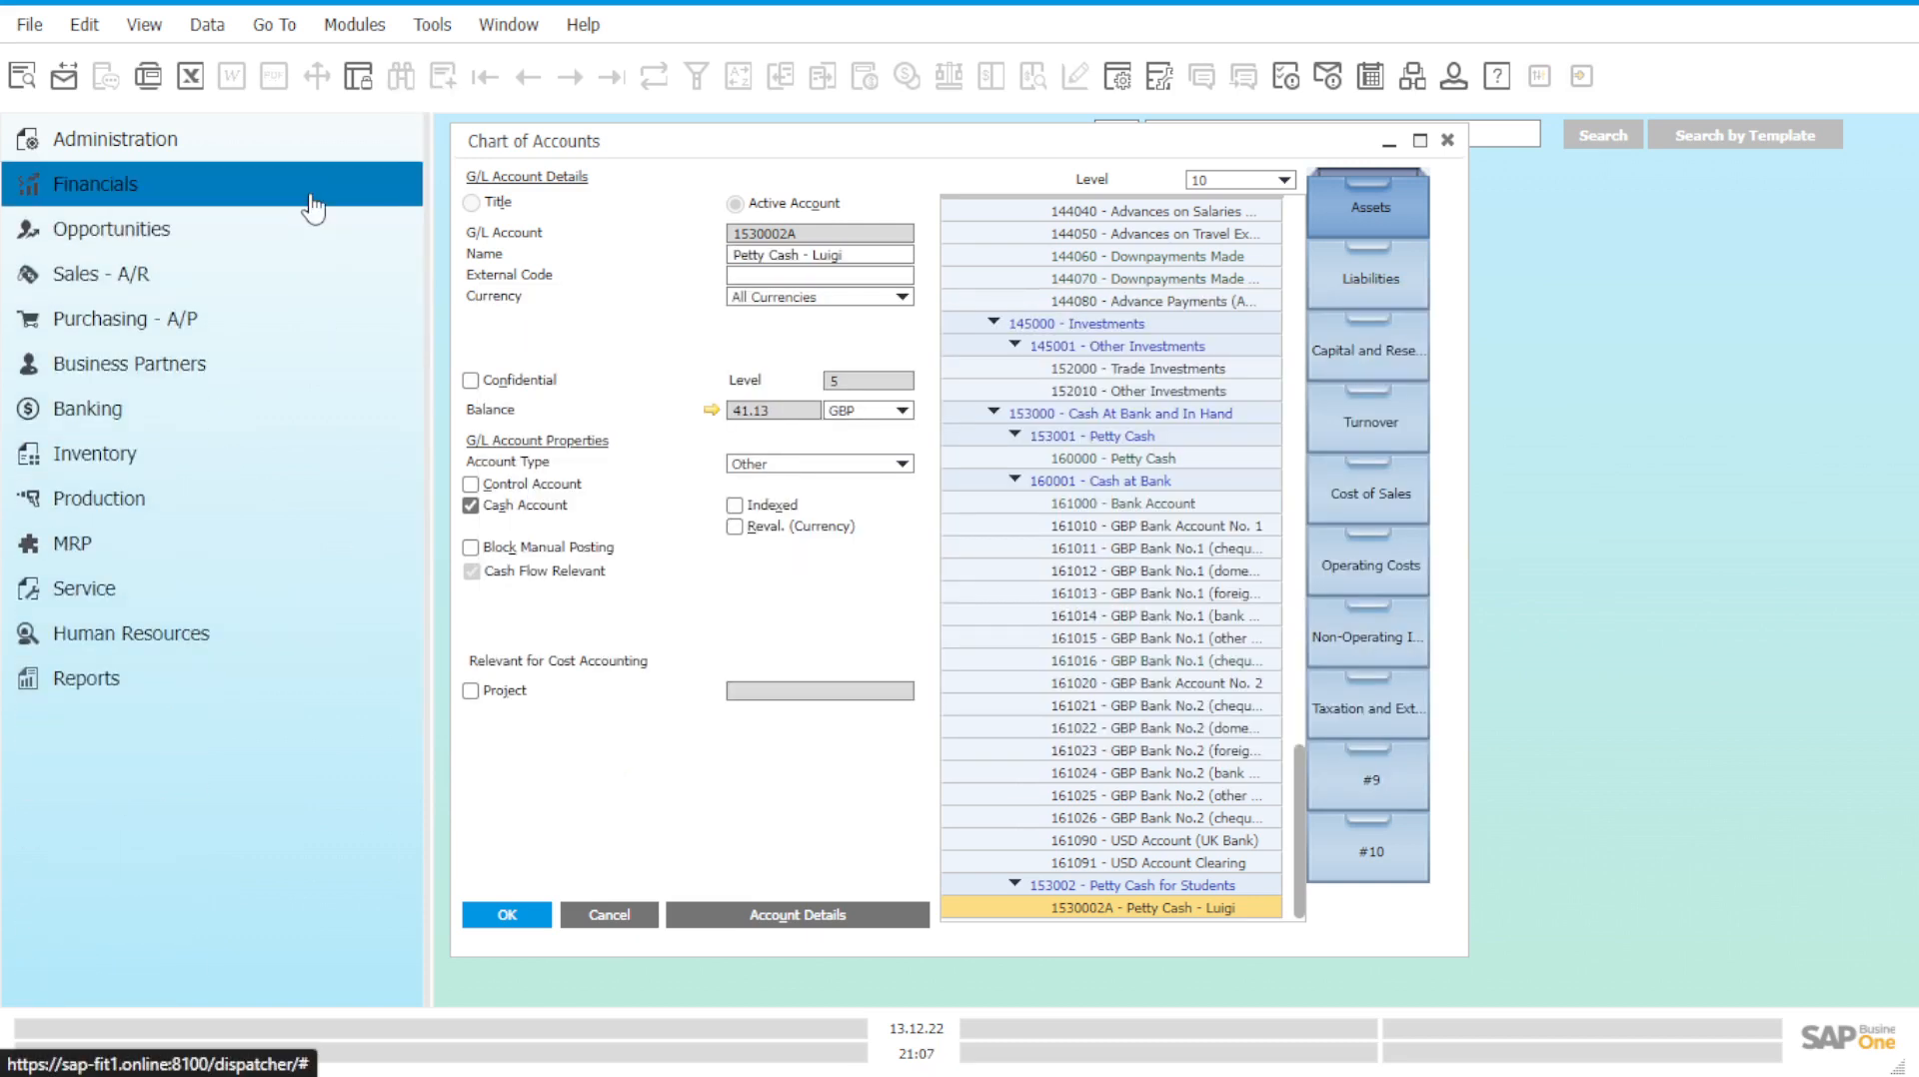
pyautogui.click(250, 409)
pyautogui.click(265, 550)
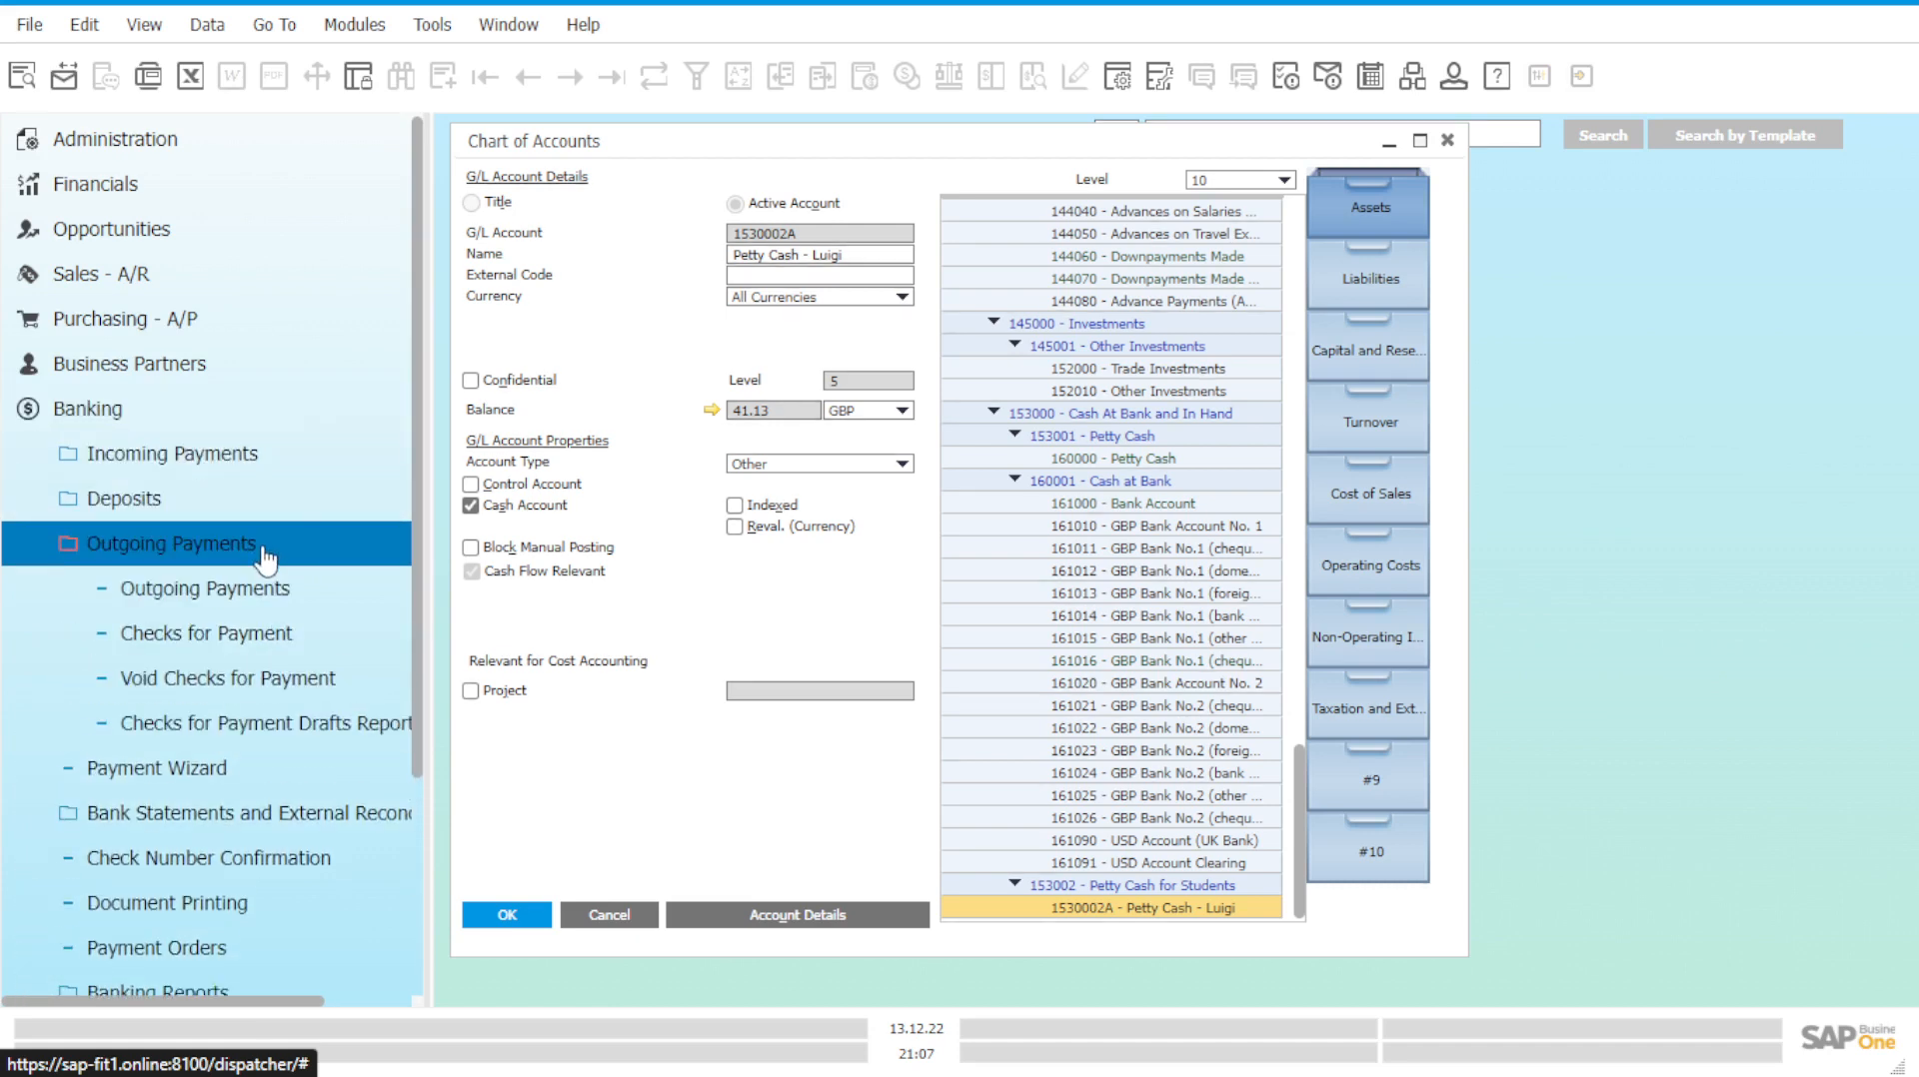
pyautogui.click(273, 591)
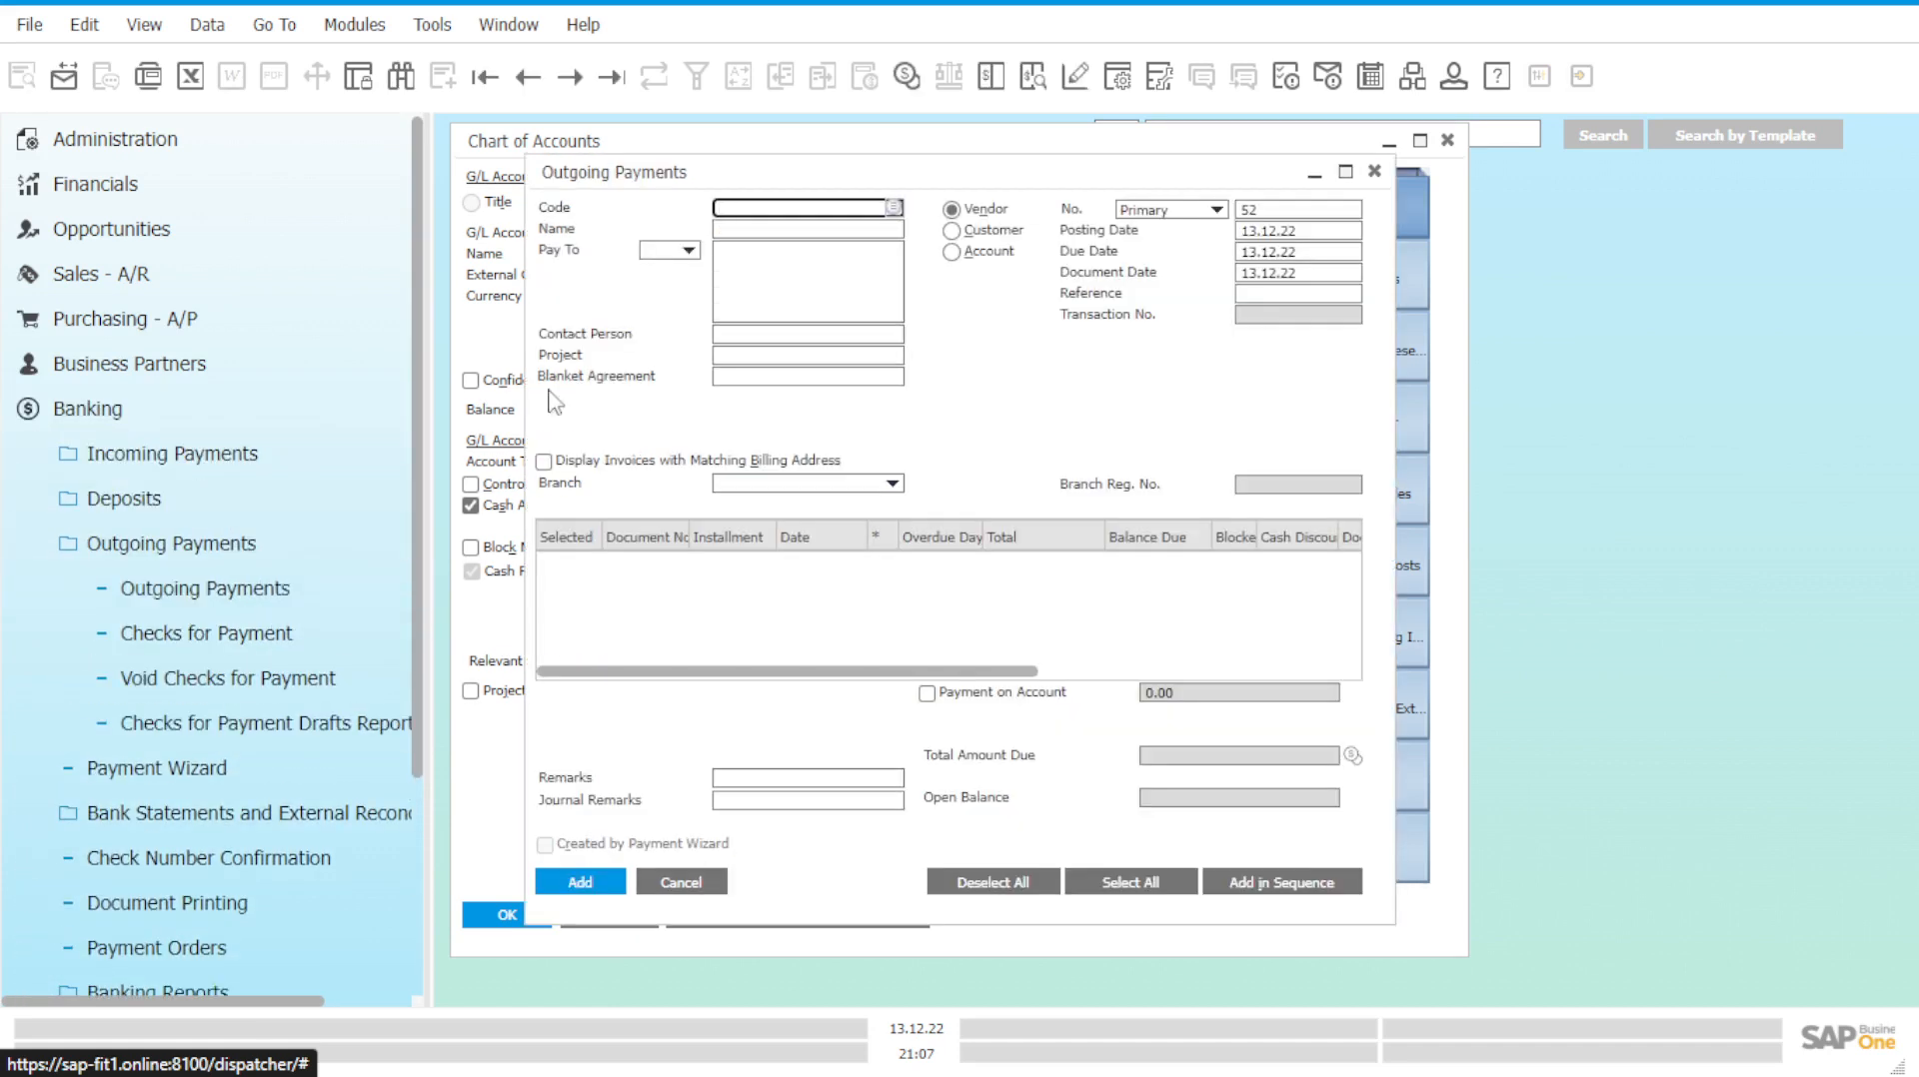
# Choose vendor V10000 Acme Associates as payee and set branch OEC Computers UK.
pyautogui.click(893, 208)
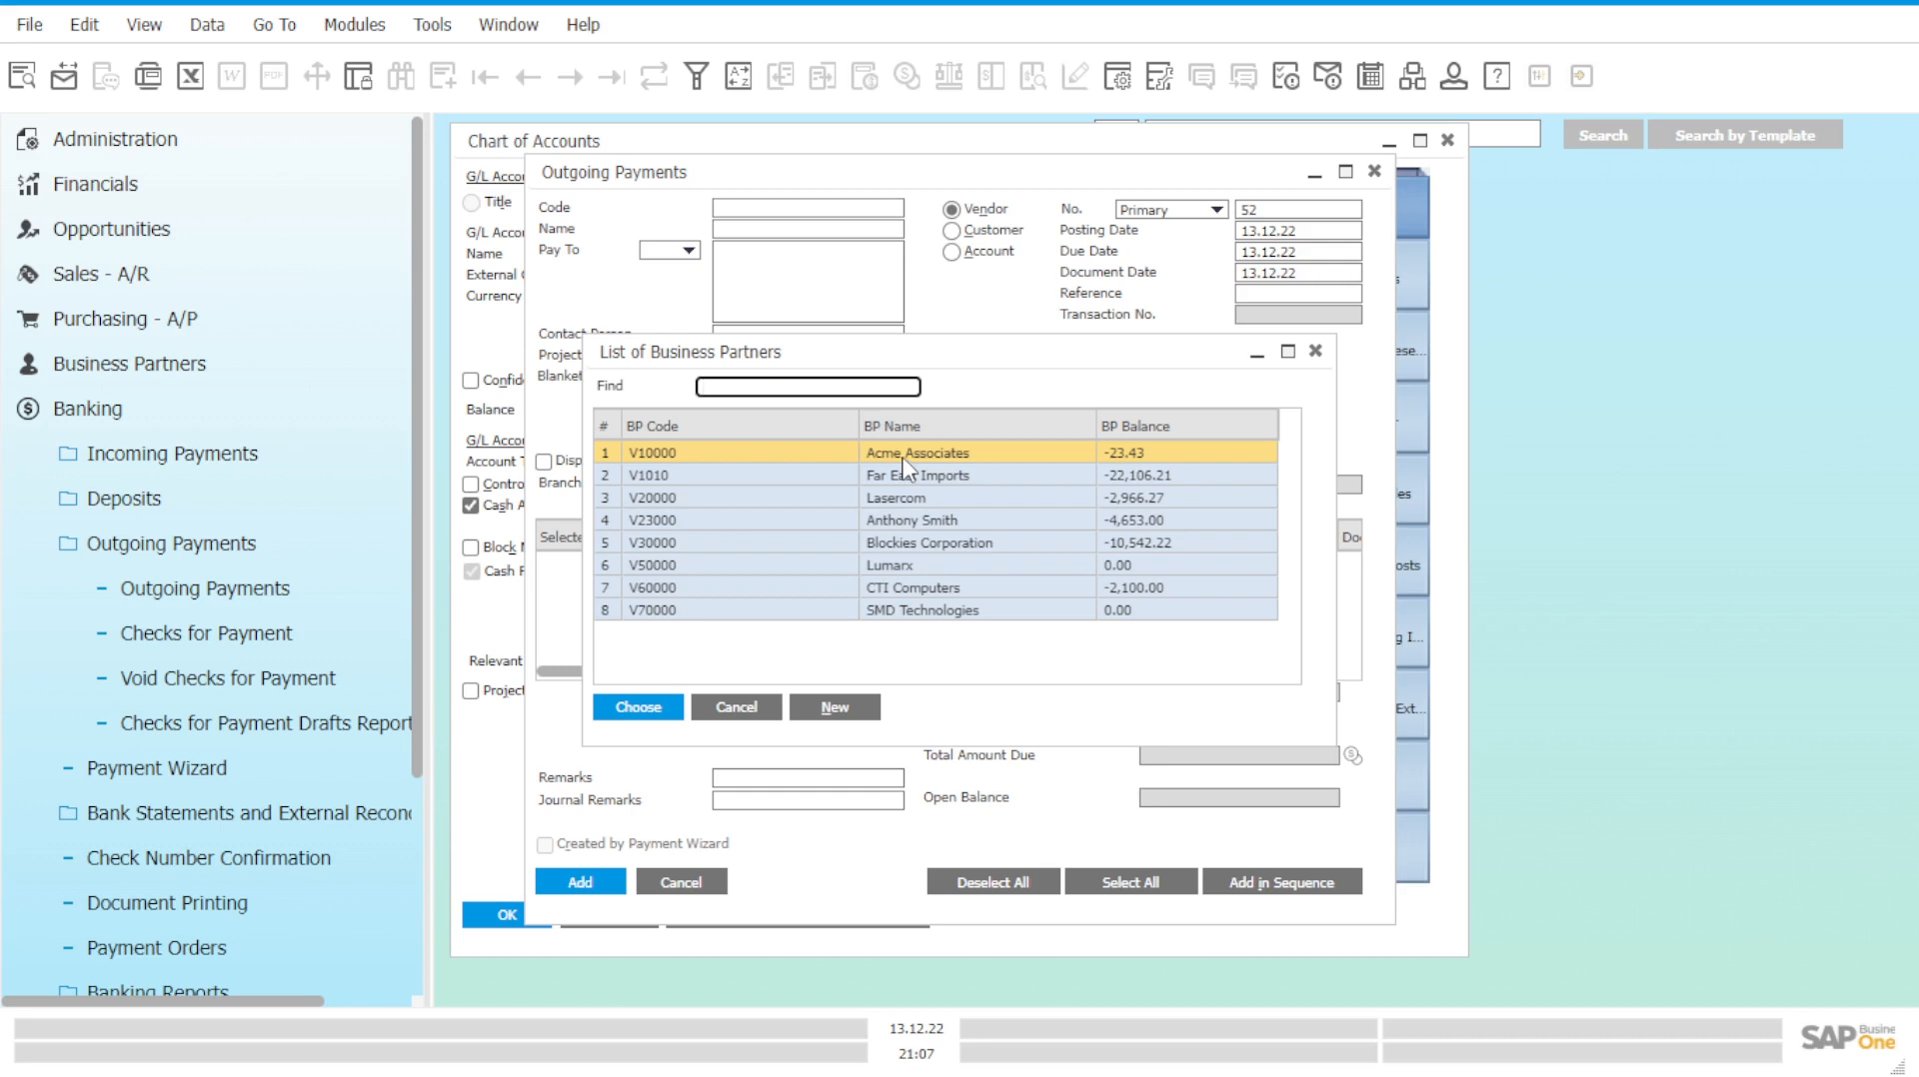
pyautogui.click(636, 709)
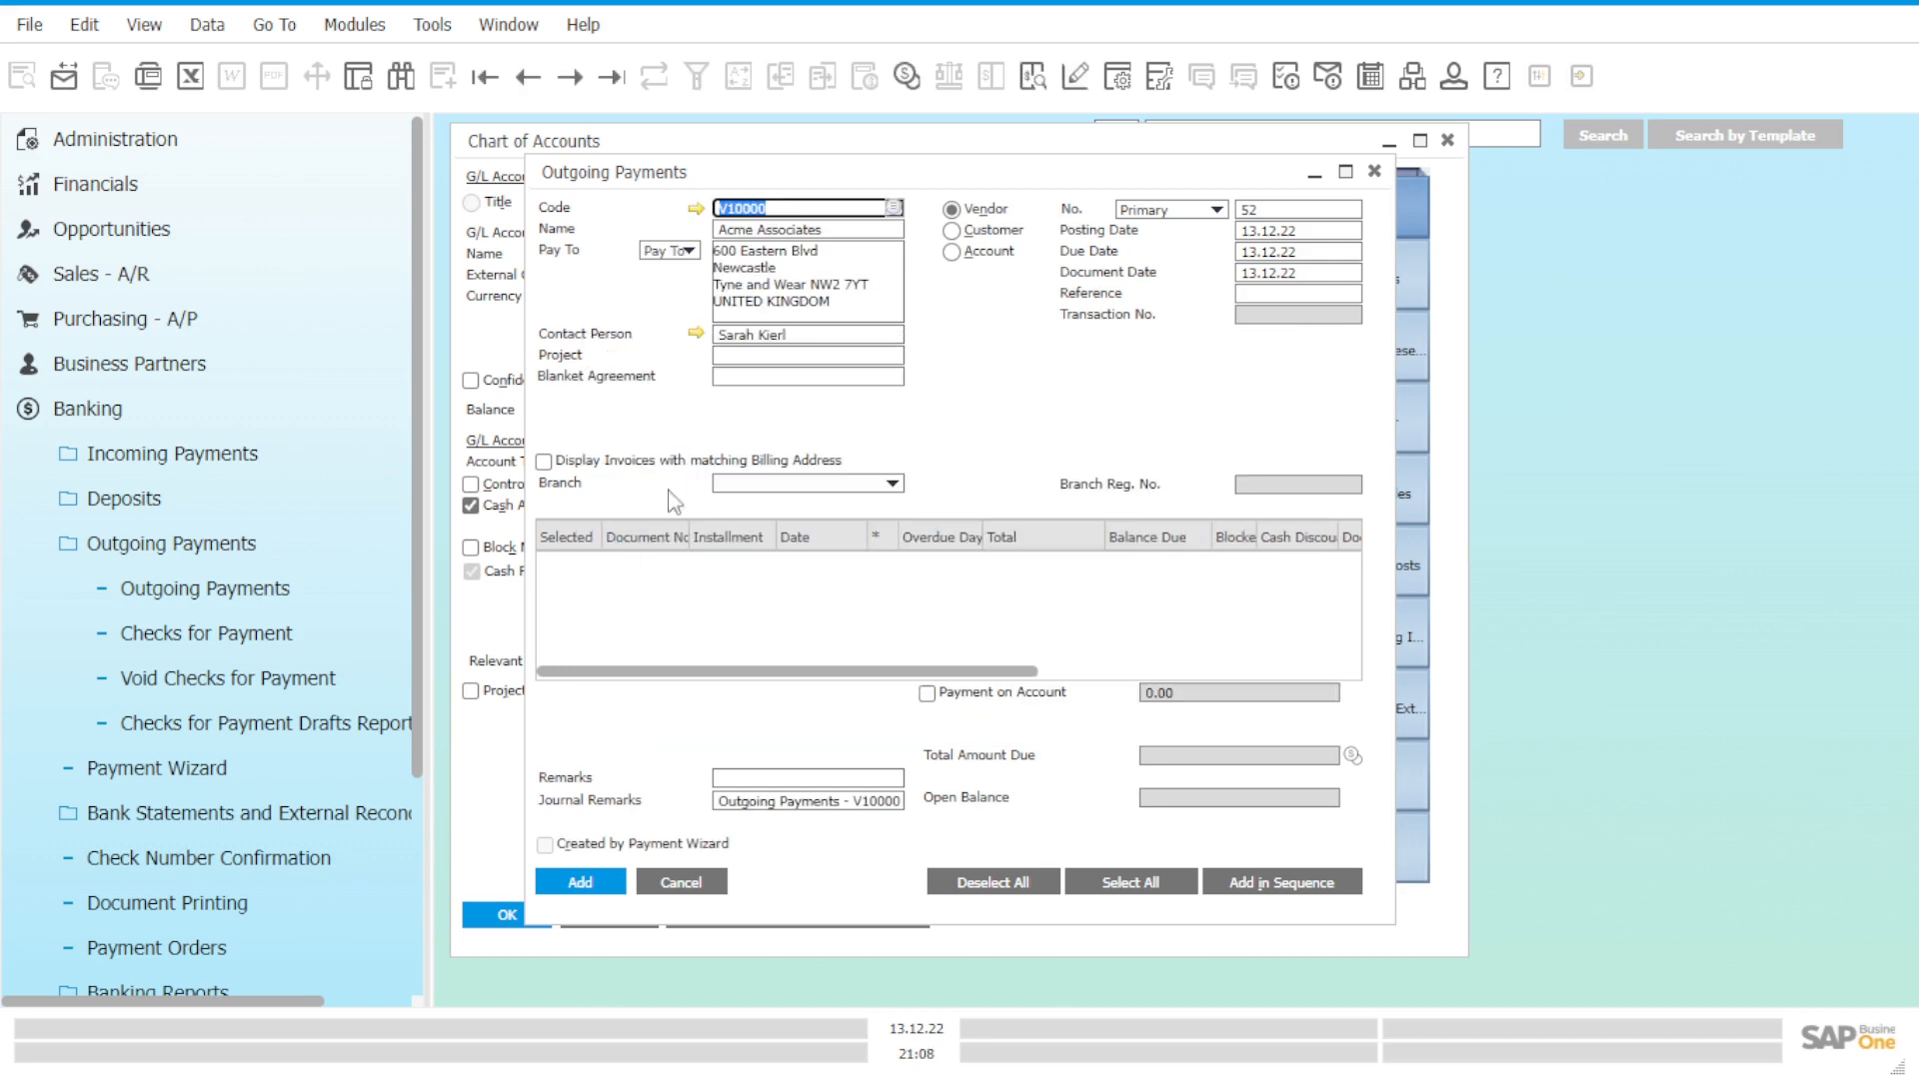
pyautogui.click(760, 484)
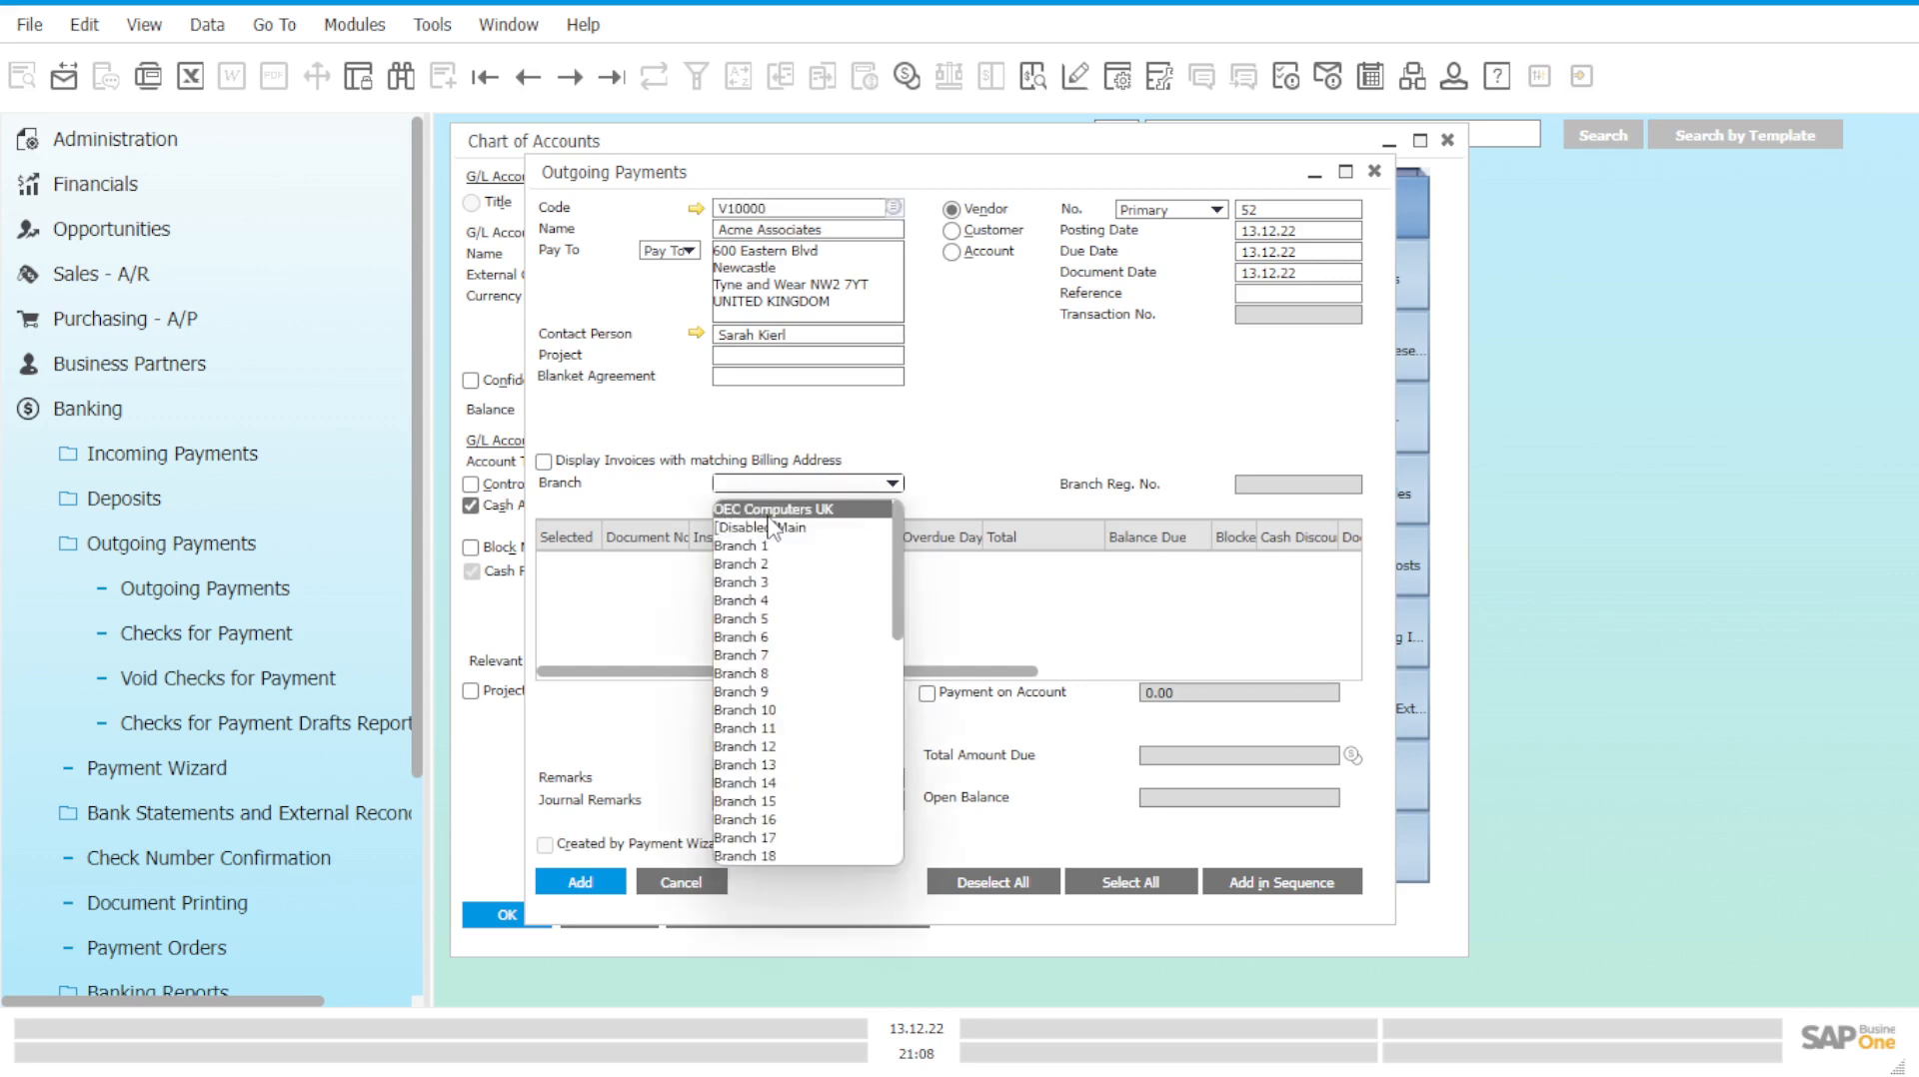
pyautogui.click(769, 511)
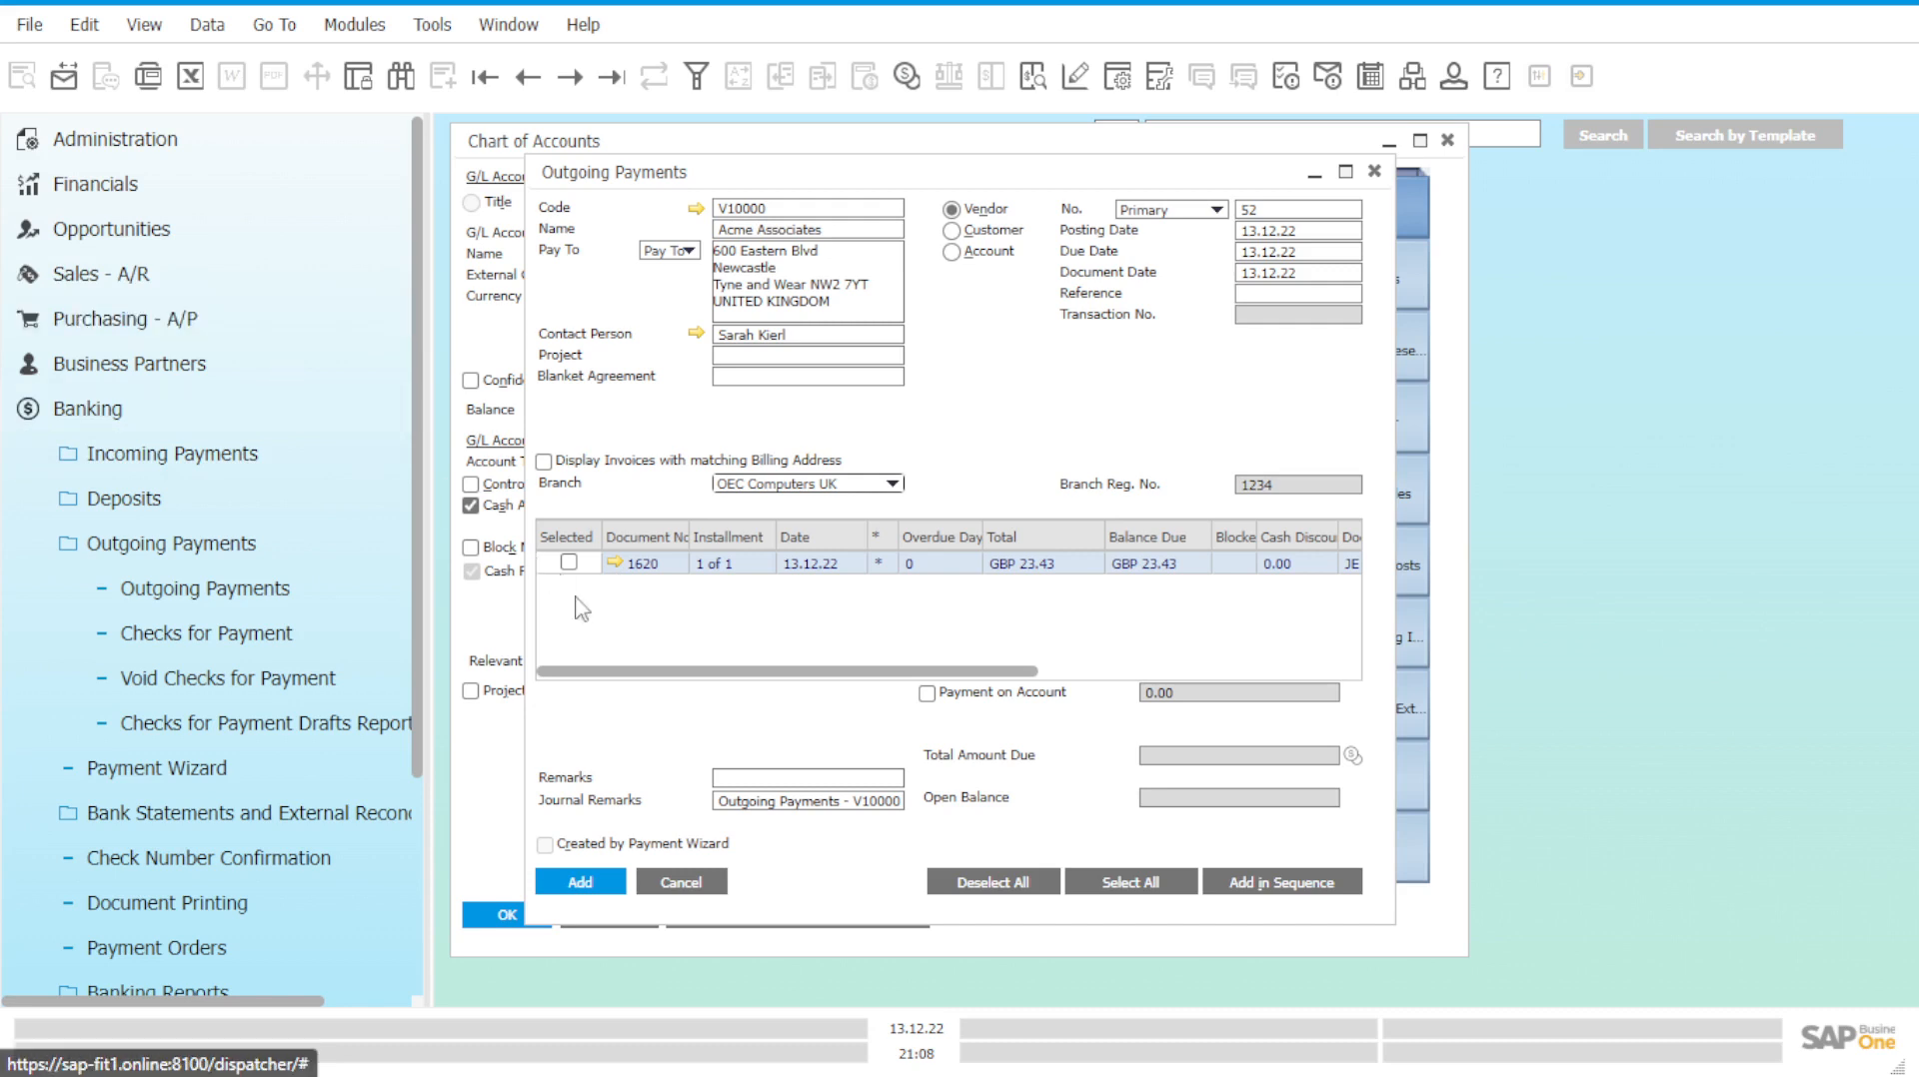
# Review journal entry 1620, then select document 1620 for payment, making GBP 23.43 due.
pyautogui.click(613, 564)
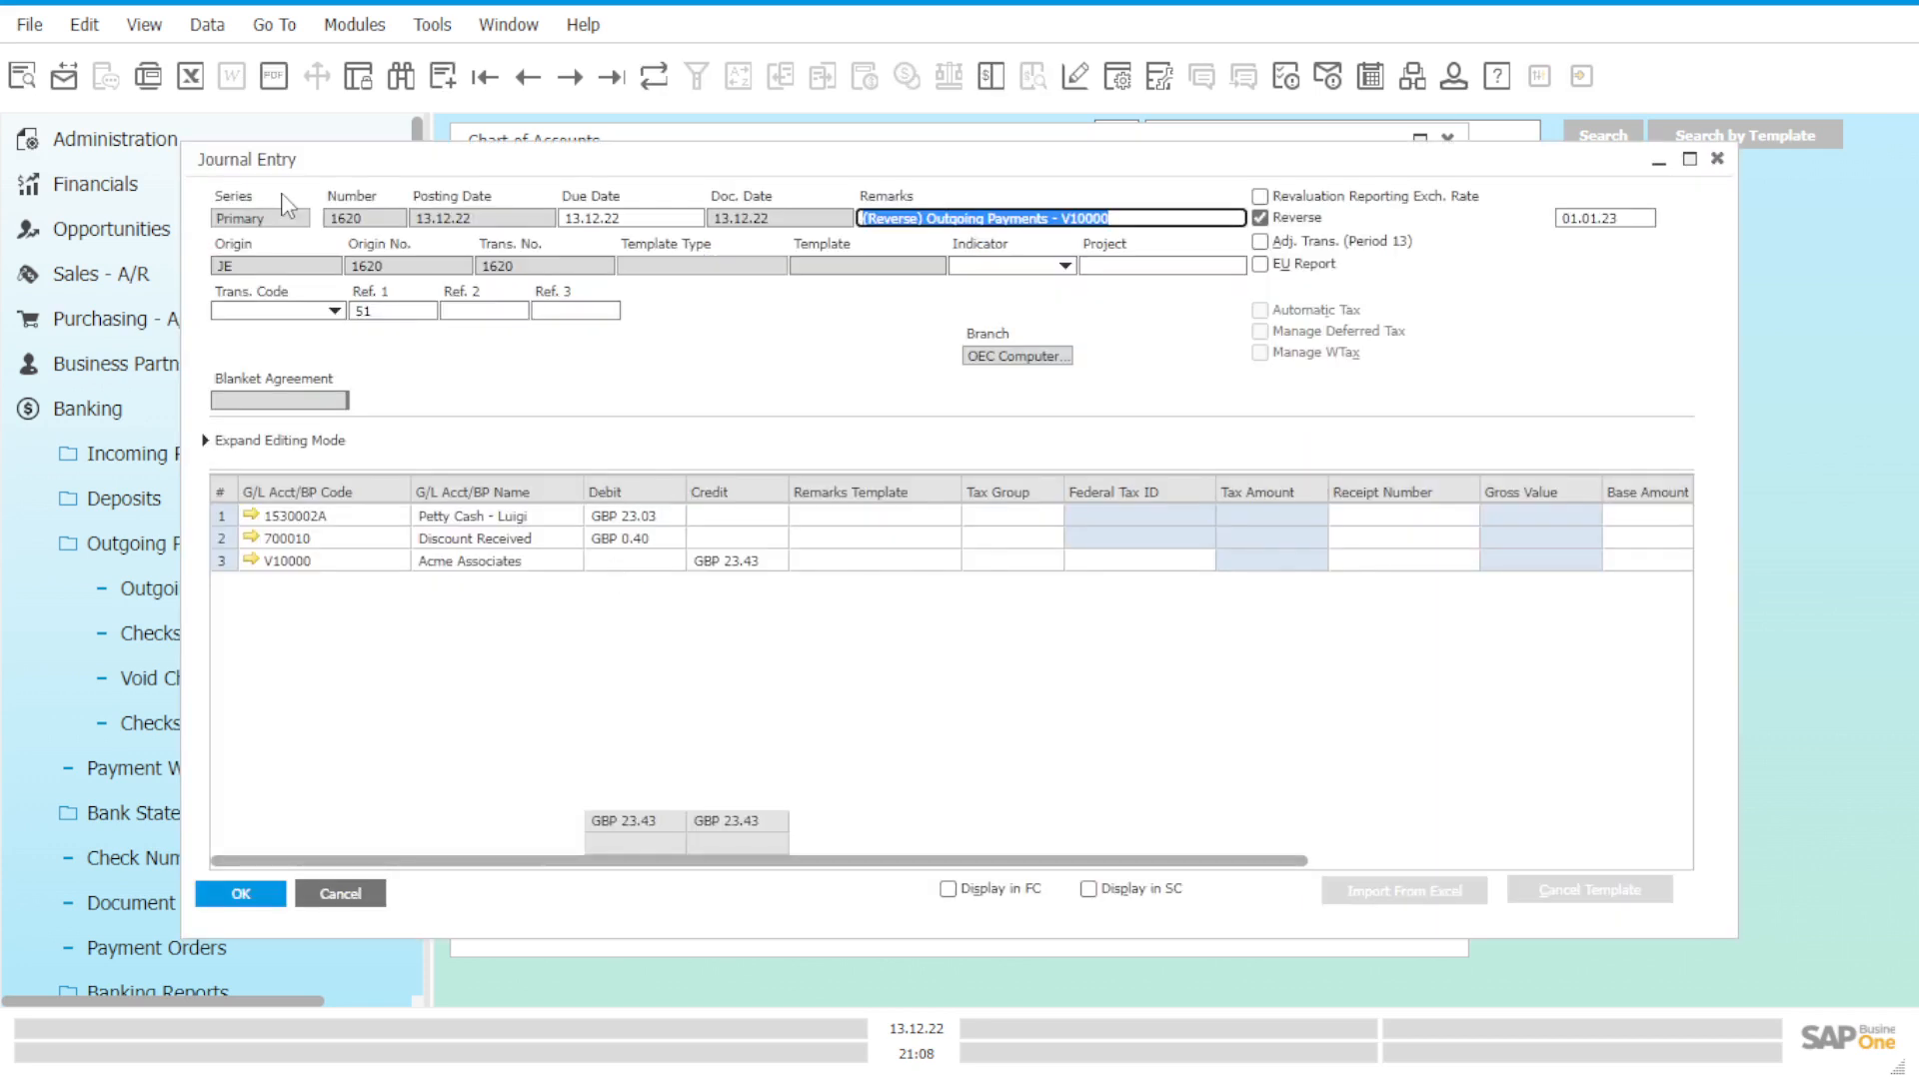
pyautogui.click(1717, 157)
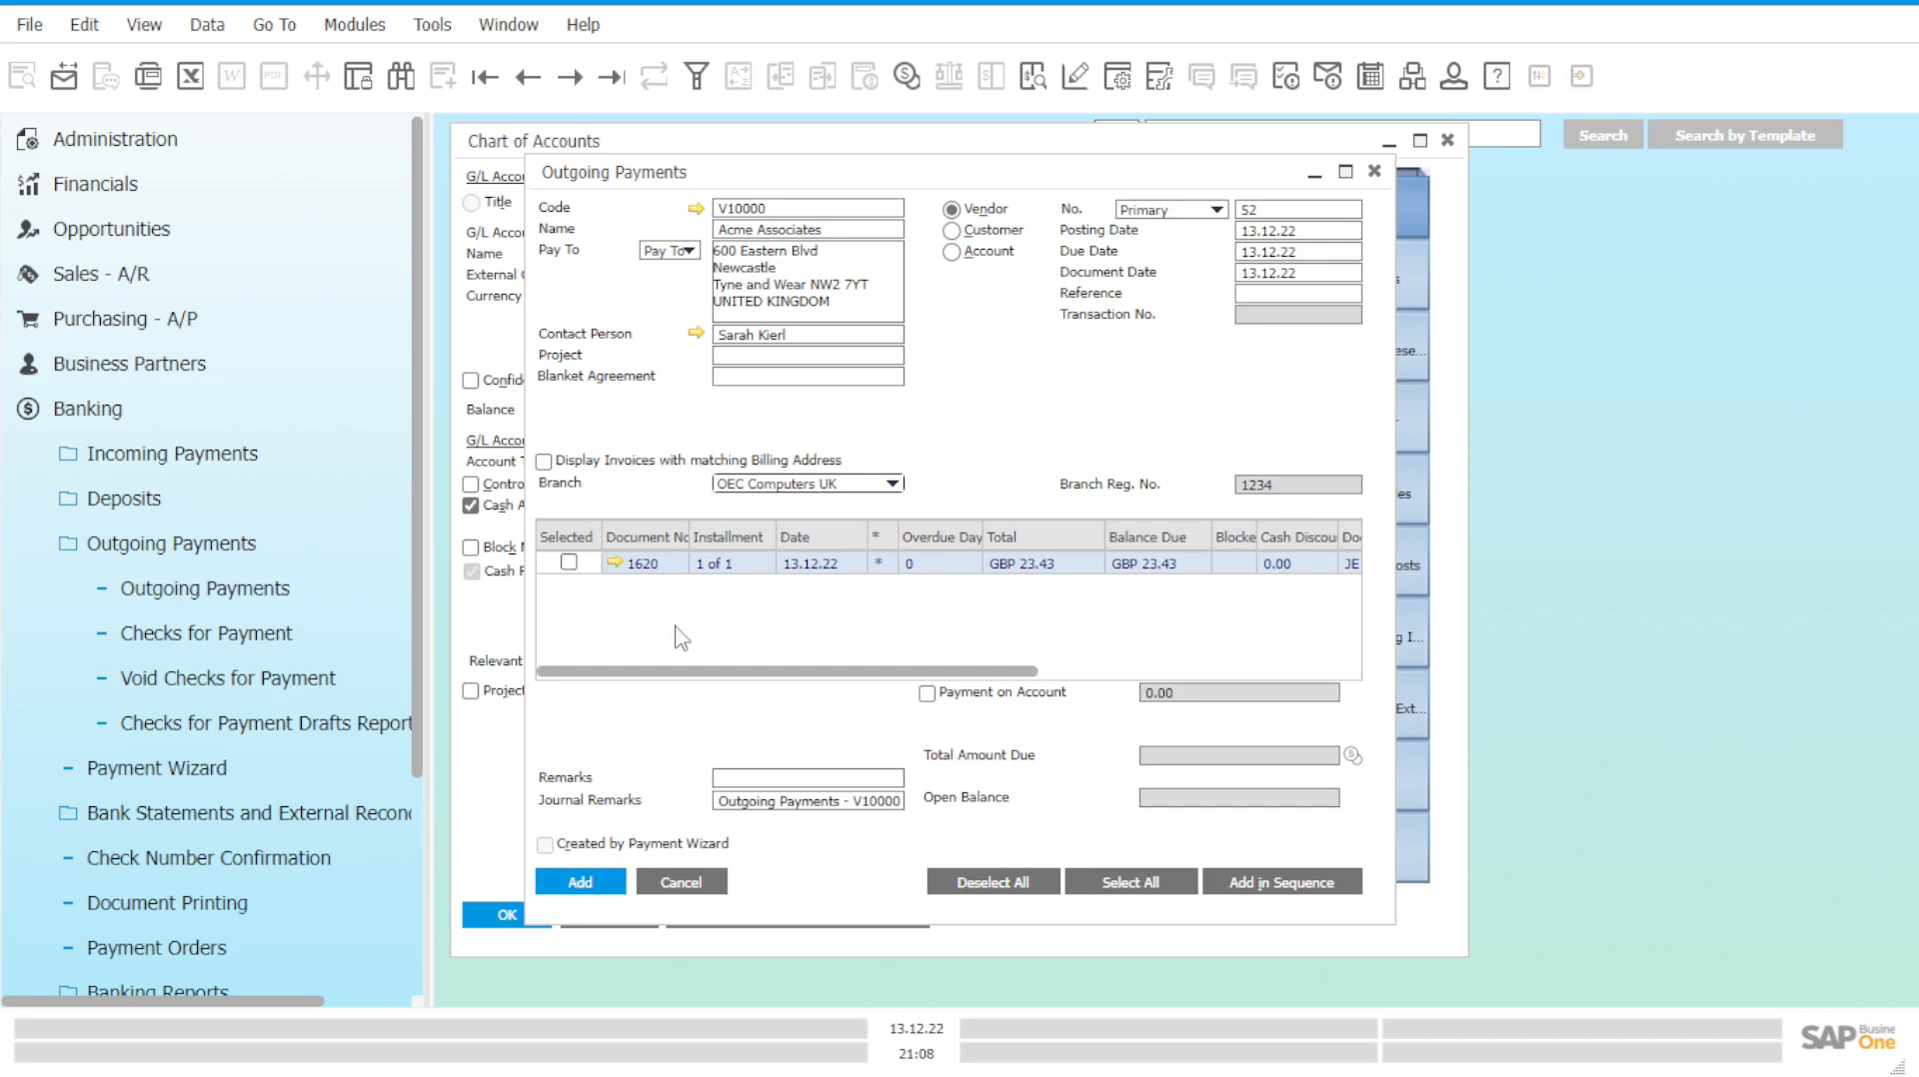
pyautogui.hscroll(3, 884, 688)
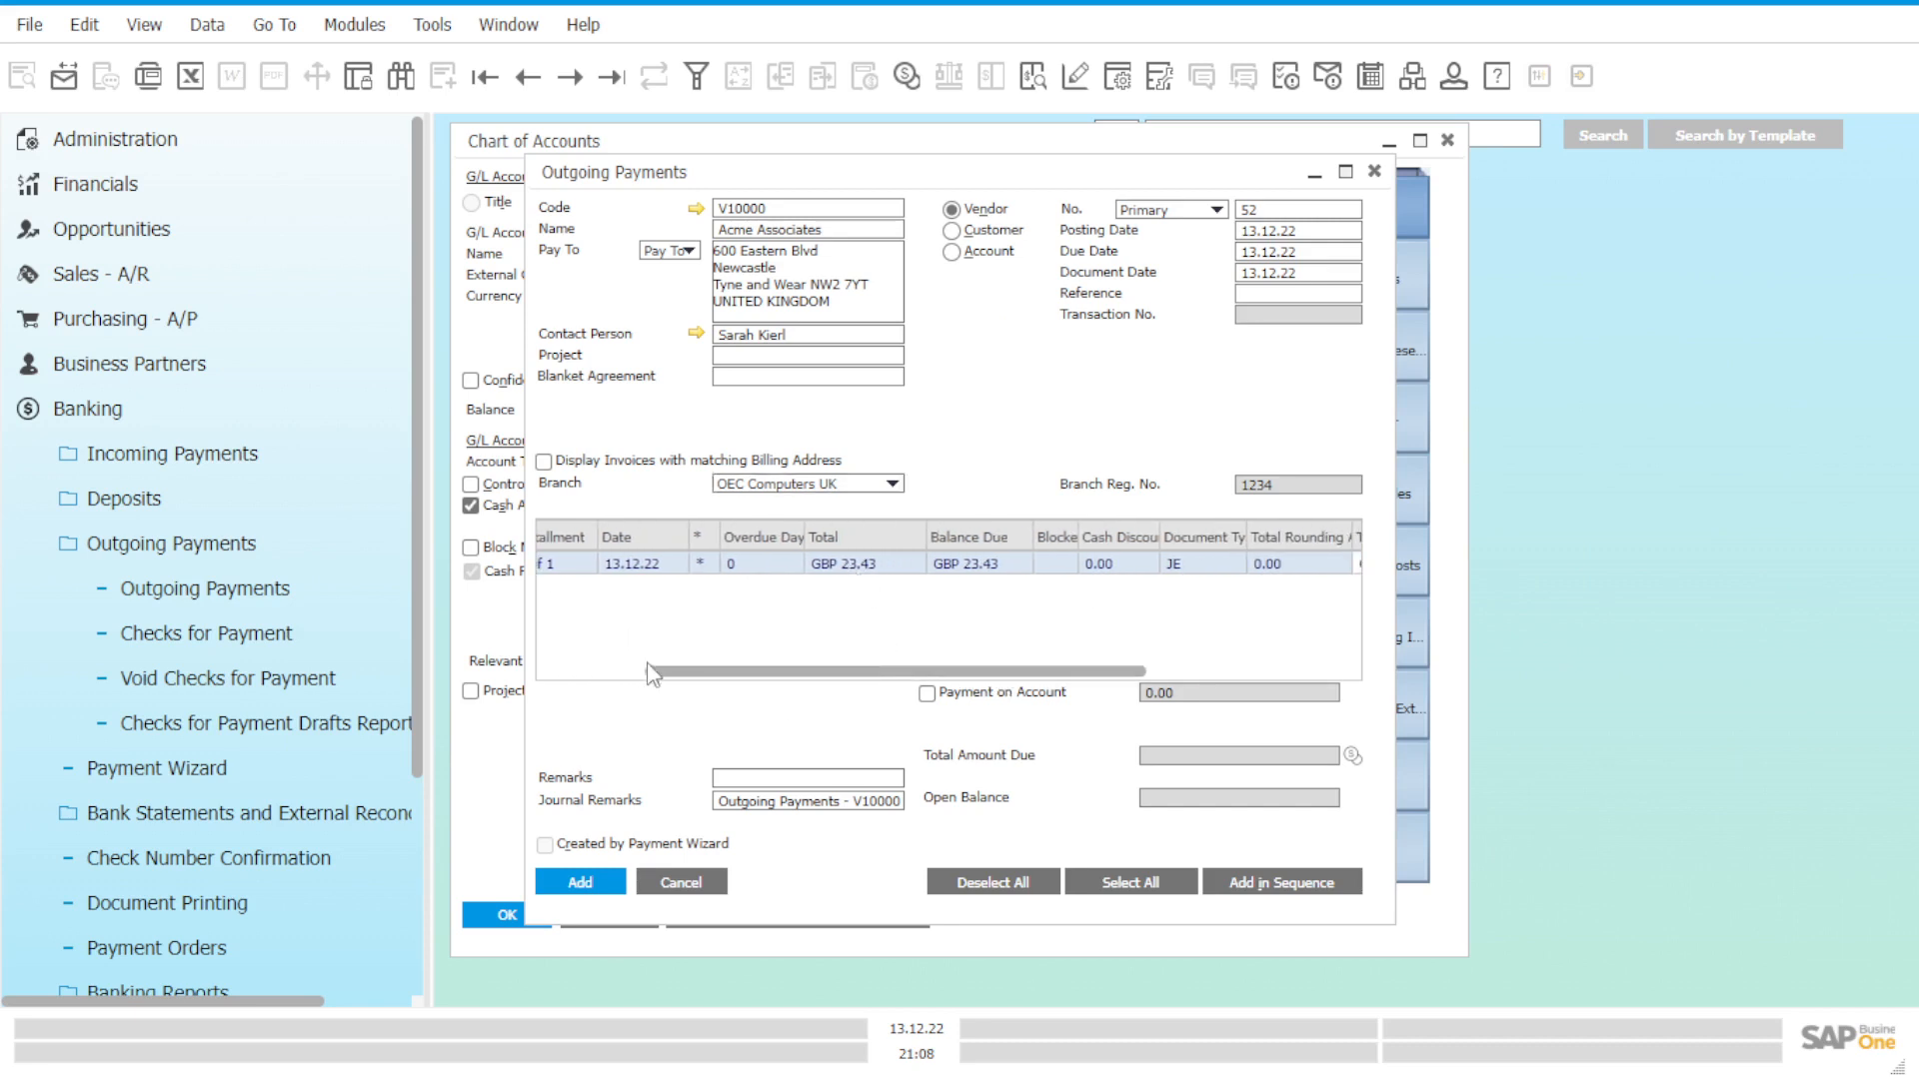
pyautogui.moveTo(674, 674); pyautogui.dragTo(552, 668)
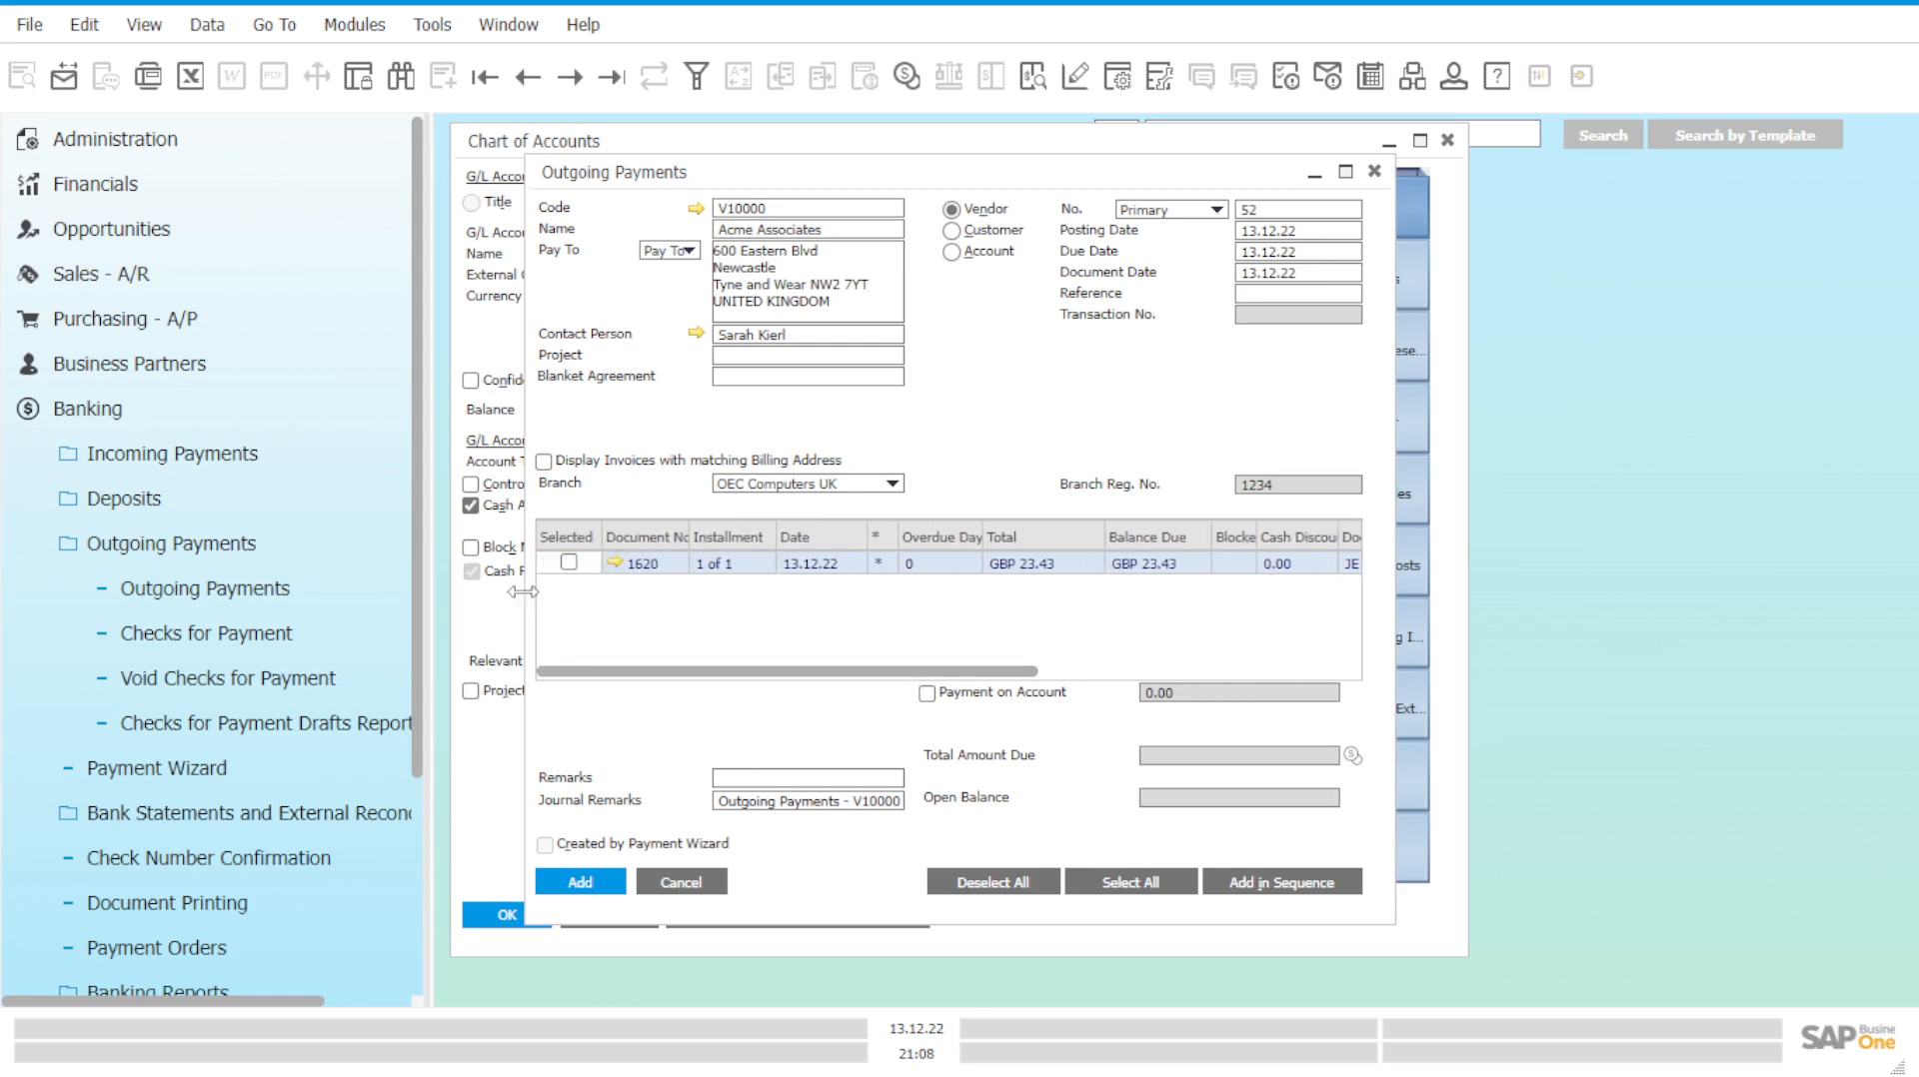
pyautogui.click(569, 563)
# In Payment Means, search the cash G/L account list for 153 and pick Petty Cash - Luigi.
pyautogui.rightClick(1042, 439)
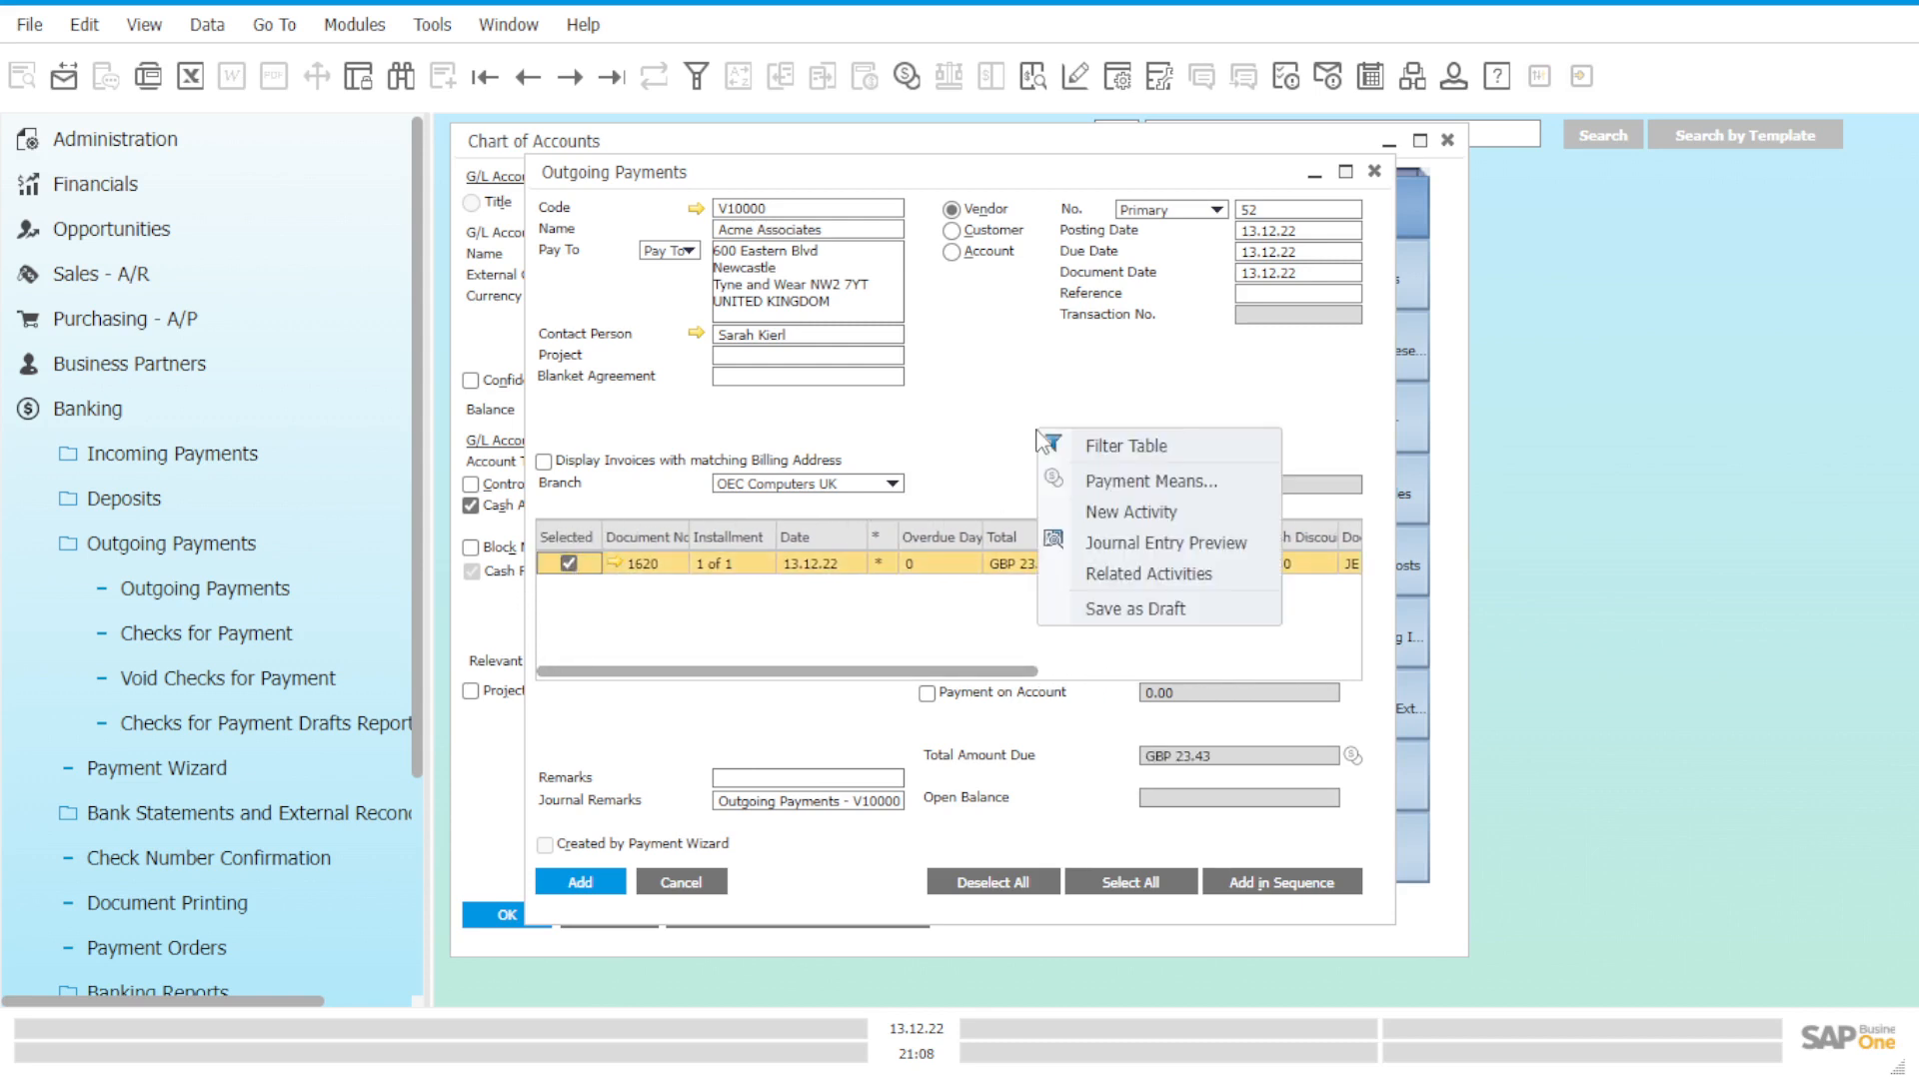
pyautogui.click(1101, 482)
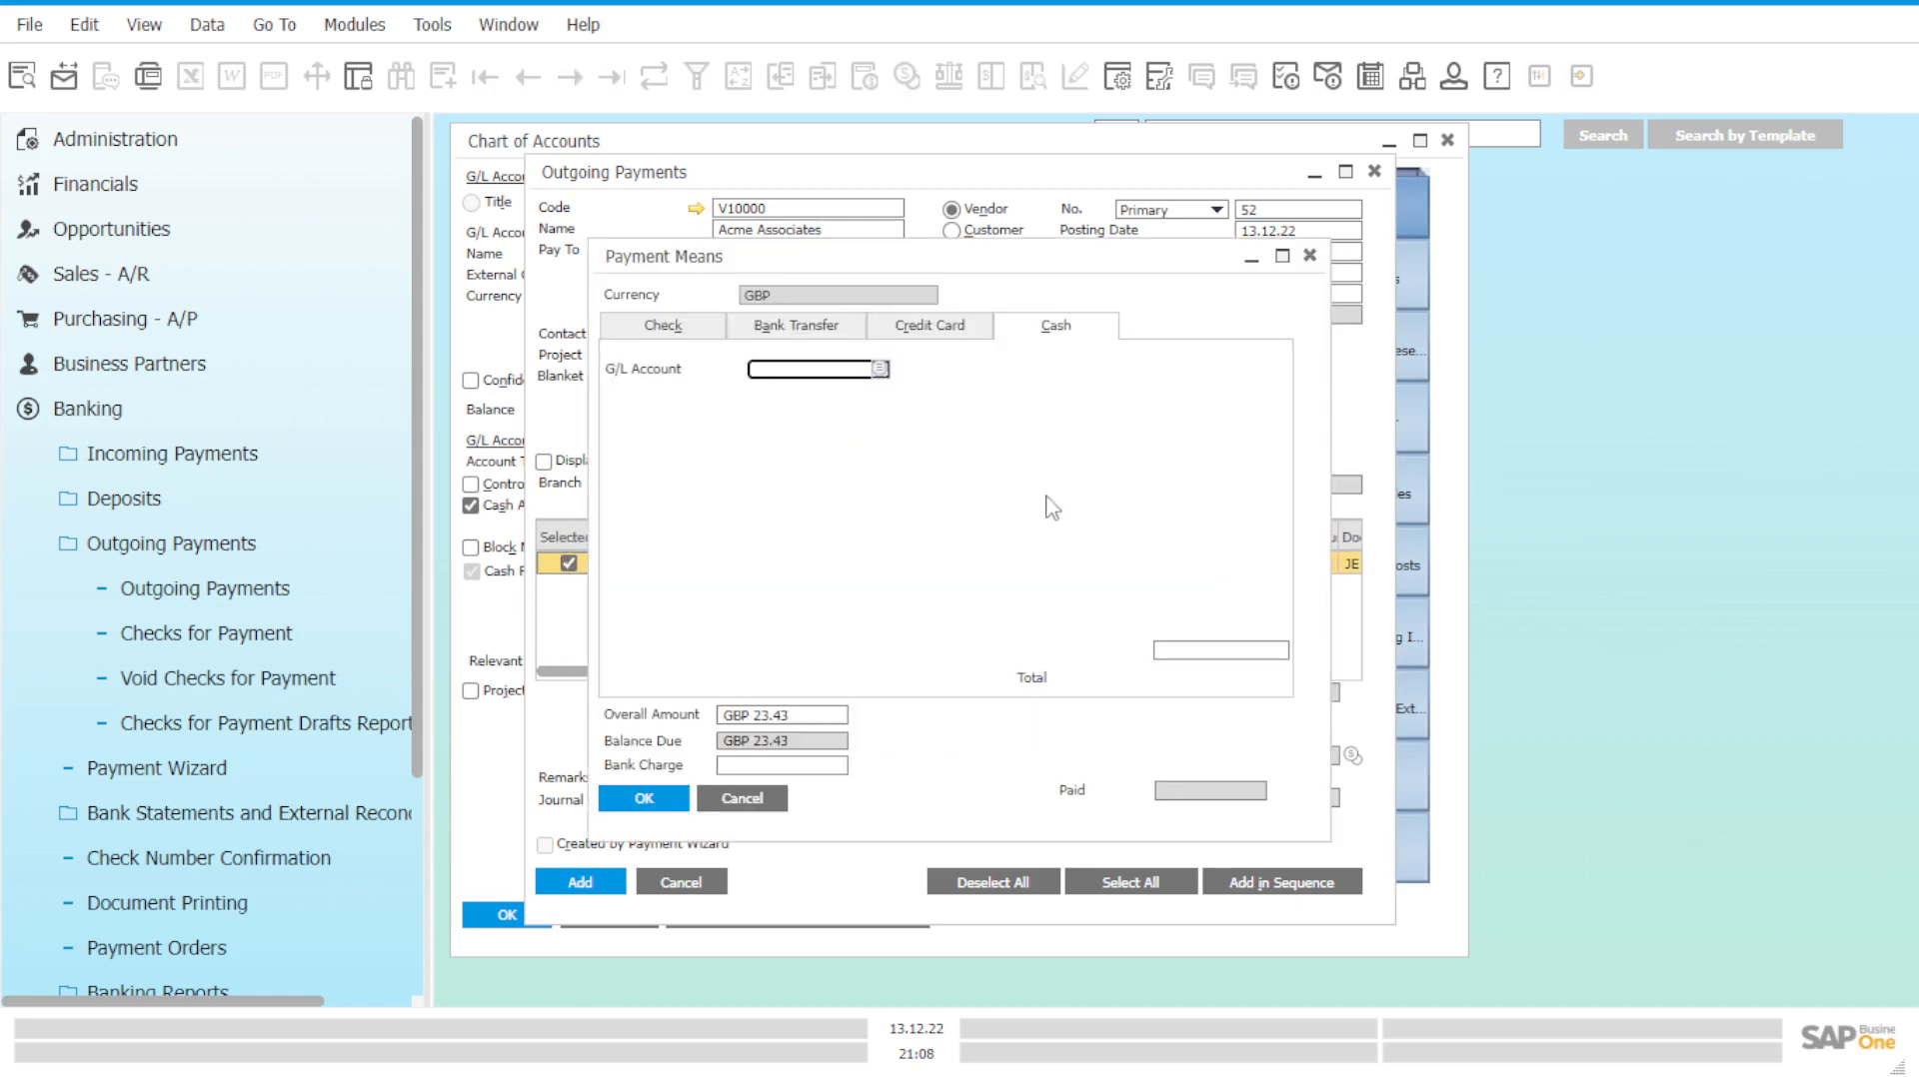
pyautogui.click(883, 370)
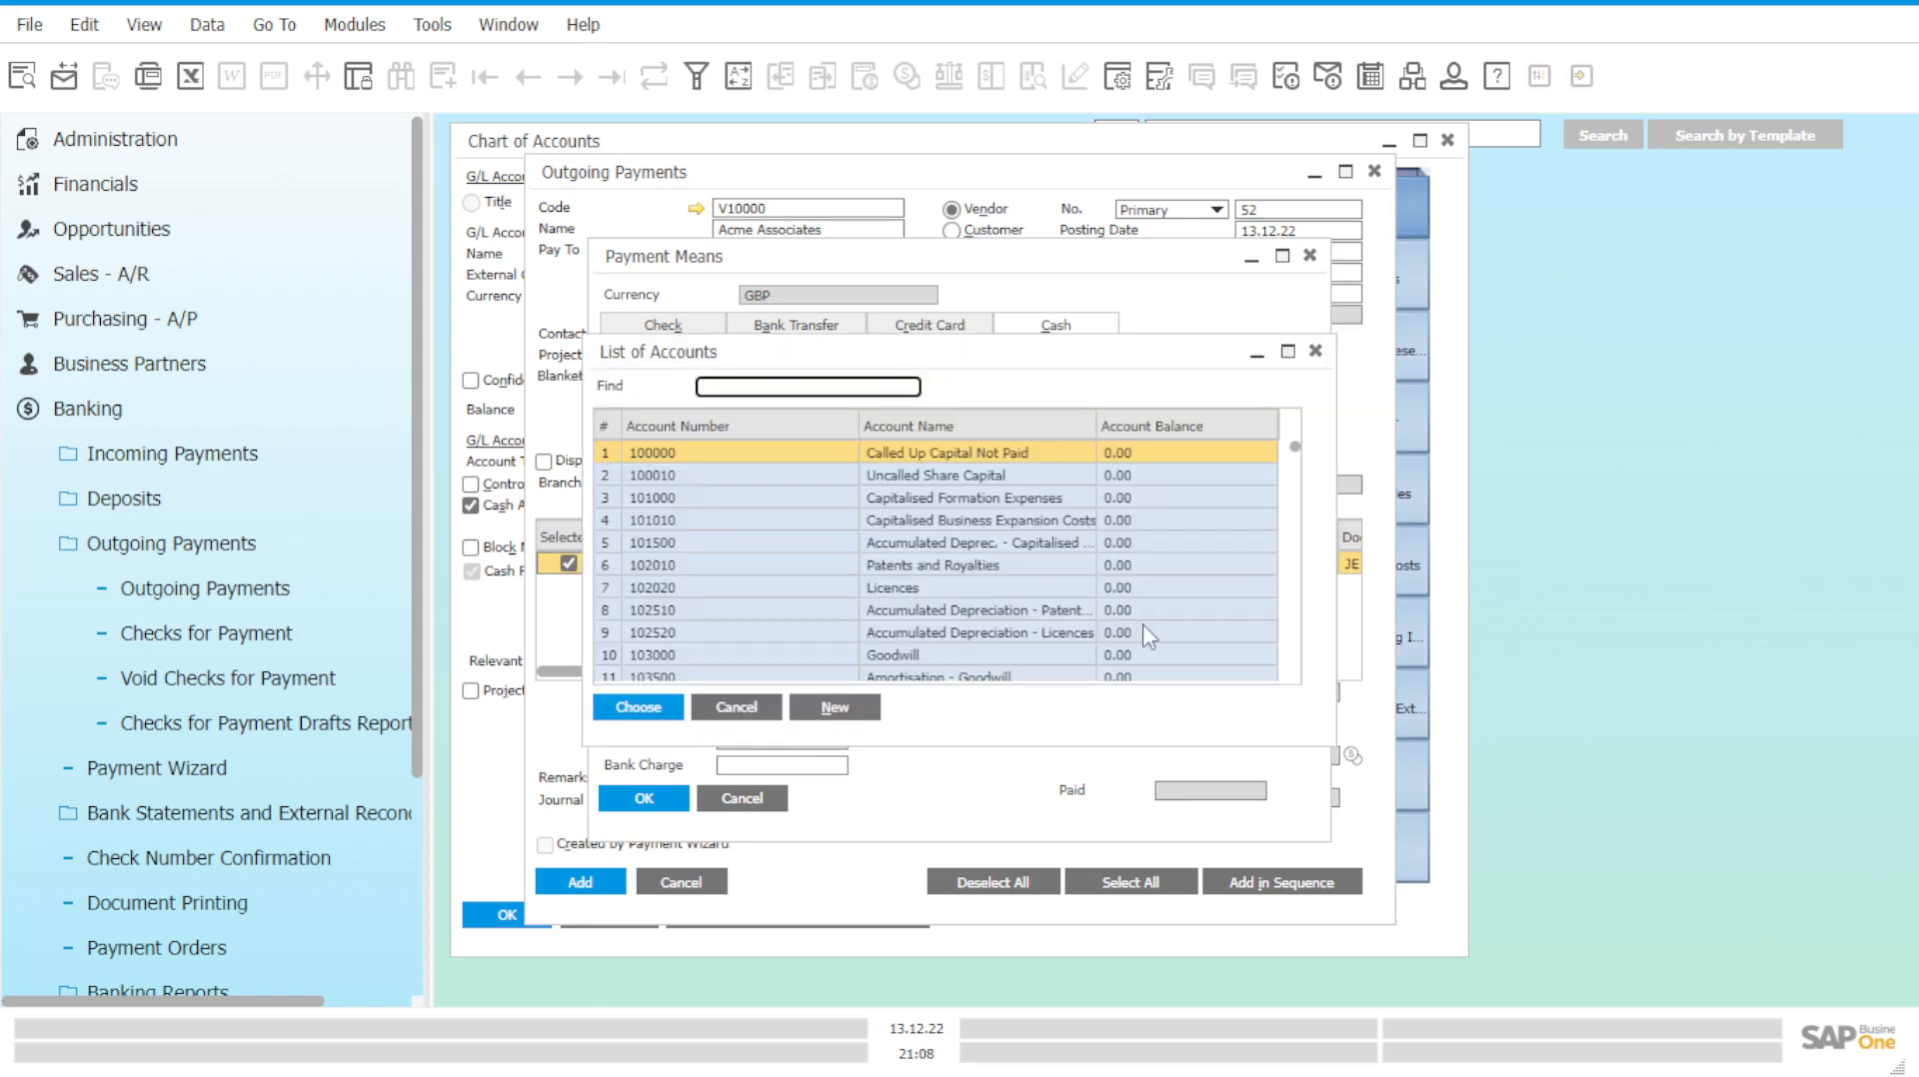
pyautogui.scroll(-6, 1144, 627)
pyautogui.scroll(6, 1142, 623)
pyautogui.moveTo(1297, 451); pyautogui.dragTo(1296, 471)
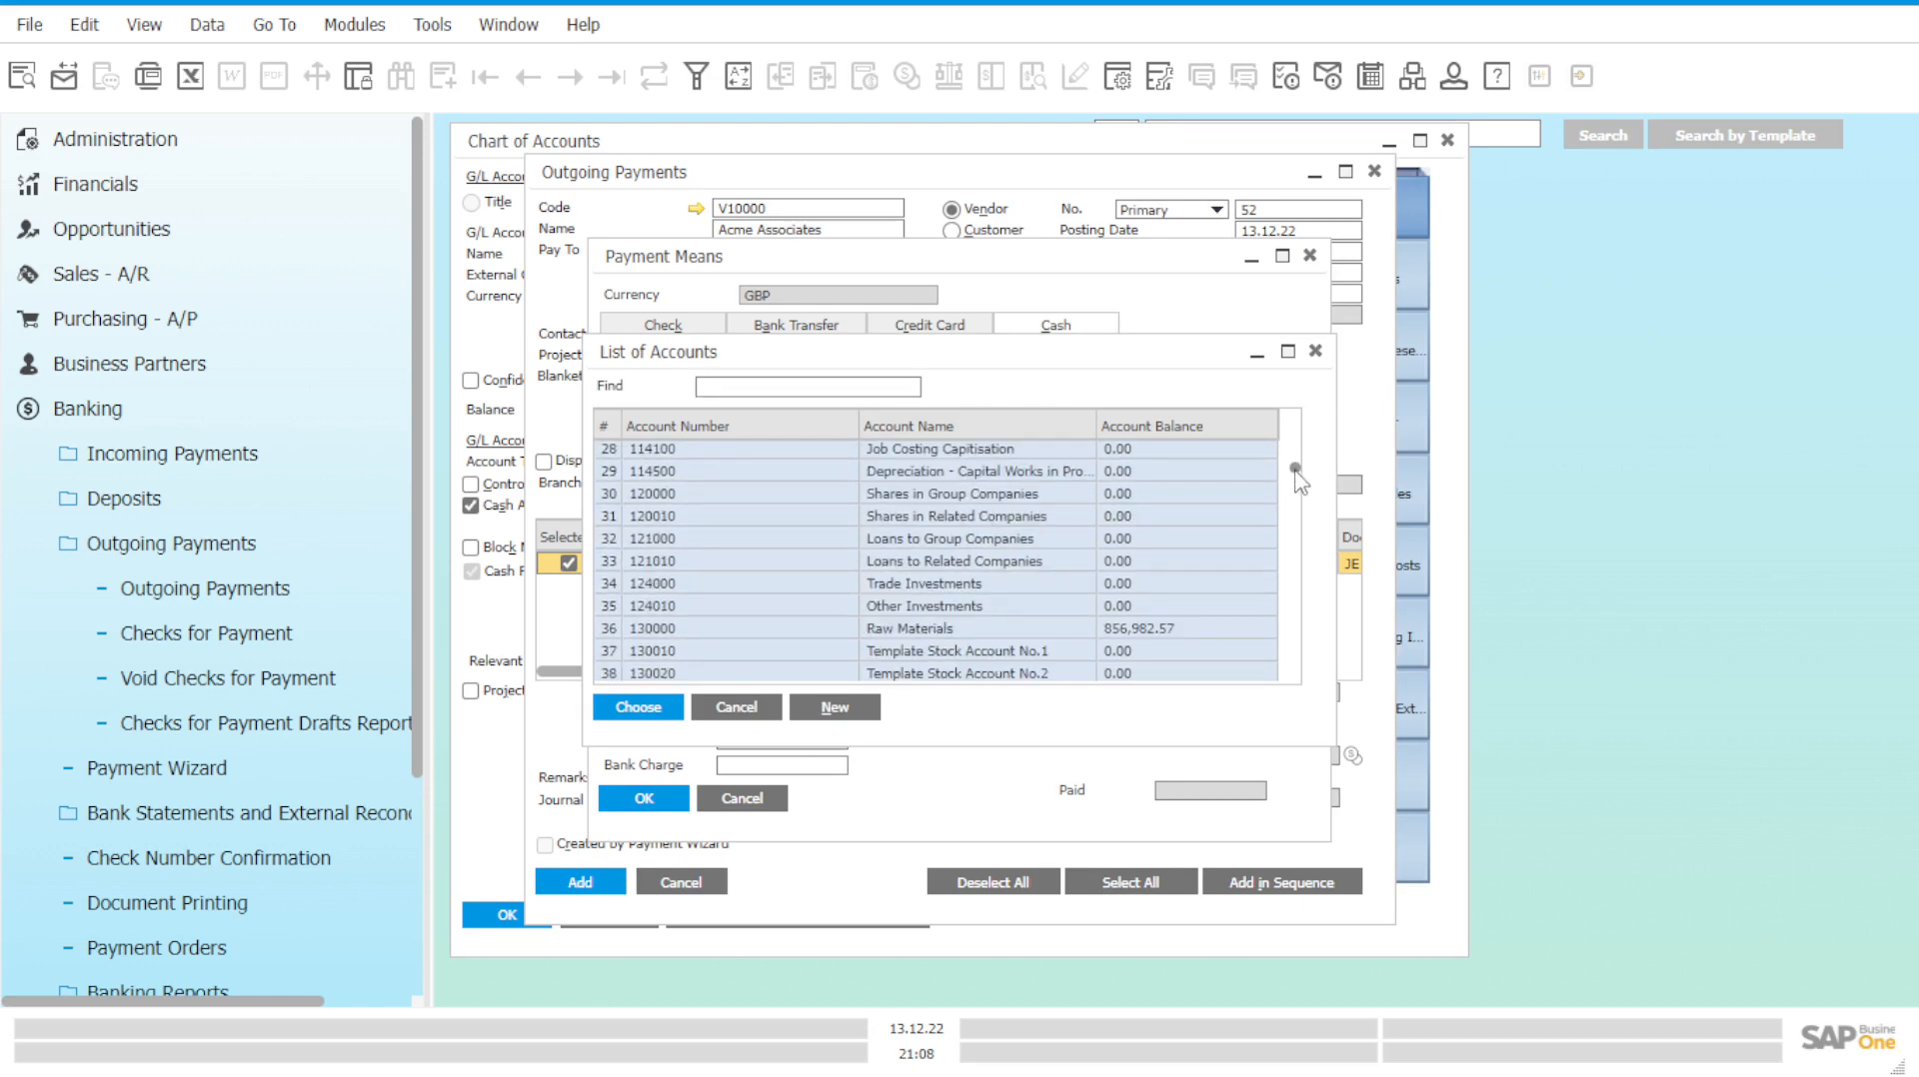
pyautogui.click(855, 388)
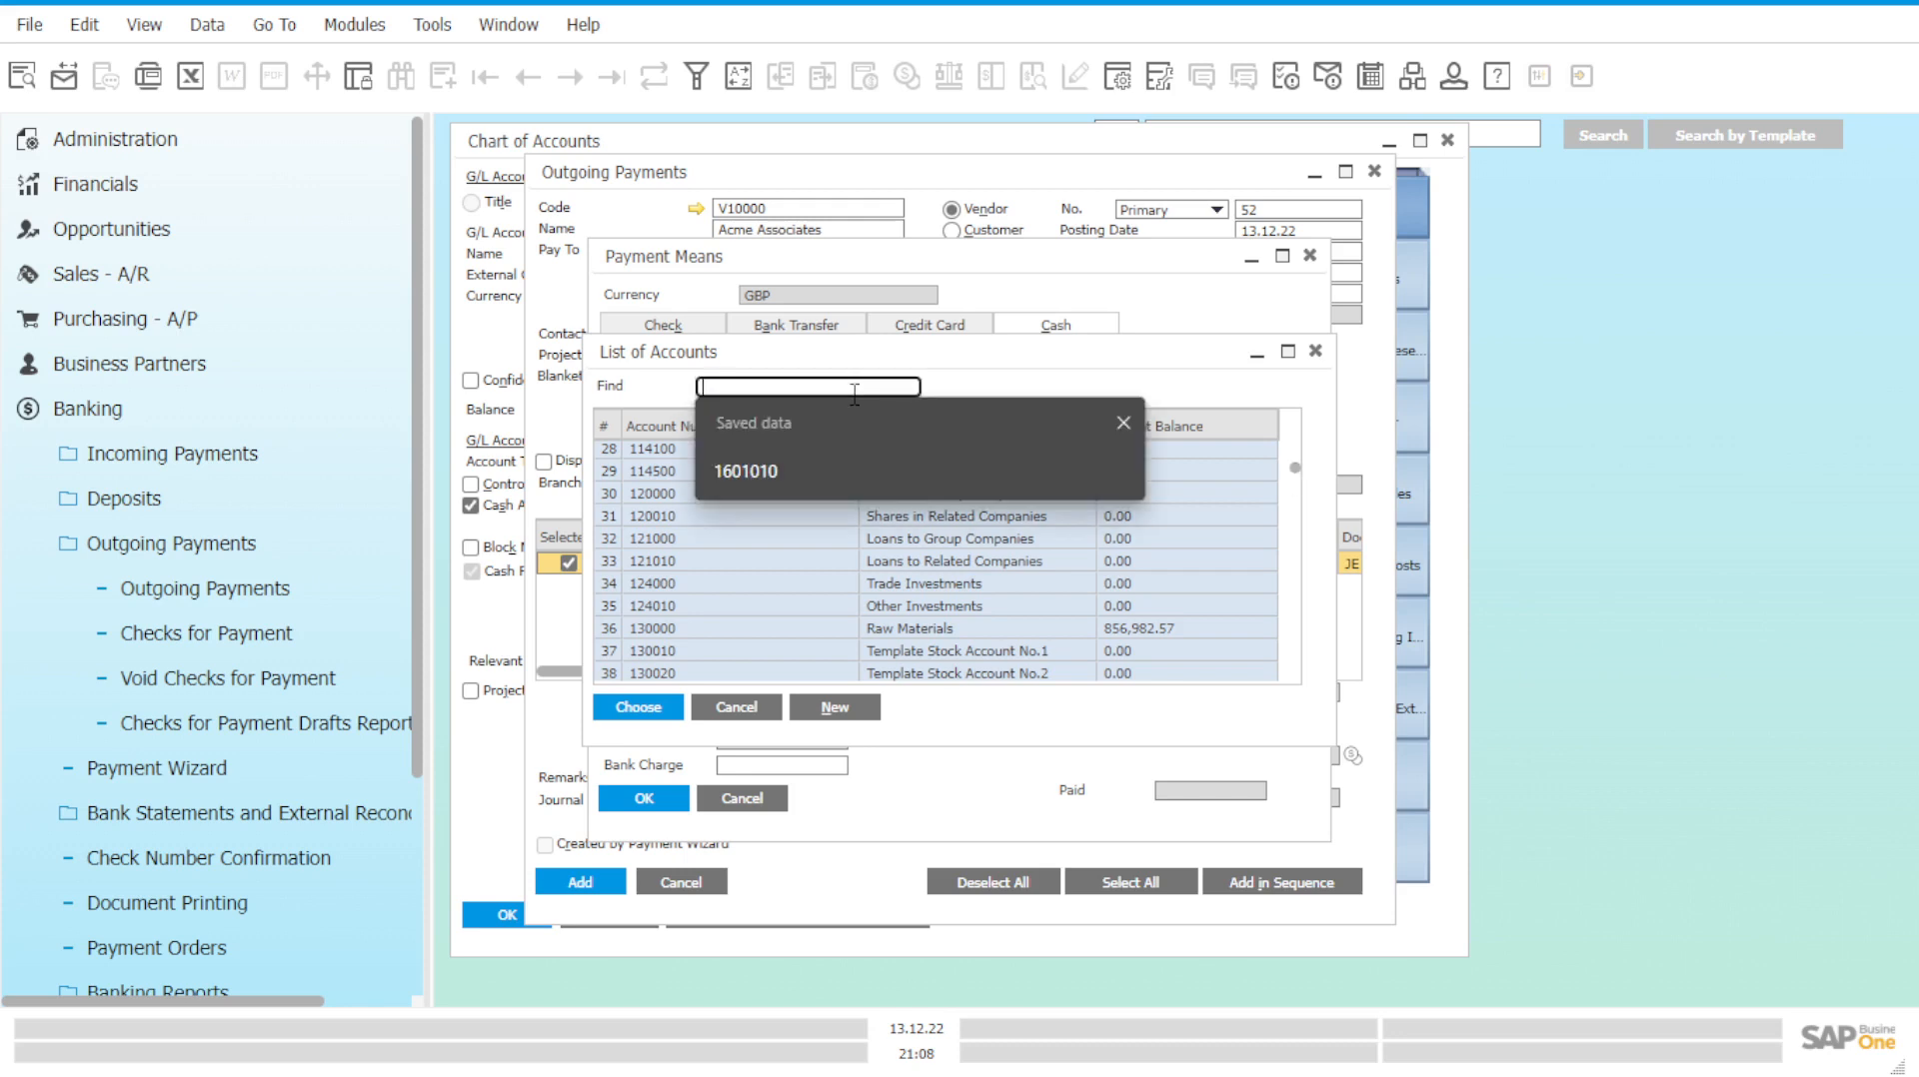
pyautogui.write('153')
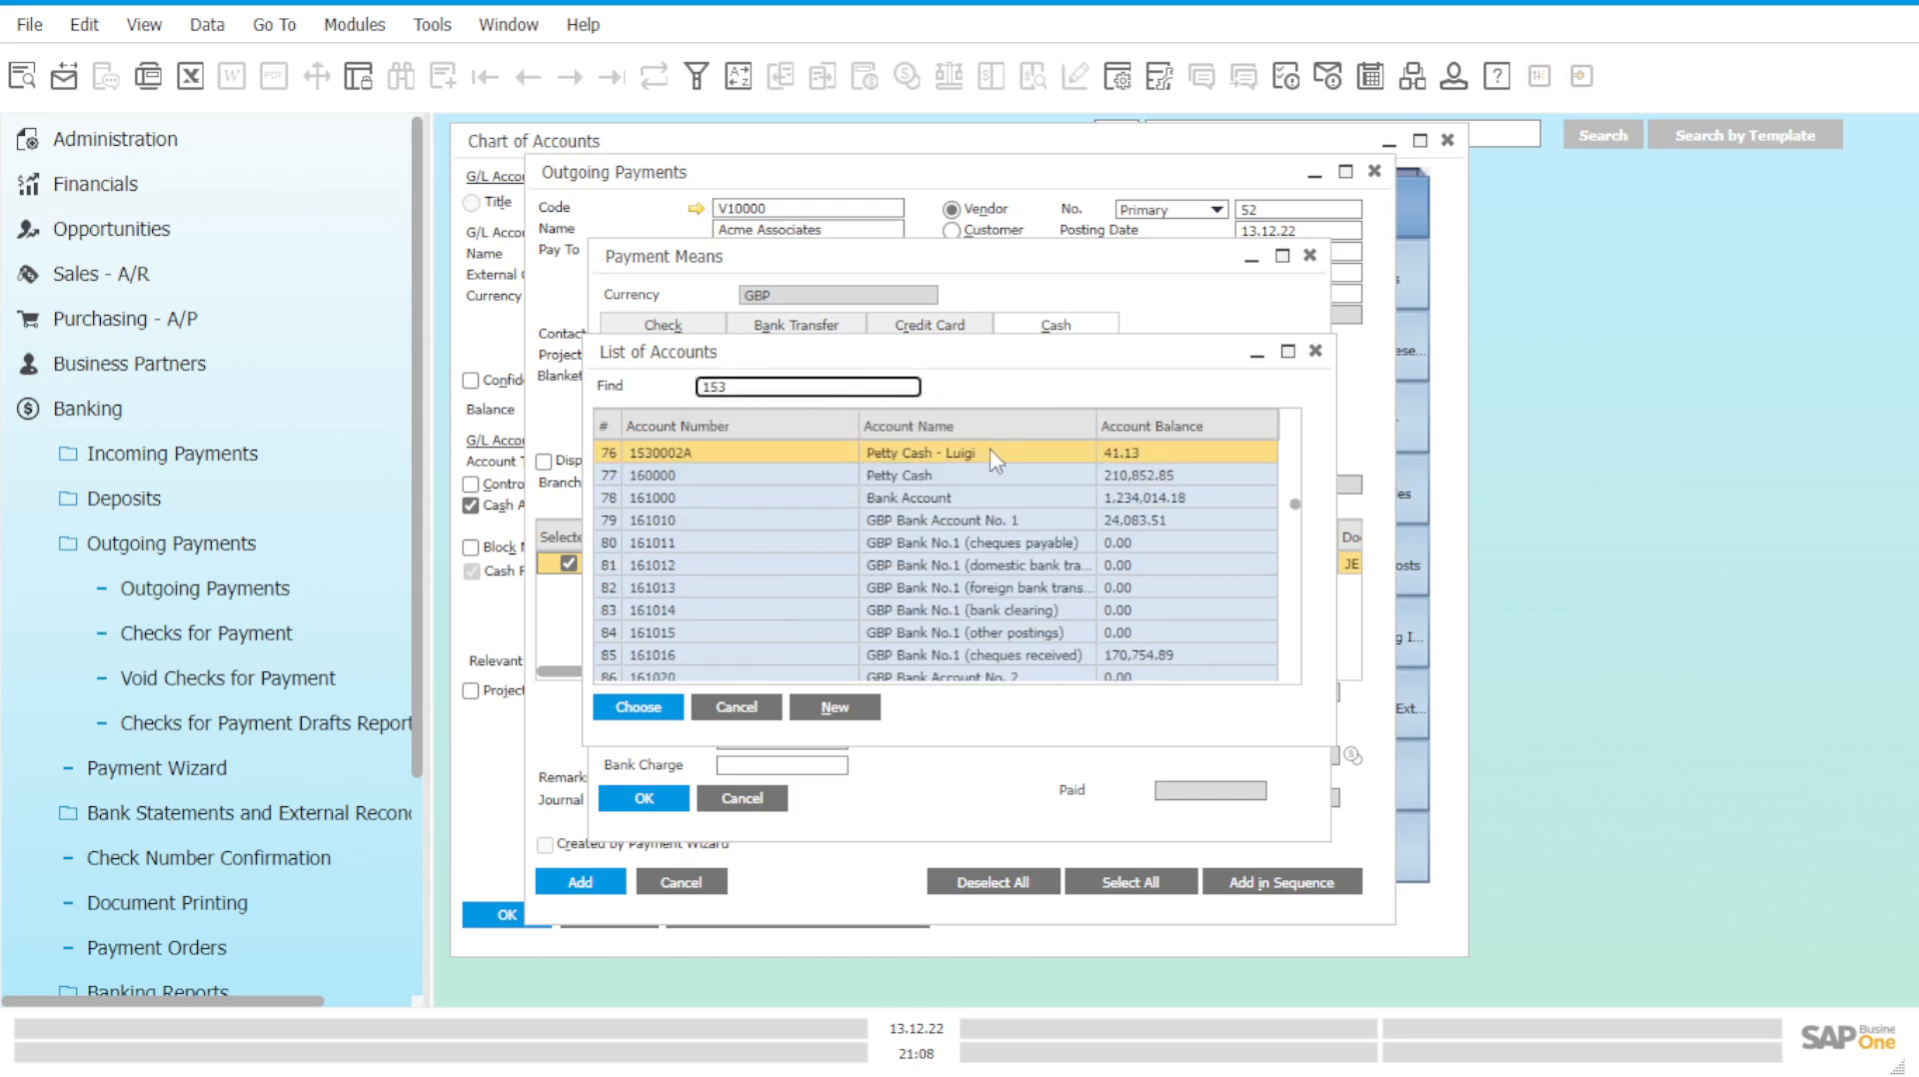
pyautogui.click(991, 450)
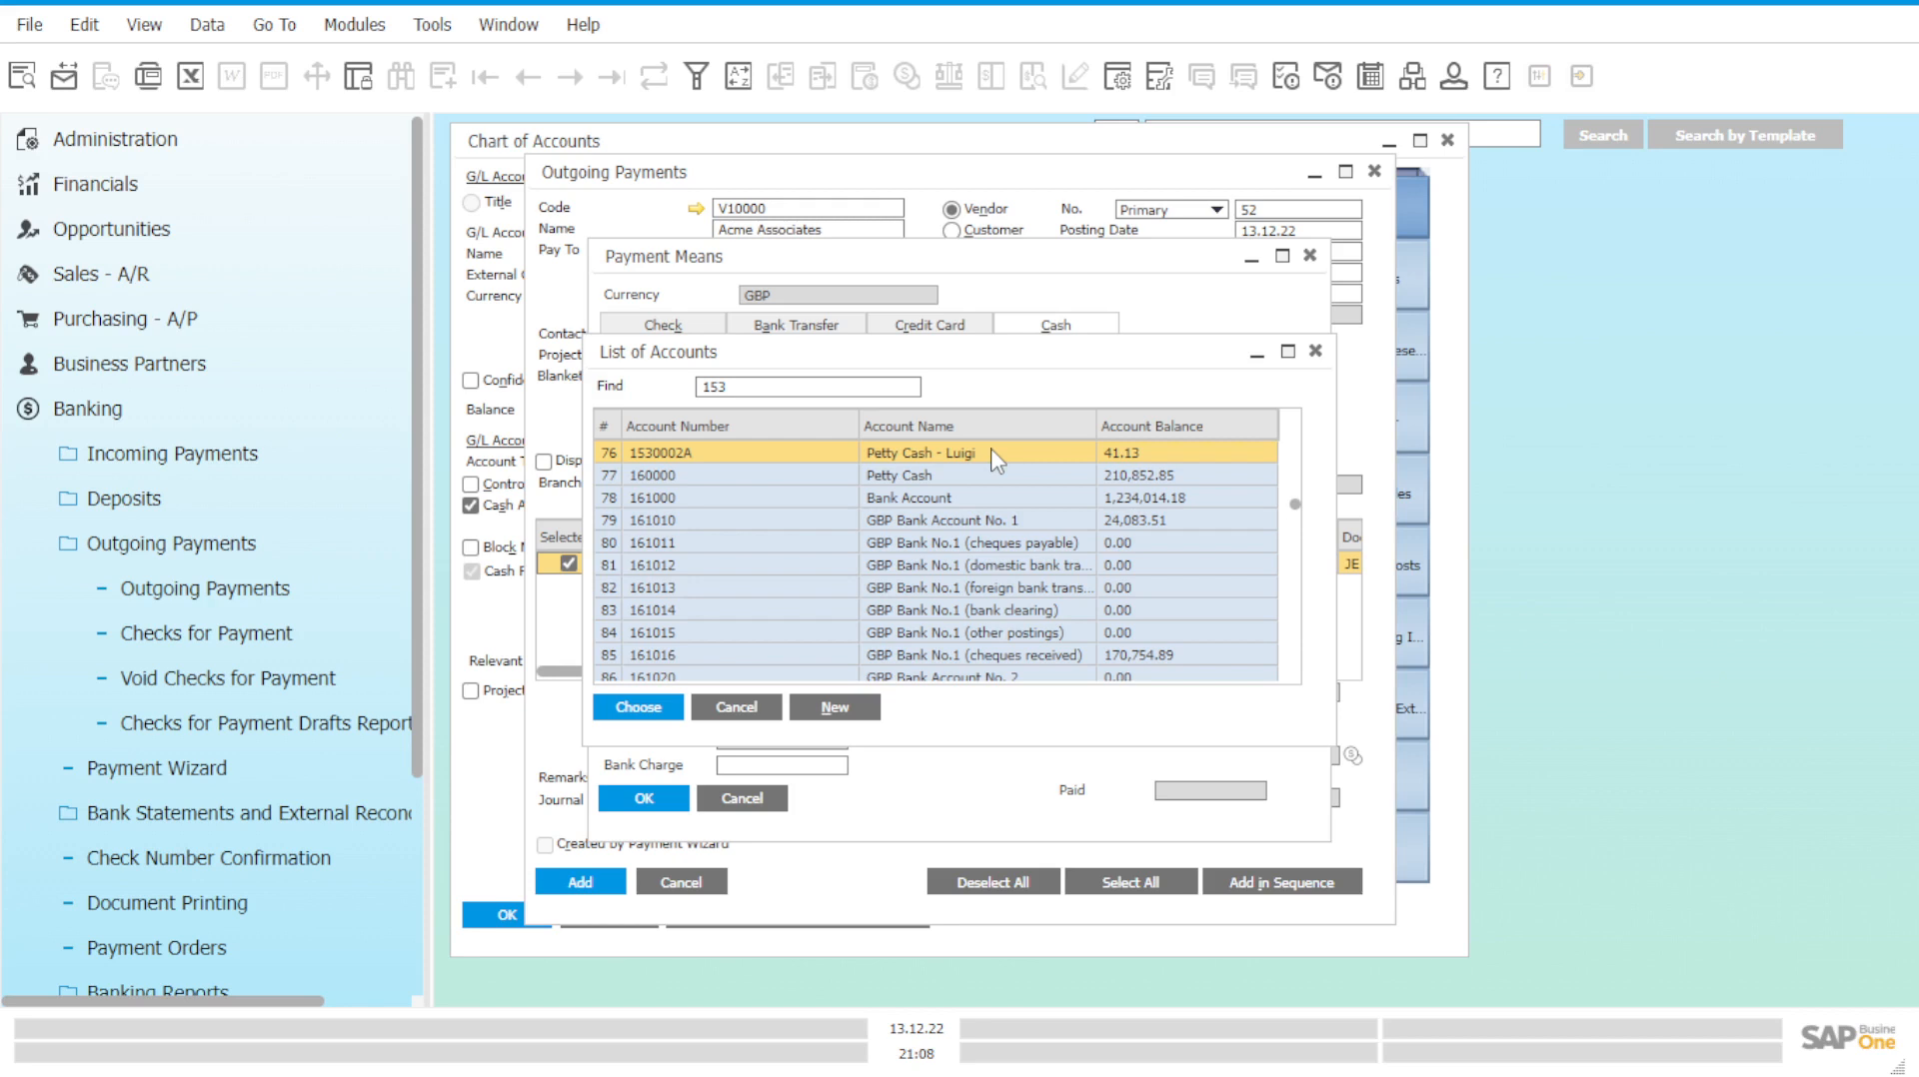
# Make 1530002A the cash account, fill the GBP 23.43 balance due as the cash total, and confirm.
pyautogui.click(636, 707)
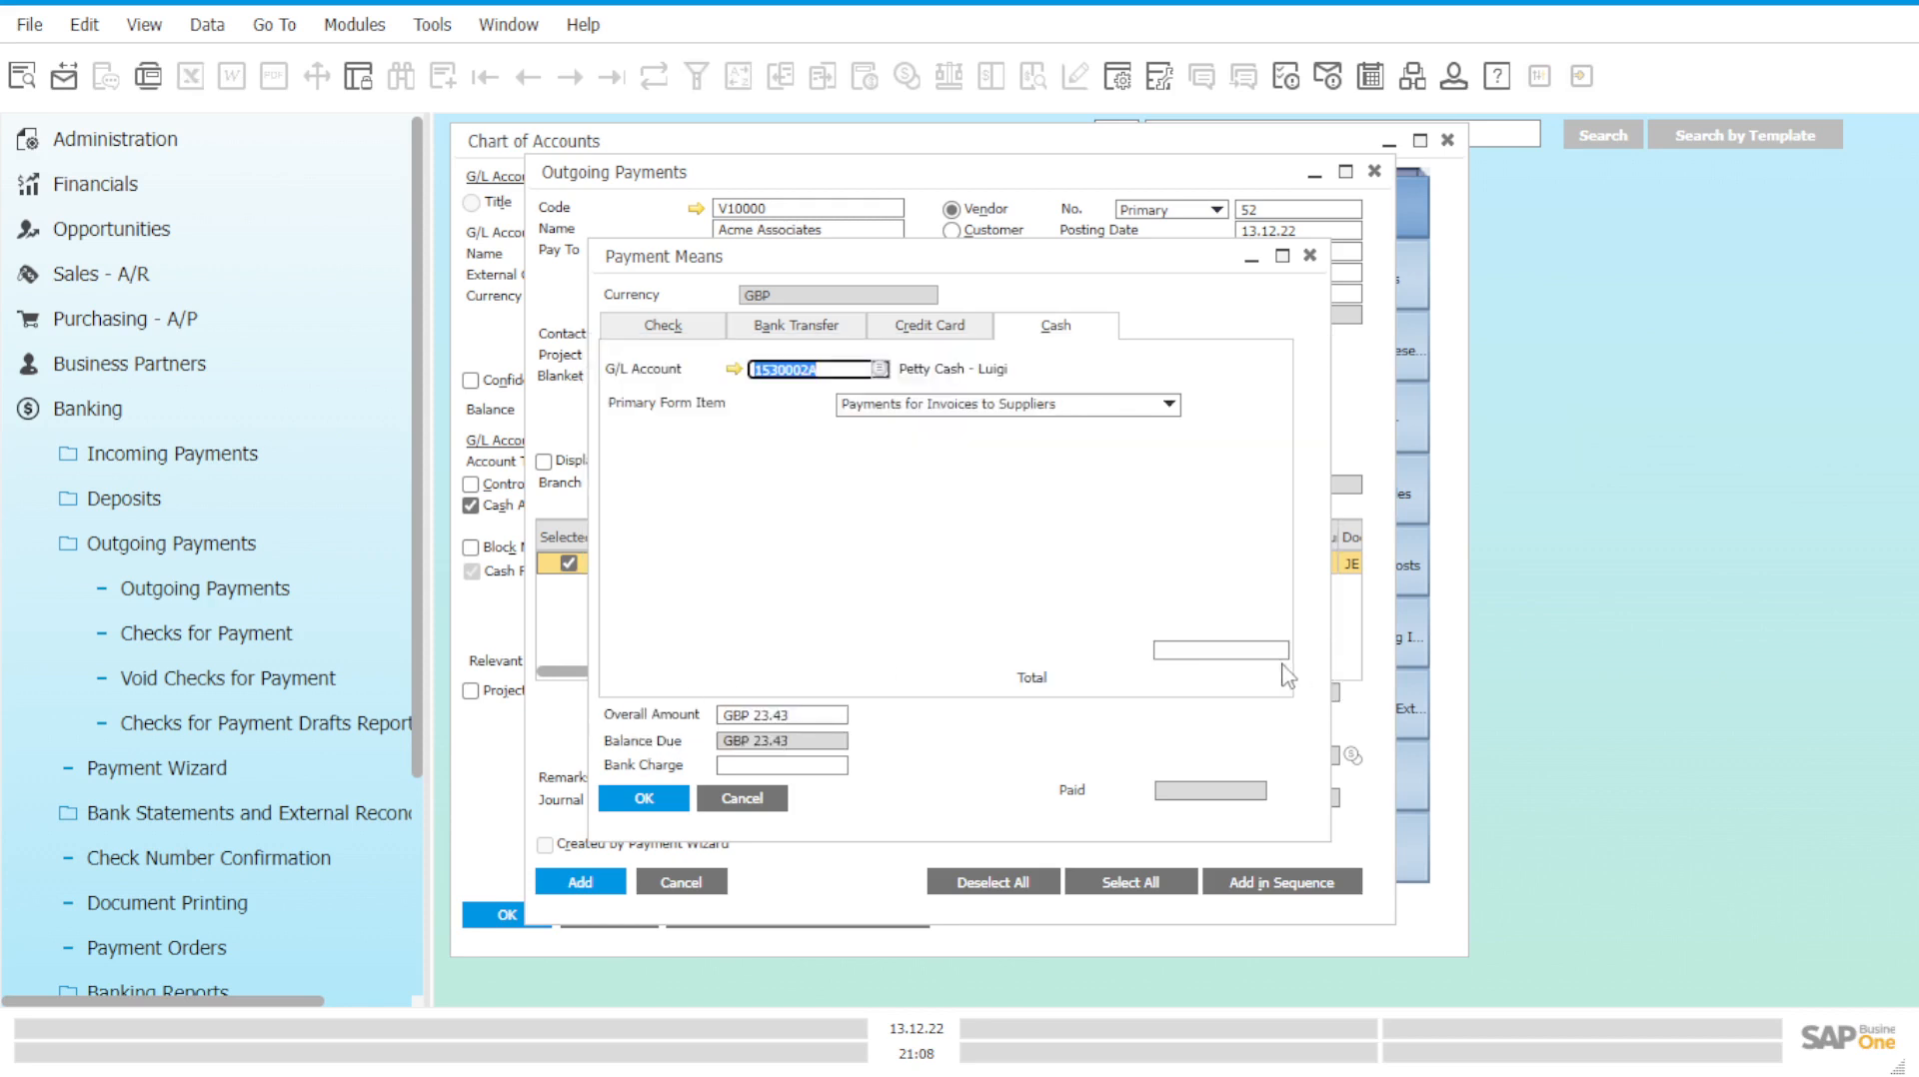
pyautogui.click(1248, 651)
pyautogui.rightClick(1248, 651)
pyautogui.click(1318, 675)
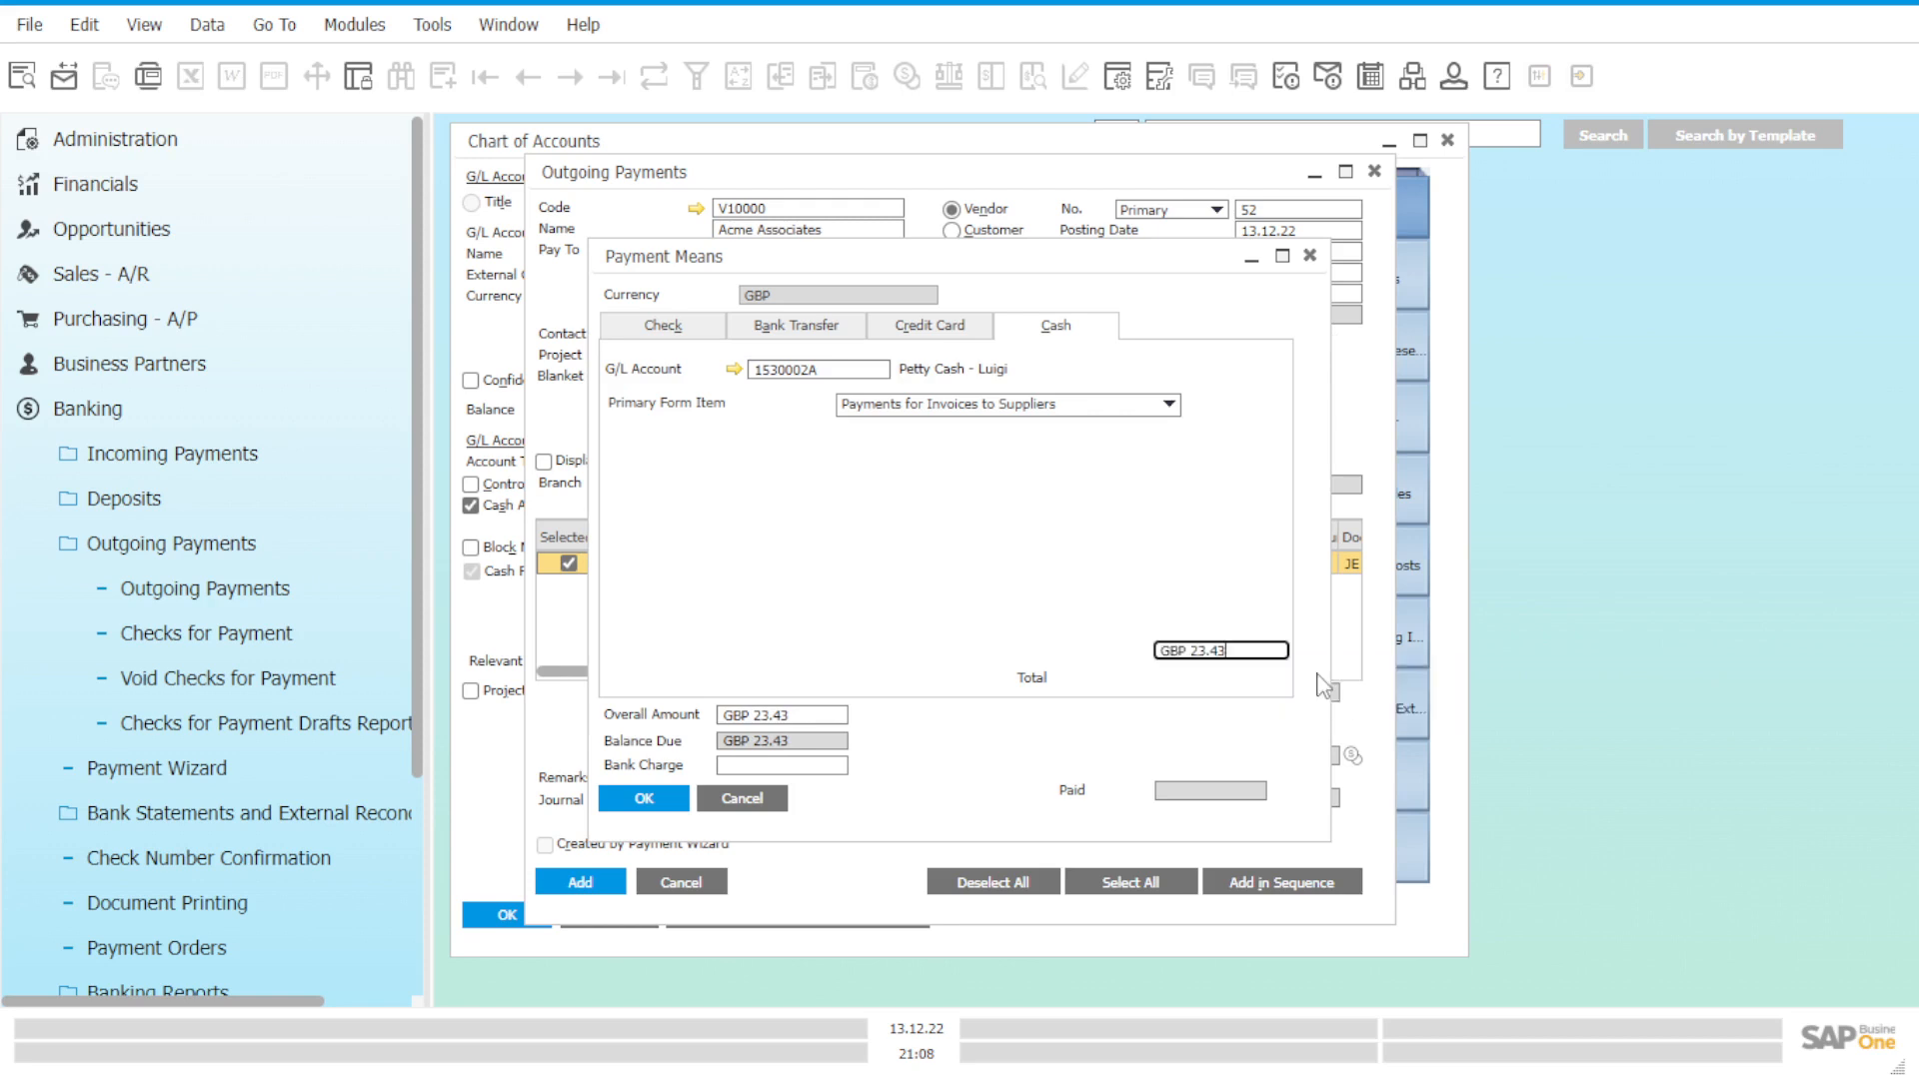
pyautogui.click(639, 799)
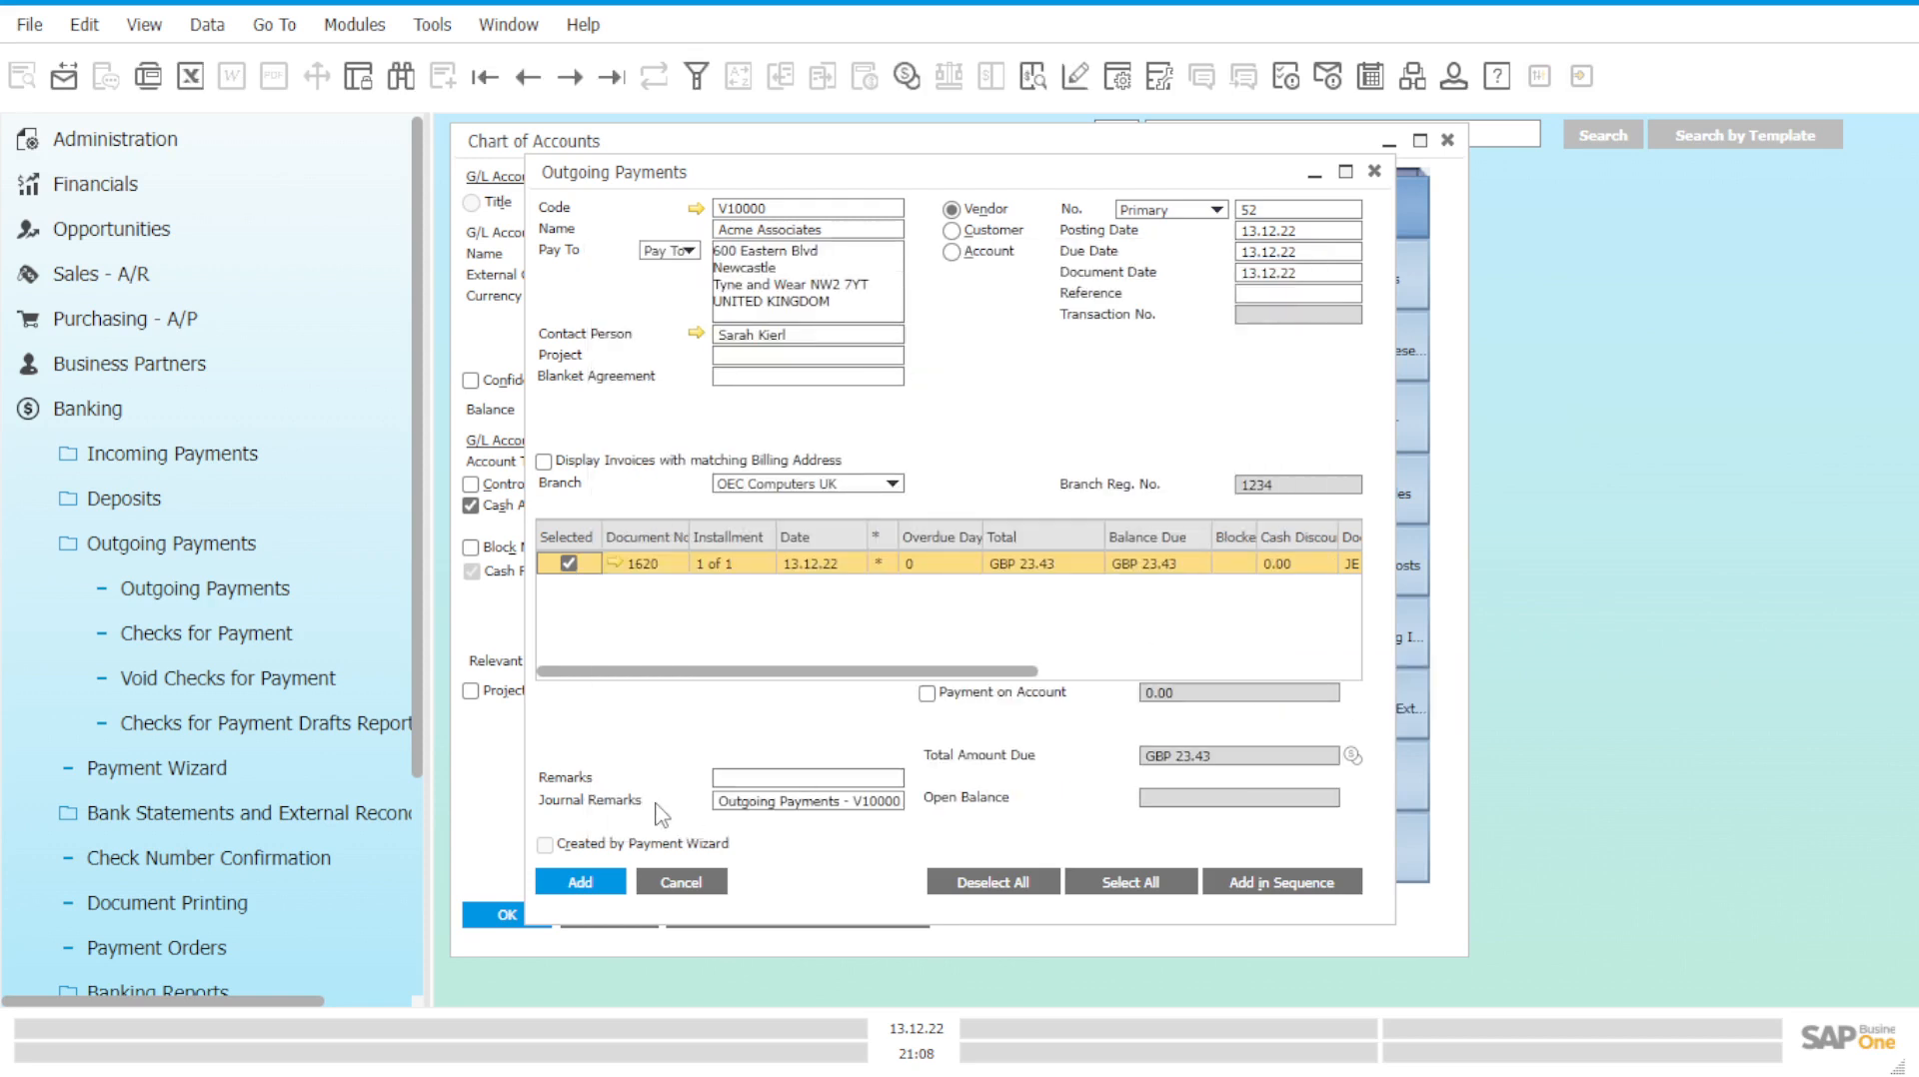
# Add outgoing payment 52, confirm the system message, and close the Outgoing Payments form.
pyautogui.click(577, 887)
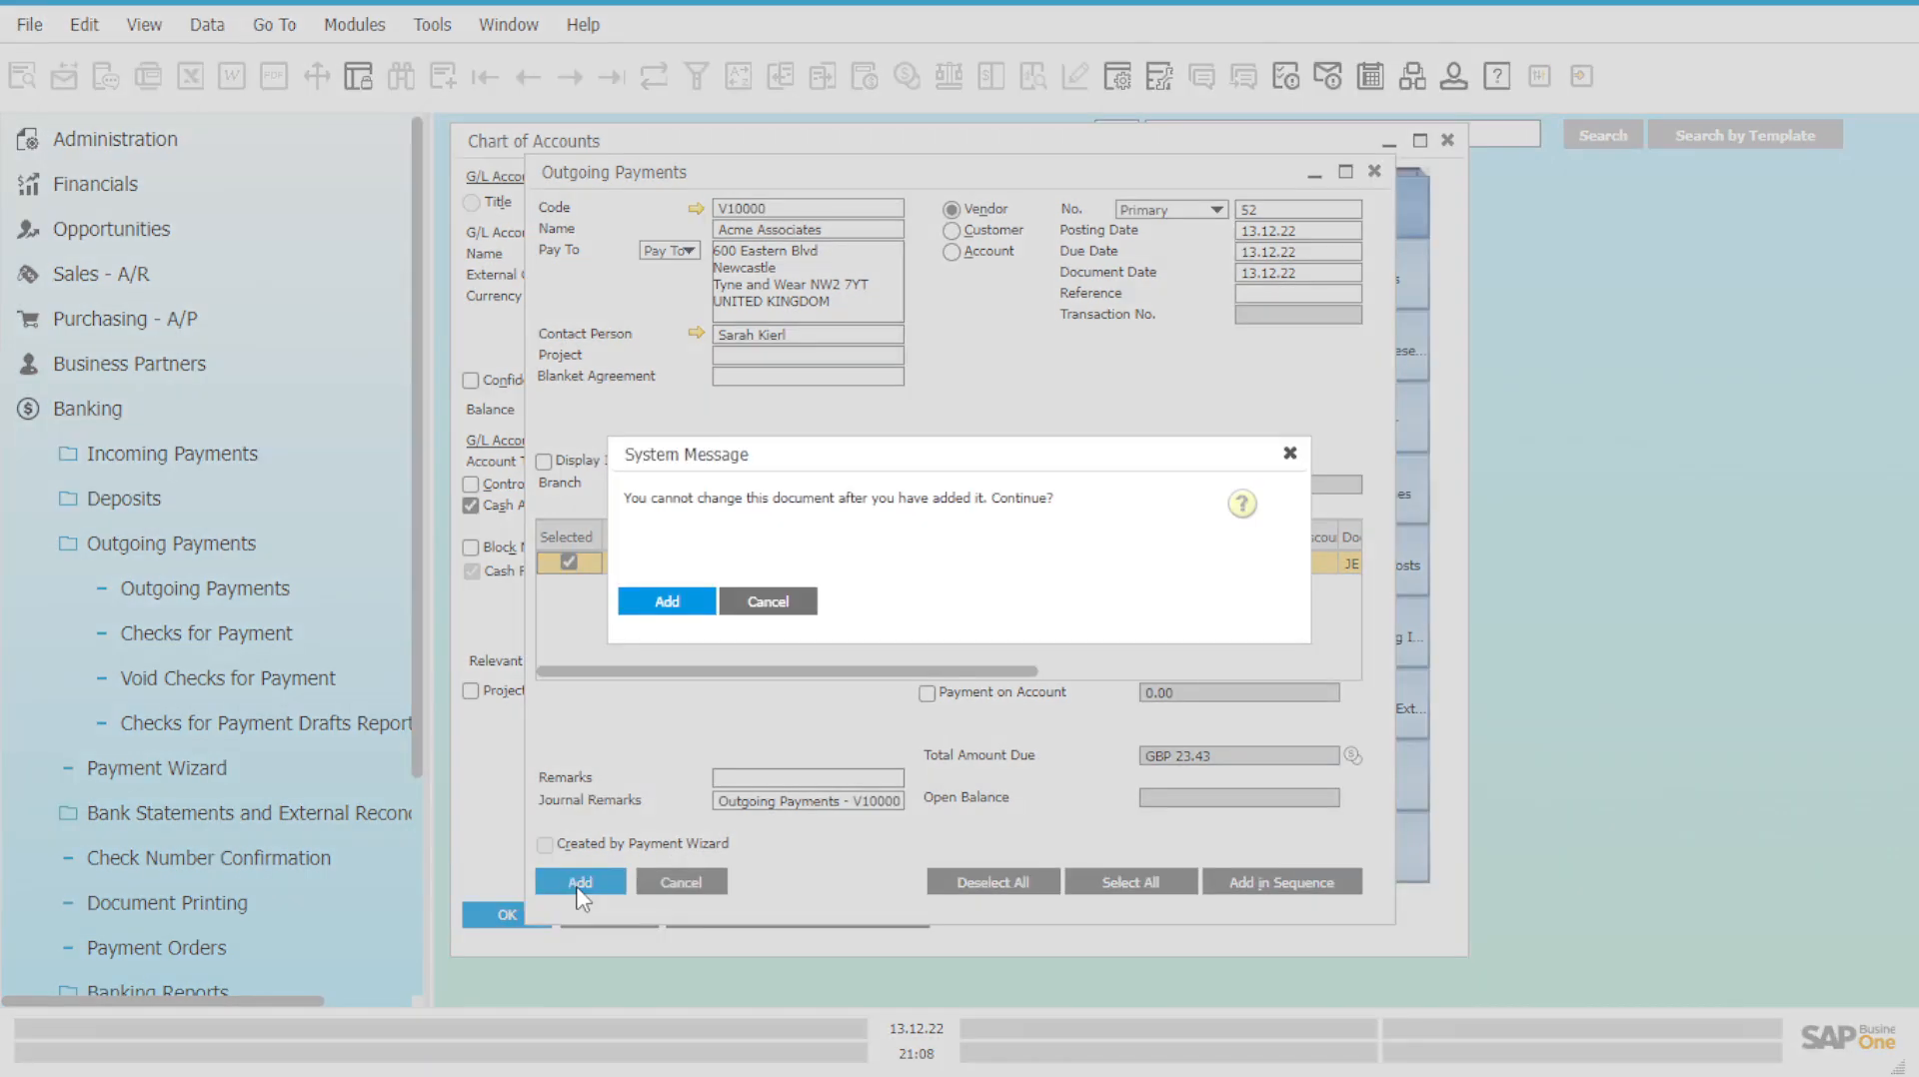
pyautogui.click(656, 604)
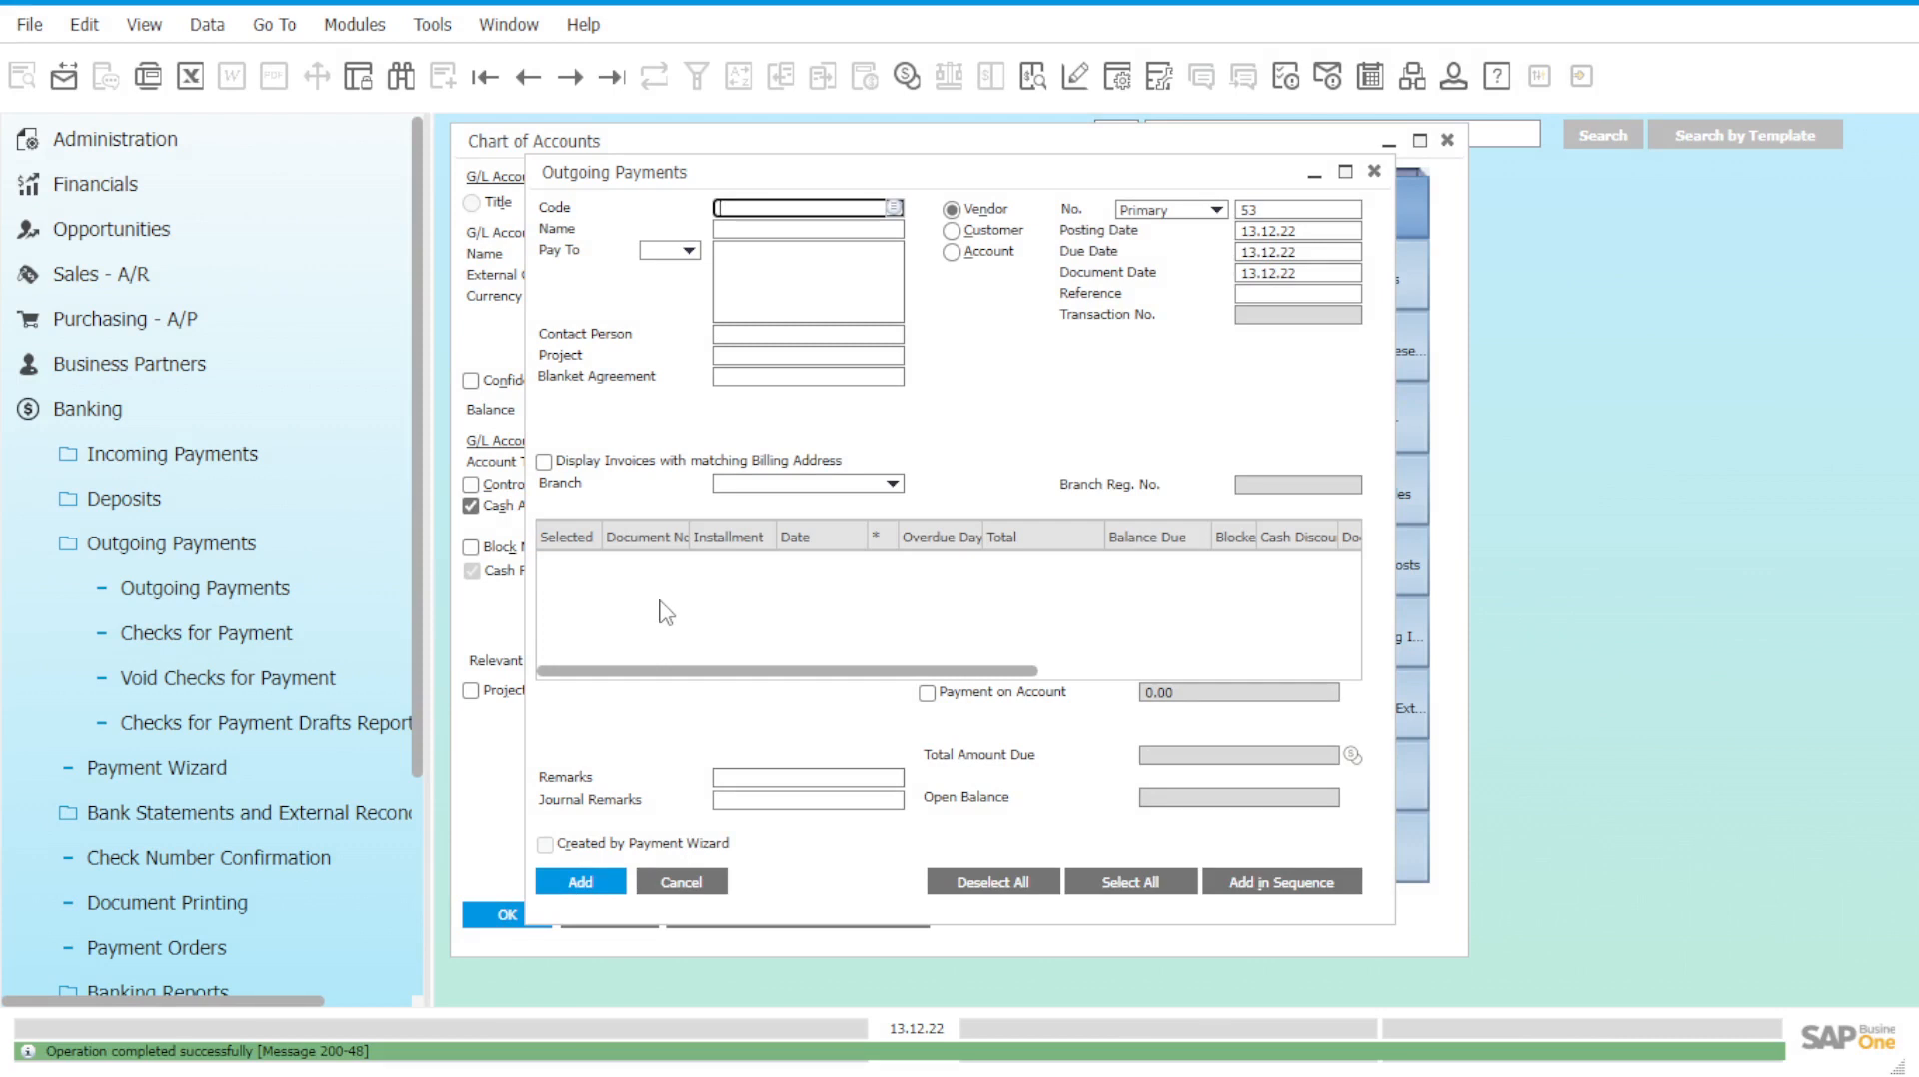
pyautogui.click(1374, 173)
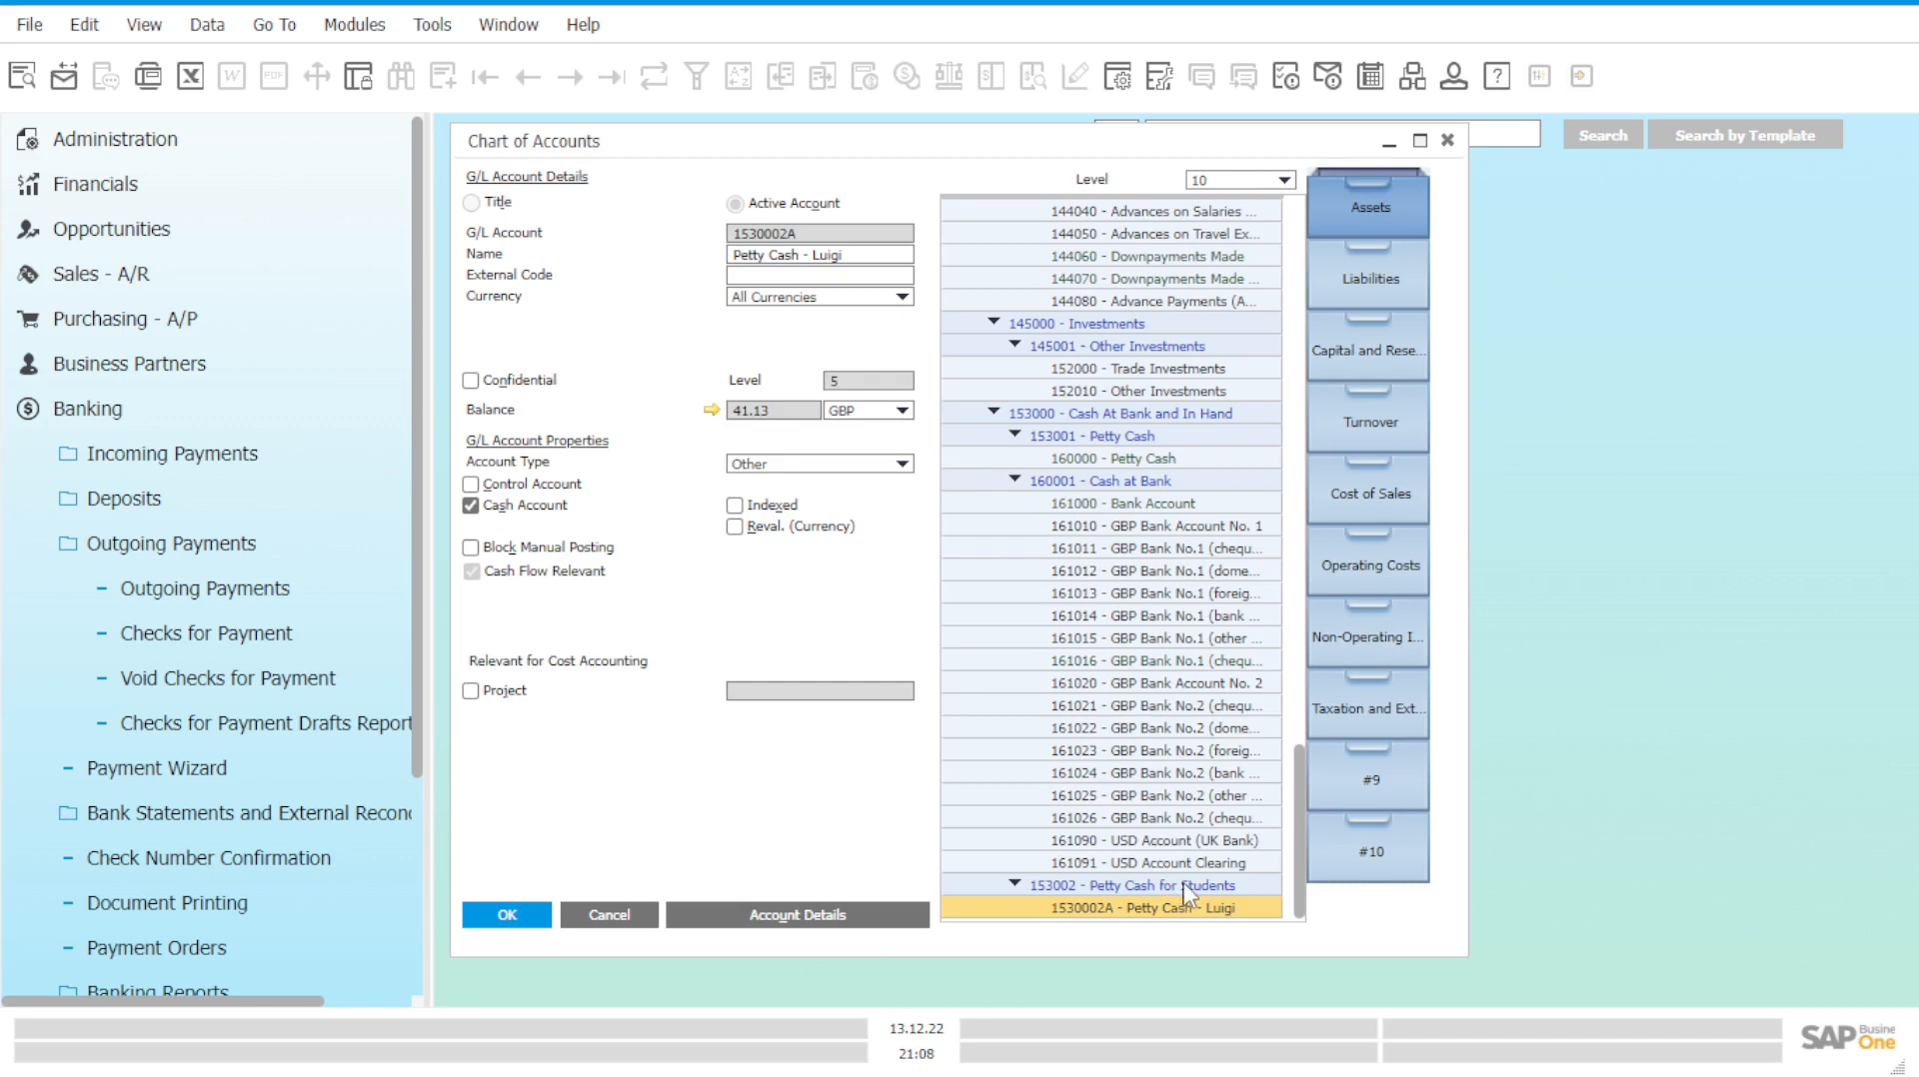
# Select Petty Cash - Luigi (1530002A) in the Chart of Accounts and open its GBP 17.70 balance.
pyautogui.click(1185, 887)
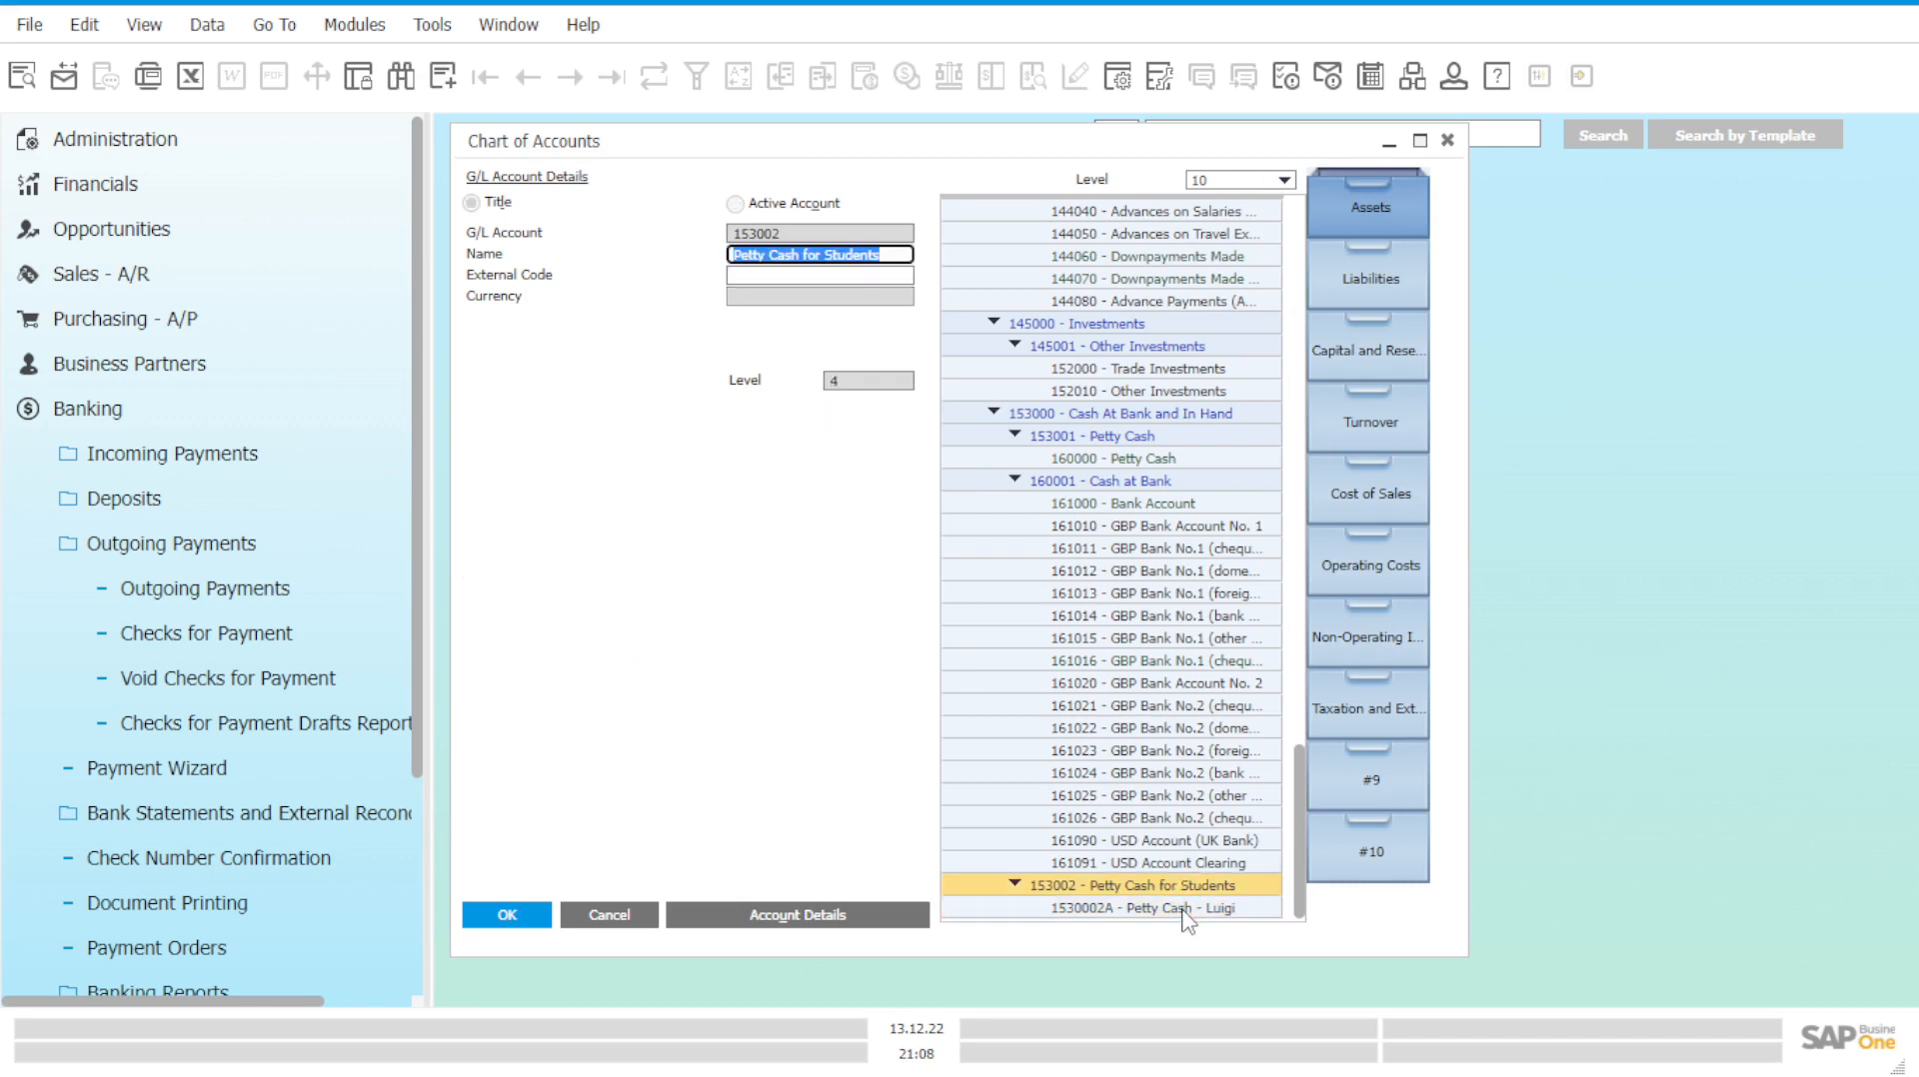
pyautogui.click(1129, 909)
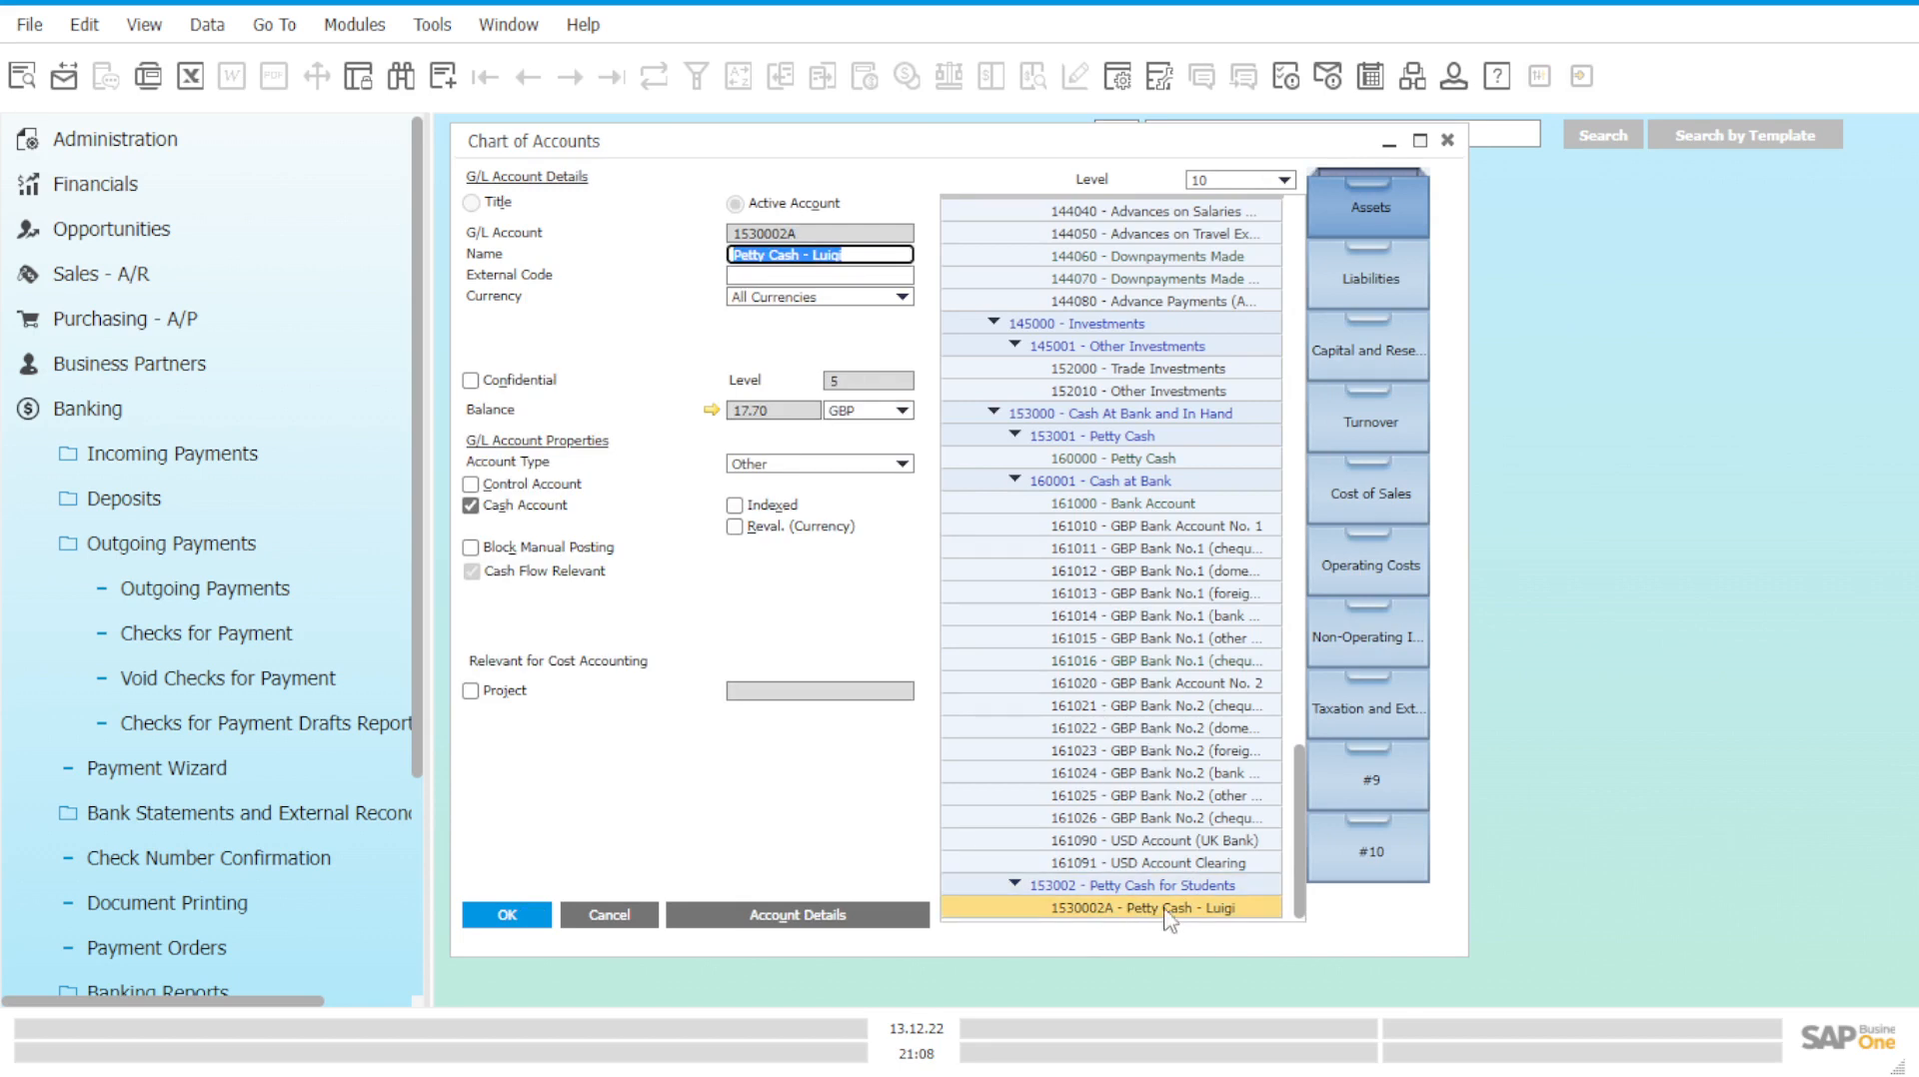
pyautogui.click(710, 409)
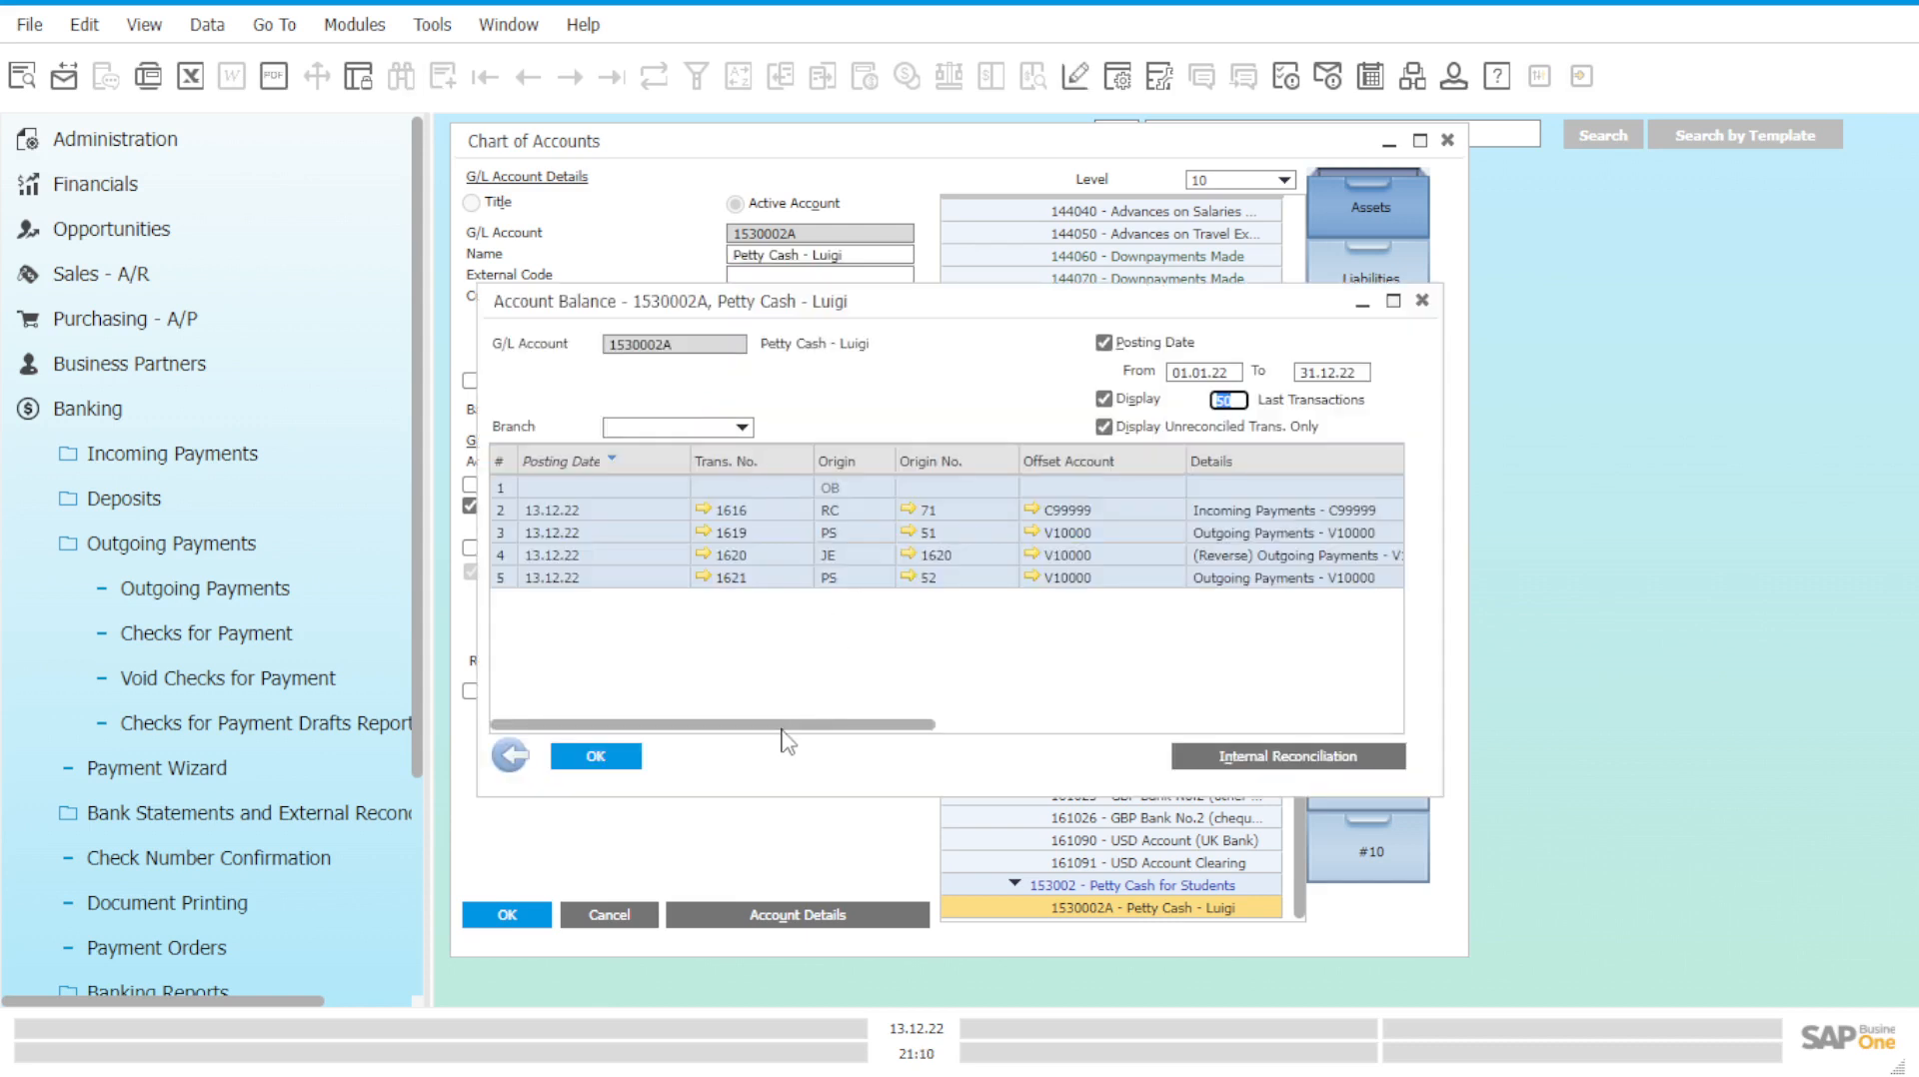
# Check the 23.43 outgoing payment in the 1530002A postings, close them, and select 160000 Petty Cash.
pyautogui.moveTo(781, 729); pyautogui.dragTo(1082, 744)
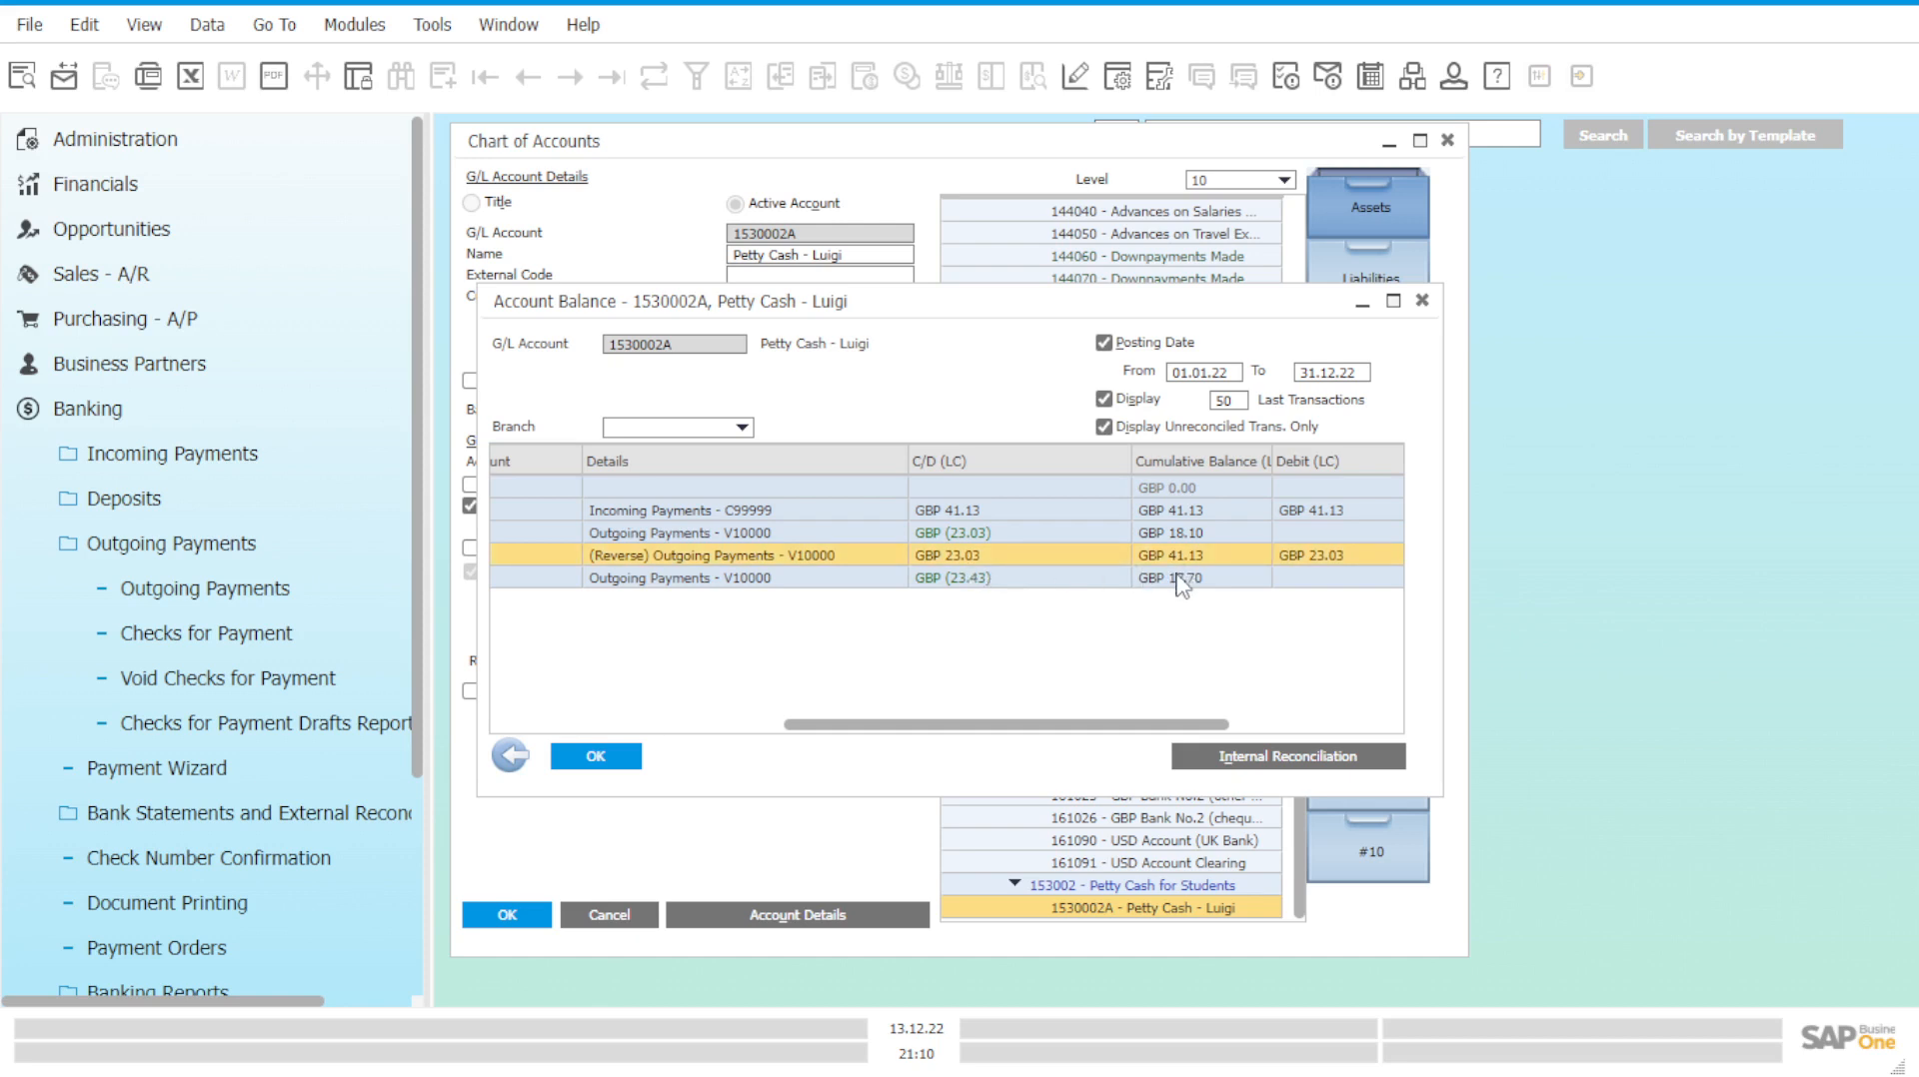
pyautogui.click(1183, 580)
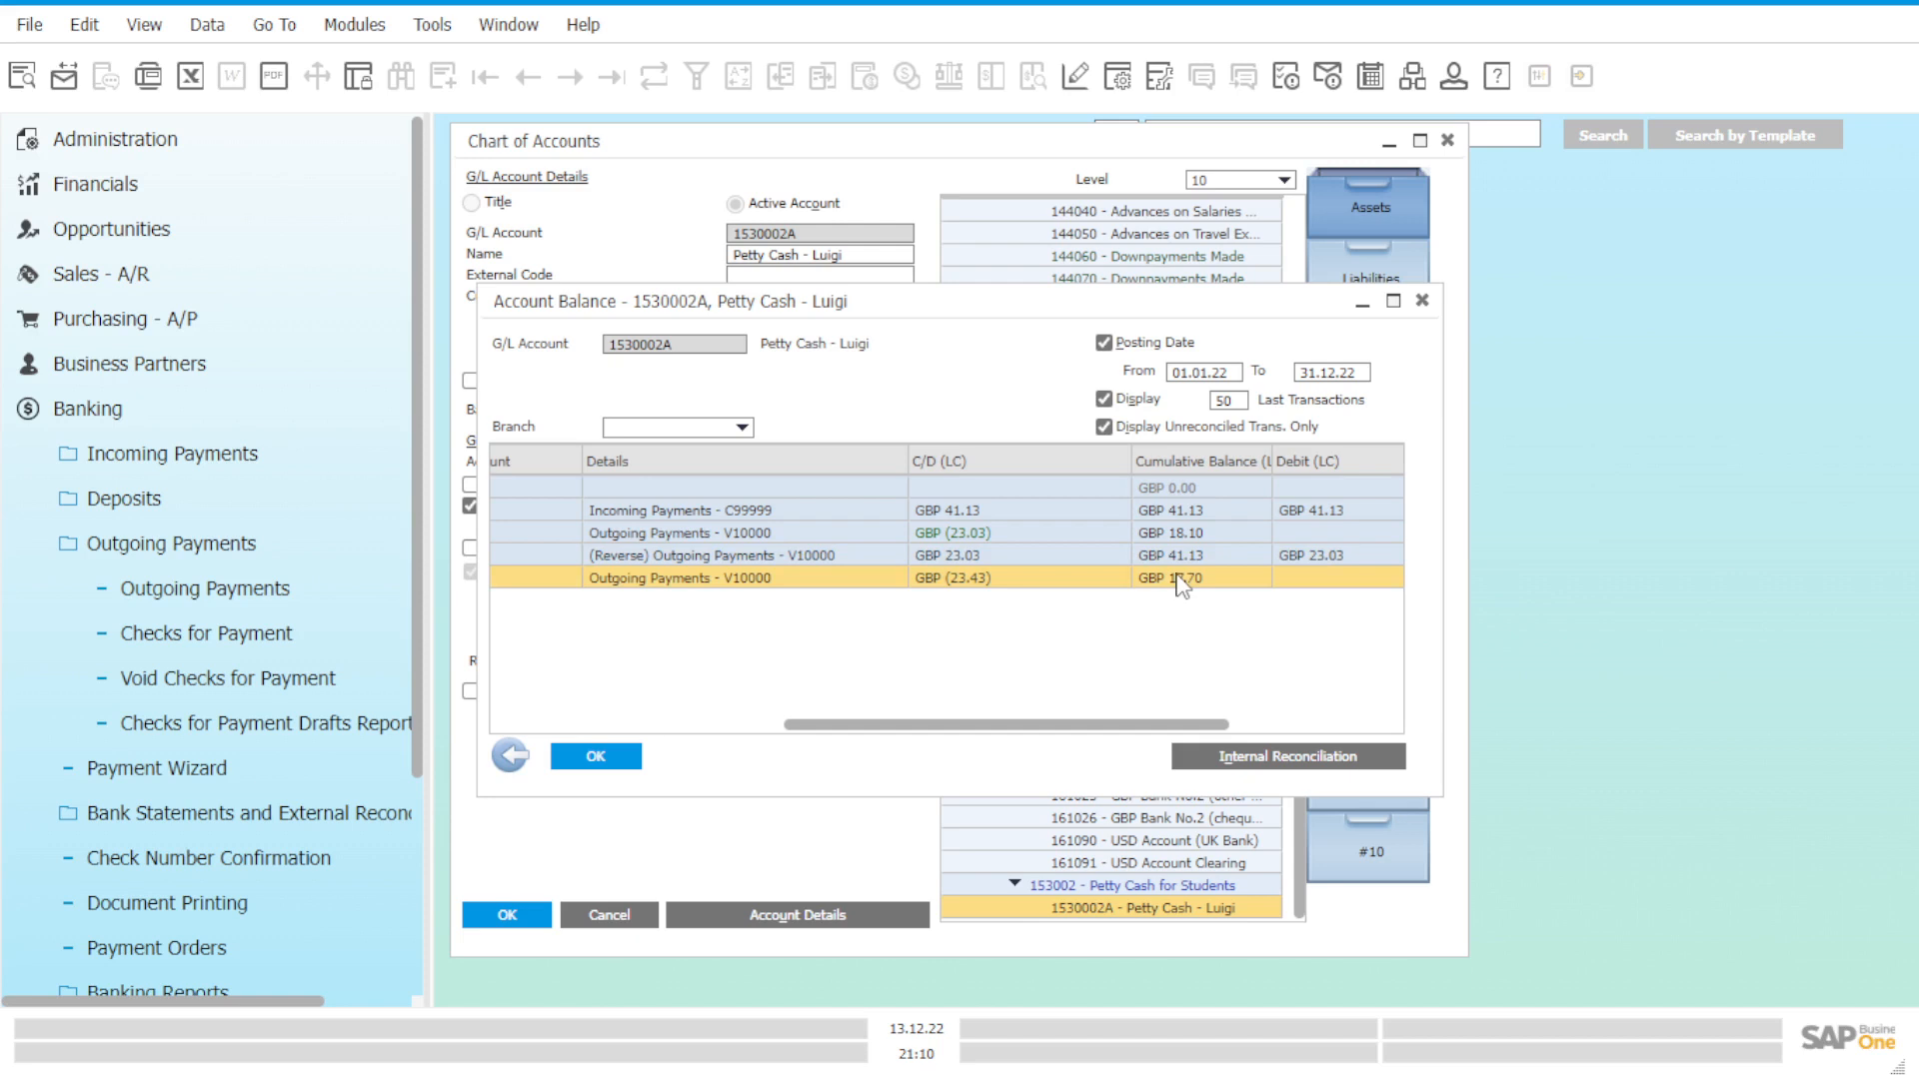
pyautogui.moveTo(1136, 725); pyautogui.dragTo(1112, 737)
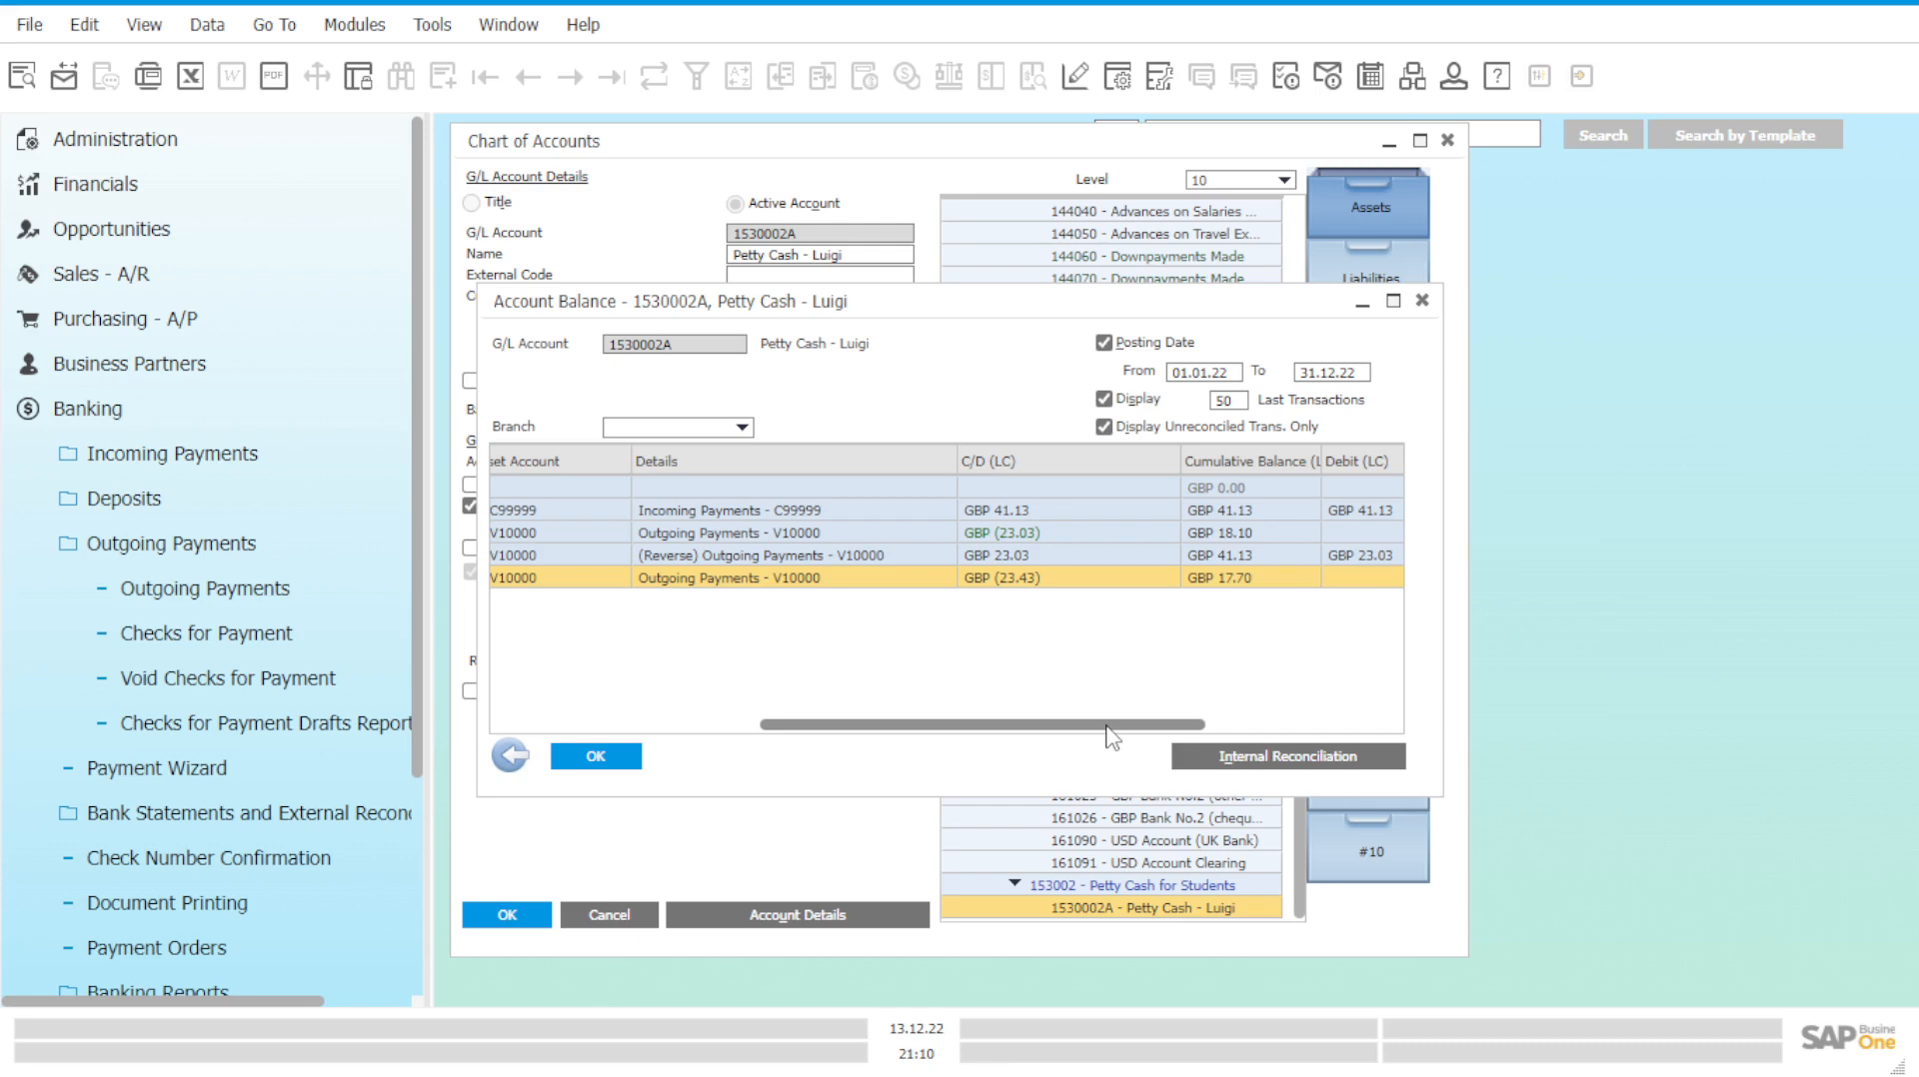
pyautogui.click(1422, 300)
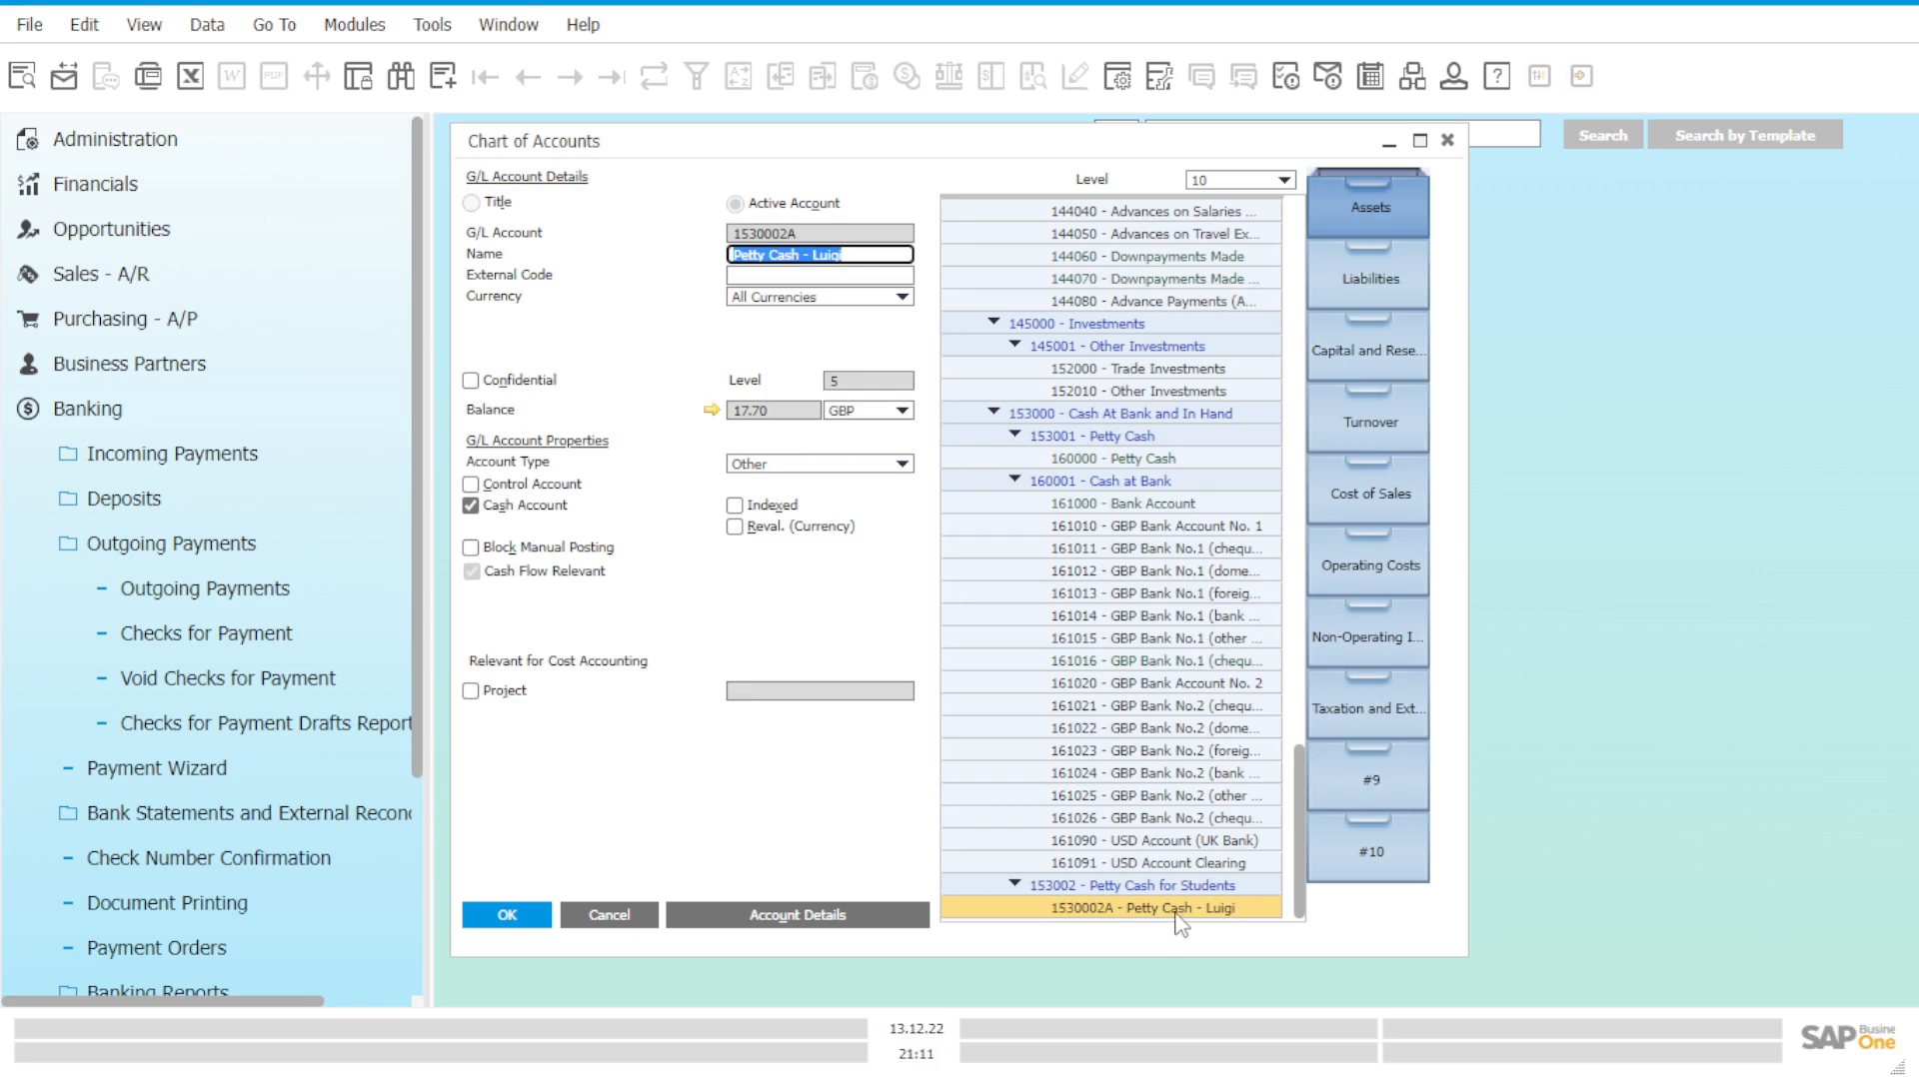
pyautogui.click(1168, 460)
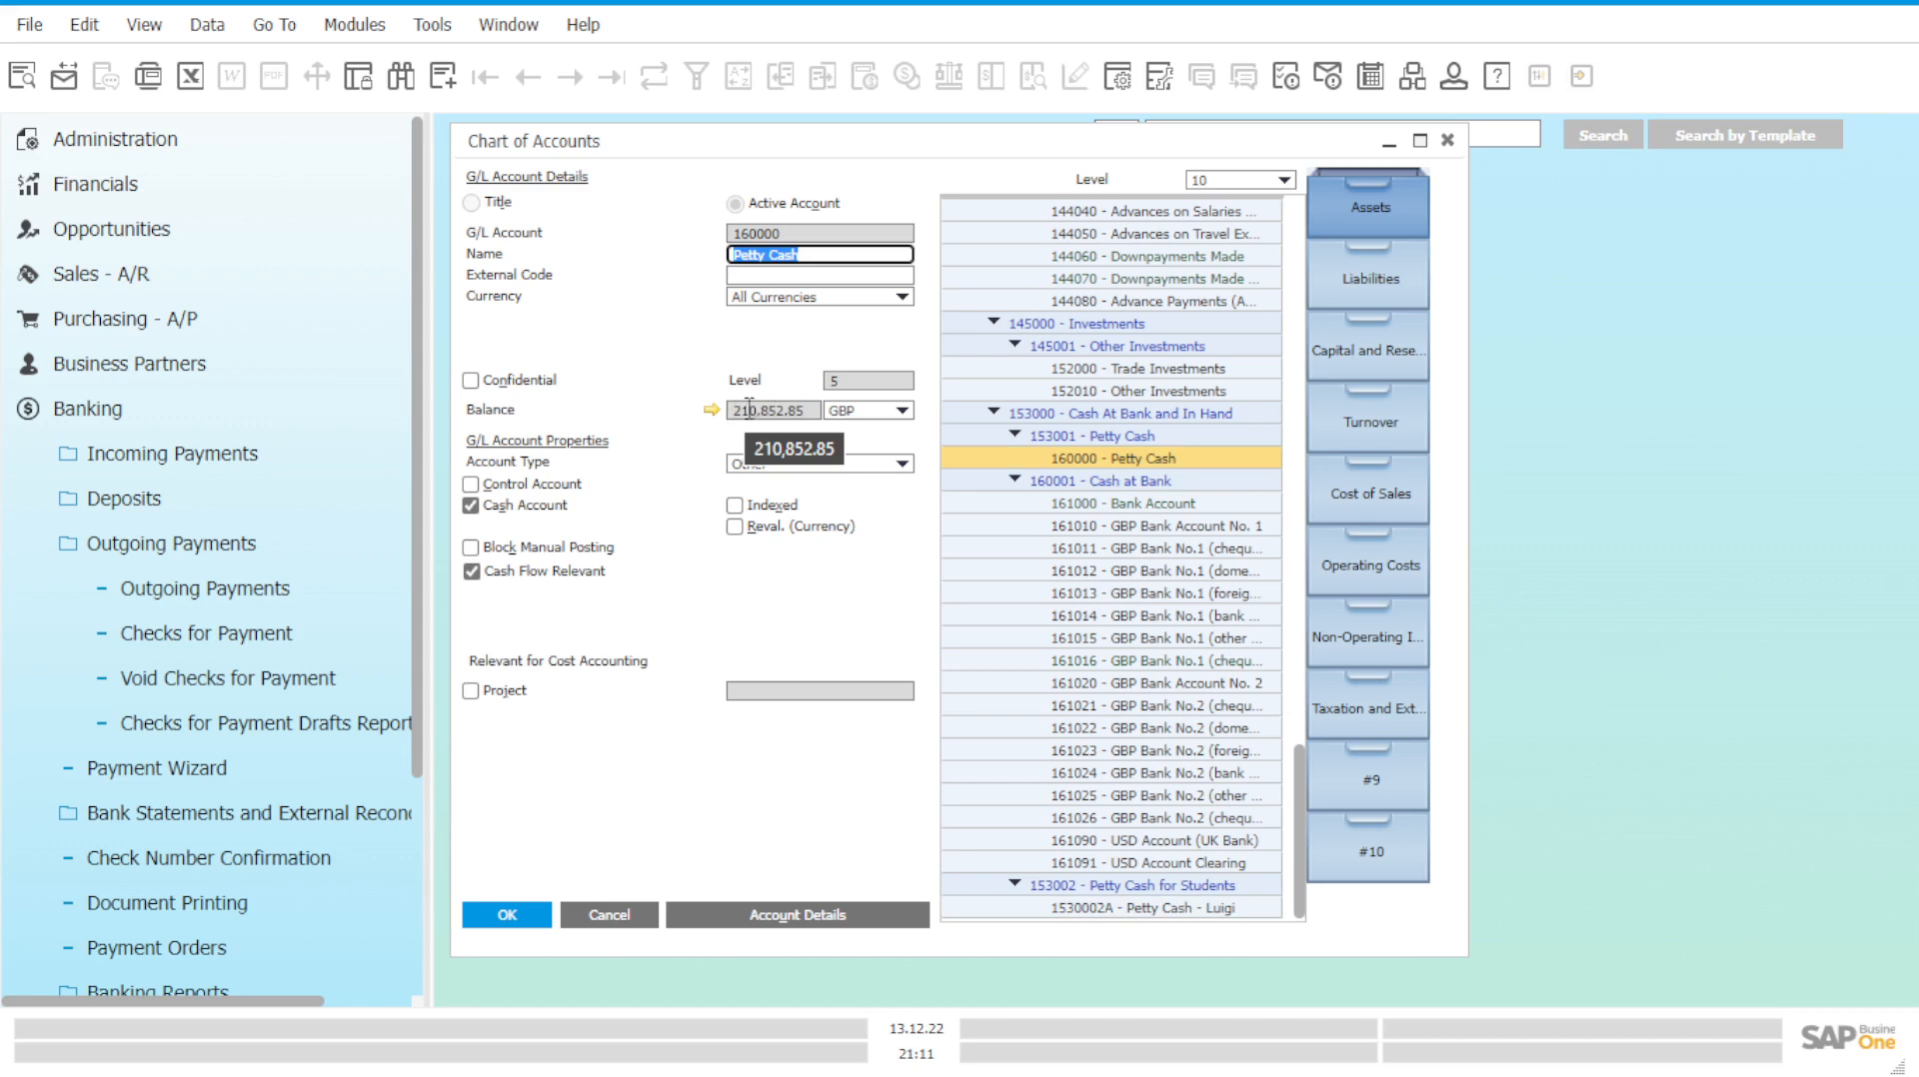
# Recheck the Petty Cash (160000) balance, then Petty Cash - Luigi (1530002A).
pyautogui.moveTo(760, 411); pyautogui.dragTo(787, 413)
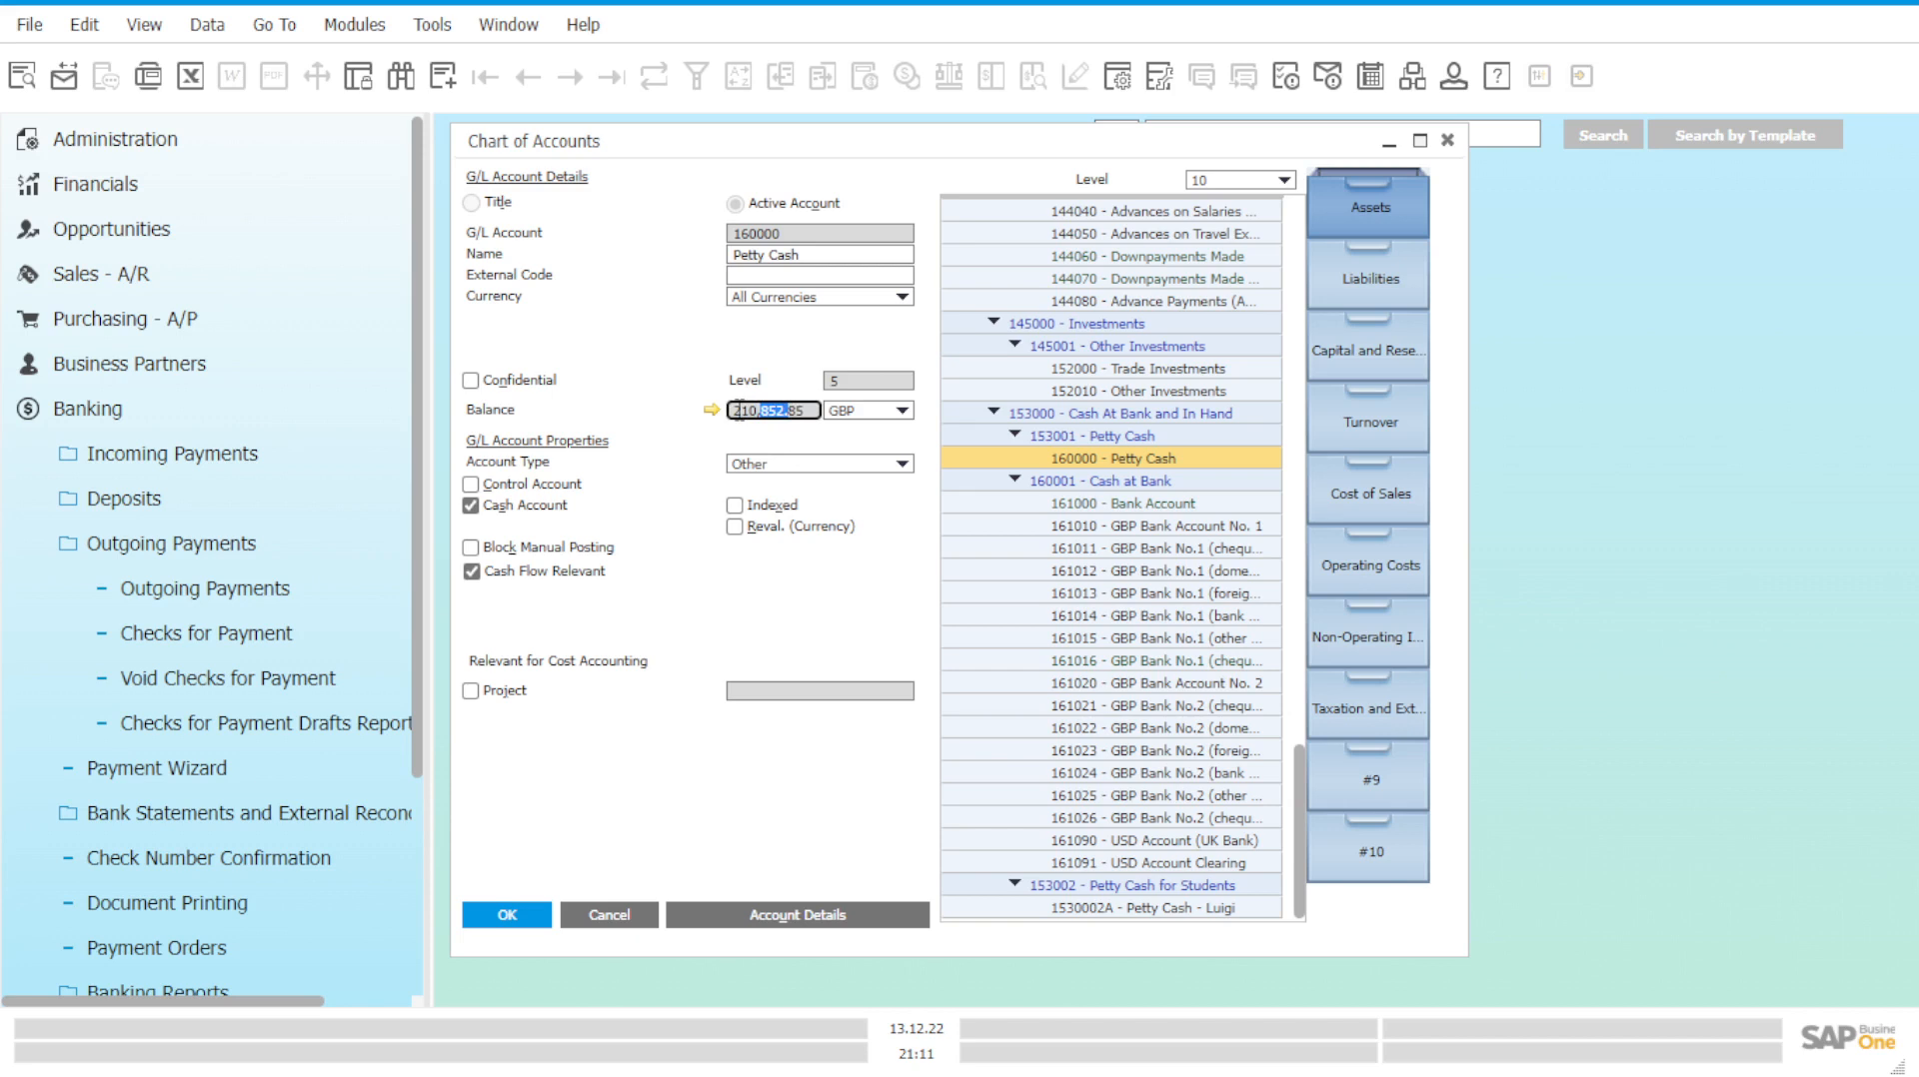
pyautogui.moveTo(787, 411); pyautogui.dragTo(812, 424)
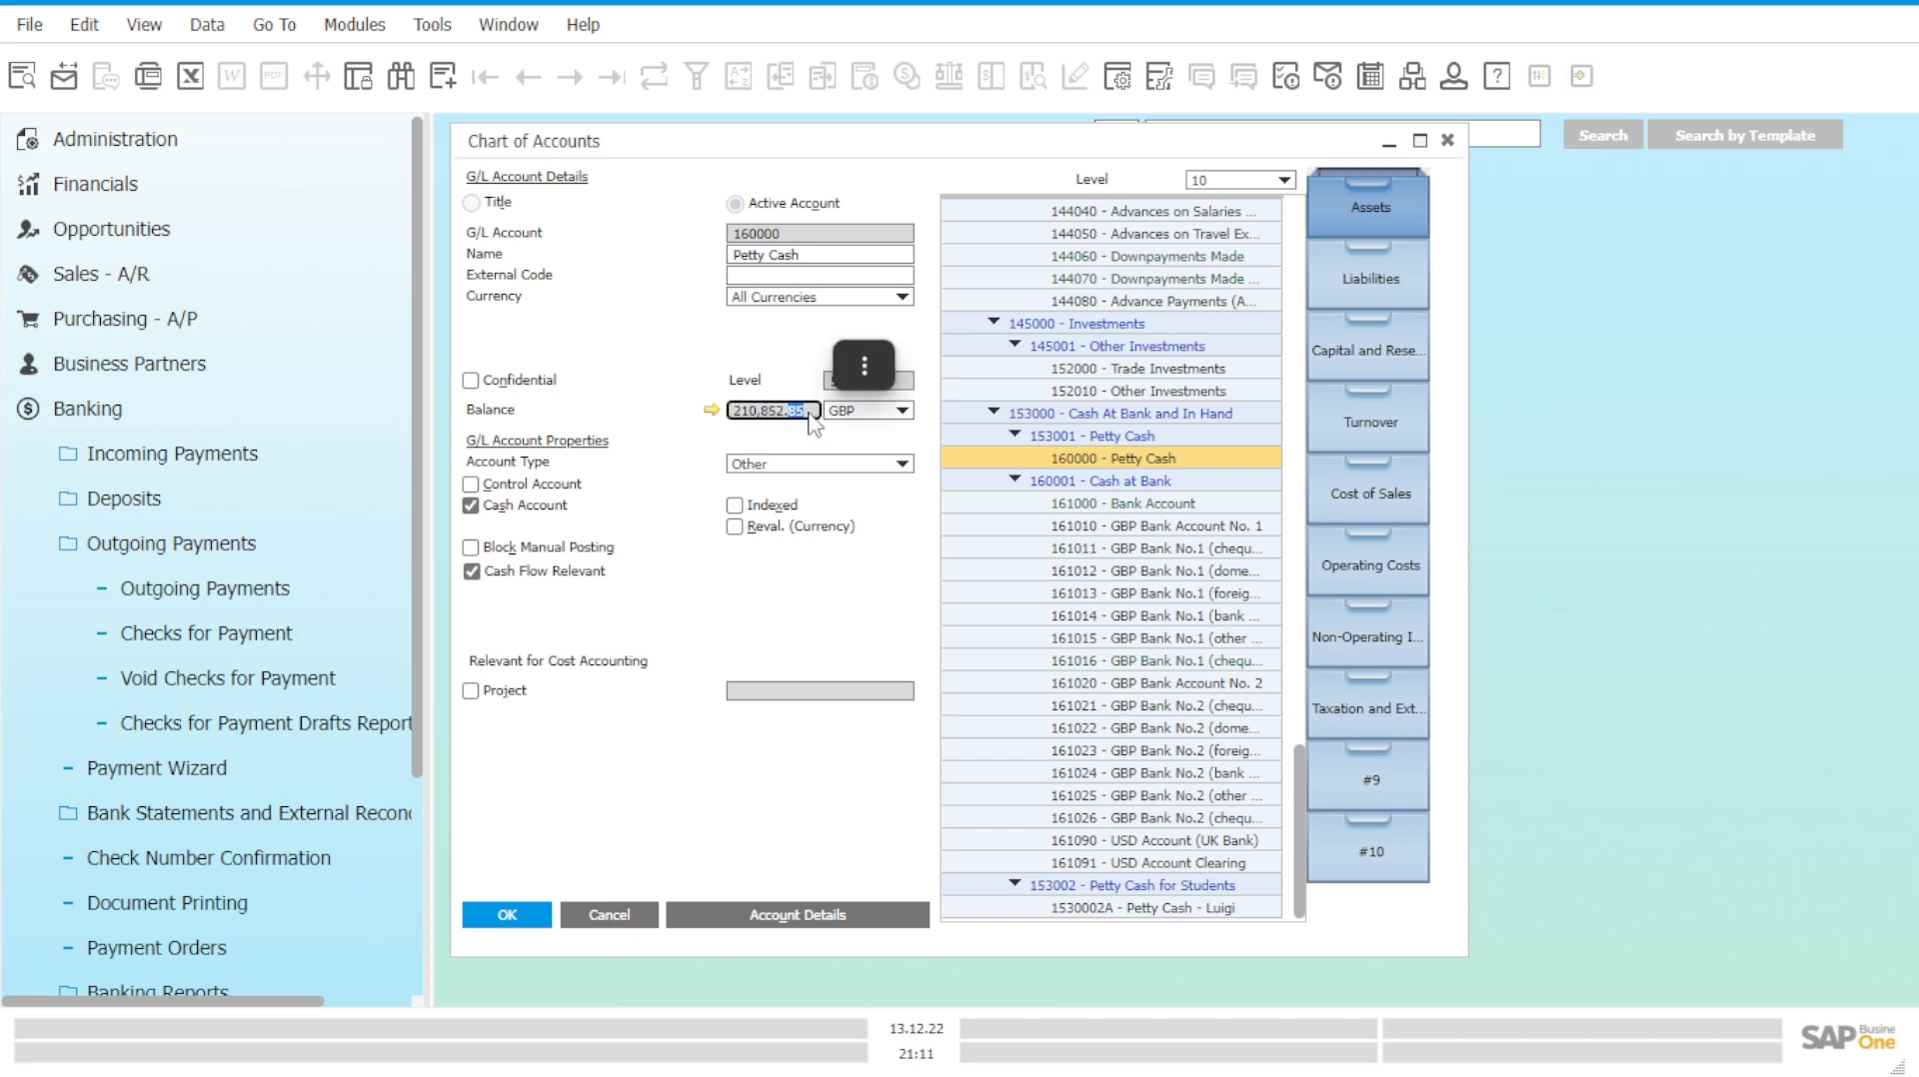
pyautogui.click(806, 413)
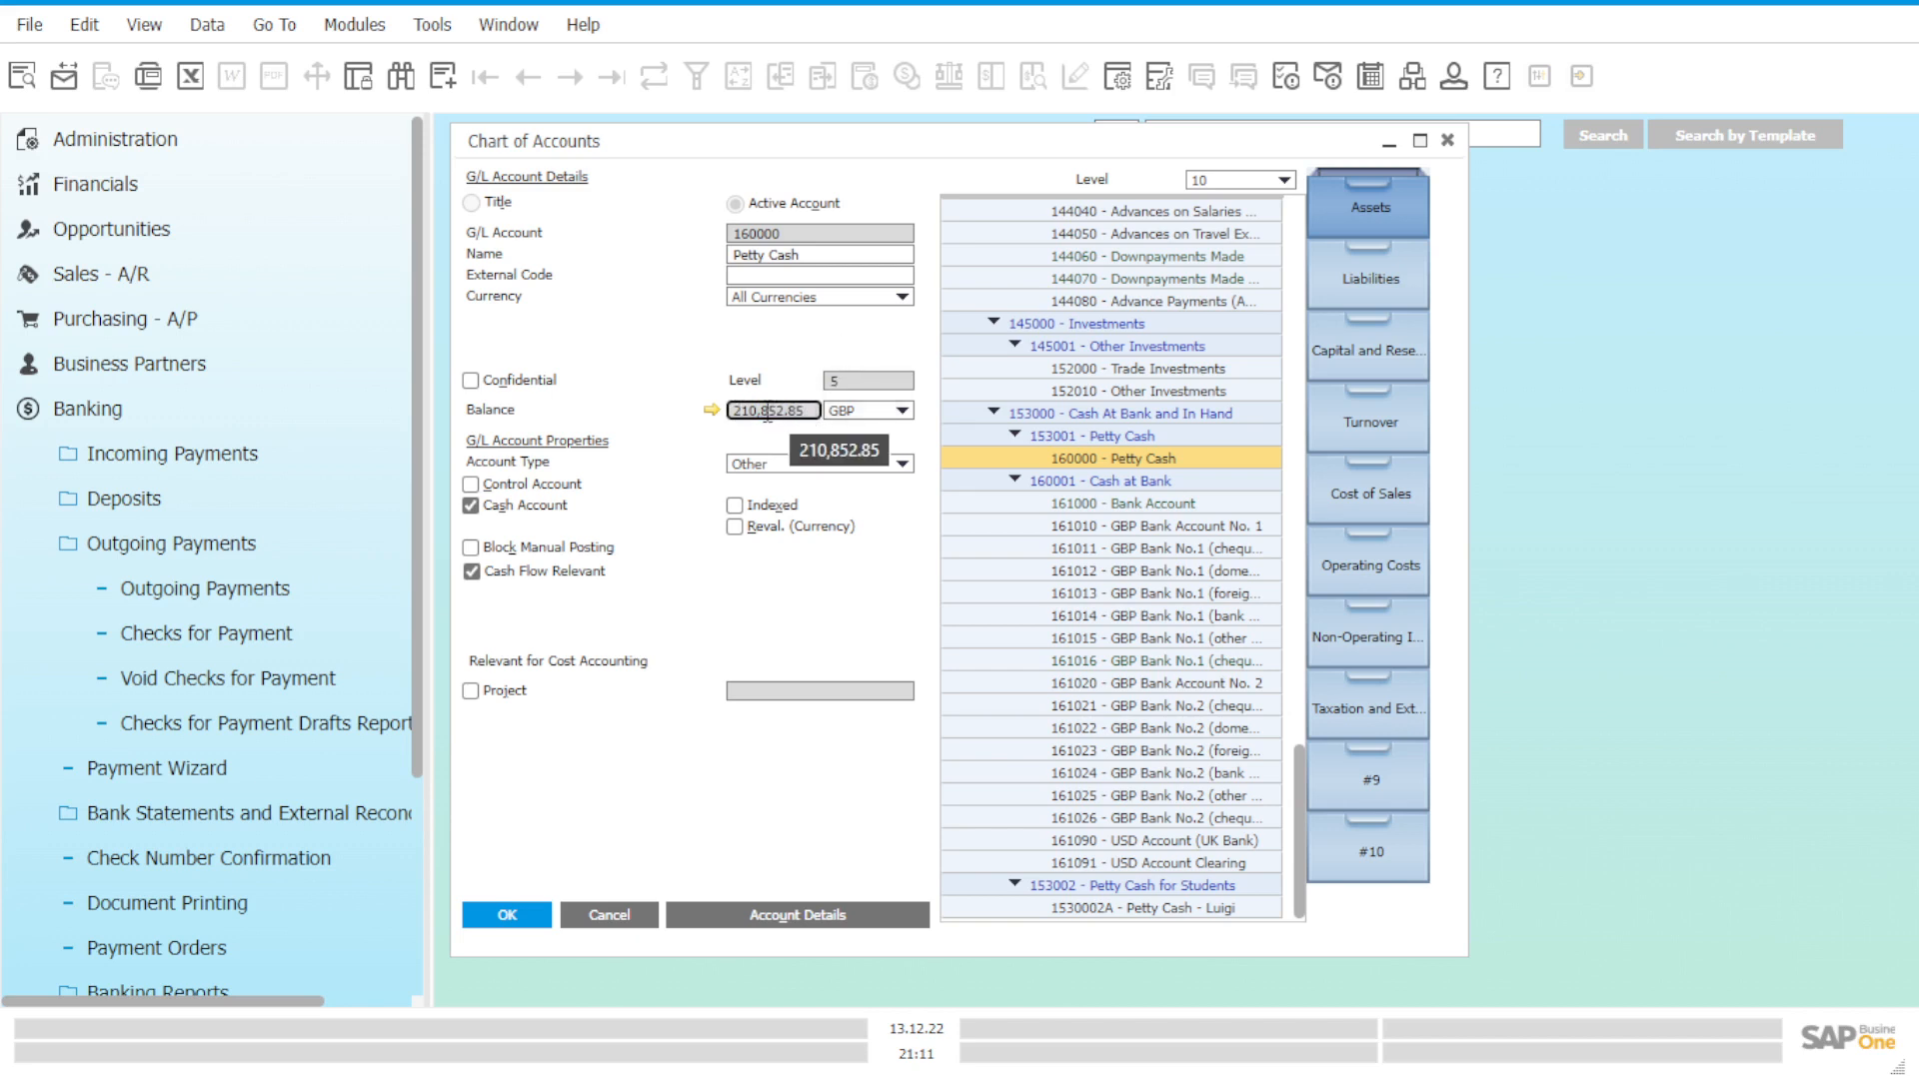
pyautogui.click(1104, 460)
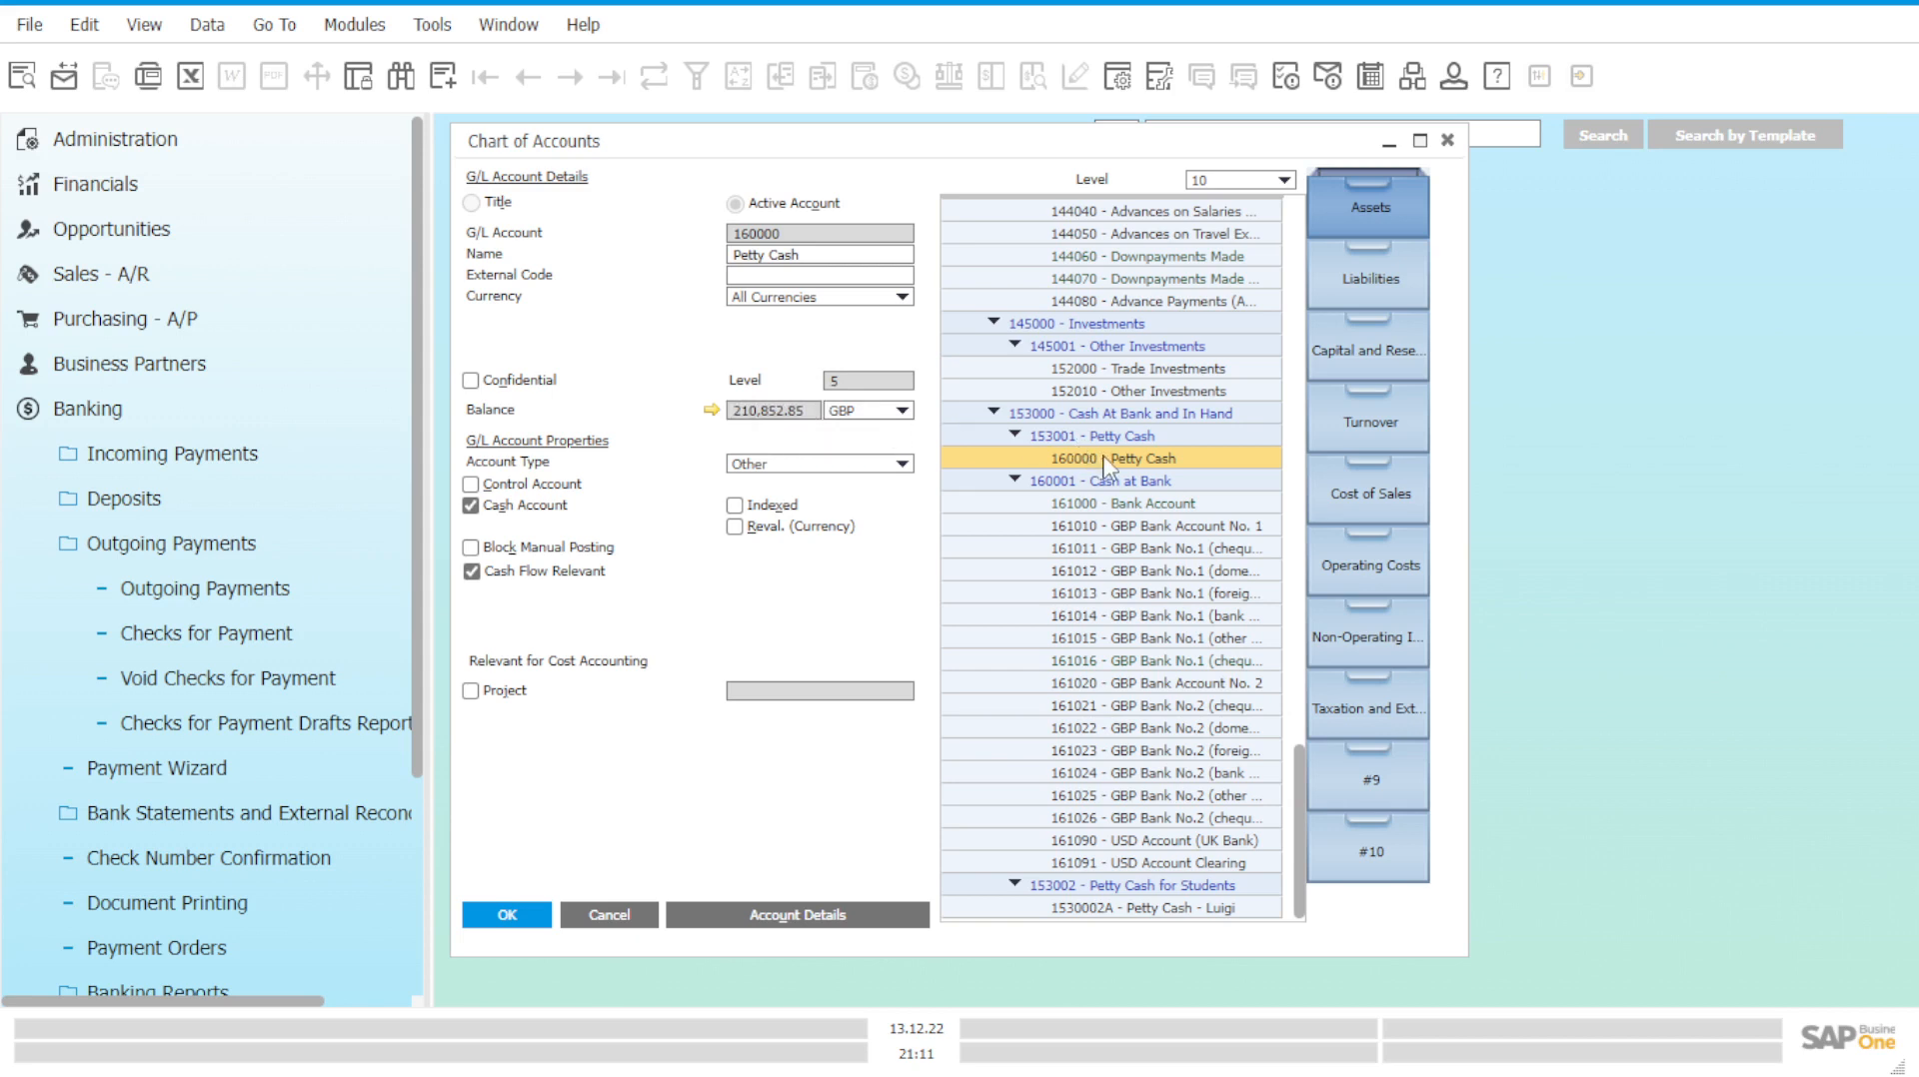
pyautogui.click(1197, 911)
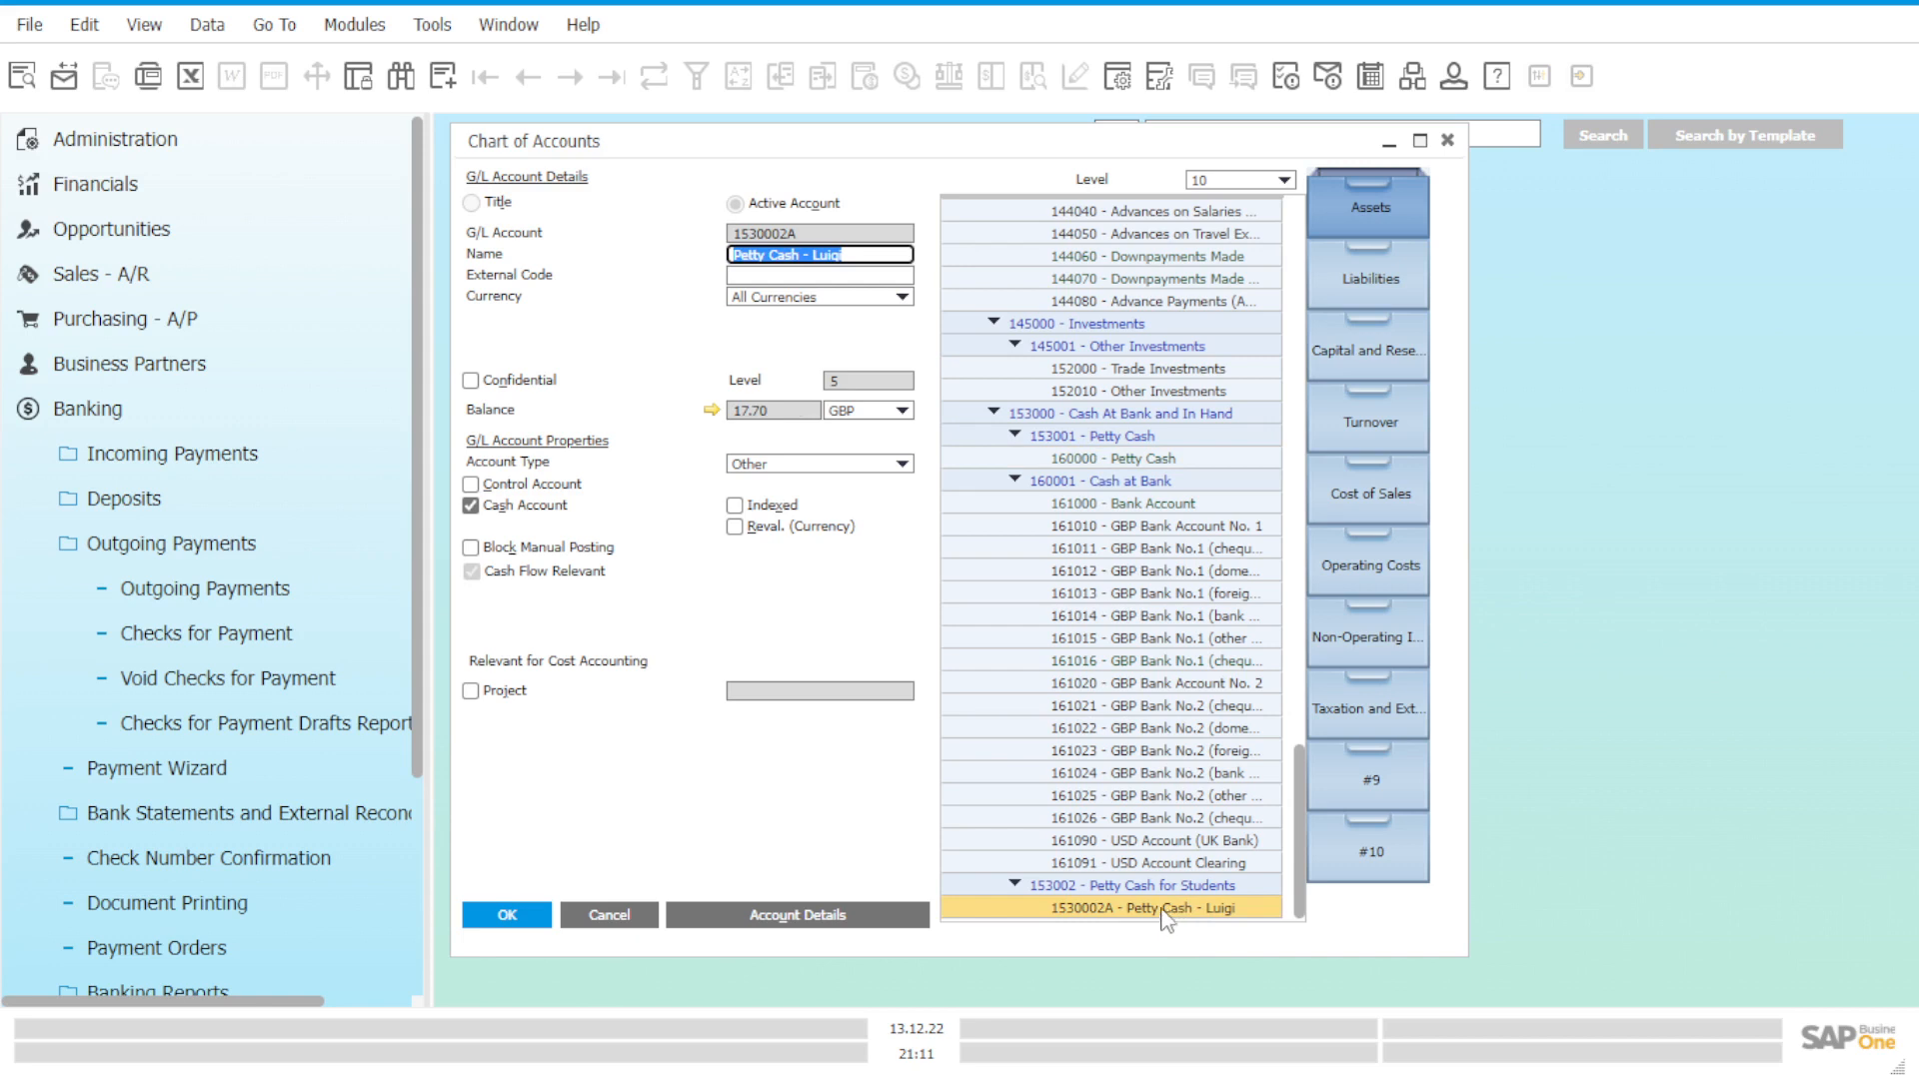
# Collapse Banking and start a new Journal Entry from Financials.
pyautogui.click(311, 427)
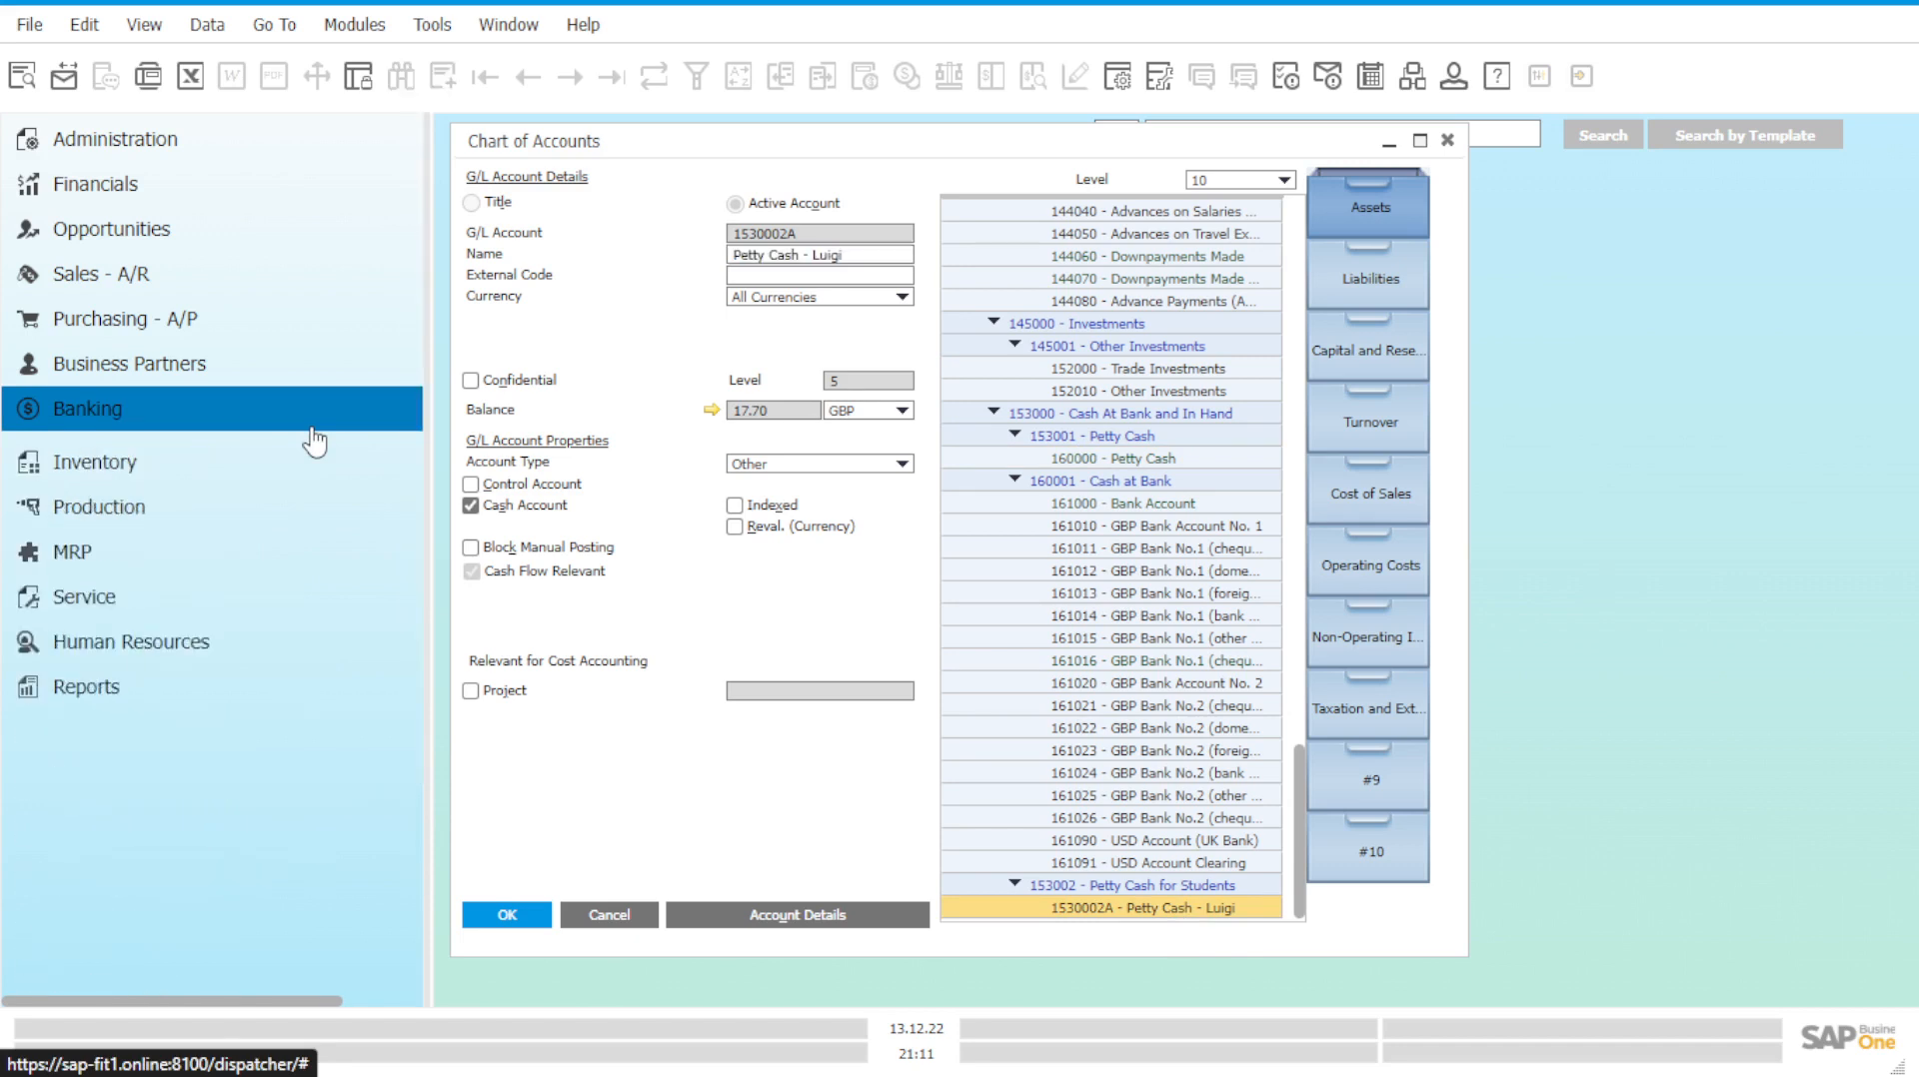
pyautogui.click(208, 205)
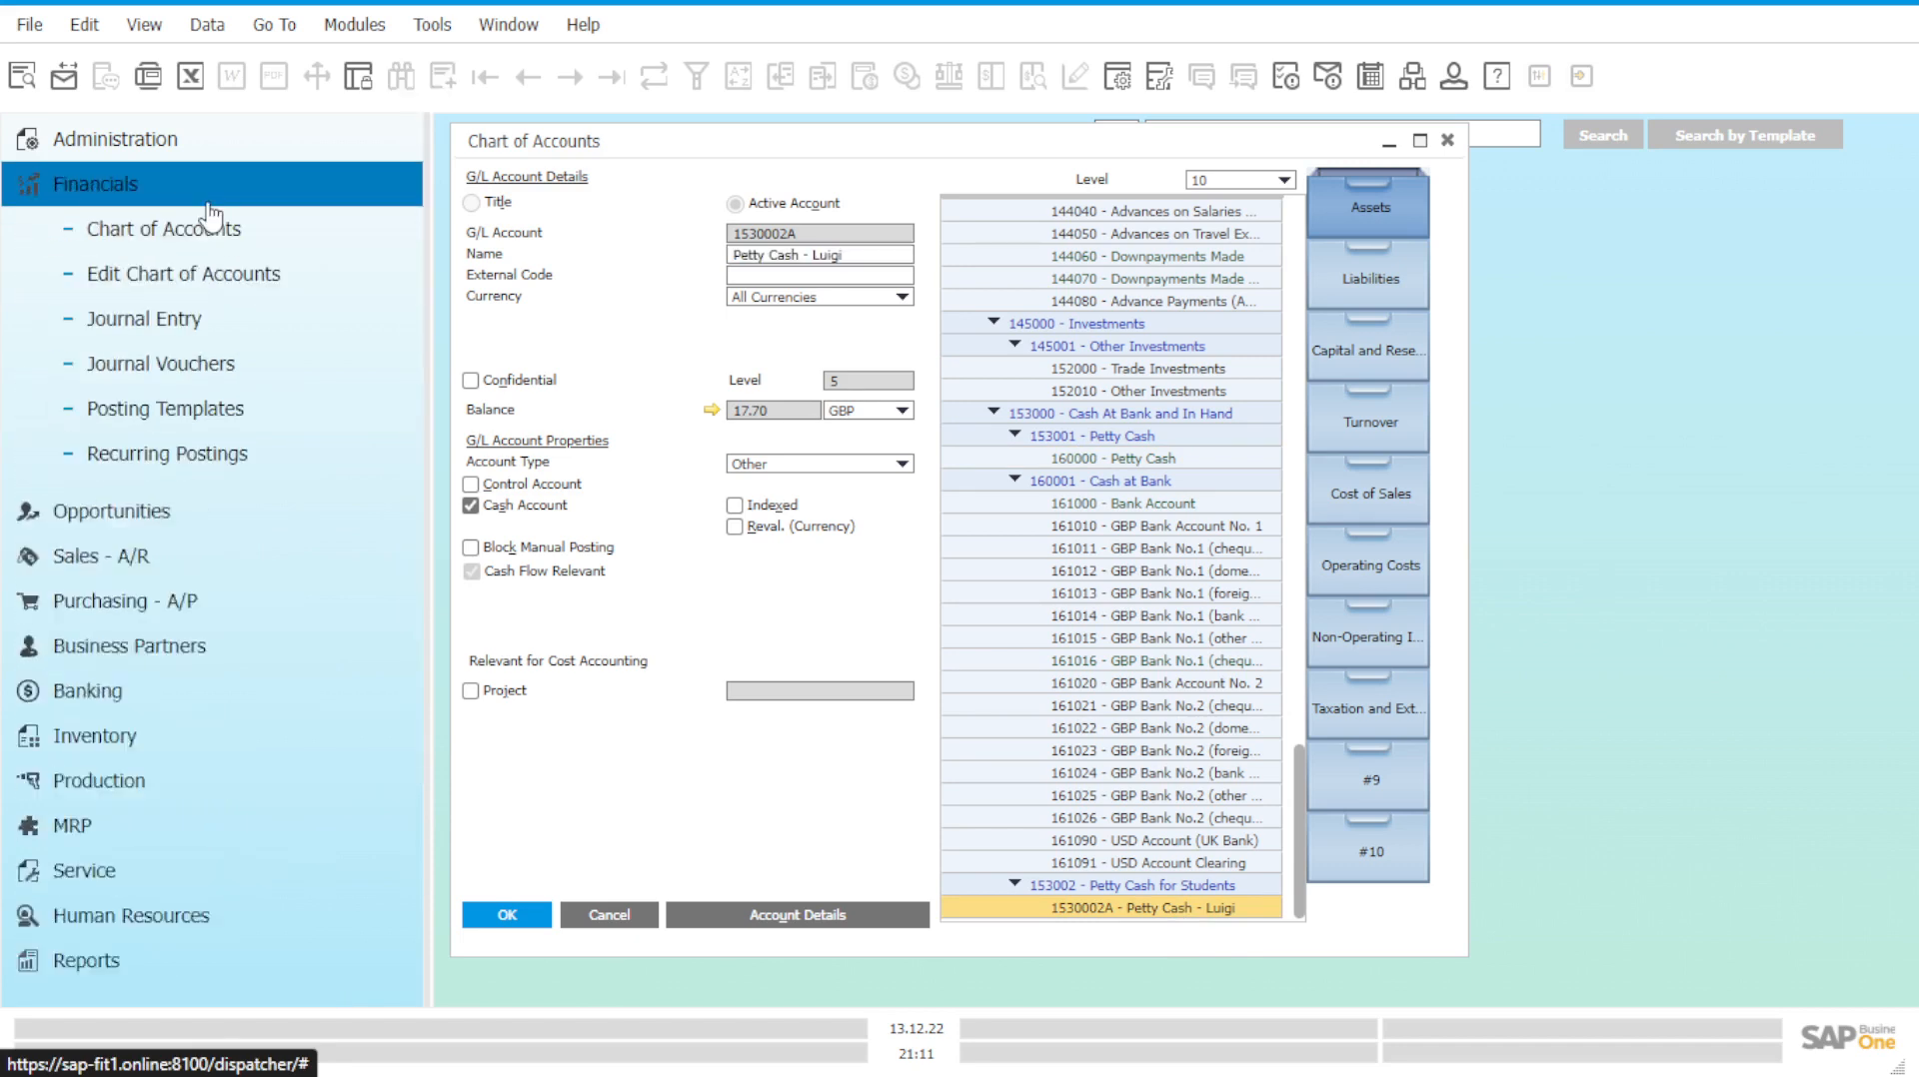
pyautogui.click(205, 320)
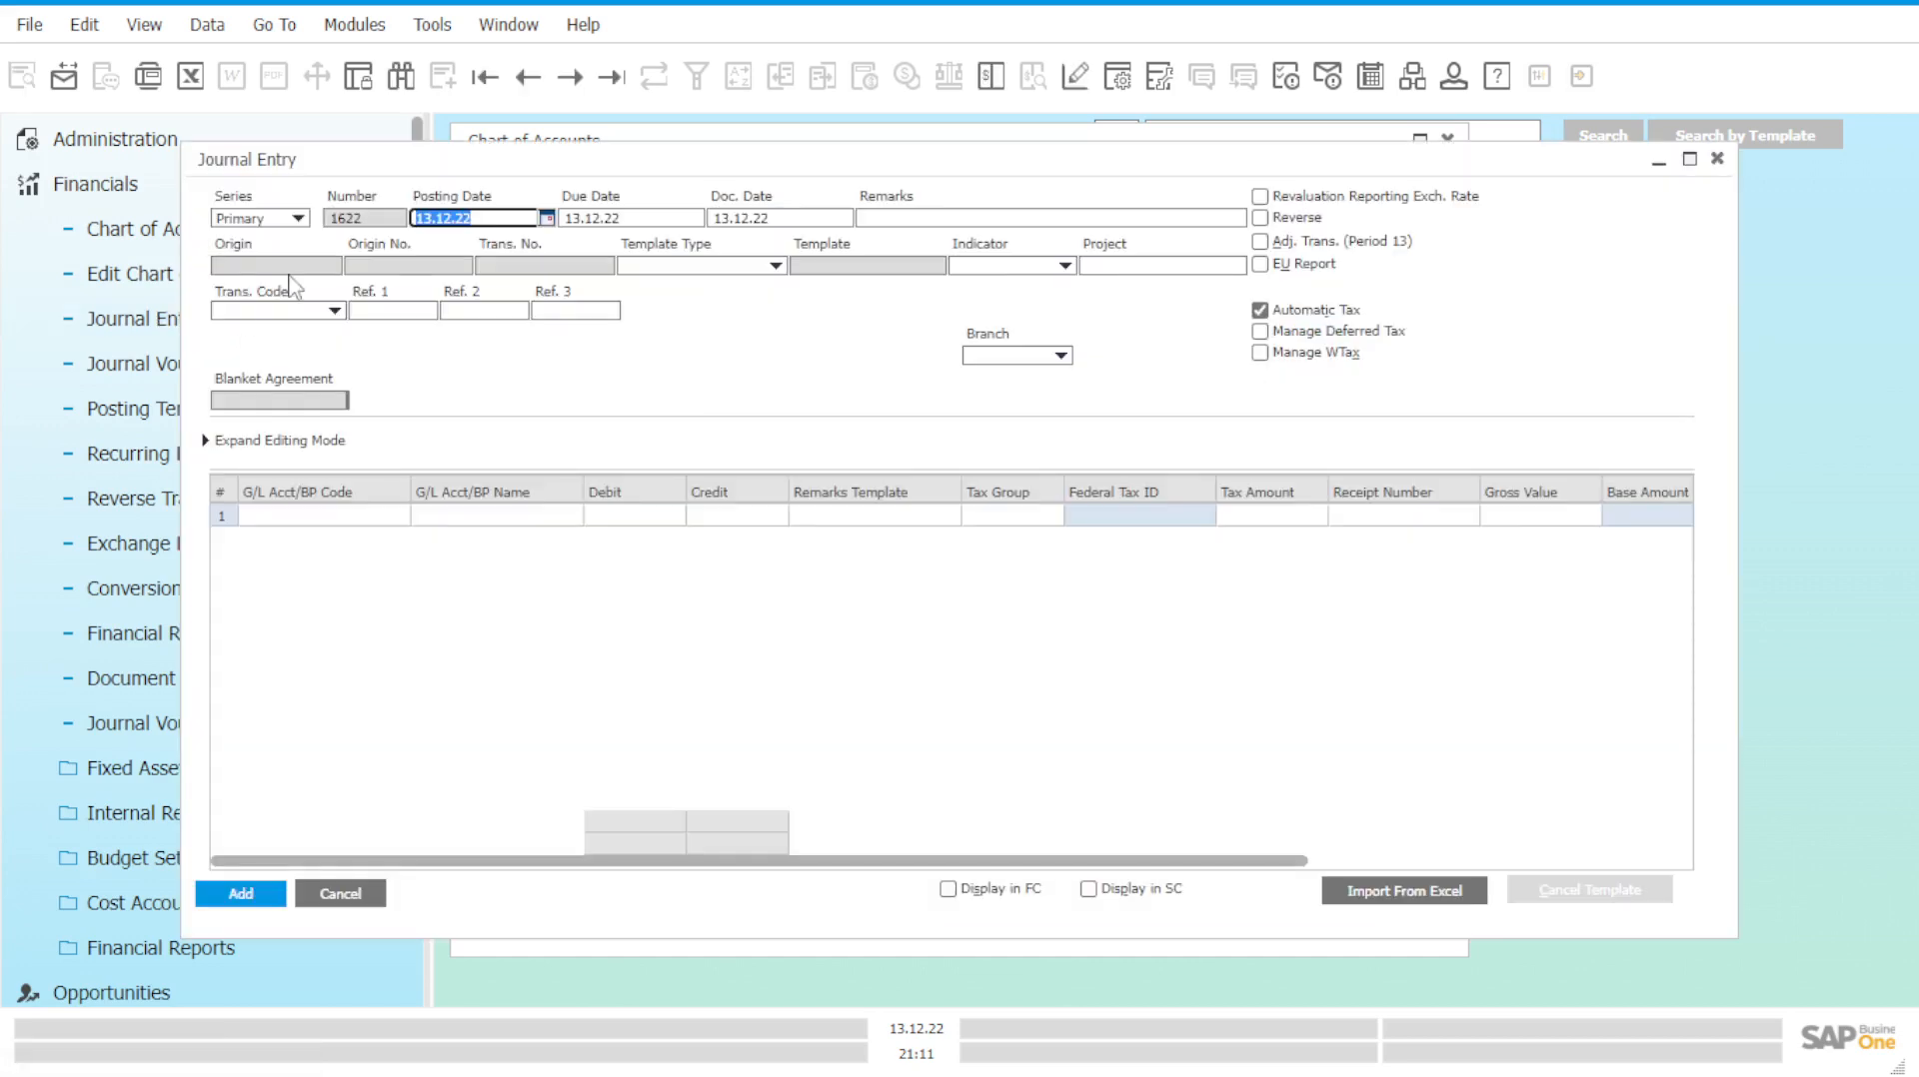
# Enter the journal entry remark 'Transfer of Money (C/o Luigi)'.
pyautogui.moveTo(640, 163); pyautogui.dragTo(798, 231)
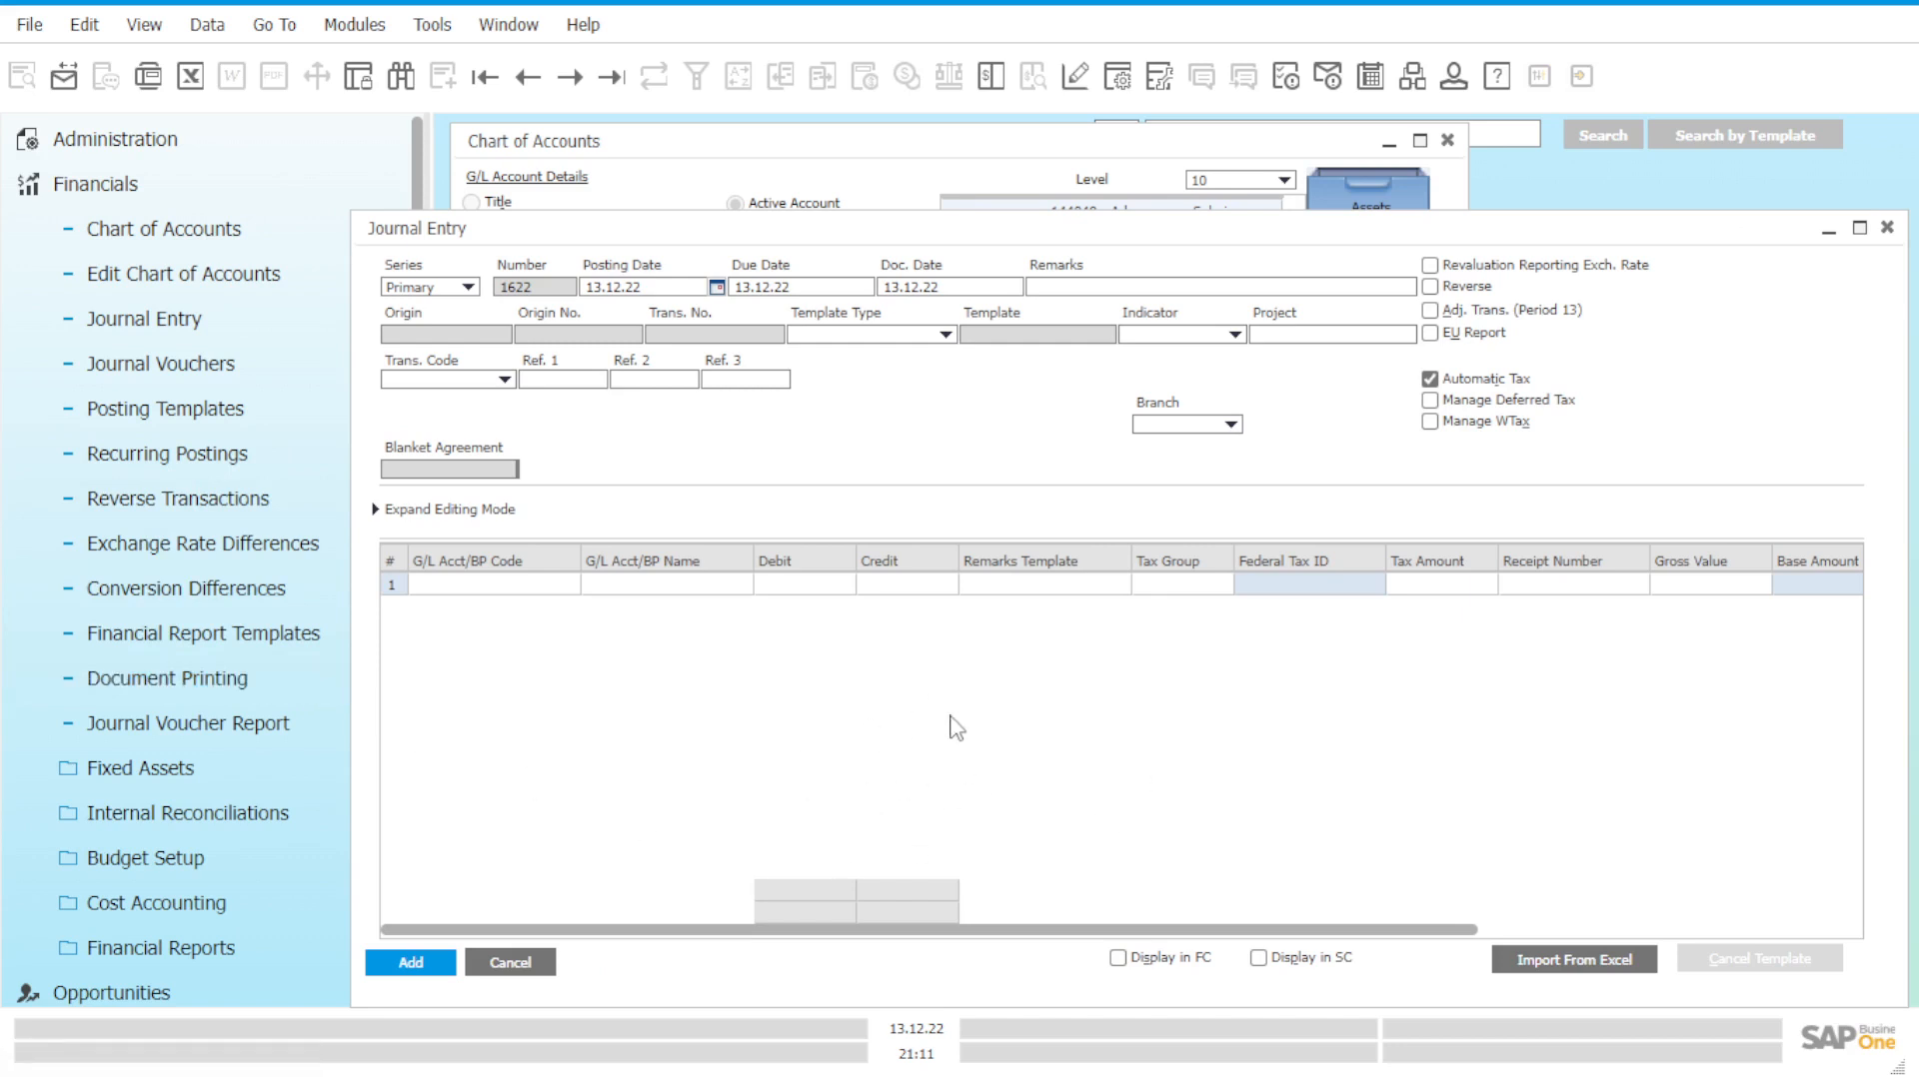
pyautogui.click(1103, 283)
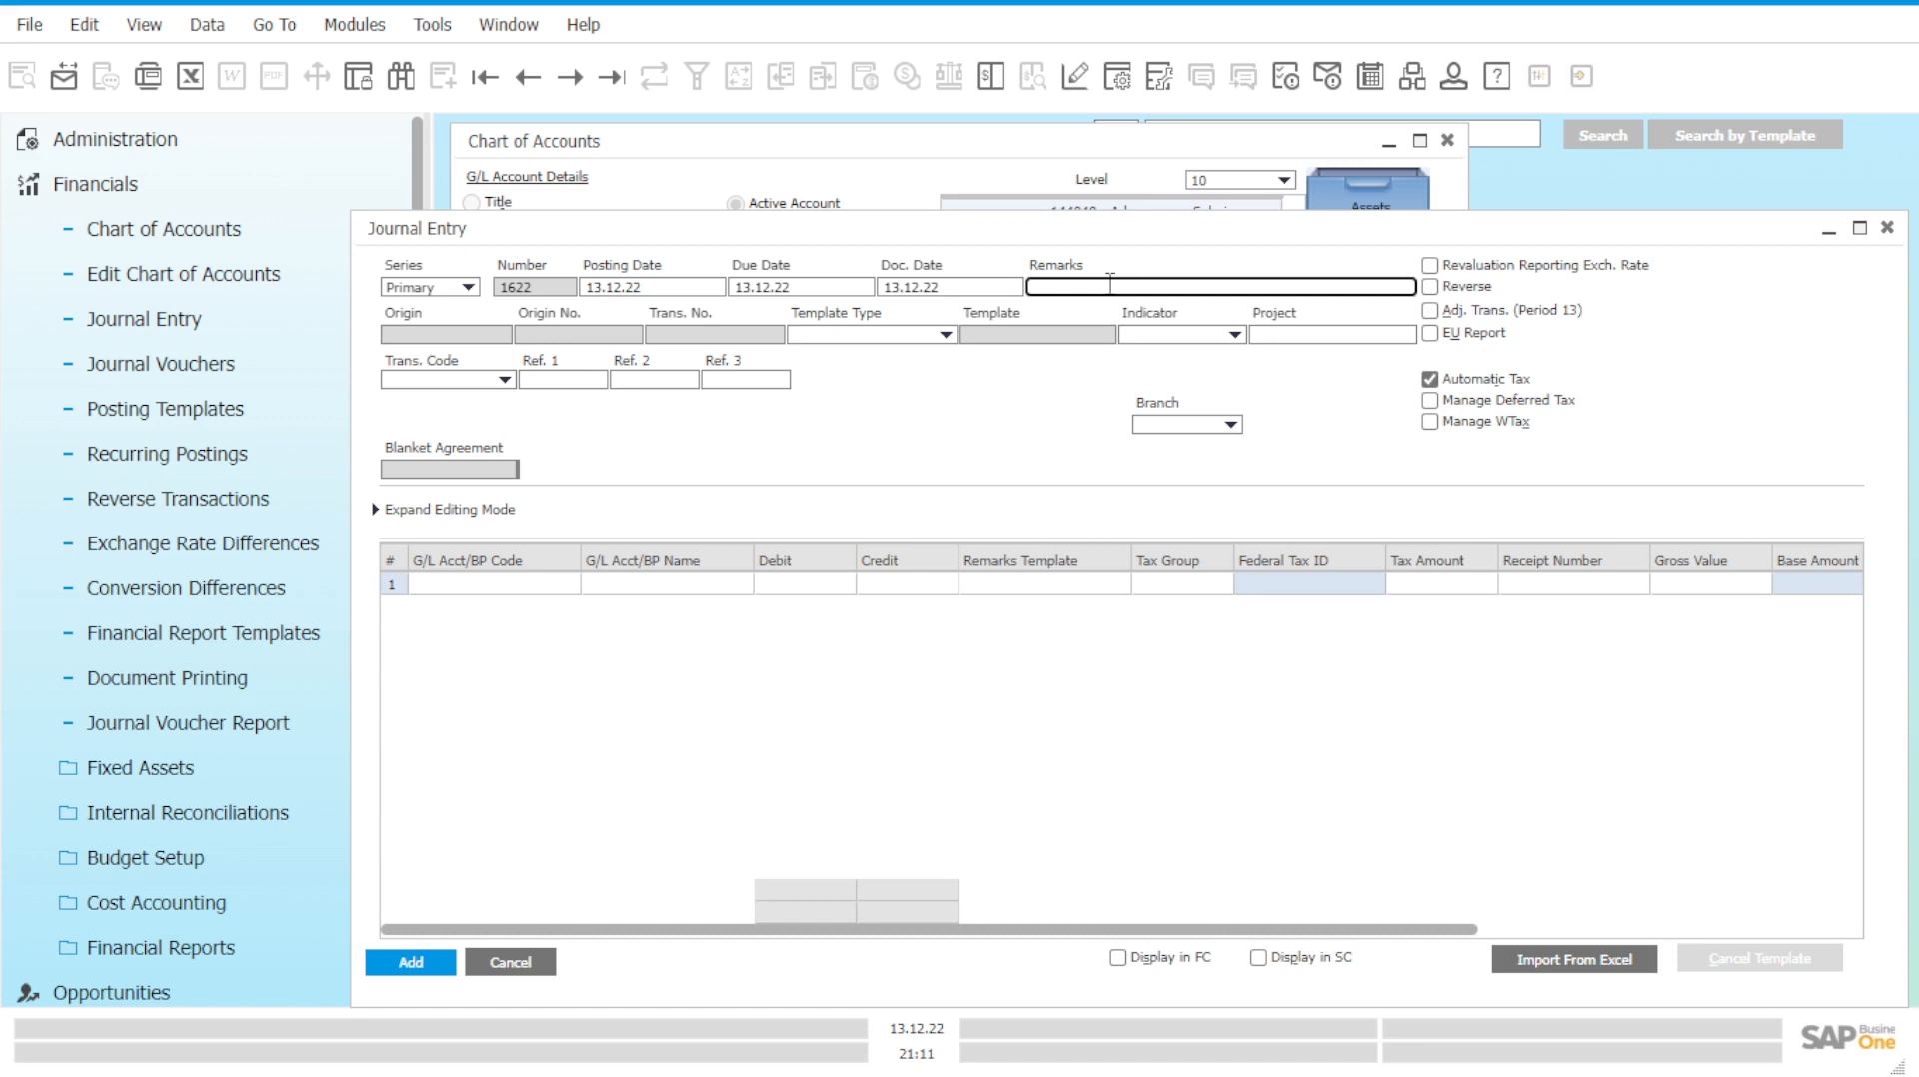
pyautogui.write('Transfer of Money (C/o Luigi)')
# Set row 1's G/L account to Petty Cash - Luigi (1530002A), found by searching 153.
pyautogui.click(519, 585)
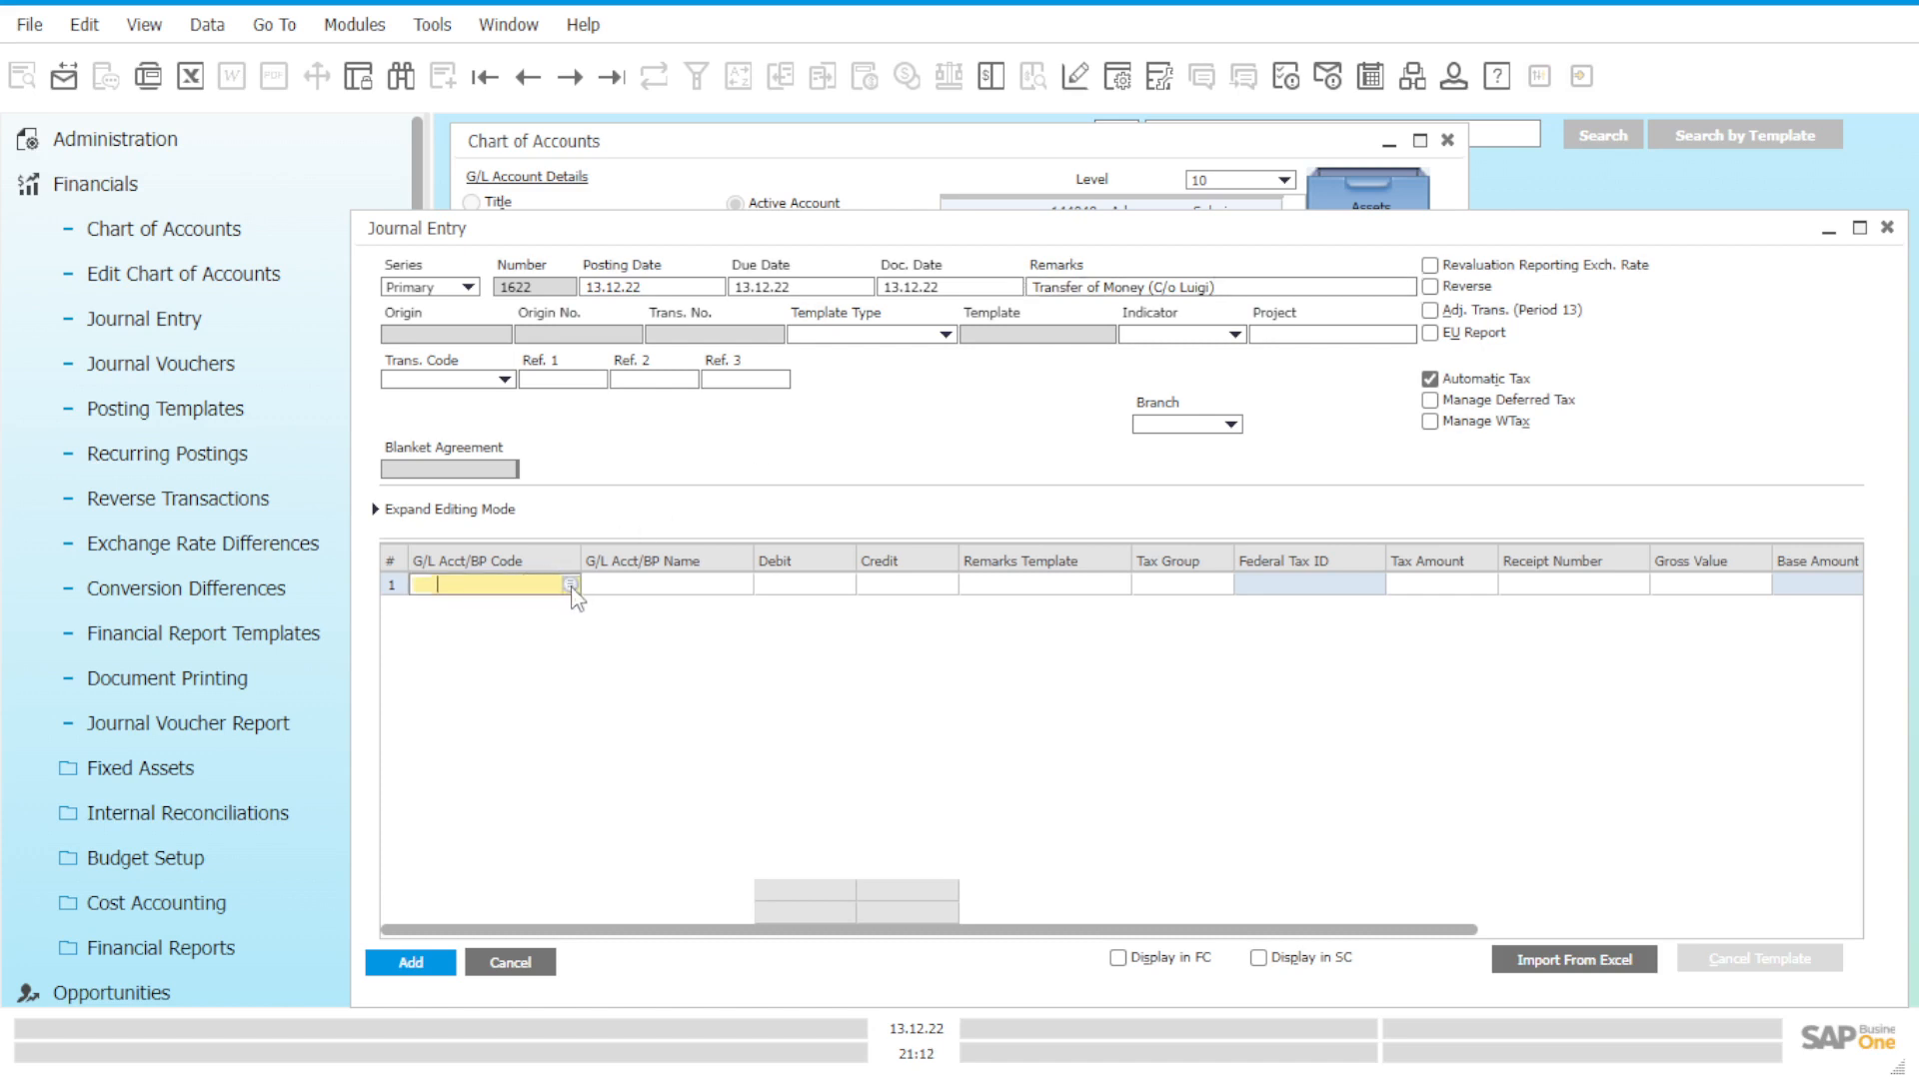
pyautogui.click(571, 586)
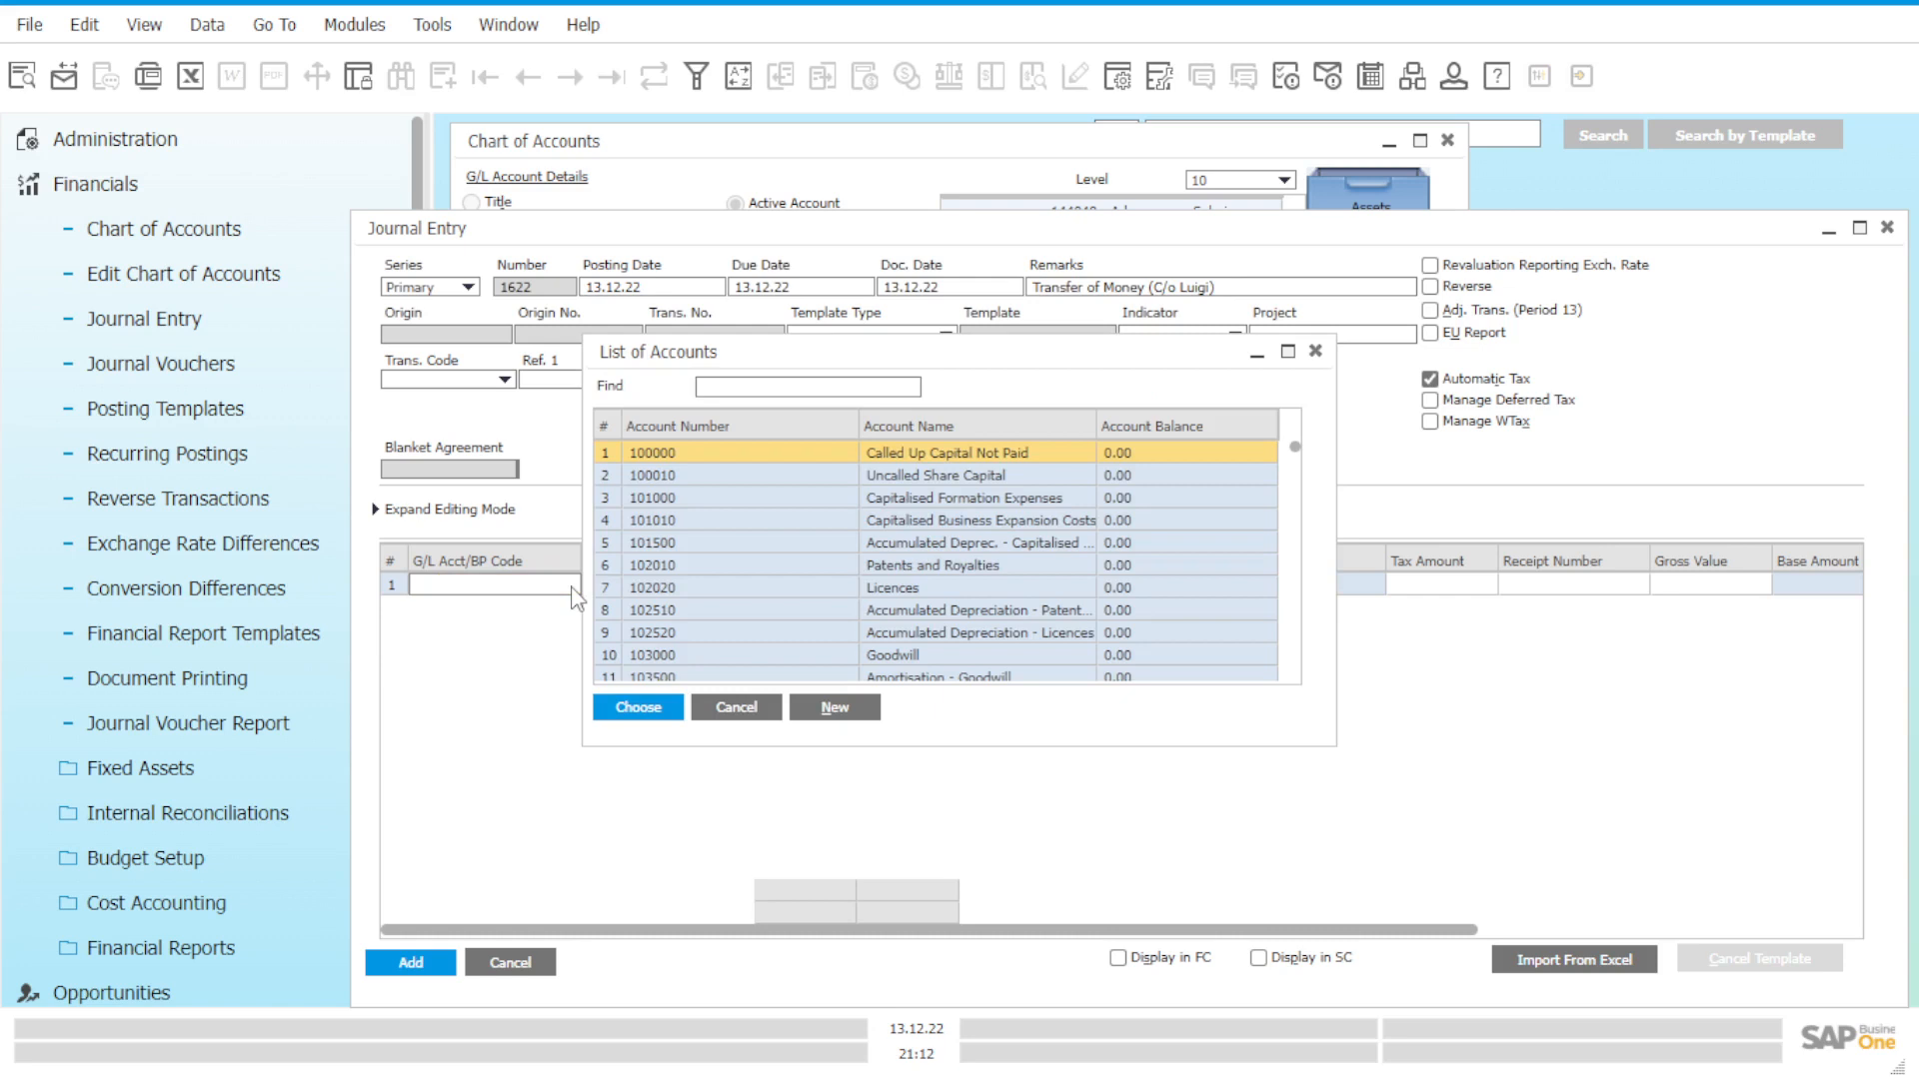
pyautogui.scroll(-4, 1084, 630)
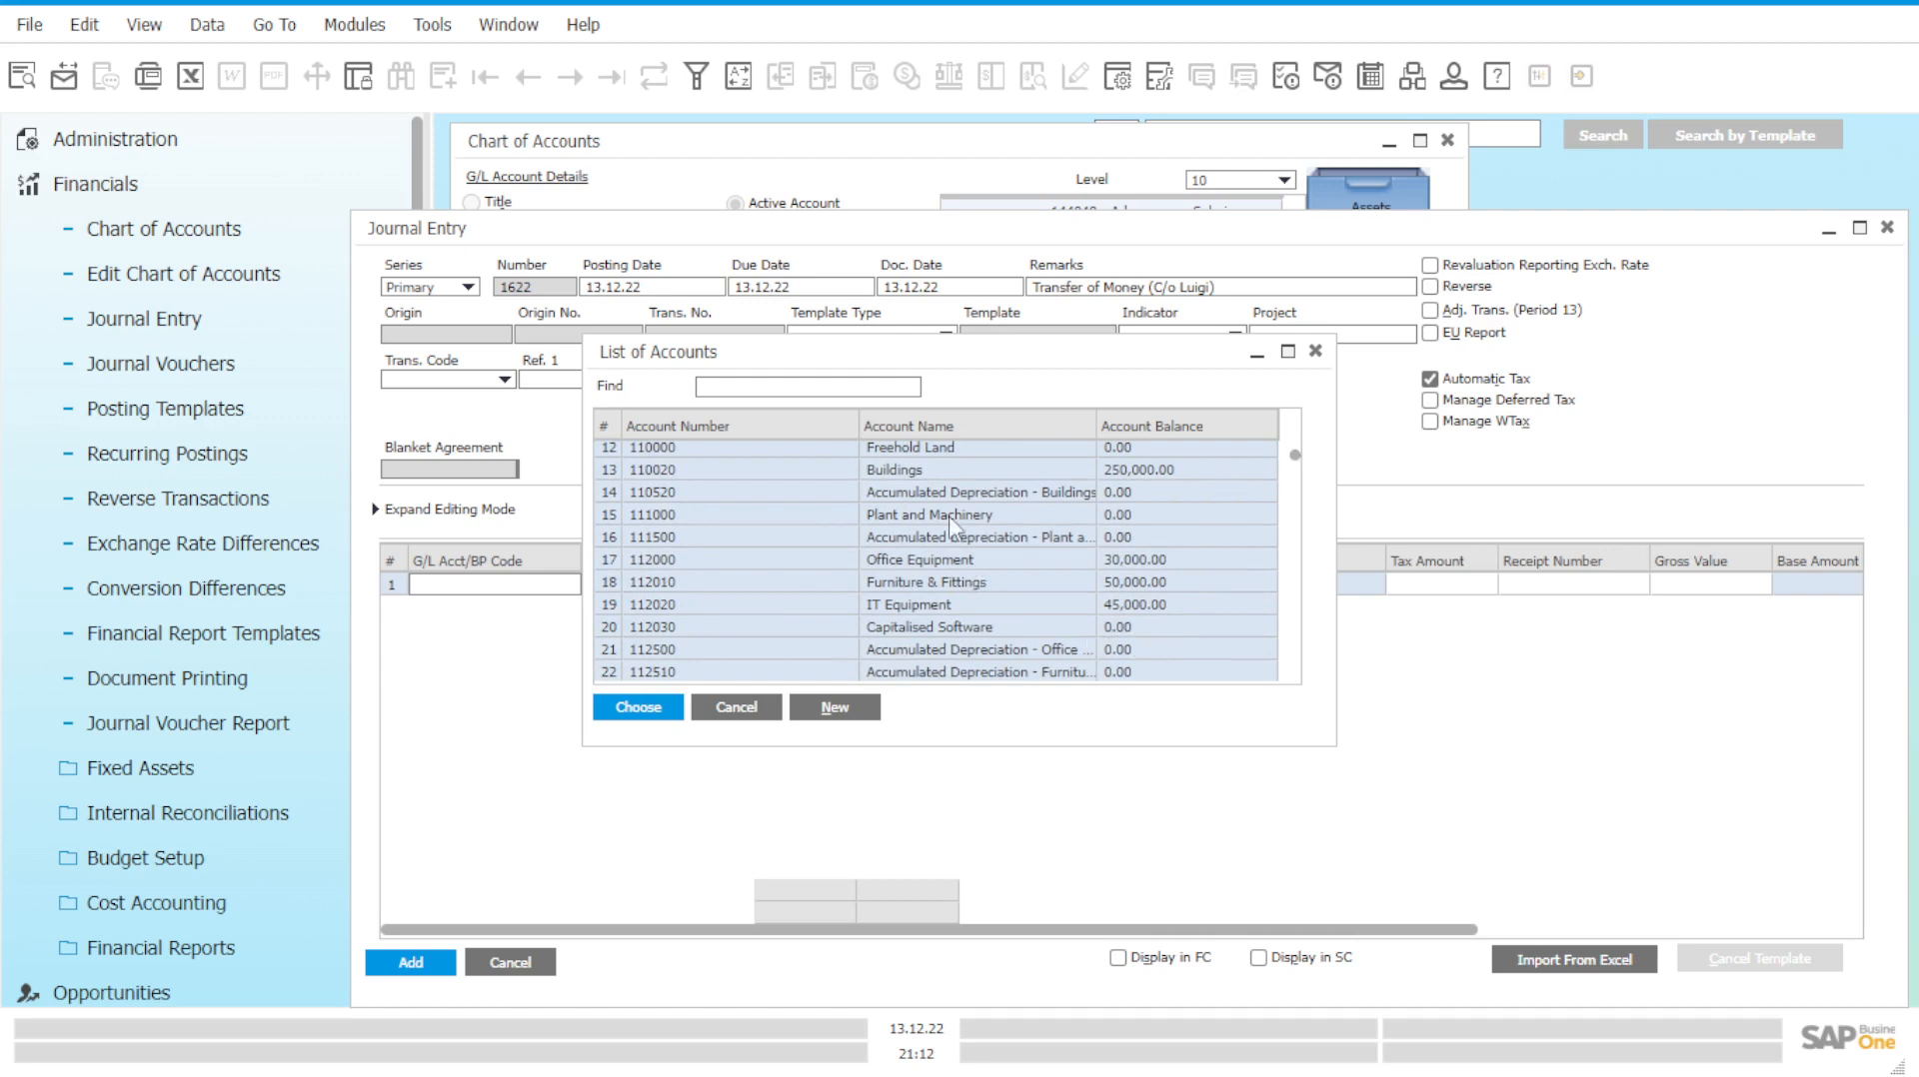
pyautogui.scroll(4, 892, 554)
pyautogui.click(797, 386)
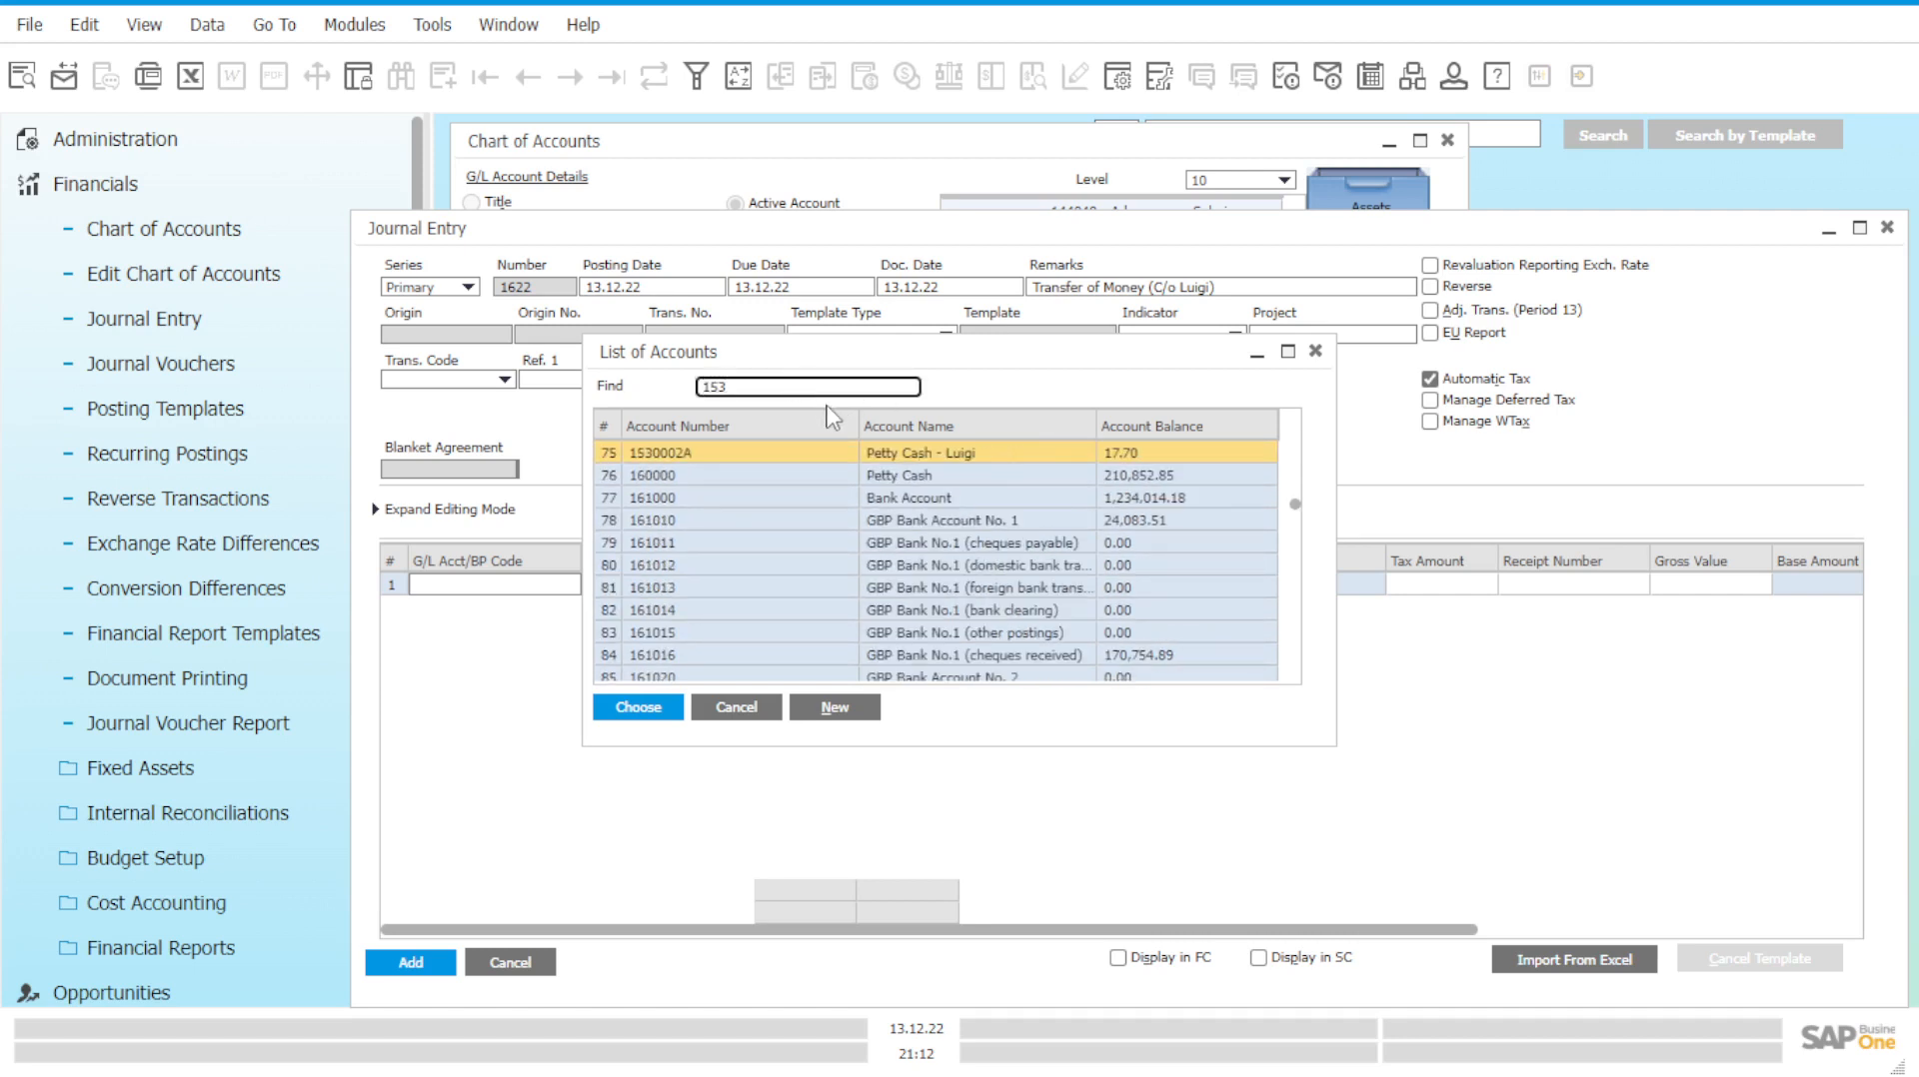
pyautogui.click(950, 455)
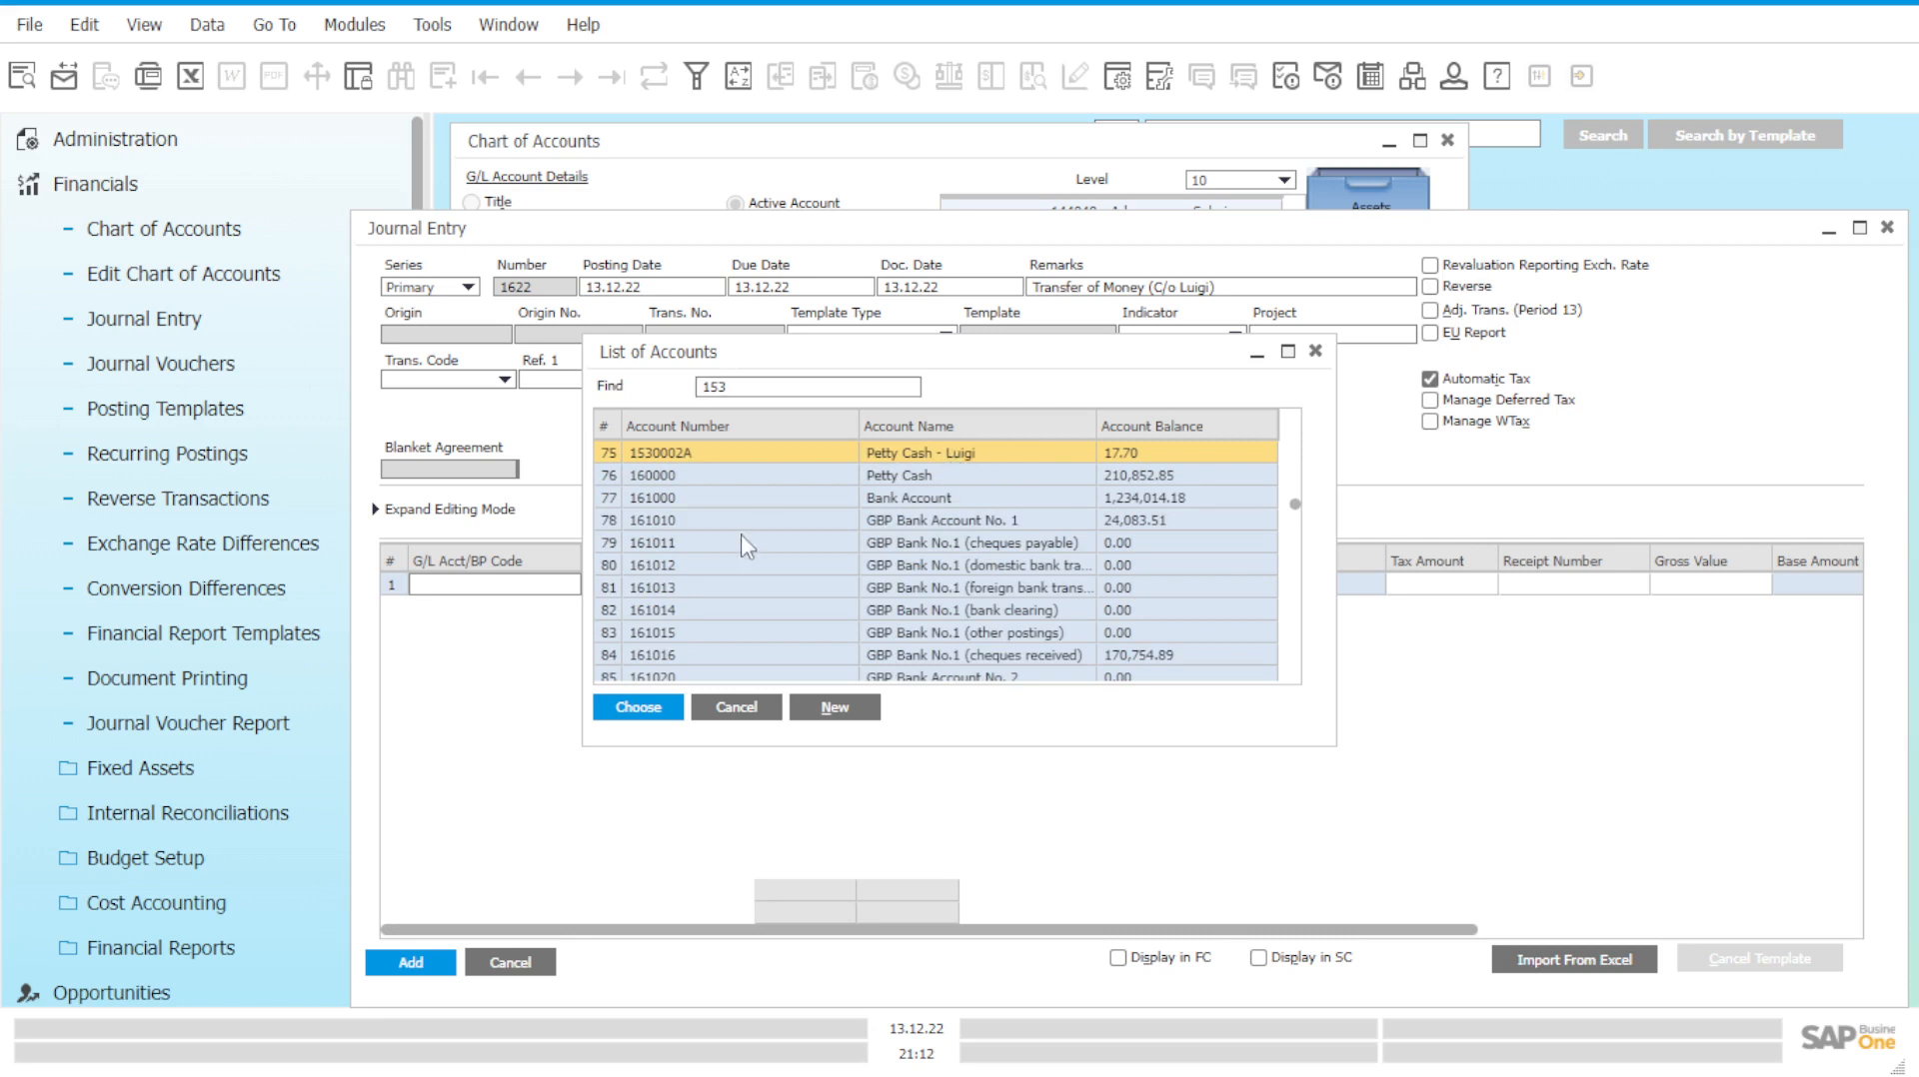
pyautogui.click(639, 708)
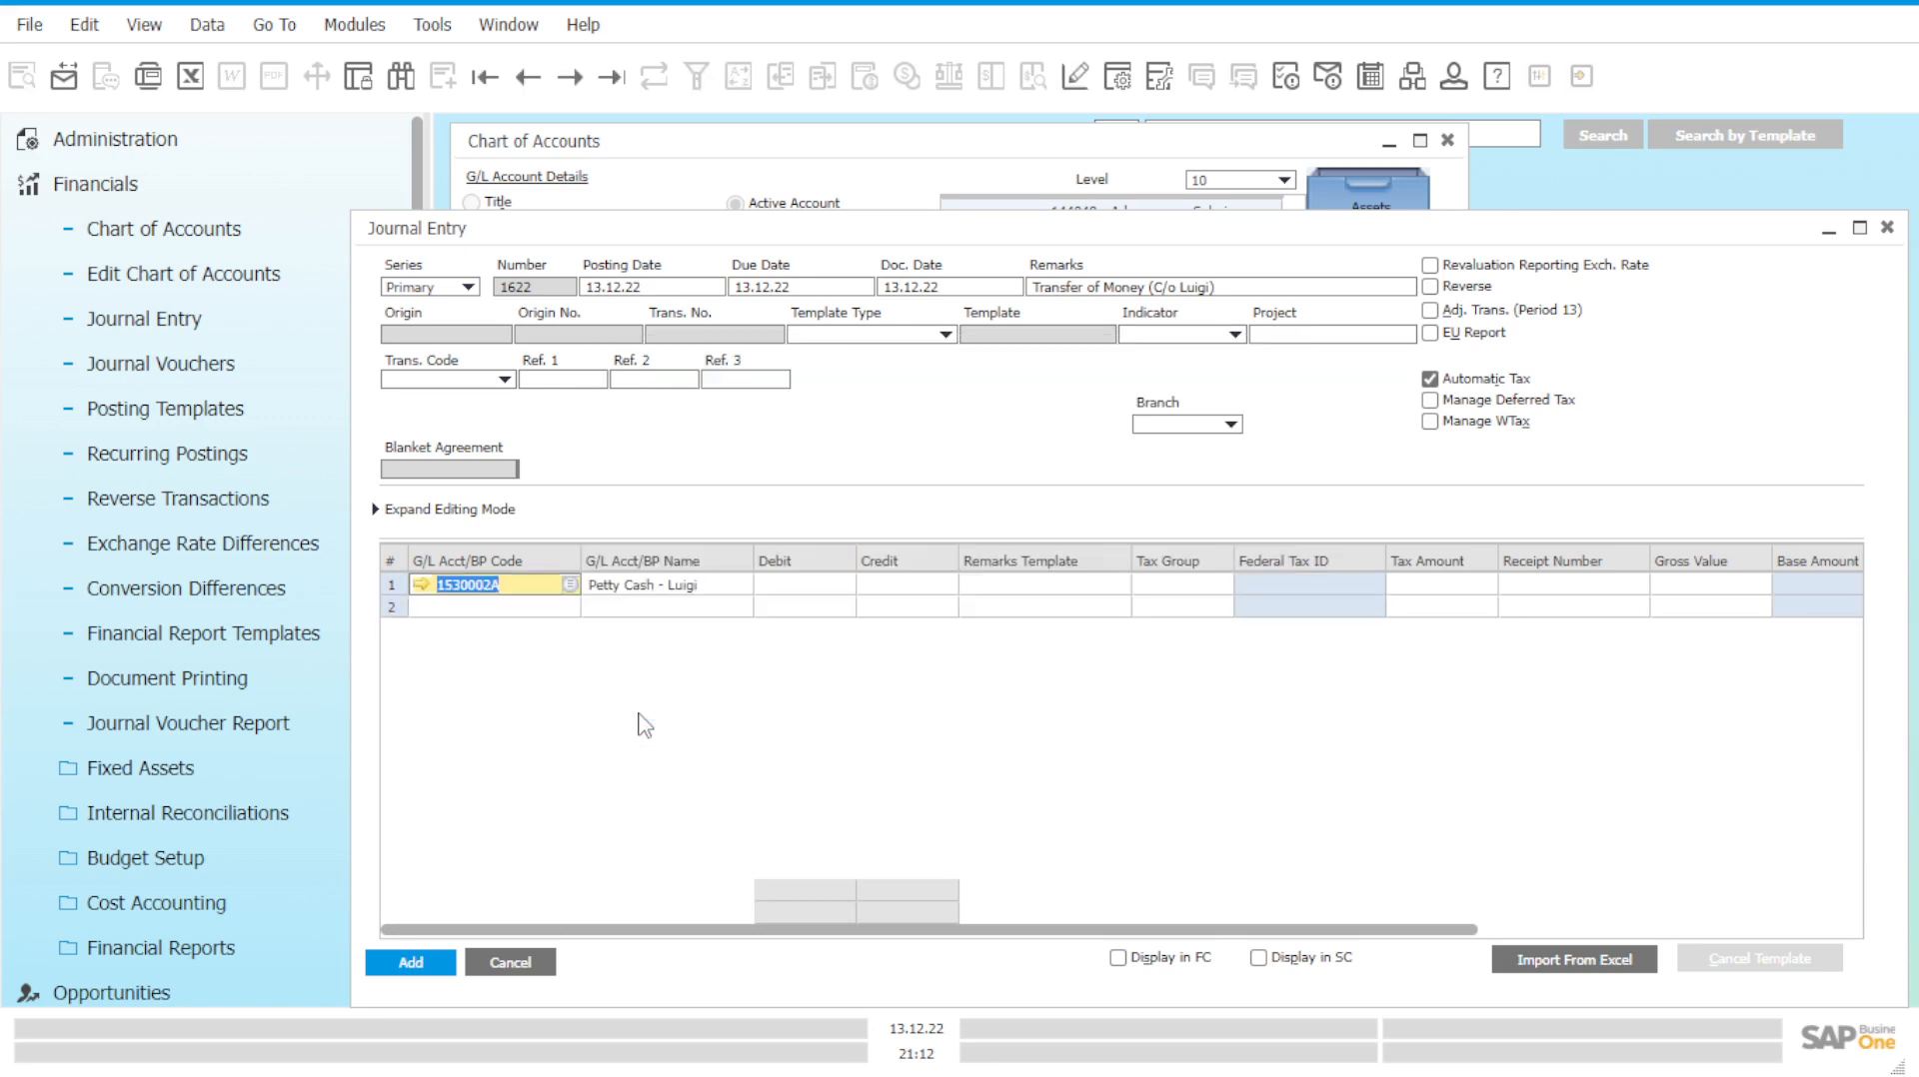
# Set row 2's G/L account to 160000 Petty Cash, found by searching 15.
pyautogui.click(571, 611)
pyautogui.click(815, 386)
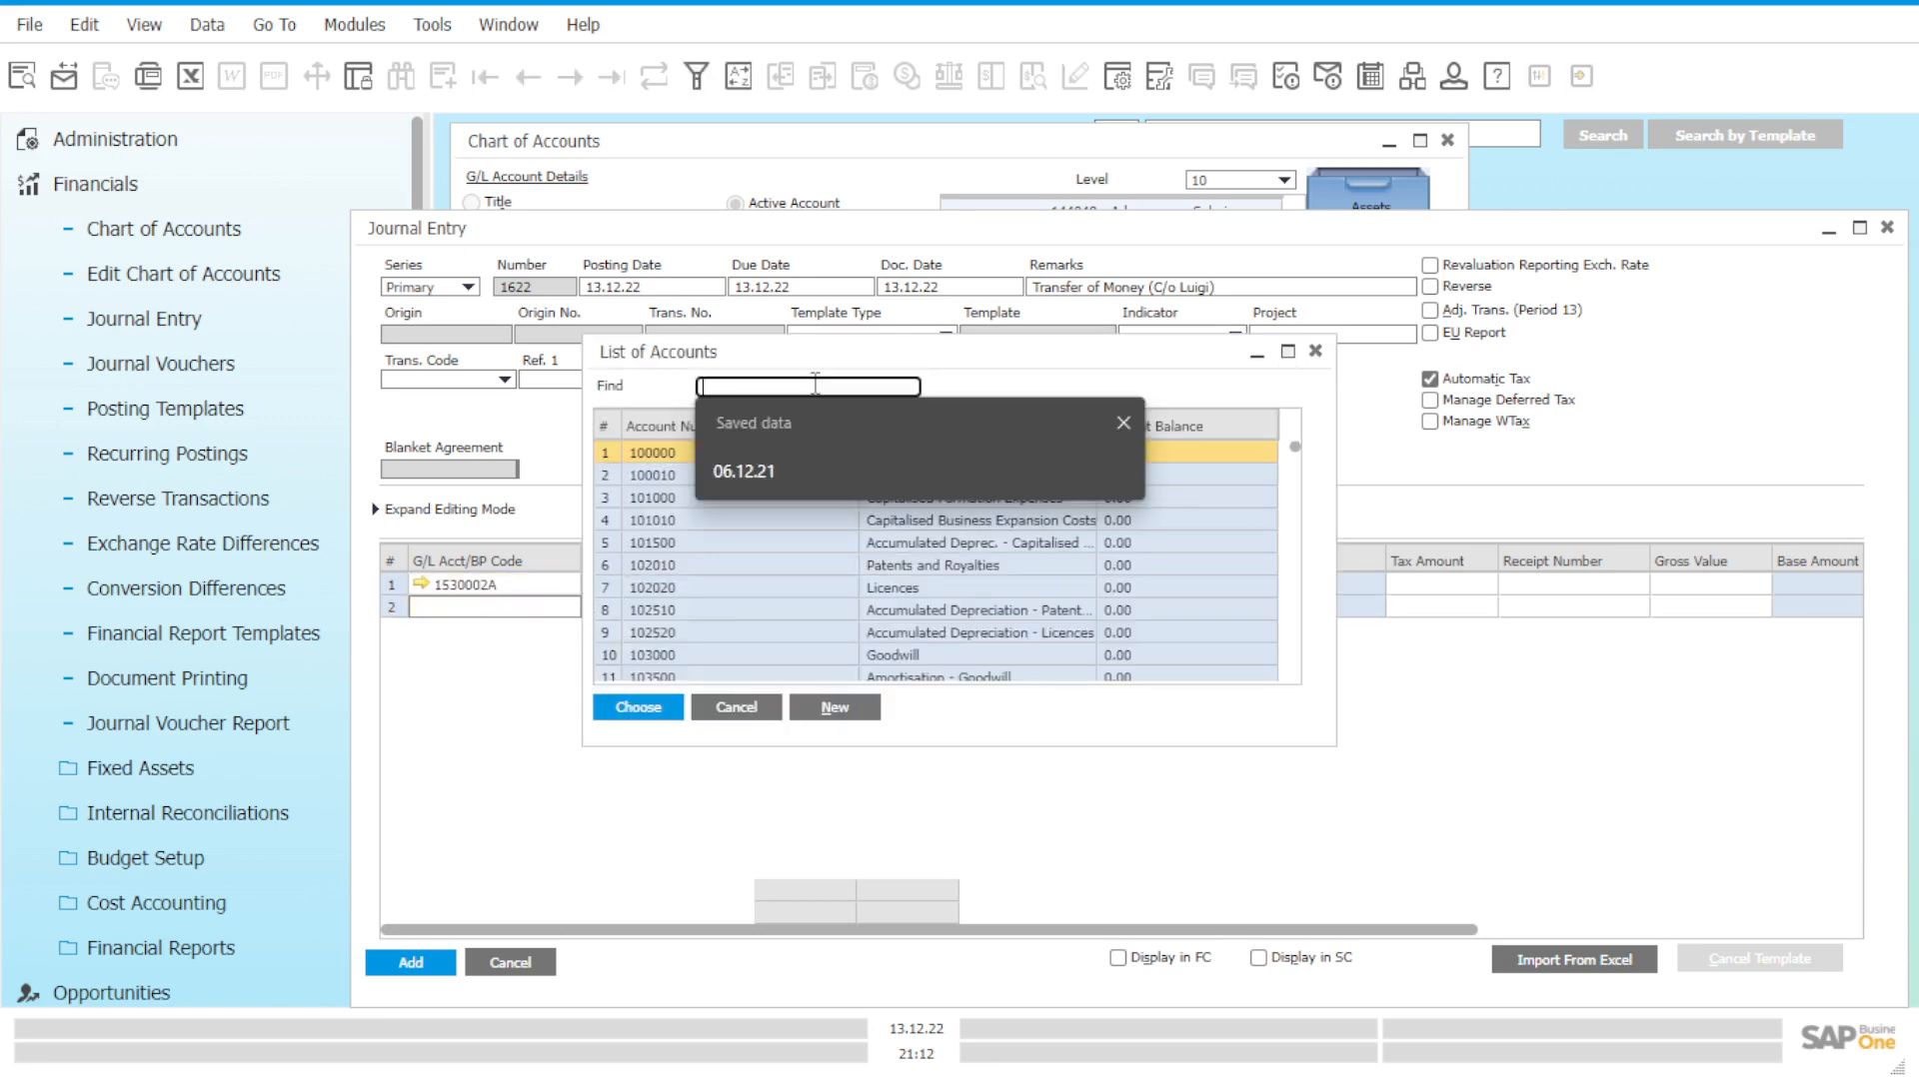
pyautogui.write('153')
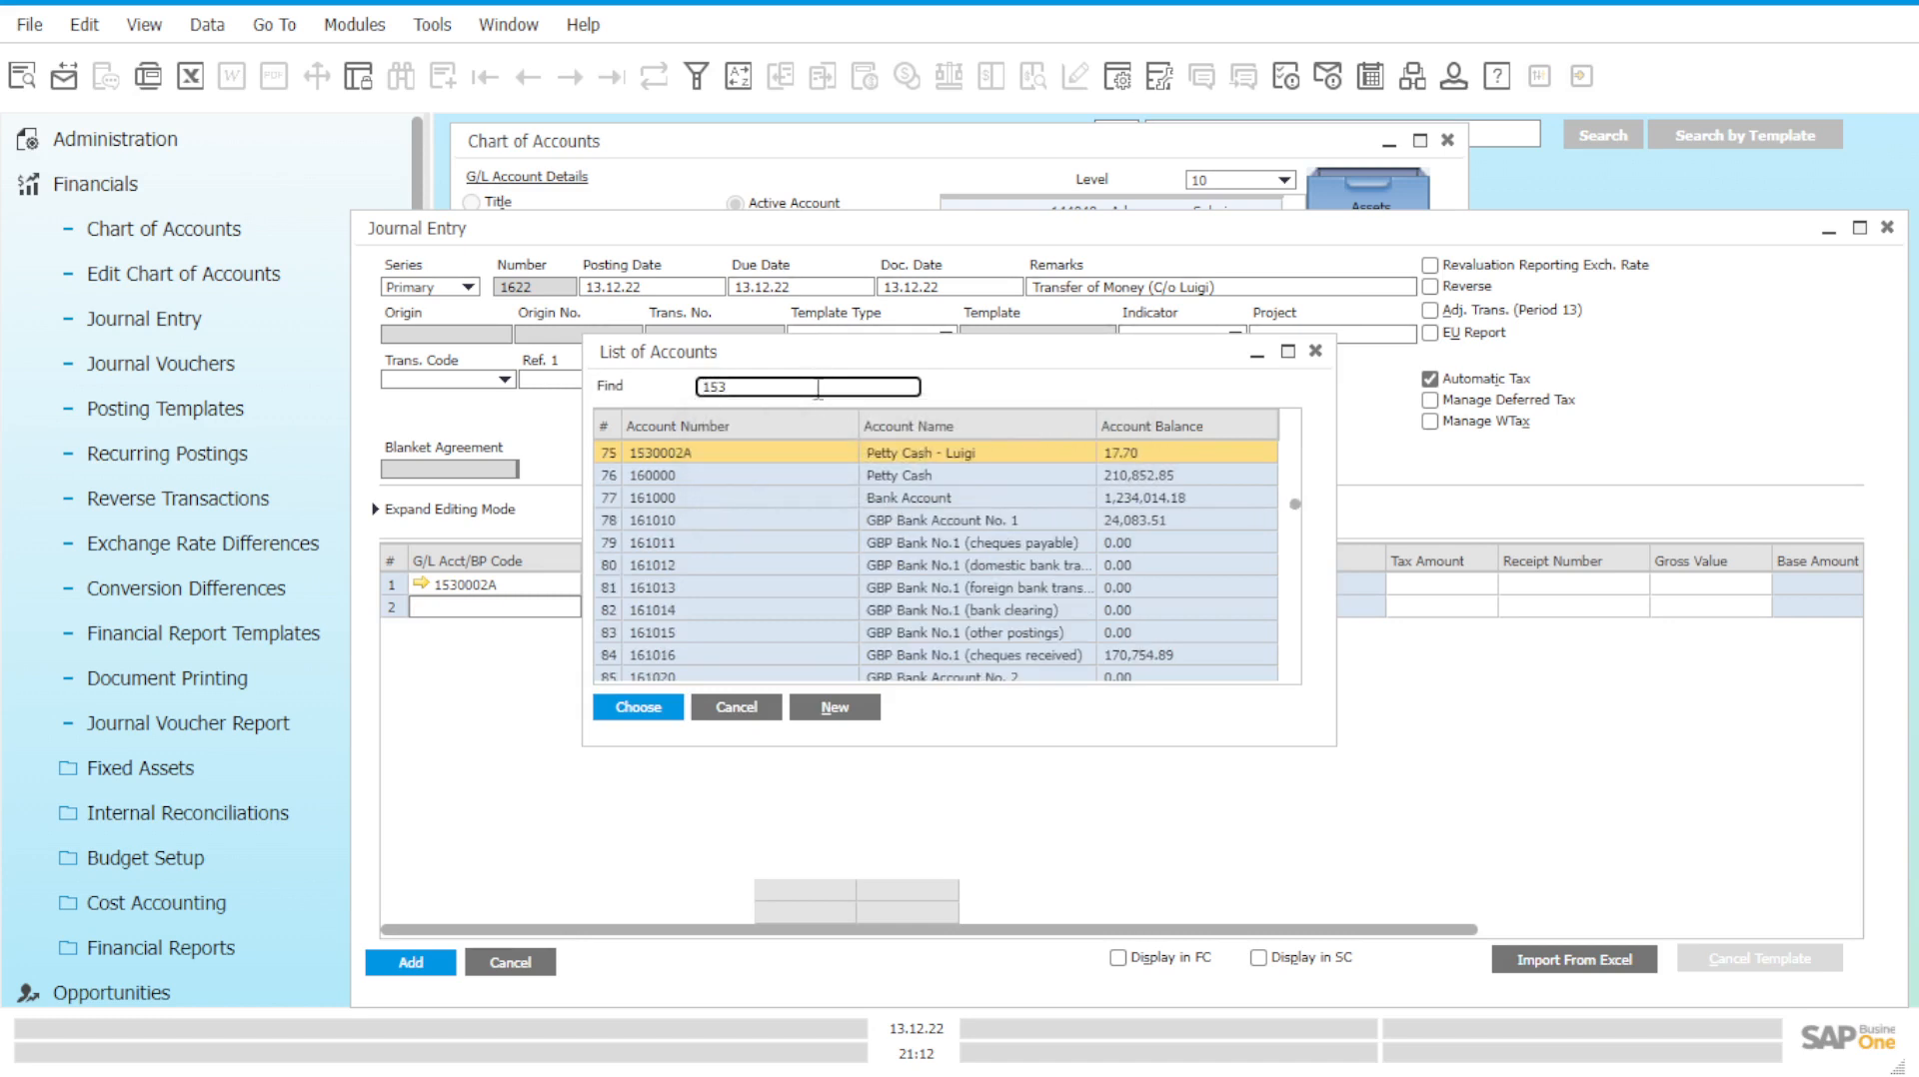
pyautogui.click(658, 711)
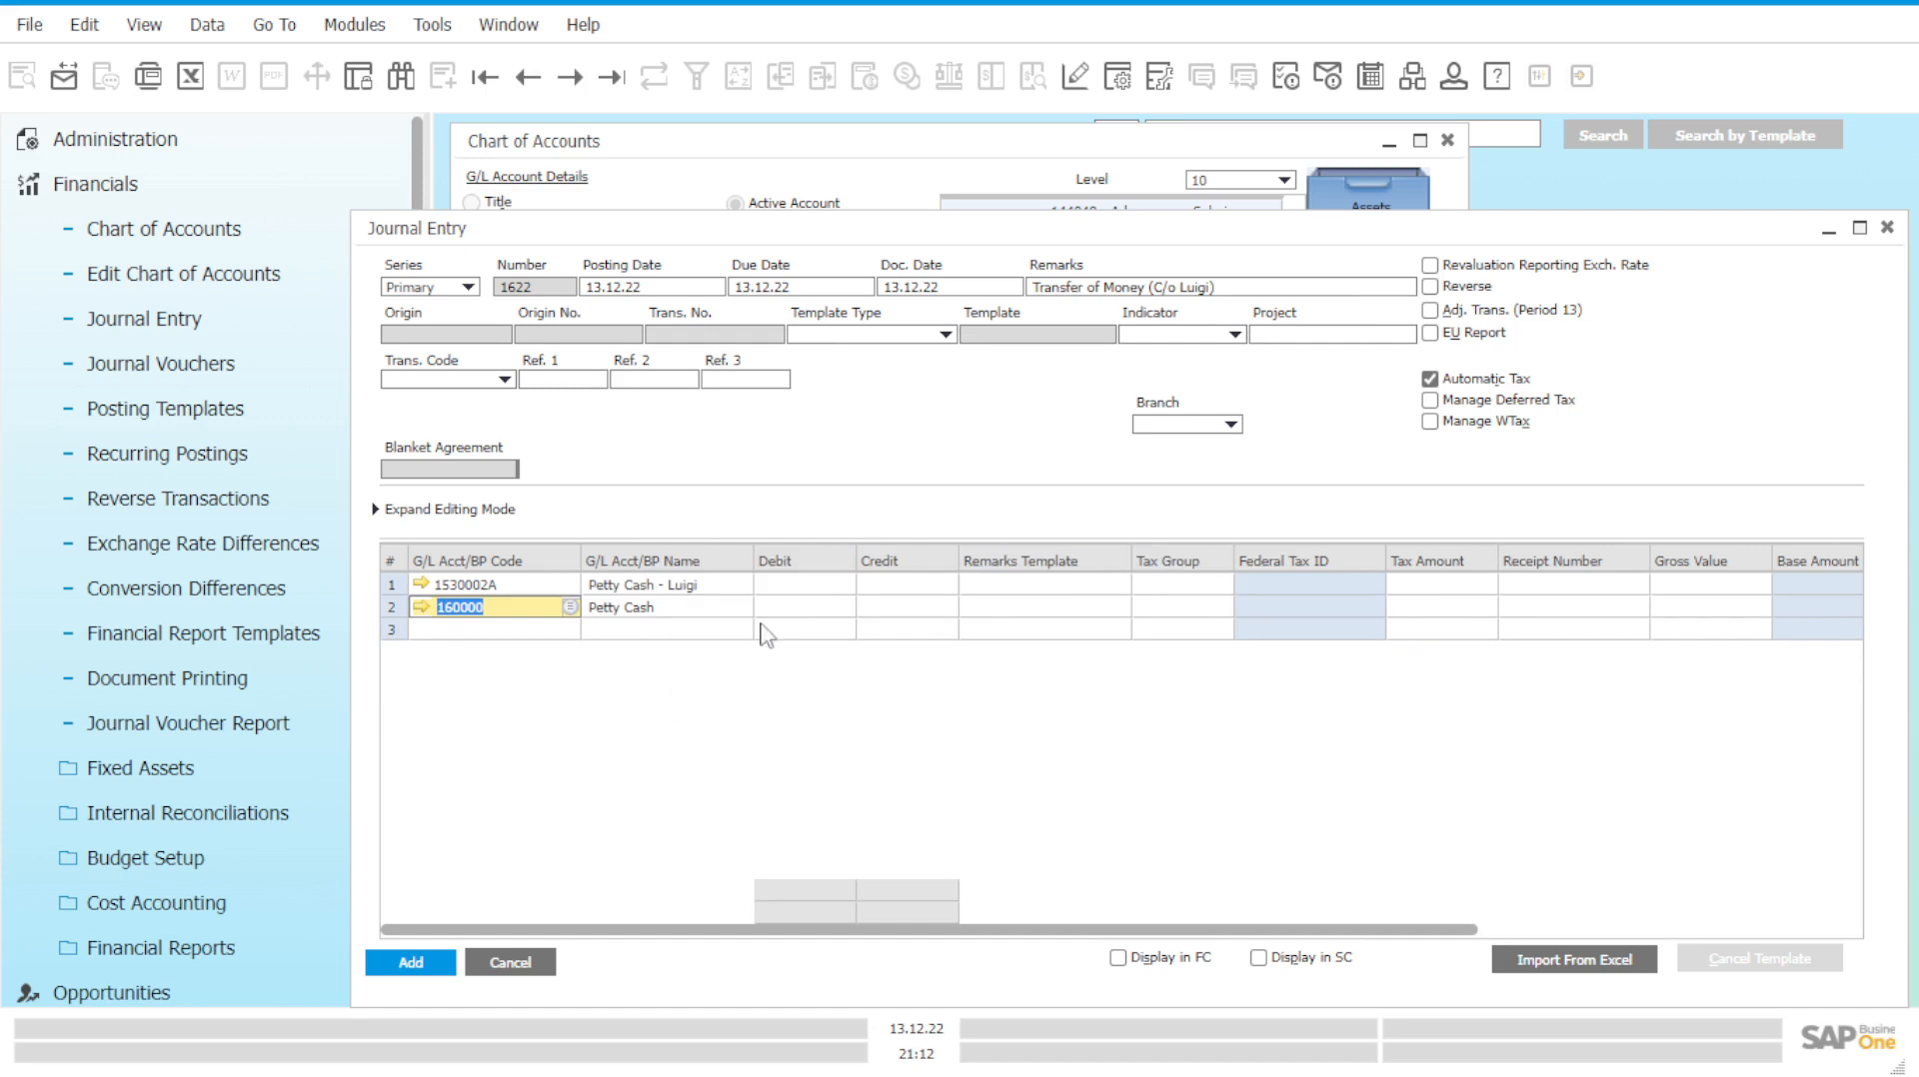
# Debit 1530002A and credit 160000 GBP 500.00, then try adding the entry.
pyautogui.click(822, 586)
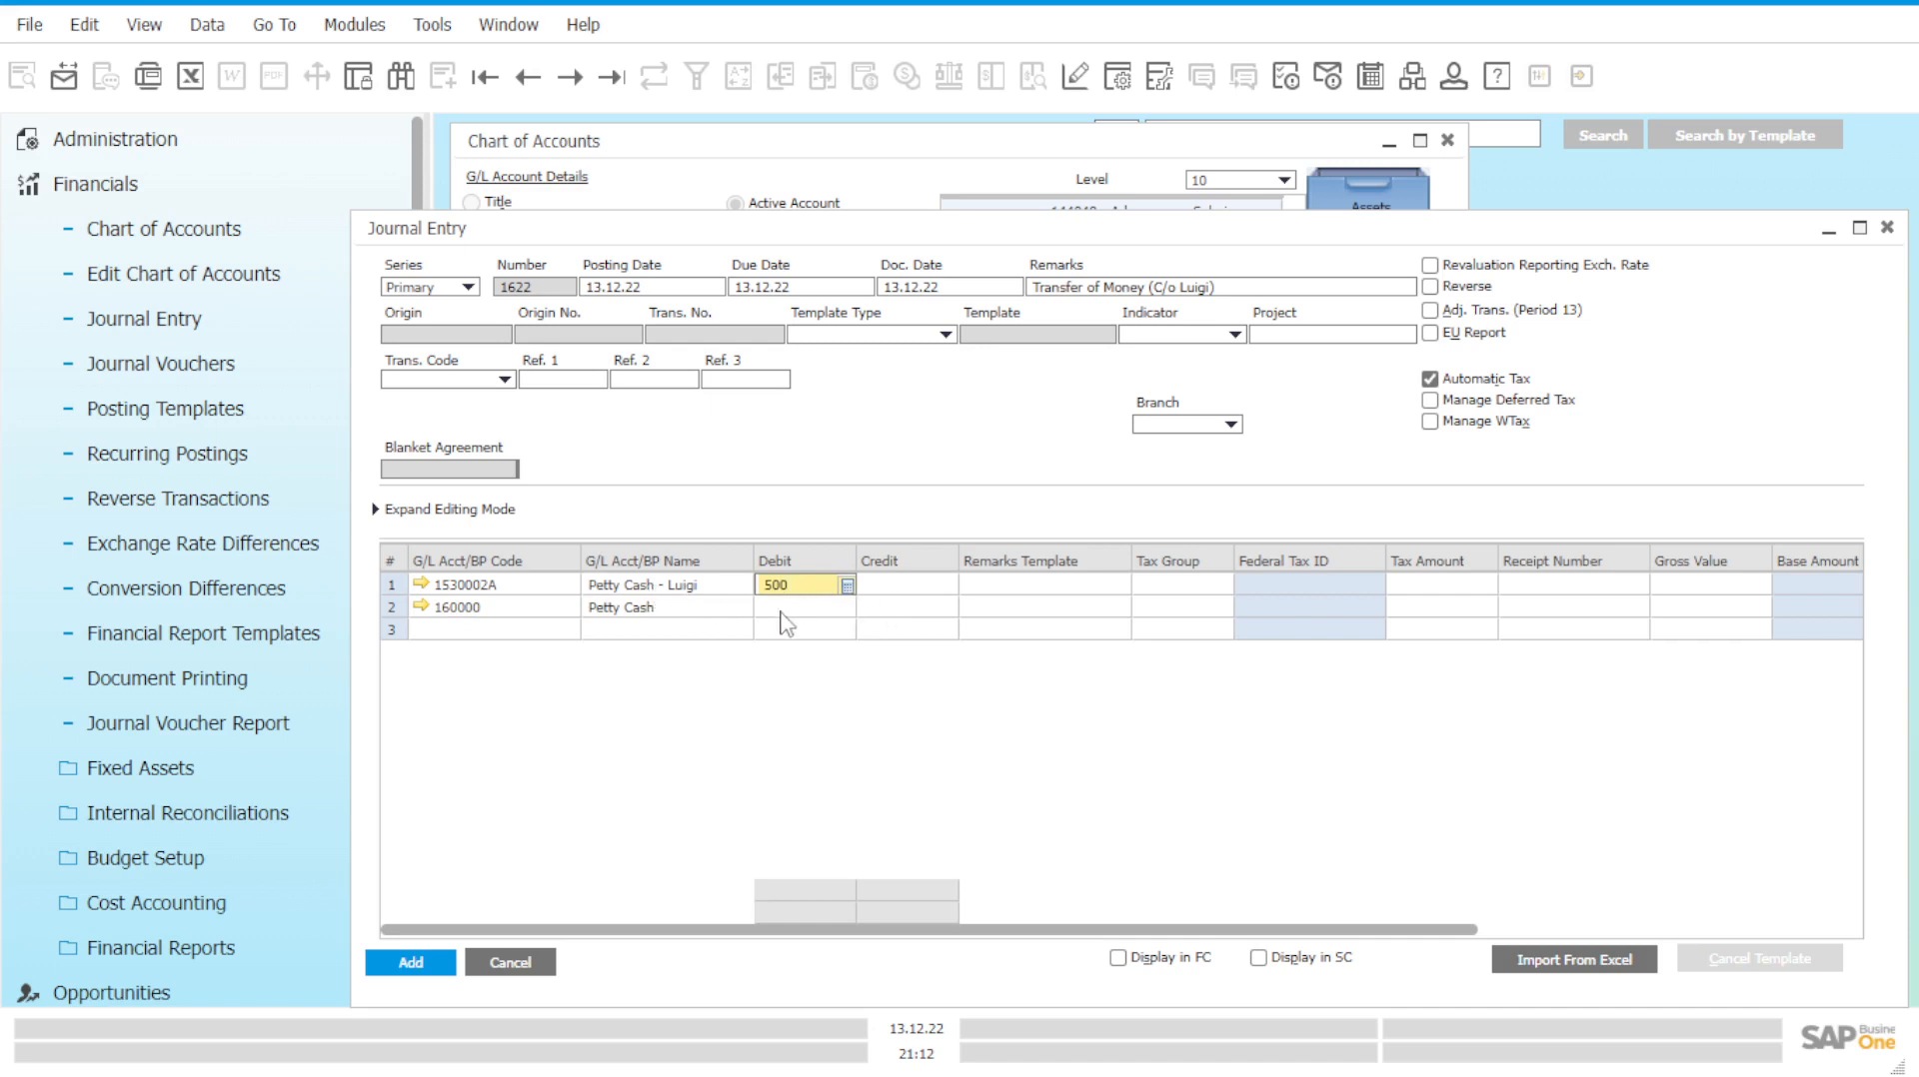
pyautogui.click(910, 606)
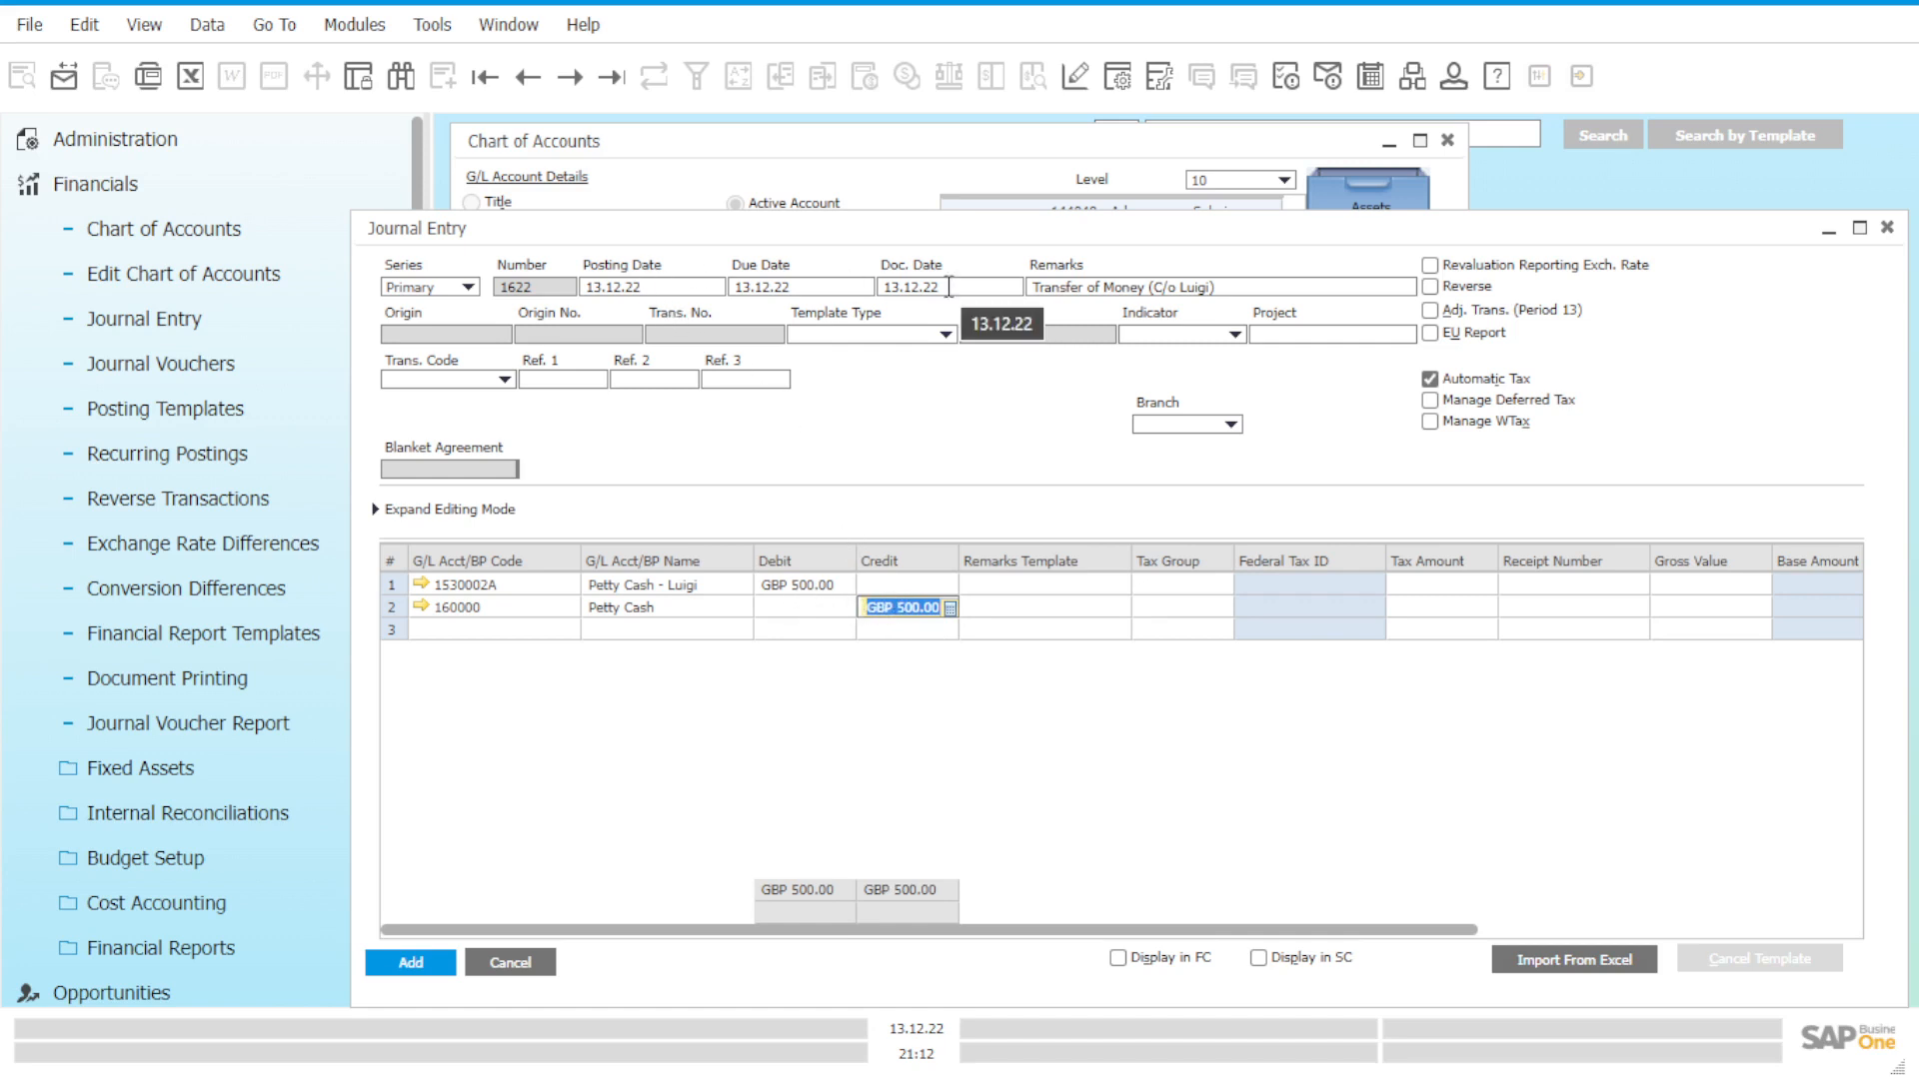
pyautogui.click(906, 609)
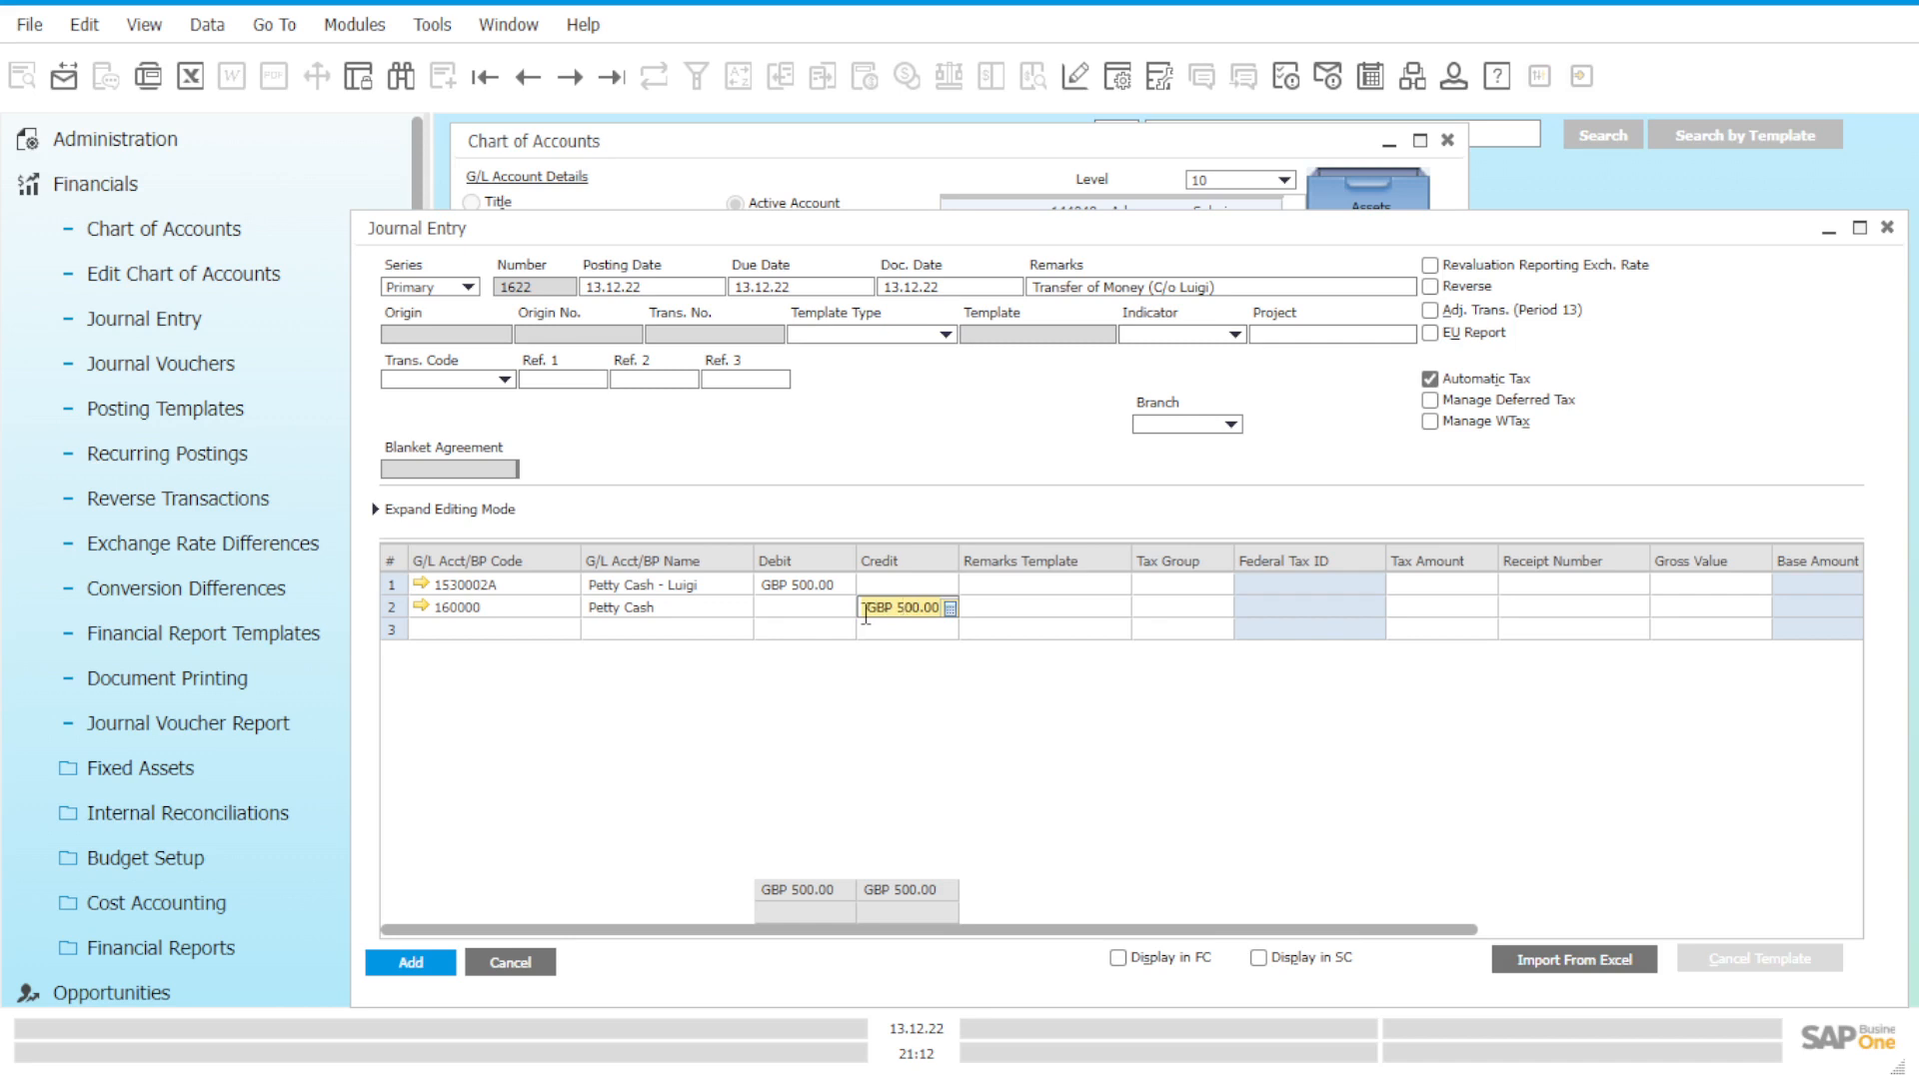
pyautogui.moveTo(865, 614); pyautogui.dragTo(914, 616)
pyautogui.click(915, 614)
pyautogui.click(410, 962)
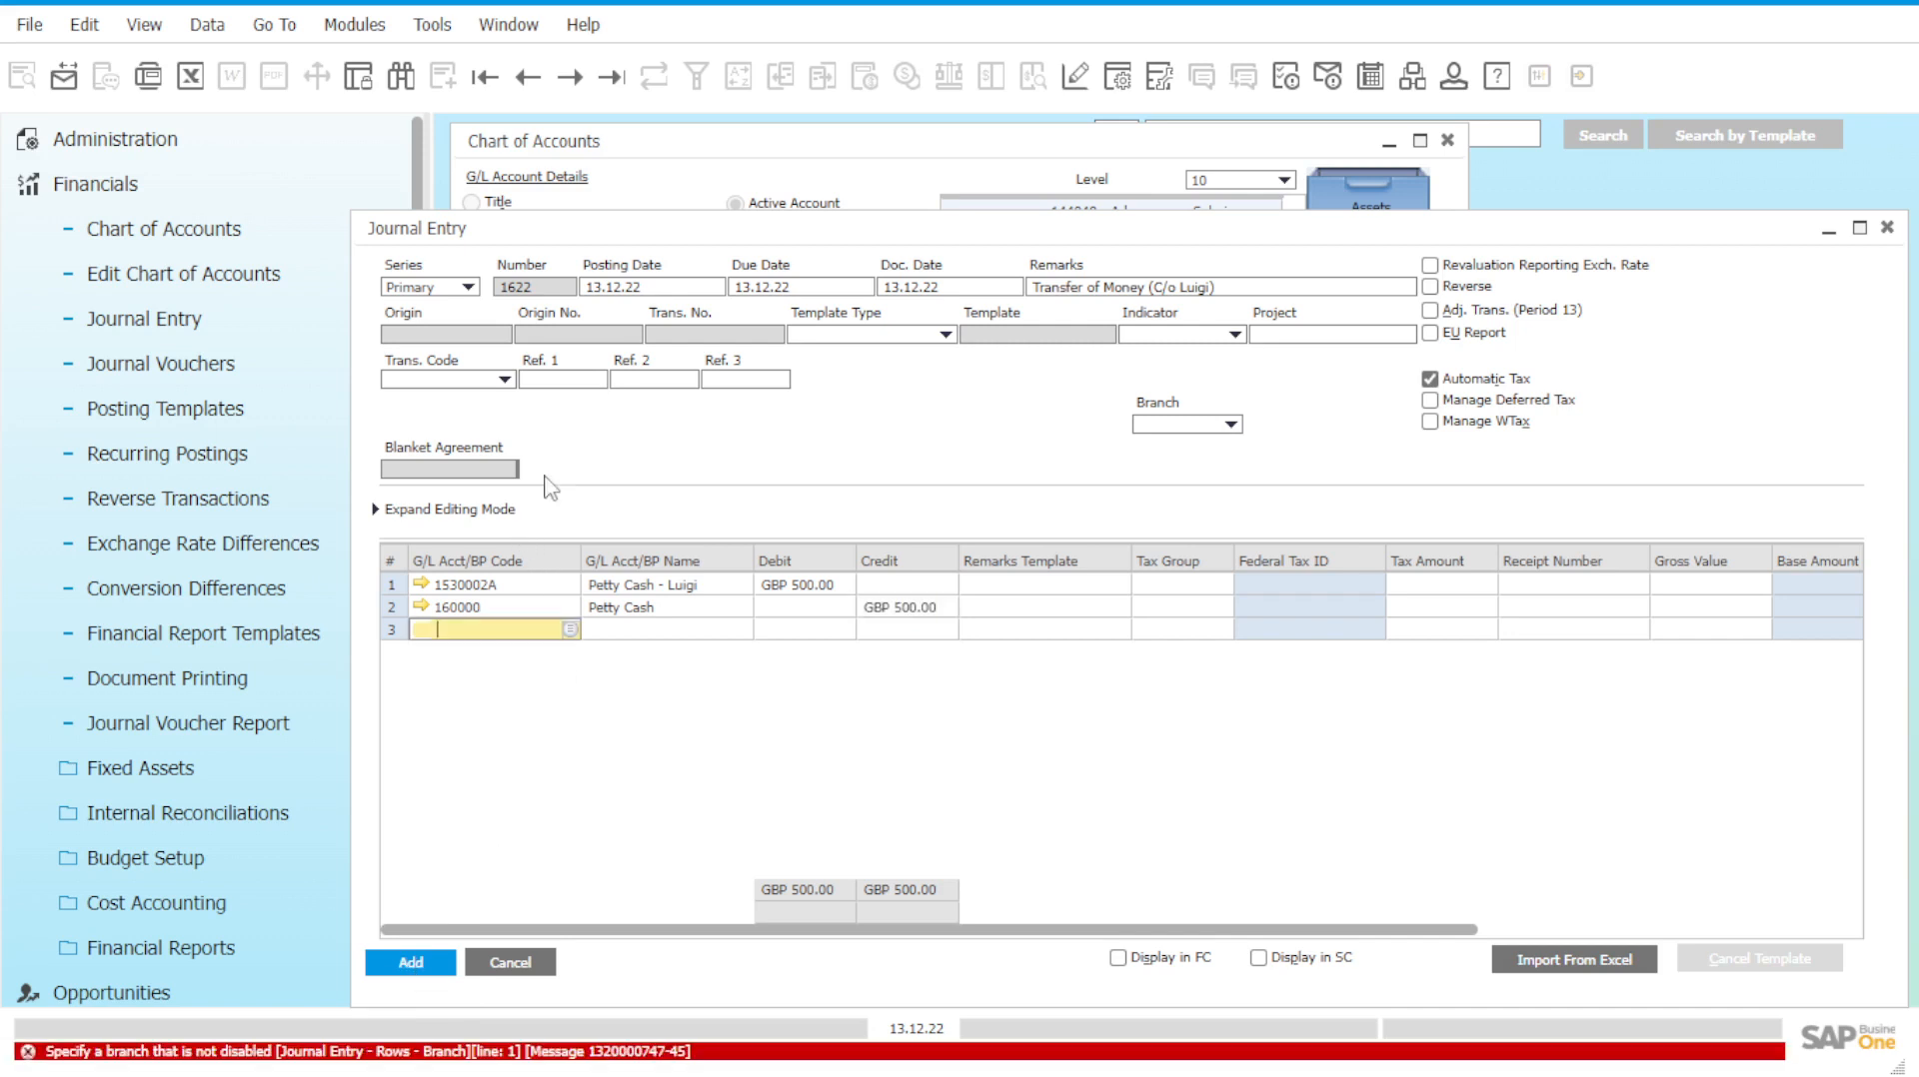
# Set branch OEC Computers on the entry and its rows, add entry 1622, and close it.
pyautogui.click(1227, 424)
pyautogui.click(1169, 447)
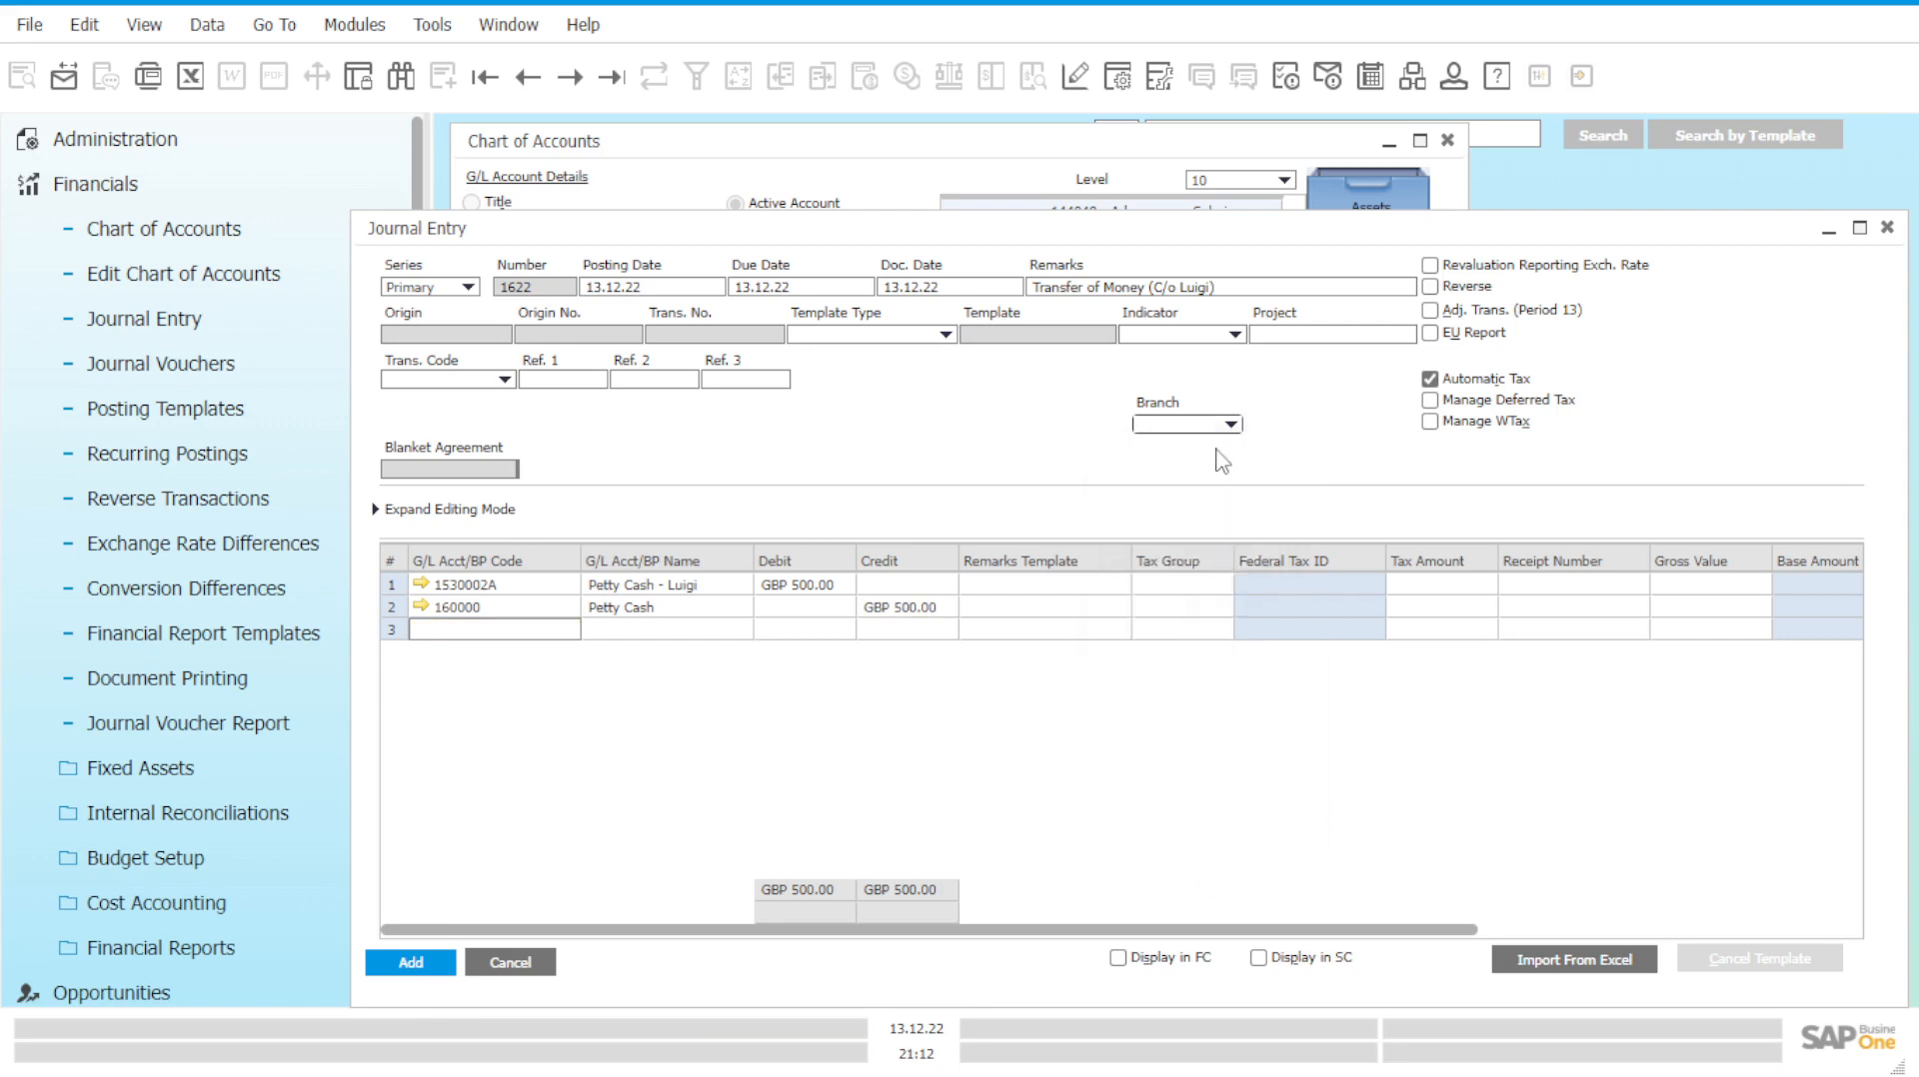
pyautogui.click(664, 602)
pyautogui.click(408, 964)
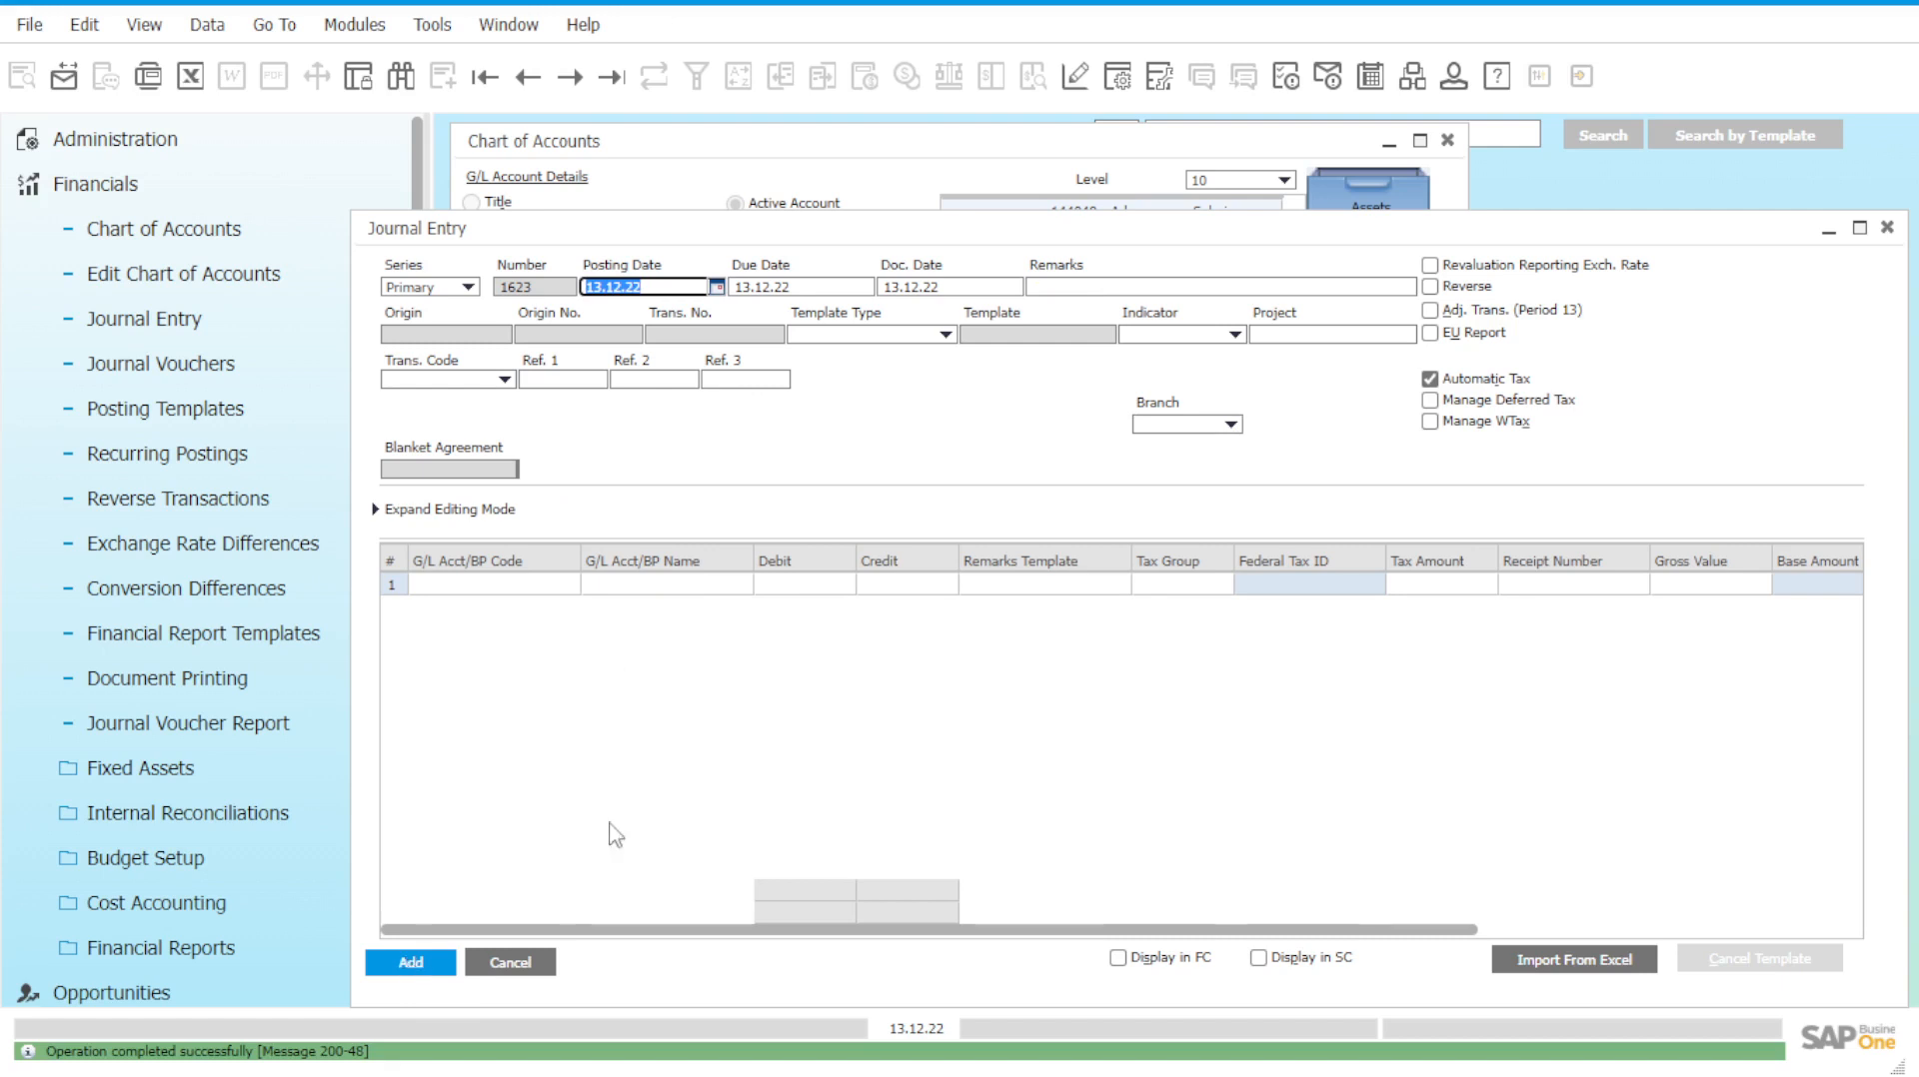
pyautogui.click(1887, 236)
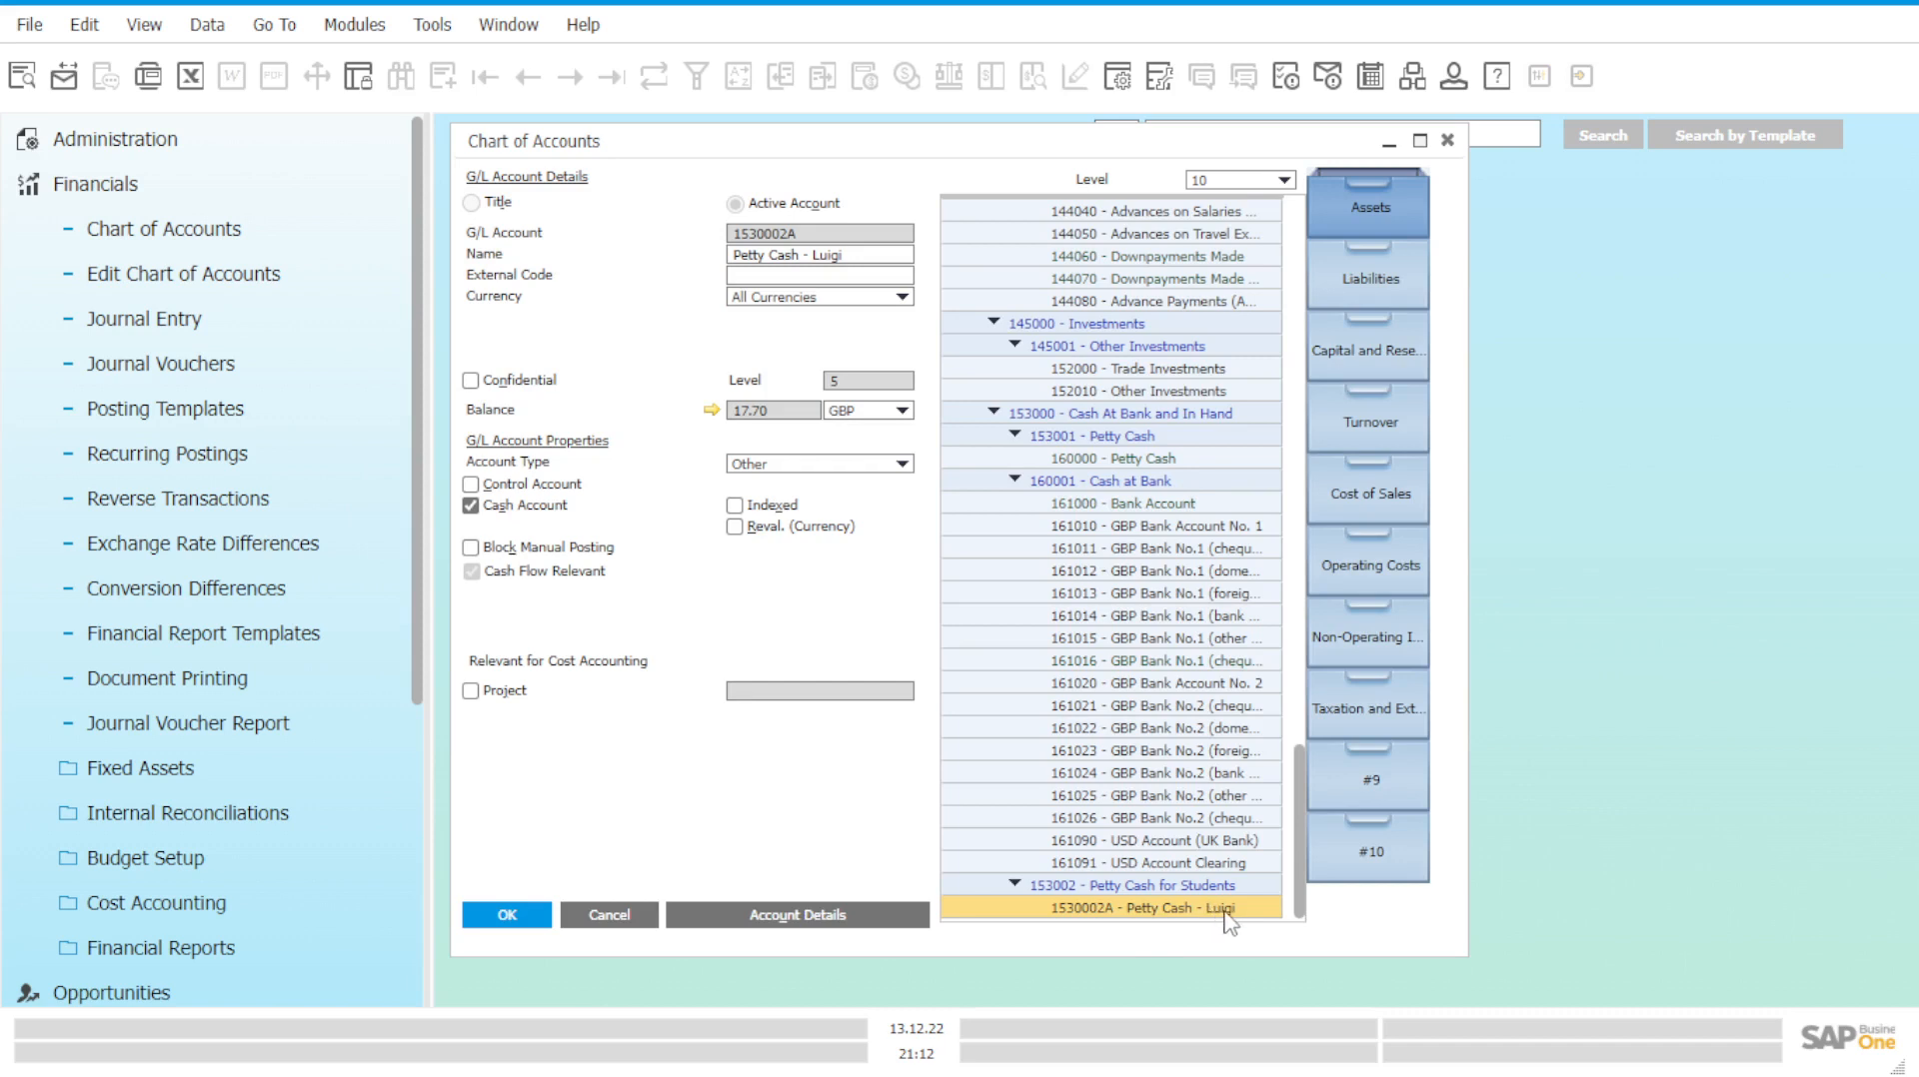
# Select 160000, then 1530002A, and open Petty Cash - Luigi's GBP 517.70 Account Balance listing.
pyautogui.click(1179, 462)
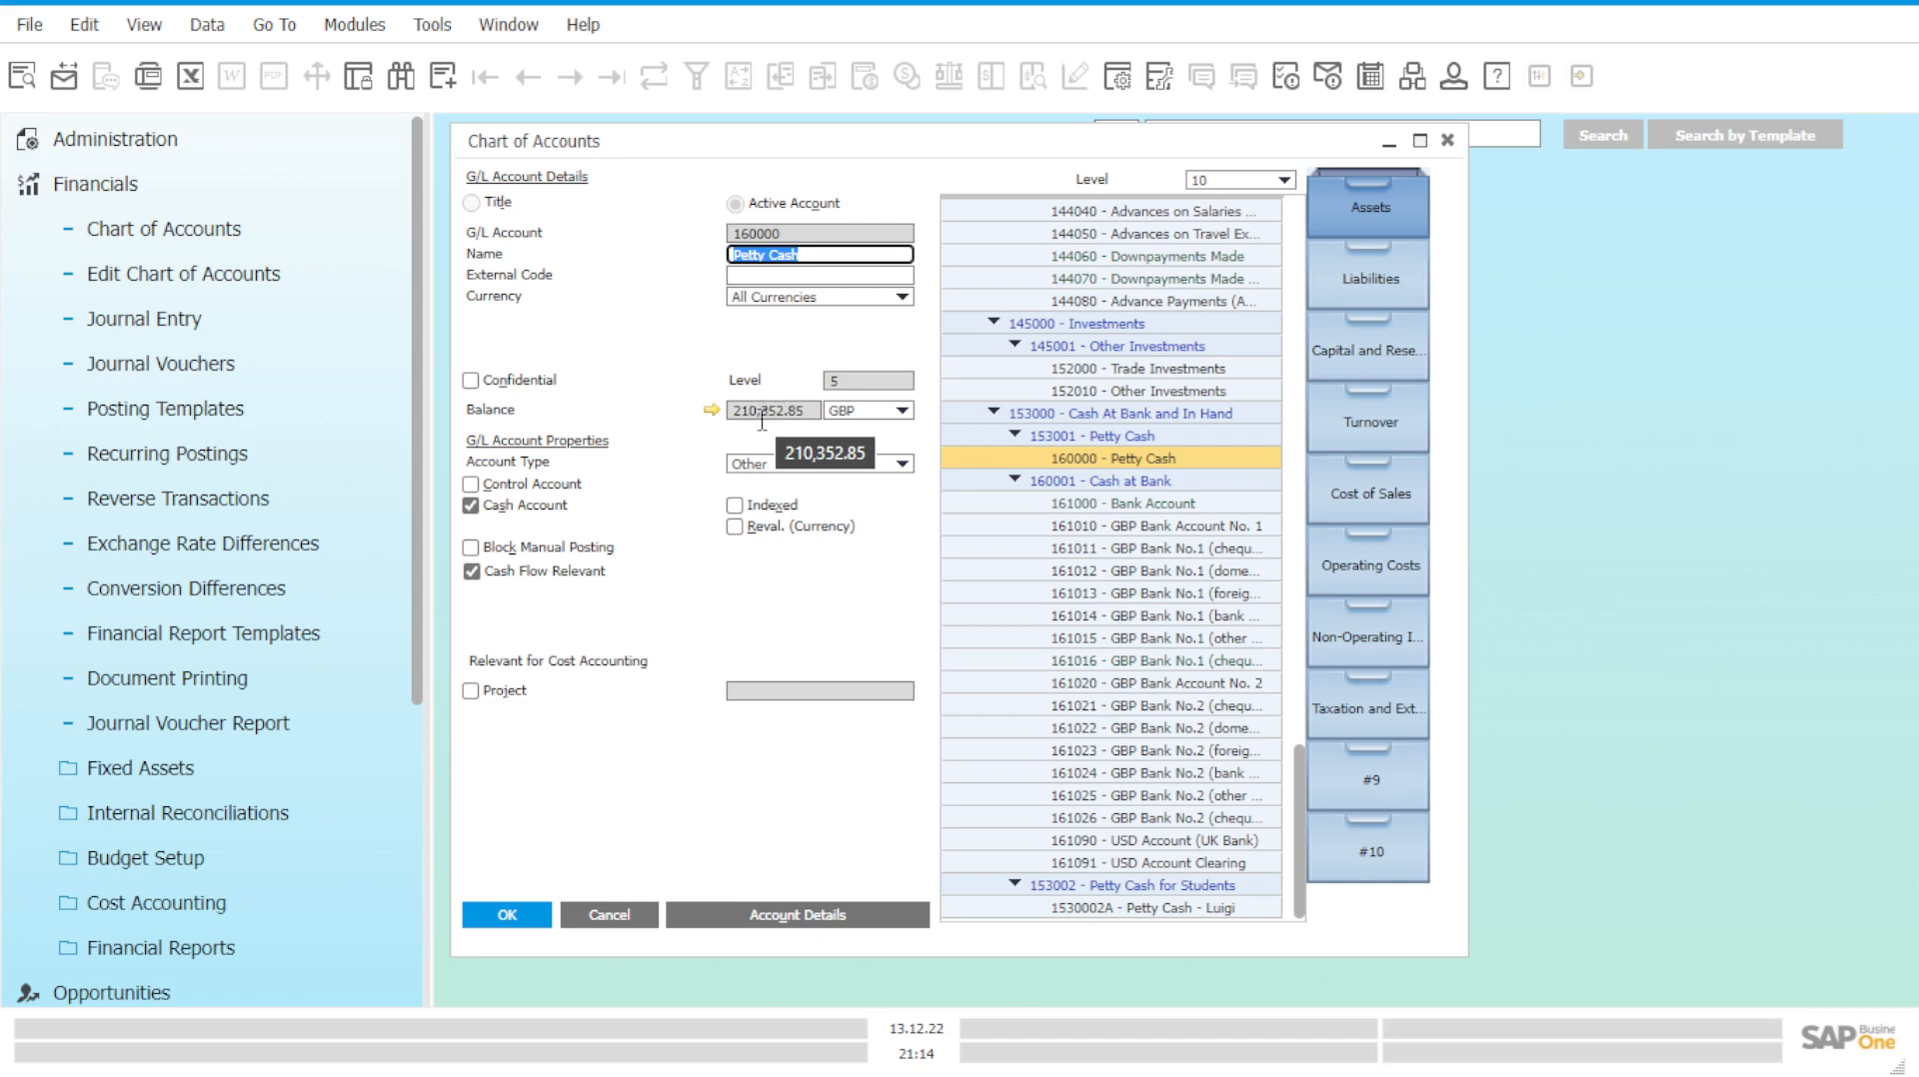
pyautogui.click(1222, 911)
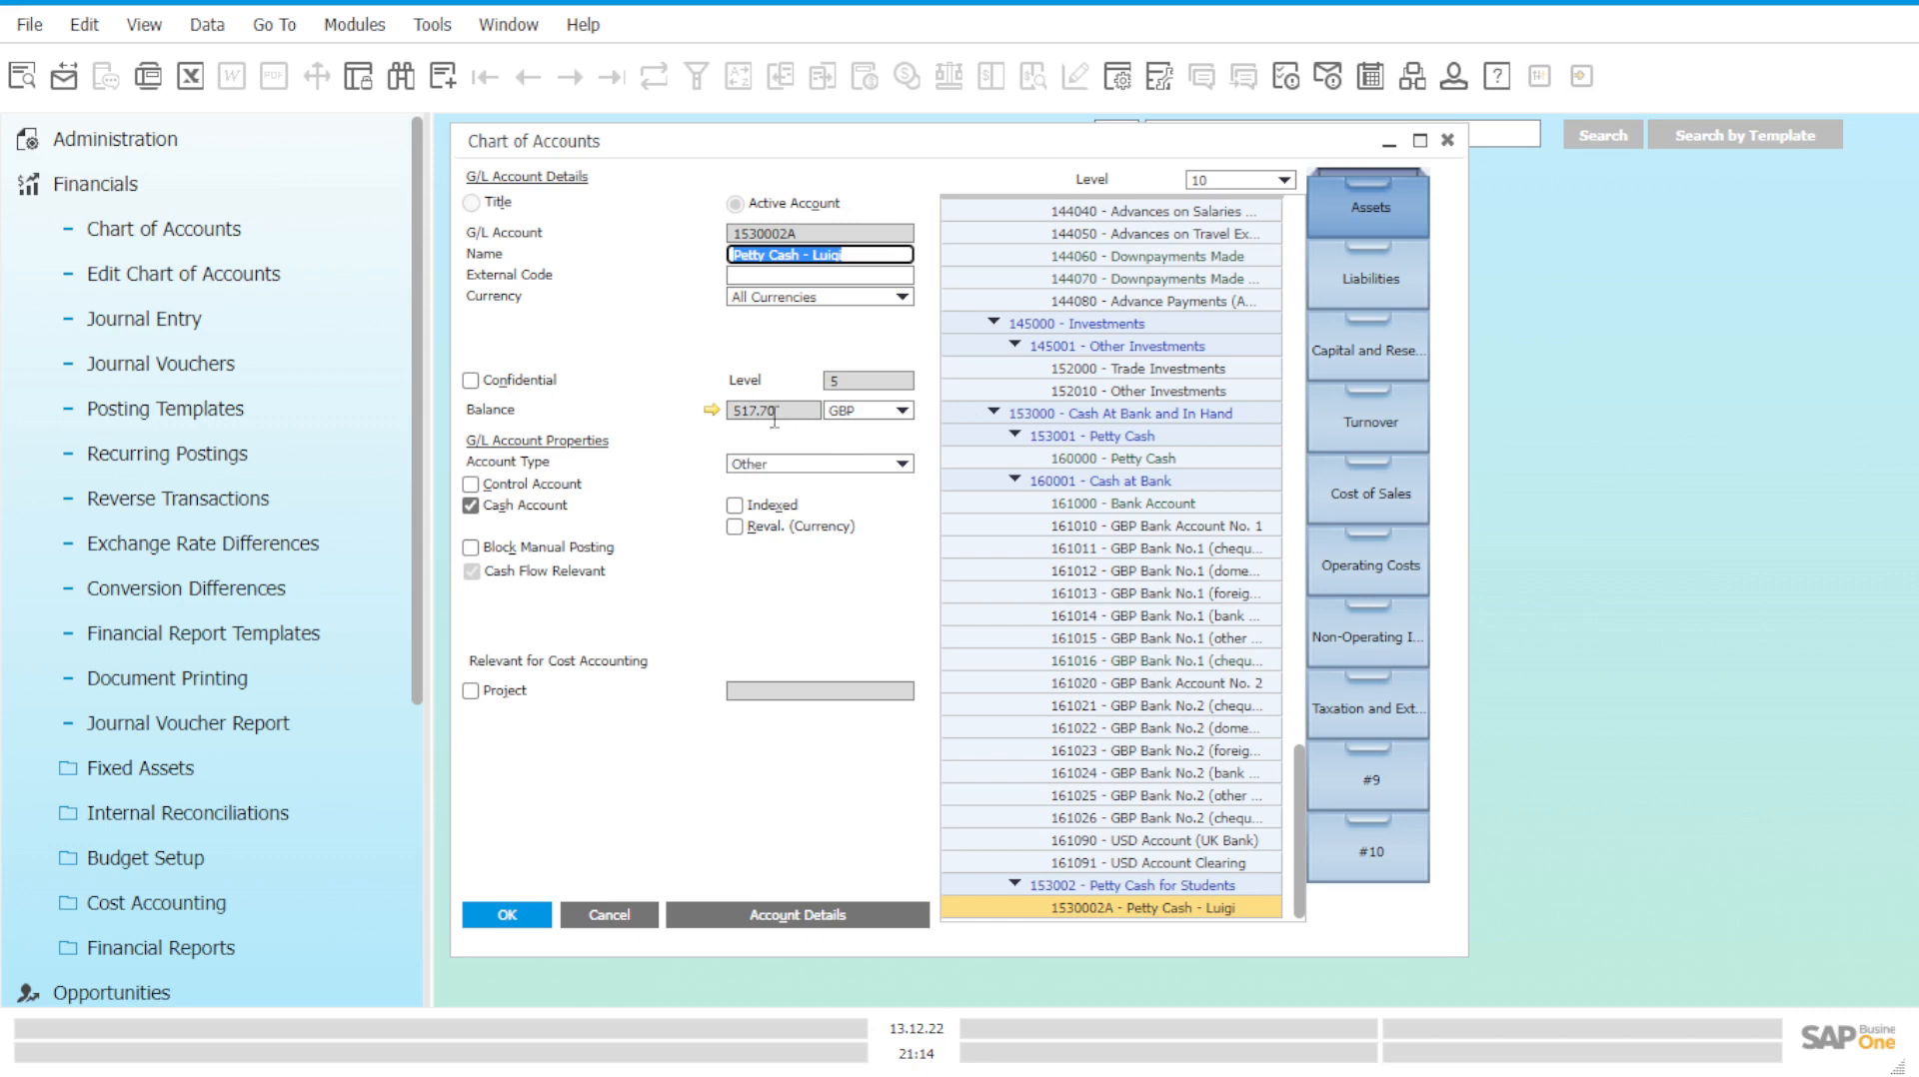
pyautogui.click(711, 412)
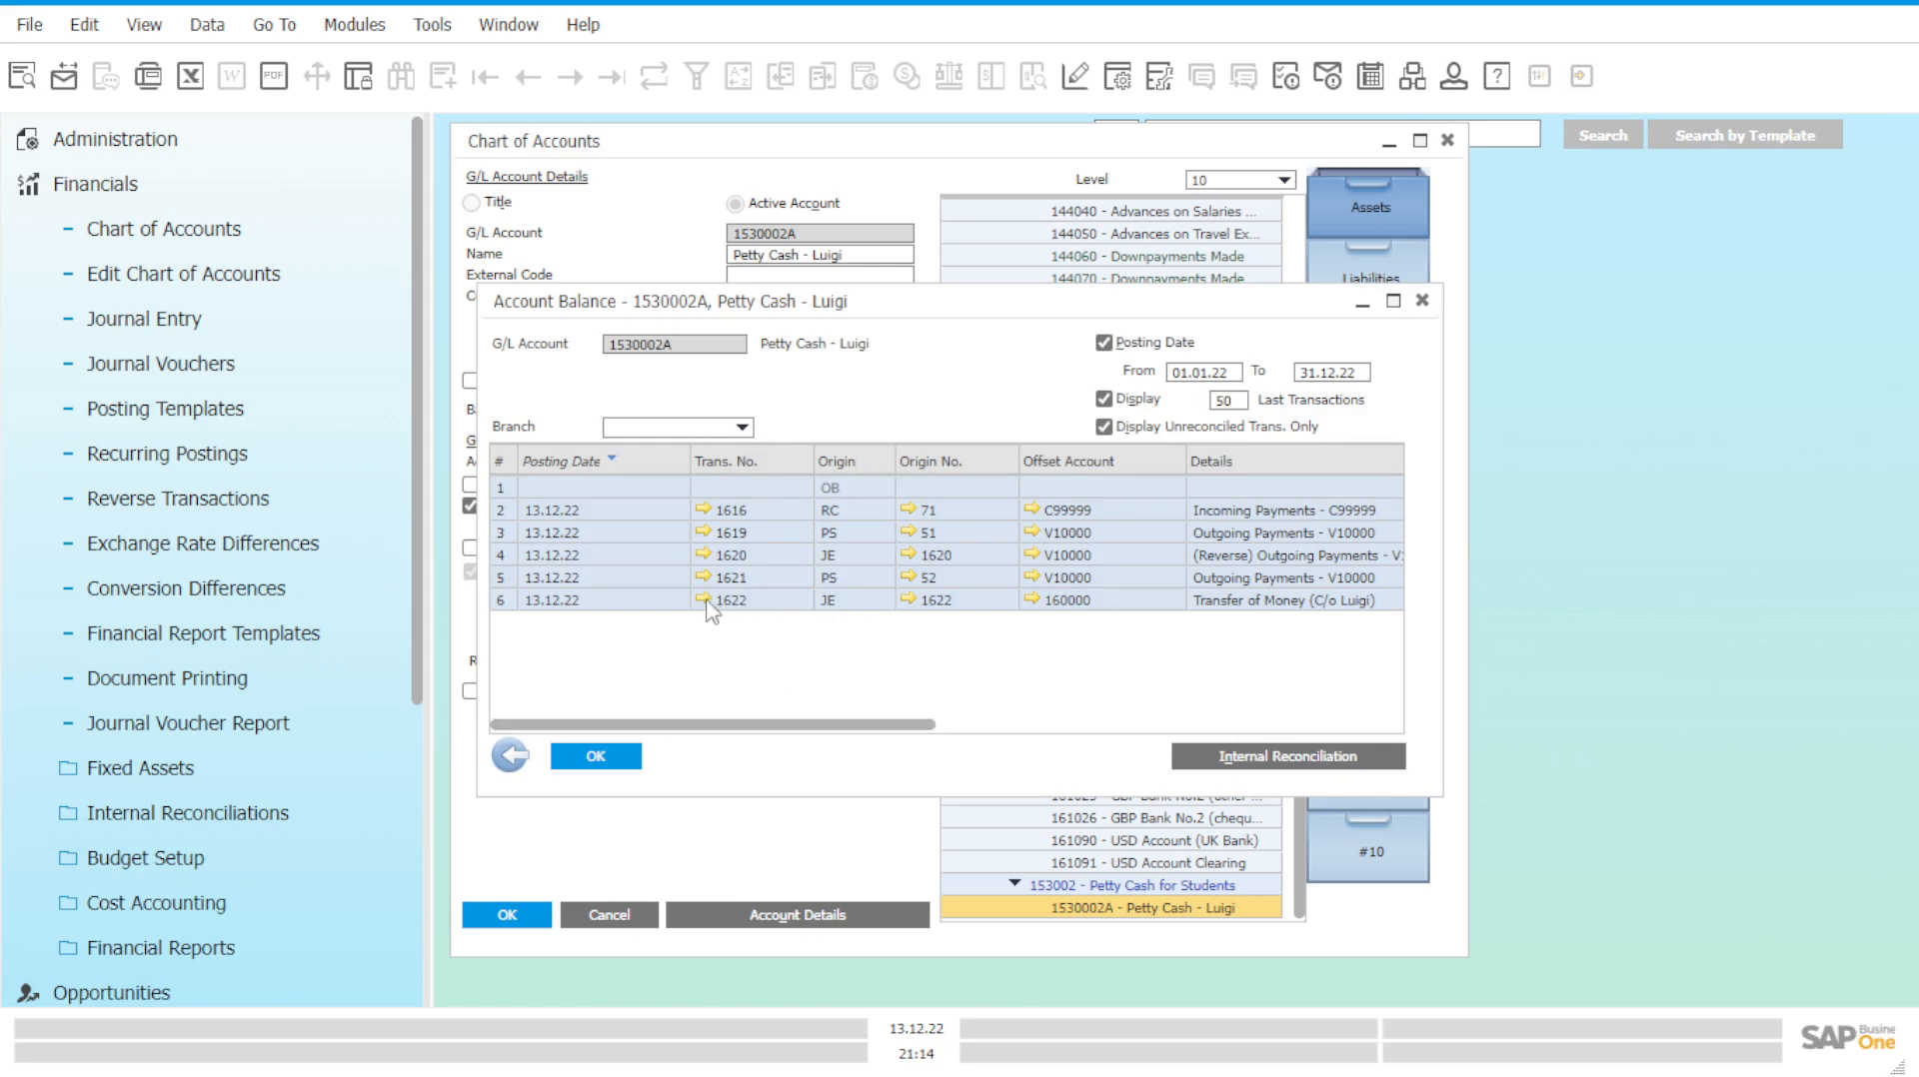
# Inspect journal entry 1622 and its offset account 160000 Petty Cash from the history.
pyautogui.click(705, 601)
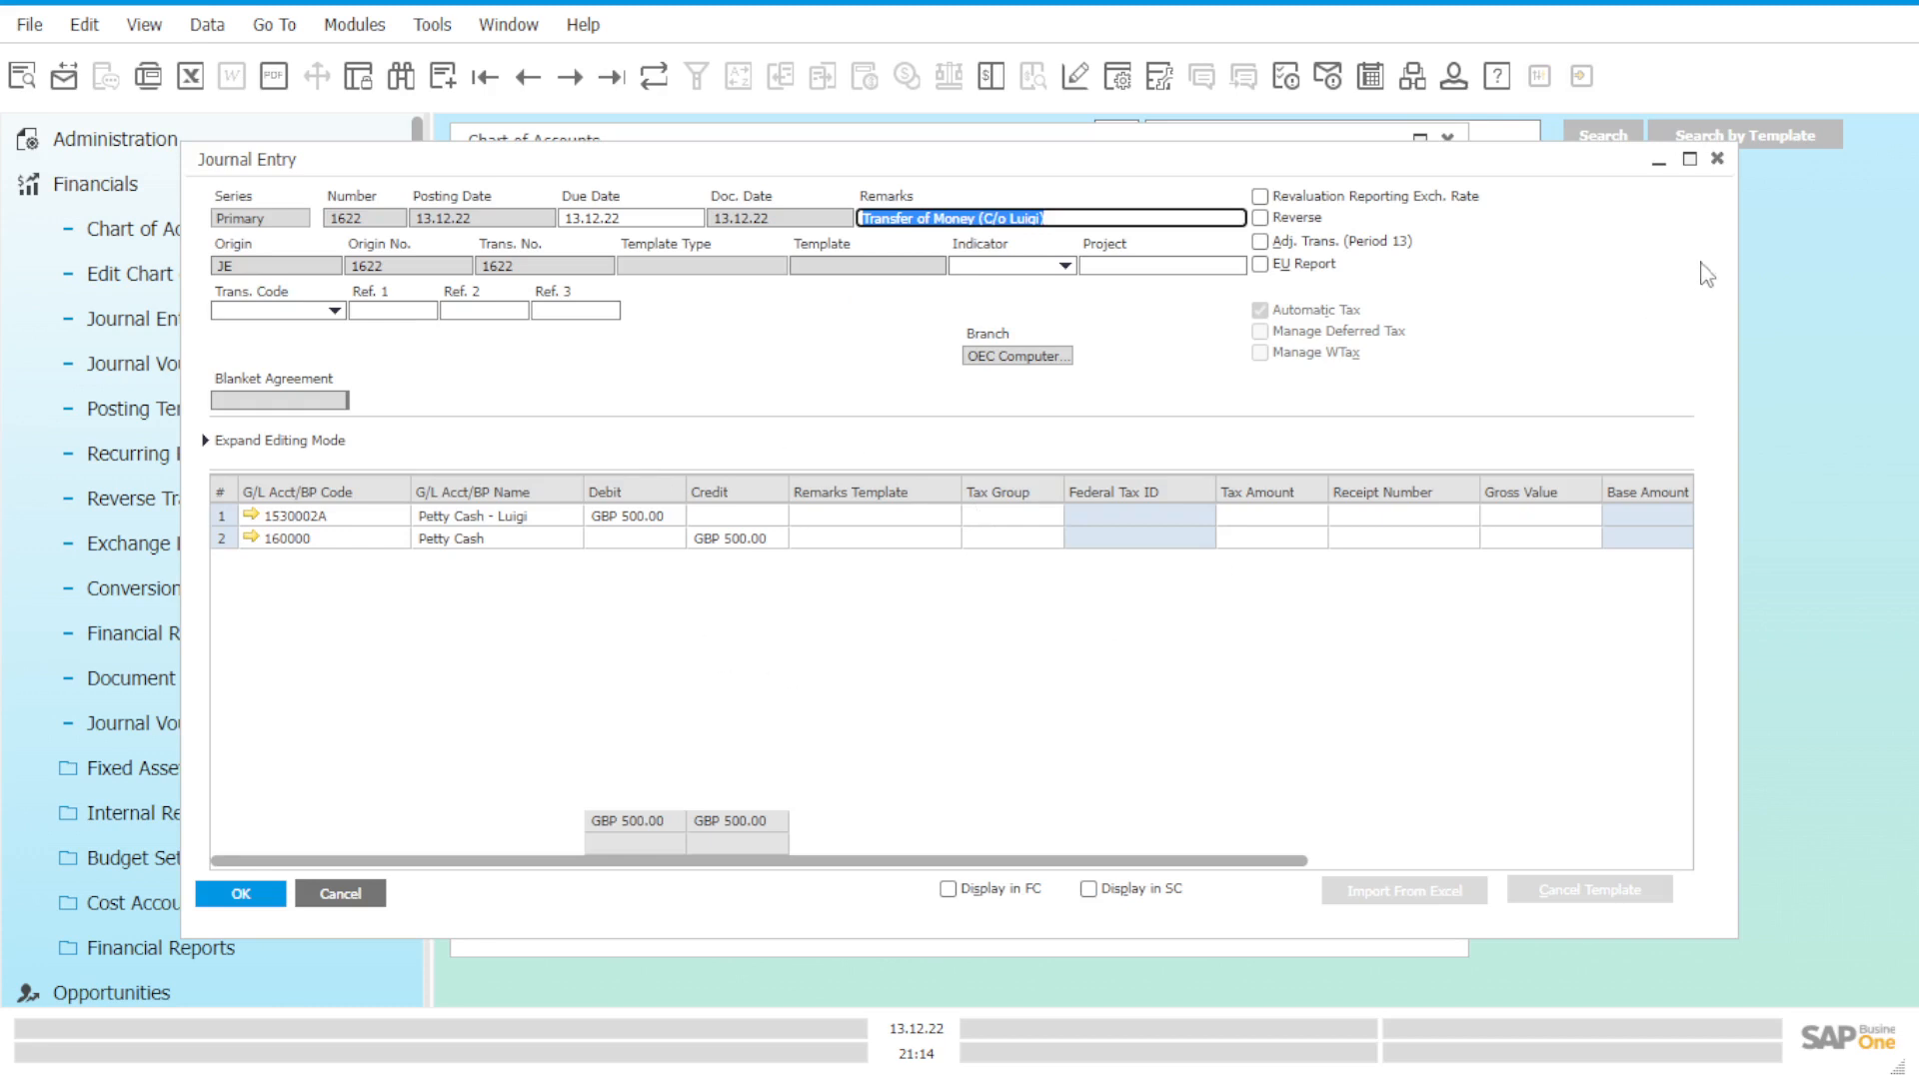
pyautogui.click(1717, 160)
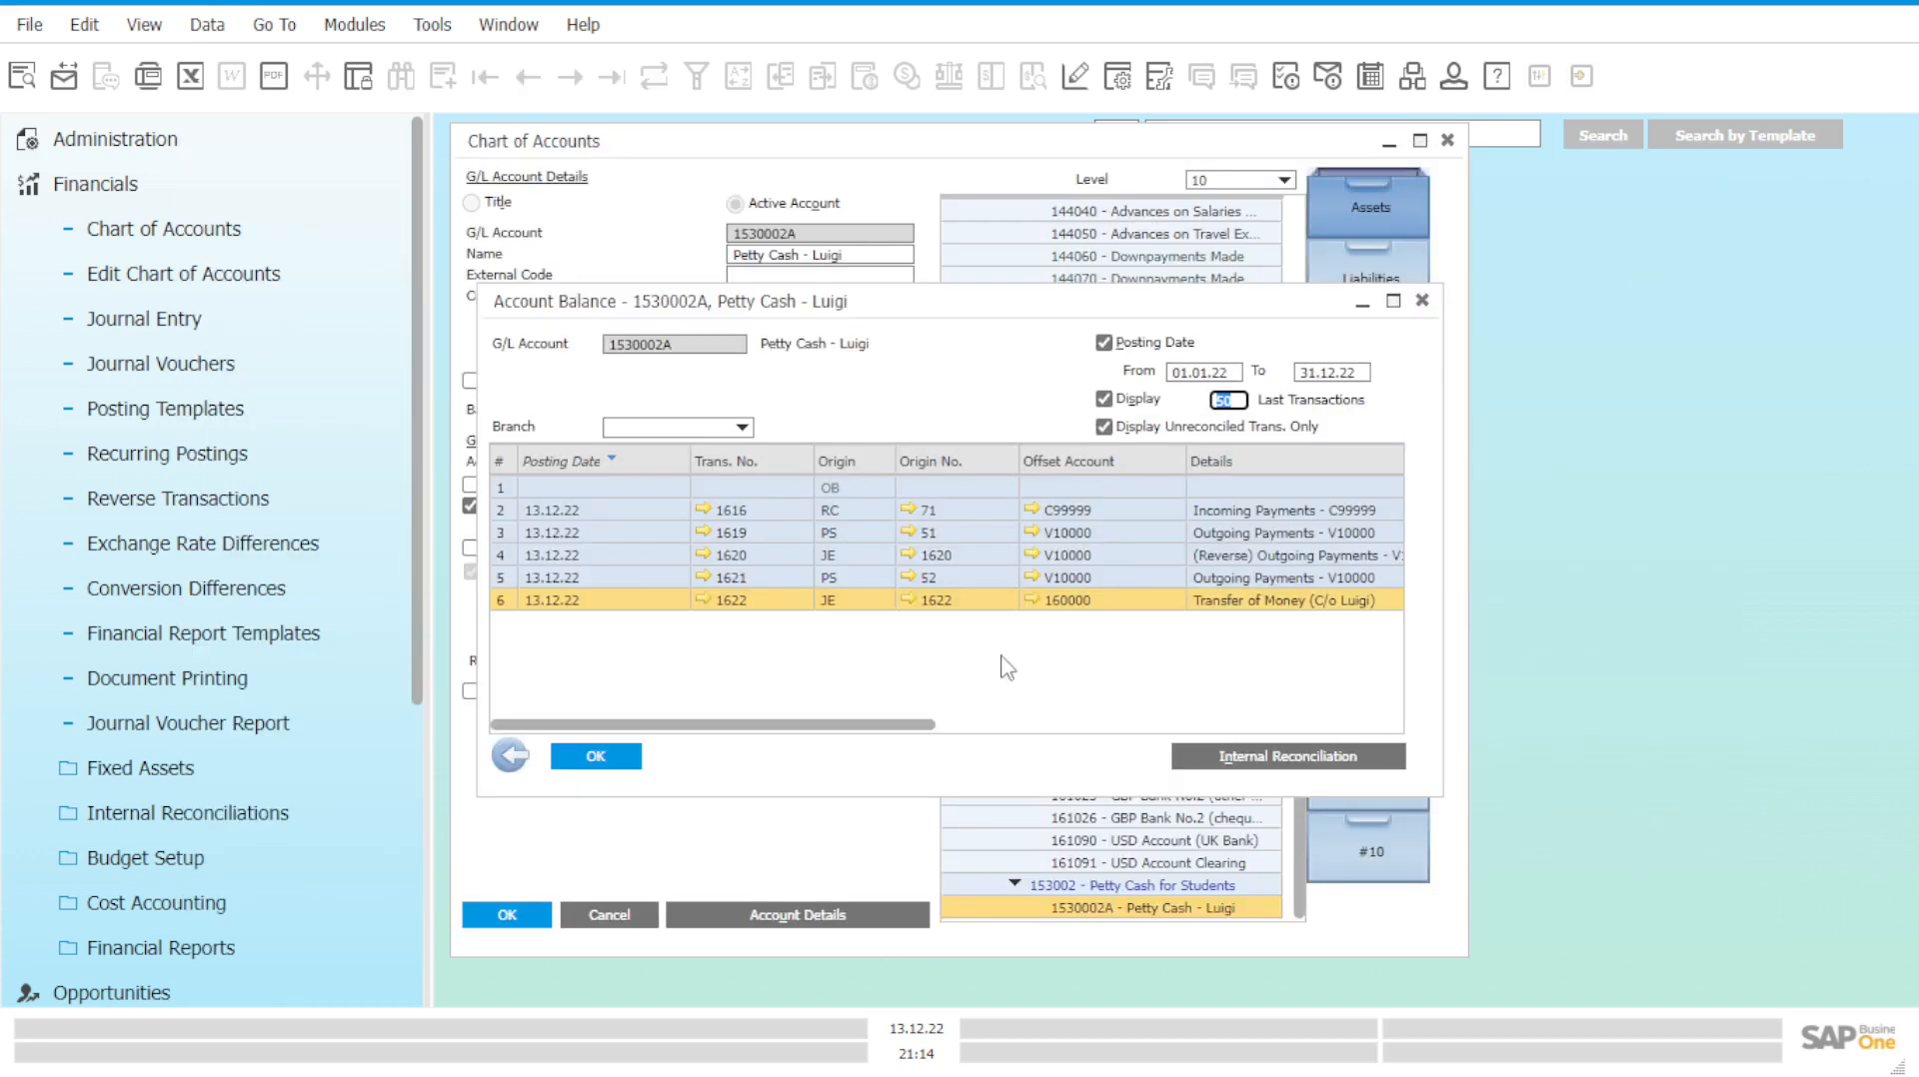
pyautogui.moveTo(937, 733); pyautogui.dragTo(944, 730)
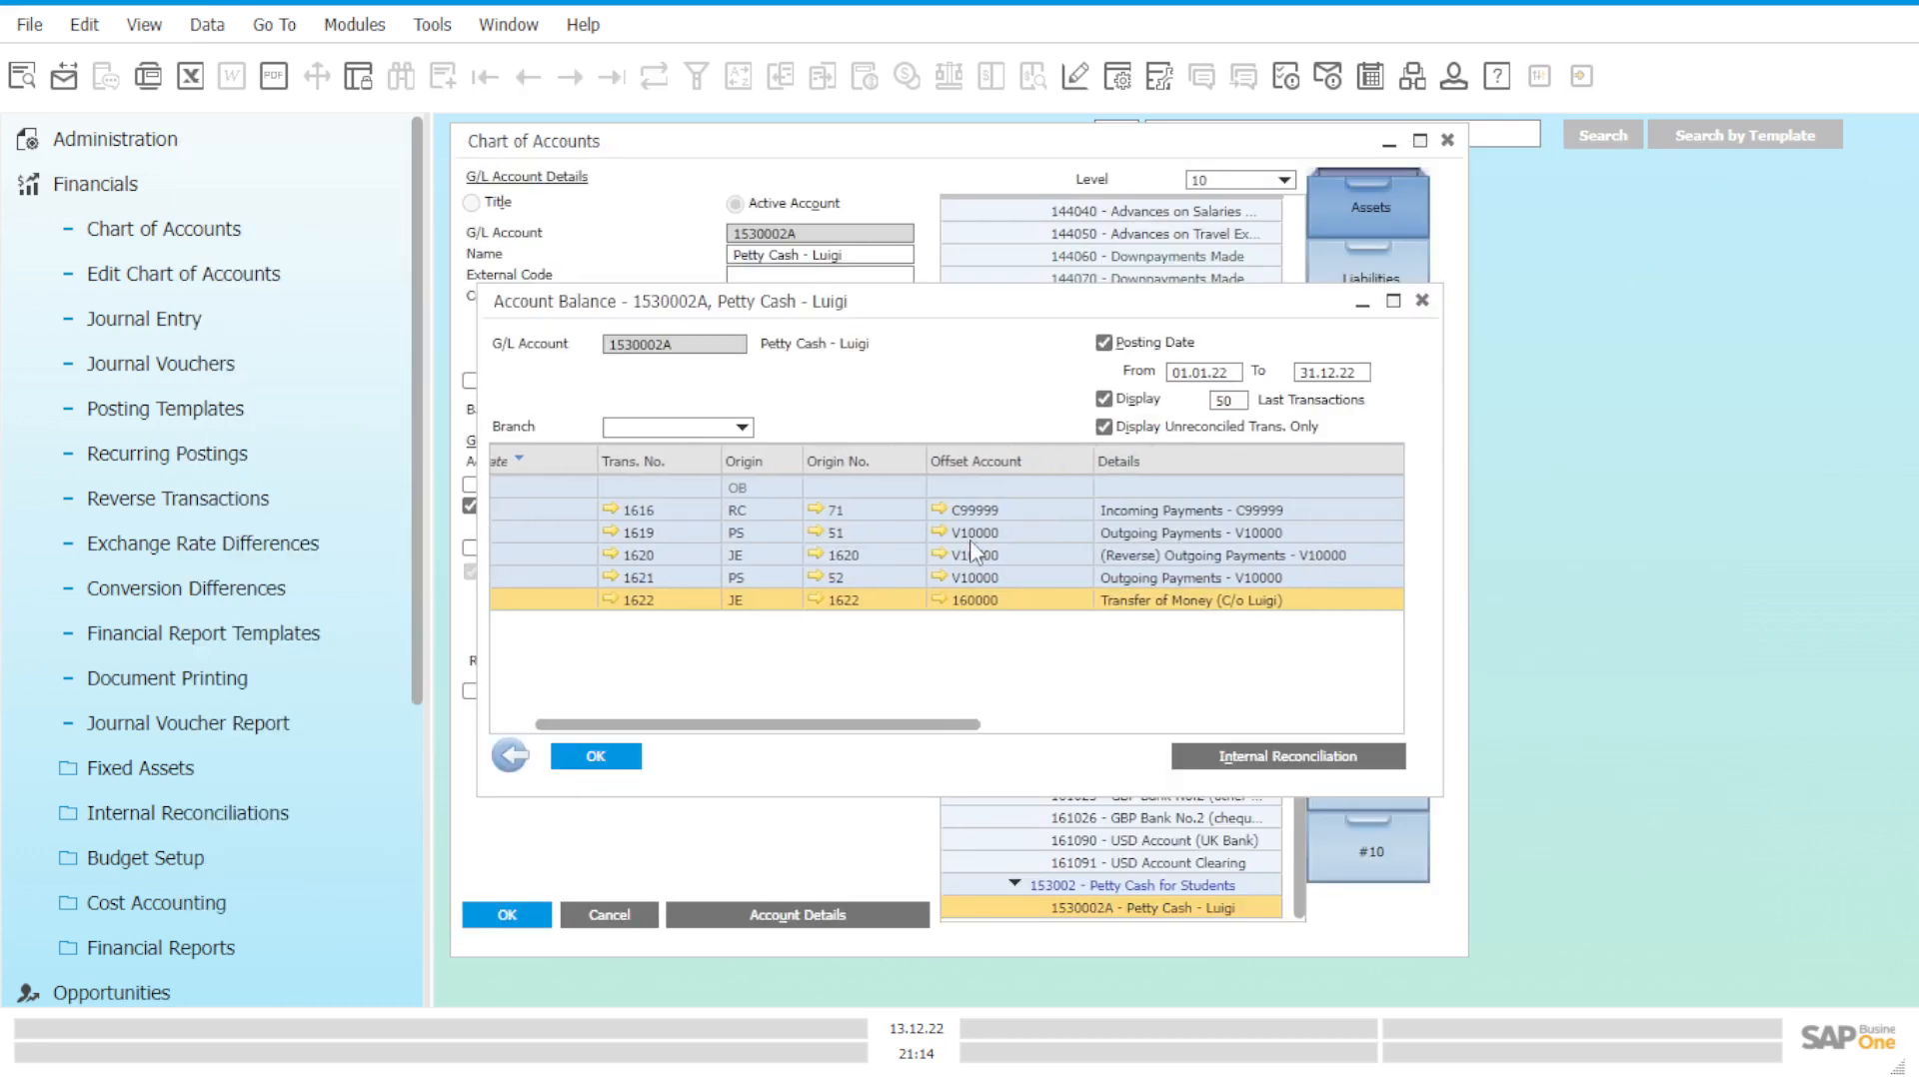
pyautogui.click(937, 600)
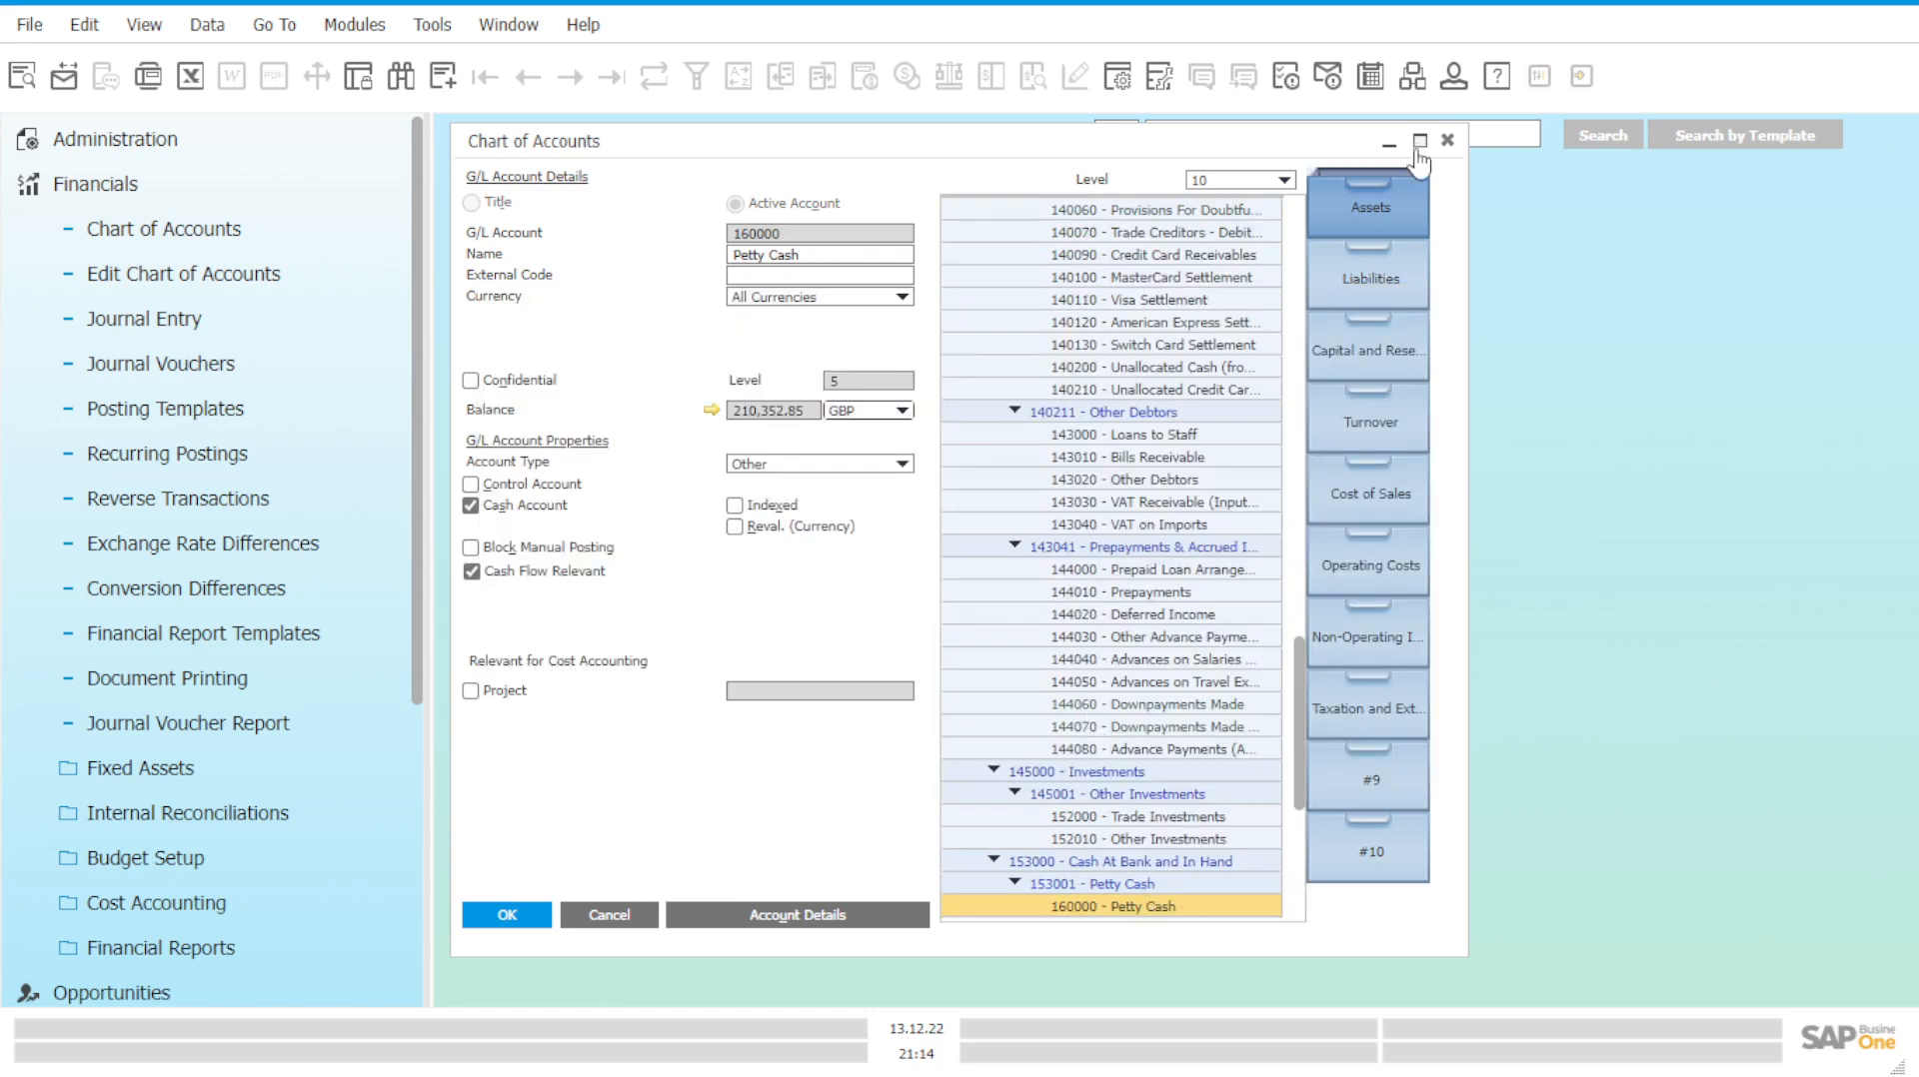
pyautogui.click(1446, 142)
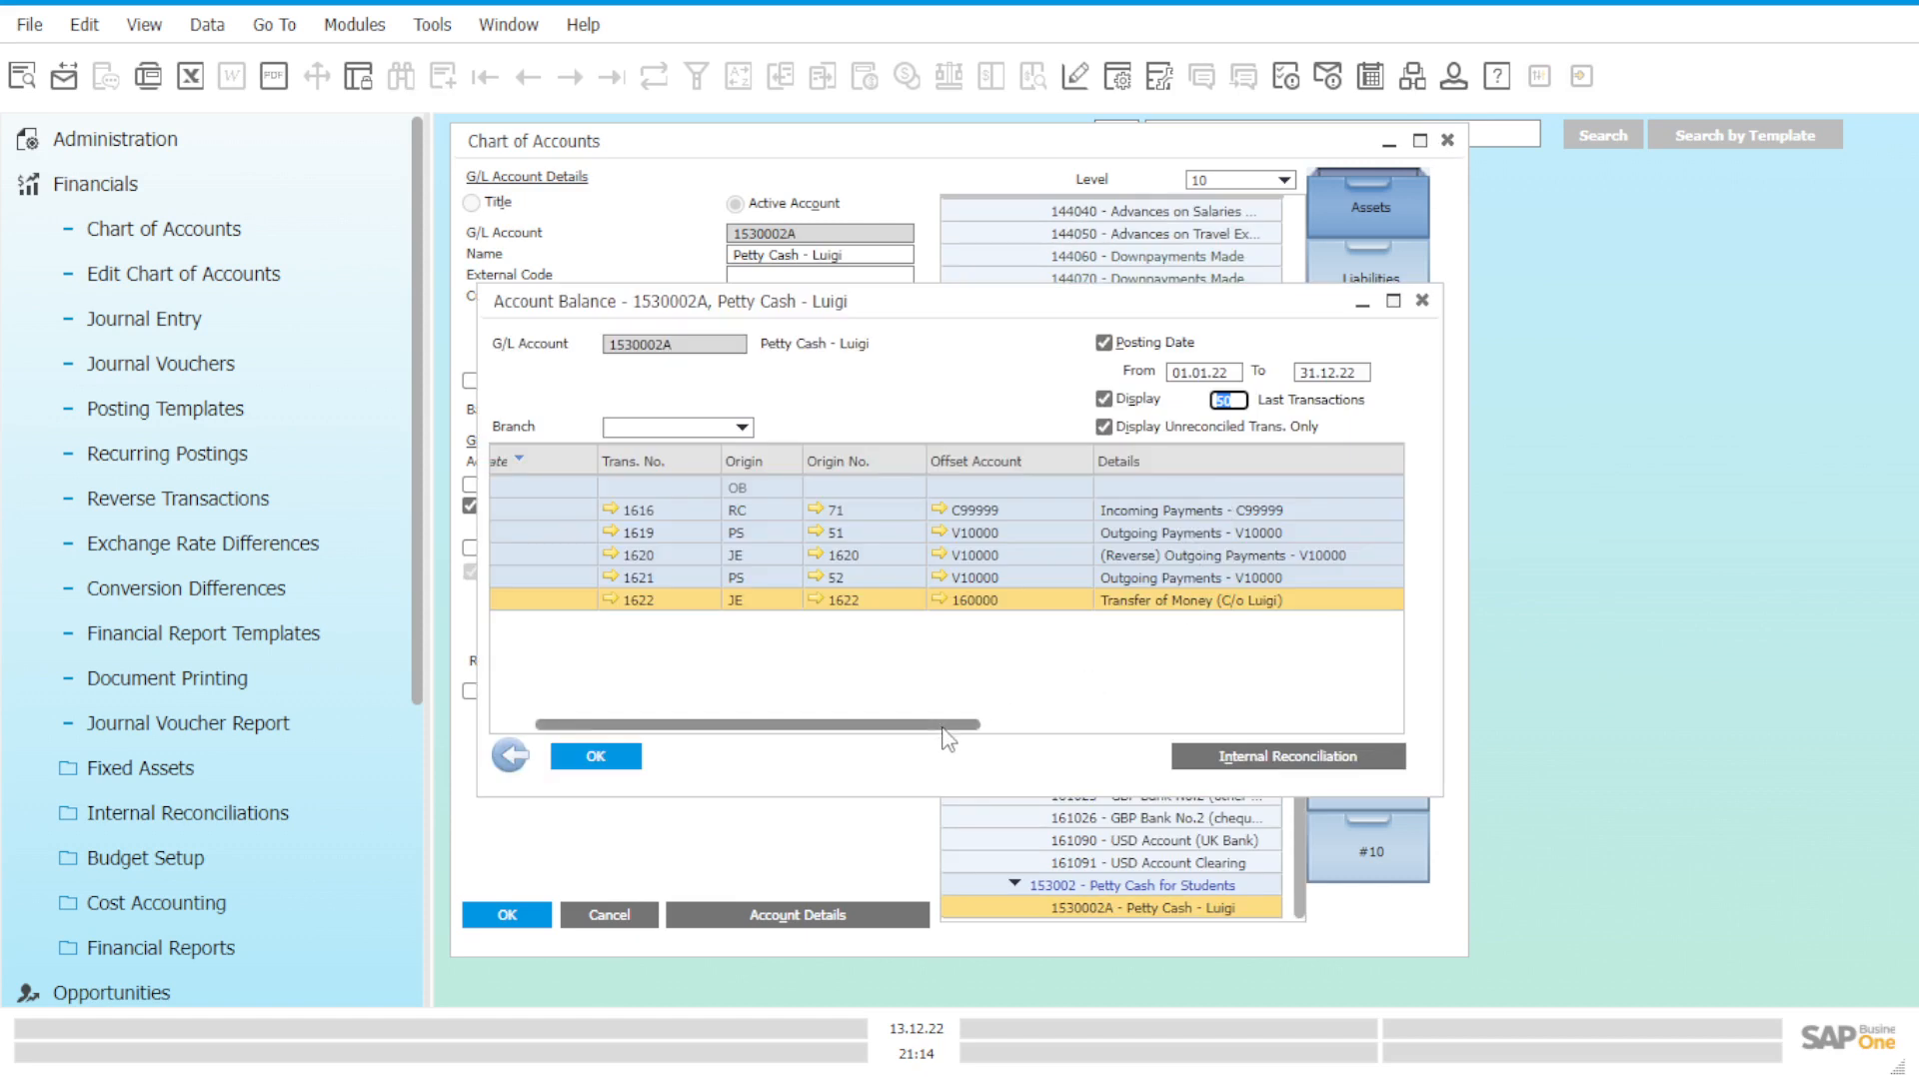
# Check the GBP 517.70 cumulative balance in the grid, then close the listing.
pyautogui.moveTo(949, 727); pyautogui.dragTo(1176, 736)
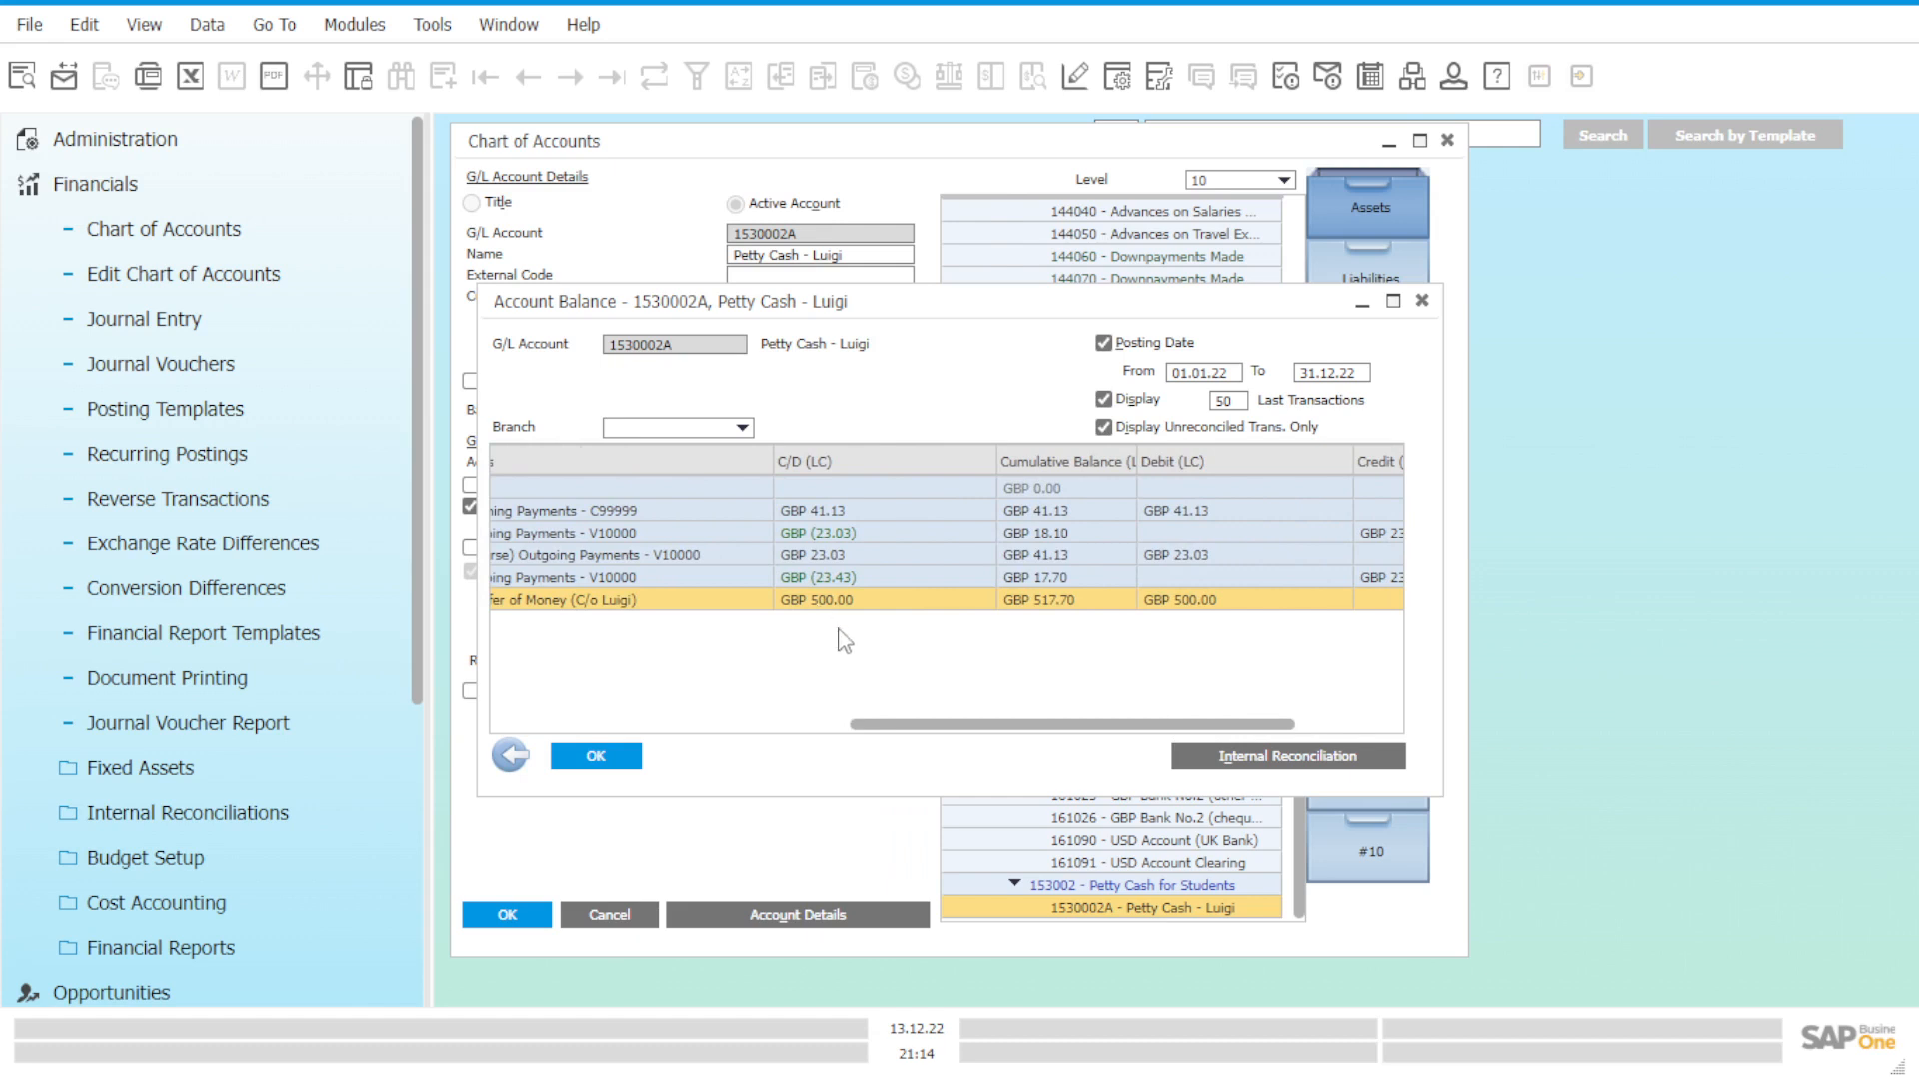
pyautogui.moveTo(914, 725); pyautogui.dragTo(974, 726)
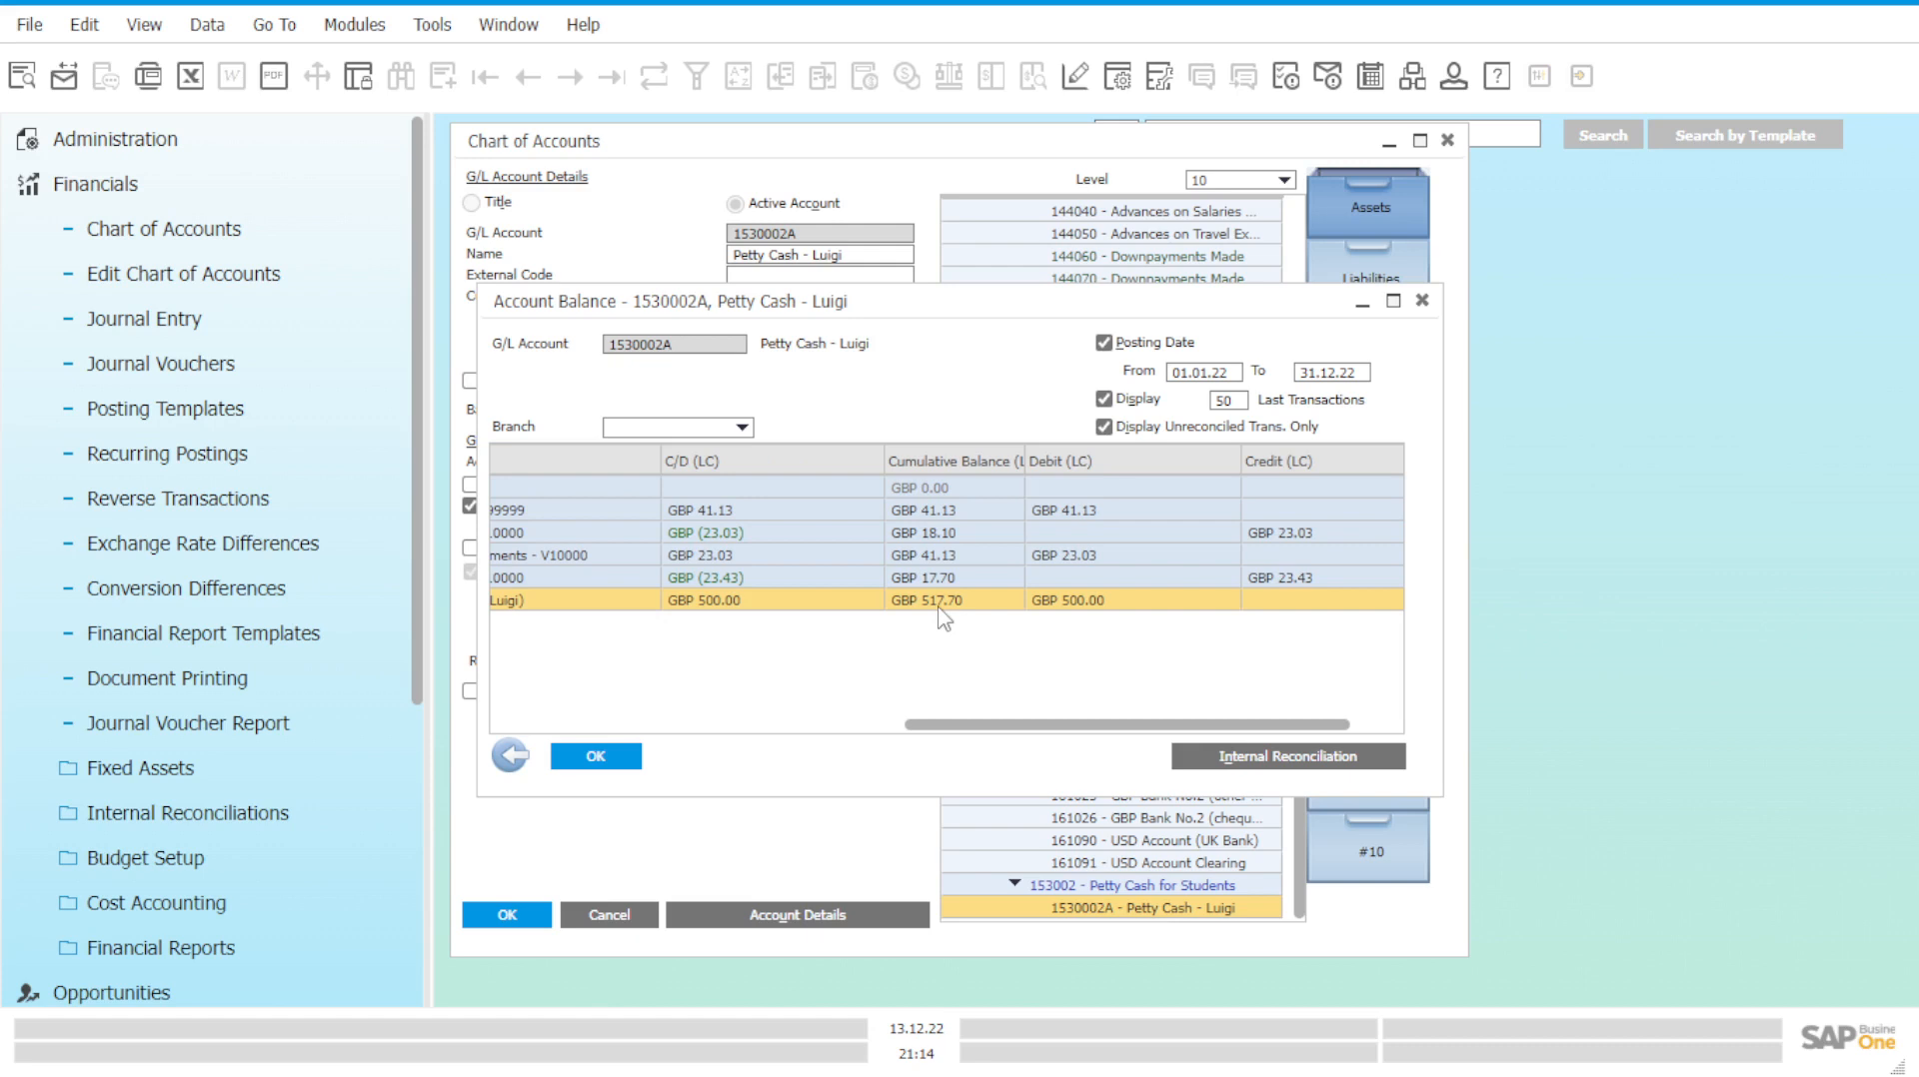
pyautogui.moveTo(1024, 726); pyautogui.dragTo(1078, 726)
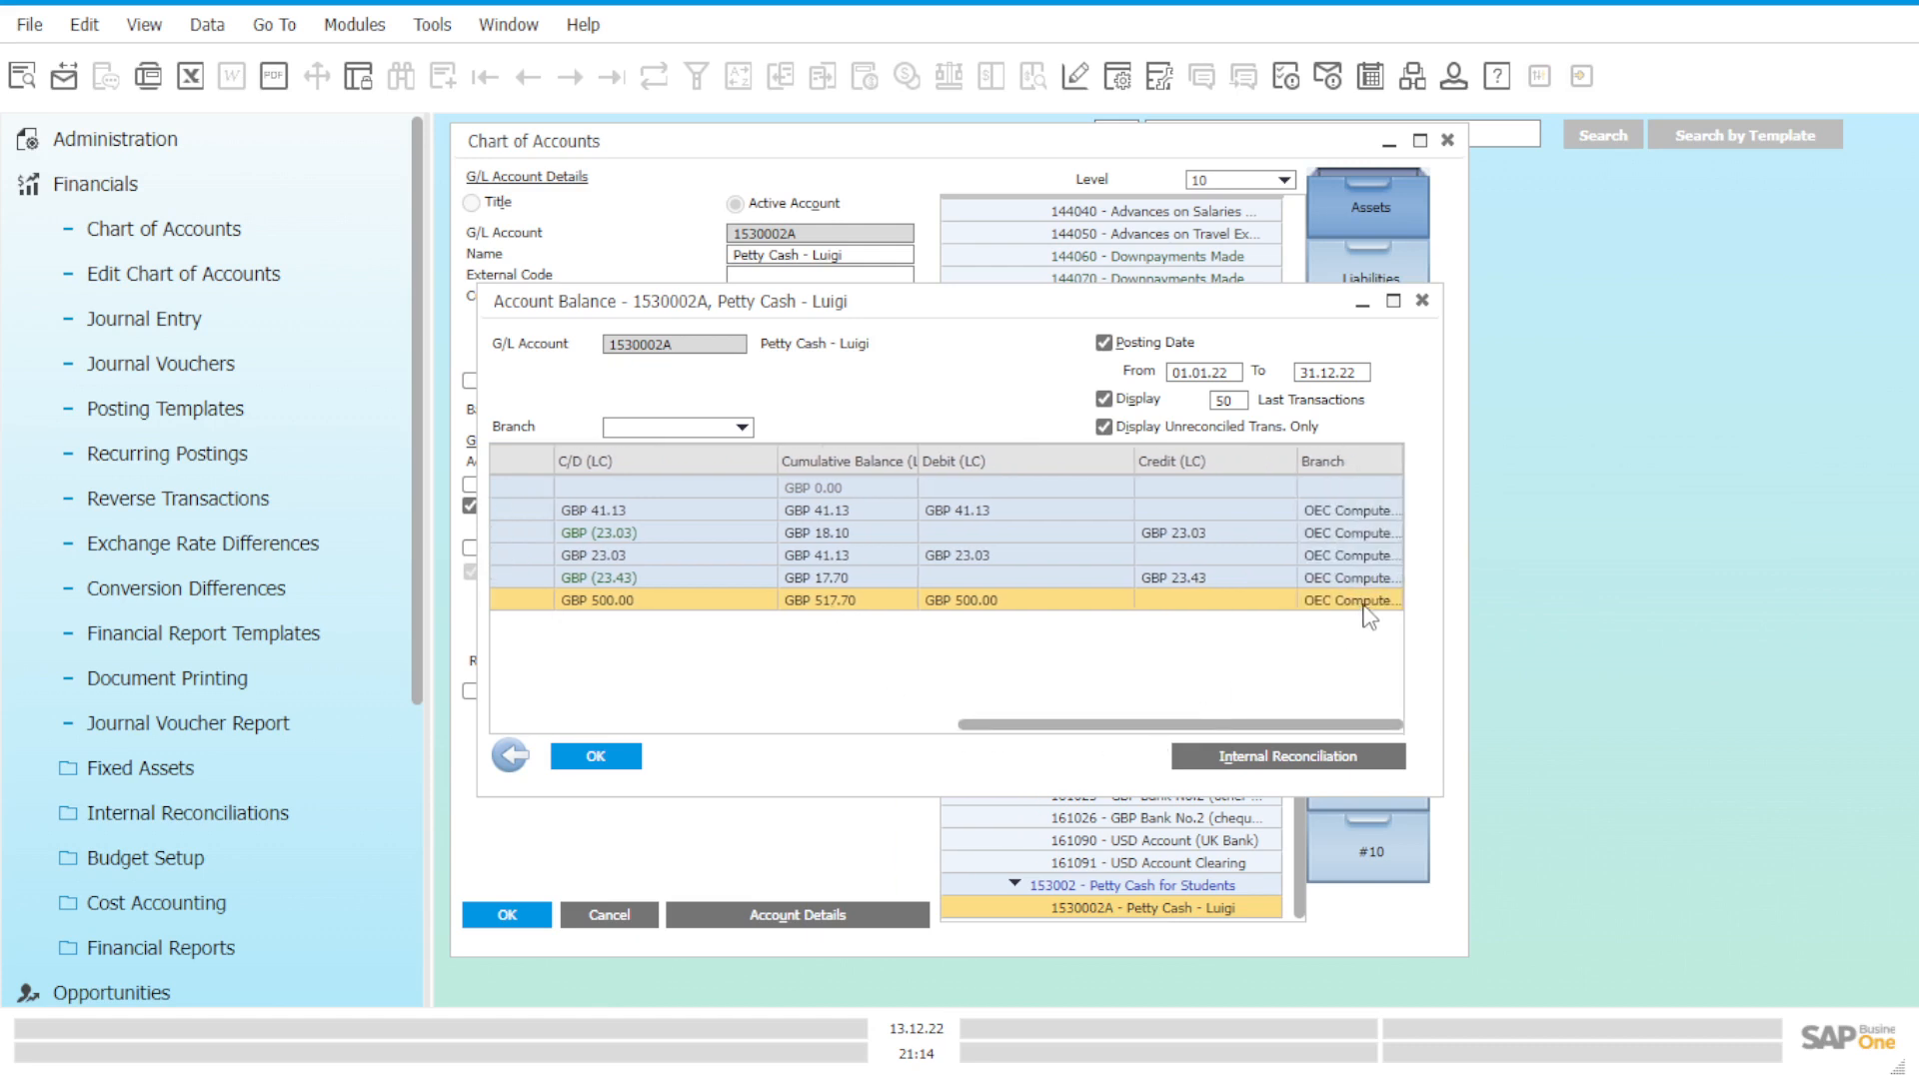
pyautogui.click(637, 757)
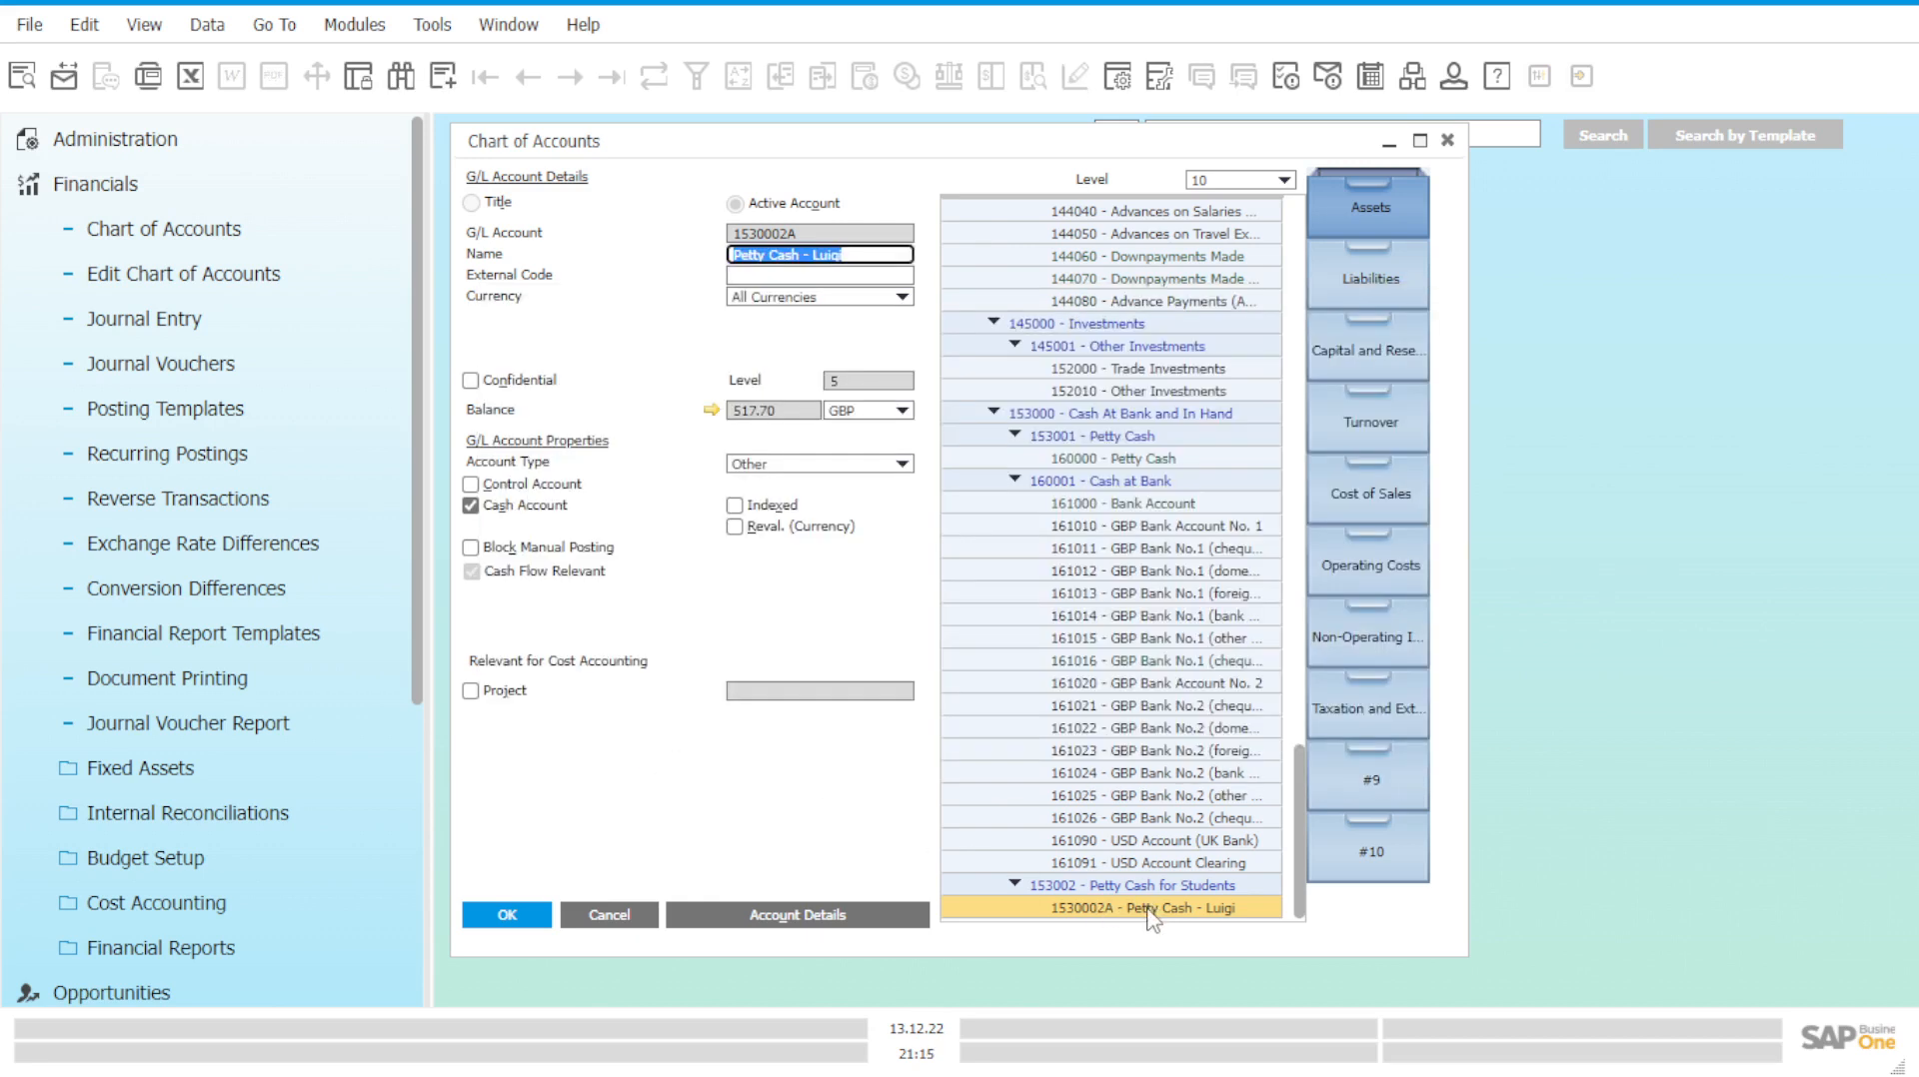
# Open 160000 Petty Cash's Account Balance to see the 500.00 credit and 210,352.85 cumulative balance.
pyautogui.click(1143, 459)
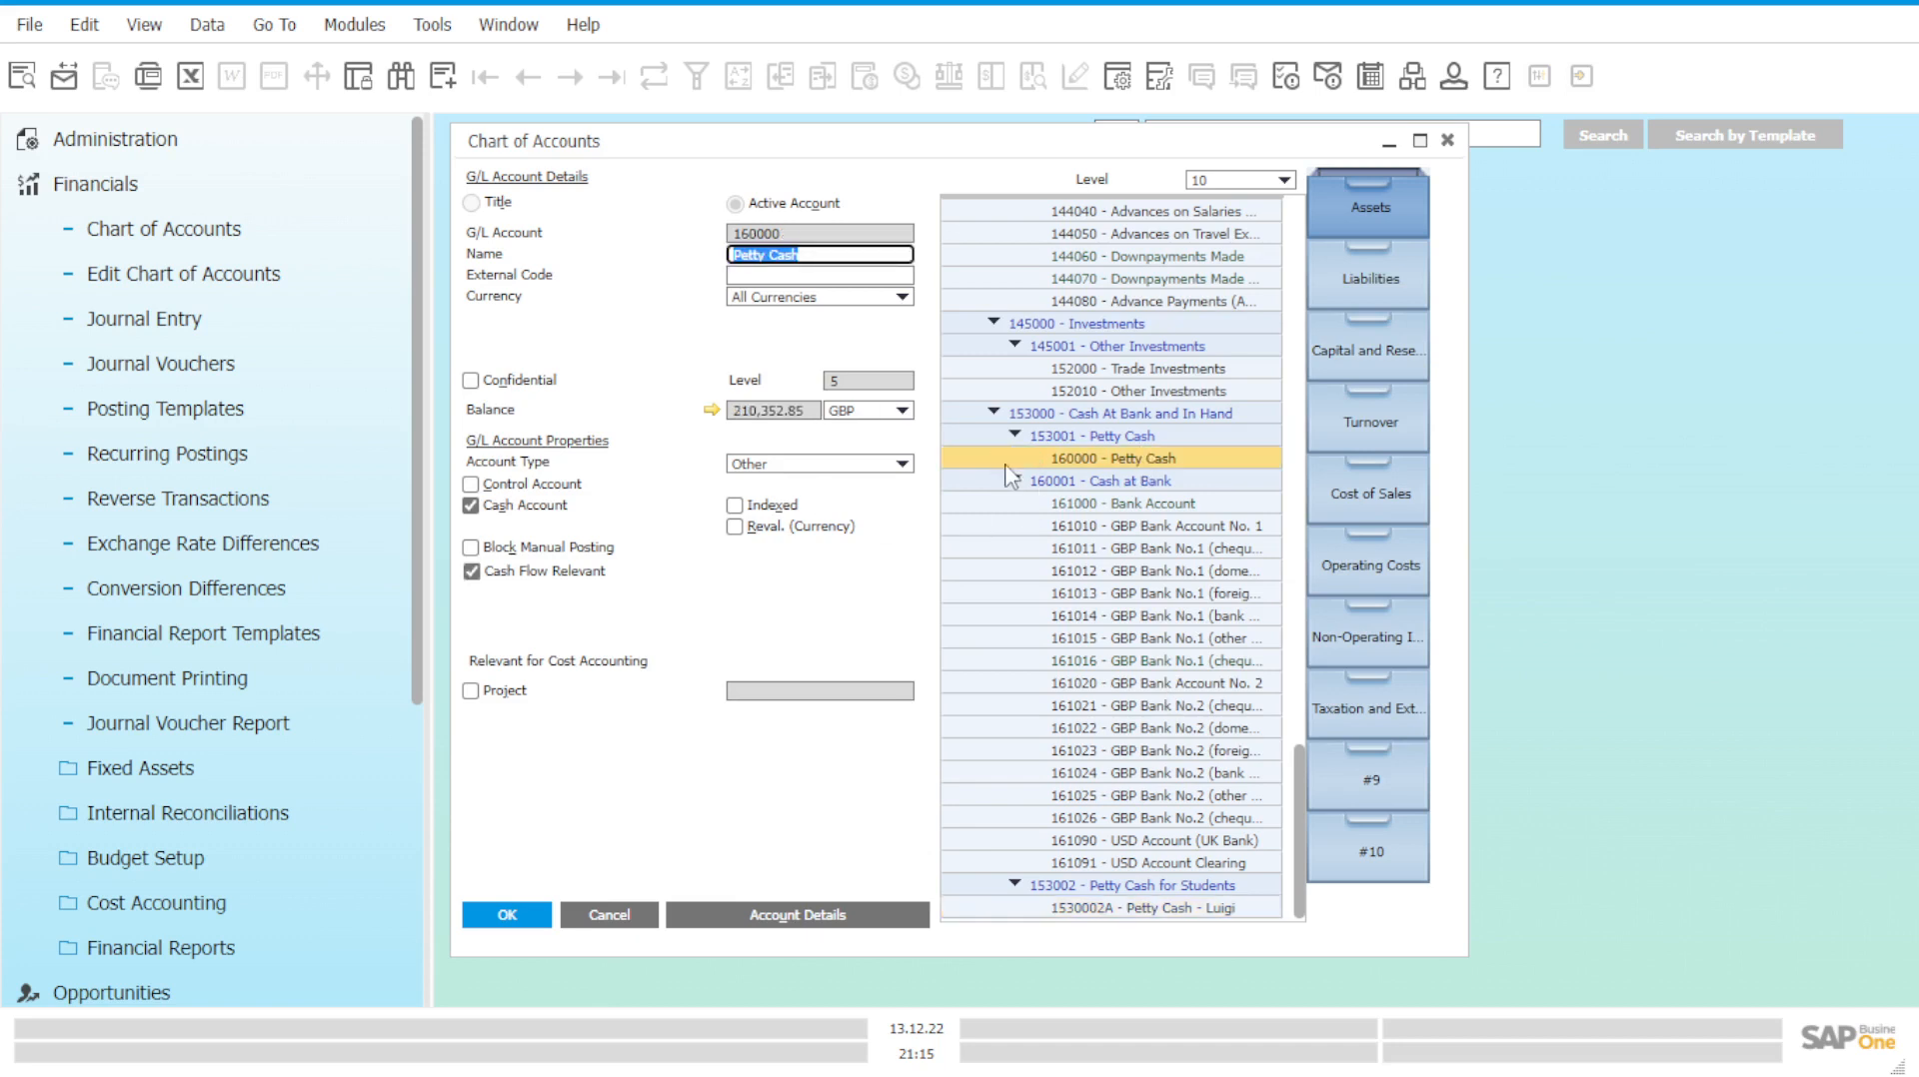
pyautogui.click(713, 411)
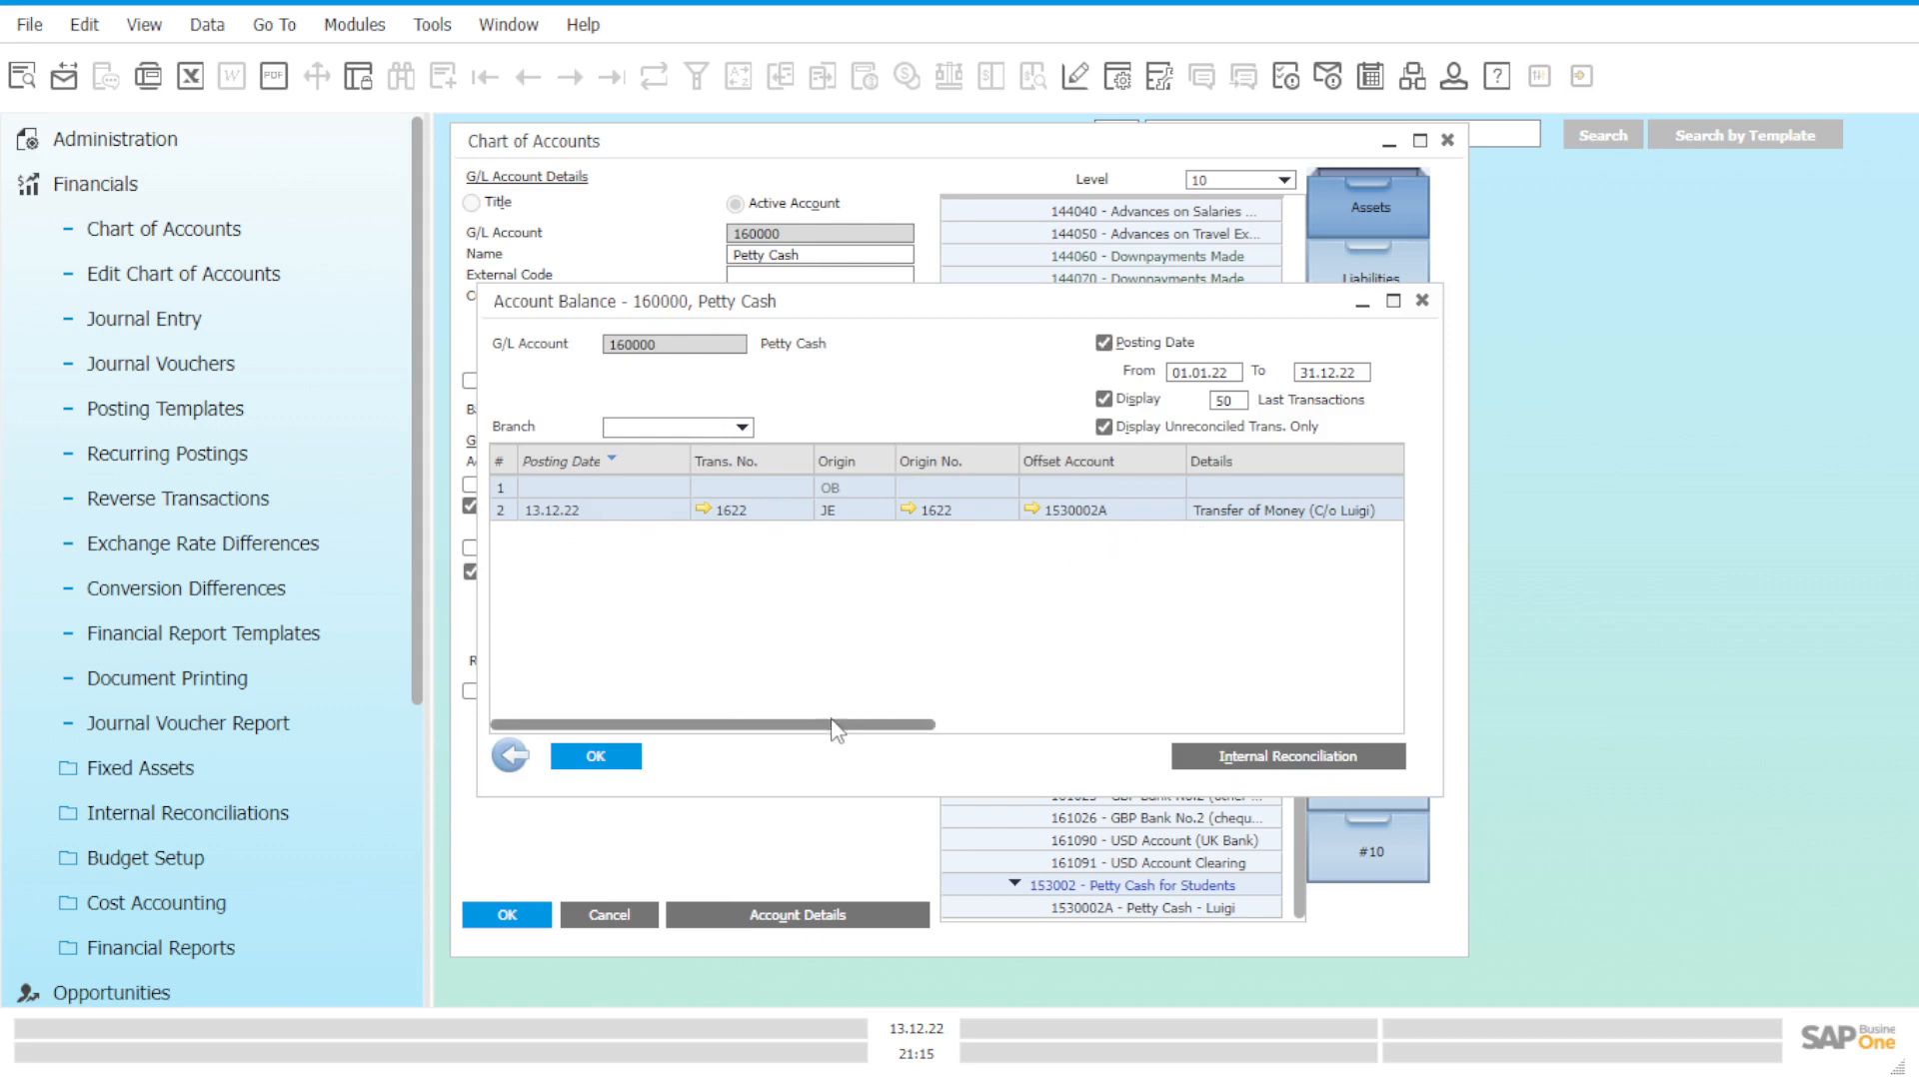
pyautogui.moveTo(839, 726); pyautogui.dragTo(1072, 738)
pyautogui.moveTo(1089, 726); pyautogui.dragTo(1109, 727)
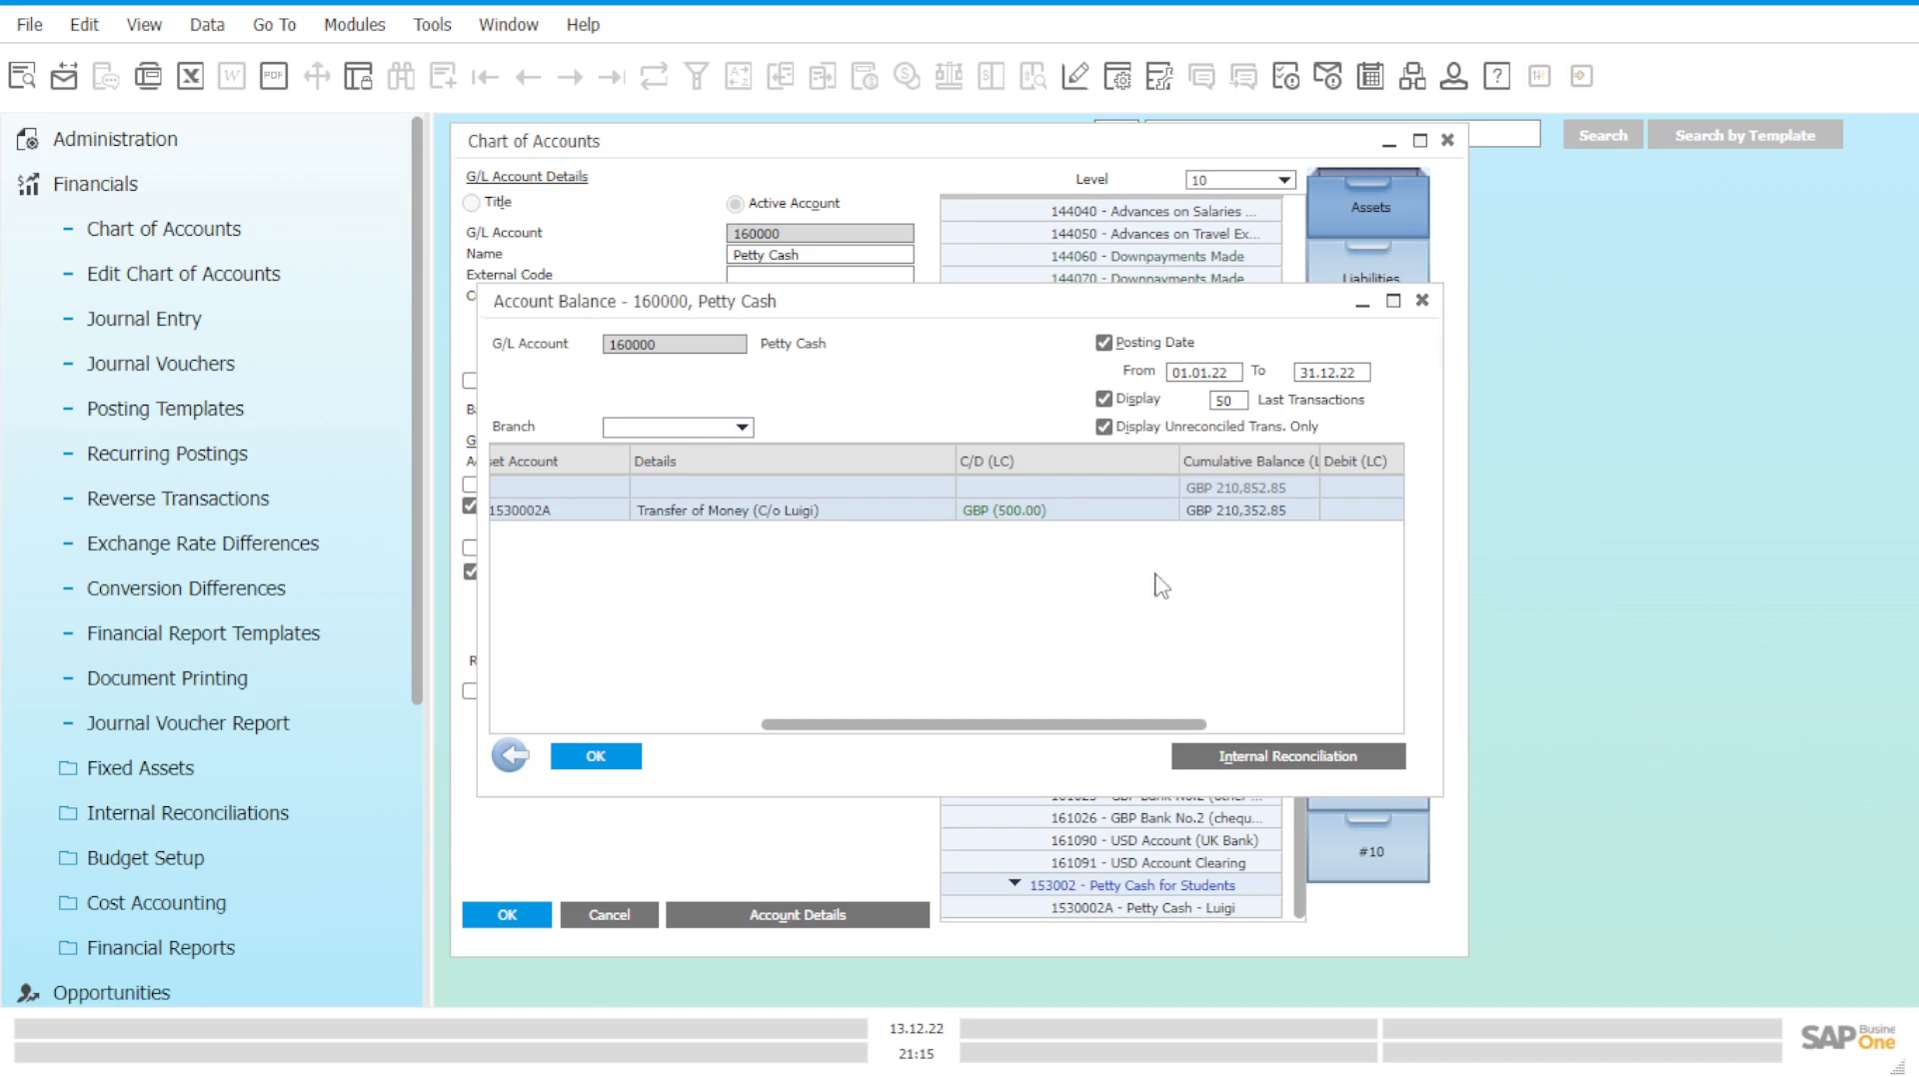
pyautogui.moveTo(1023, 726); pyautogui.dragTo(683, 736)
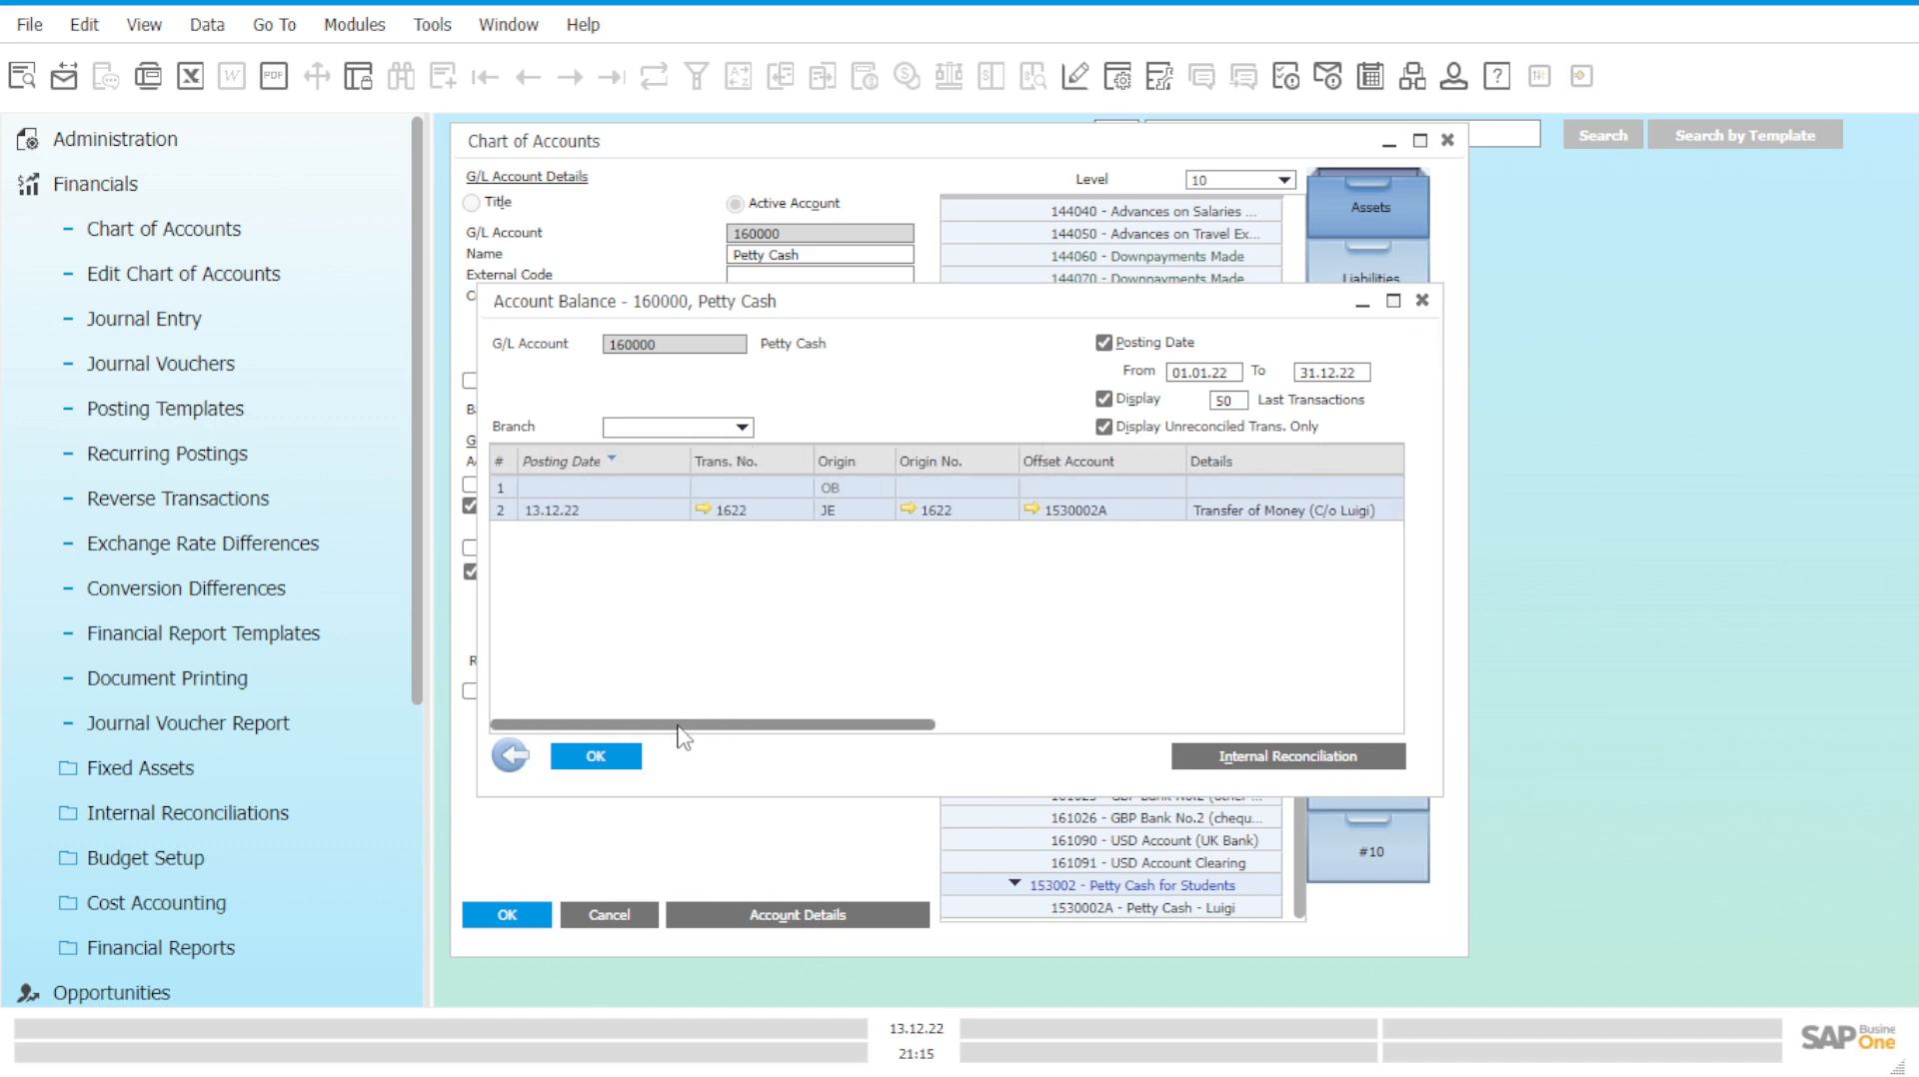
# Close Petty Cash's balance history, collapse Financials, and reposition the Chart of Accounts window.
pyautogui.click(1422, 303)
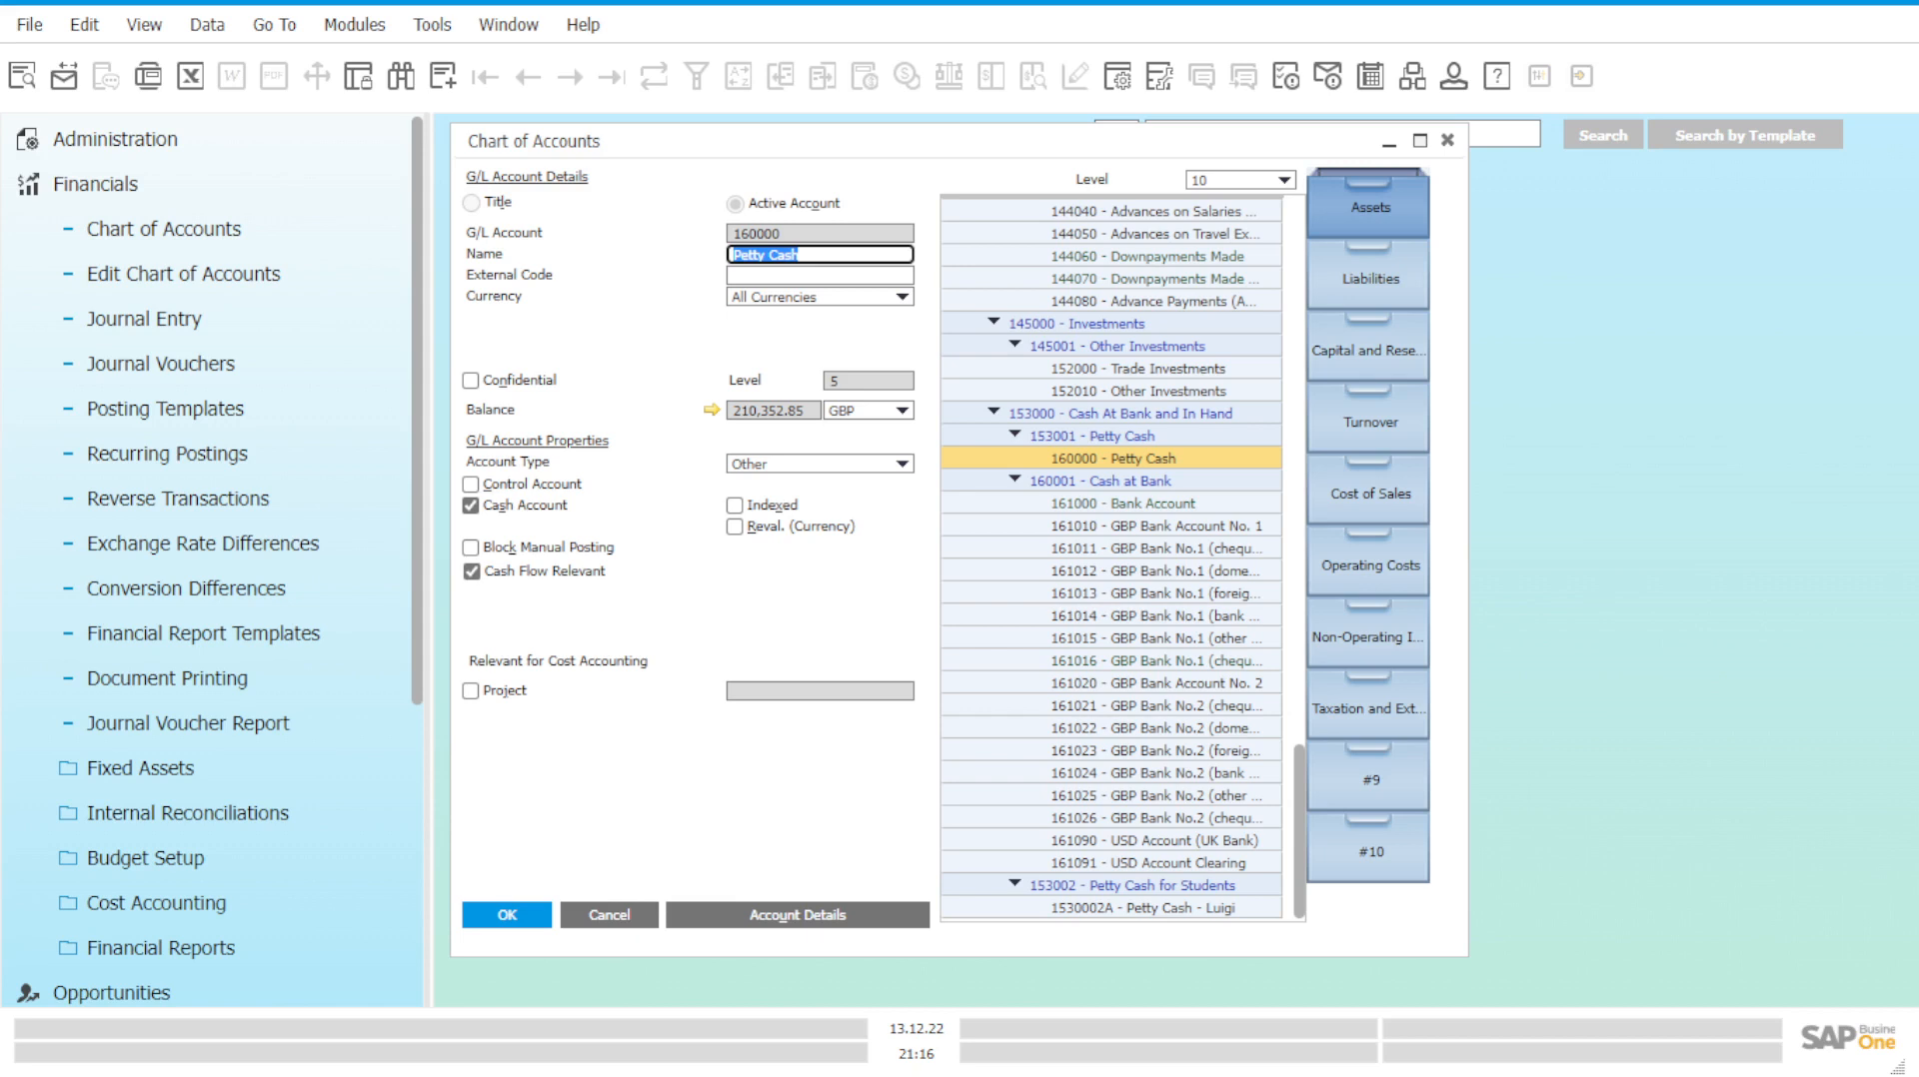
pyautogui.click(198, 186)
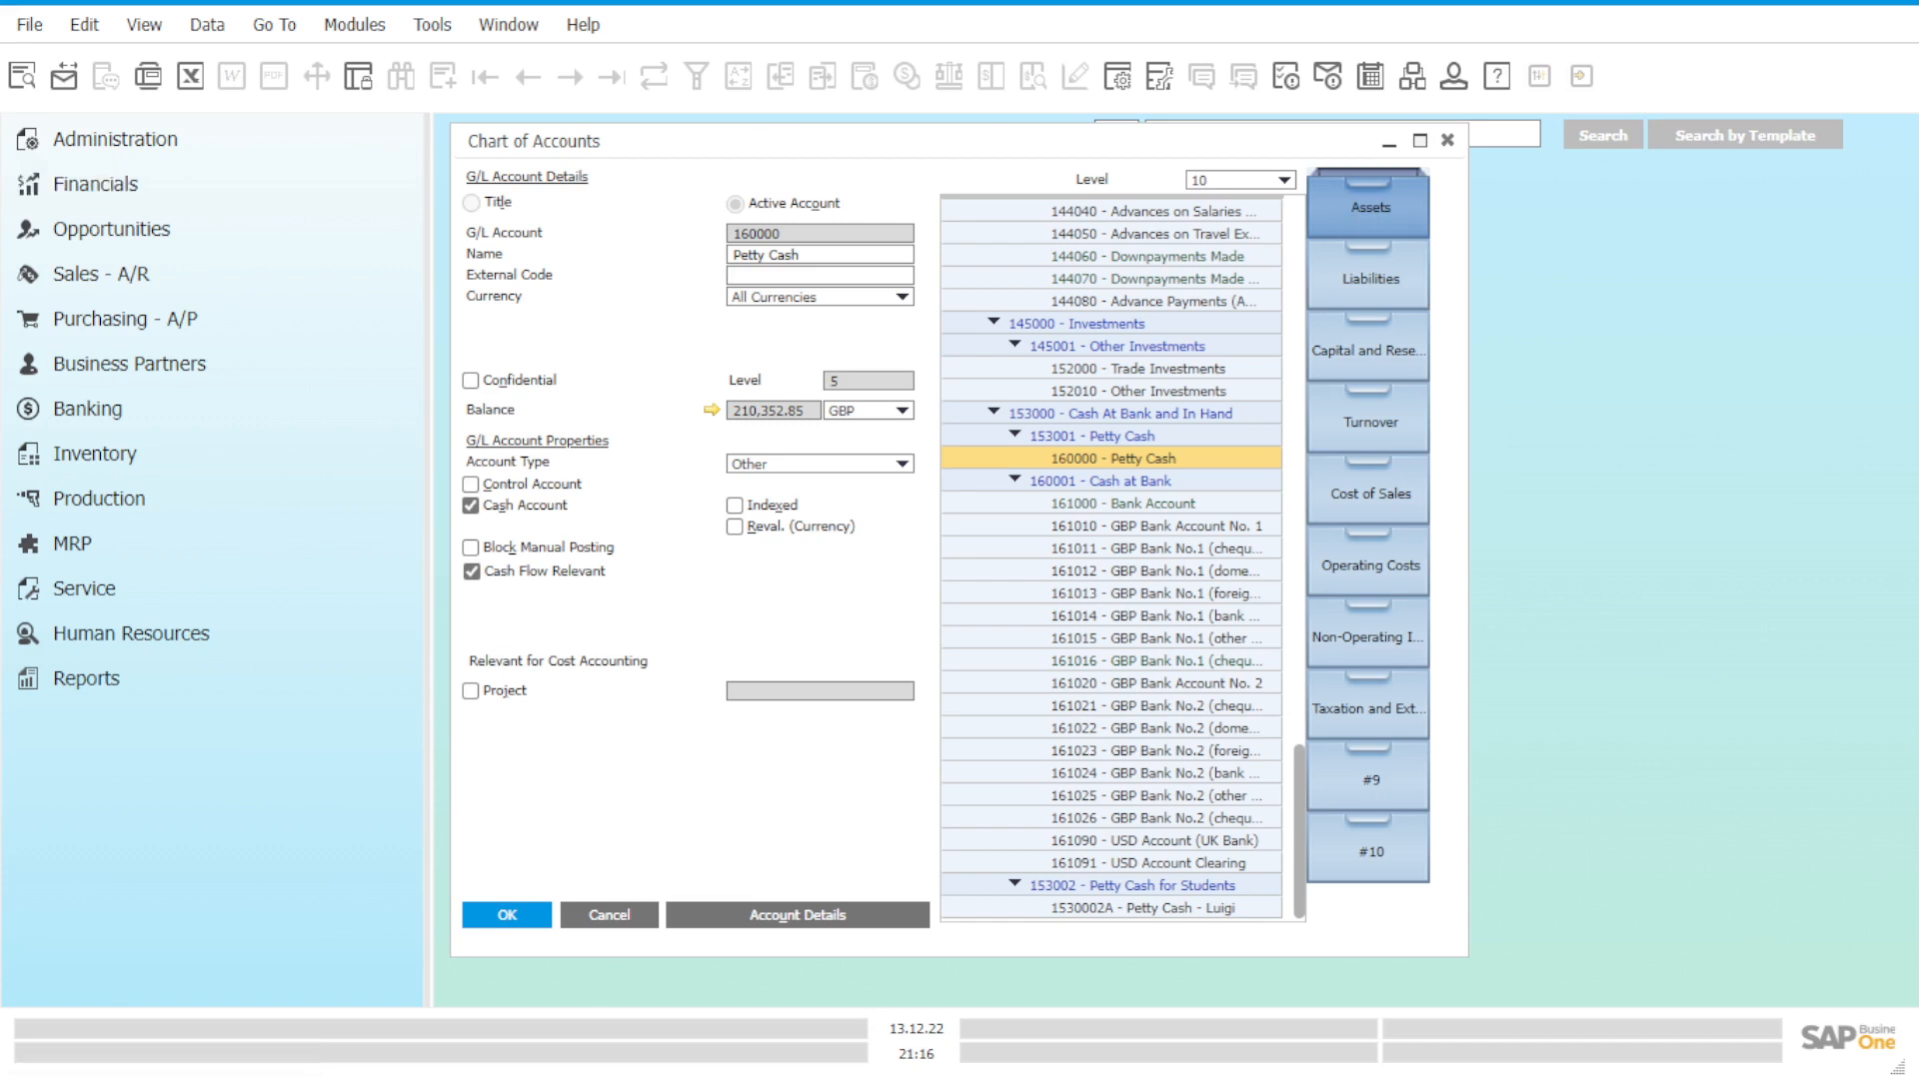
pyautogui.moveTo(1250, 144); pyautogui.dragTo(1369, 181)
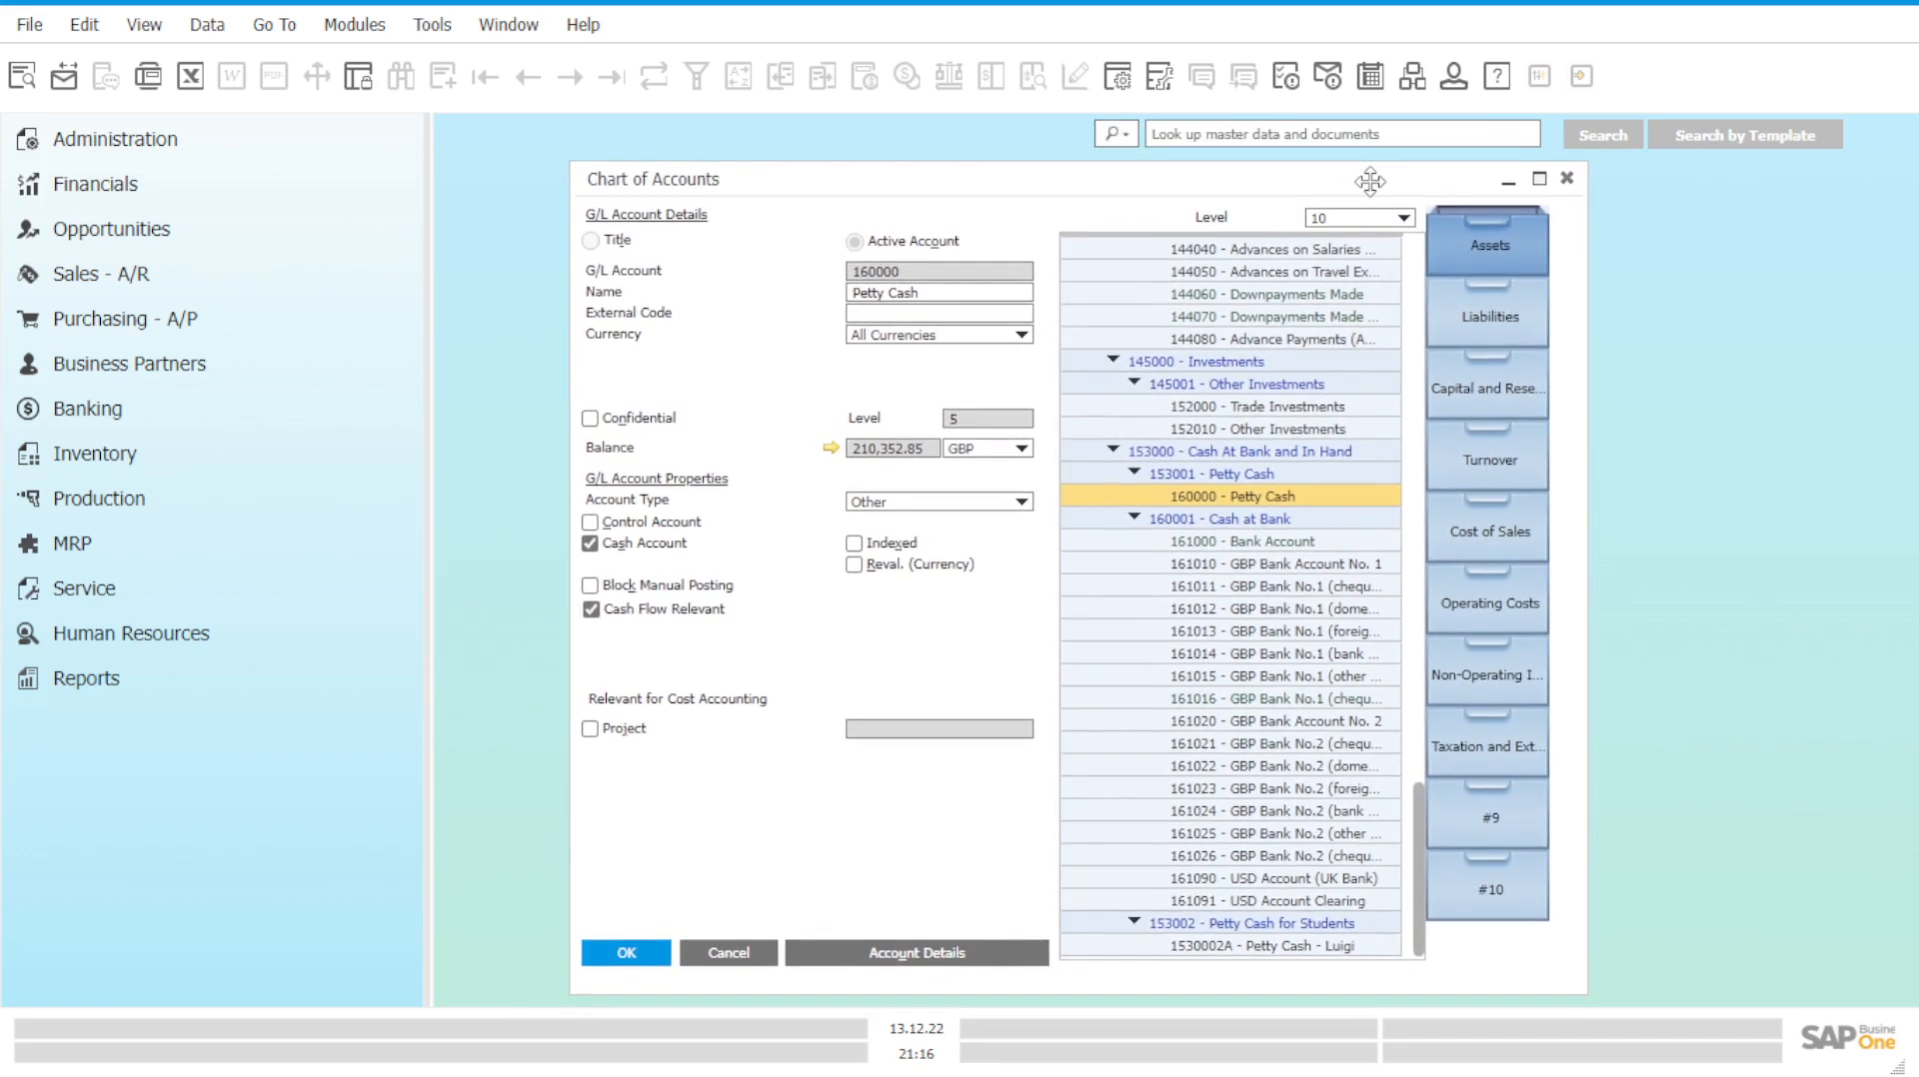